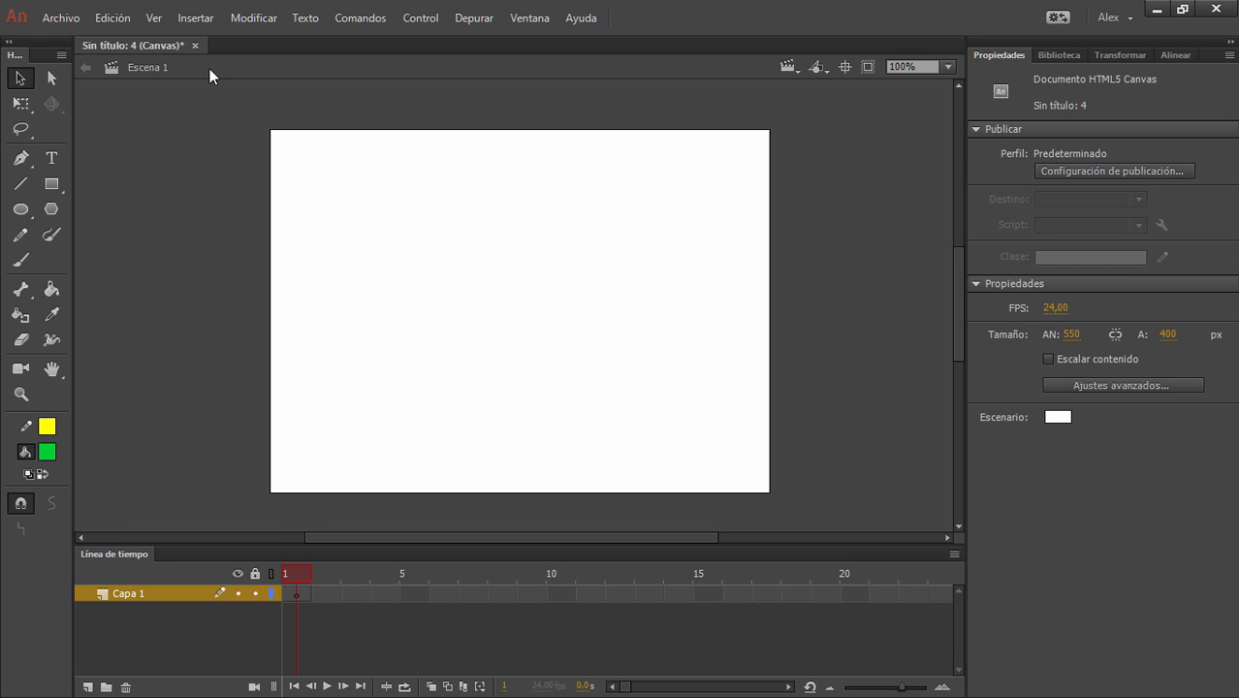
- Close the untitled Canvas document without saving it and create a new HTML5 Canvas document
left_click(194, 46)
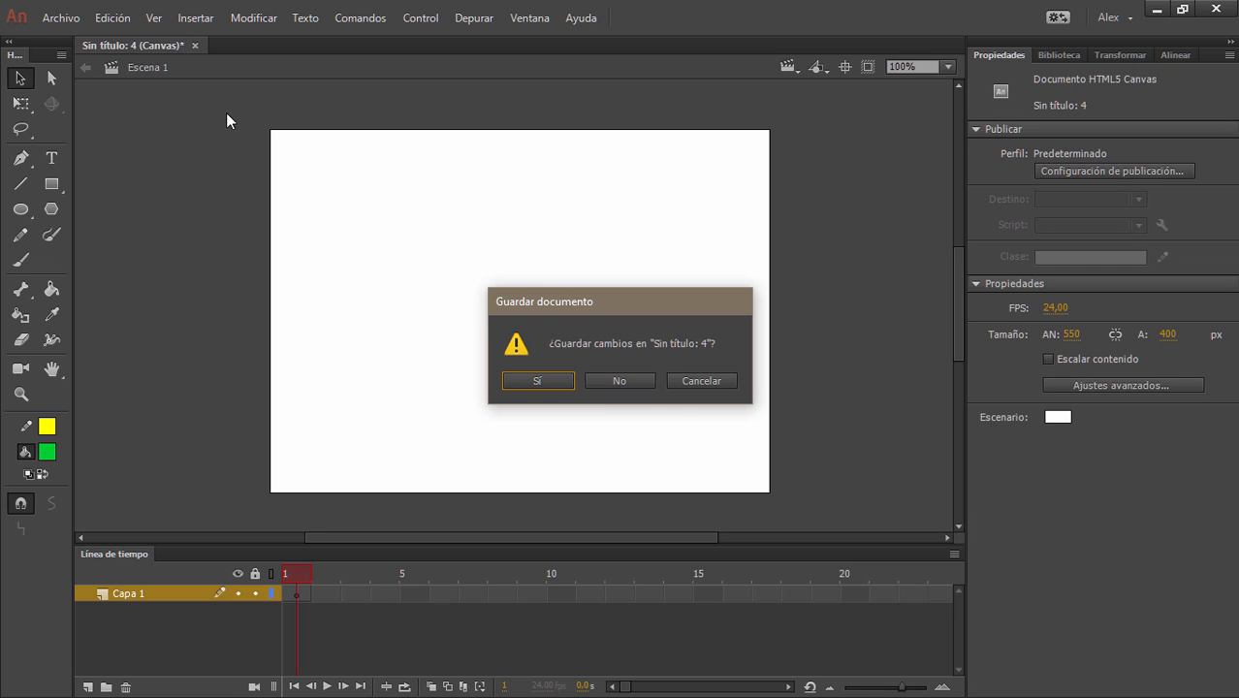
left_click(633, 384)
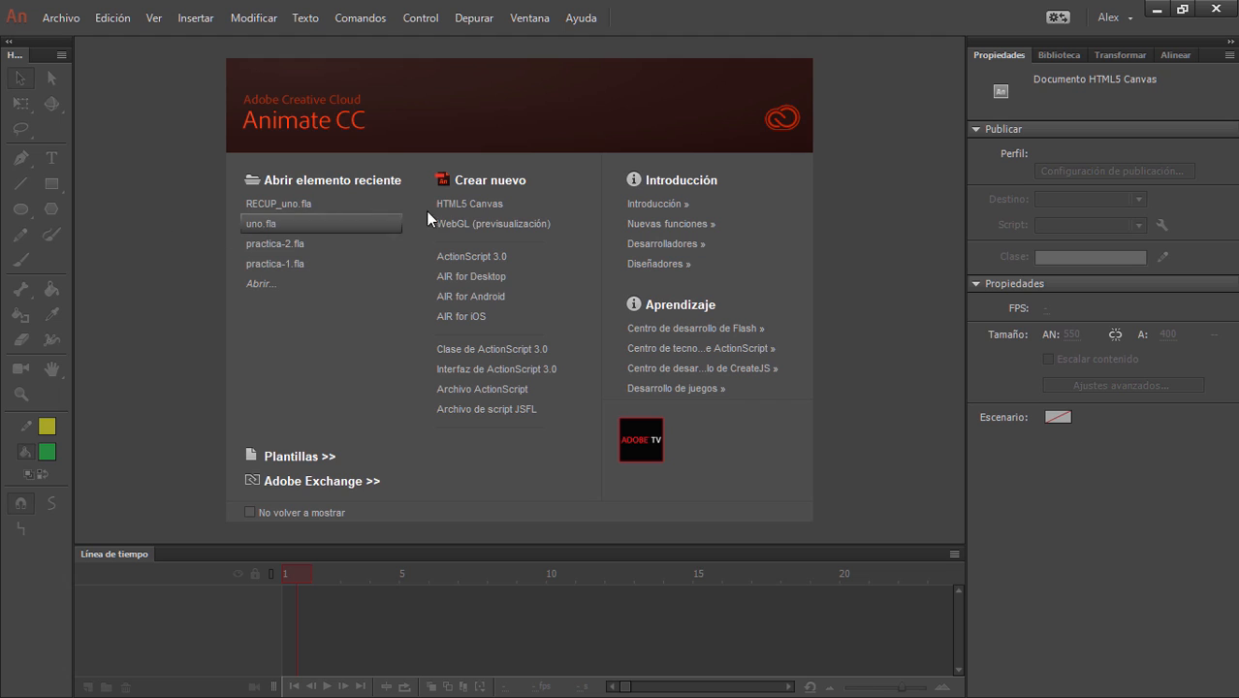
left_click(488, 210)
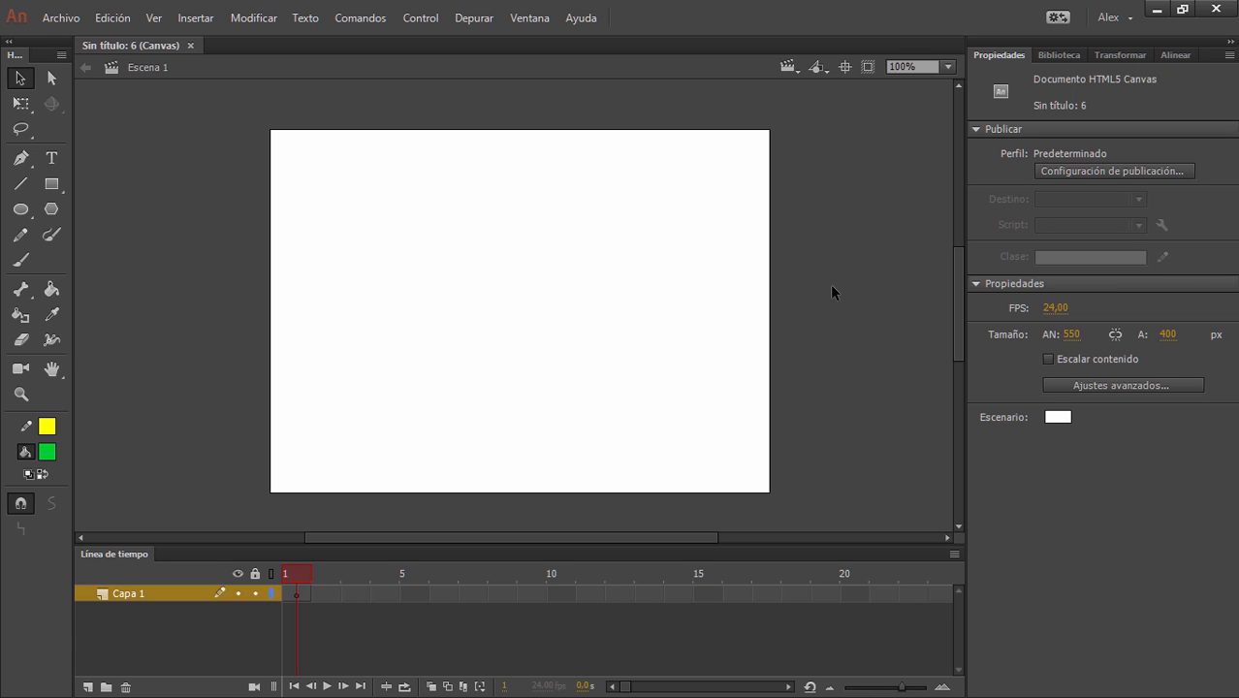
- Save the new Canvas document on the desktop (Escritorio) with the file name dos
key("ctrl+s")
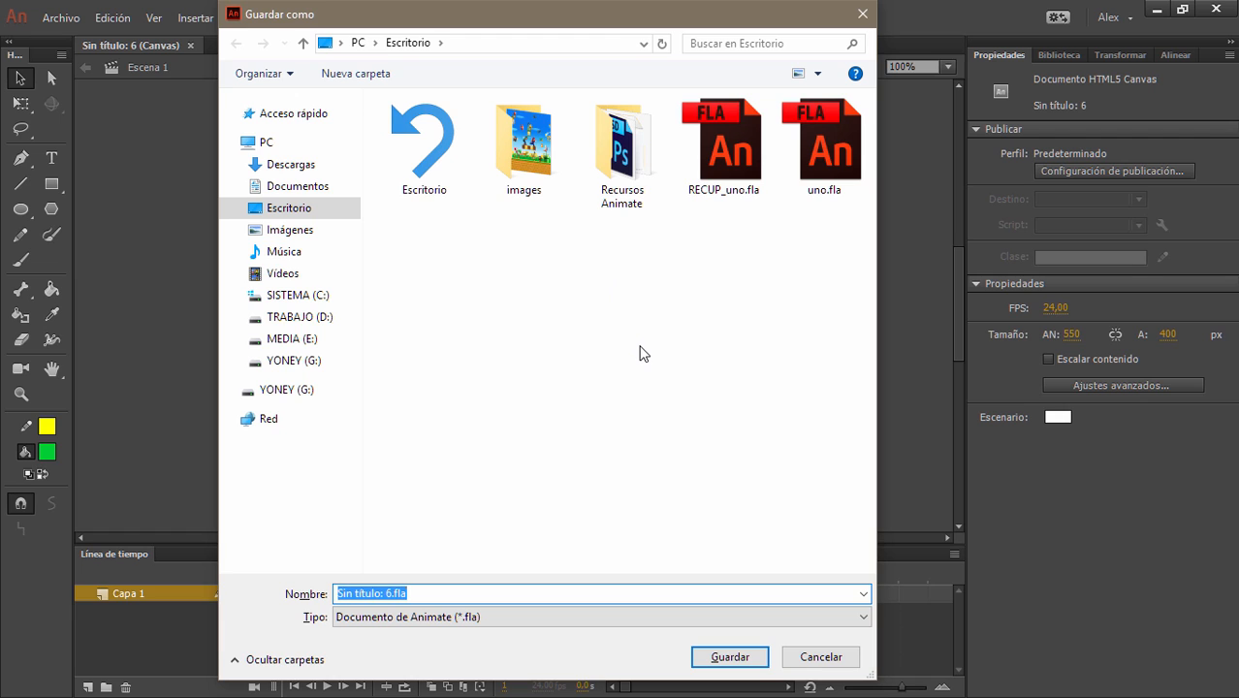
type("dos")
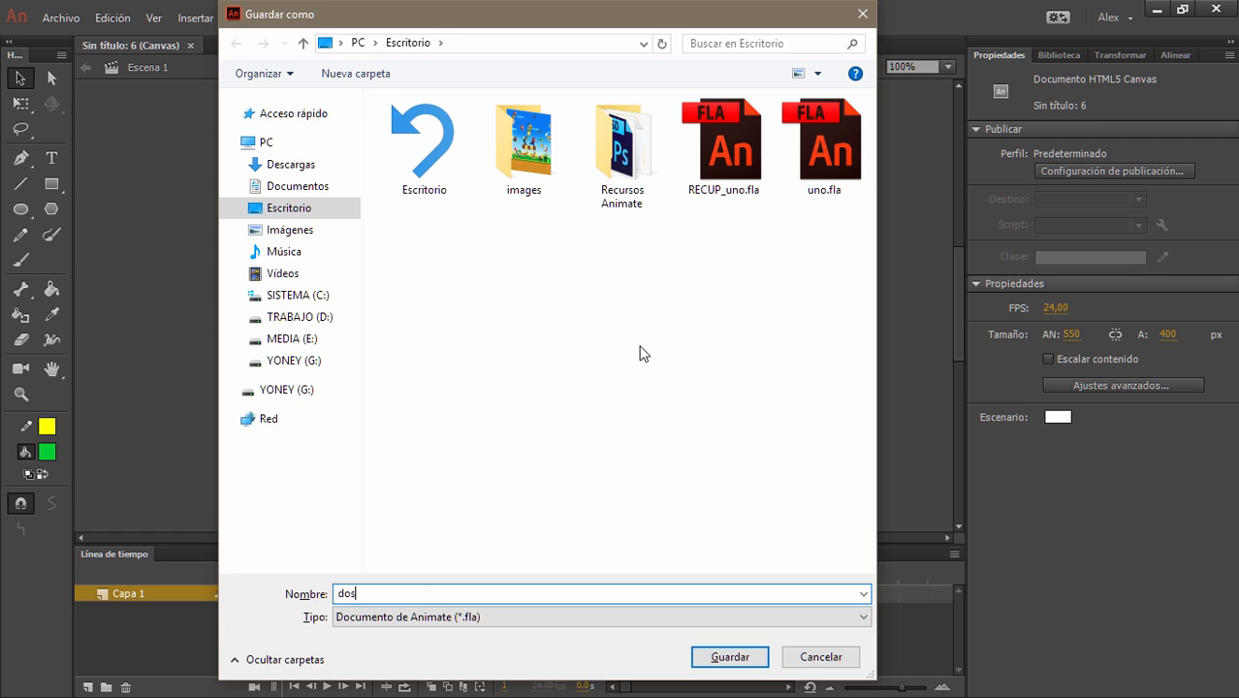
left_click(733, 657)
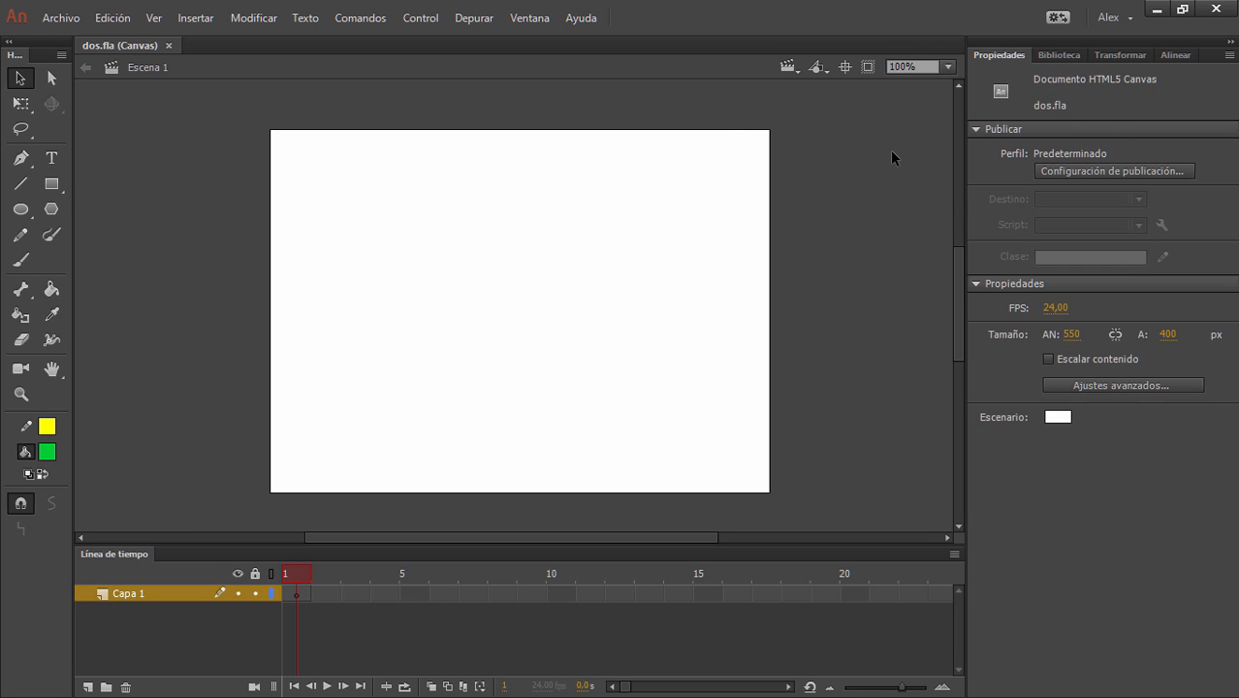
- Examine the advanced, sprite sheet and basic publish settings of dos.fla and cancel without changing them
left_click(1076, 173)
left_click_drag(691, 38, 704, 21)
left_click(625, 126)
left_click(704, 122)
left_click(574, 118)
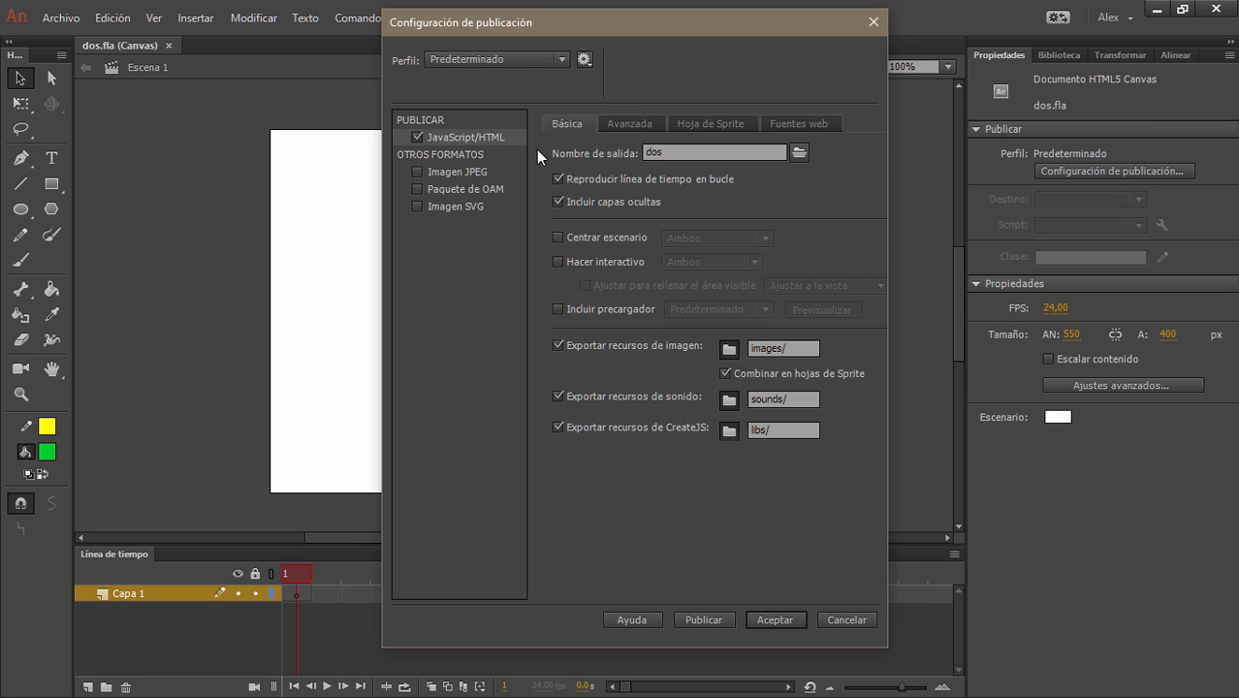
left_click(833, 619)
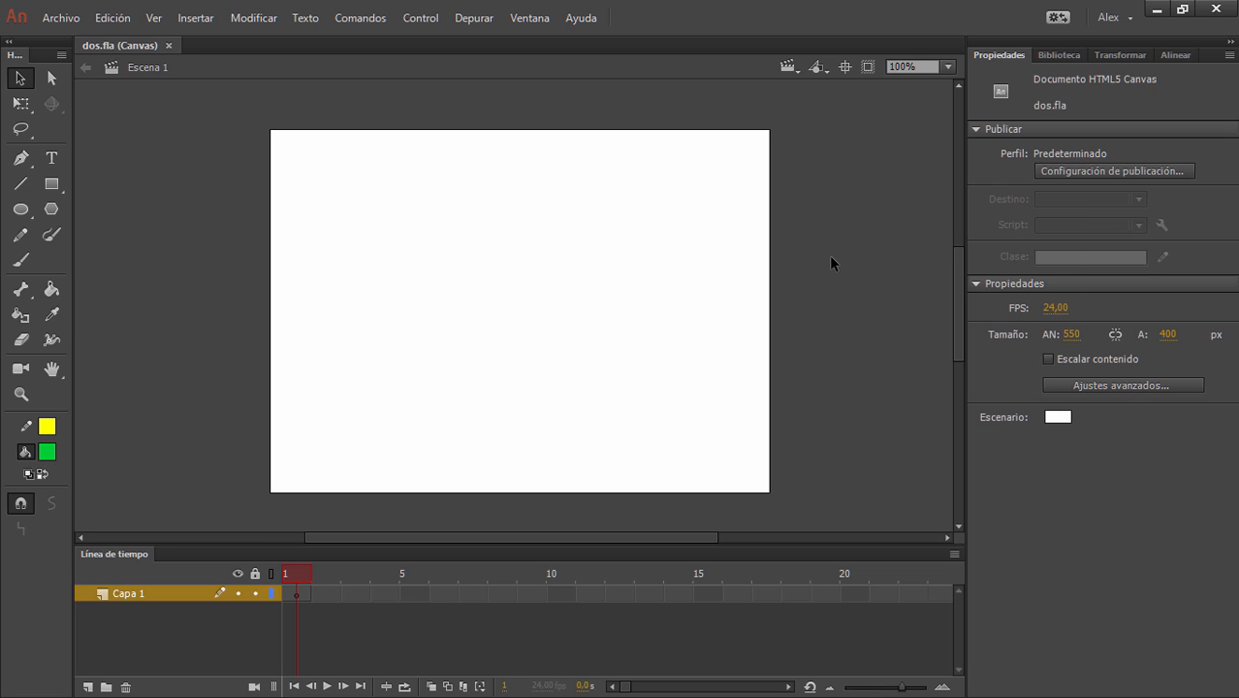
- Create a new ActionScript 3.0 document with the default size and frame rate
key("ctrl+n")
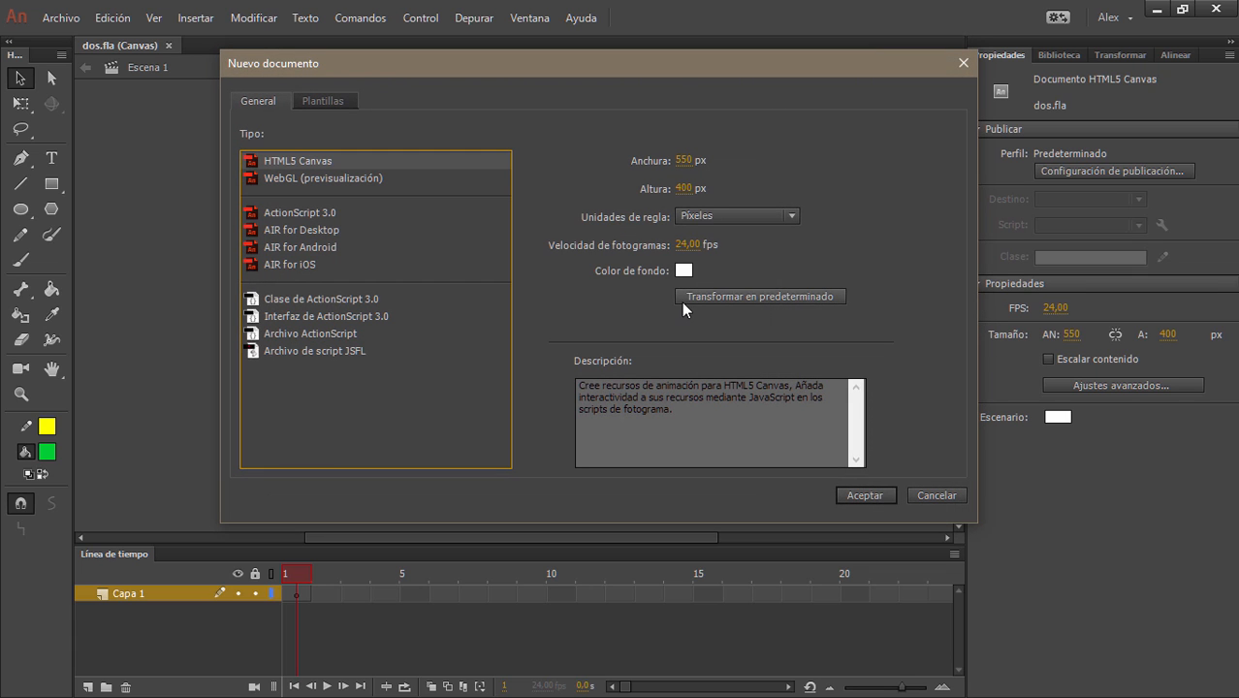
left_click_drag(685, 73, 640, 71)
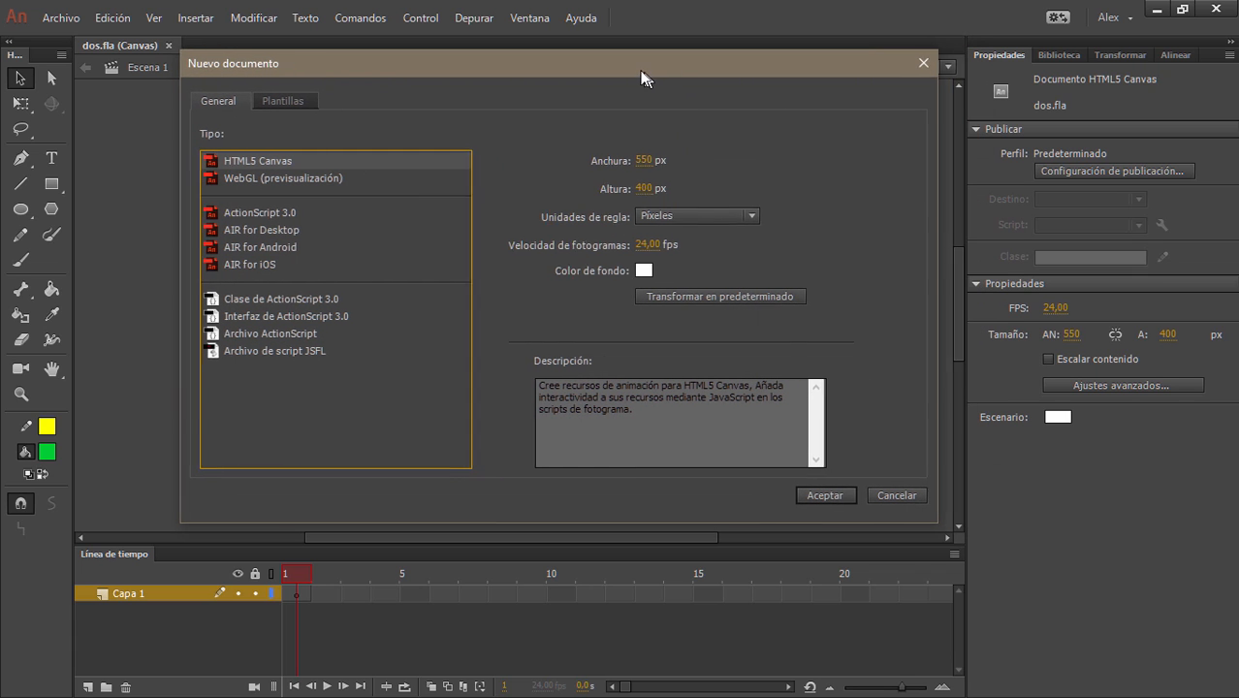
left_click(258, 212)
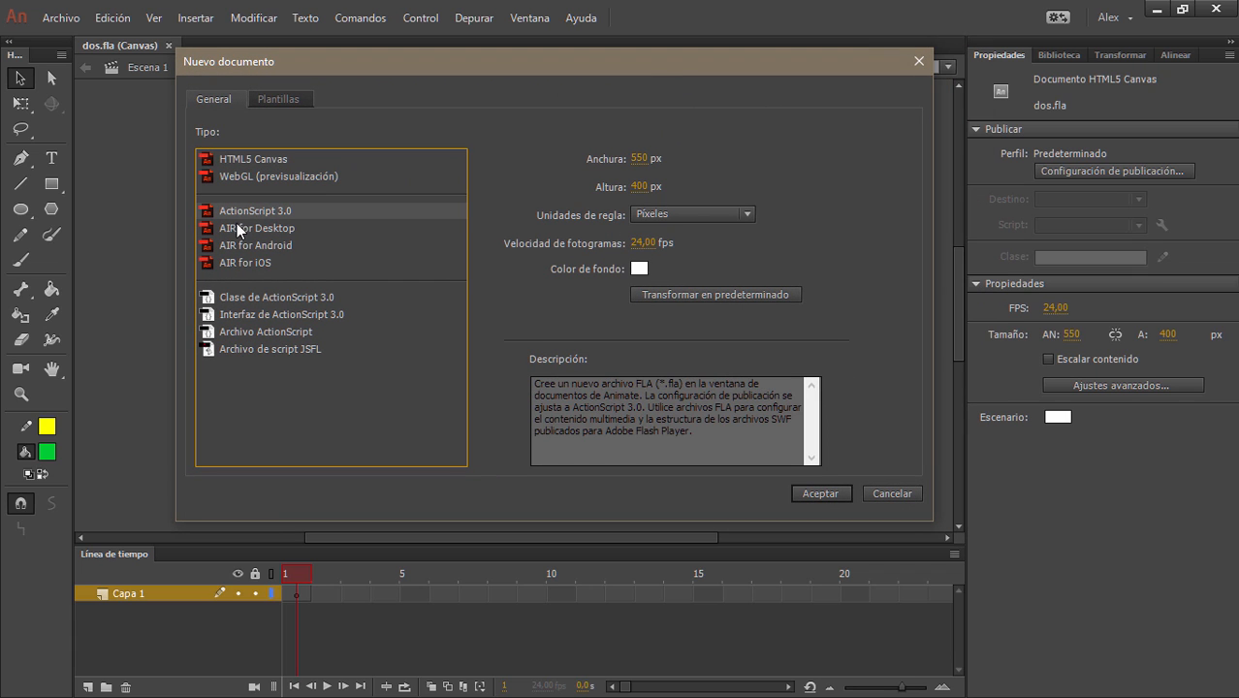
left_click(822, 491)
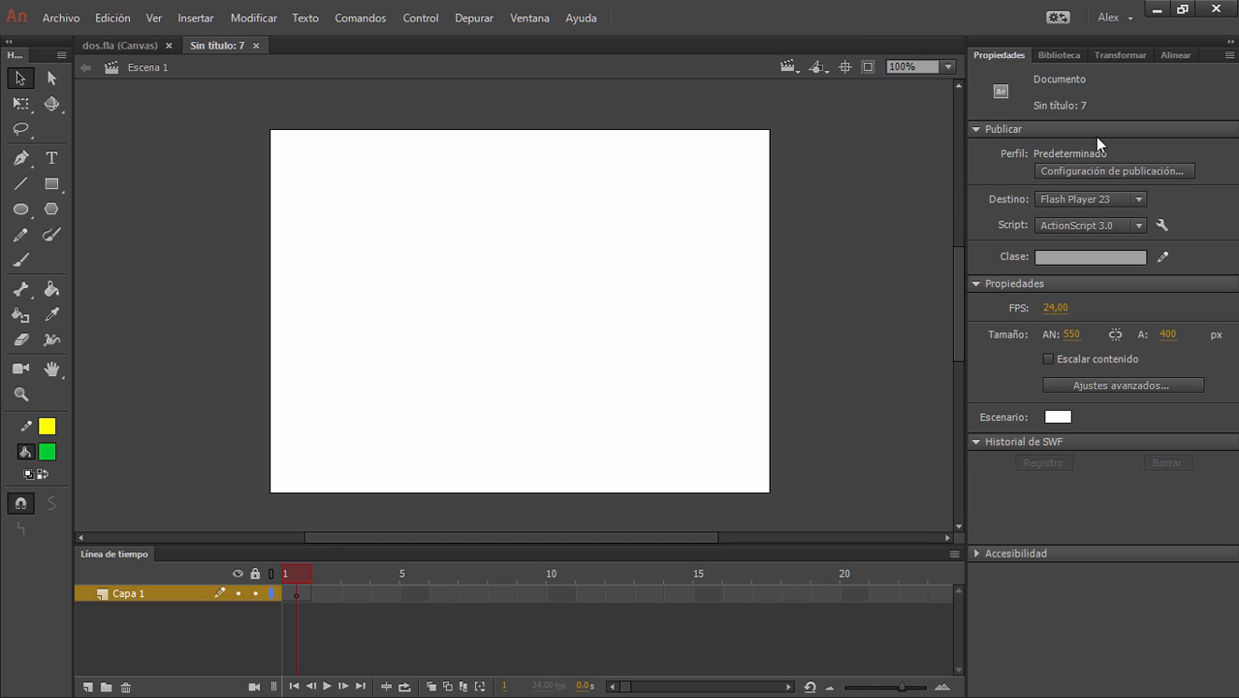
- Examine the available publishing targets for the ActionScript document, keeping Flash Player 23 selected
left_click(1138, 201)
left_click(1137, 201)
left_click(1139, 198)
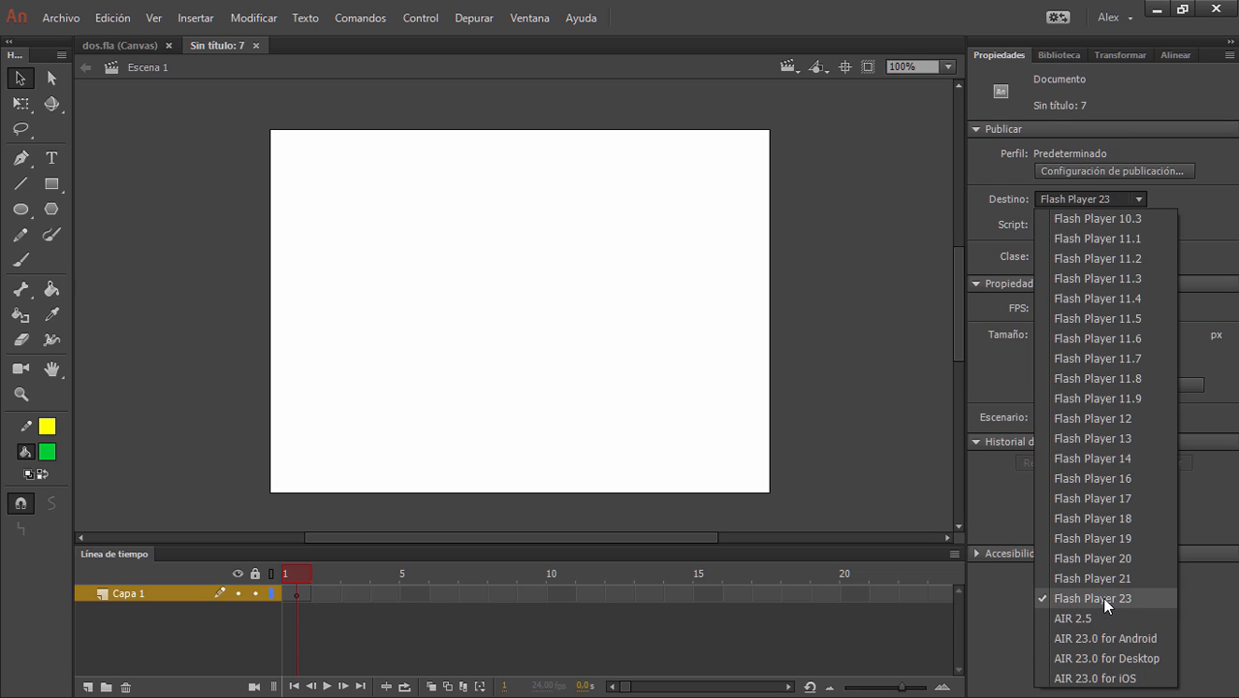
left_click(1138, 601)
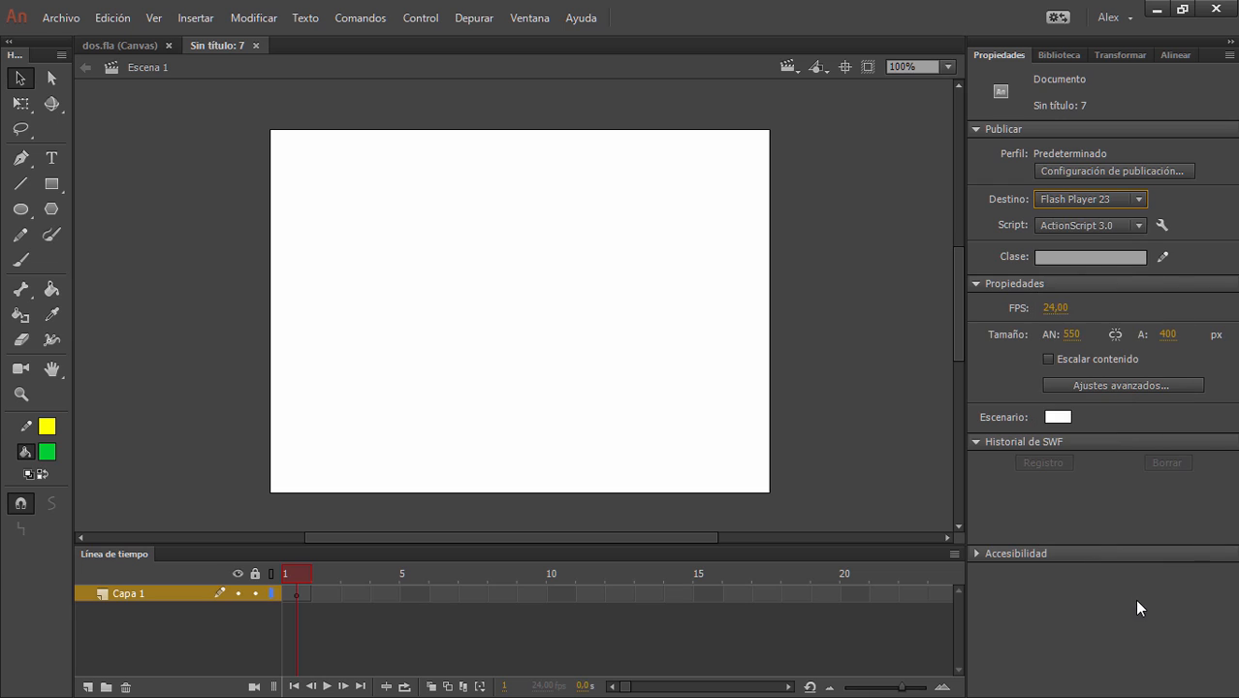
left_click(1138, 195)
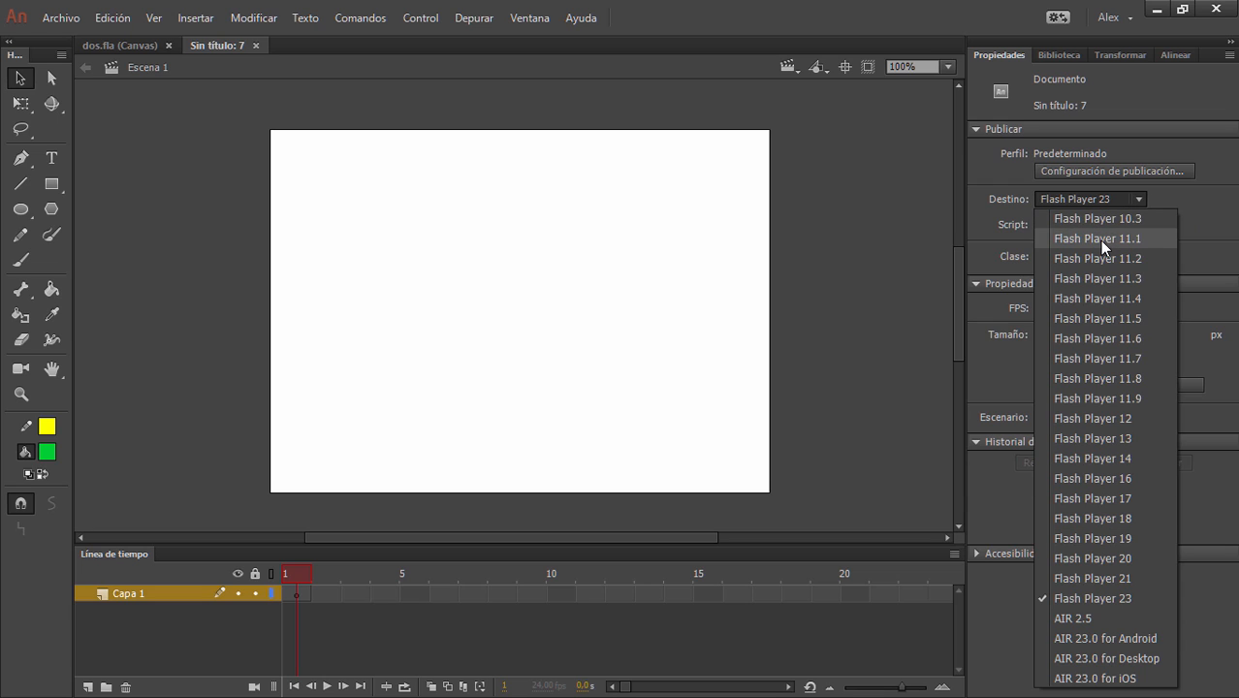
left_click(1097, 601)
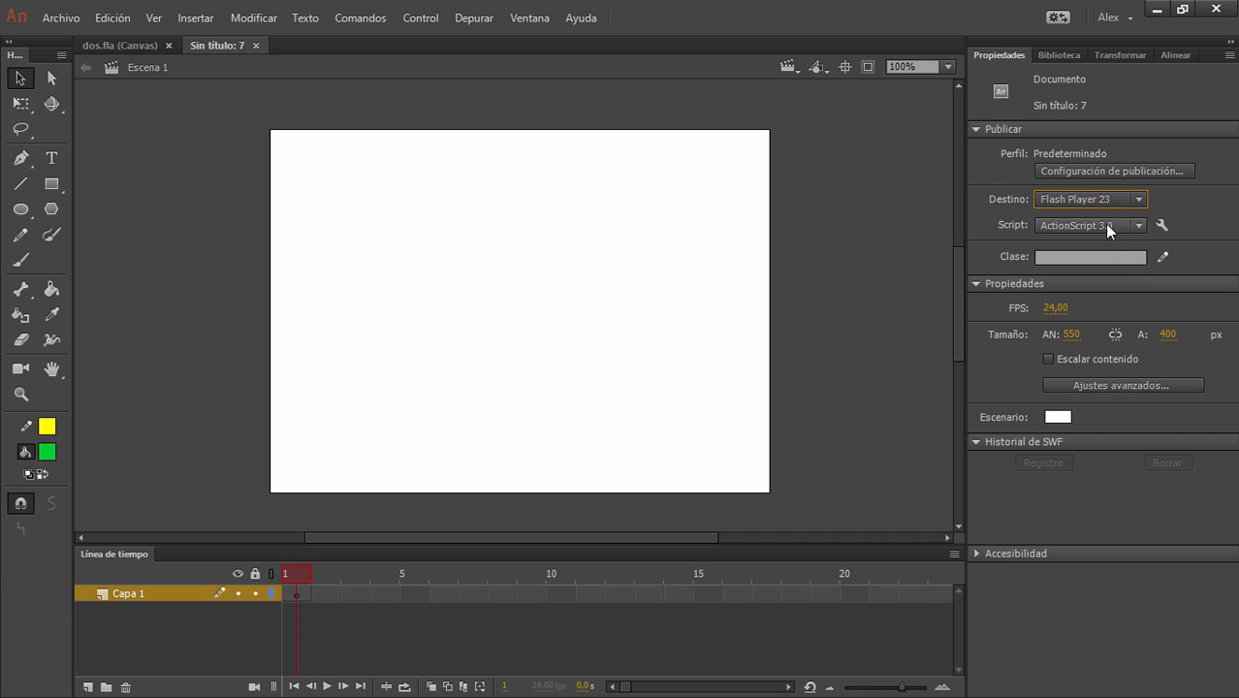
- Examine the script version, advanced ActionScript 3.0 settings and document class field without changing them
left_click(1139, 228)
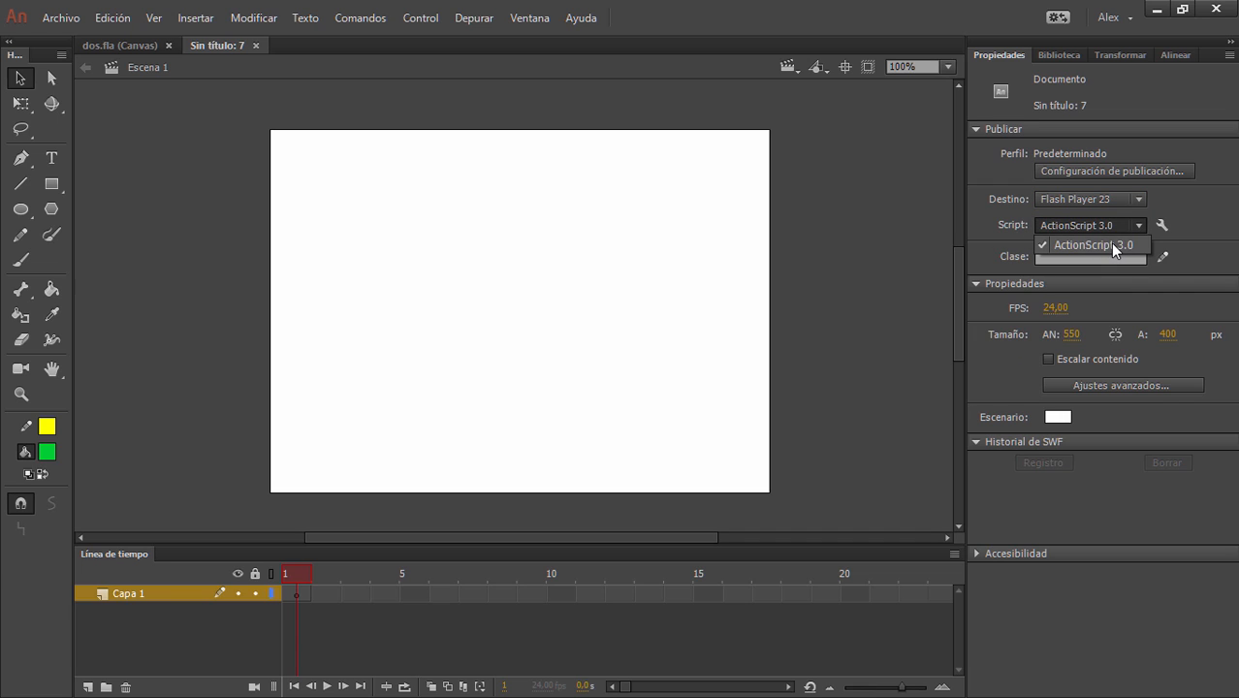
left_click(1202, 228)
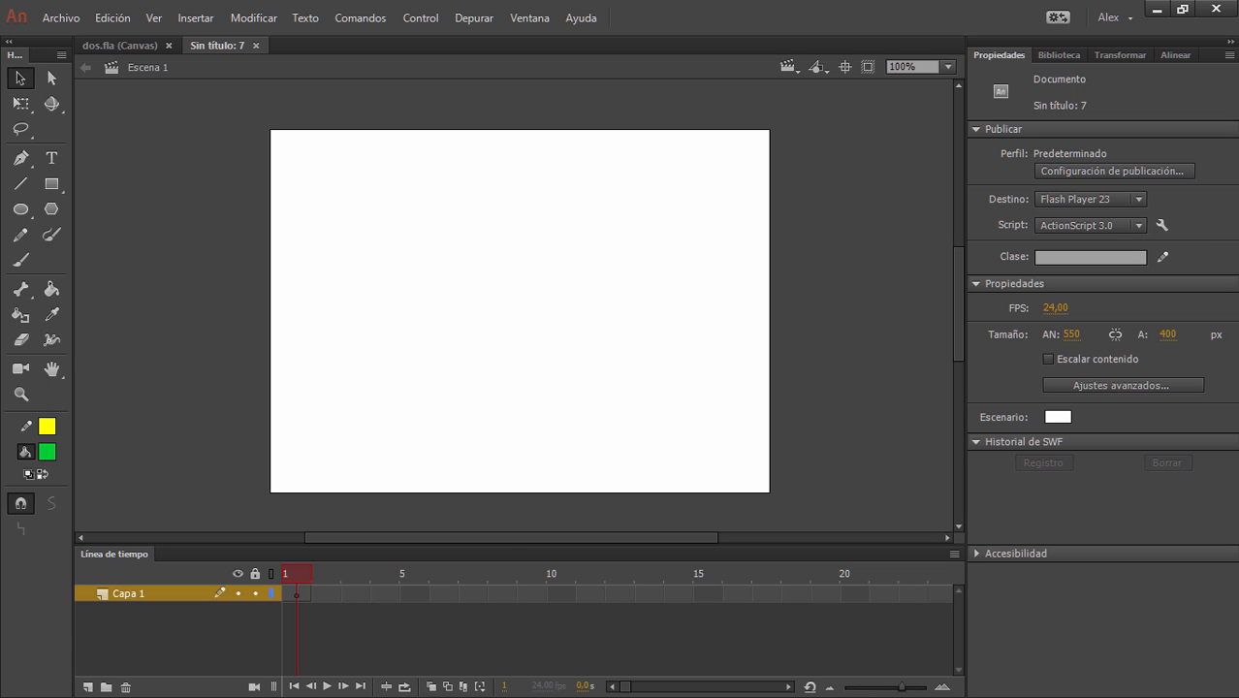
left_click(1161, 225)
left_click_drag(711, 132, 598, 64)
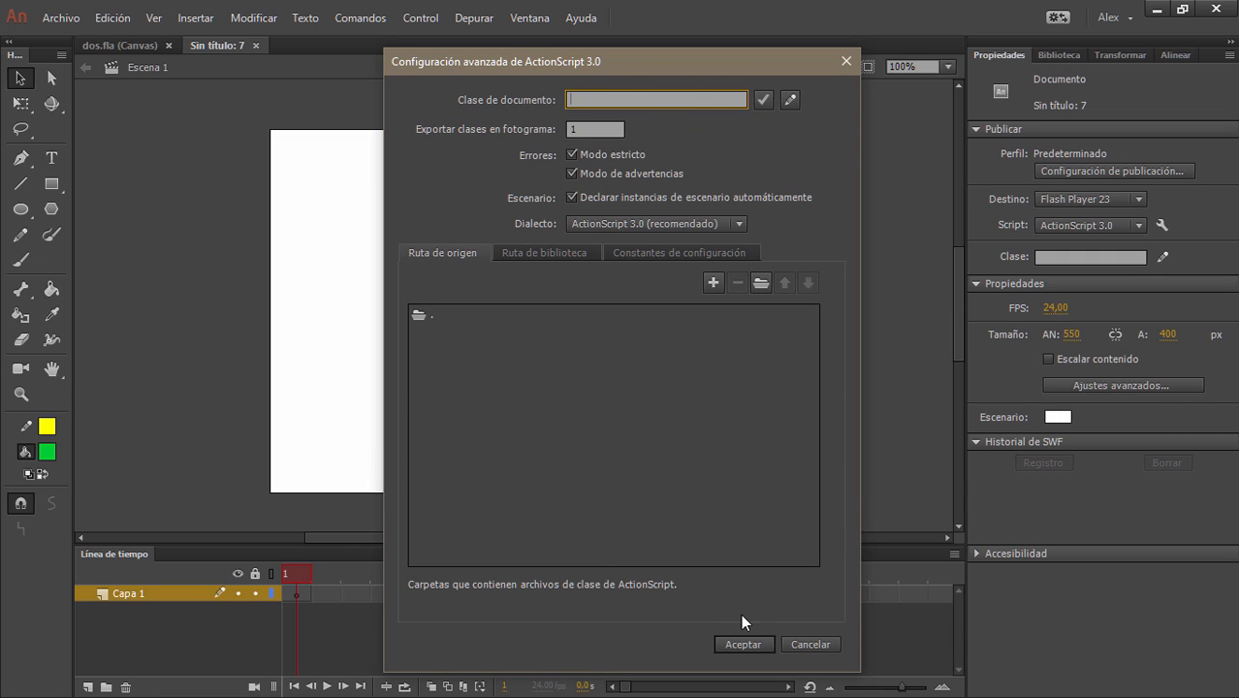
left_click(805, 646)
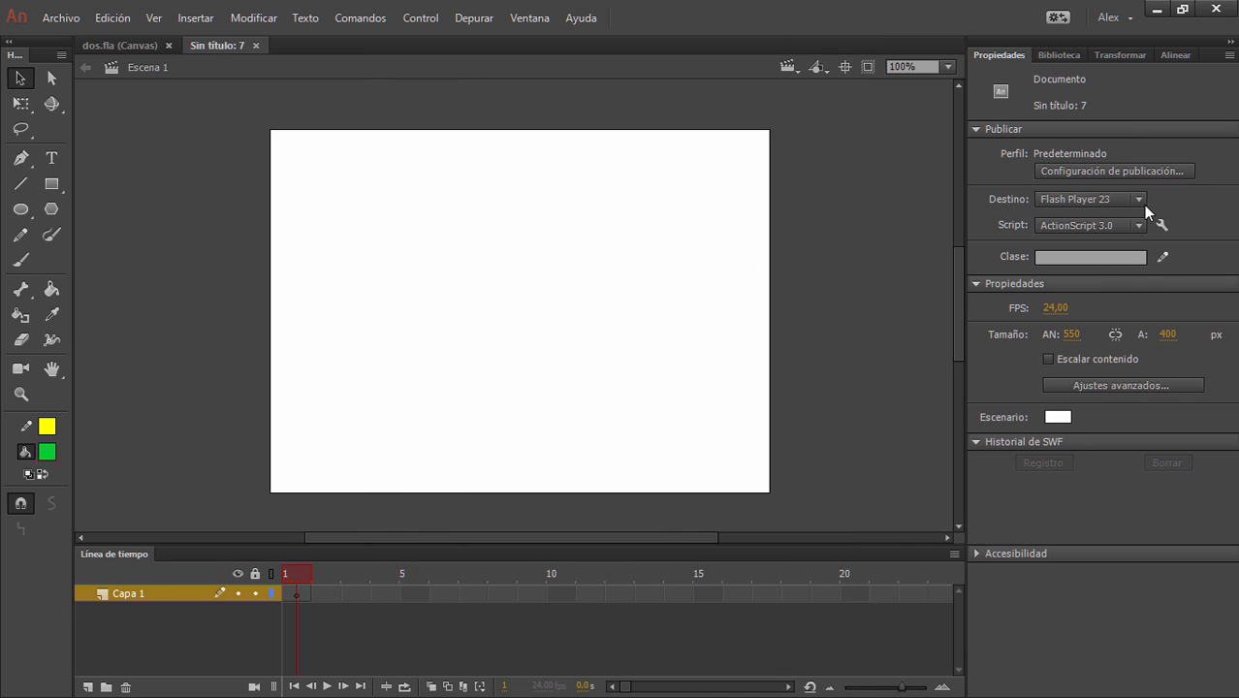
left_click(1078, 258)
- In dos.fla, link the stage width and height and enlarge the stage proportionally to 616 × 448 px
left_click(138, 45)
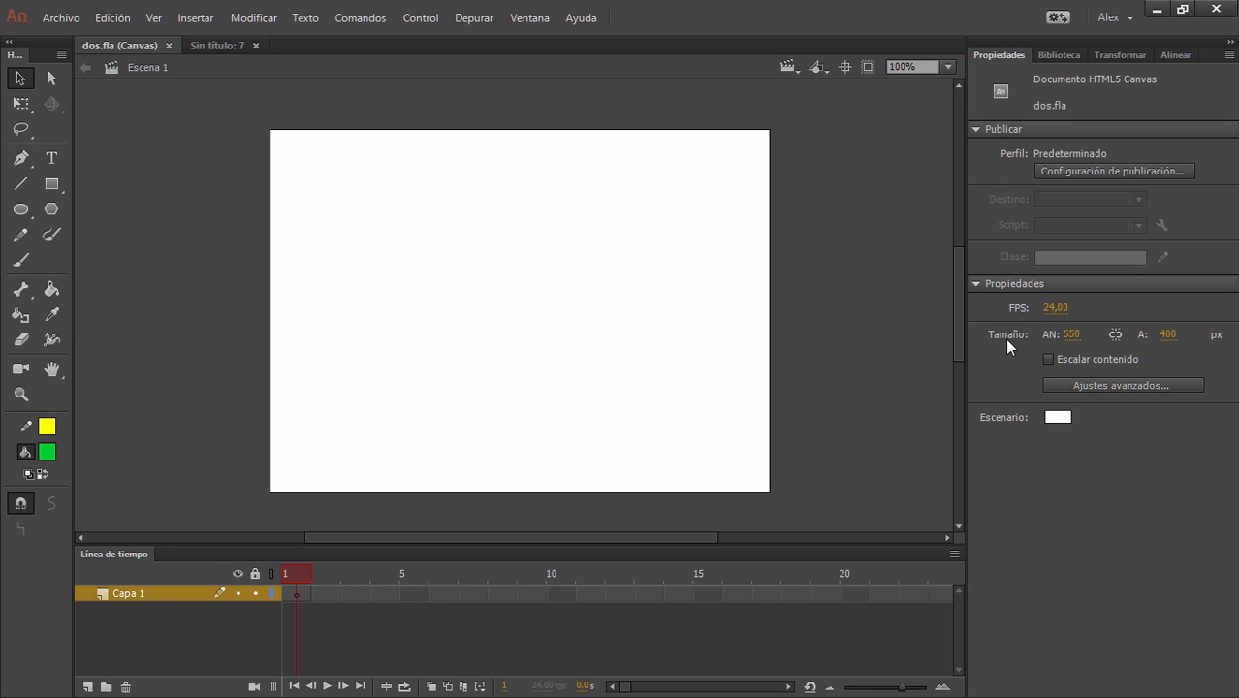
left_click(1116, 335)
left_click(1115, 336)
left_click_drag(1165, 339, 1212, 335)
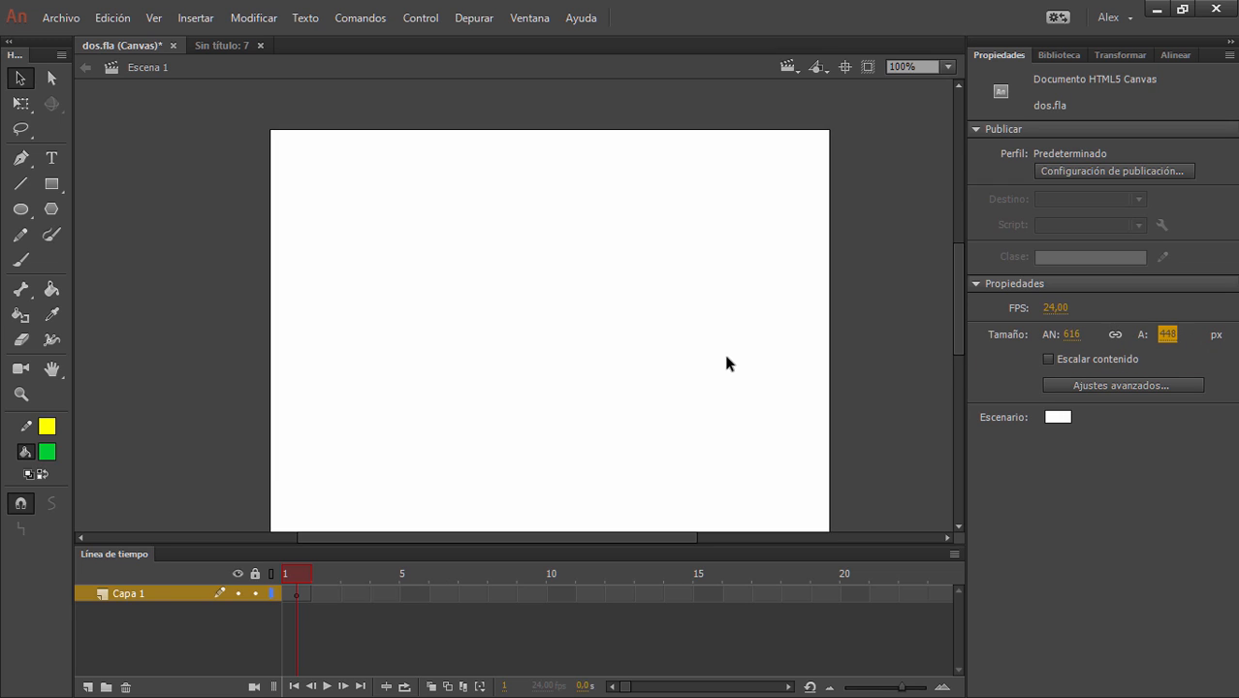
- Unlink the stage dimensions and set only the stage width to 800 px
left_click(1115, 335)
left_click_drag(1078, 338, 1148, 339)
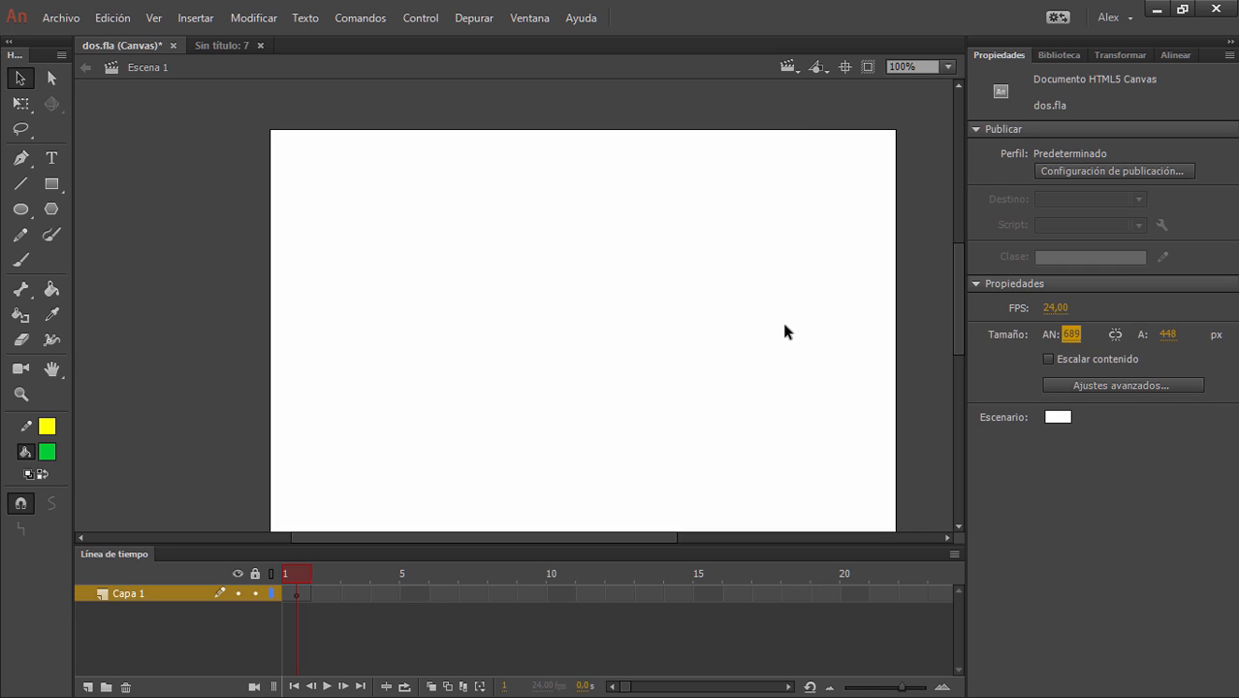
left_click_drag(703, 340, 630, 320)
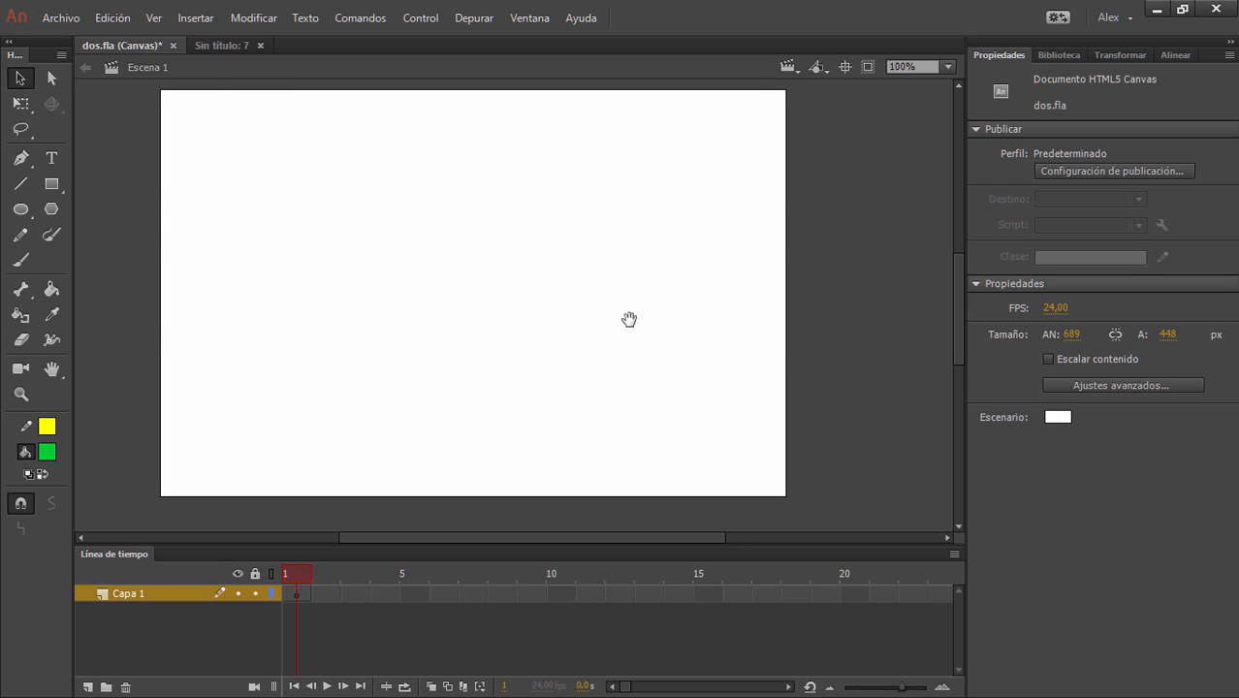
left_click_drag(1071, 335, 1098, 339)
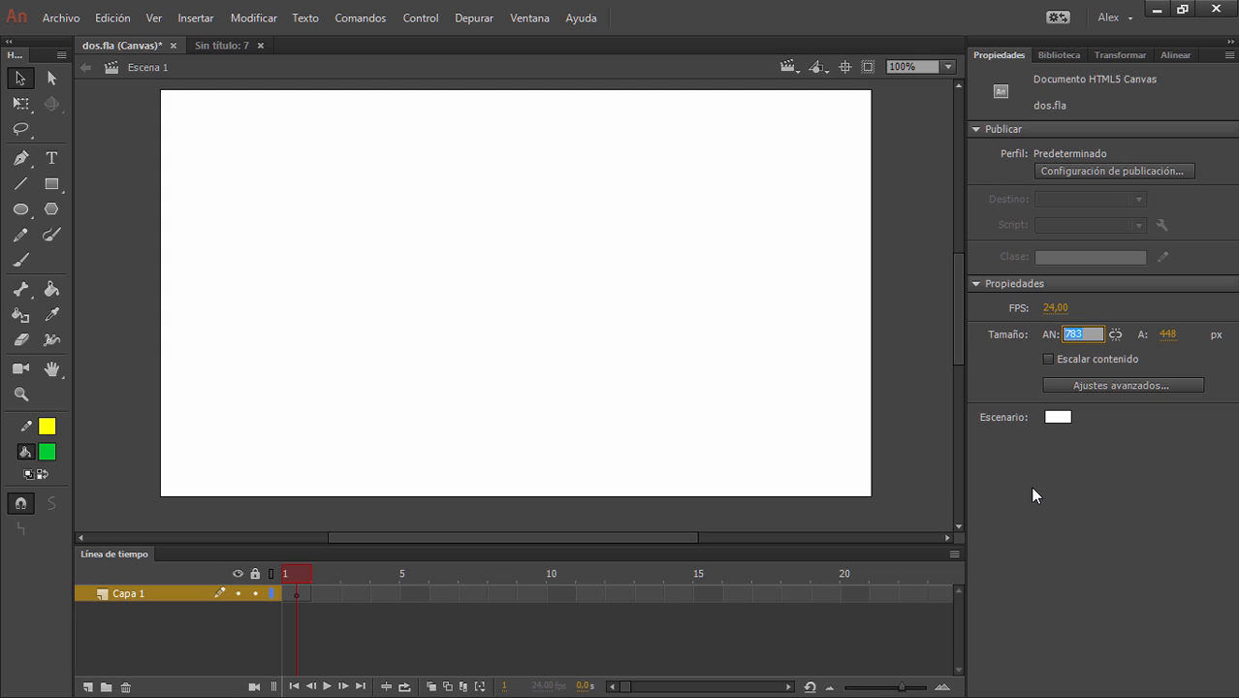
type("800")
key("Return")
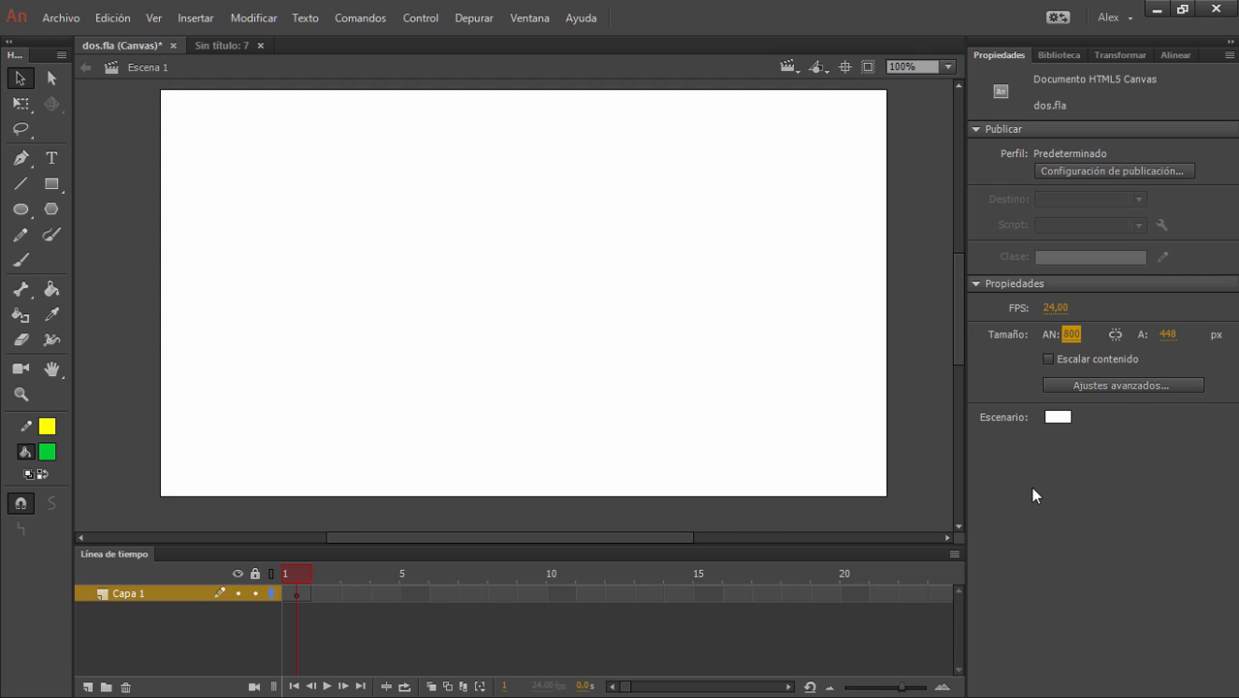
left_click(635, 184)
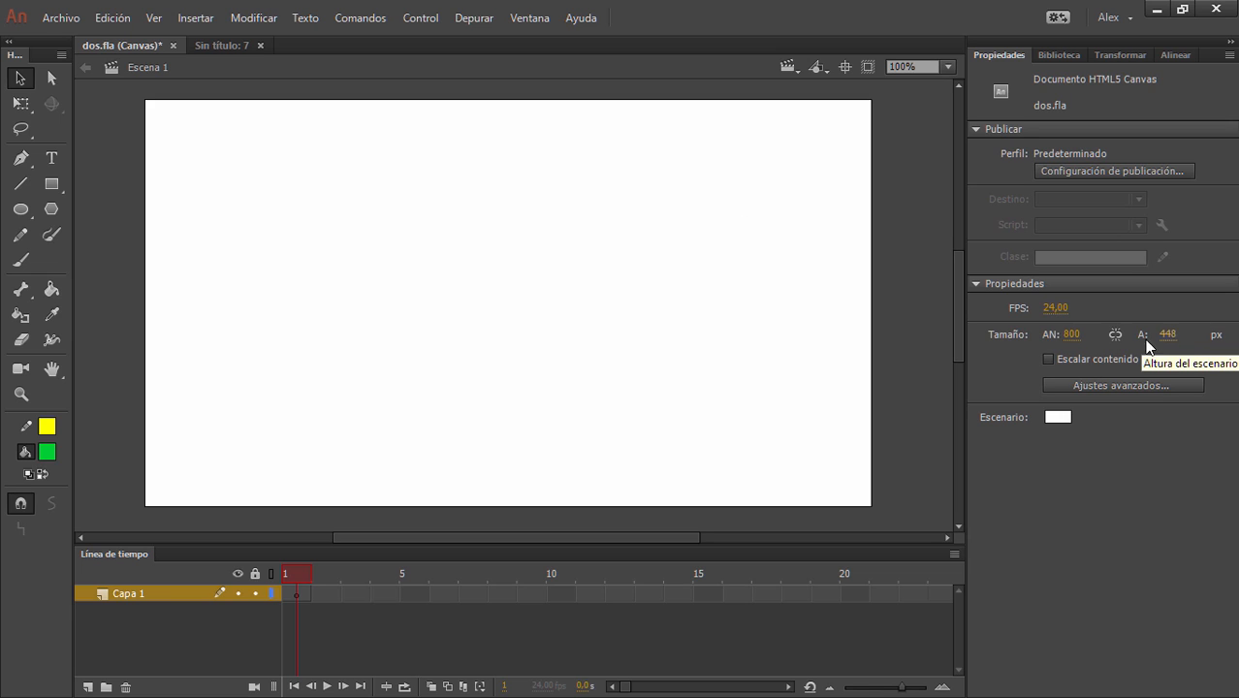
- Examine the advanced document settings of dos.fla and cancel without changing them
left_click(1114, 381)
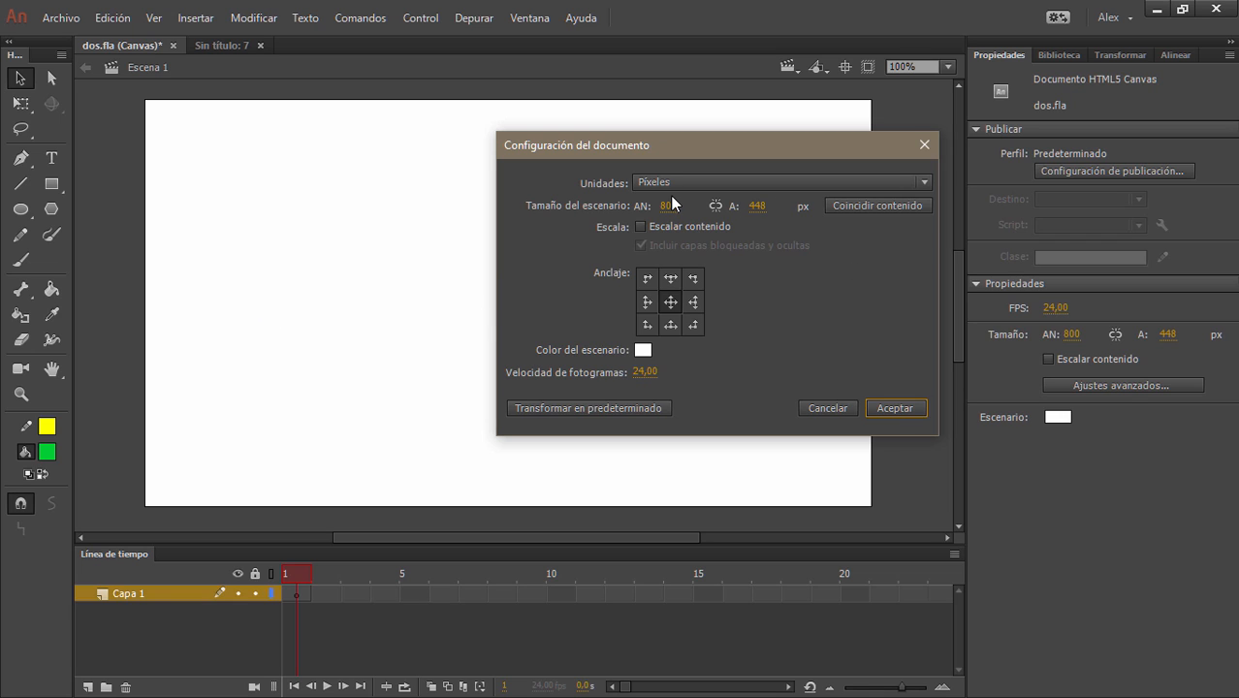
left_click(833, 407)
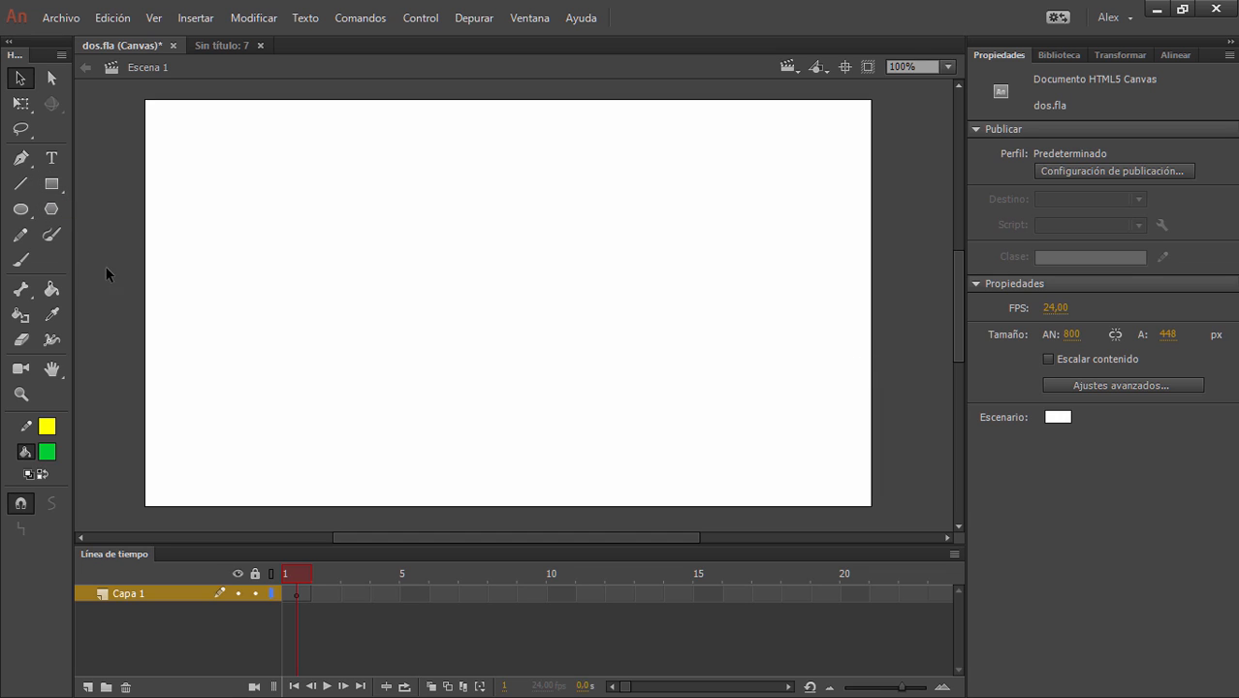
- Draw a rectangle about 141 × 96 px near the stage's upper-left corner and select both its fill and stroke
left_click(51, 183)
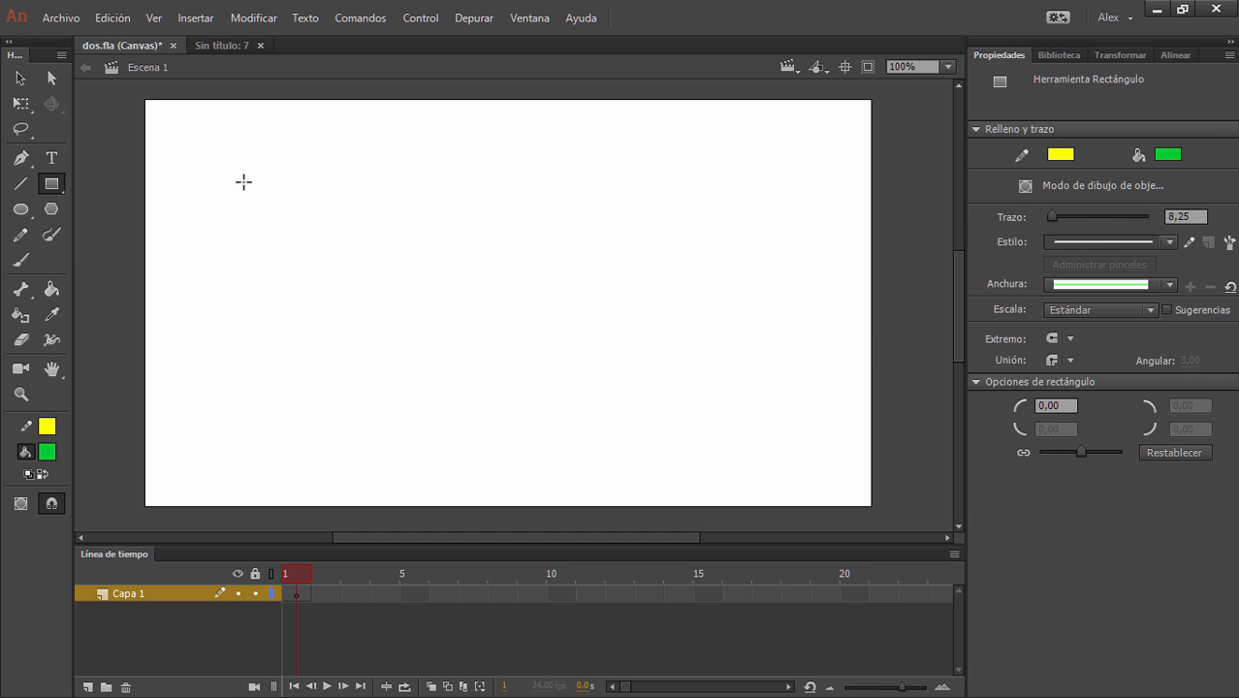
left_click_drag(197, 147, 325, 235)
key("v")
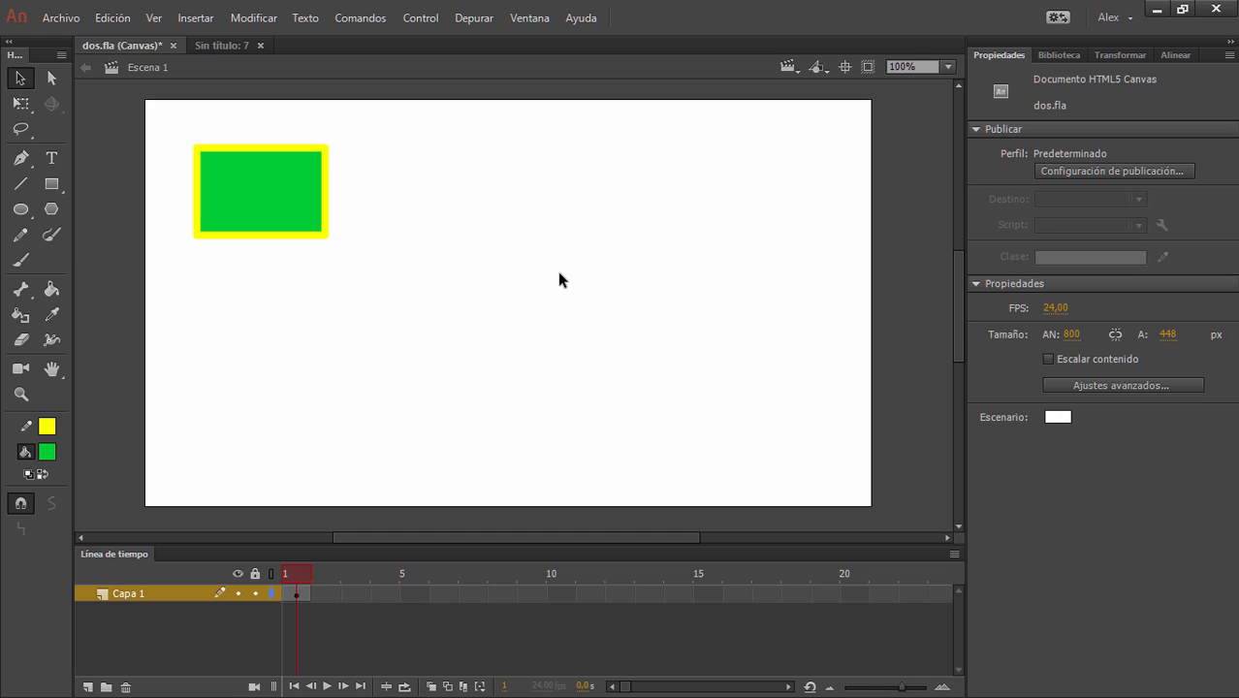
left_click_drag(182, 136, 360, 272)
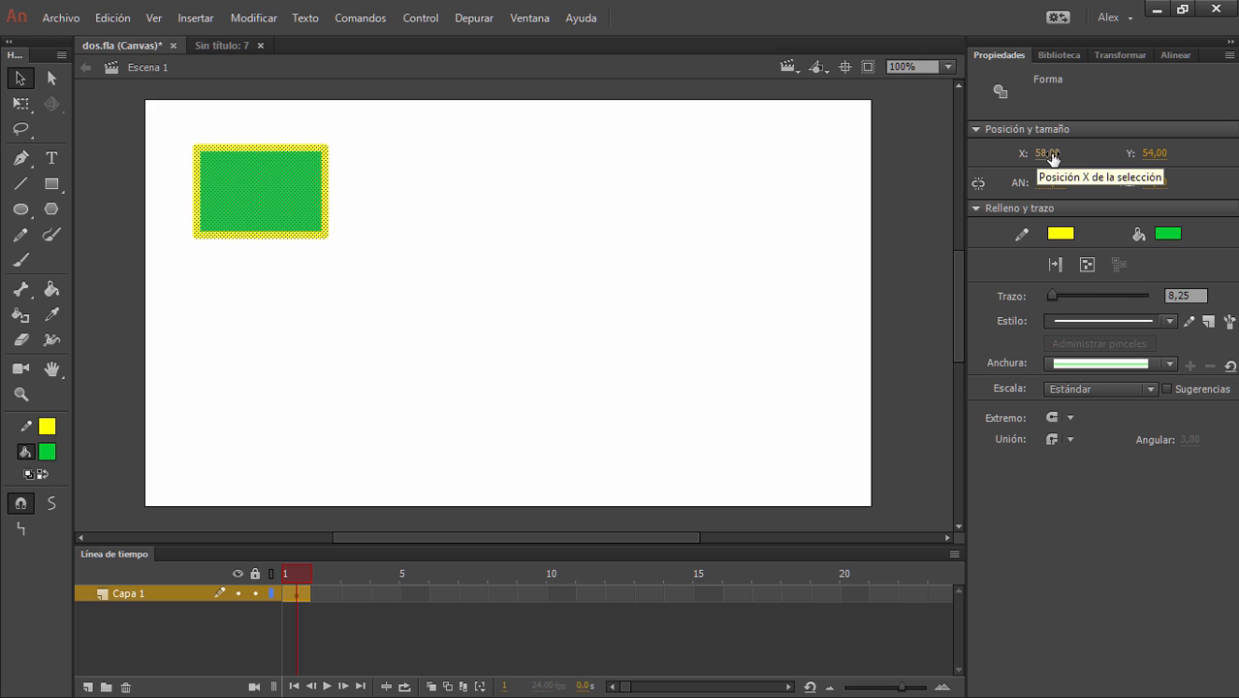
- Move the selected rectangle horizontally by setting its X position to 300
left_click_drag(1046, 158, 1115, 153)
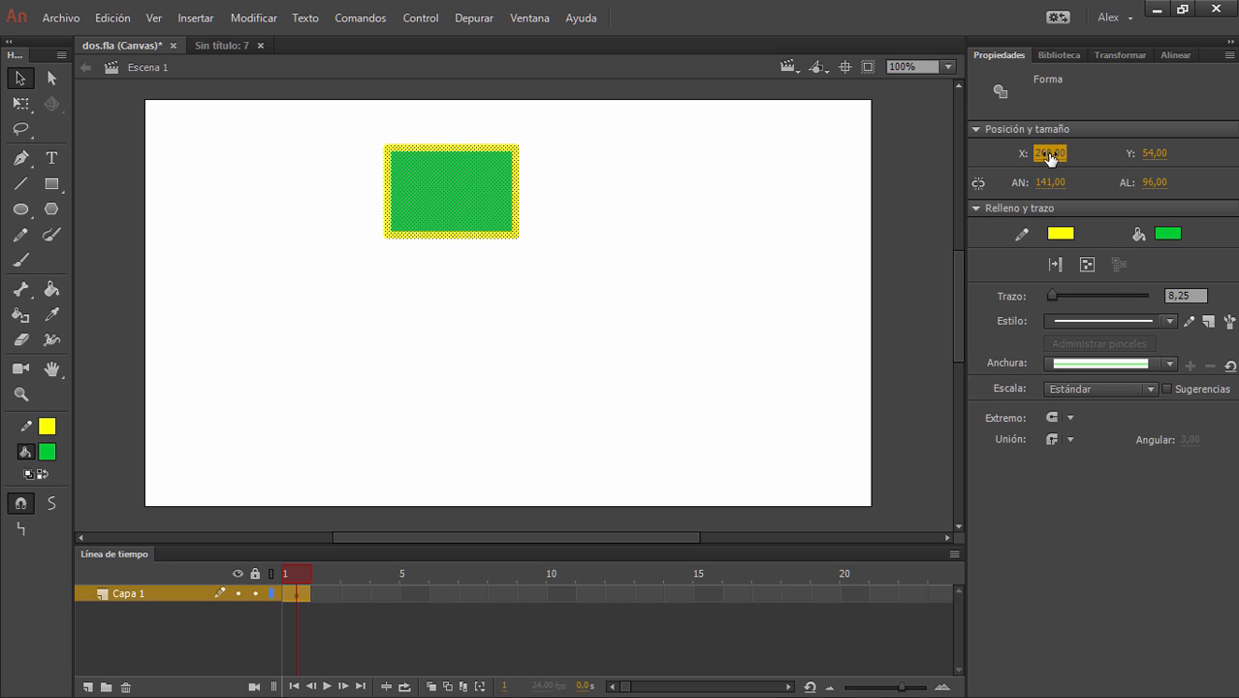
left_click(1049, 158)
type("300")
key("Return")
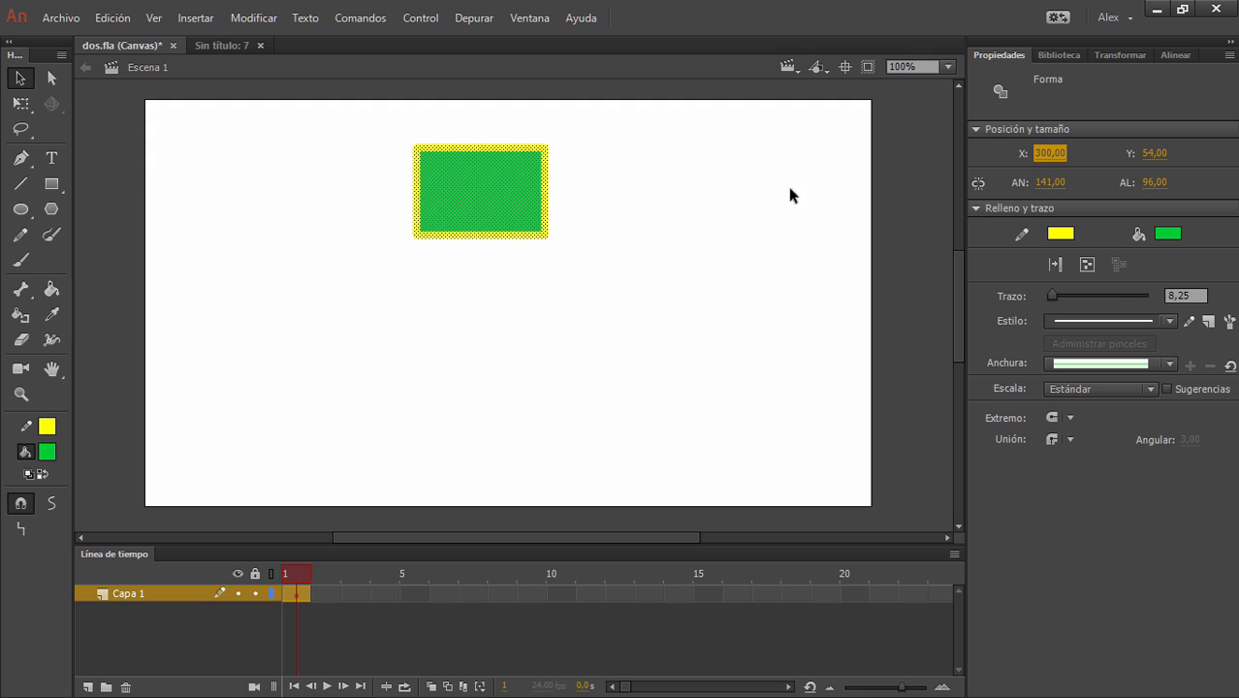
- Set the selected rectangle's X position to 0
left_click(1035, 155)
type("0")
key("Return")
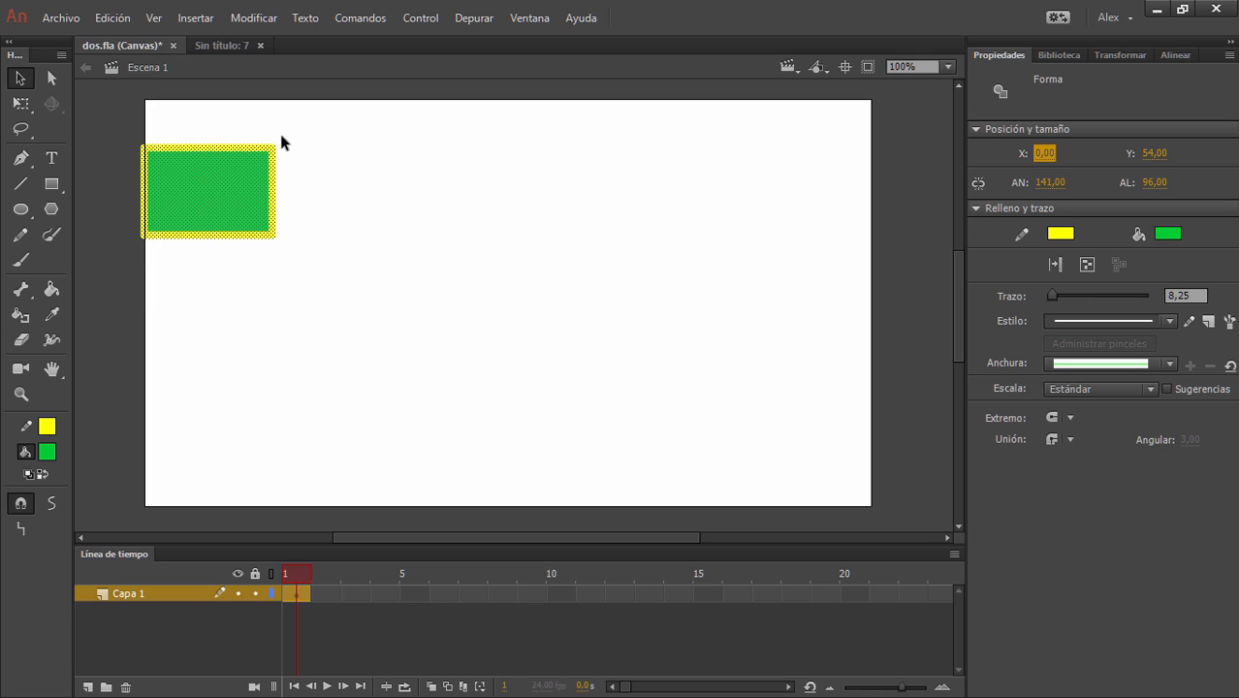
- Remove the yellow stroke from the selected rectangle so only its green fill remains
left_click(1053, 231)
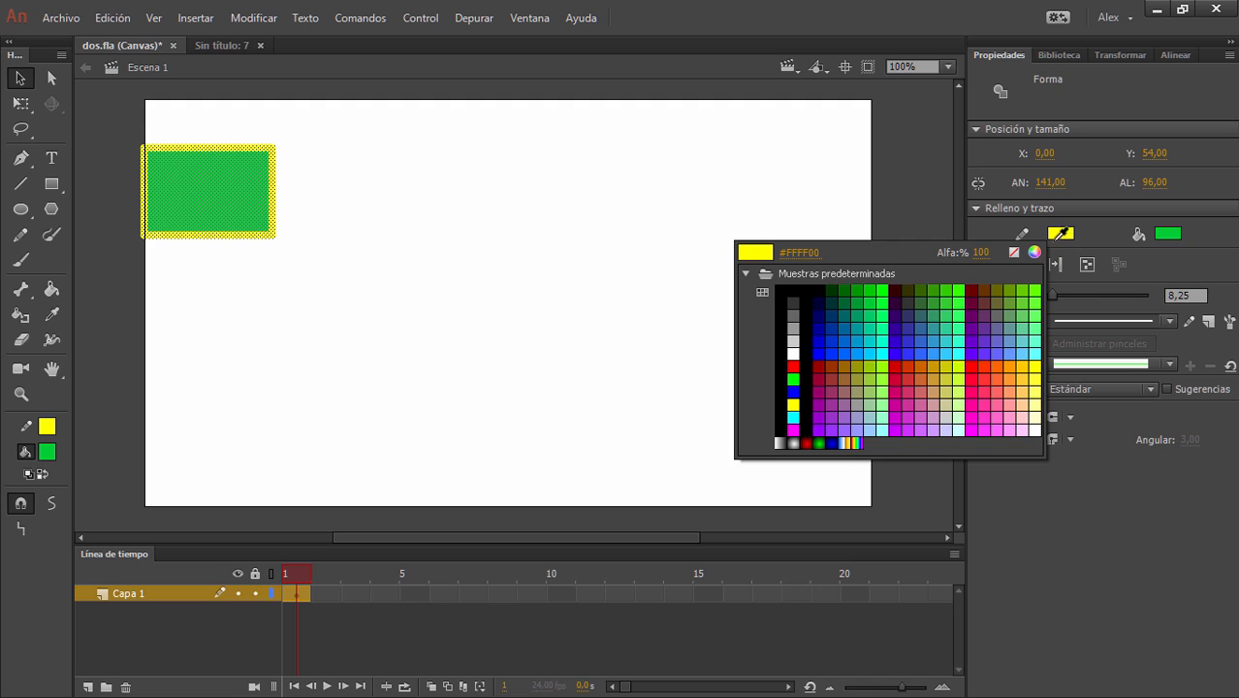
left_click(1014, 253)
left_click(562, 264)
left_click(226, 190)
left_click(152, 279)
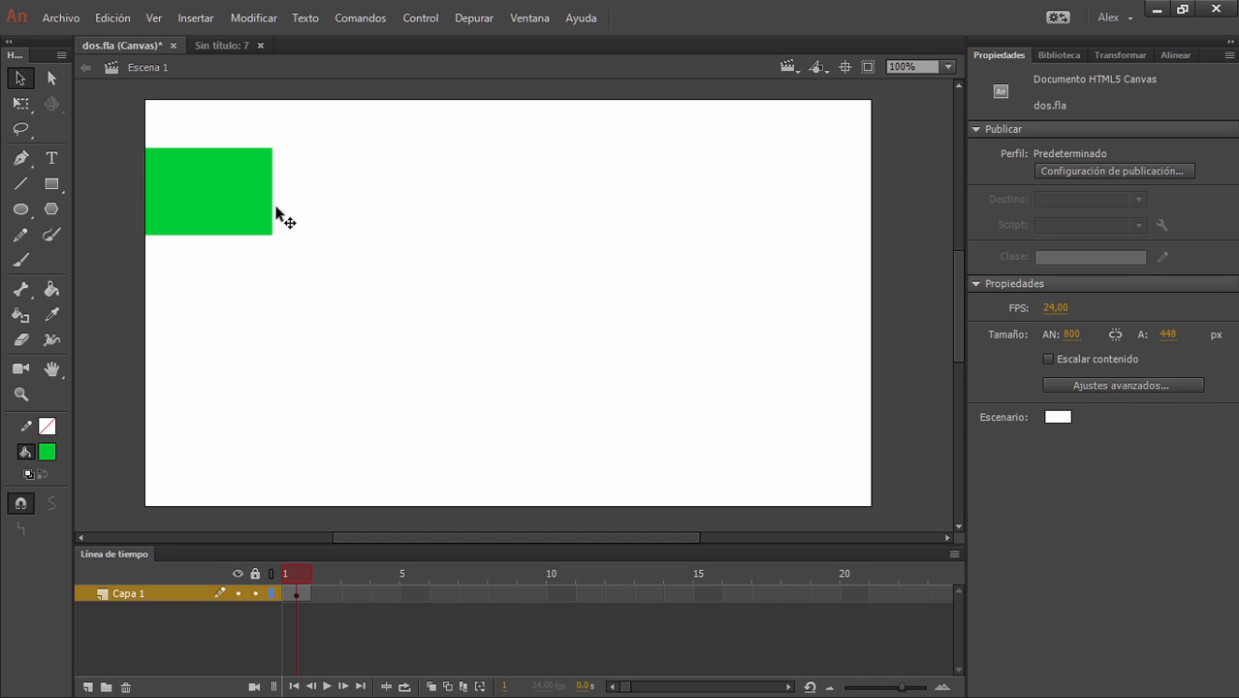
- Select the green rectangle and set its Y position to 0
left_click(230, 184)
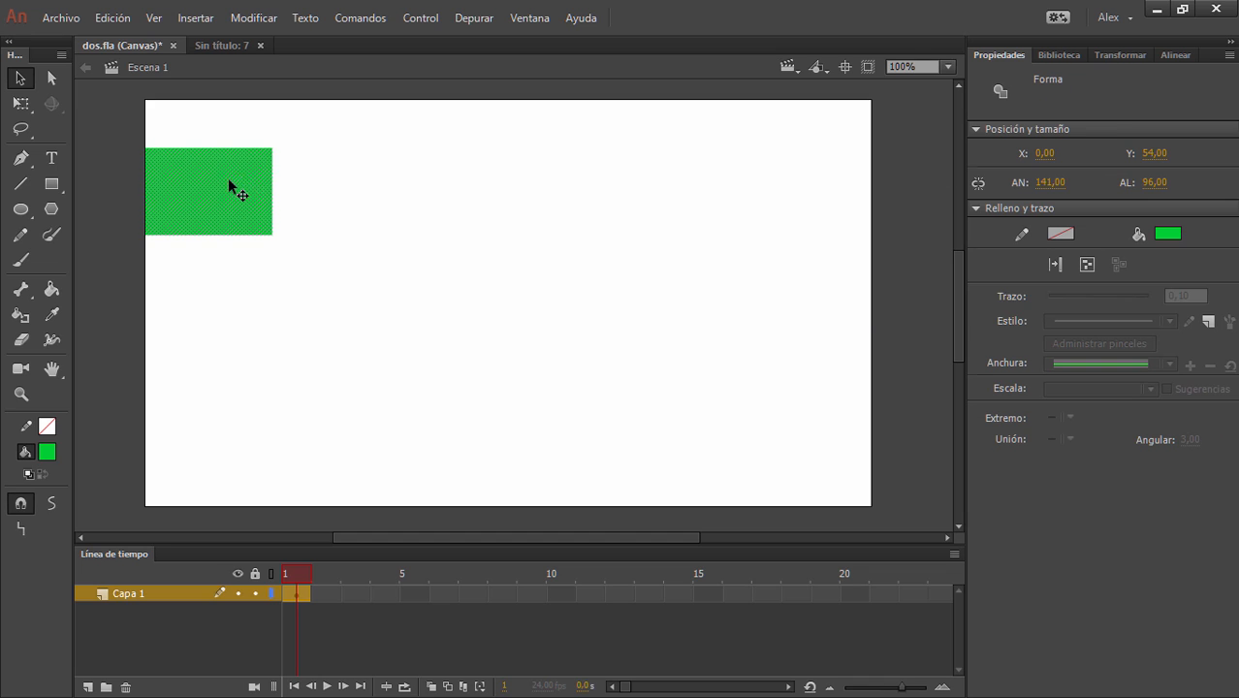
left_click(1152, 157)
type("0")
key("Return")
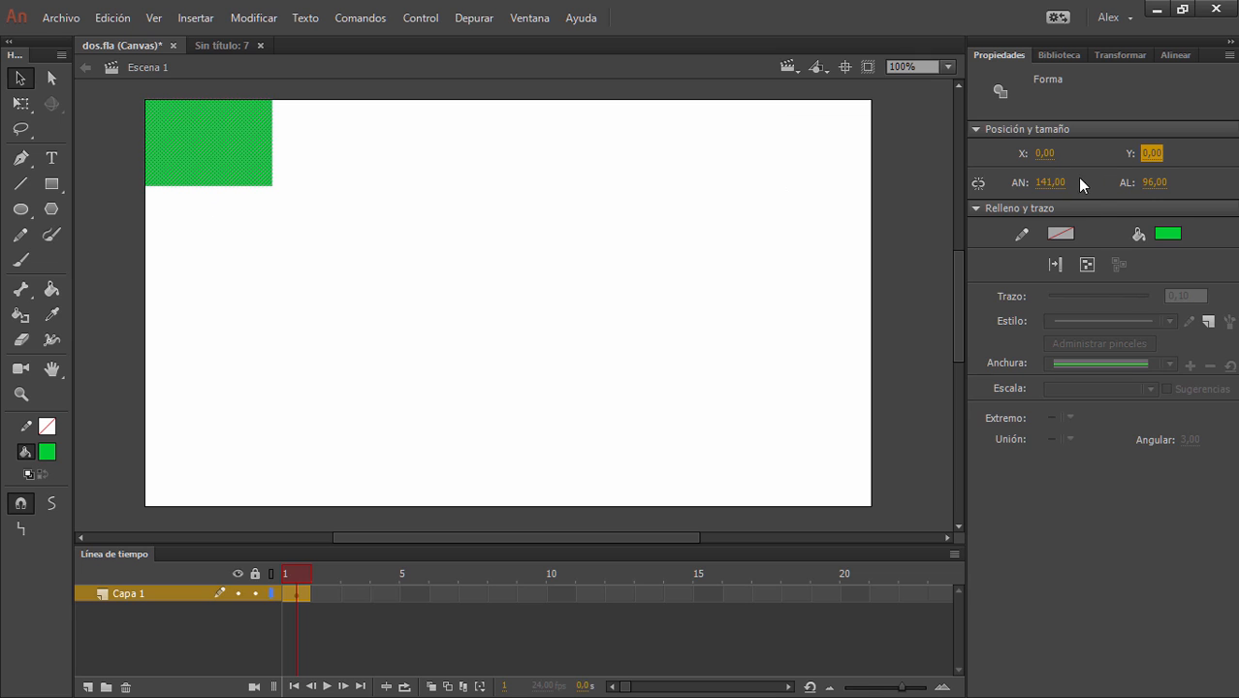
- Resize the selected rectangle to 320 px wide and 189 px high
left_click(1049, 182)
type("215")
key("Return")
left_click_drag(1037, 191, 1129, 206)
- Move the rectangle freely toward the middle of the stage, to about X 221, Y 99, and select it
left_click_drag(295, 191, 495, 280)
left_click(696, 364)
left_click(517, 262)
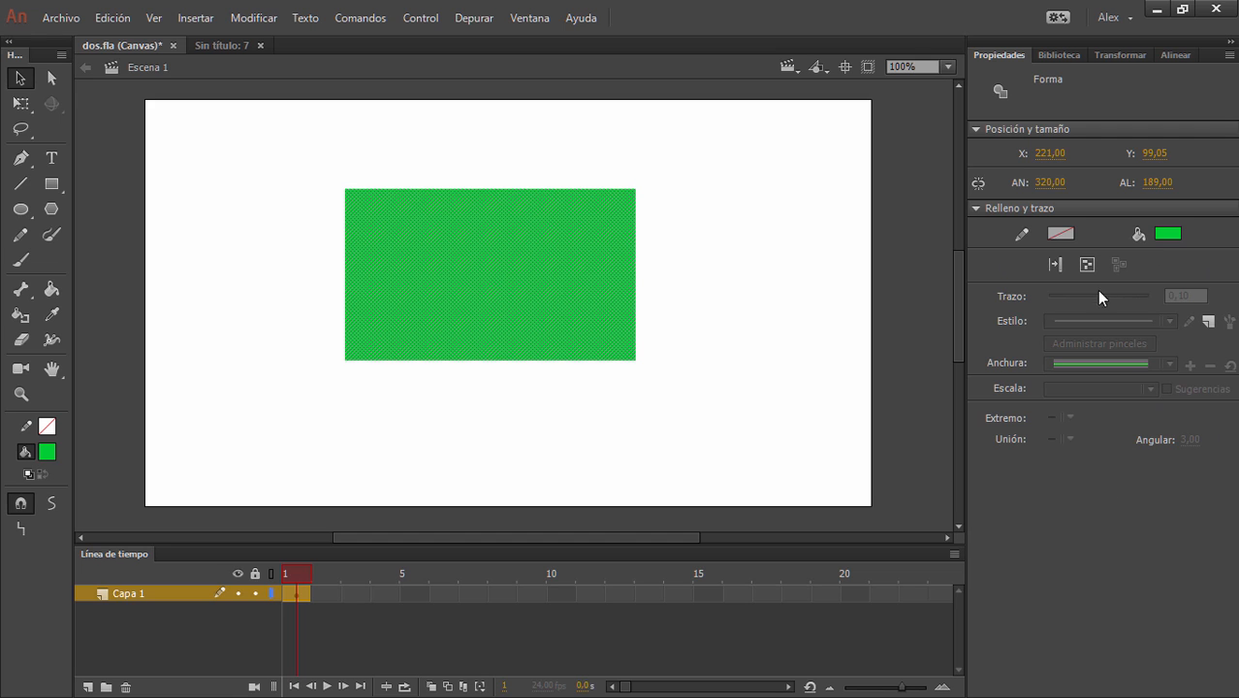
- Delete the green rectangle from the stage
left_click(337, 252)
left_click_drag(323, 166, 723, 454)
key("Delete")
- Add a static text box about 494 px wide near the stage's upper edge reading "Hola a todos"
left_click(41, 165)
left_click_drag(291, 129, 738, 264)
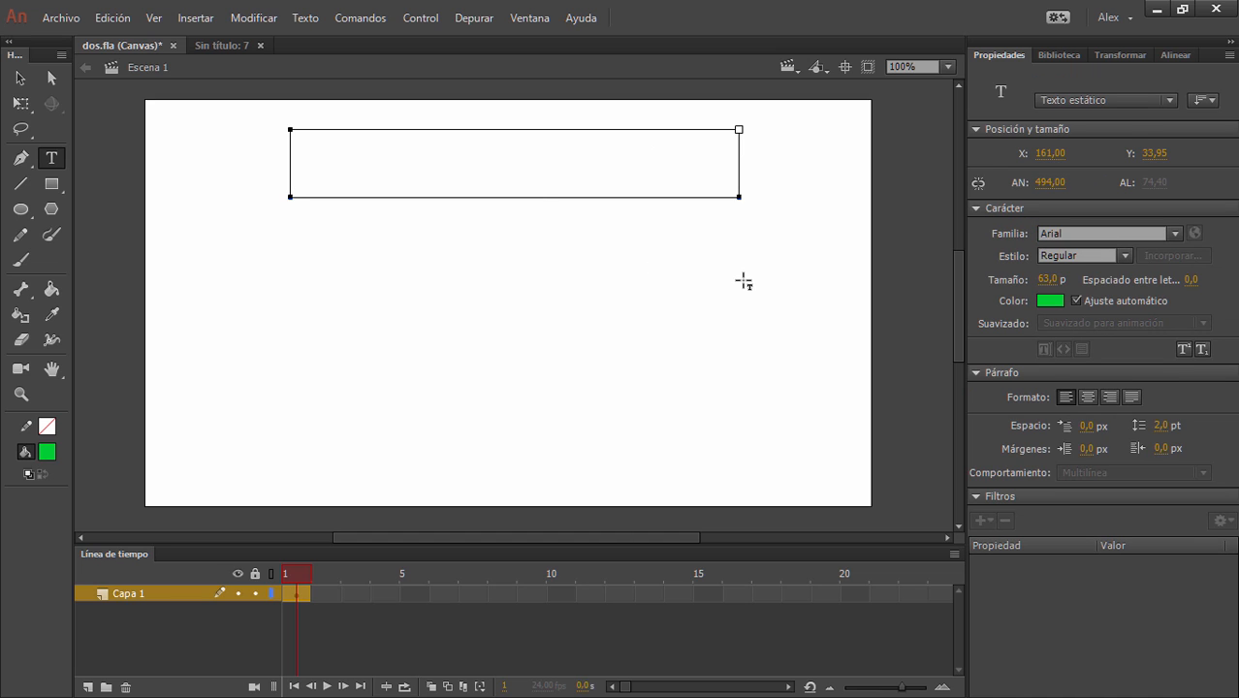
type("Hola a todos")
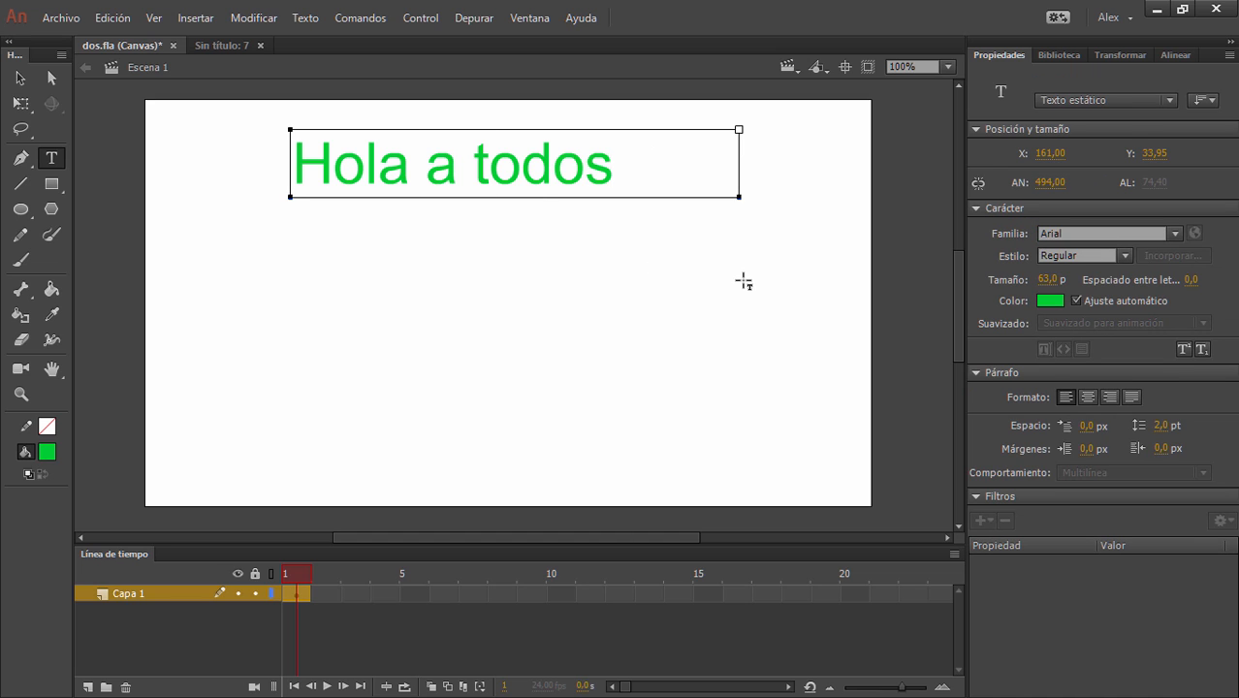
- Reposition the "Hola a todos" text on the stage to about X 105, Y 39 and select it
left_click(21, 77)
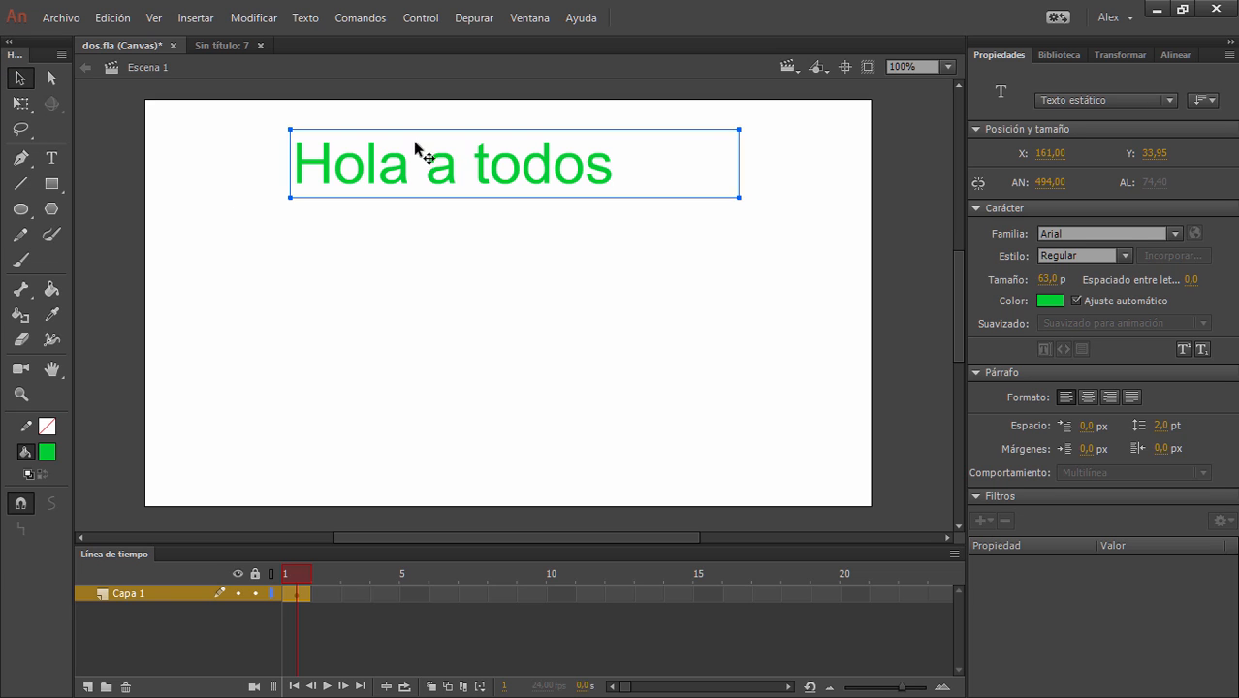
left_click_drag(492, 182, 493, 324)
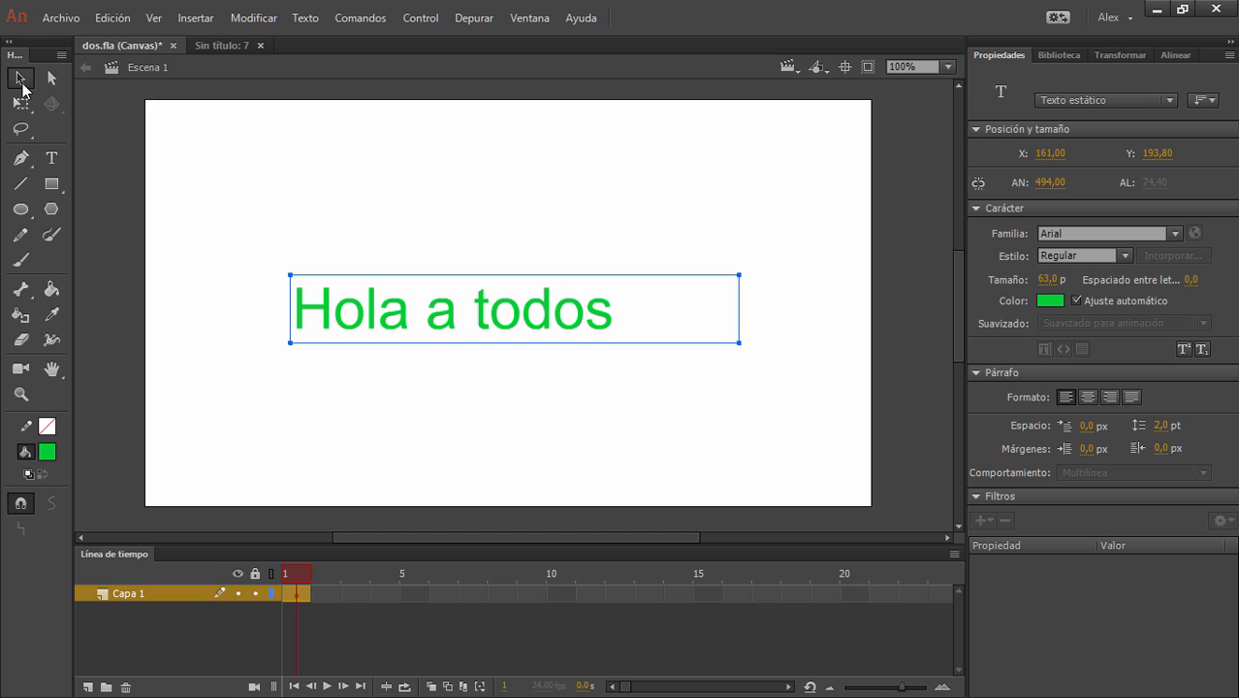
left_click_drag(233, 211, 790, 420)
left_click(587, 371)
left_click(505, 310)
left_click(667, 414)
left_click_drag(239, 213, 690, 447)
left_click_drag(547, 295, 512, 171)
left_click(585, 438)
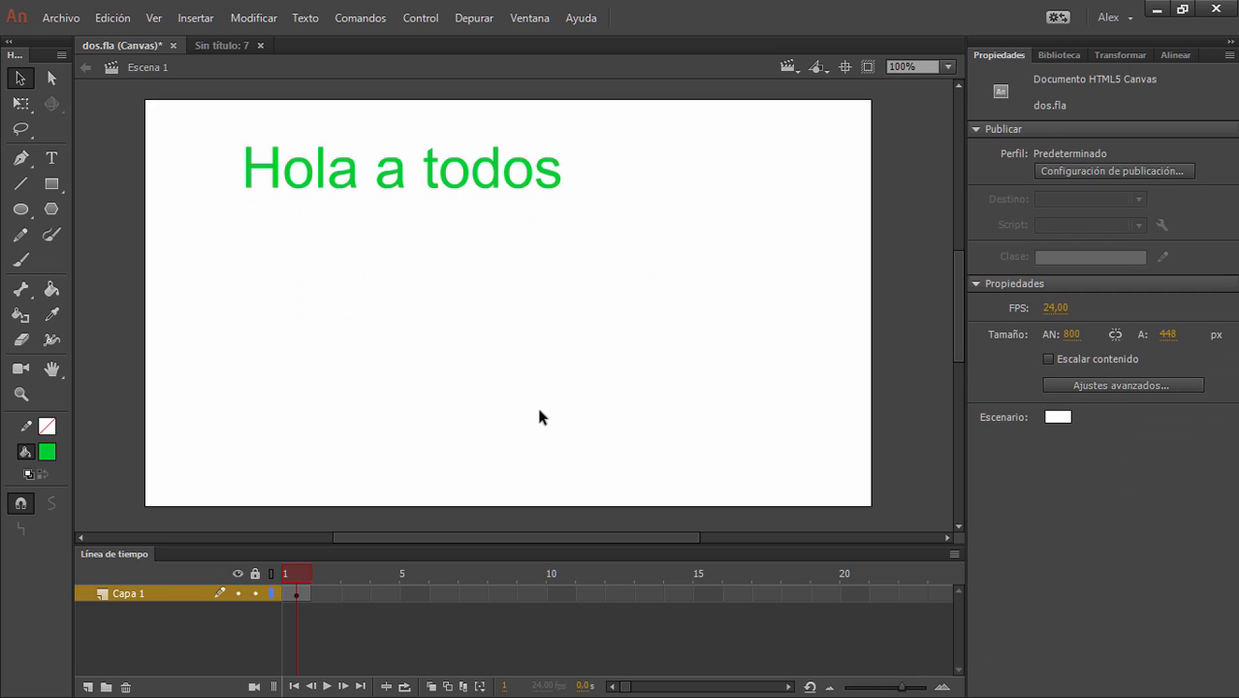
left_click_drag(227, 130, 559, 219)
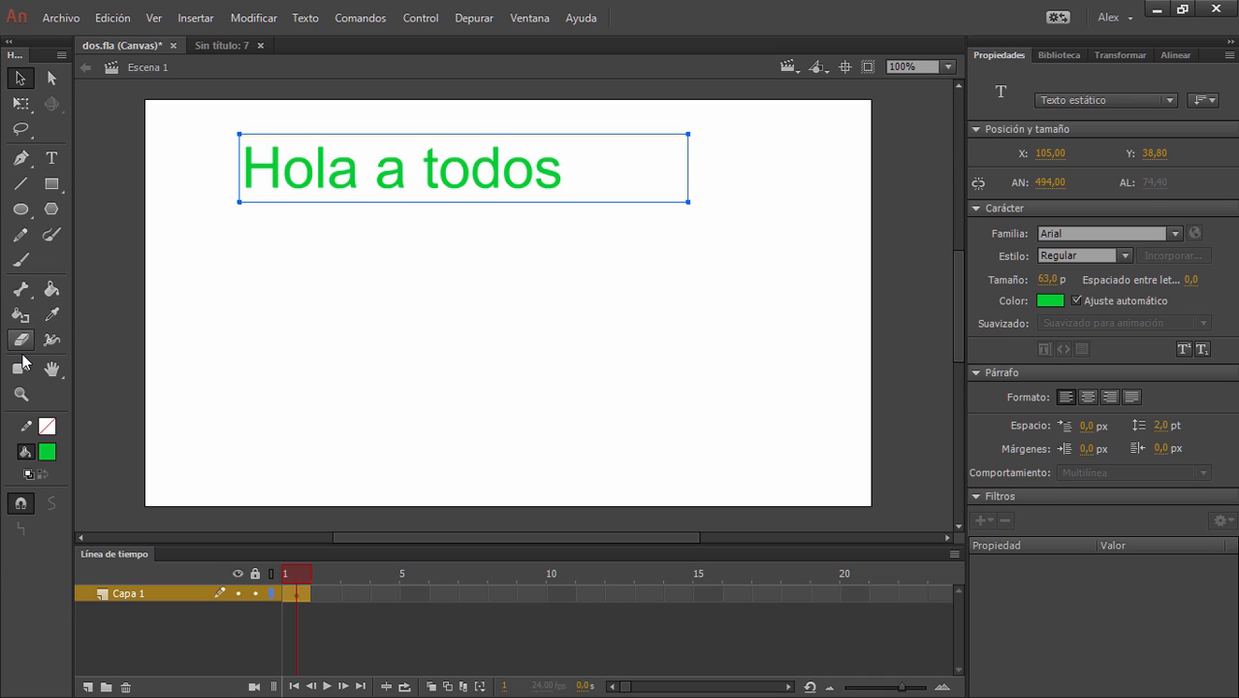
- Paint a freehand wavy green line about 544 × 178 px below the text with the Brush tool
left_click(20, 260)
mouse_move(388, 278)
left_mouse_down()
mouse_move(461, 373)
mouse_move(642, 419)
mouse_move(766, 416)
left_mouse_up()
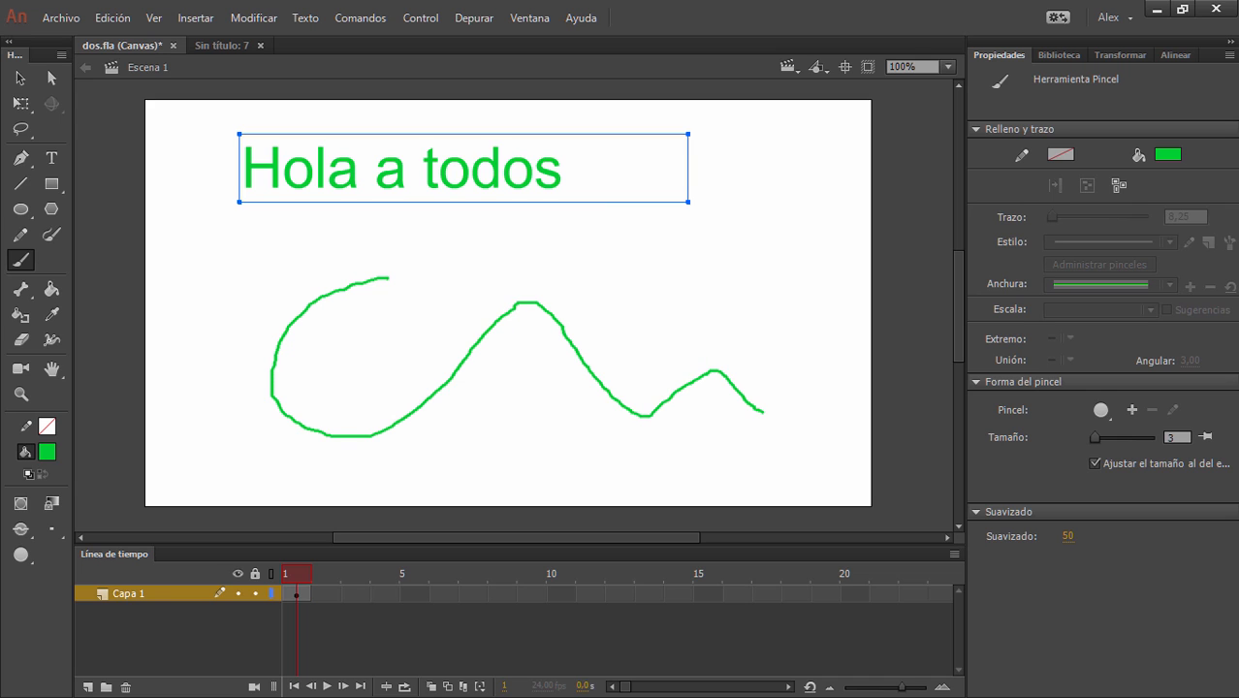
left_click(20, 75)
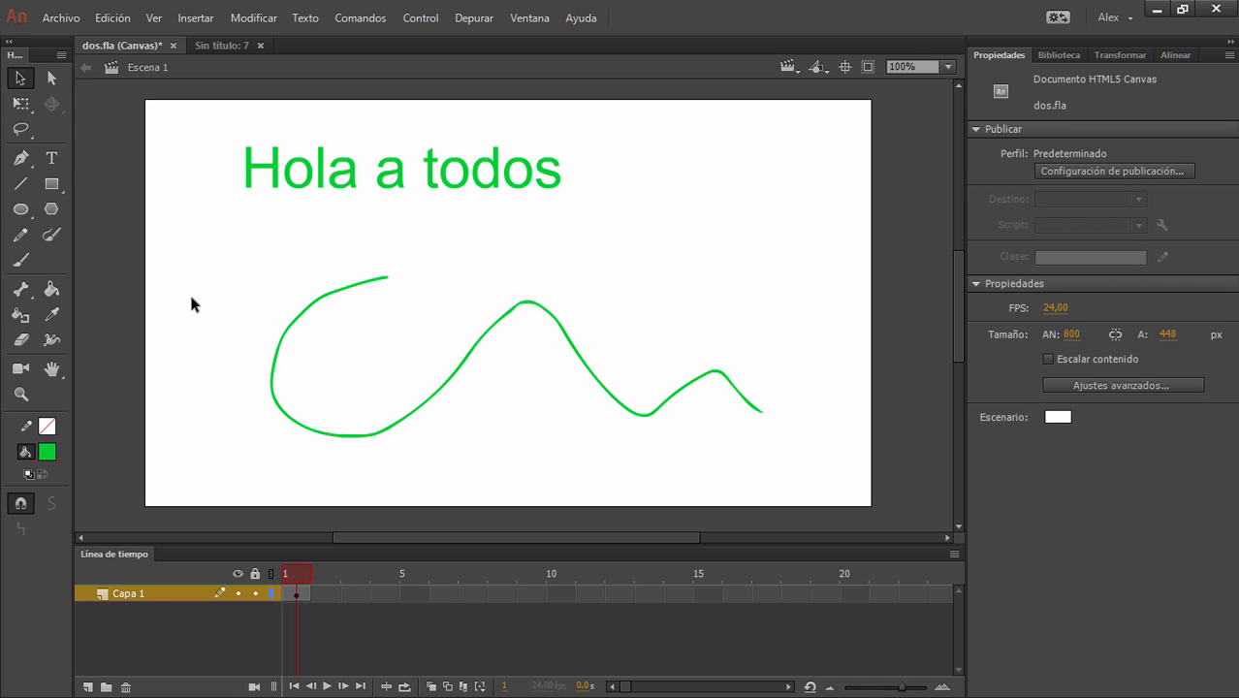
- Compare the properties of the brushed line, the text and the document by selecting each in turn
left_click(272, 347)
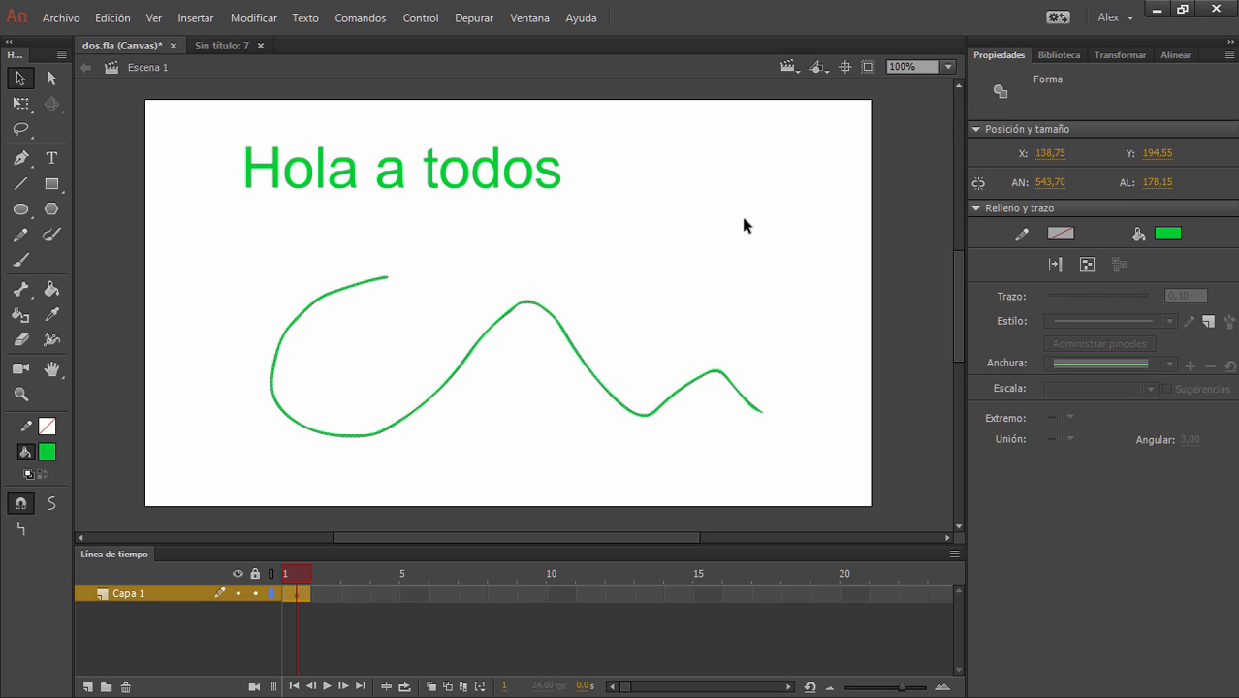
left_click(782, 215)
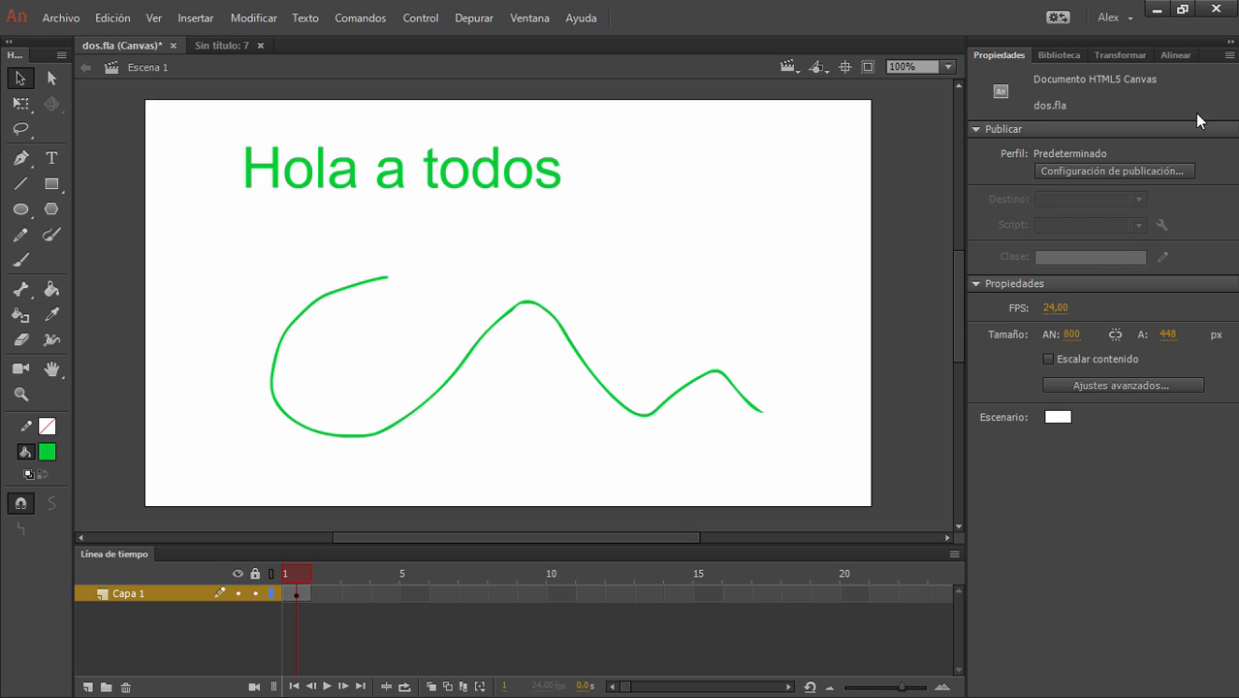
mouse_move(785, 465)
left_mouse_down()
mouse_move(233, 327)
mouse_move(199, 242)
left_mouse_up()
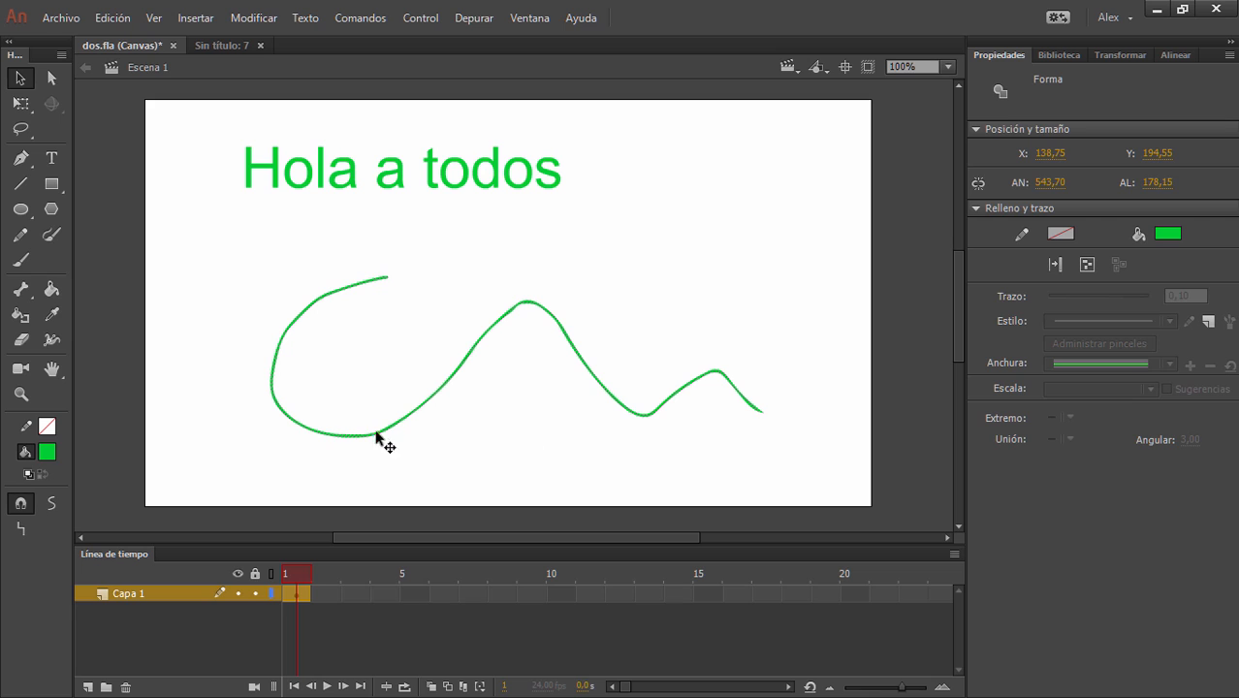
left_click(105, 229)
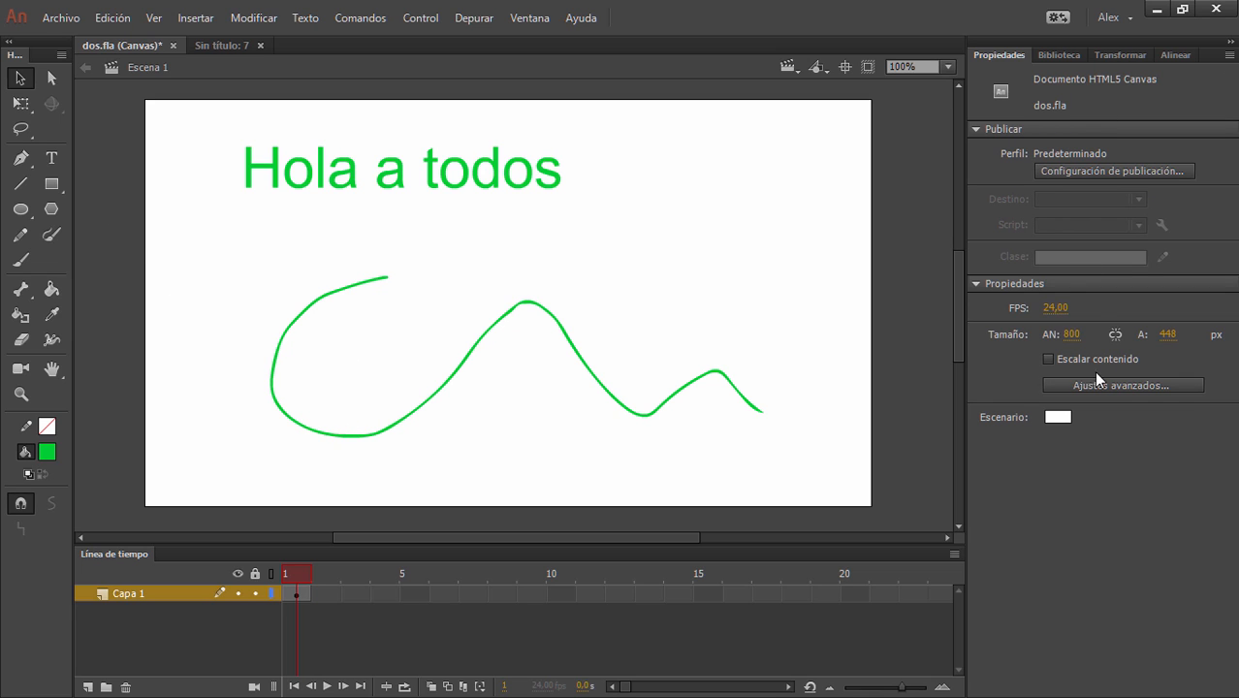
left_click(597, 382)
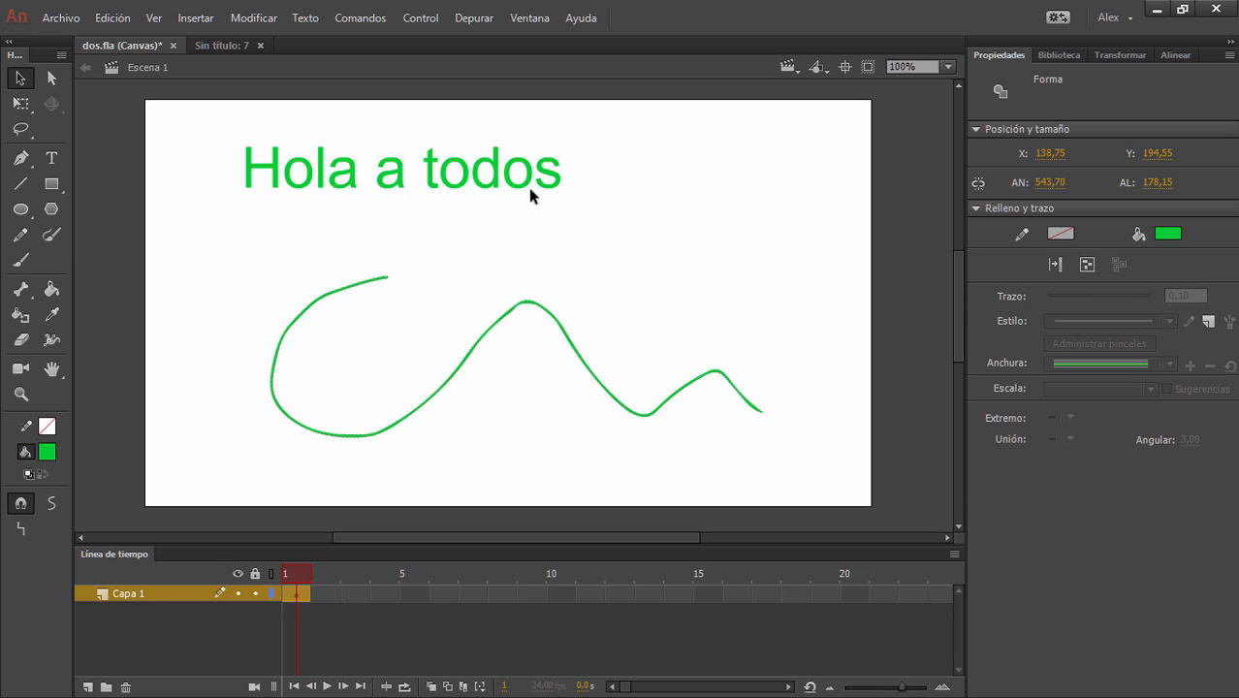
left_click(388, 186)
left_click(920, 271)
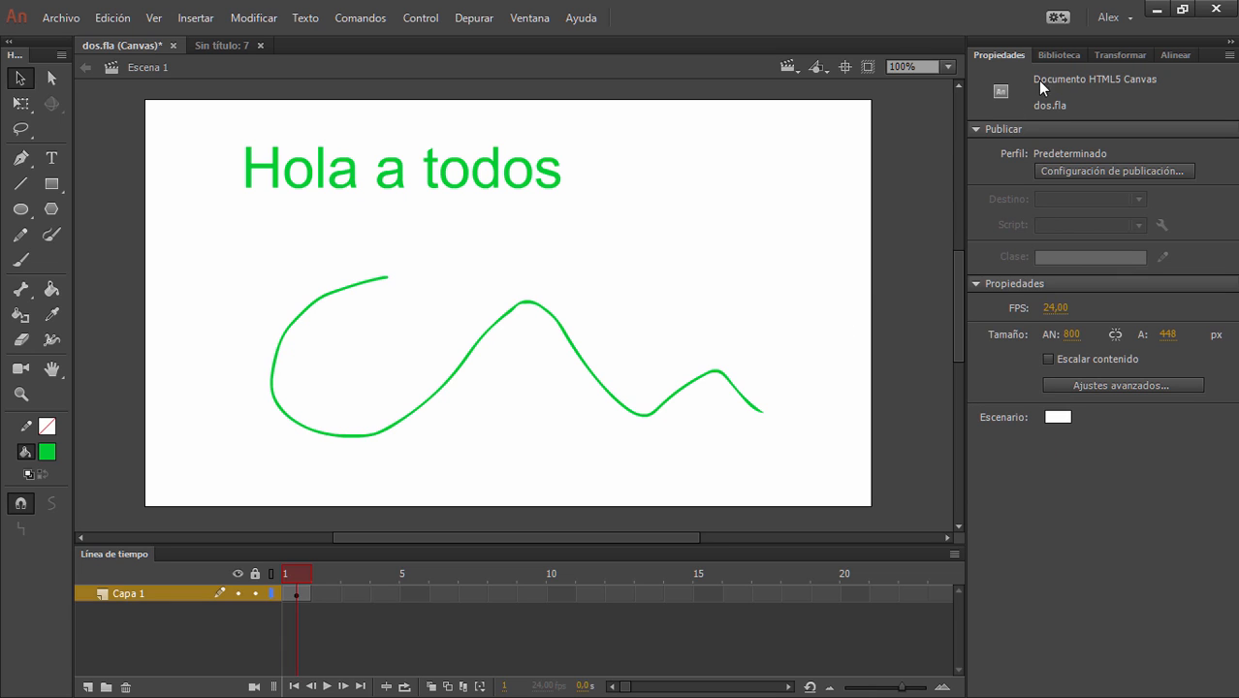
- Show the document's library and delete both the text and the brushed line from the stage
left_click(1058, 55)
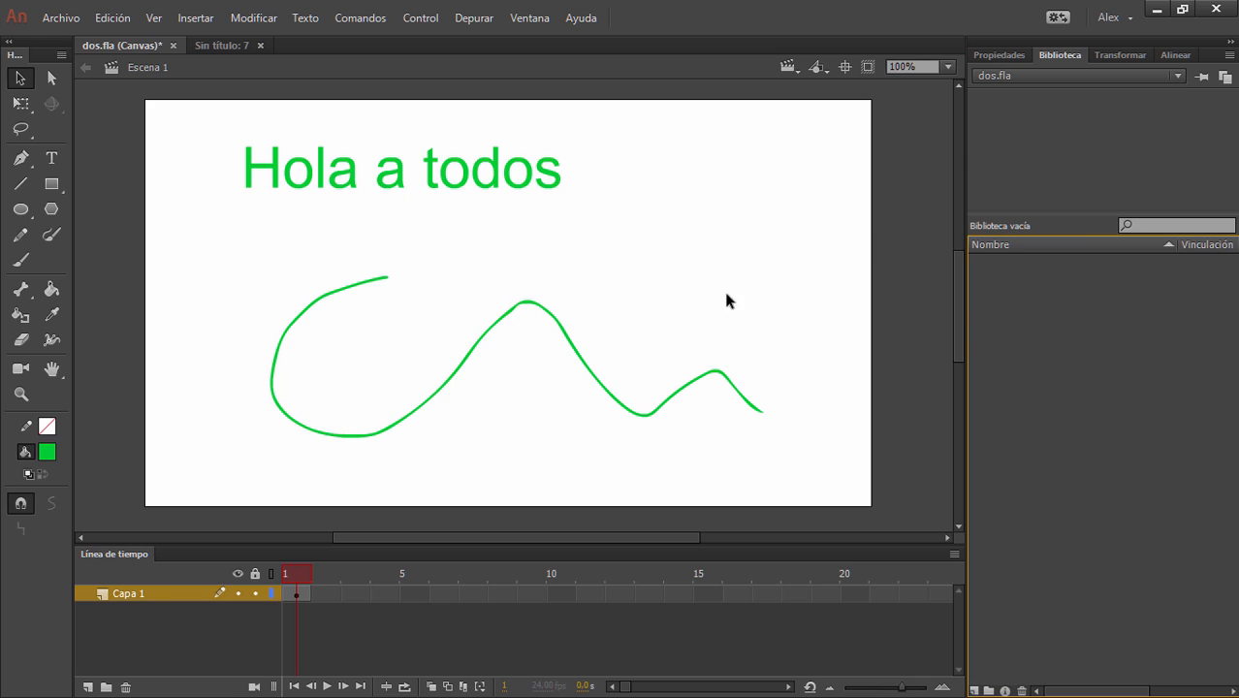
mouse_move(191, 119)
left_mouse_down()
mouse_move(746, 429)
mouse_move(846, 471)
left_mouse_up()
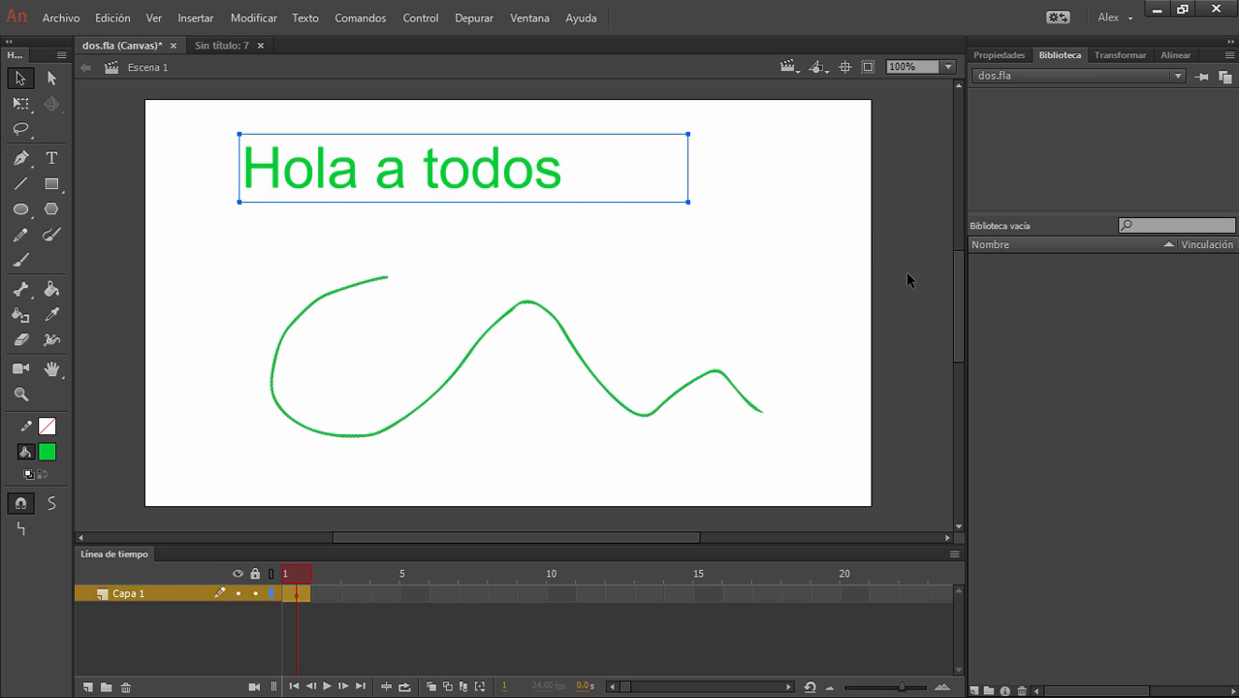
key("Delete")
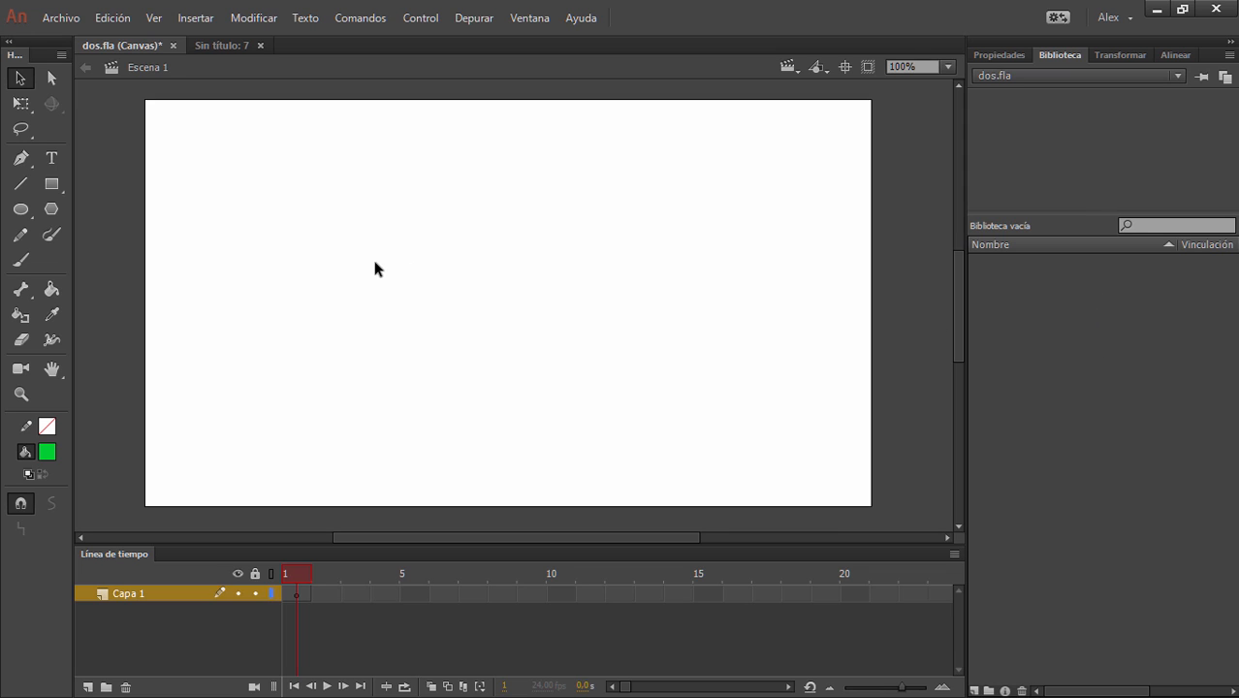
- Draw a large green ellipse without a stroke and move it toward the stage's upper-left area
left_click(20, 208)
mouse_move(243, 204)
left_mouse_down()
mouse_move(590, 449)
mouse_move(570, 459)
left_mouse_up()
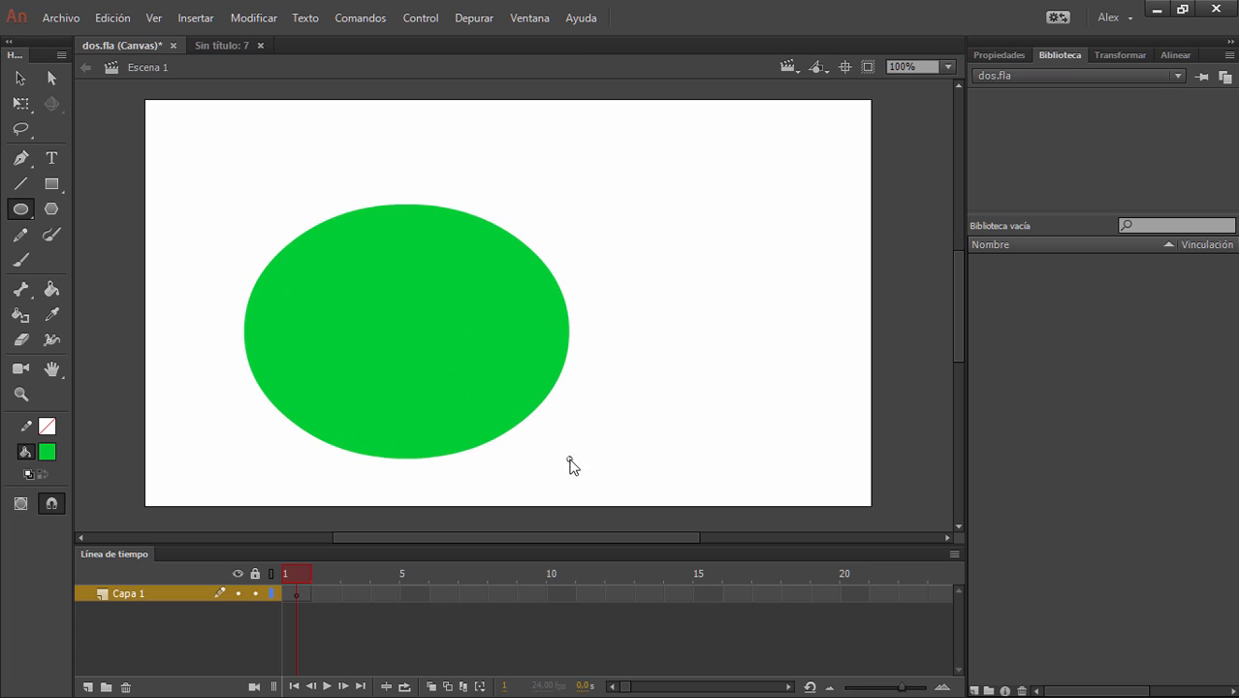
left_click(20, 78)
left_click_drag(406, 276, 348, 214)
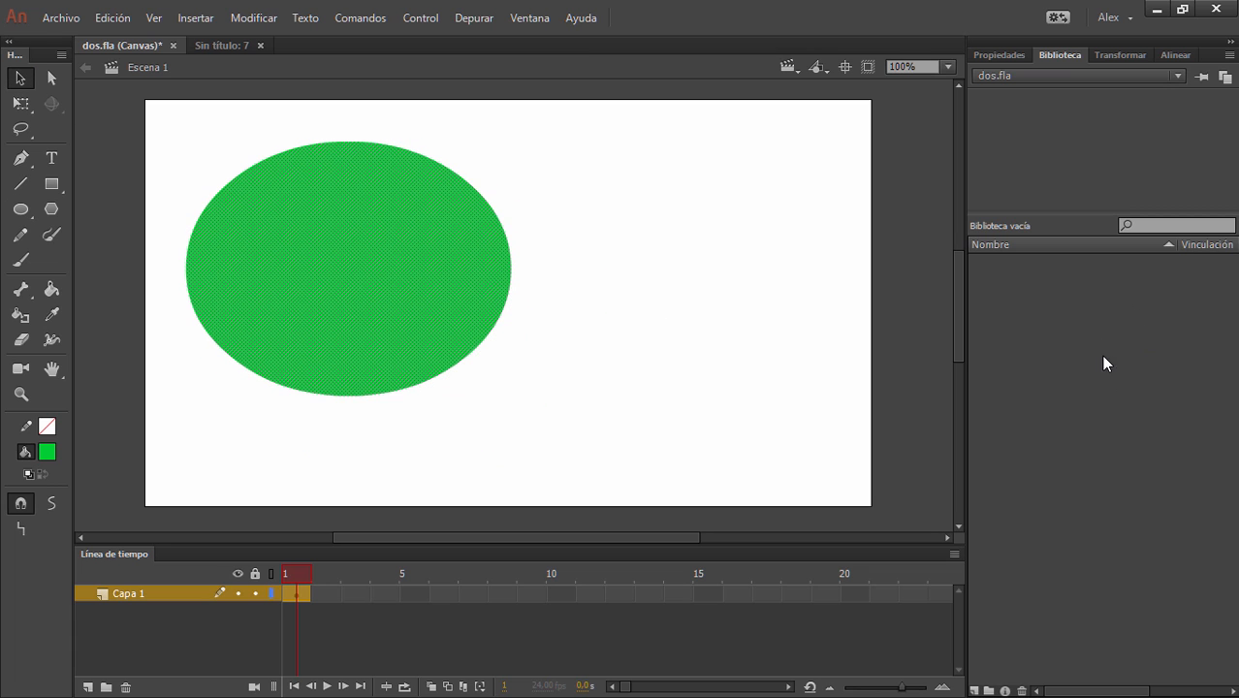
- Deselect the ellipse and import the image gif-animado-2.gif to the stage
left_click(581, 352)
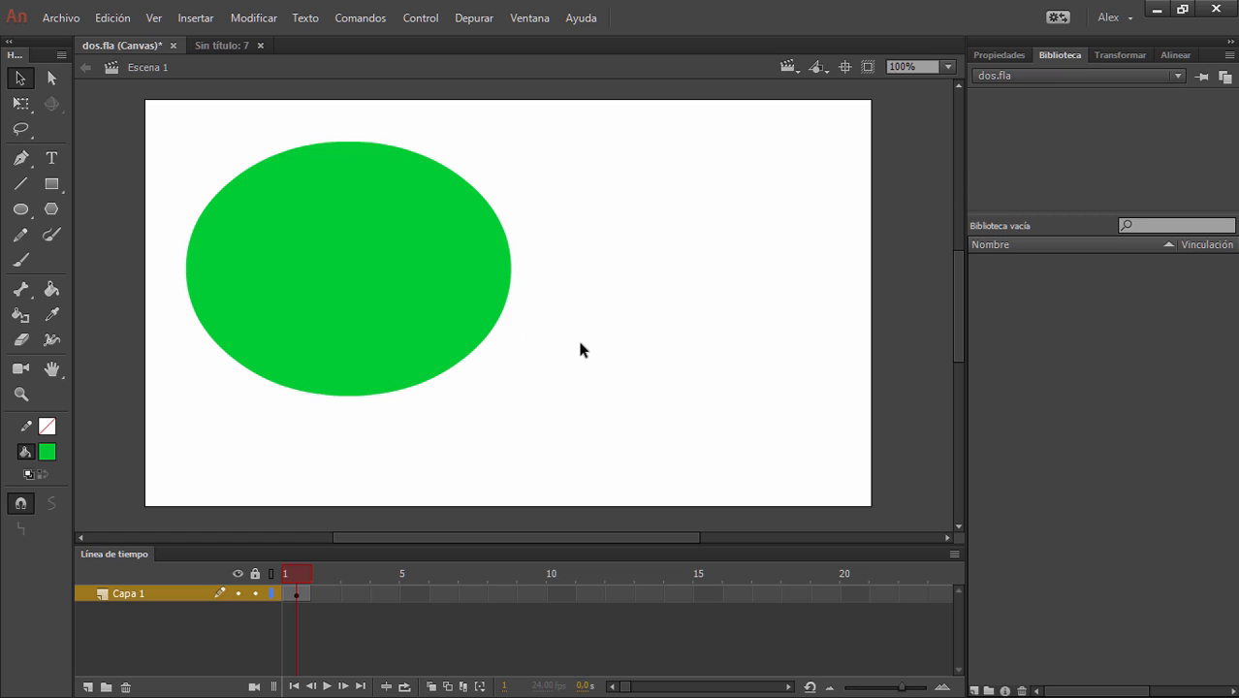
key("ctrl+r")
left_click(729, 369)
left_click(729, 656)
- Arrange the objects side by side, with the green ellipse on the stage's left half and the face image on its right
left_click_drag(555, 288, 685, 254)
left_click_drag(418, 252, 316, 255)
left_click(376, 415)
left_click(681, 192)
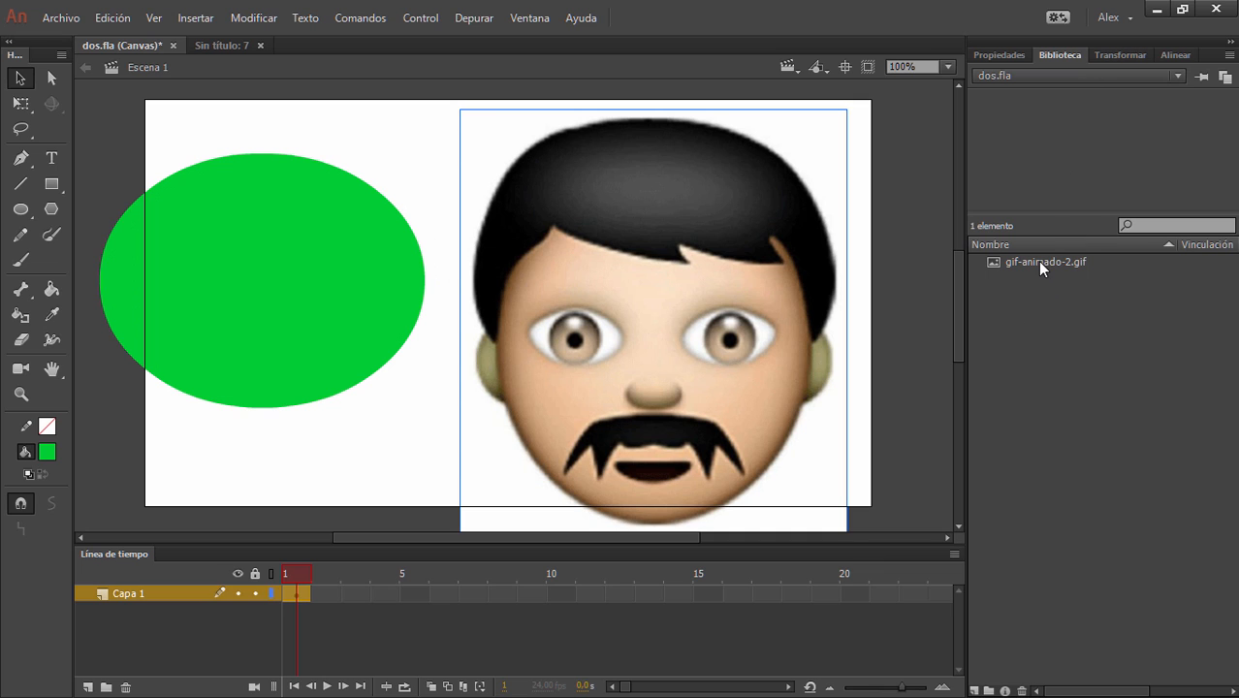
left_click_drag(324, 243, 368, 225)
left_click_drag(652, 316, 696, 302)
- Convert the green ellipse into a movie clip symbol named "circulo"
left_click(370, 264)
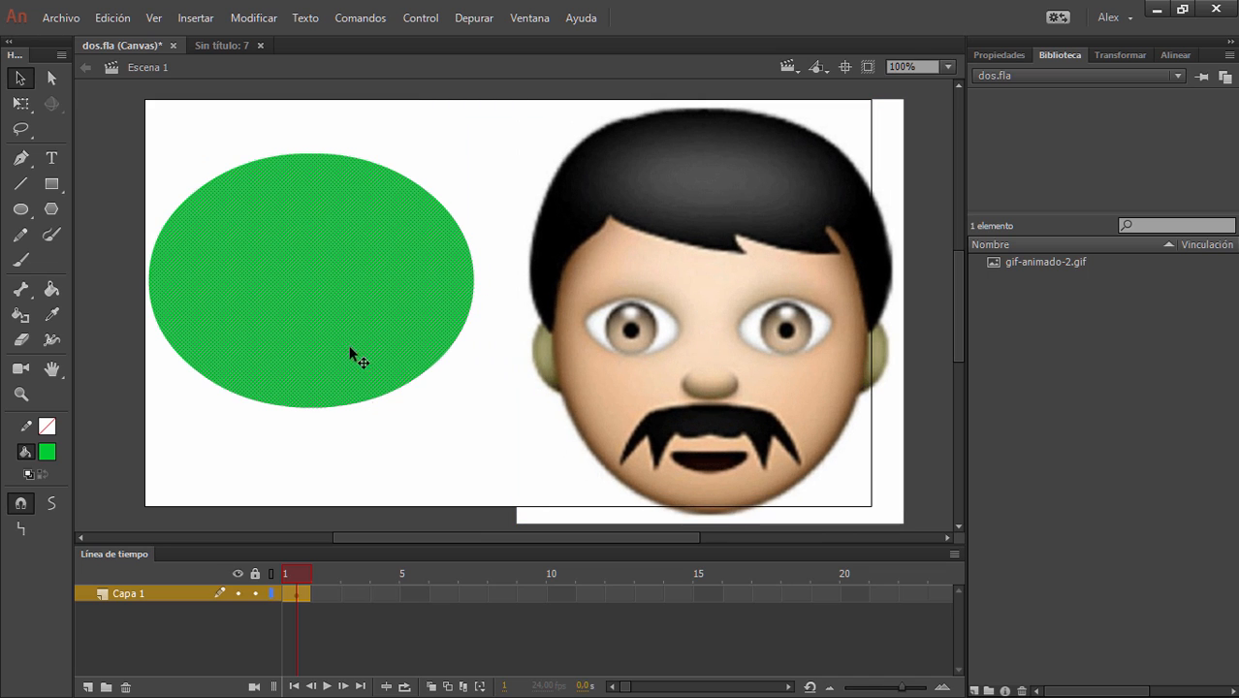
left_click(253, 17)
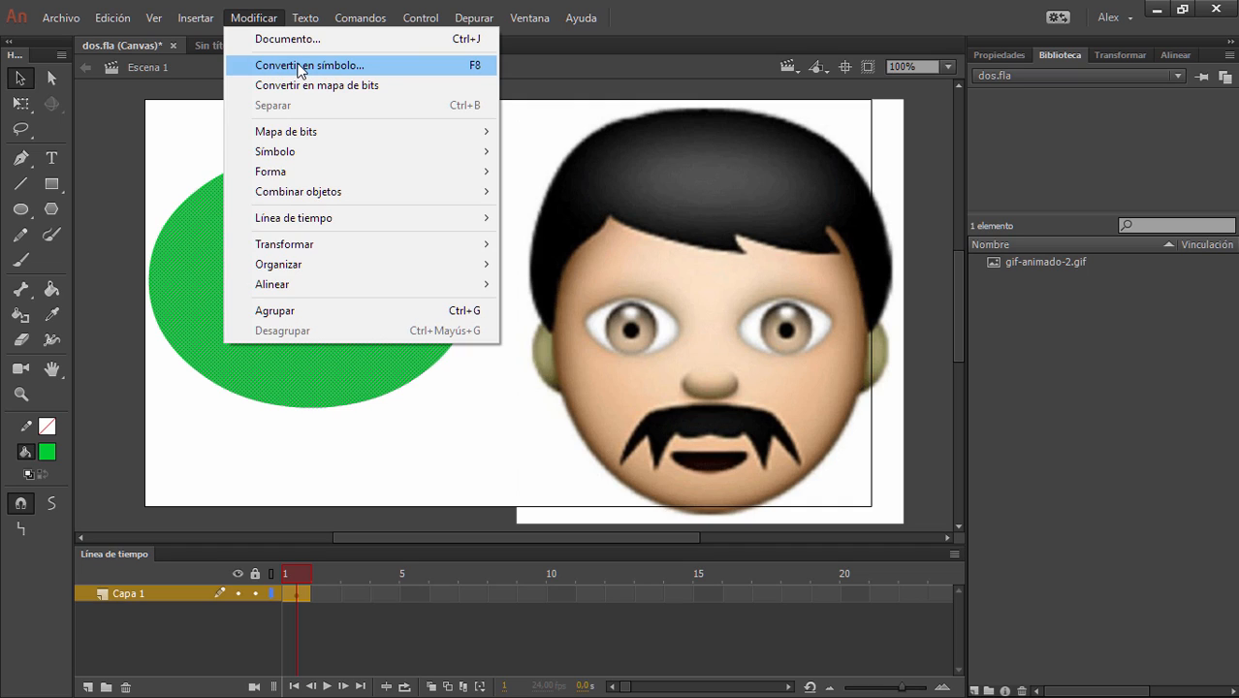
left_click(477, 71)
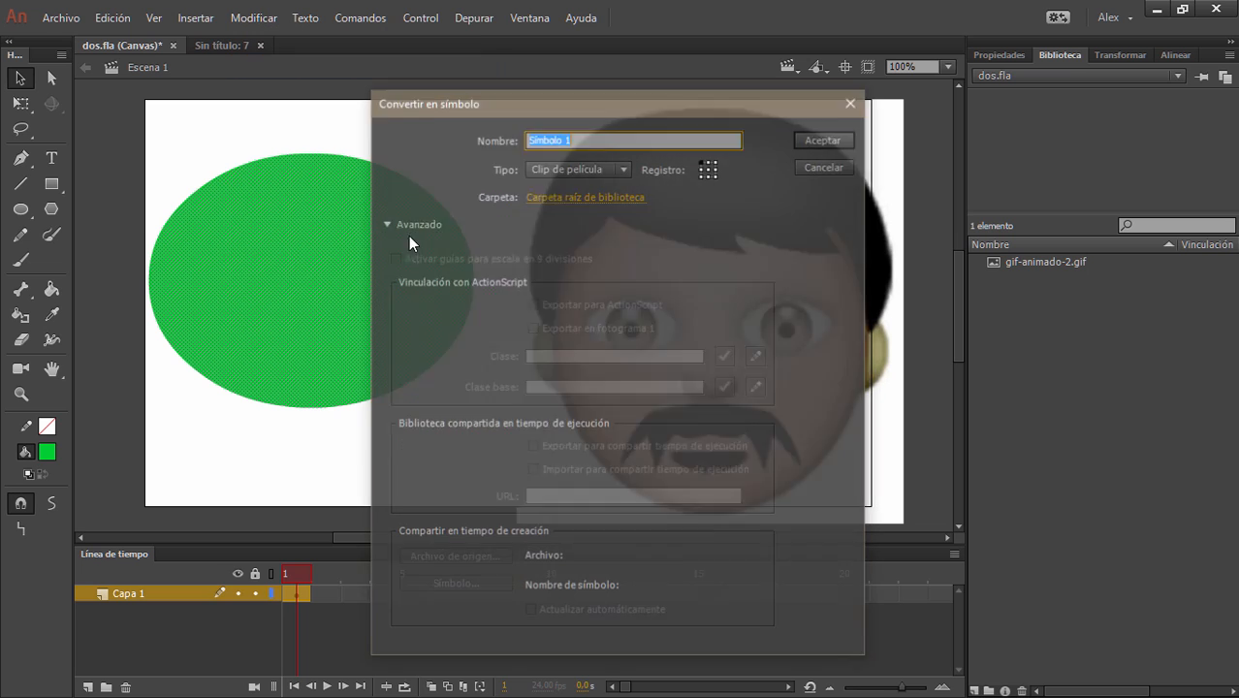
type("circulo")
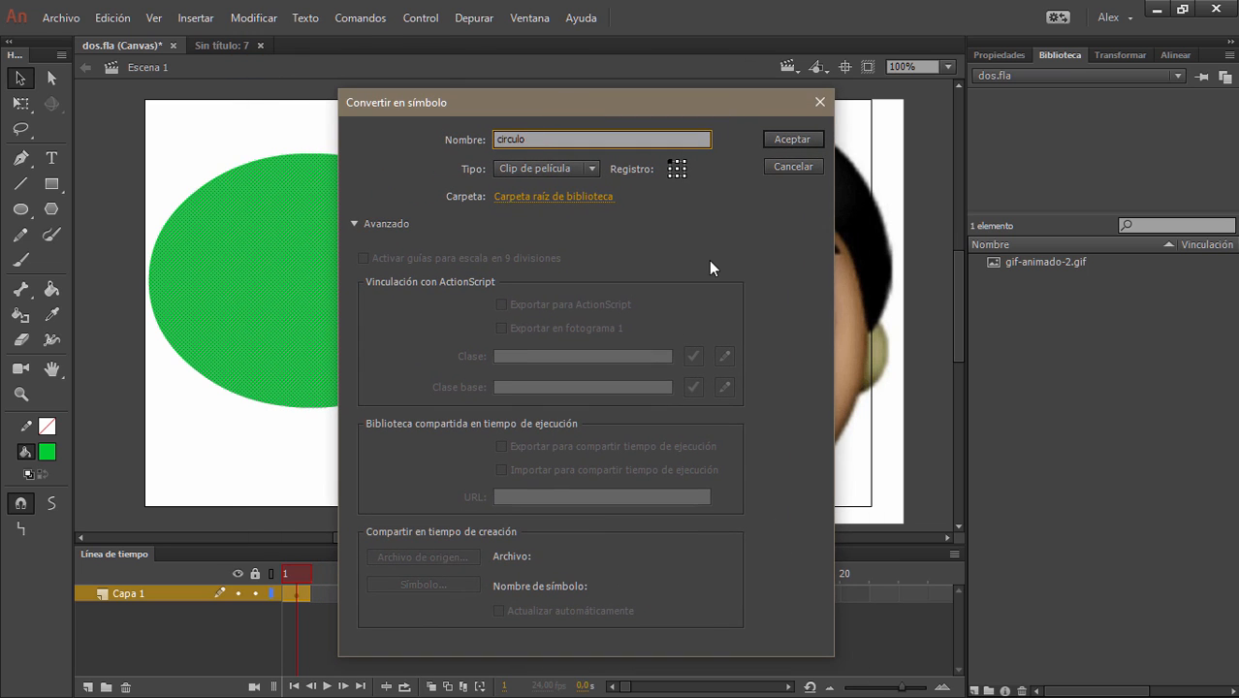
left_click(792, 140)
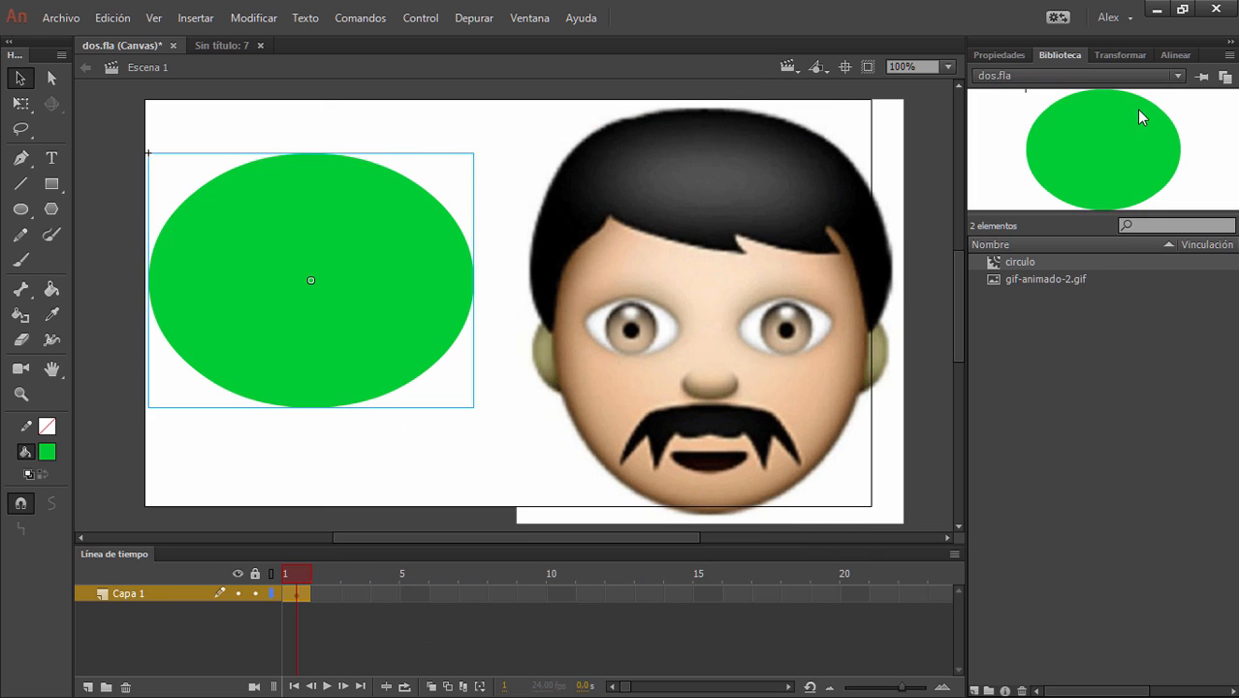
- Compare the library previews of gif-animado-2.gif and the circulo symbol
left_click(1038, 278)
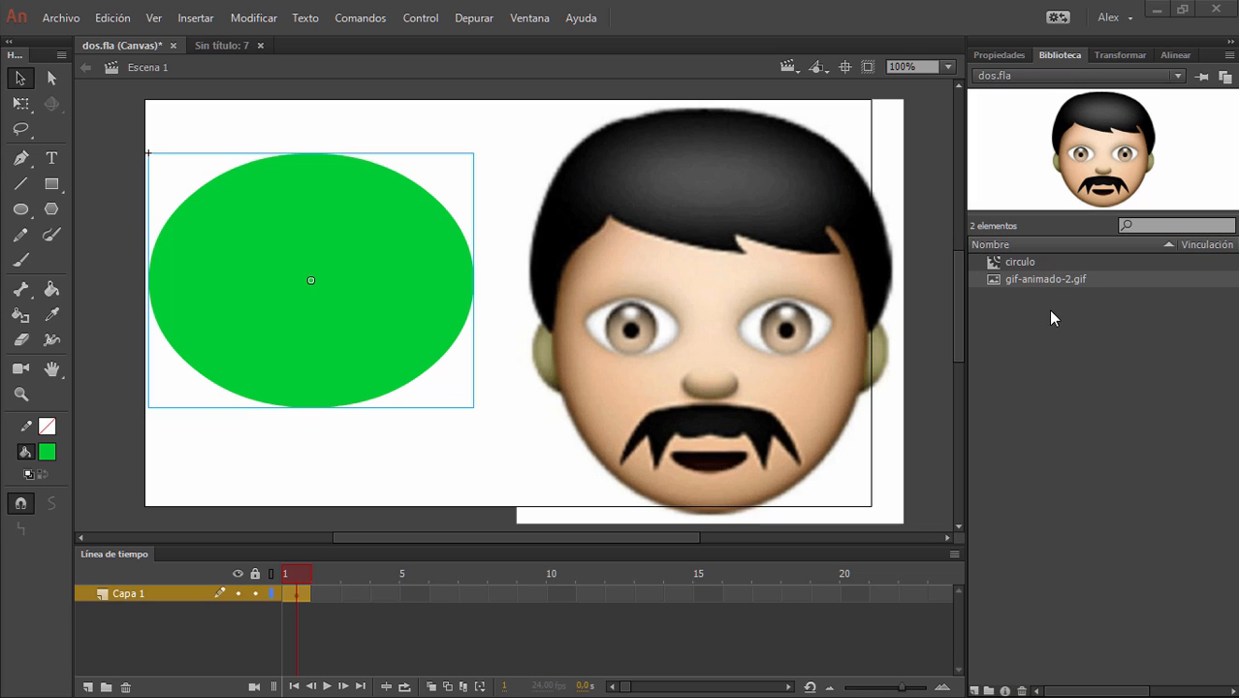
left_click(1026, 263)
left_click(1037, 279)
left_click(1023, 262)
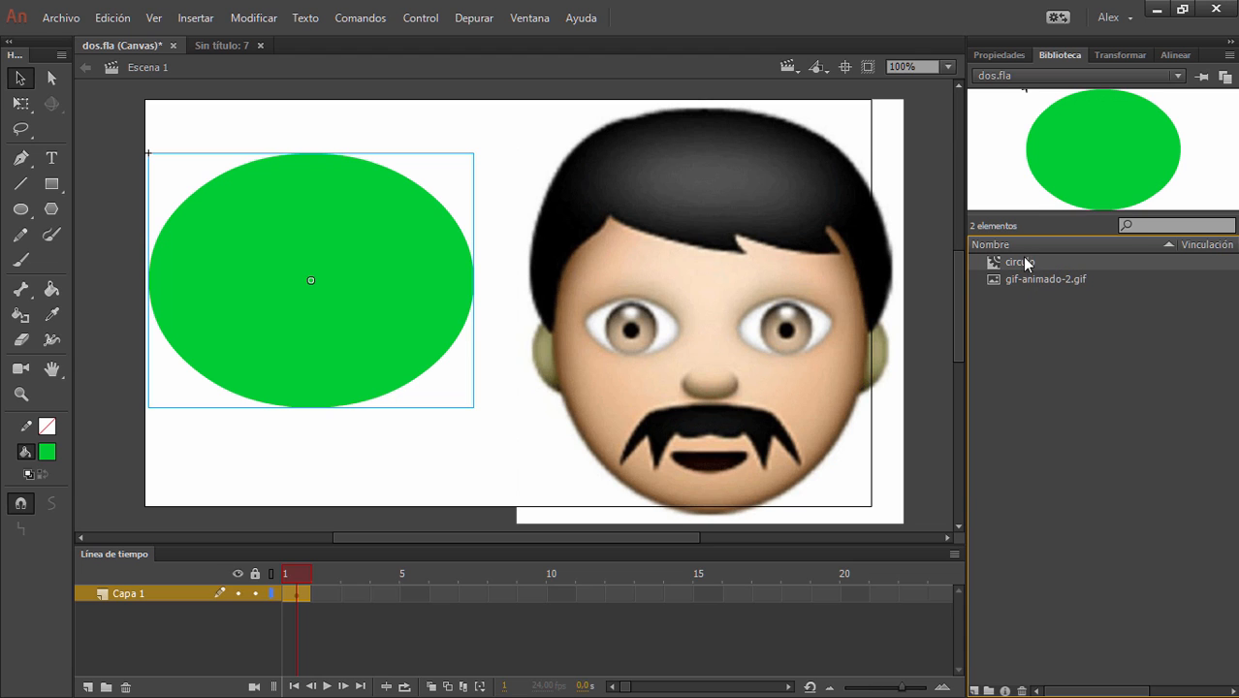
left_click(975, 689)
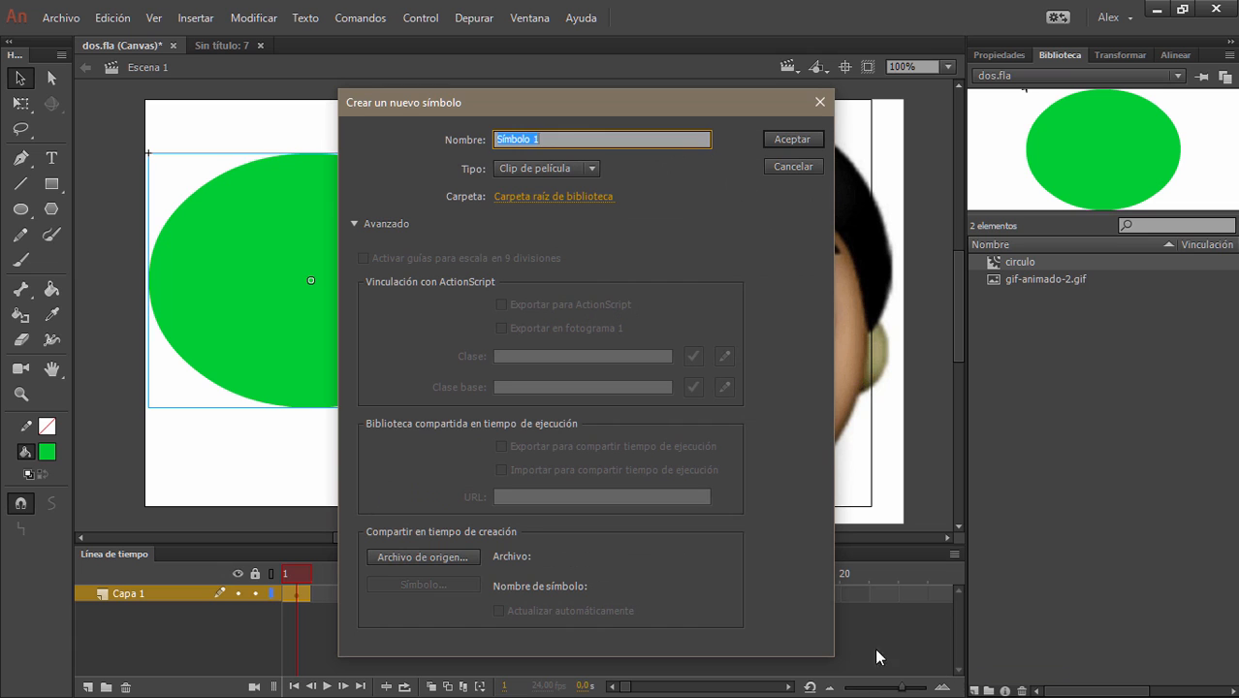
left_click_drag(566, 92, 547, 84)
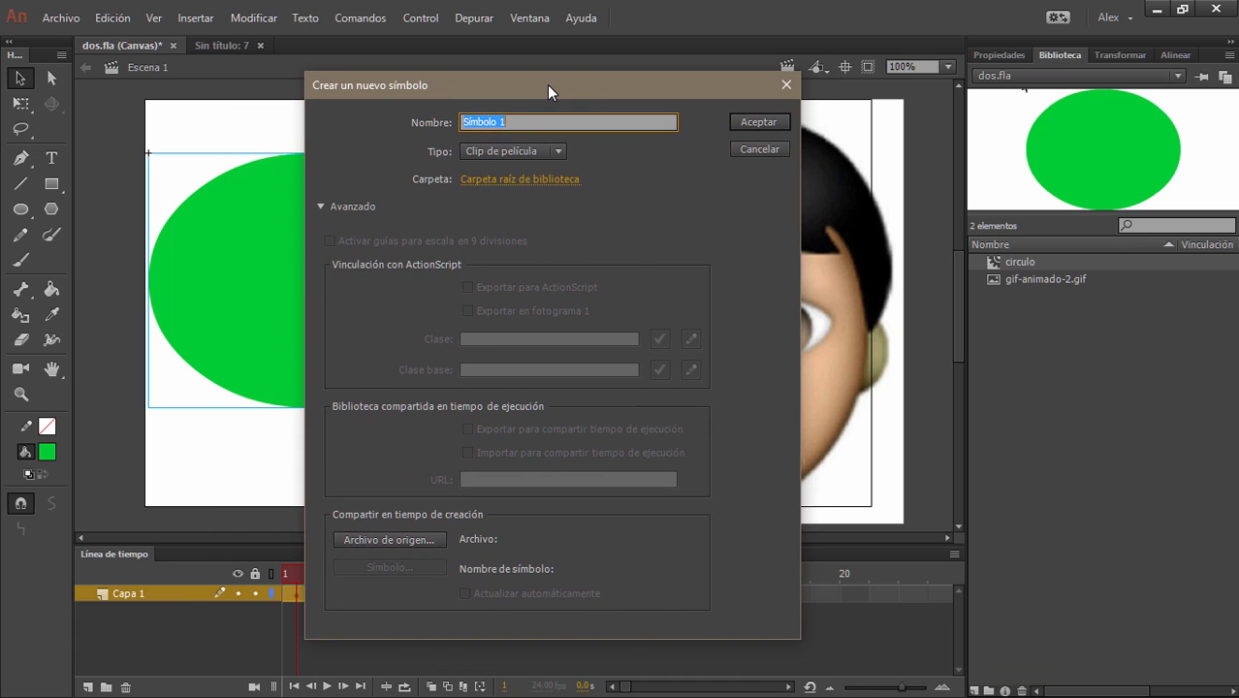
left_click(745, 152)
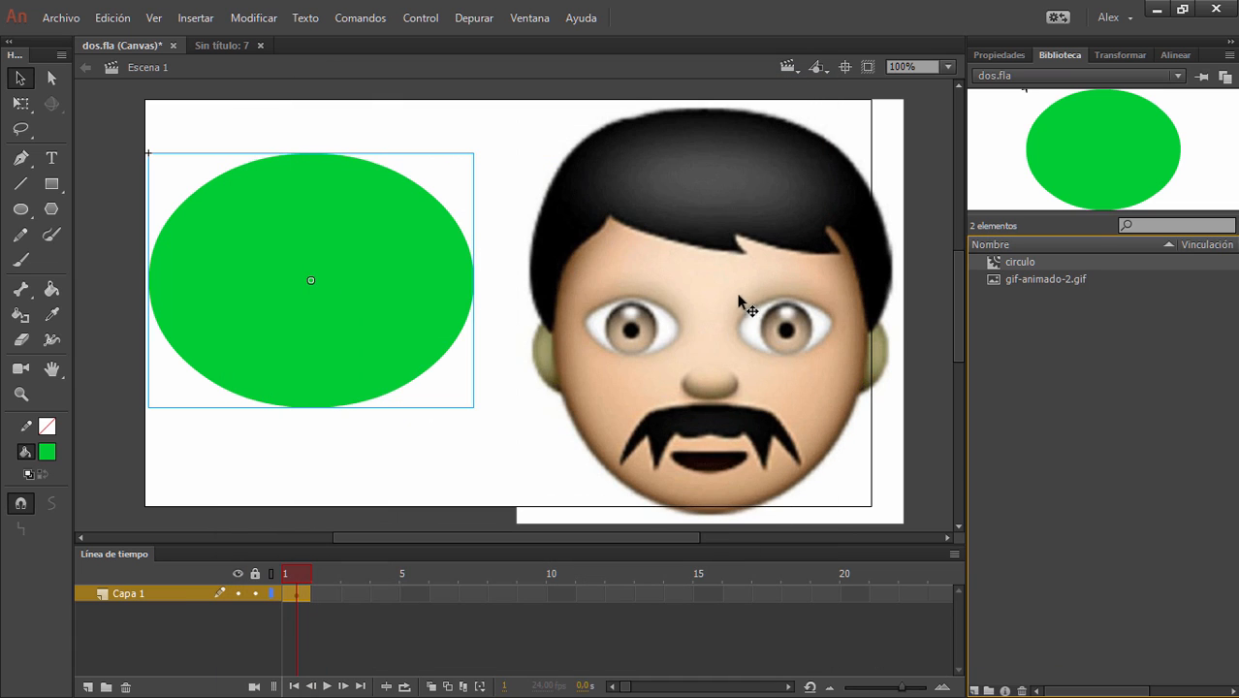
- Draw a small green ellipse on the stage below the large green ellipse
left_click(910, 208)
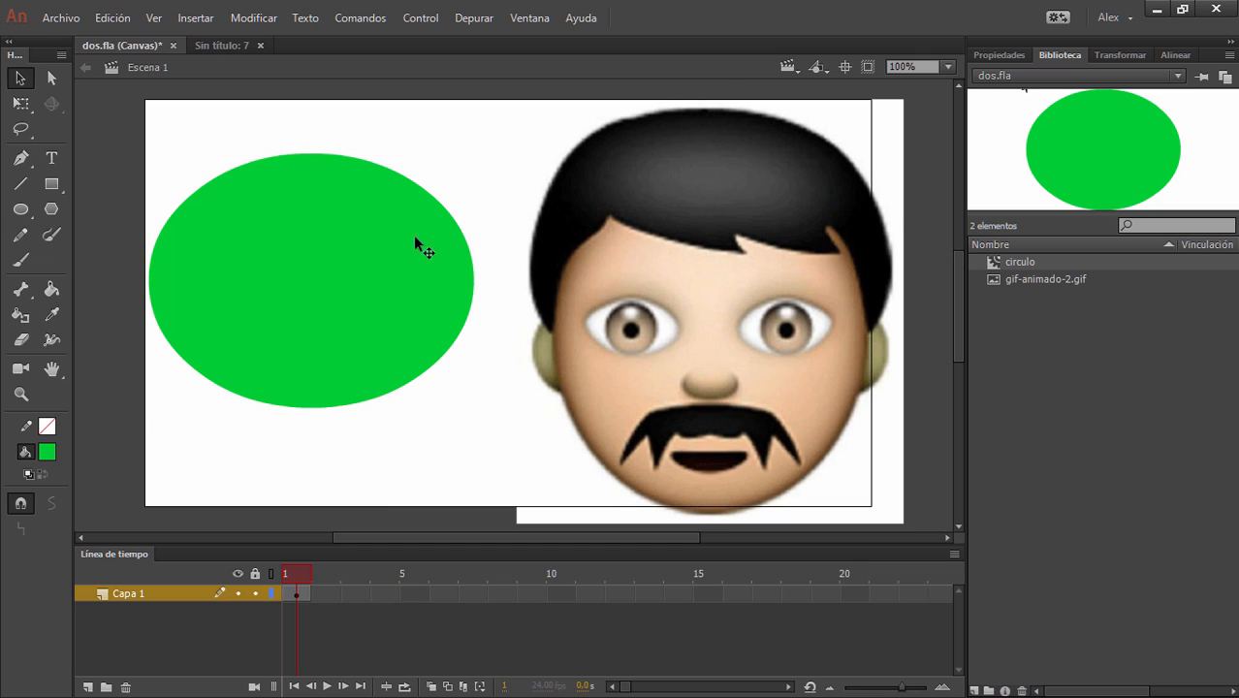
left_click(321, 249)
left_click(218, 480)
left_click(21, 210)
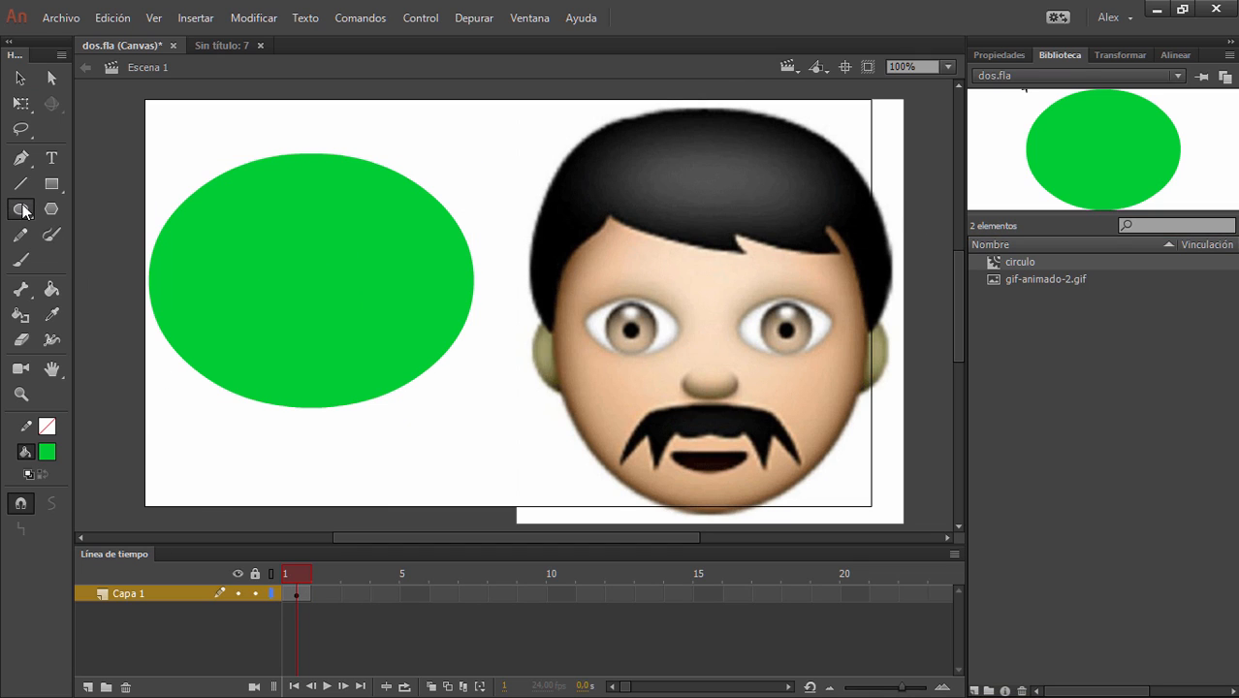
left_click_drag(180, 436, 253, 482)
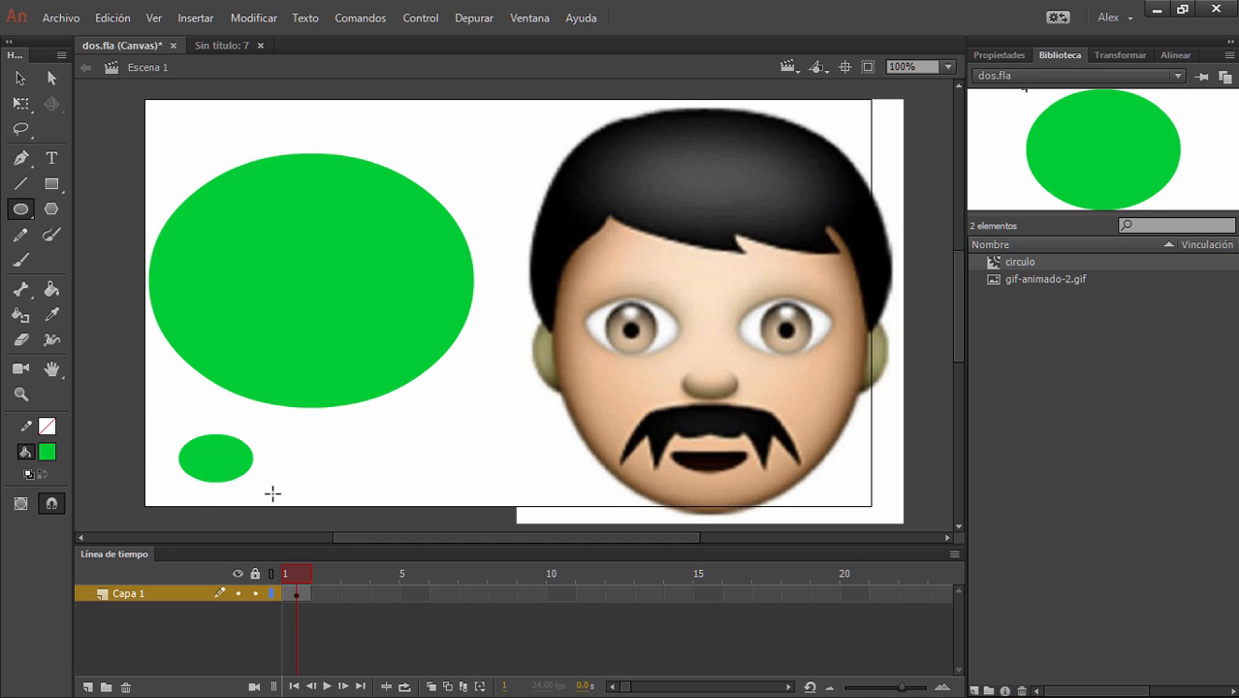
left_click(21, 77)
left_click(219, 465)
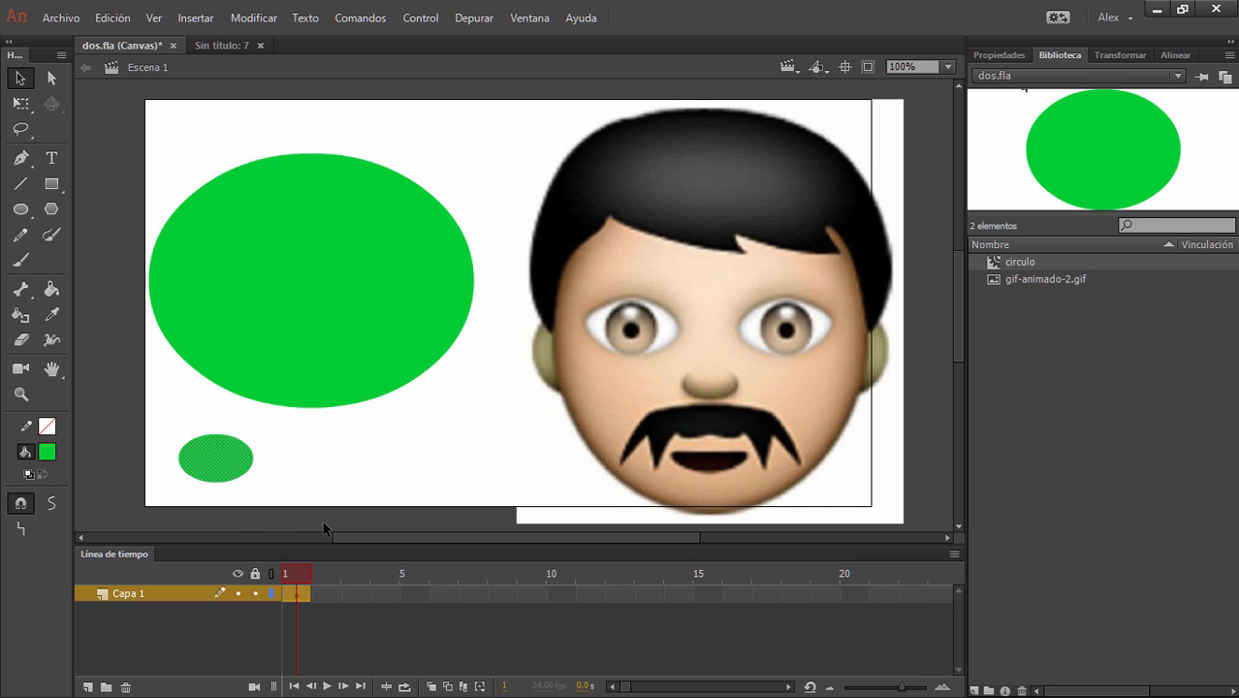
key("F8")
left_click(752, 150)
left_click(1060, 454)
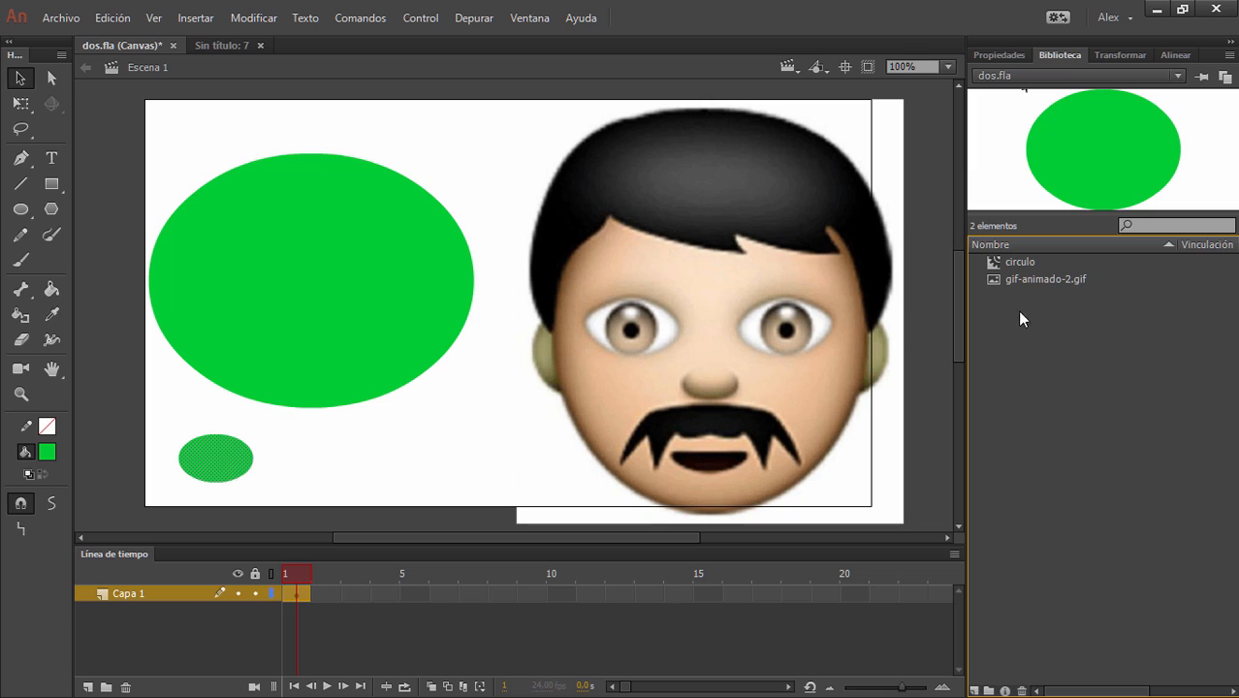
- Rename the circulo symbol in the library as redondo
double_click(1019, 259)
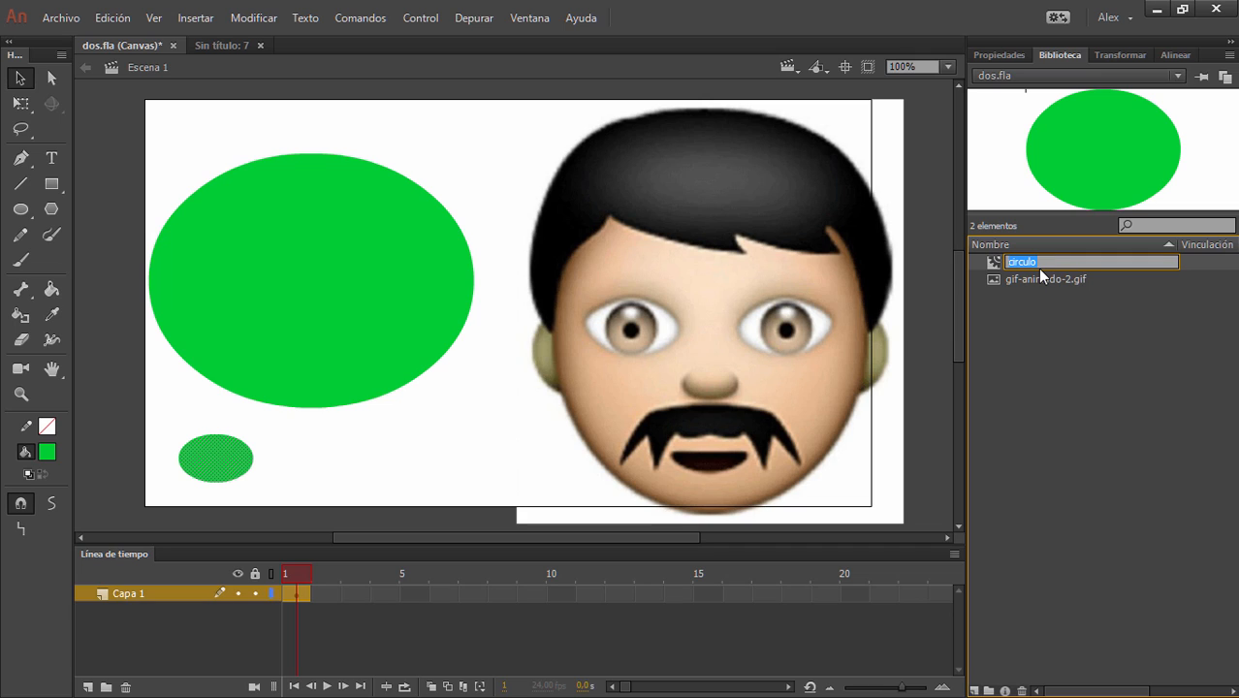
type("redondo")
key("Return")
- Rename the gif-animado-2.gif image in the library as cabeza
left_click(1042, 261)
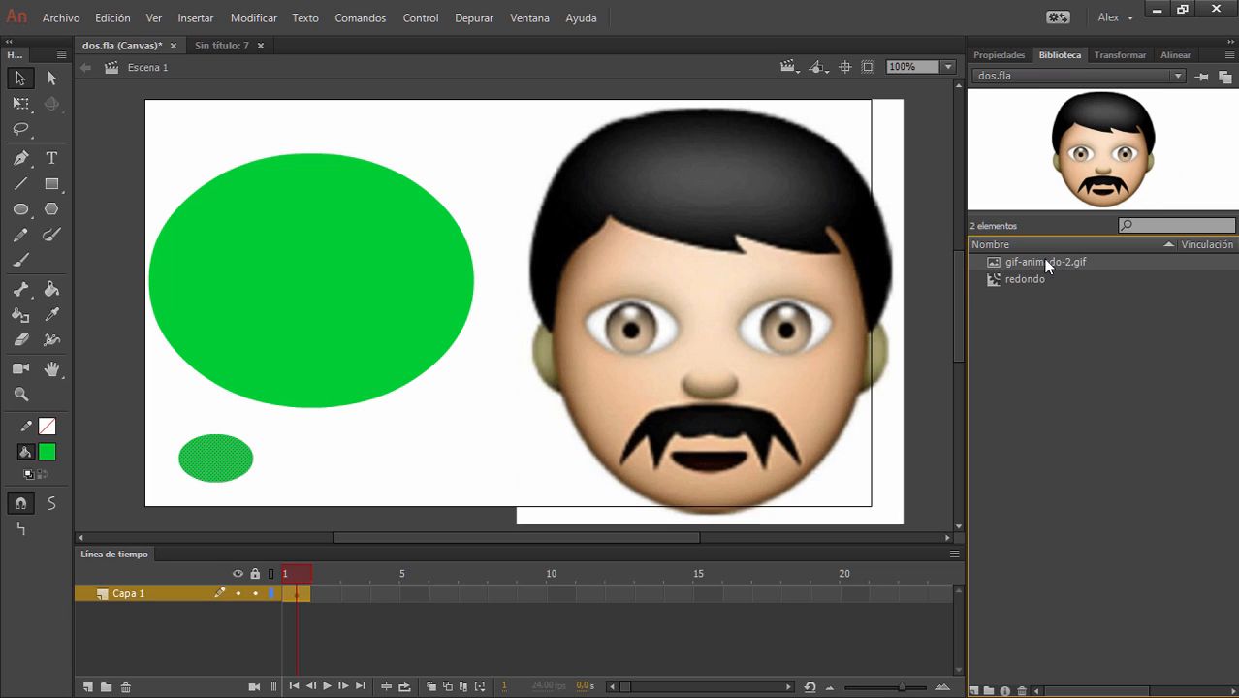
double_click(1046, 264)
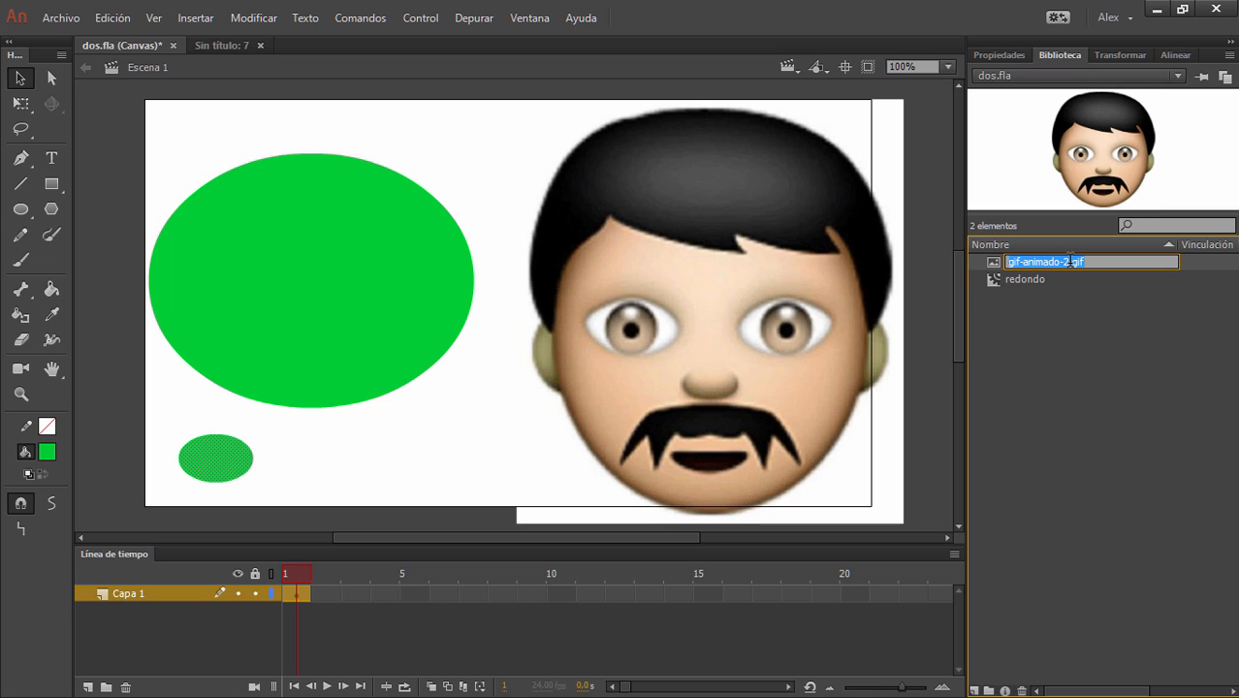
type("cabeza")
key("Return")
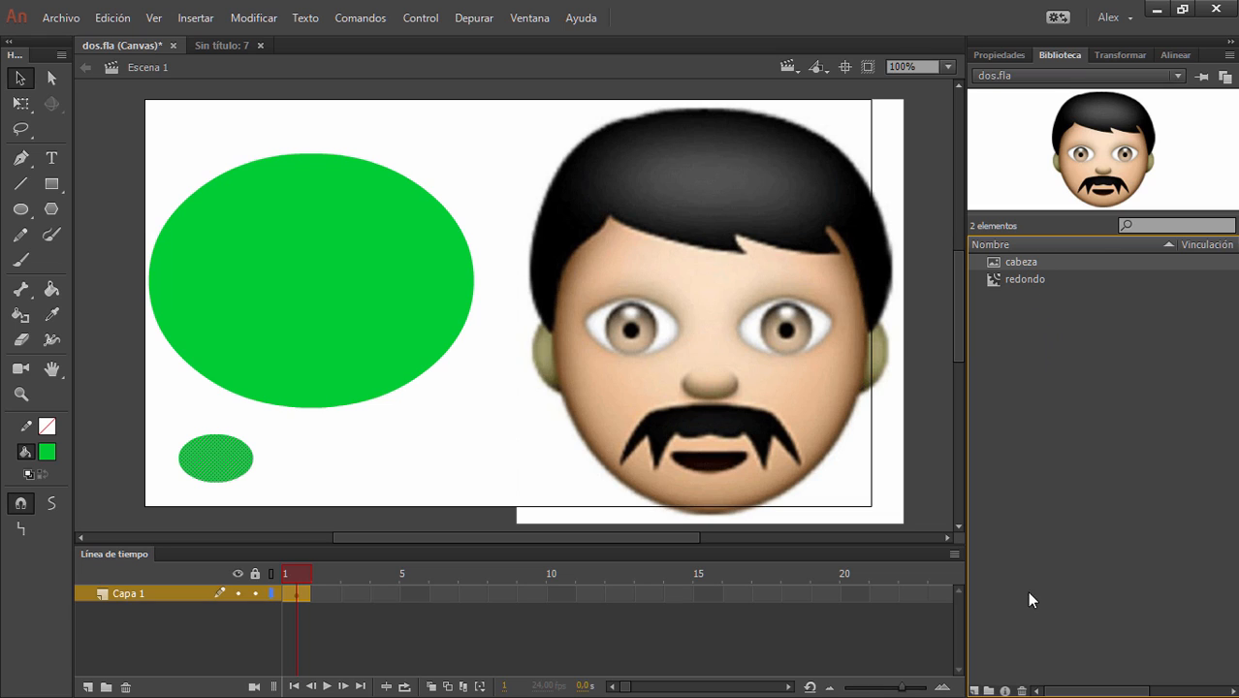
- Create a library folder named PERSONA
left_click(989, 690)
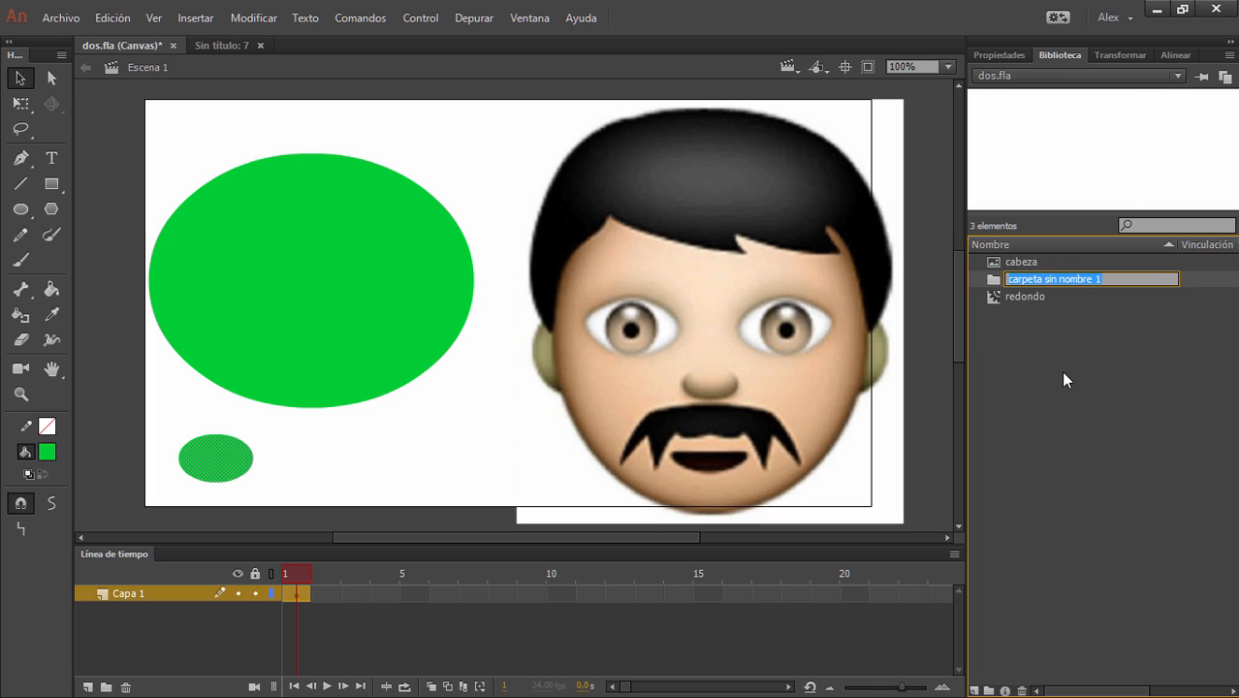
key("BackSpace")
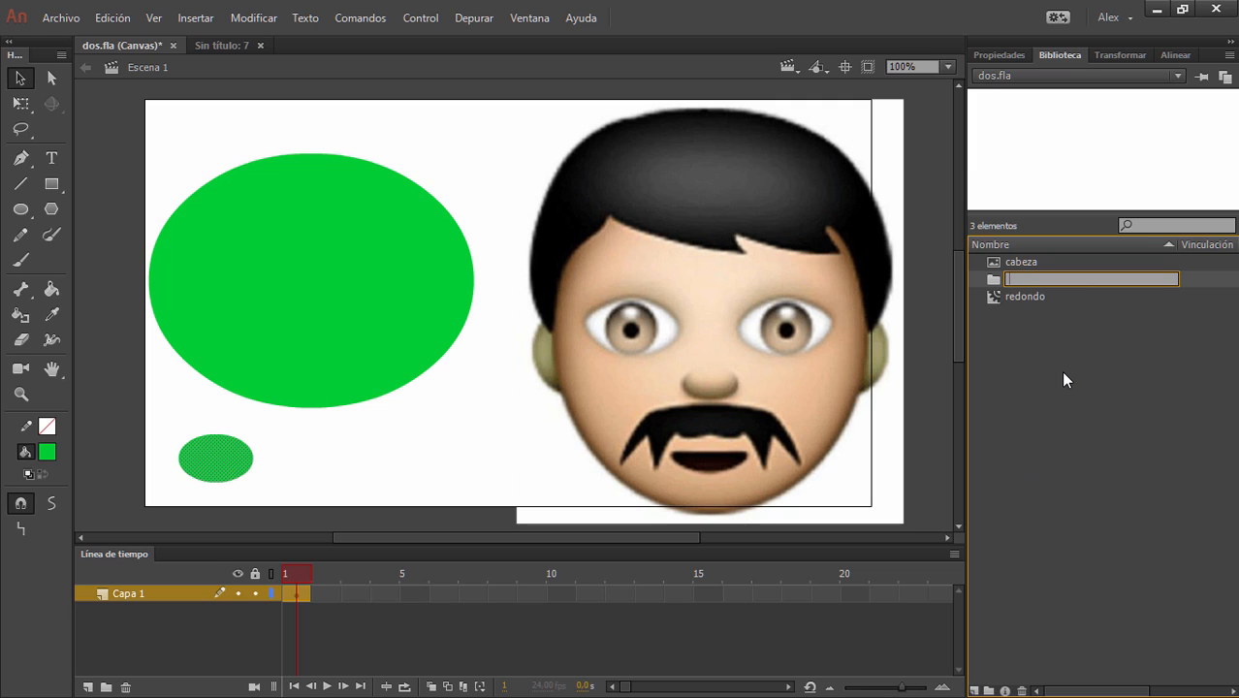
type("PERSONA")
key("Return")
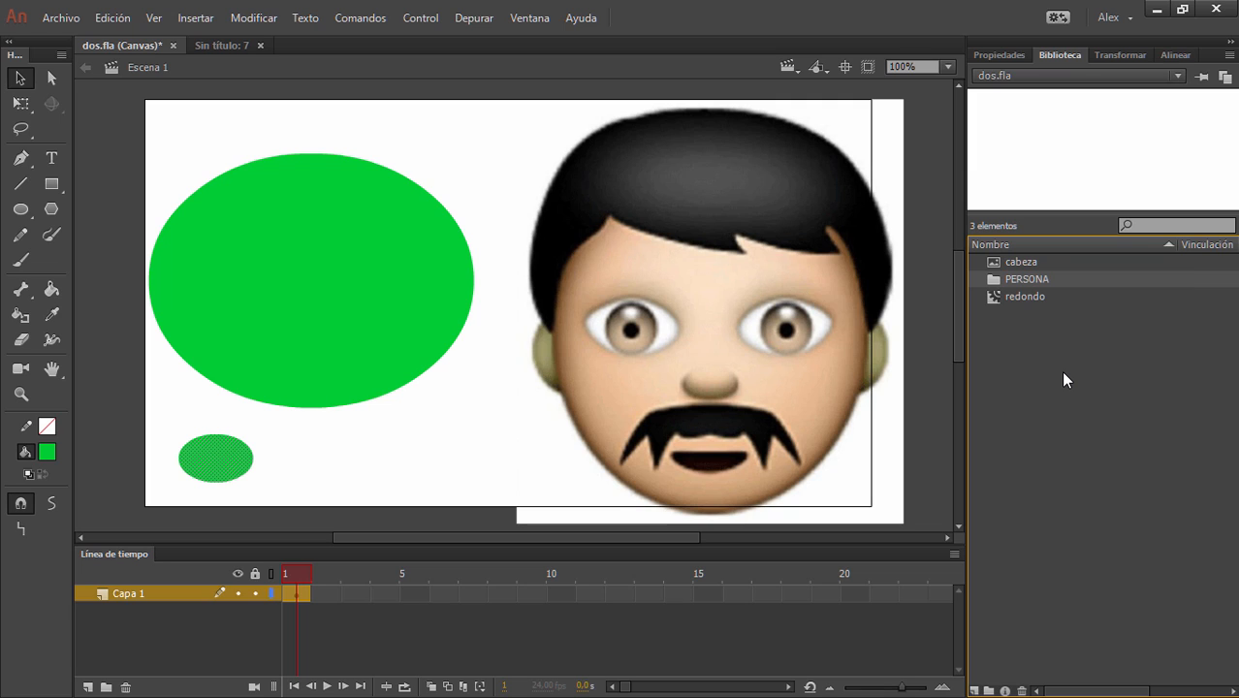
- Move the cabeza and redondo items into the PERSONA folder and check the folder's contents
mouse_move(1029, 262)
left_mouse_down()
mouse_move(1025, 277)
mouse_move(1023, 261)
left_mouse_up()
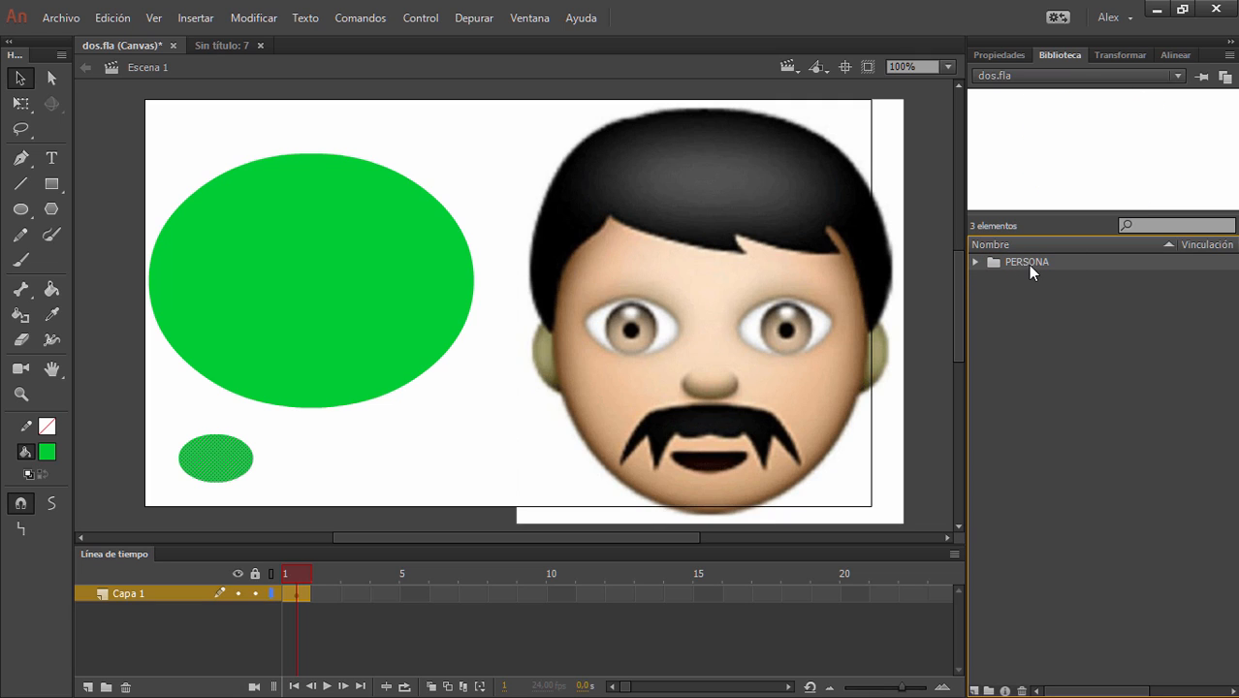
left_click(974, 260)
left_click(1039, 282)
left_click(975, 260)
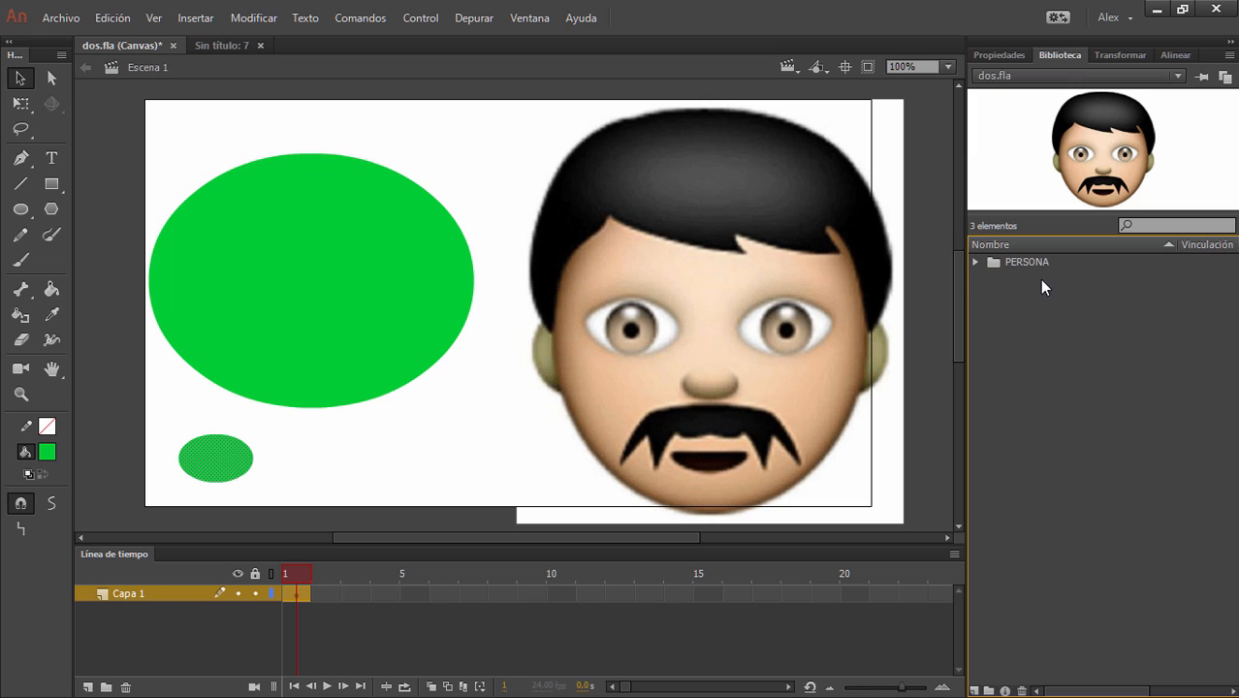
- Expand the PERSONA folder and preview the cabeza and redondo items inside it
left_click(1034, 264)
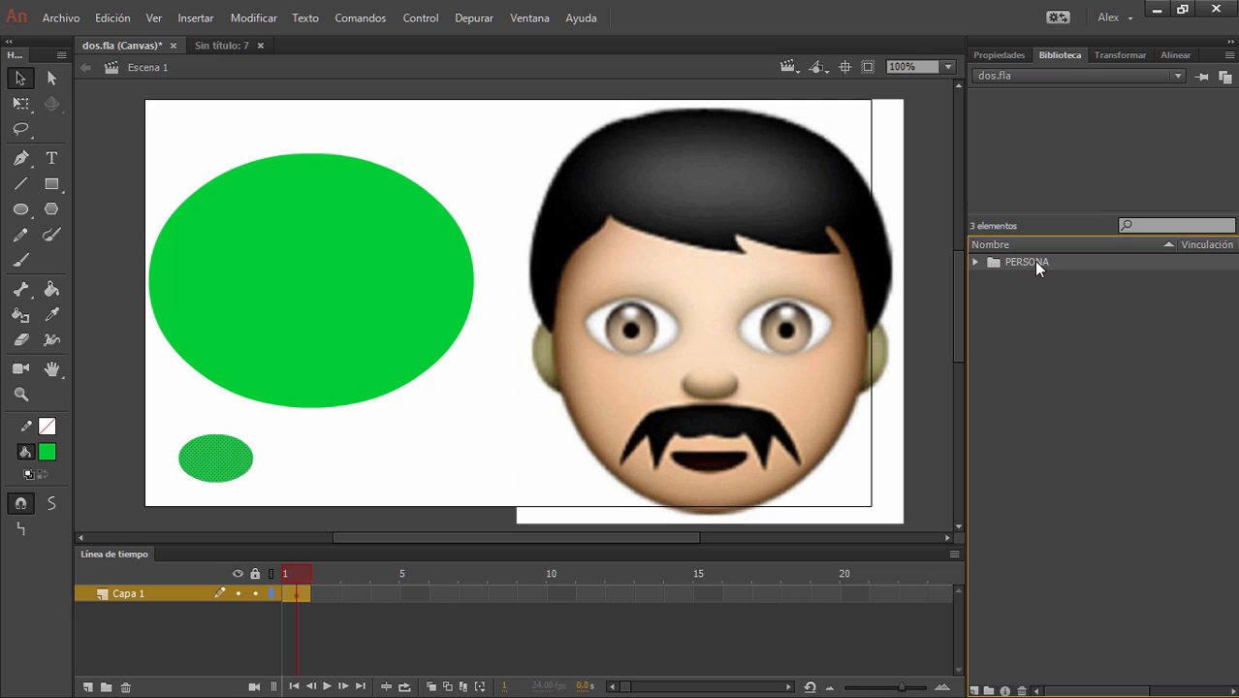
left_click(974, 260)
left_click(1018, 279)
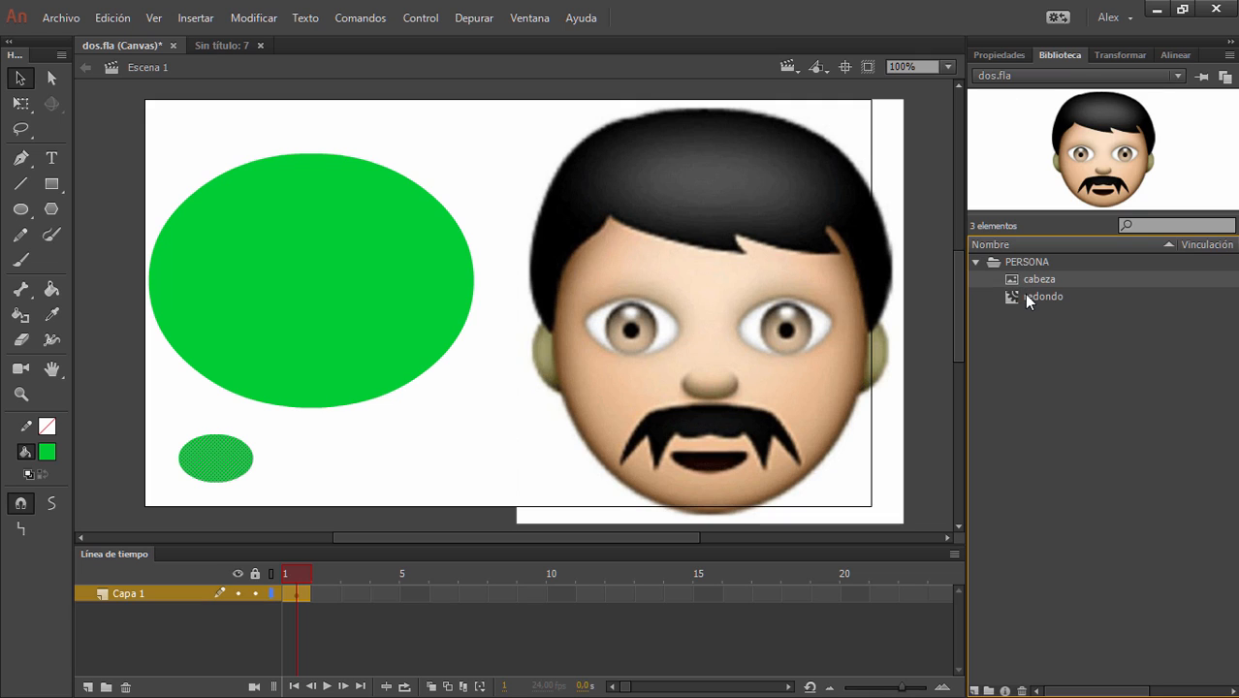
left_click(1026, 295)
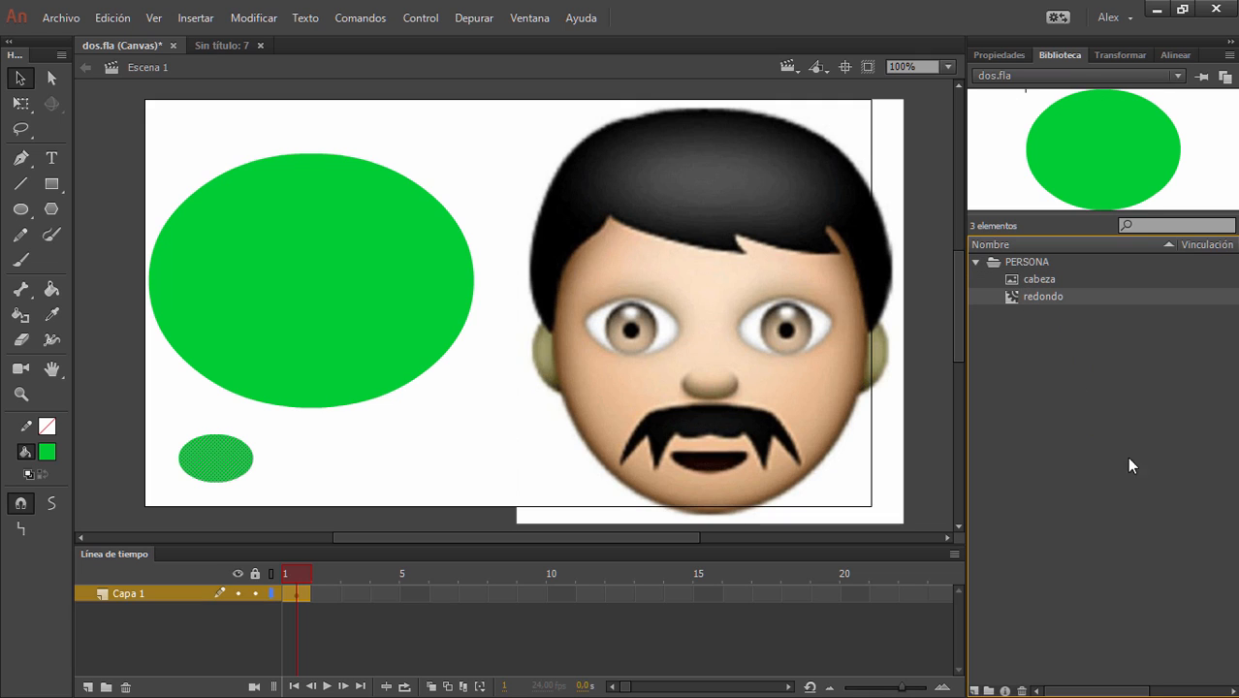
left_click(1054, 280)
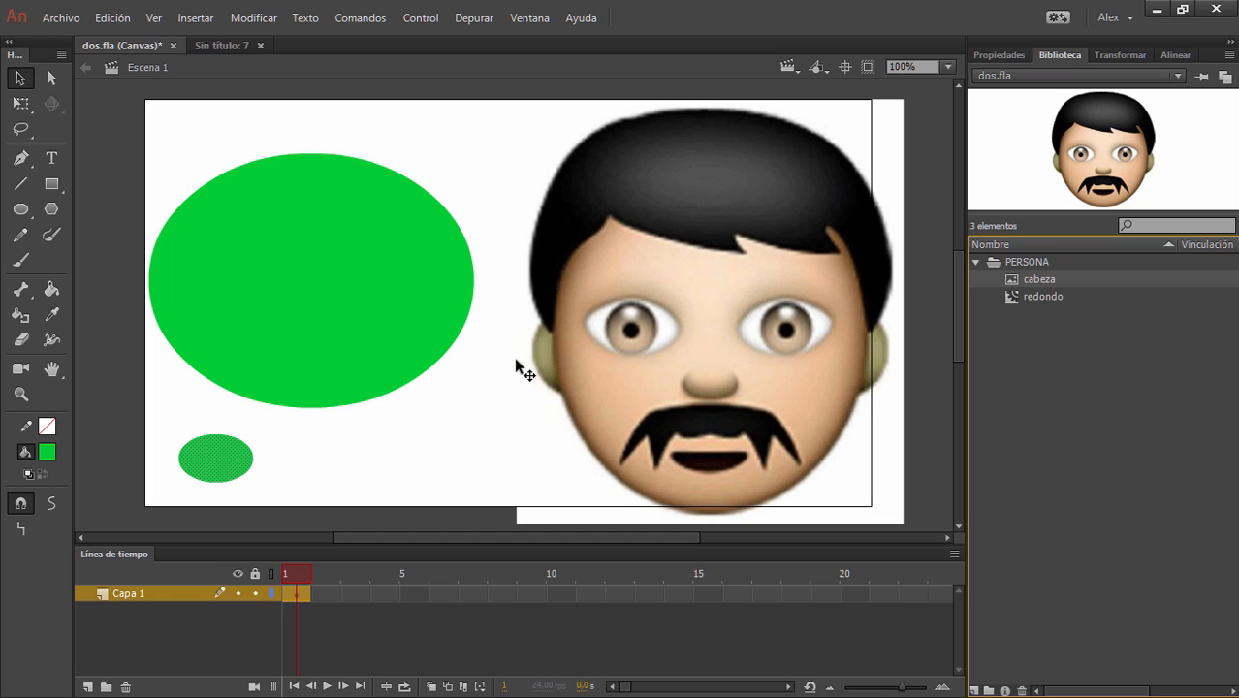
- Delete both green ellipses and the face image from the stage, leaving it empty
left_click_drag(117, 161, 761, 444)
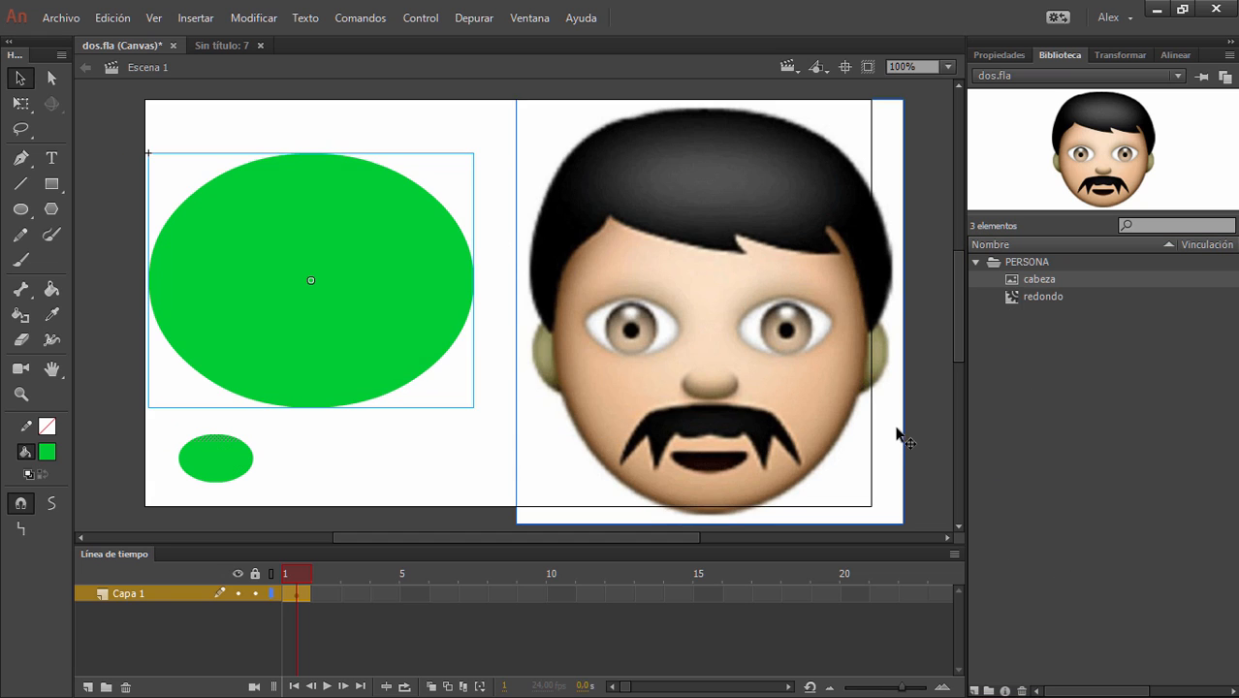
key("Delete")
left_click_drag(121, 394, 277, 490)
key("Delete")
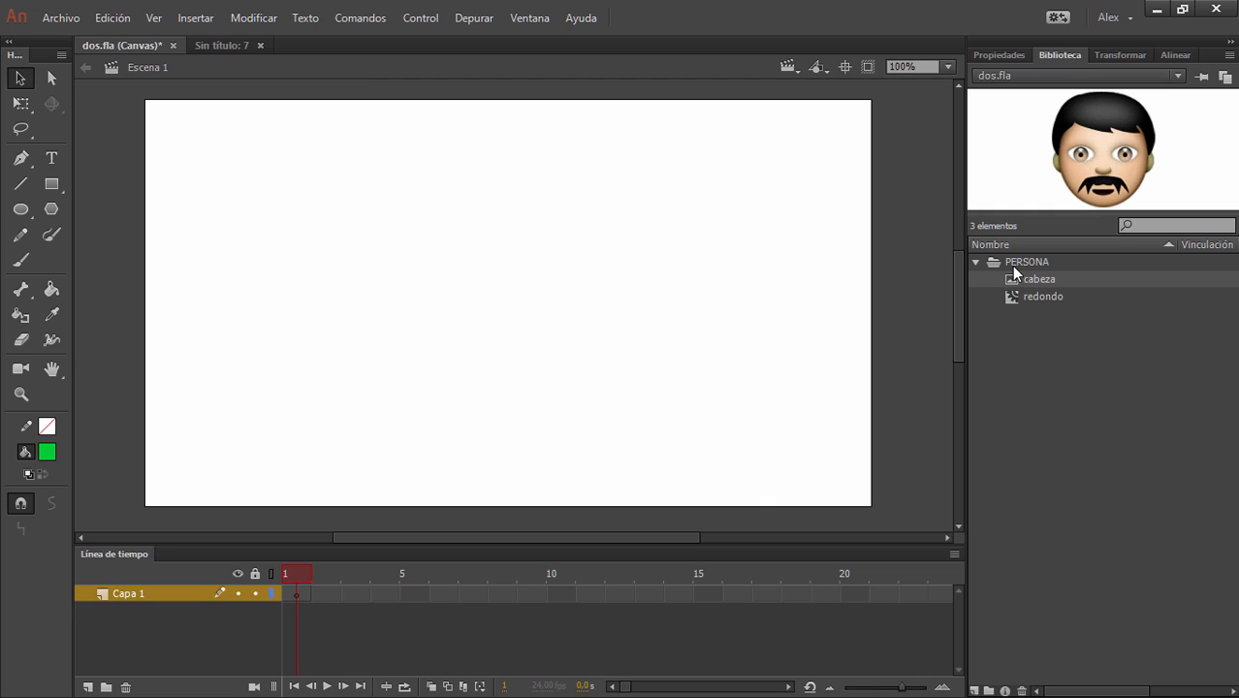
- Delete the cabeza image from the PERSONA folder in the library
left_click(974, 261)
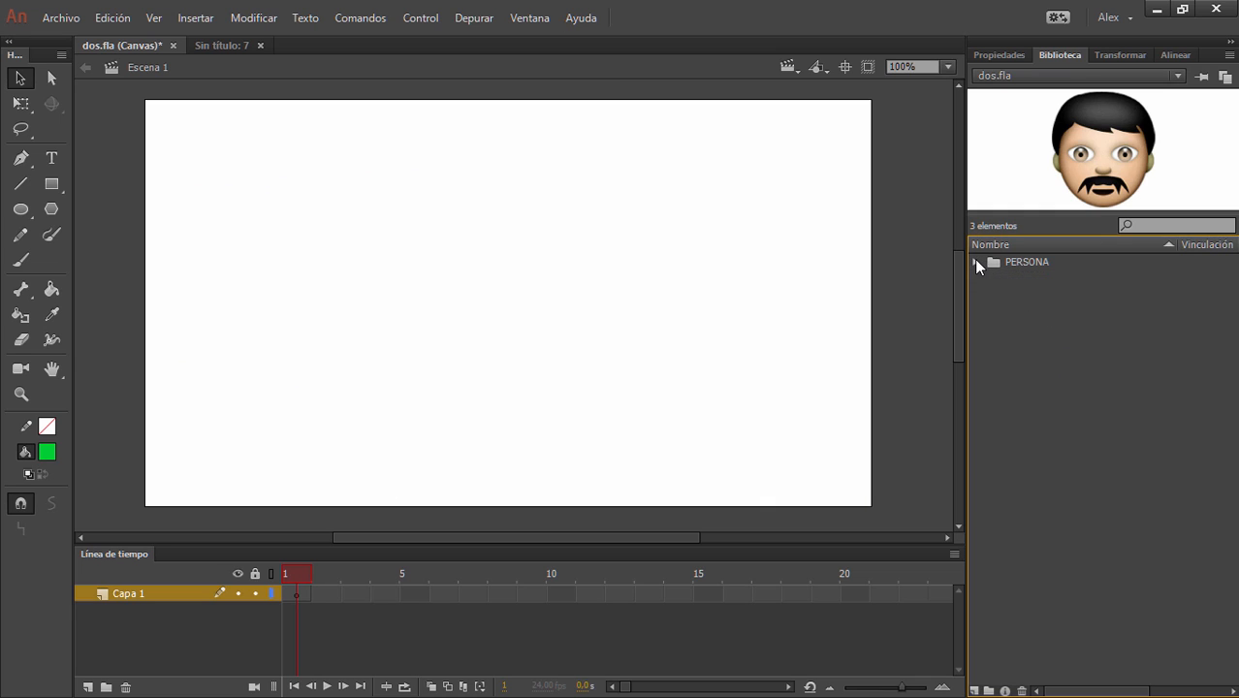
left_click(973, 262)
left_click(1034, 297)
left_click(1056, 278)
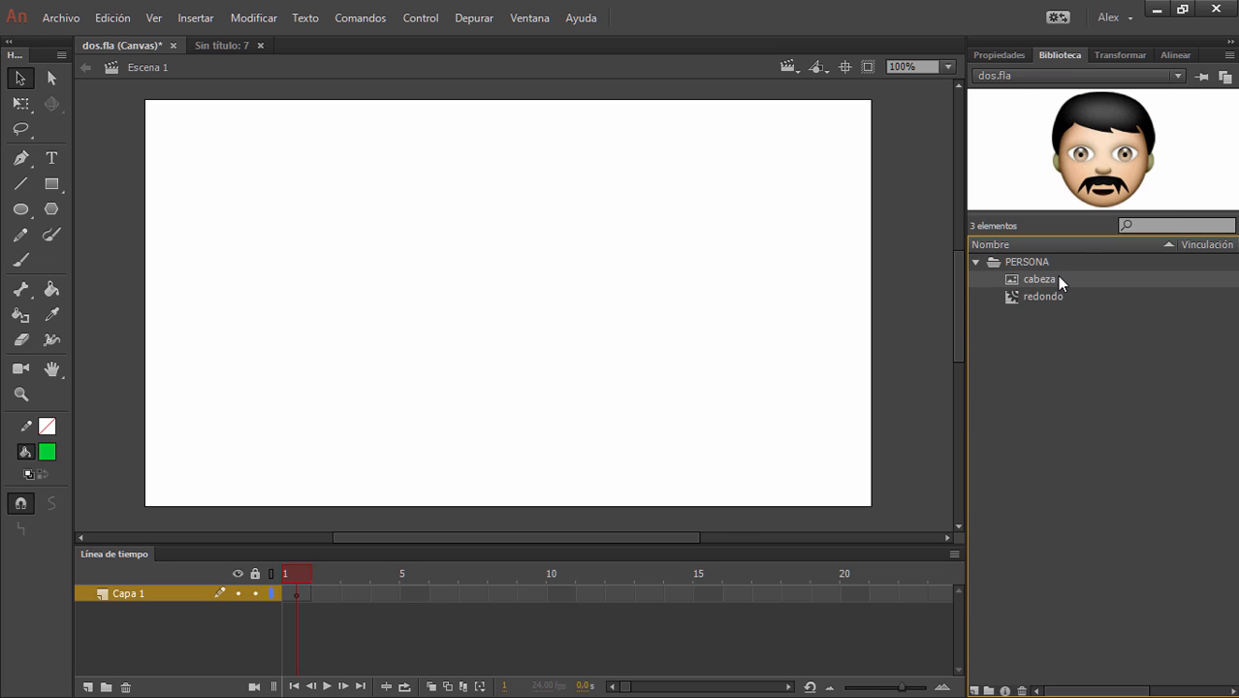
left_click(1021, 690)
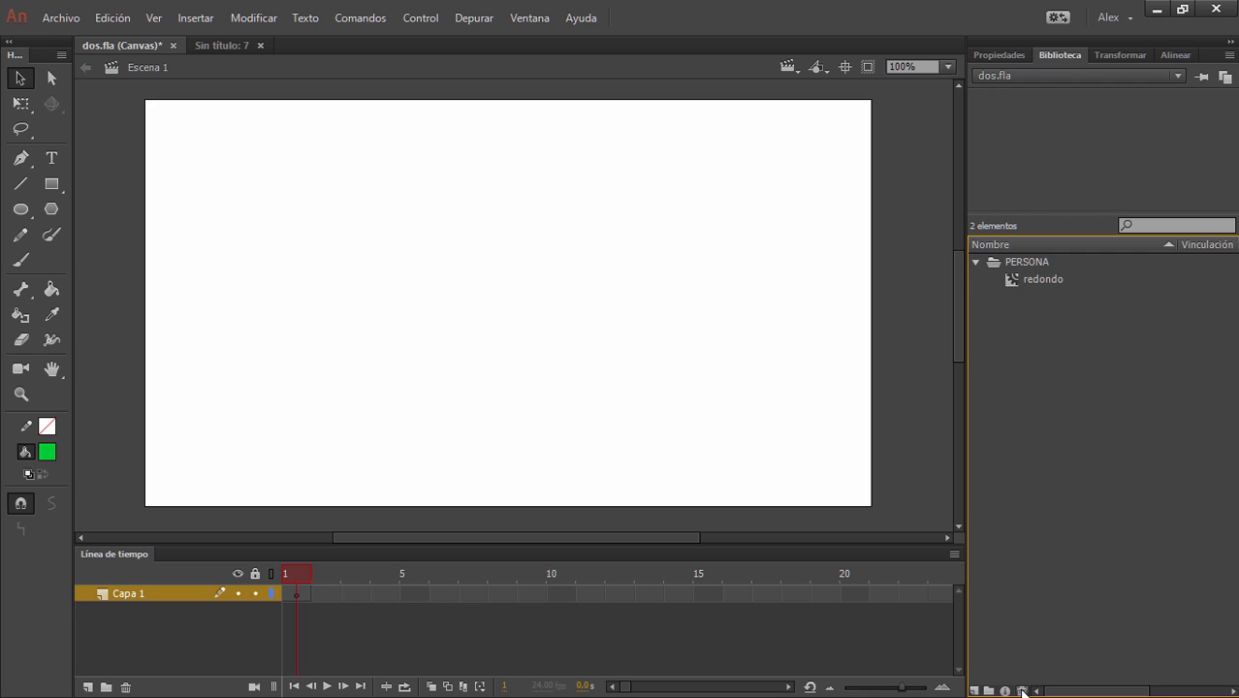
- Open the redondo symbol's properties, review the available symbol types, and collapse the advanced settings
left_click(1044, 279)
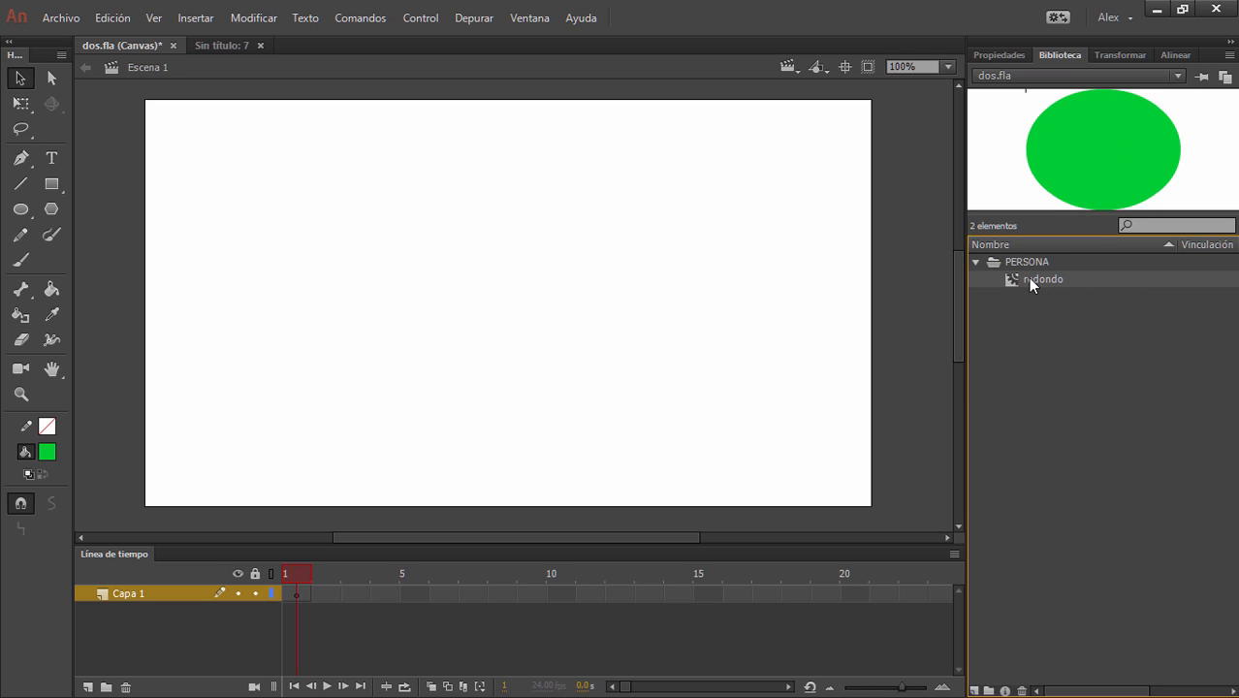
right_click(1025, 279)
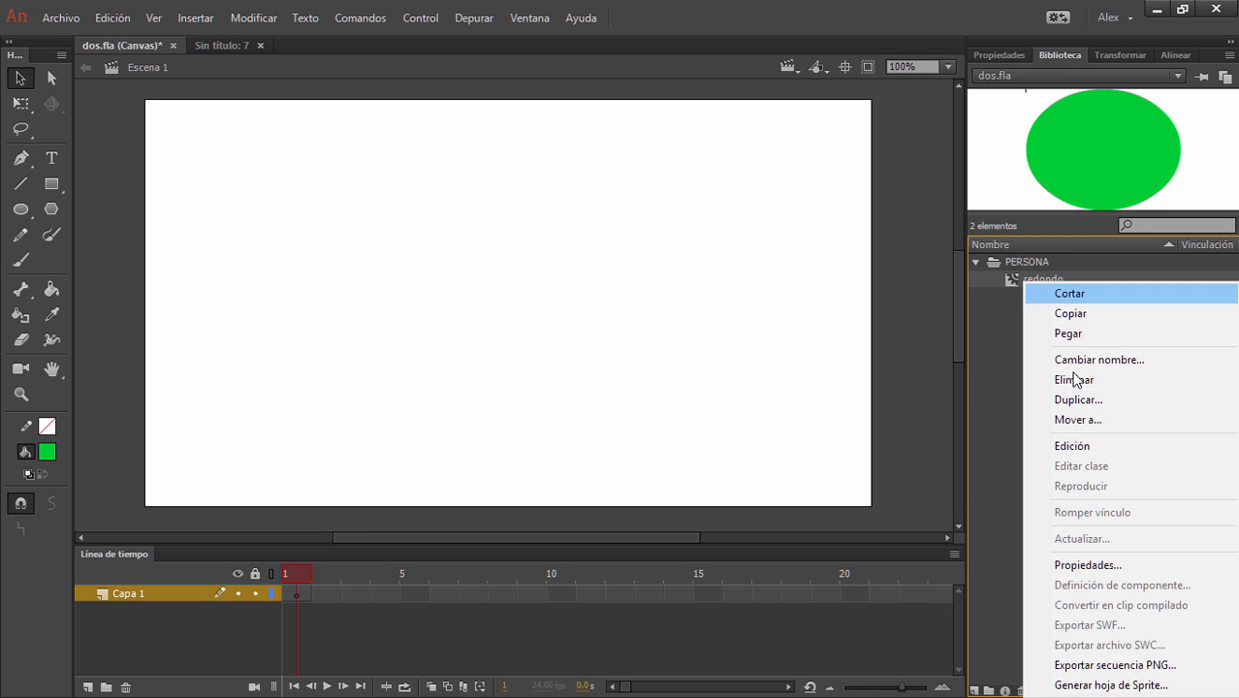
left_click(1101, 566)
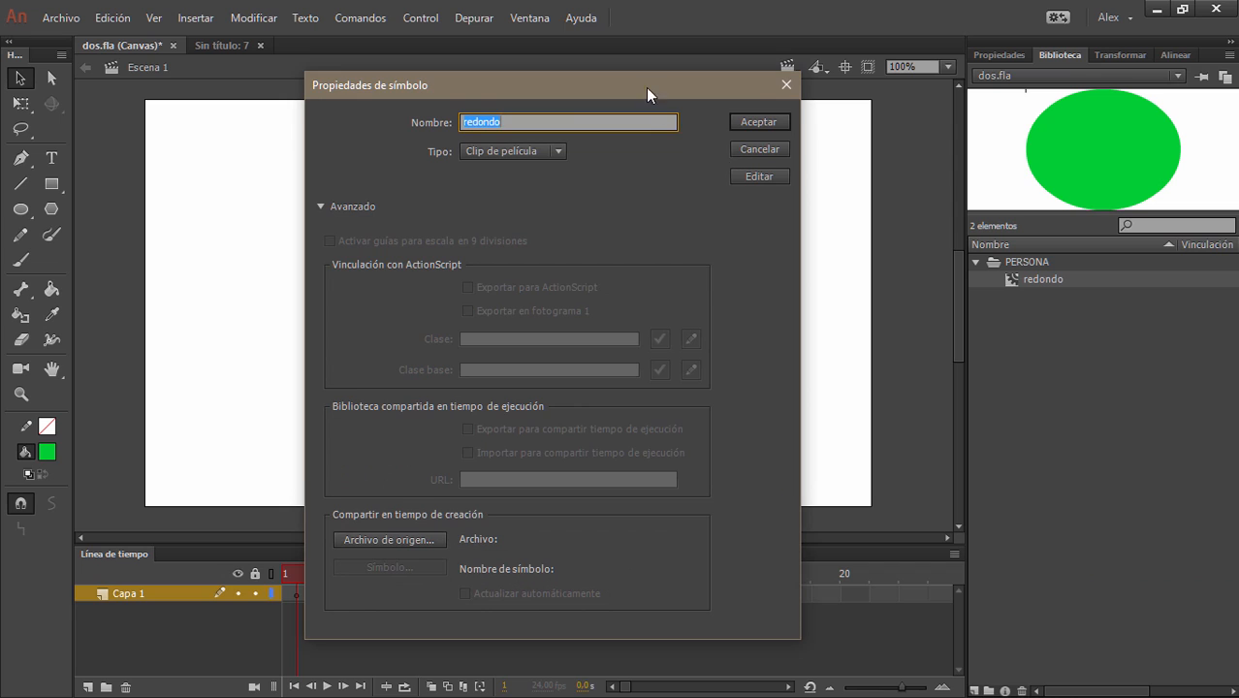
left_click_drag(639, 86, 583, 81)
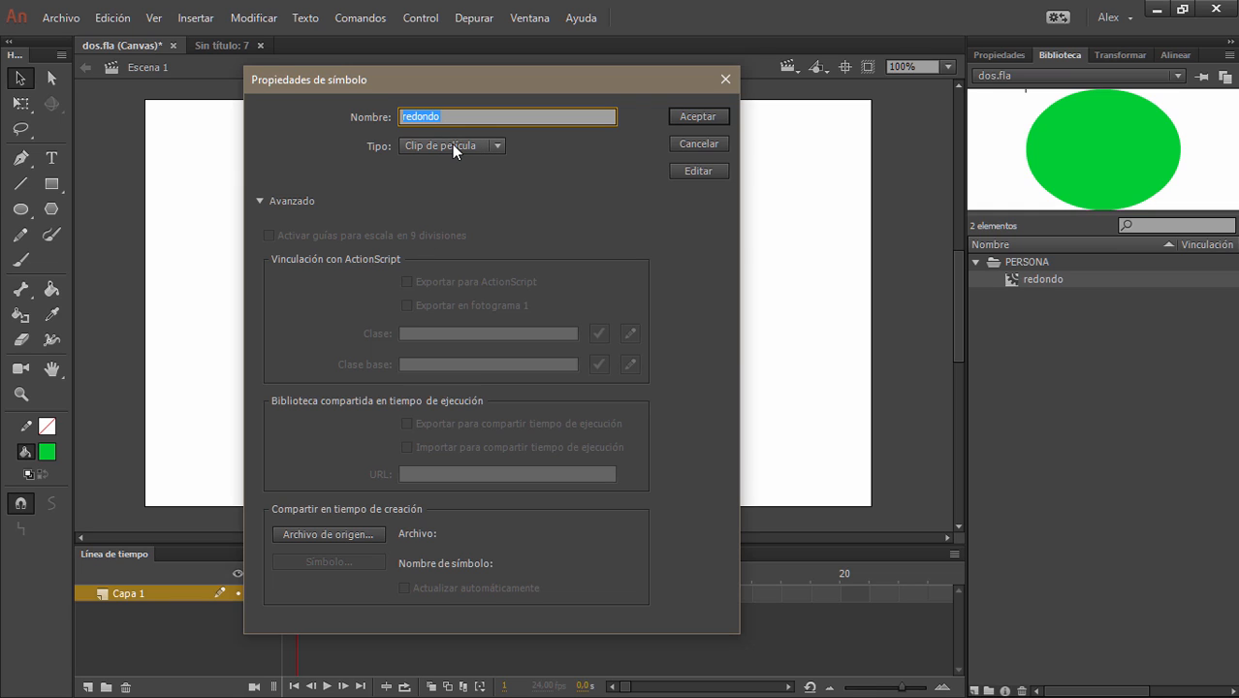
left_click(485, 142)
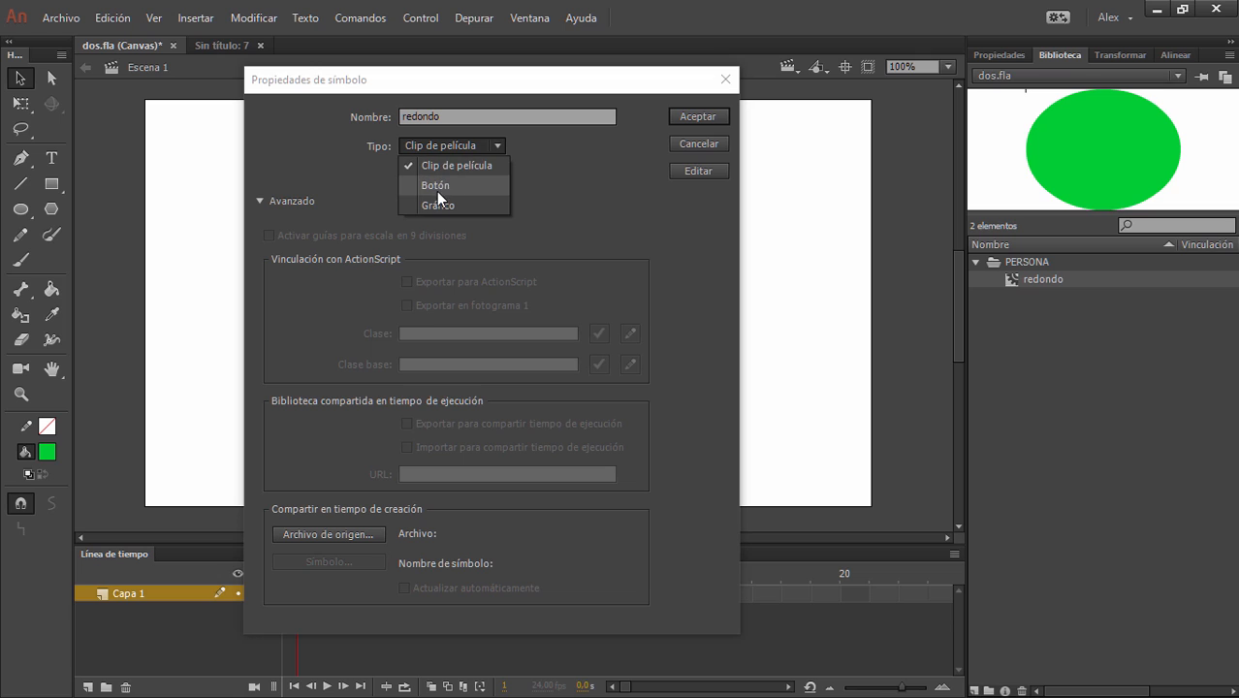
left_click(442, 228)
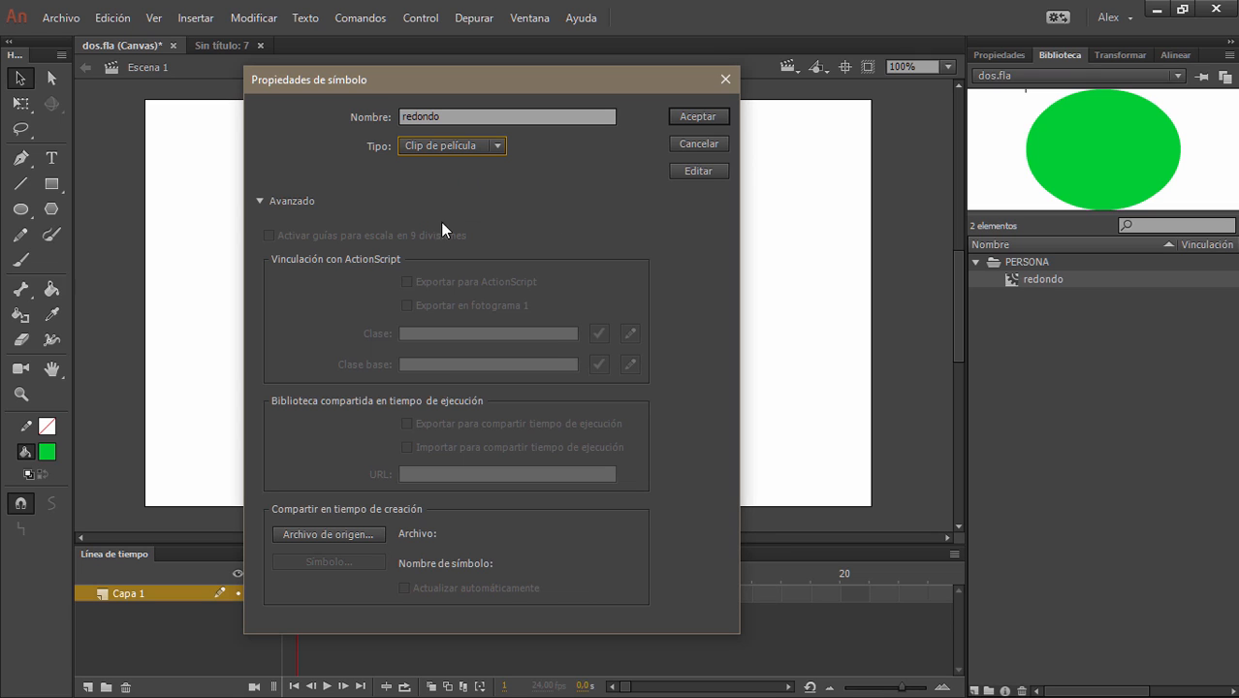
left_click(259, 202)
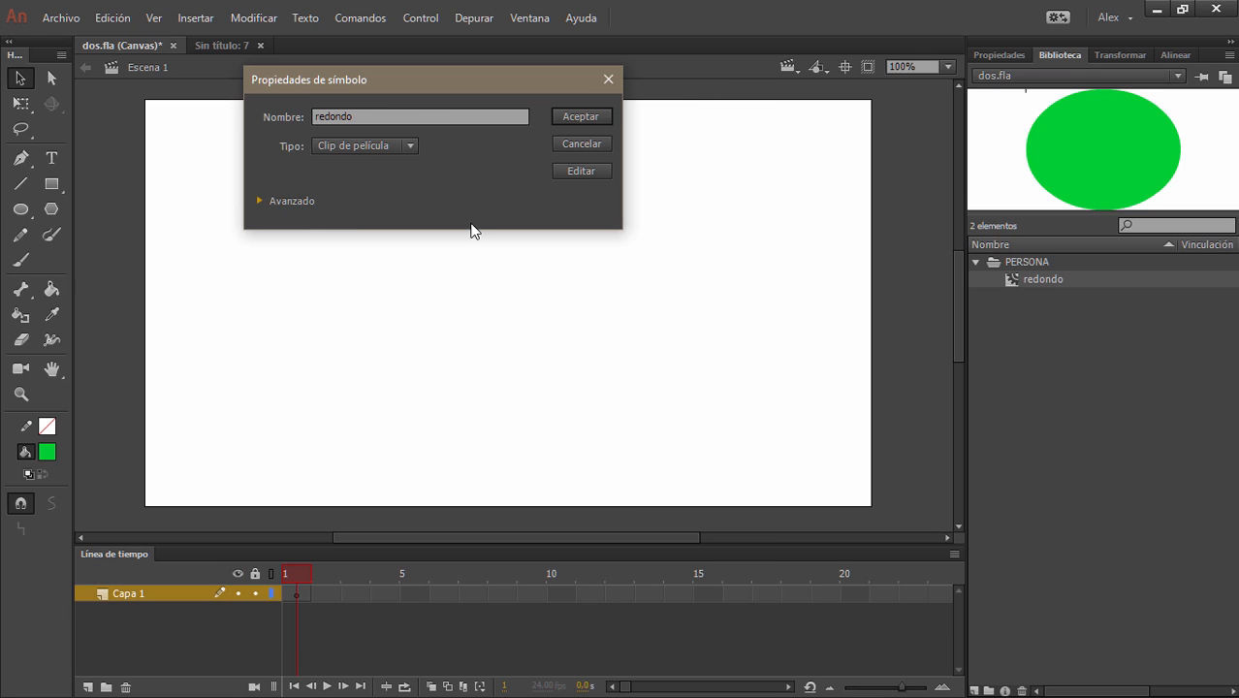
- Enter the redondo symbol's editing mode and move its ellipse up and to the left so it covers the registration point
left_click(580, 172)
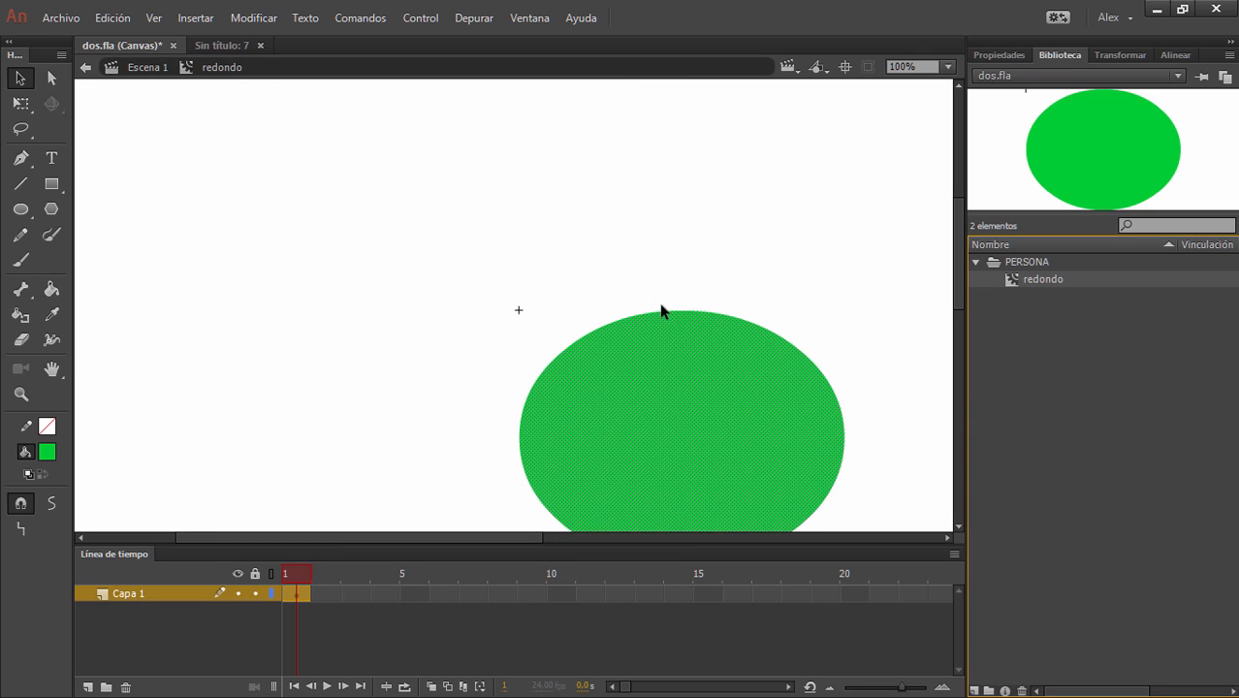
left_click(719, 281)
left_click_drag(683, 316, 515, 249)
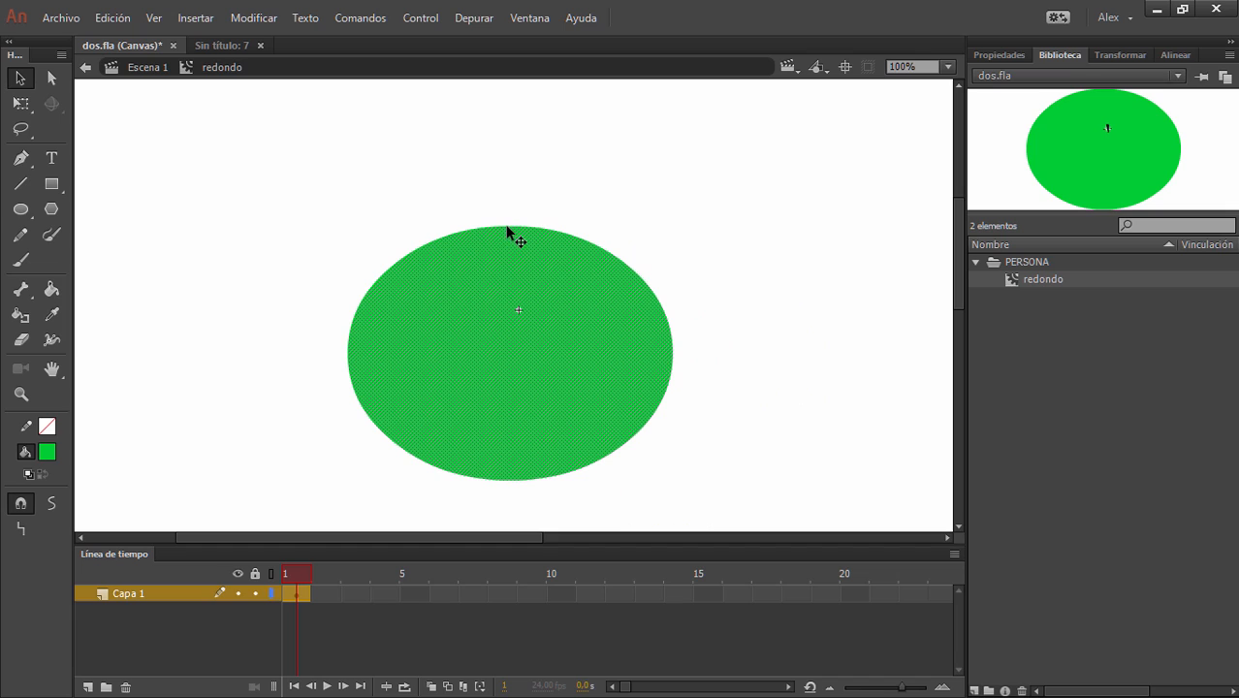
- Deform the ellipse by pulling its upper edge up and its lower-left edge outward, and return to Escena 1
left_click(585, 214)
left_click_drag(535, 228, 574, 158)
left_click_drag(350, 384, 228, 510)
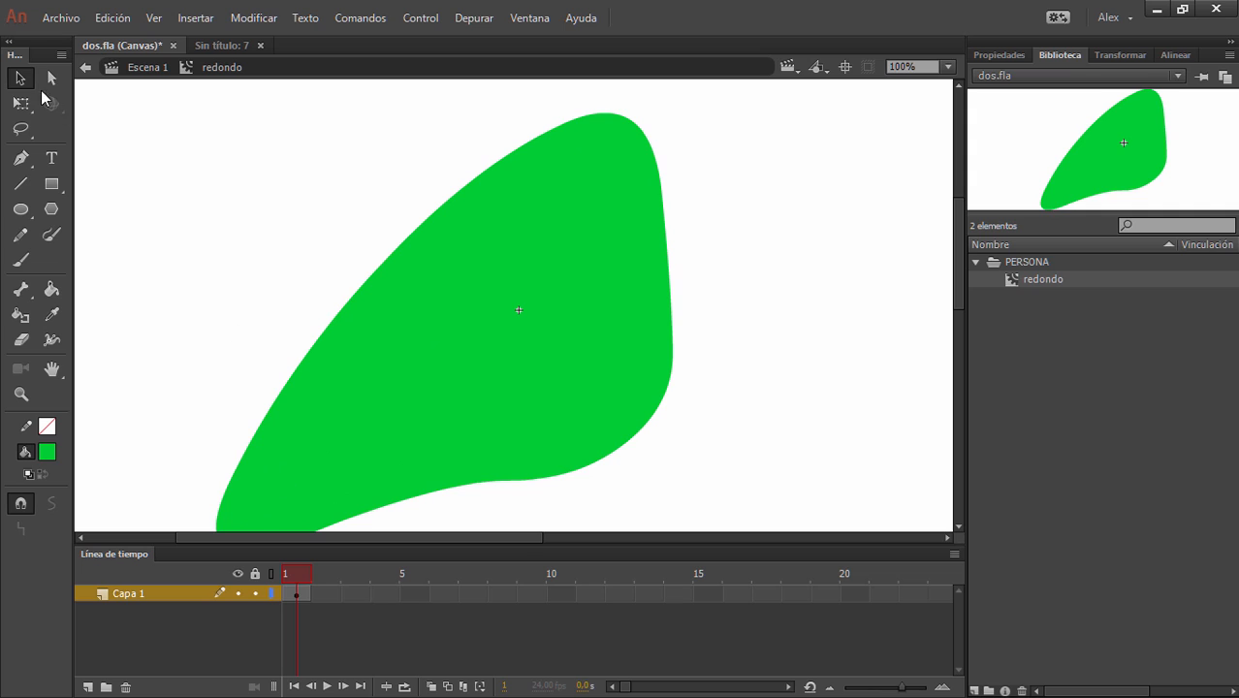
left_click(136, 69)
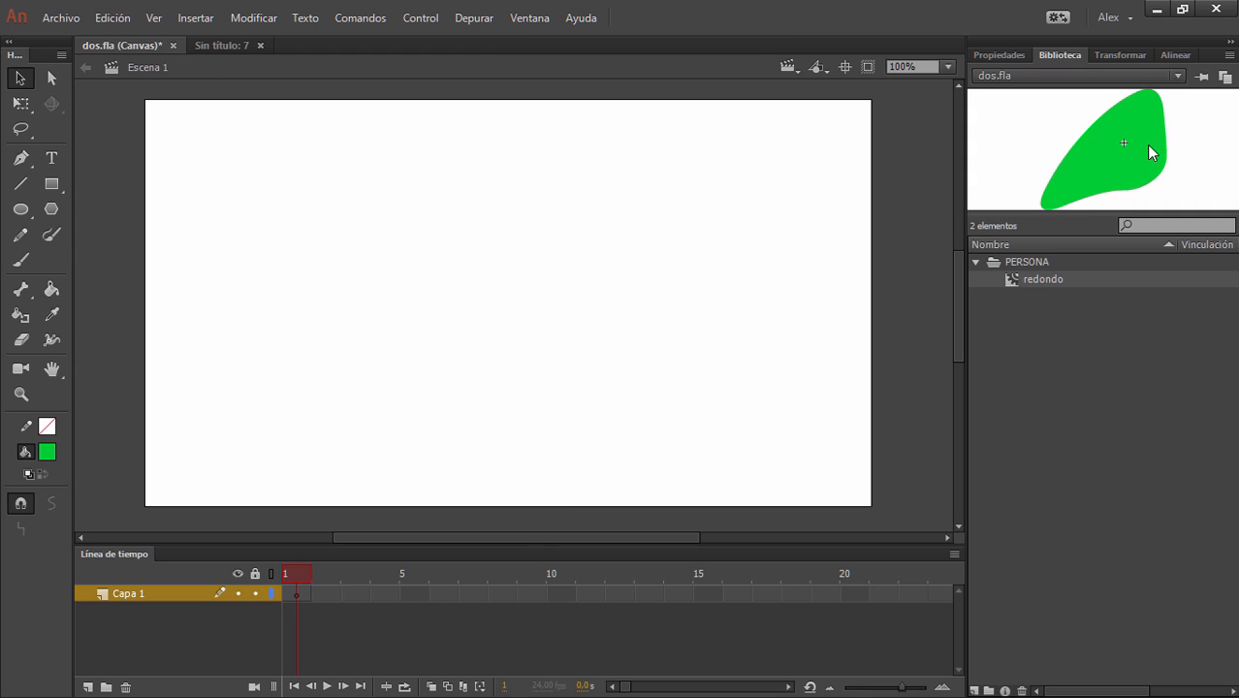
- Place an instance of the redondo symbol on the stage and delete it again
left_click(1044, 279)
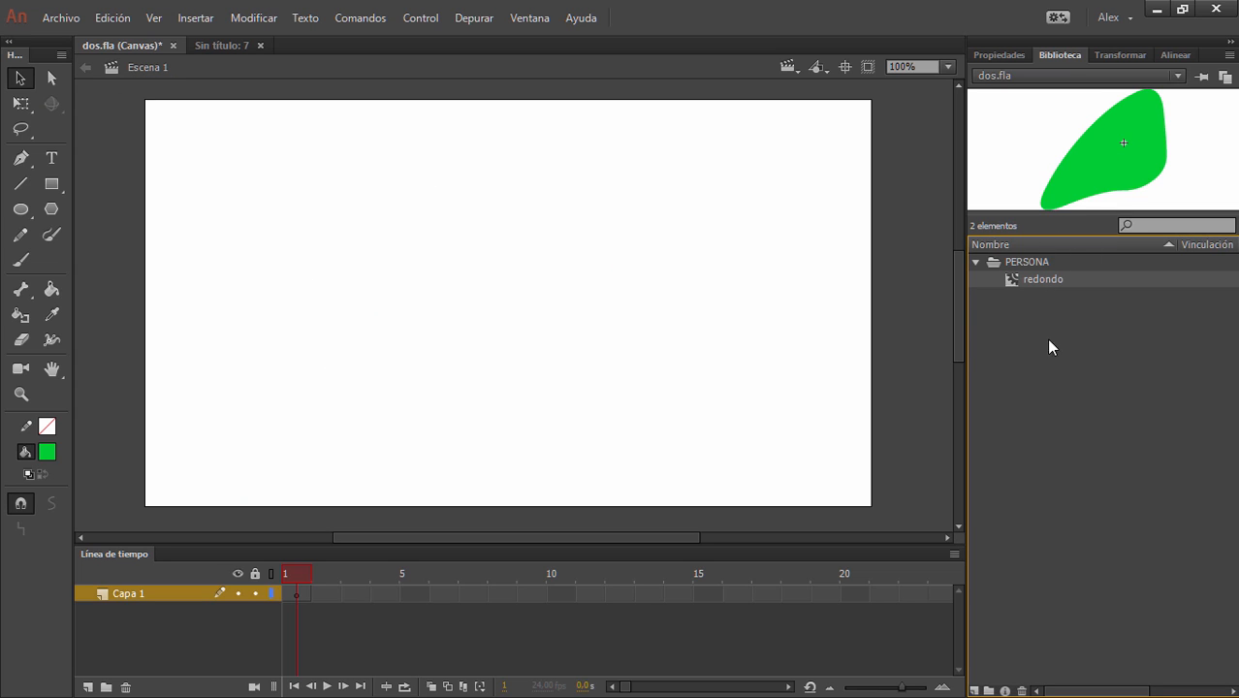
left_click_drag(1032, 282, 458, 294)
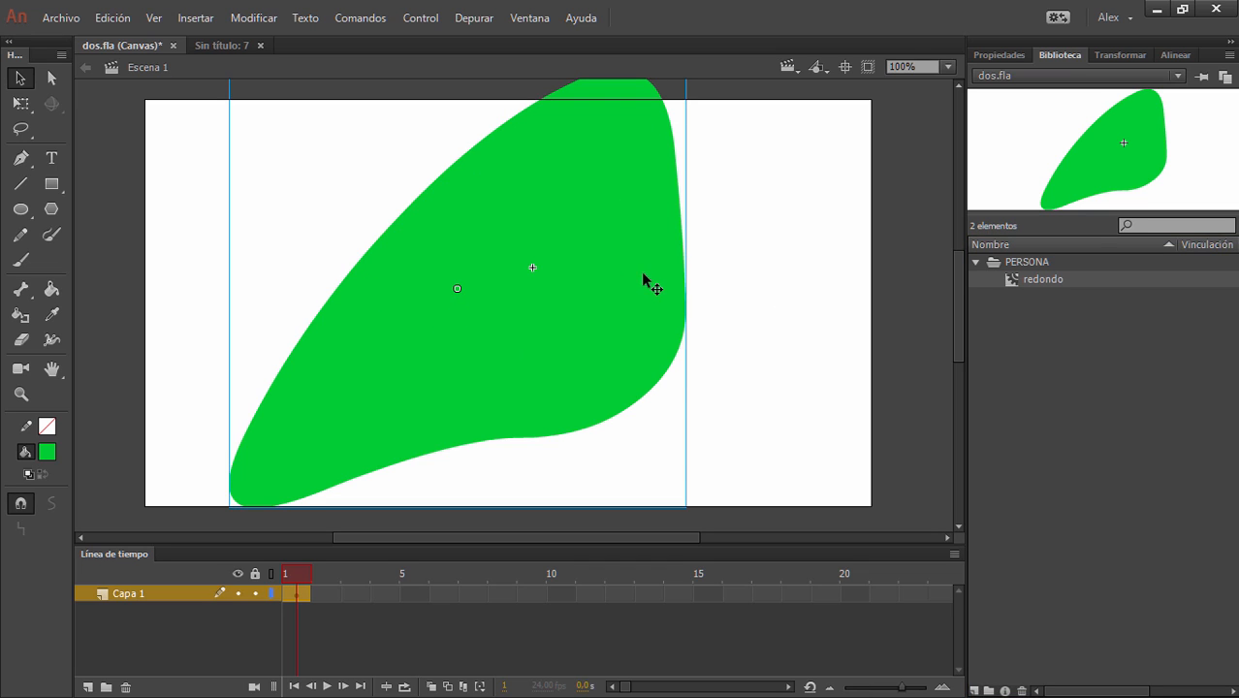
key("Delete")
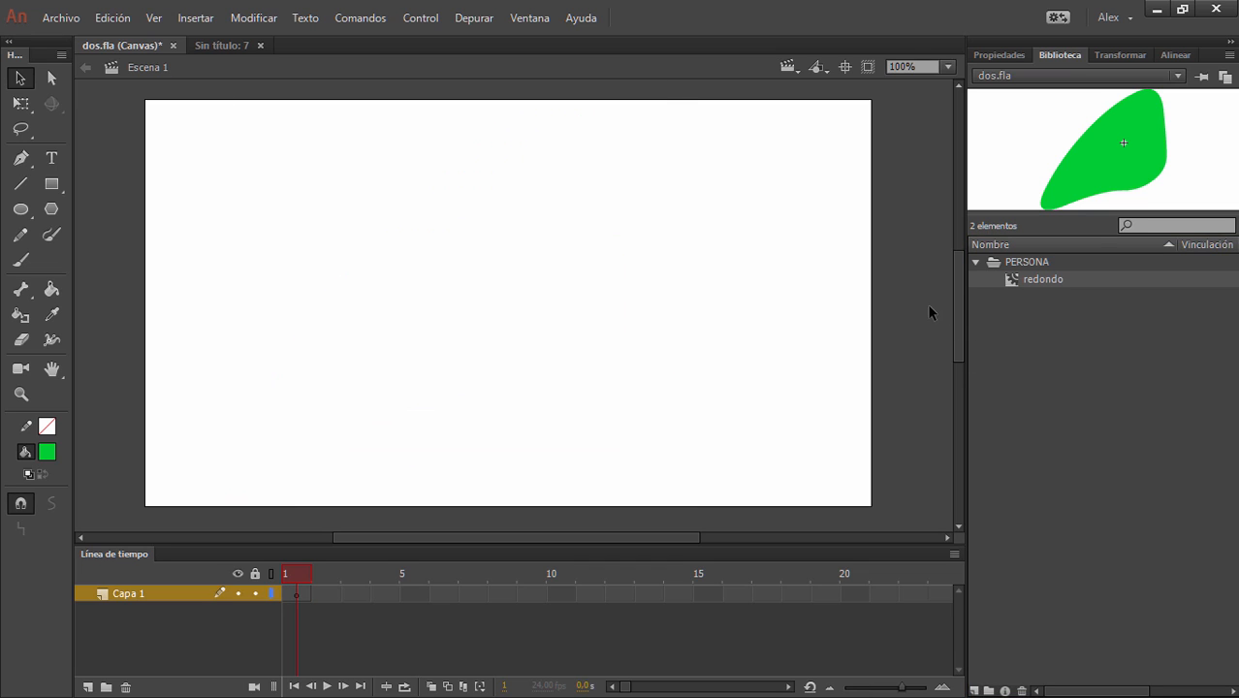
- Open the redondo symbol's properties from the library and enter its editing mode from there
right_click(1026, 279)
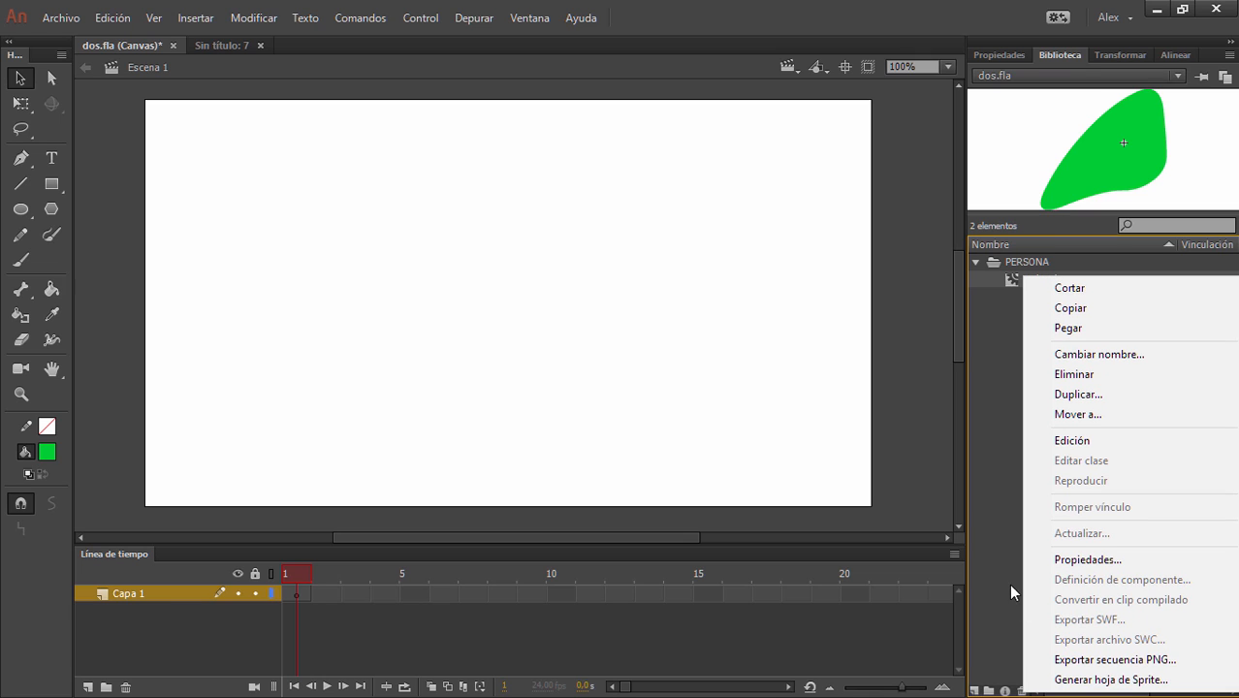
left_click(998, 528)
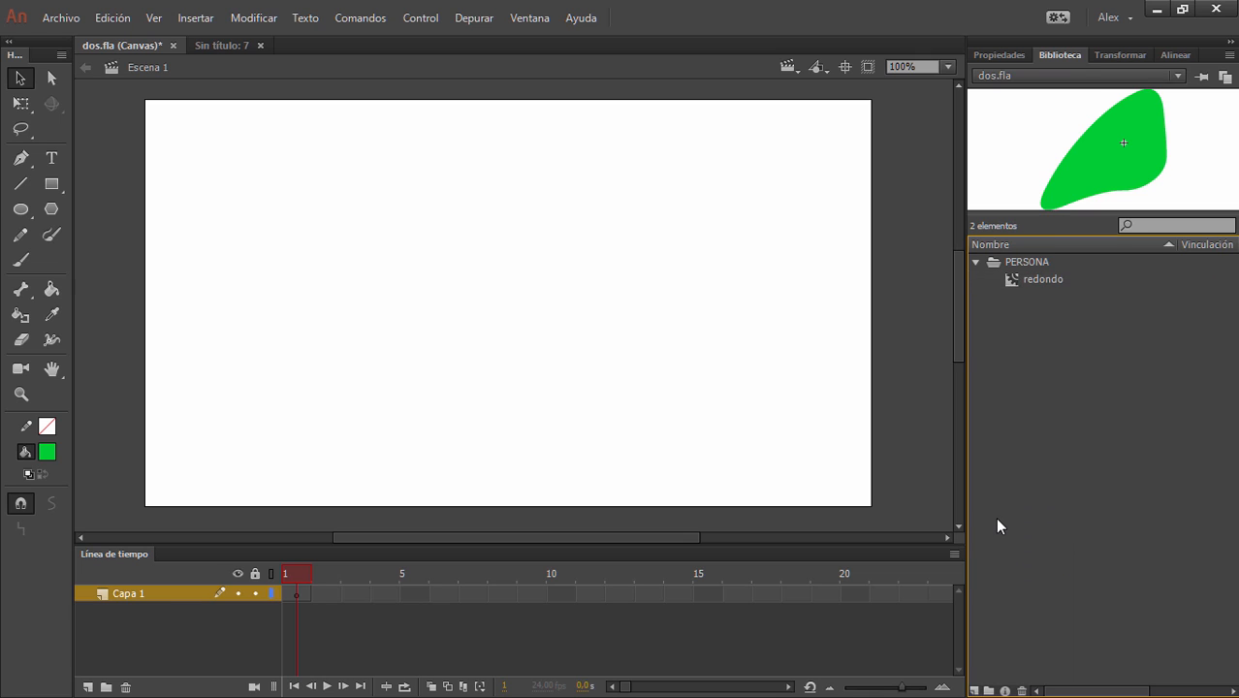
right_click(1027, 288)
left_click(1070, 564)
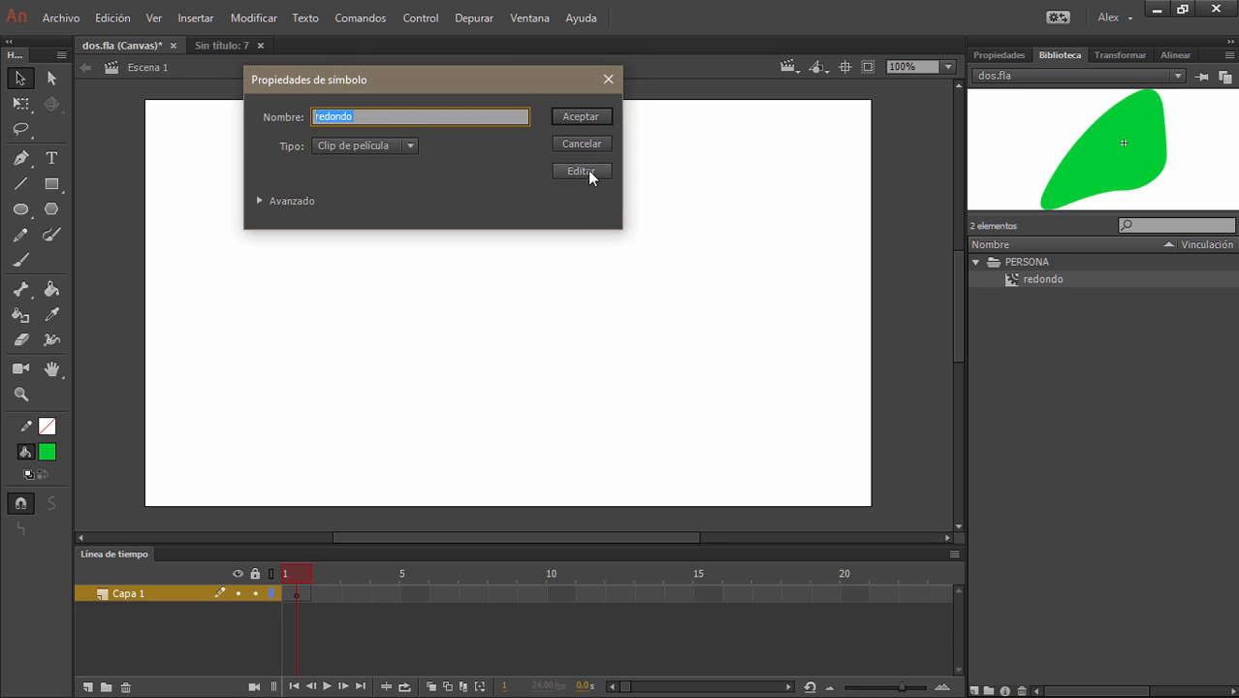
left_click(587, 171)
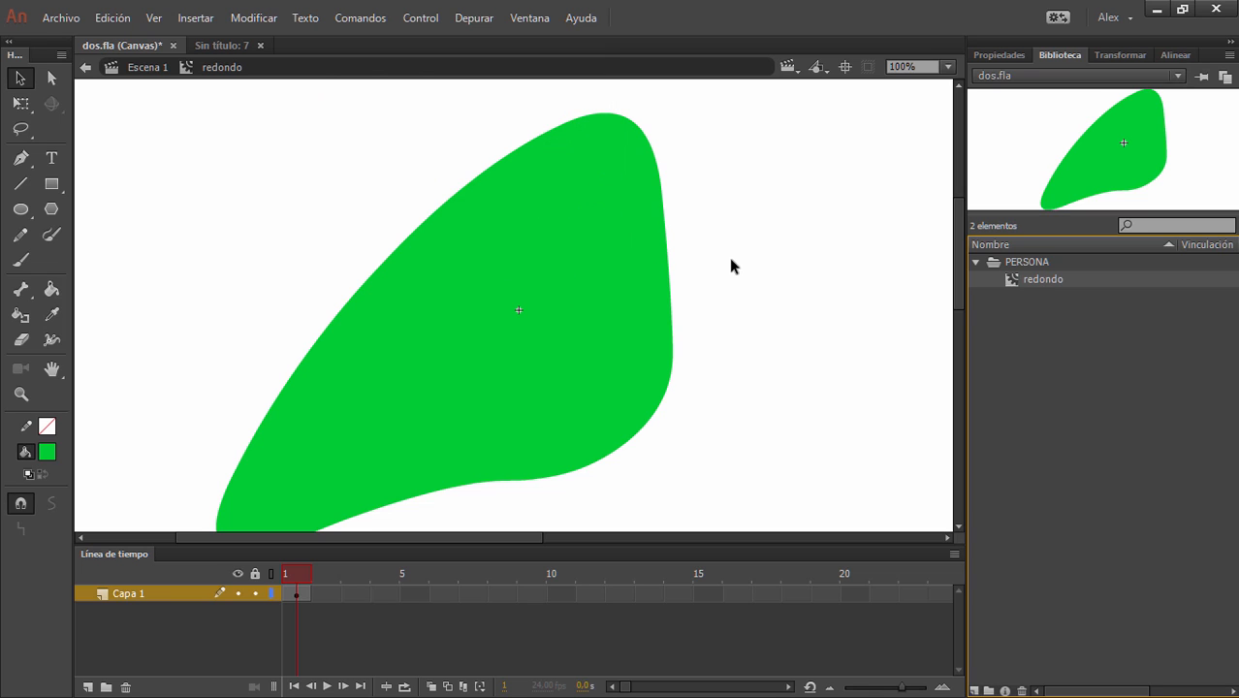
- Delete the entire deformed green shape inside the redondo symbol
scroll(754, 212, "down", 2)
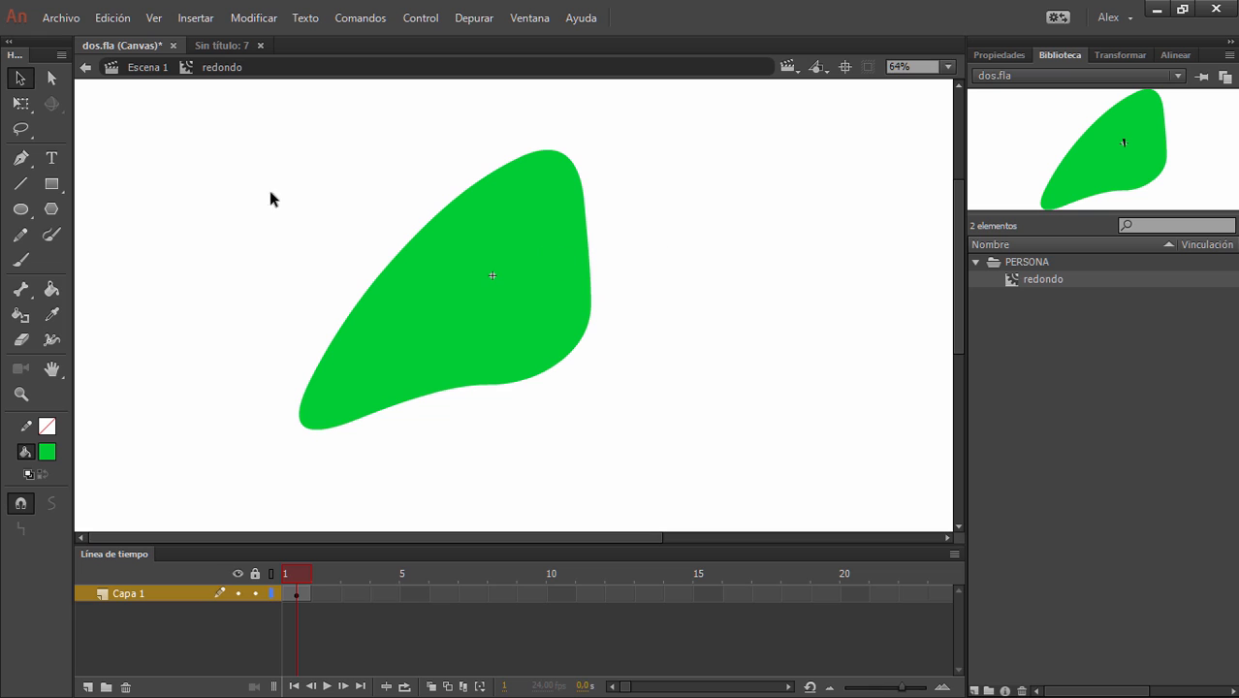
left_click_drag(250, 151, 667, 433)
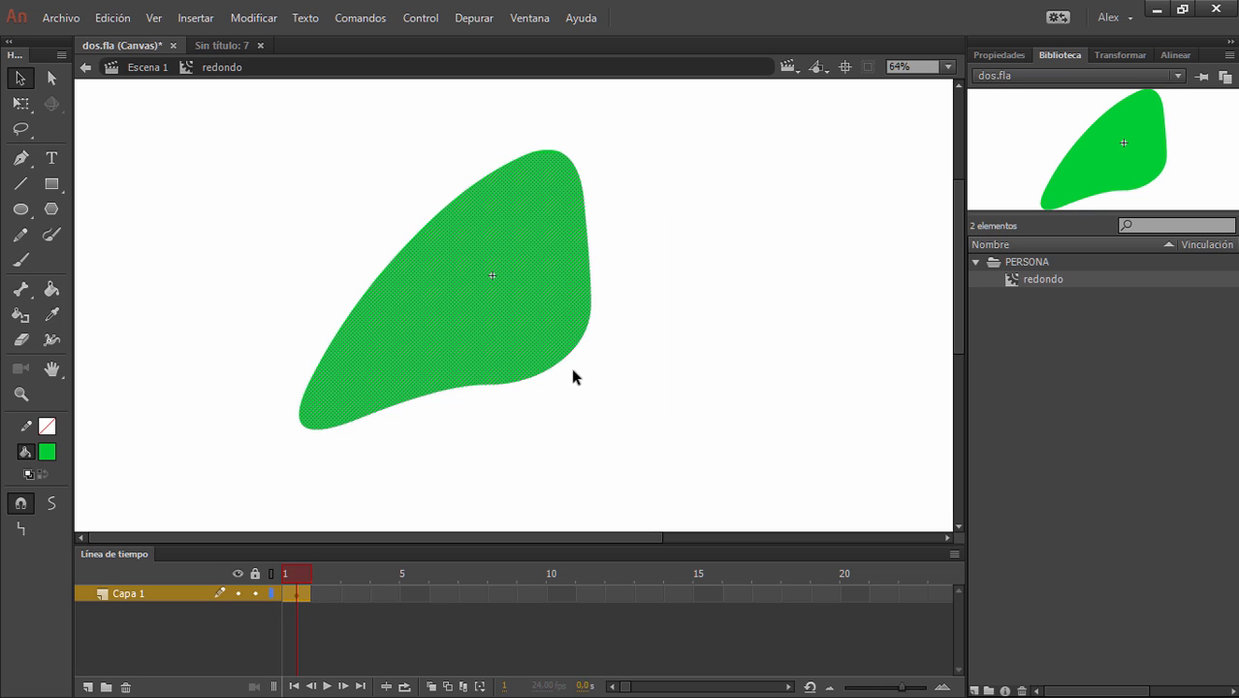
key("Delete")
left_click_drag(435, 136, 616, 271)
key("Delete")
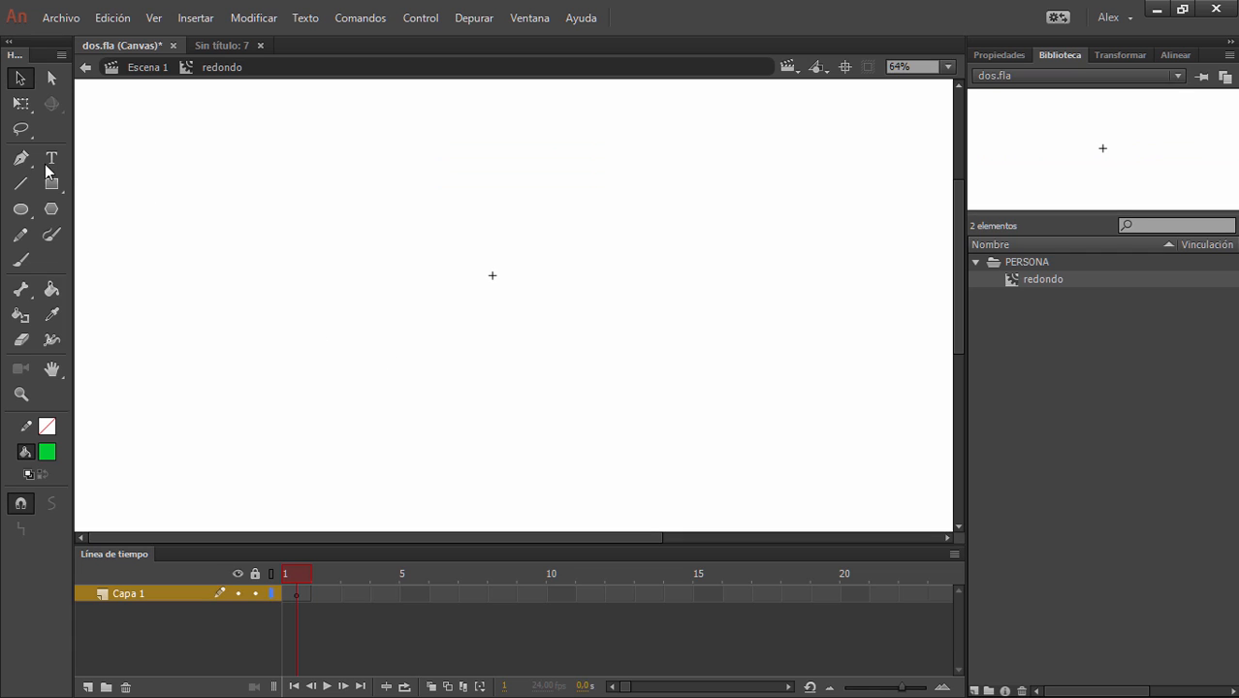
- Draw a small green circle without a stroke above and to the left of the registration point
left_click(20, 208)
mouse_move(313, 174)
left_mouse_down()
mouse_move(385, 266)
mouse_move(409, 273)
left_mouse_up()
left_click(20, 77)
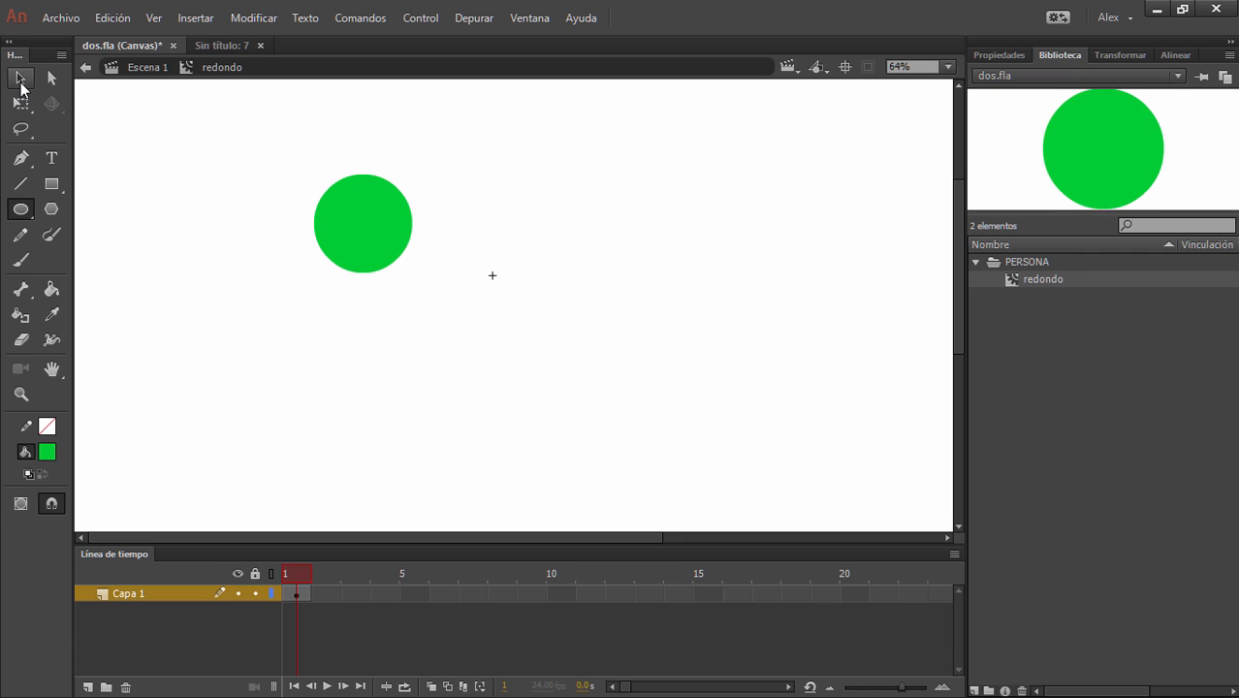
left_click(381, 213)
- Extend the symbol's Capa 1 to frame 10 and preview the frames along the timeline
left_click(559, 593)
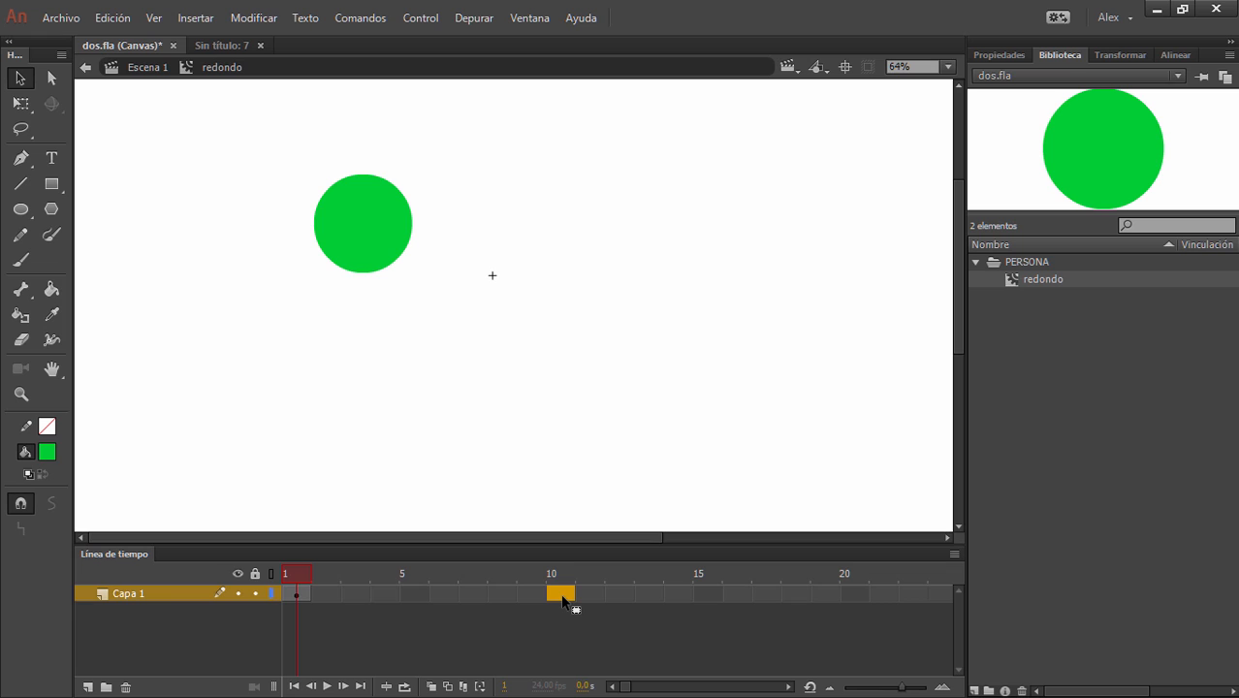
key("F6")
left_click_drag(561, 575, 510, 564)
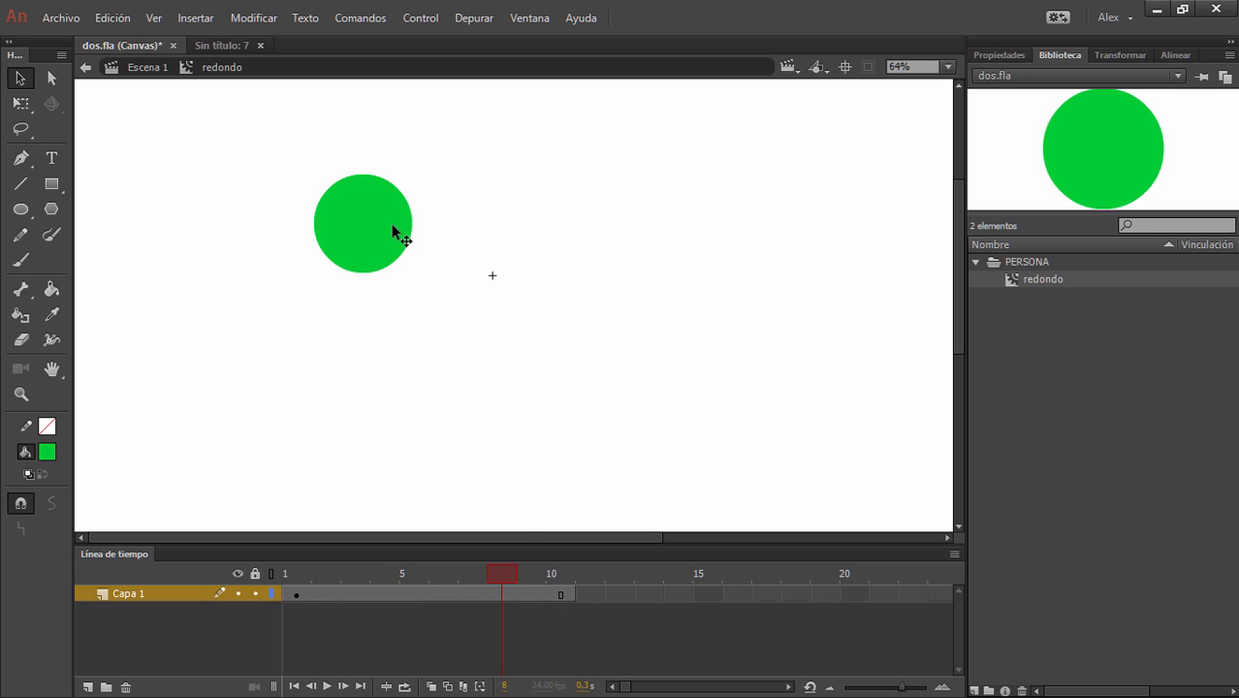
left_click(294, 575)
mouse_move(300, 575)
left_mouse_down()
mouse_move(575, 577)
mouse_move(299, 572)
left_mouse_up()
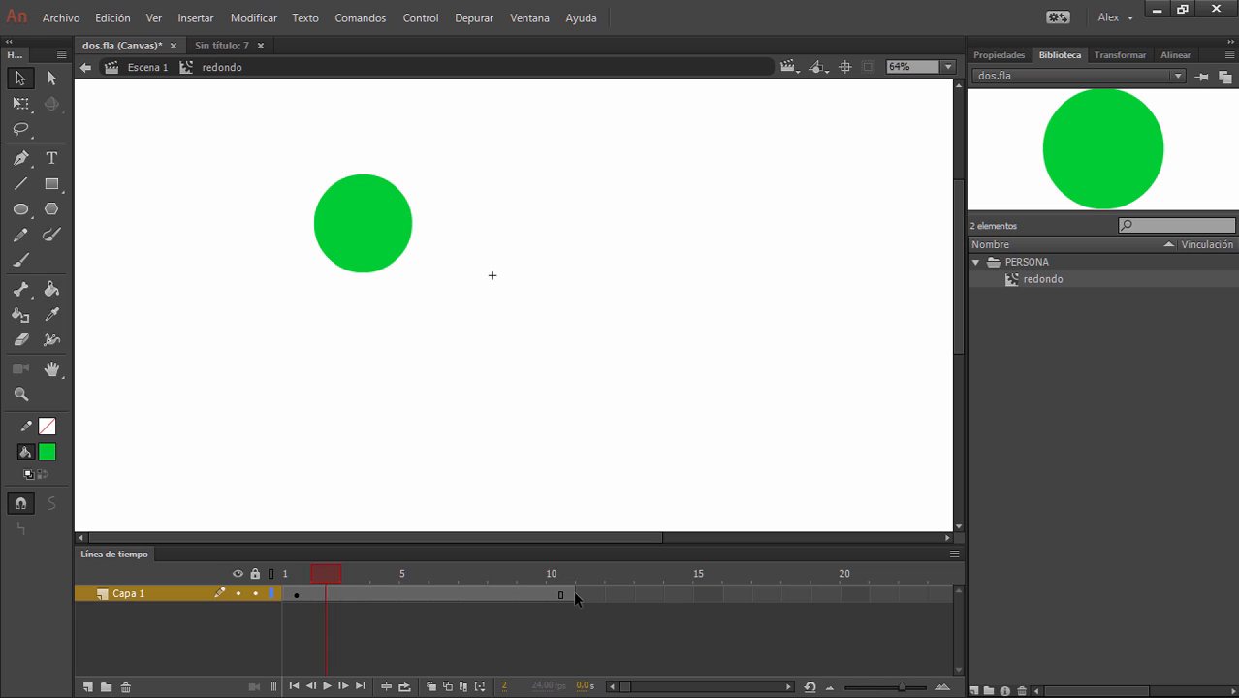
key("Return")
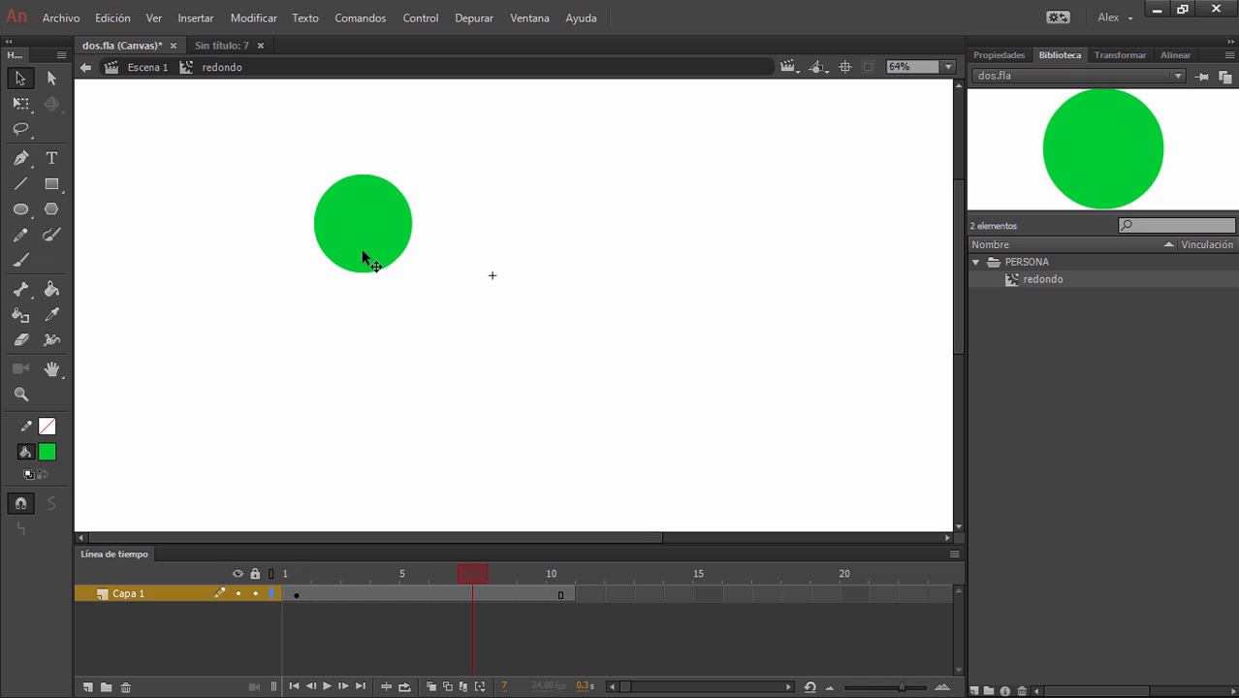
- Create a motion tween on Capa 1, accepting the conversion of the circle into a symbol
left_click_drag(475, 582, 422, 590)
right_click(347, 592)
left_click(482, 81)
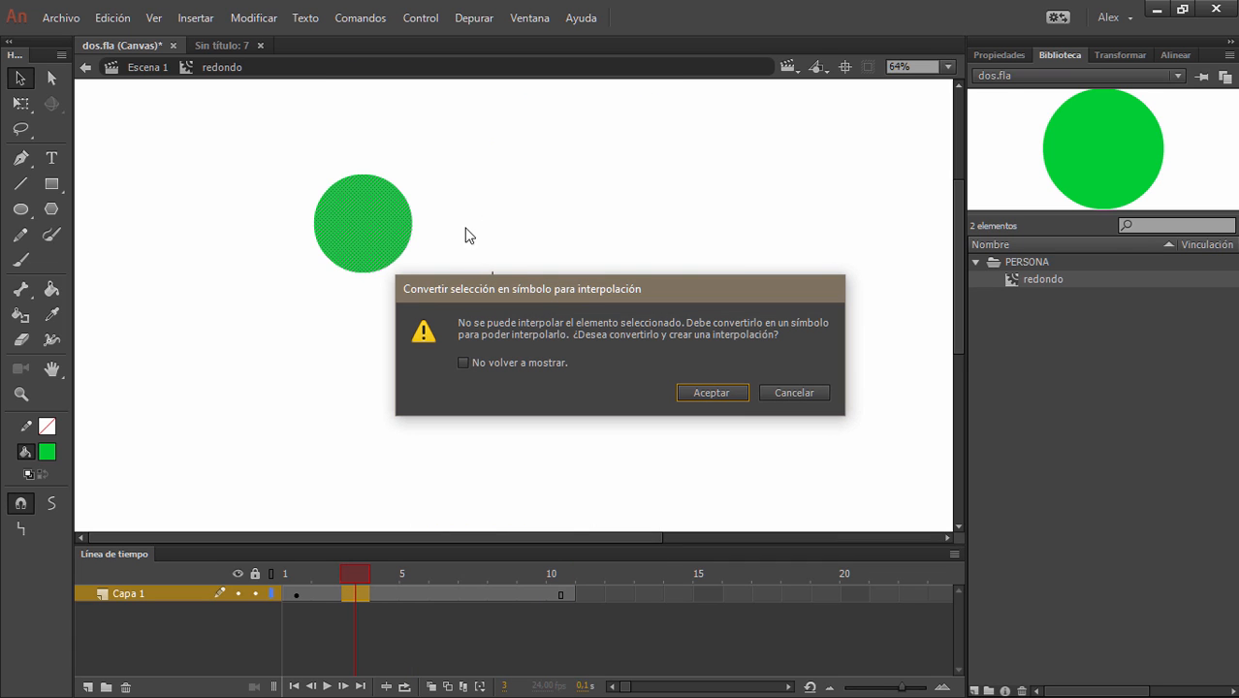
left_click(698, 391)
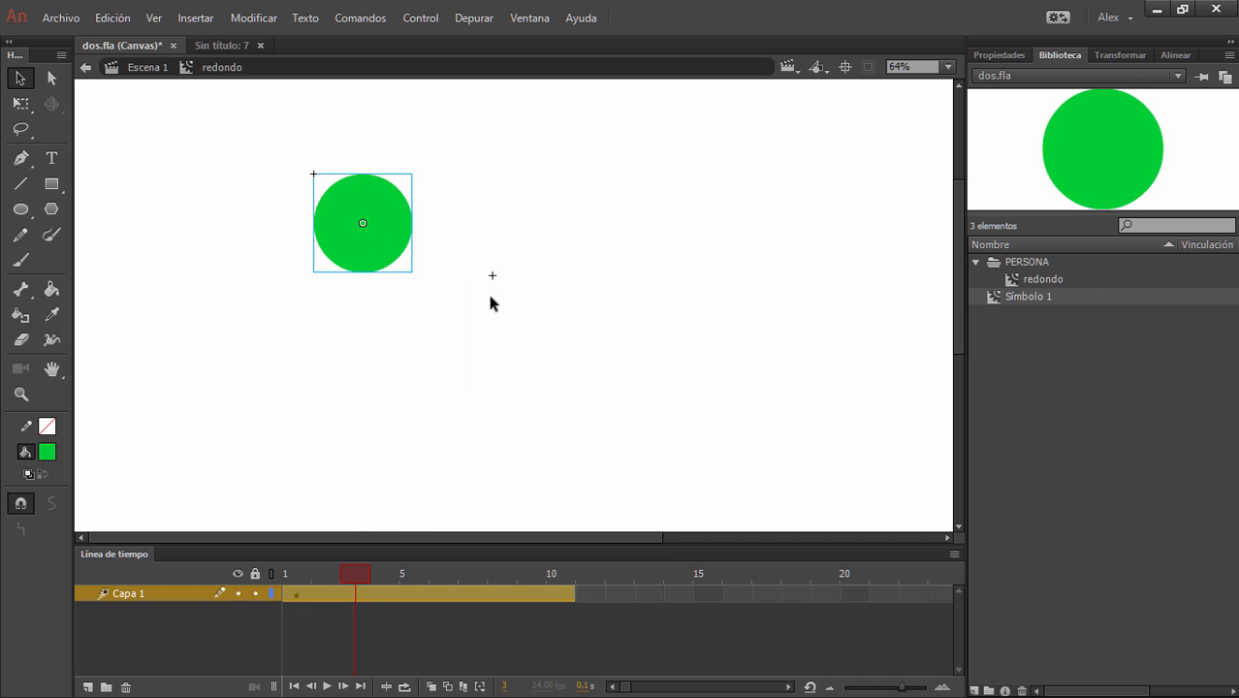
- Move the circle diagonally down and to the right at frame 10, review the motion, and return to Escena 1
left_click_drag(380, 560, 559, 580)
left_click(561, 592)
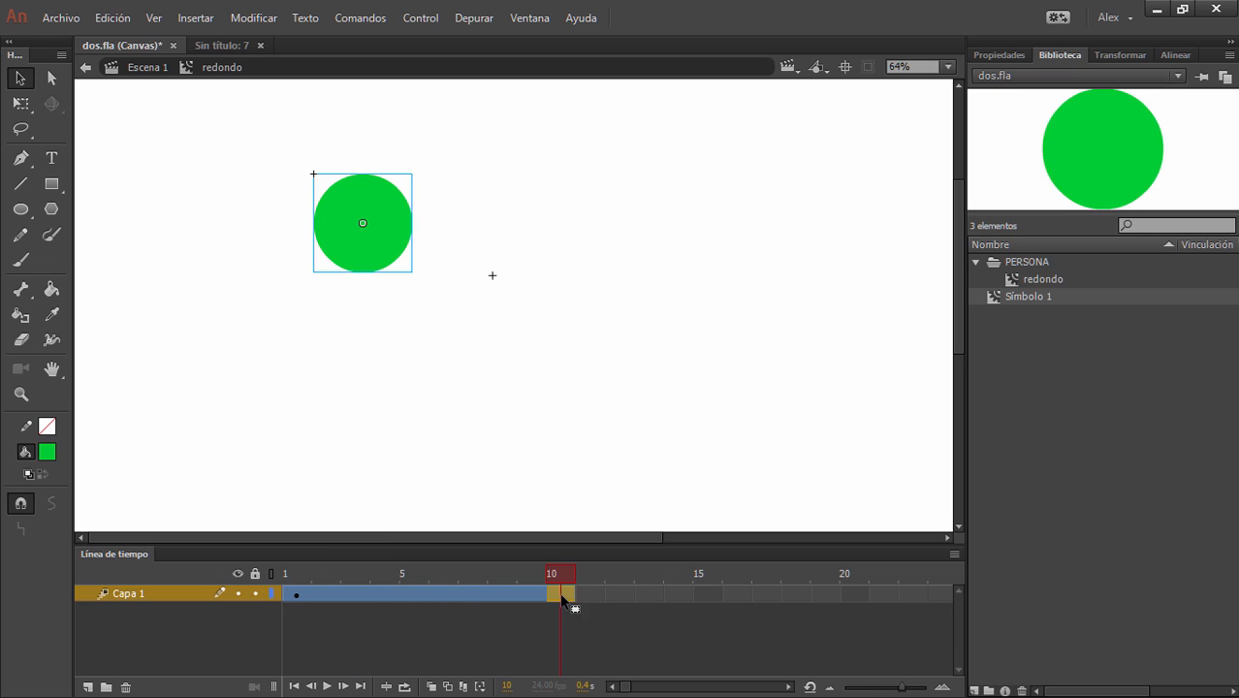
left_click_drag(391, 231, 540, 393)
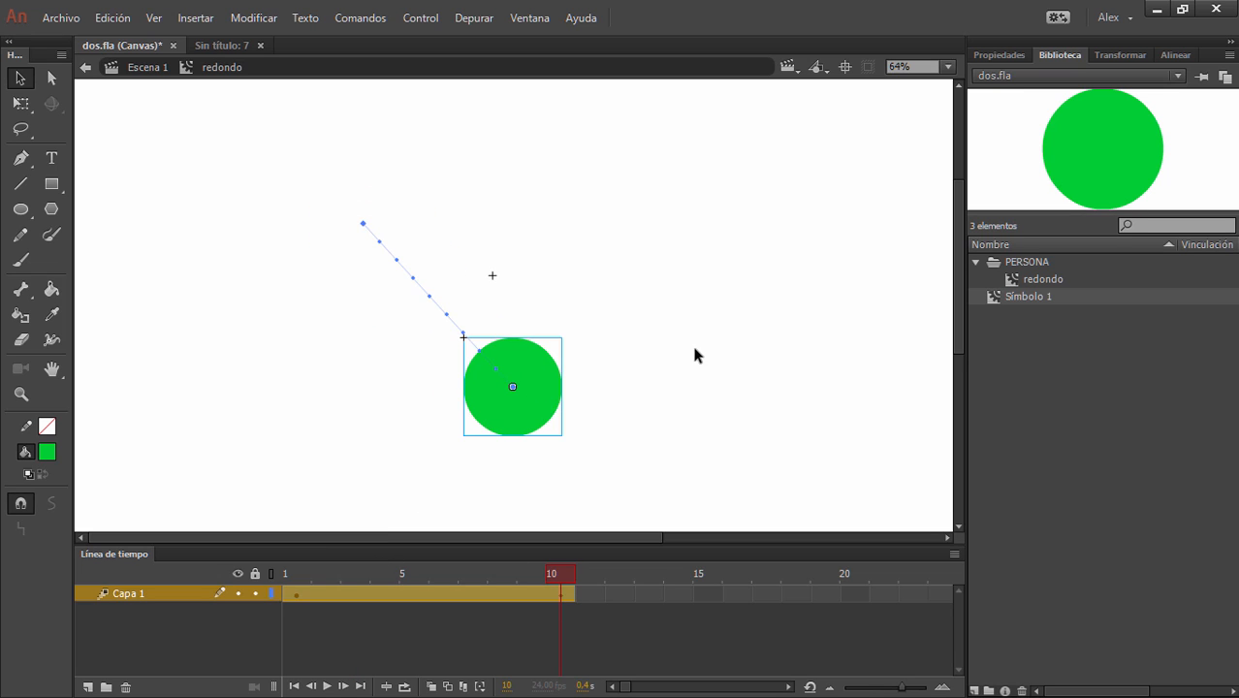
left_click(554, 592)
left_click_drag(553, 572, 300, 562)
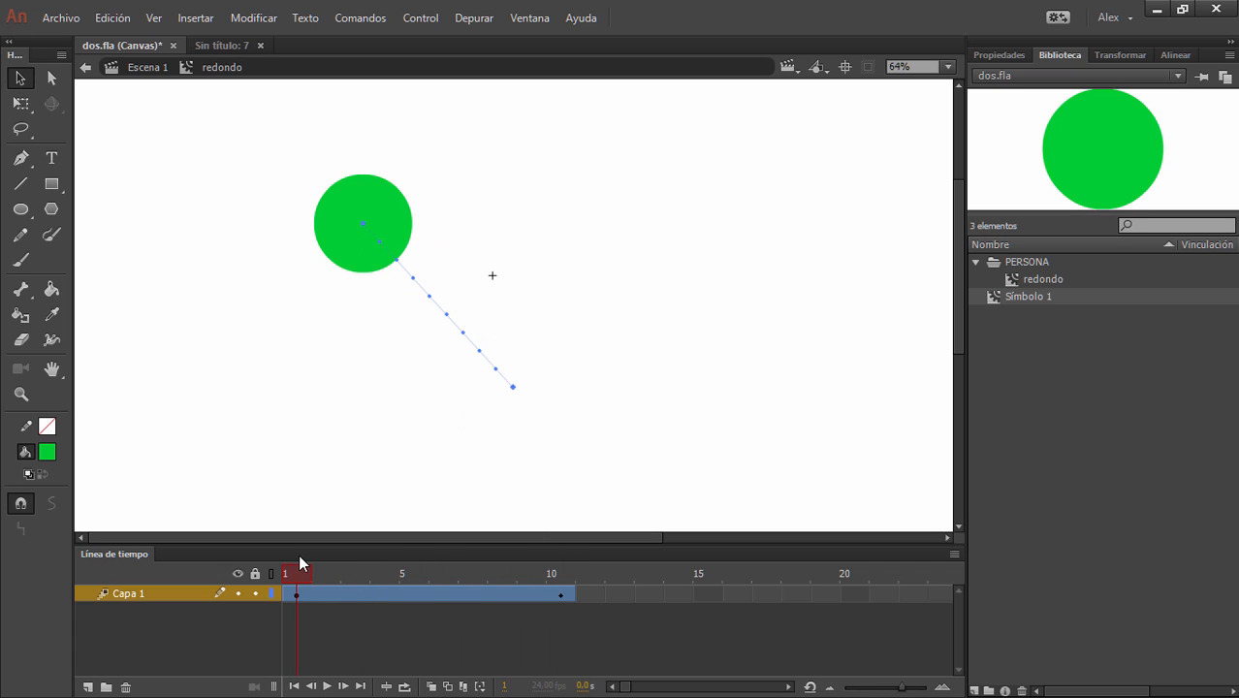
left_click(85, 67)
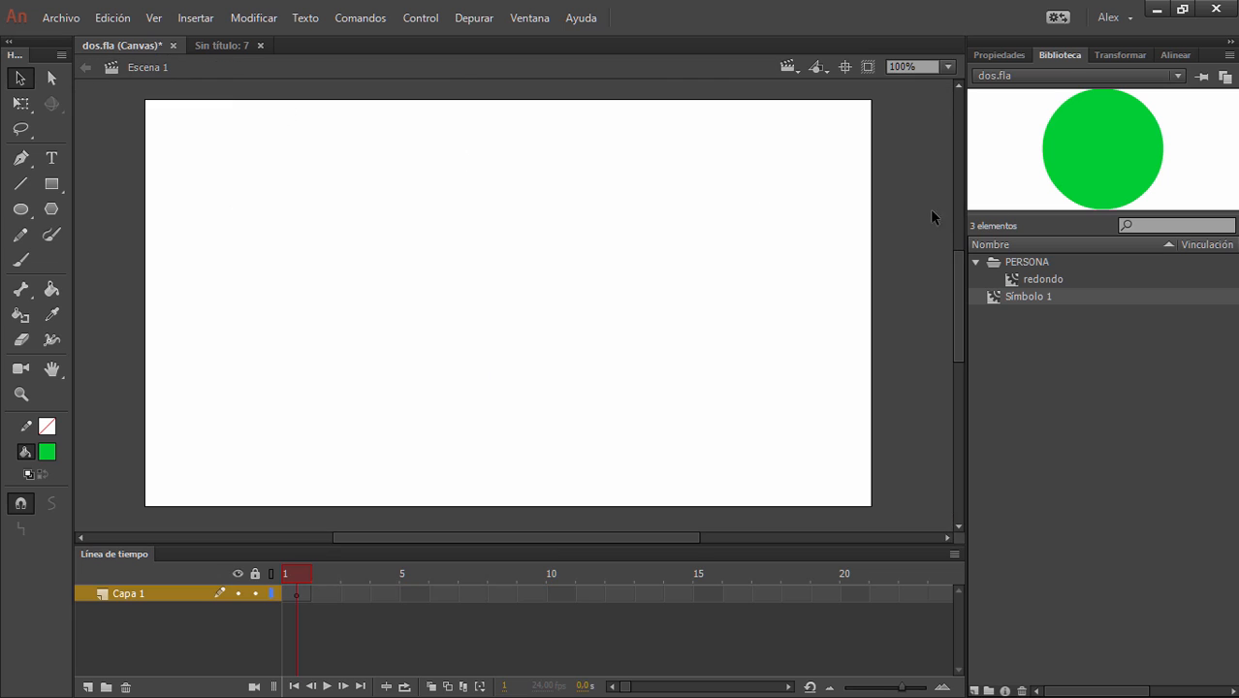
- Export the redondo symbol as a PNG sequence named redondo to the Escritorio folder with 32-bit colours and smoothing
left_click(1059, 281)
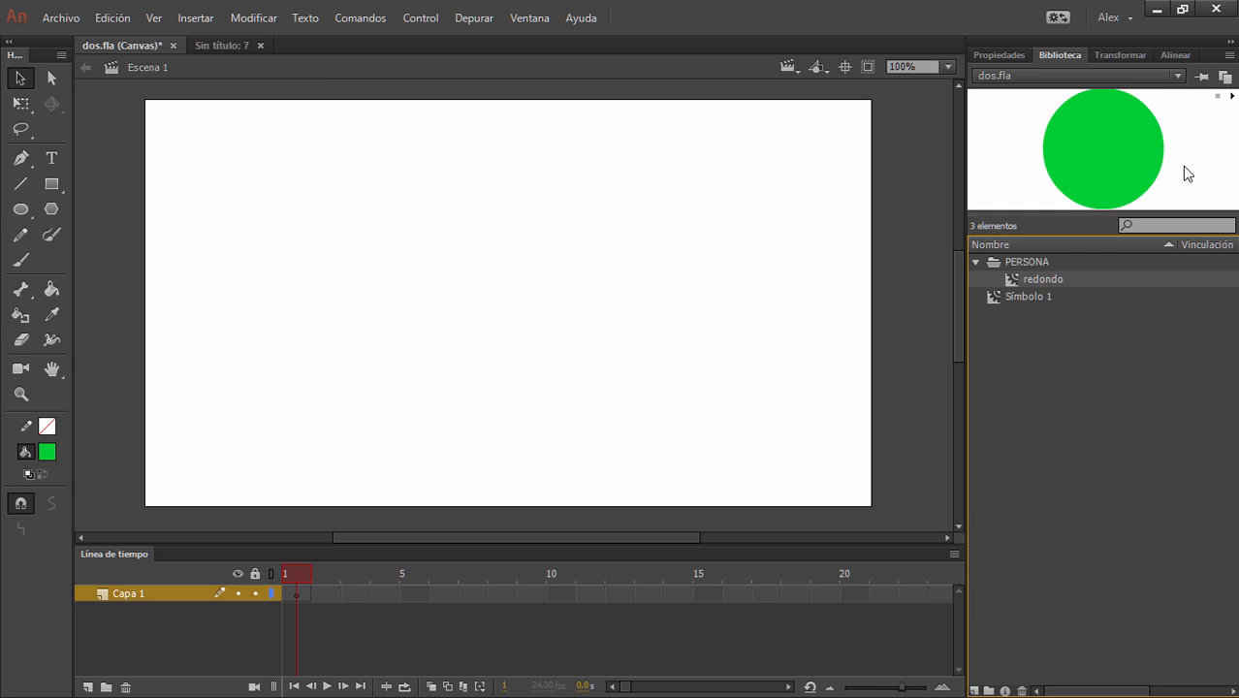
right_click(1033, 278)
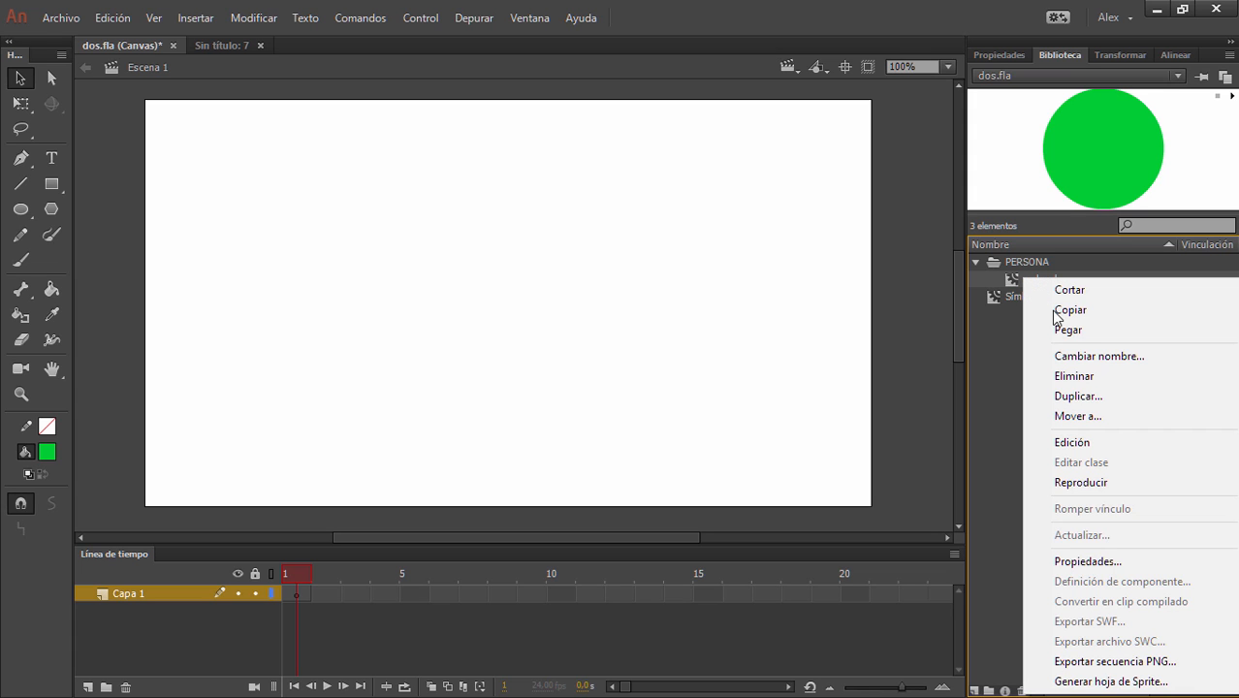
left_click(1140, 663)
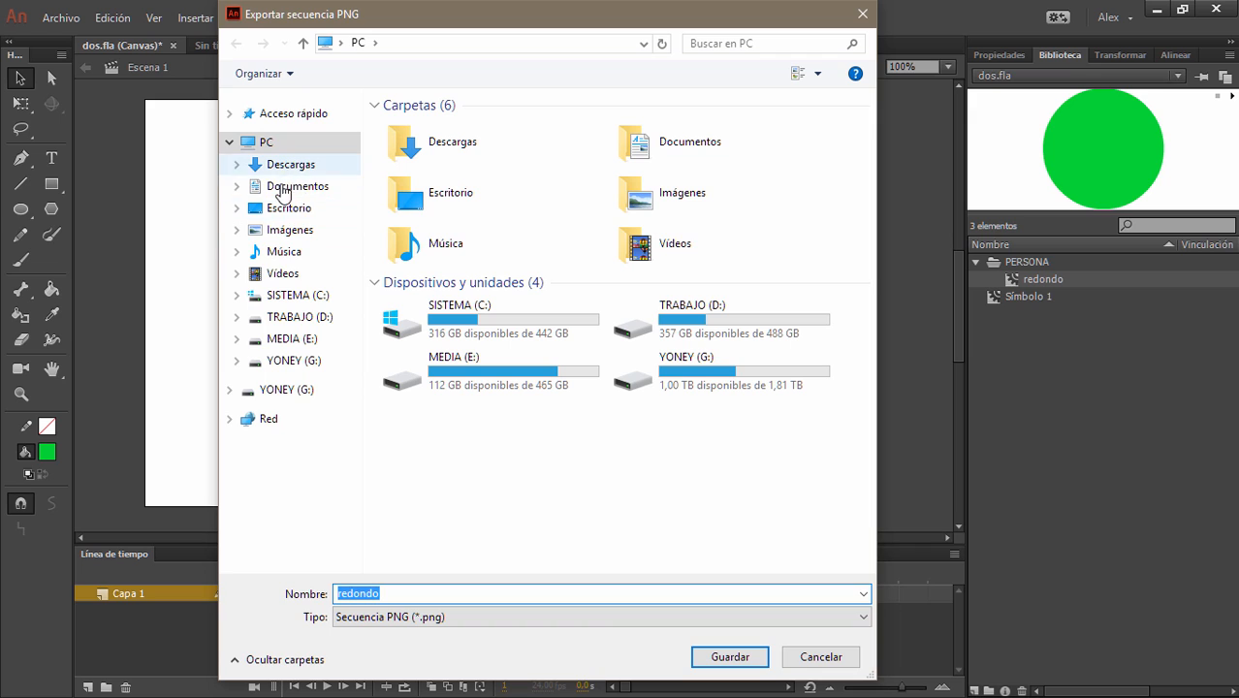
left_click(290, 209)
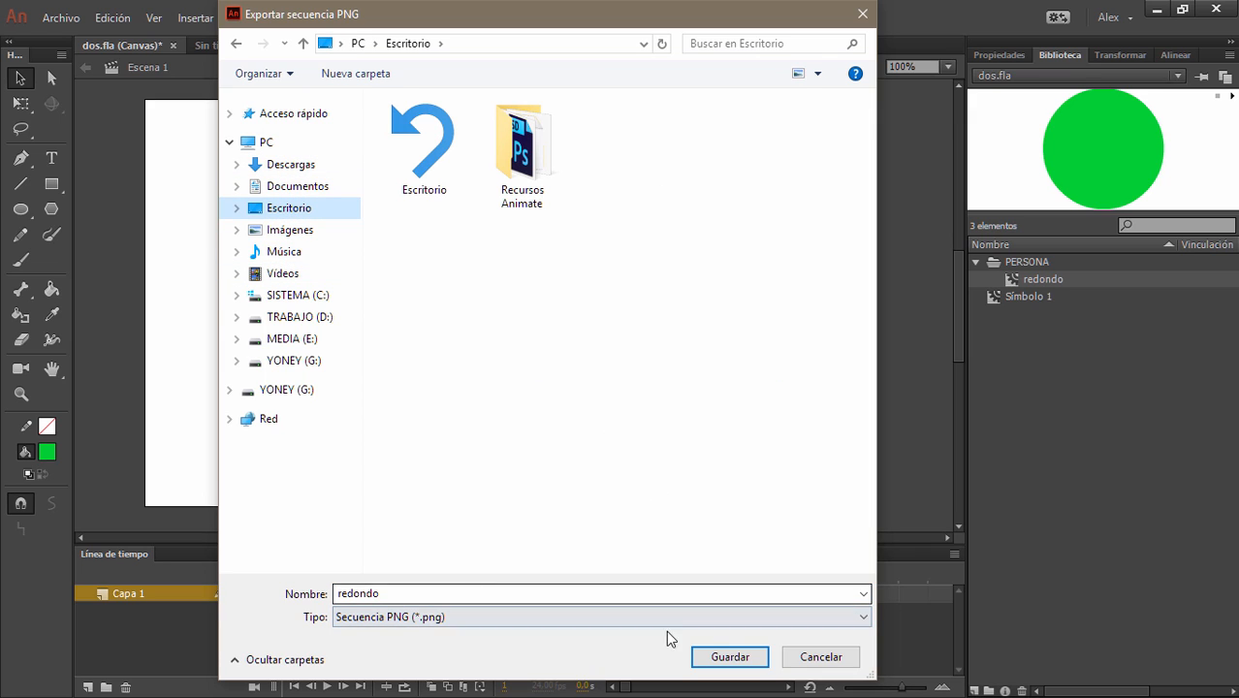
left_click(729, 657)
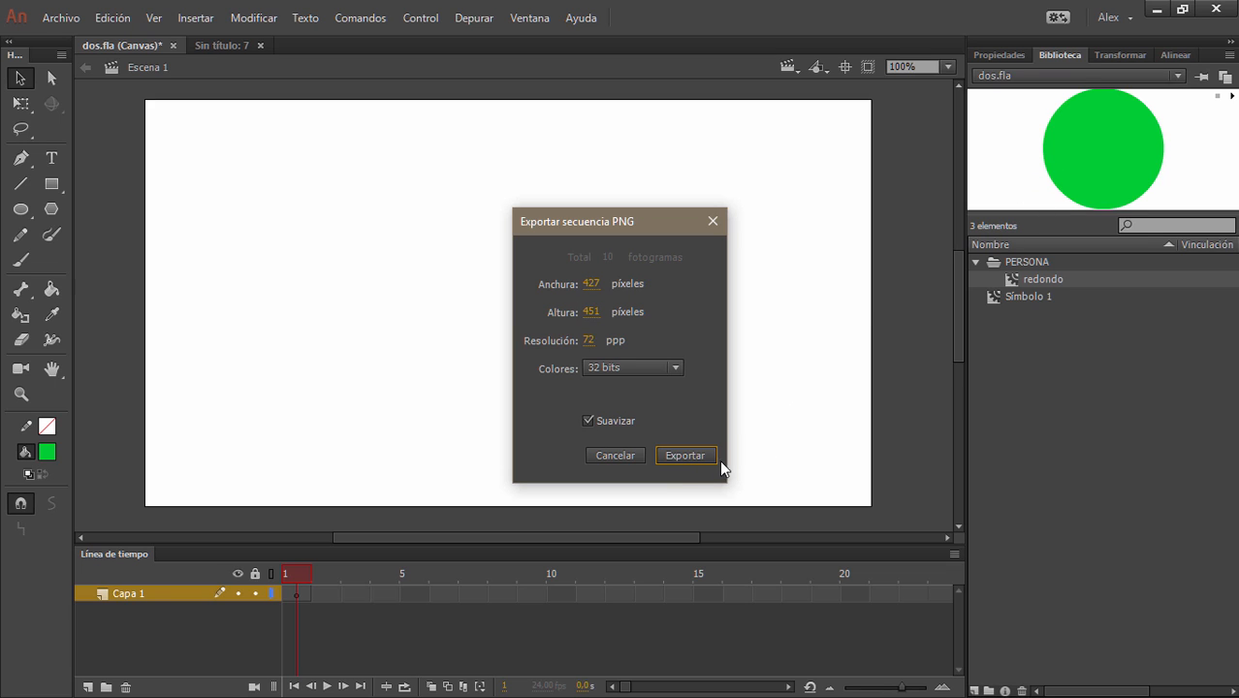
left_click(674, 371)
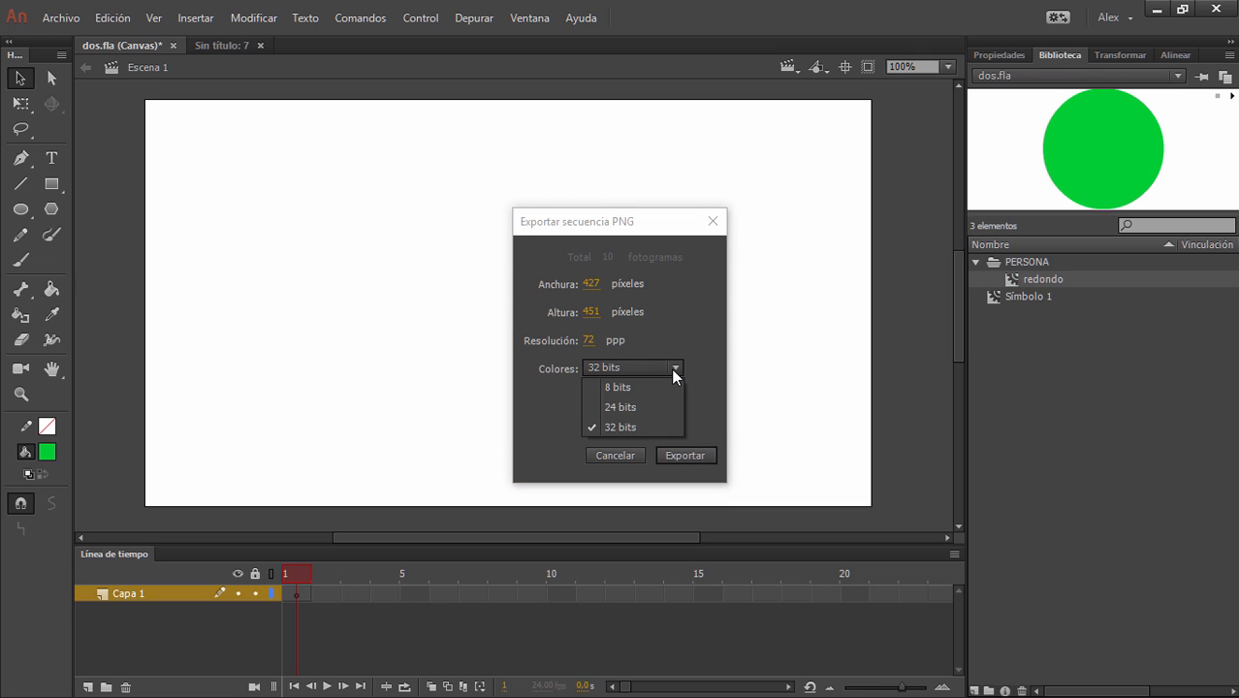
left_click(623, 425)
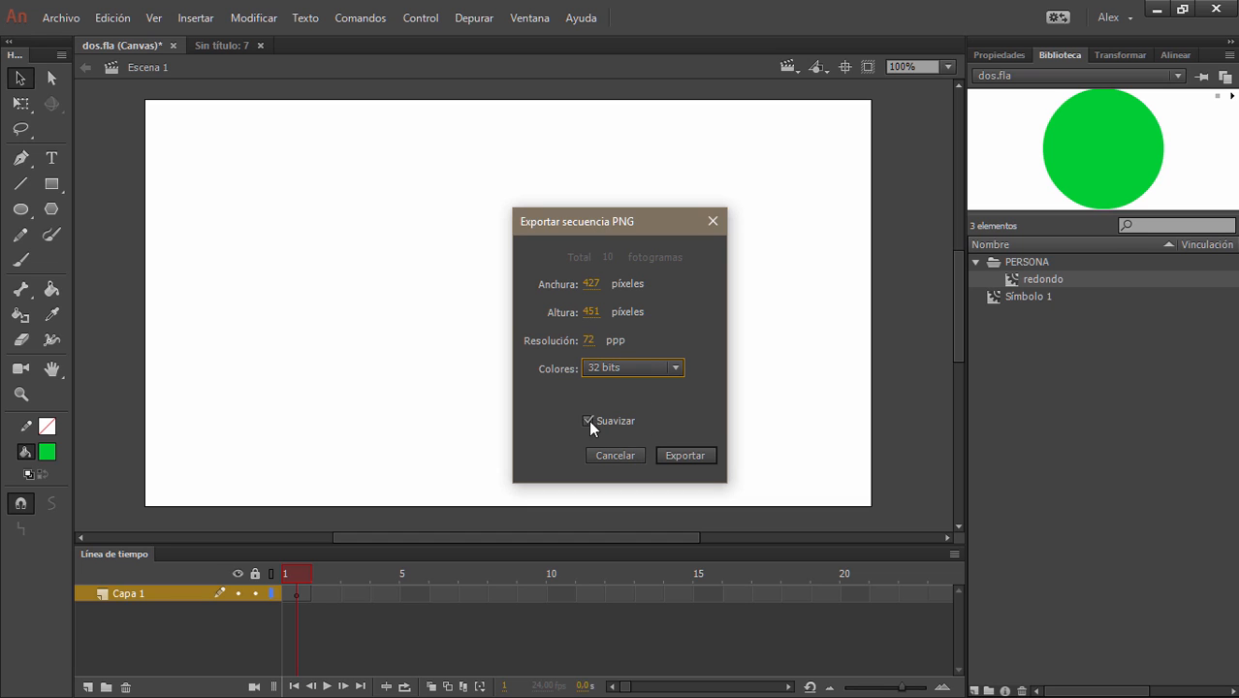
left_click(684, 455)
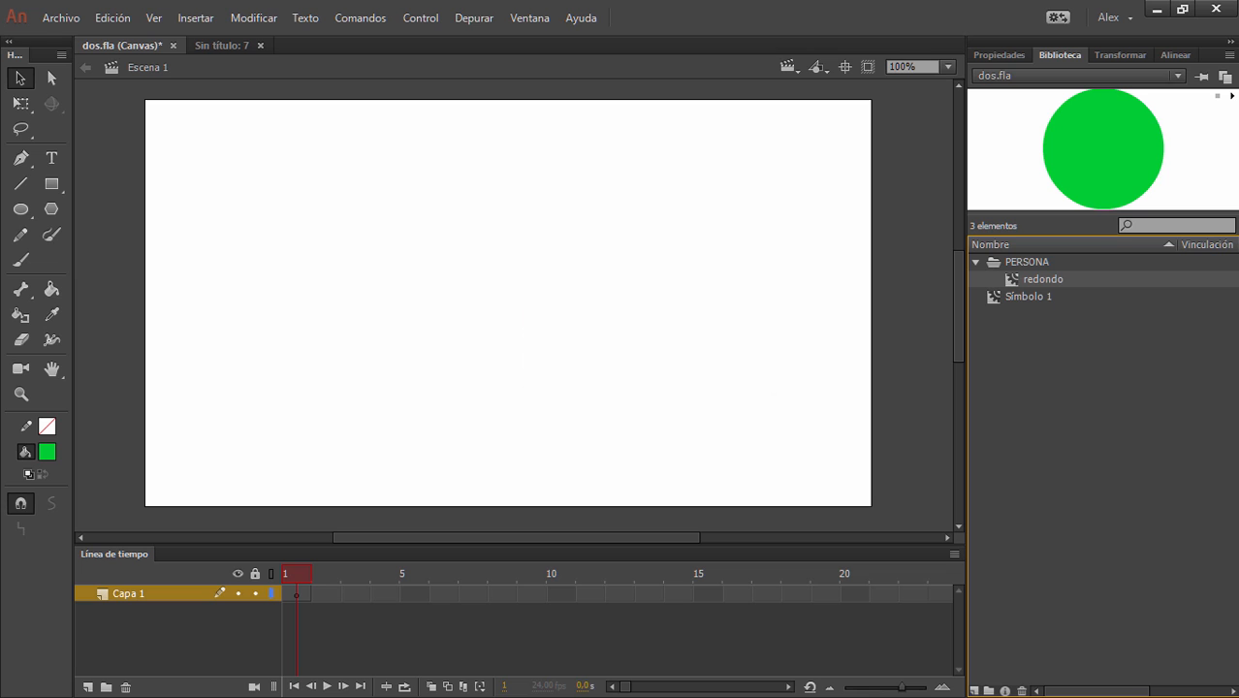
- Switch to the Windows desktop and move the exported redondo PNG files toward the middle of it
left_click(1156, 11)
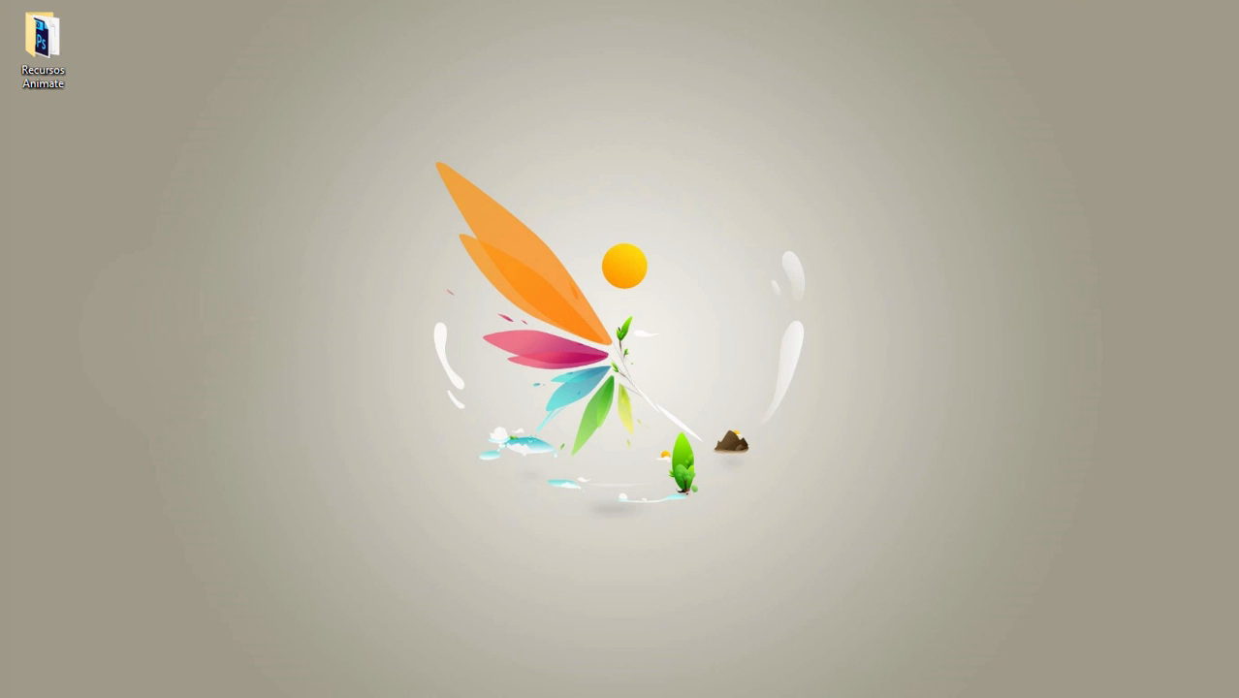
left_click_drag(0, 116, 658, 49)
left_click(811, 299)
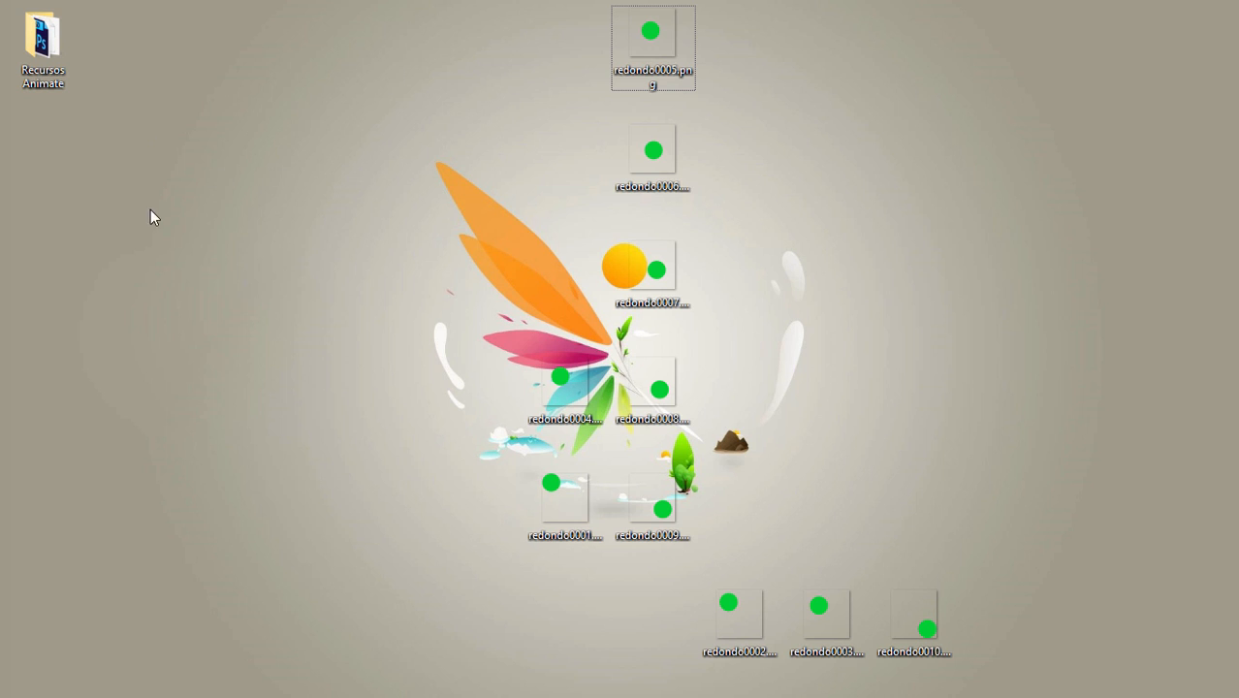
- Create a new folder named practica on the desktop
right_click(150, 139)
mouse_move(252, 350)
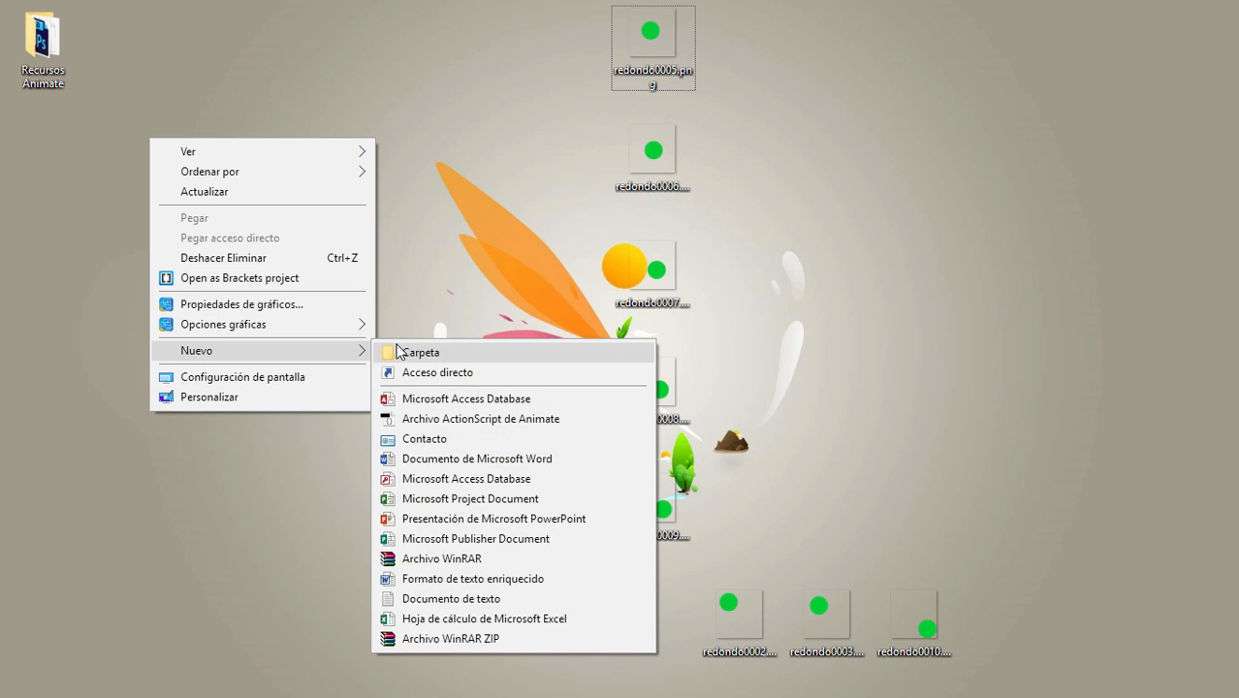
left_click(392, 351)
type("pac")
key("BackSpace")
key("BackSpace")
type("ractica")
key("Return")
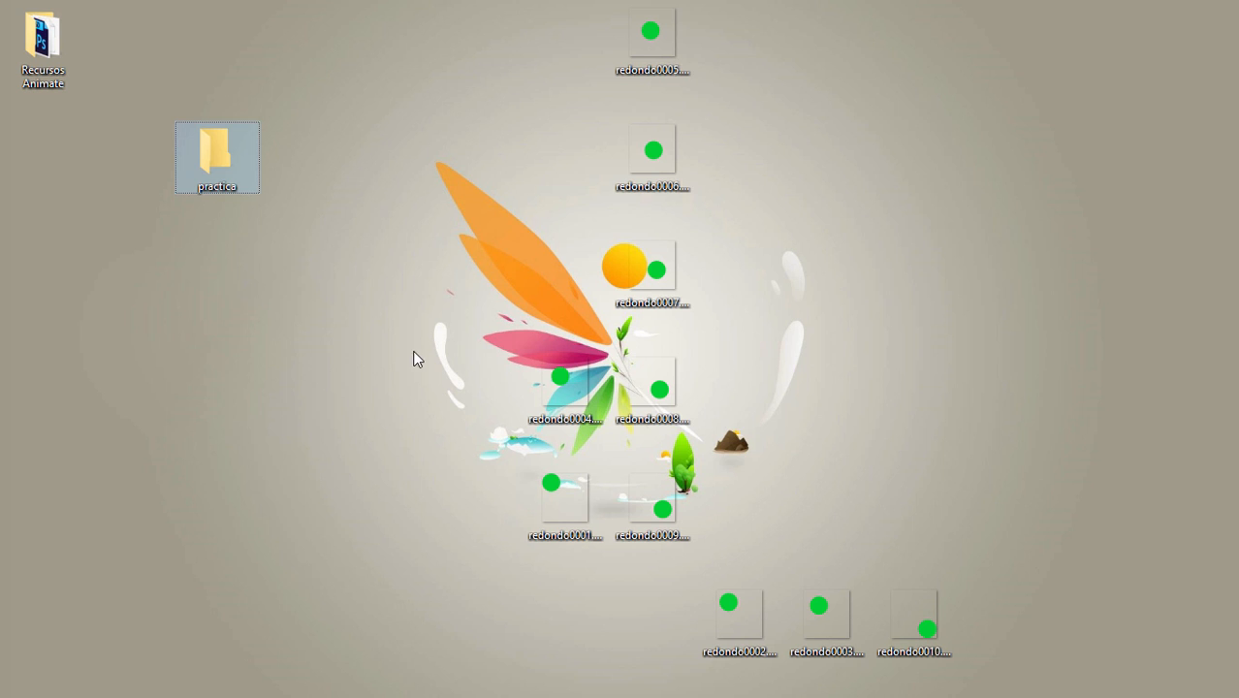
- Move all the redondo PNG files into the practica folder, and open the folder in a maximised window
left_click_drag(1004, 669, 116, 35)
double_click(116, 34)
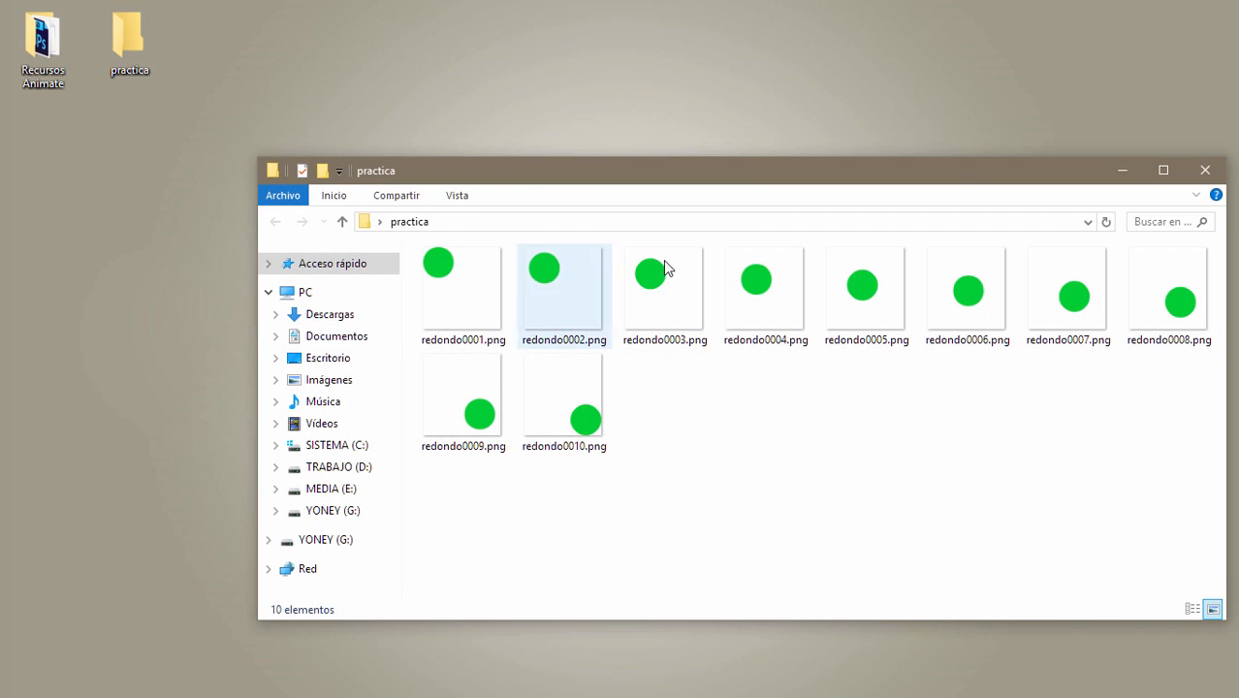
left_click(1163, 170)
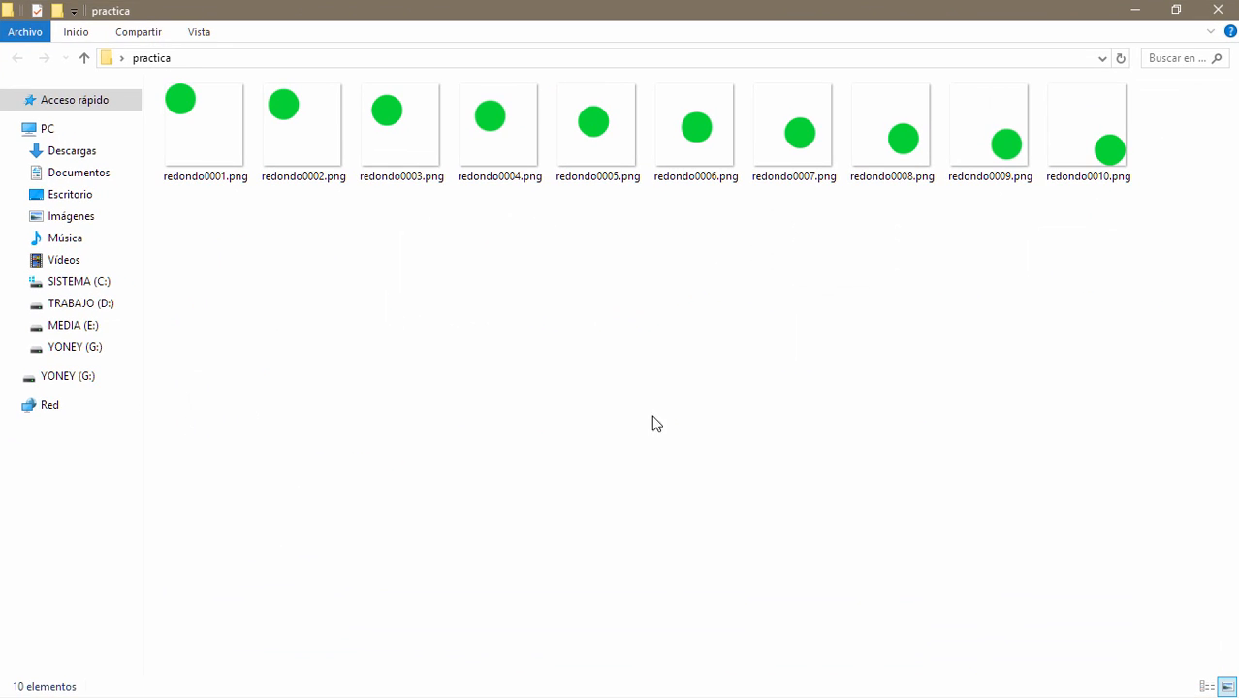
- Examine the exported frames from redondo0001.png to redondo0010.png in the practica folder to compare the circle's position
left_click(221, 191)
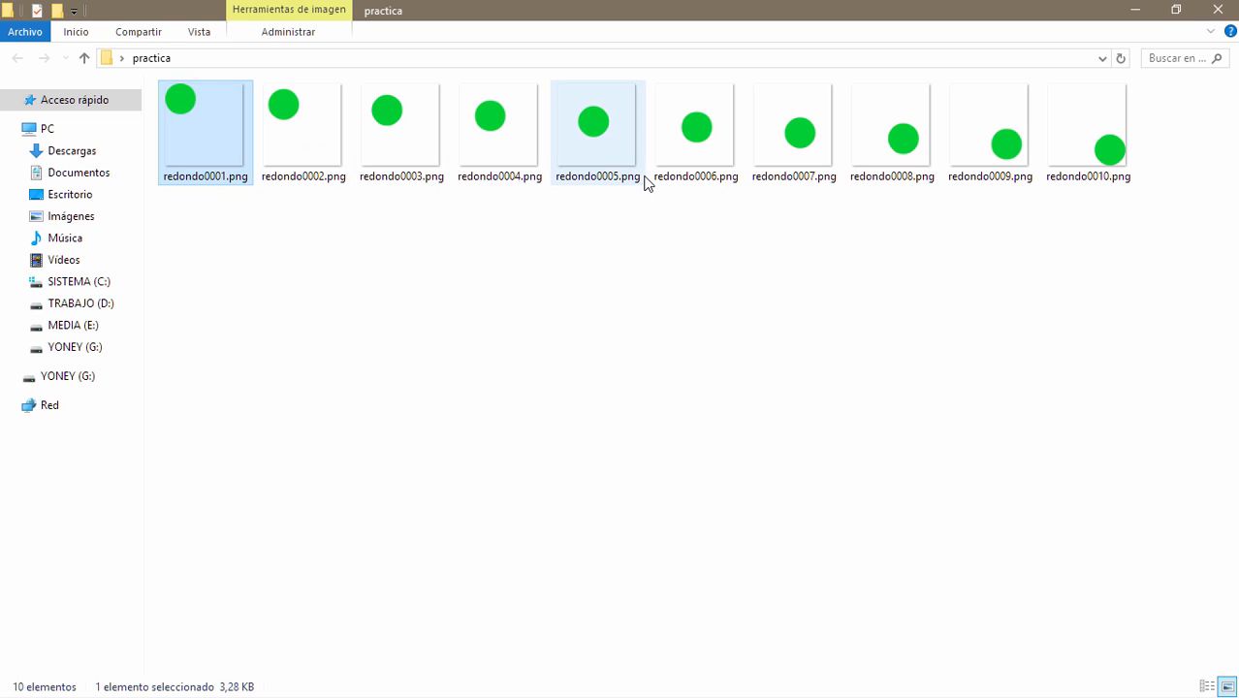
left_click_drag(1136, 270, 208, 121)
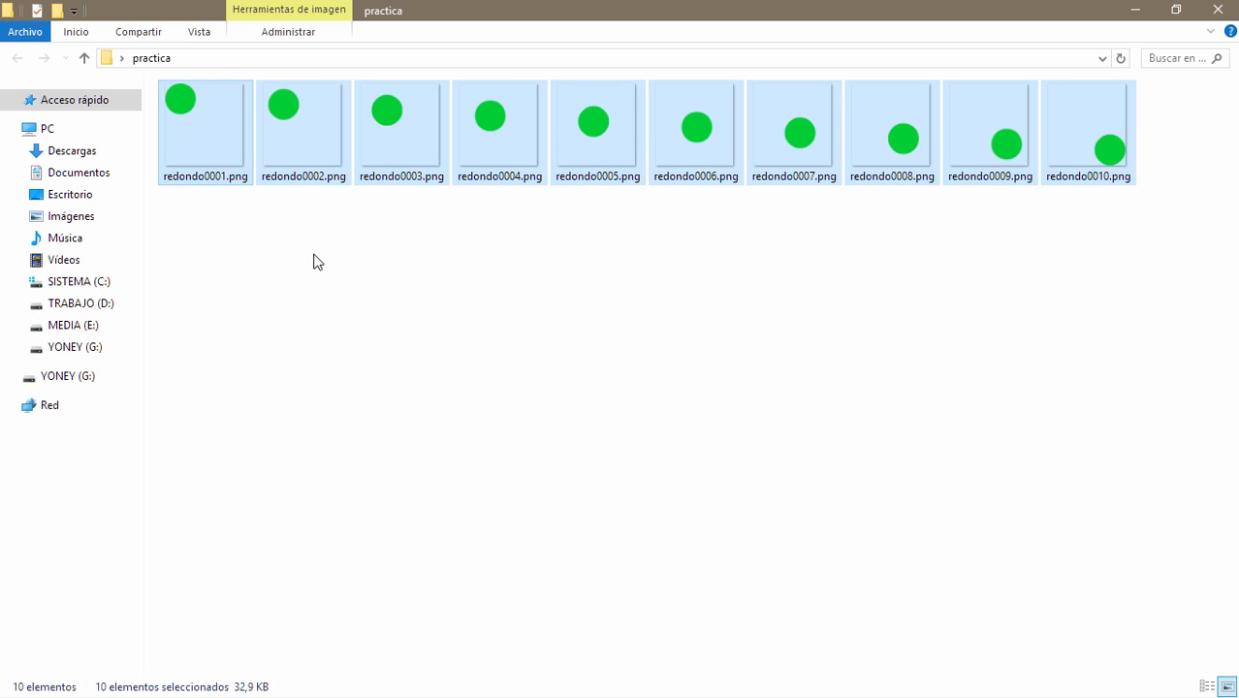
left_click(321, 266)
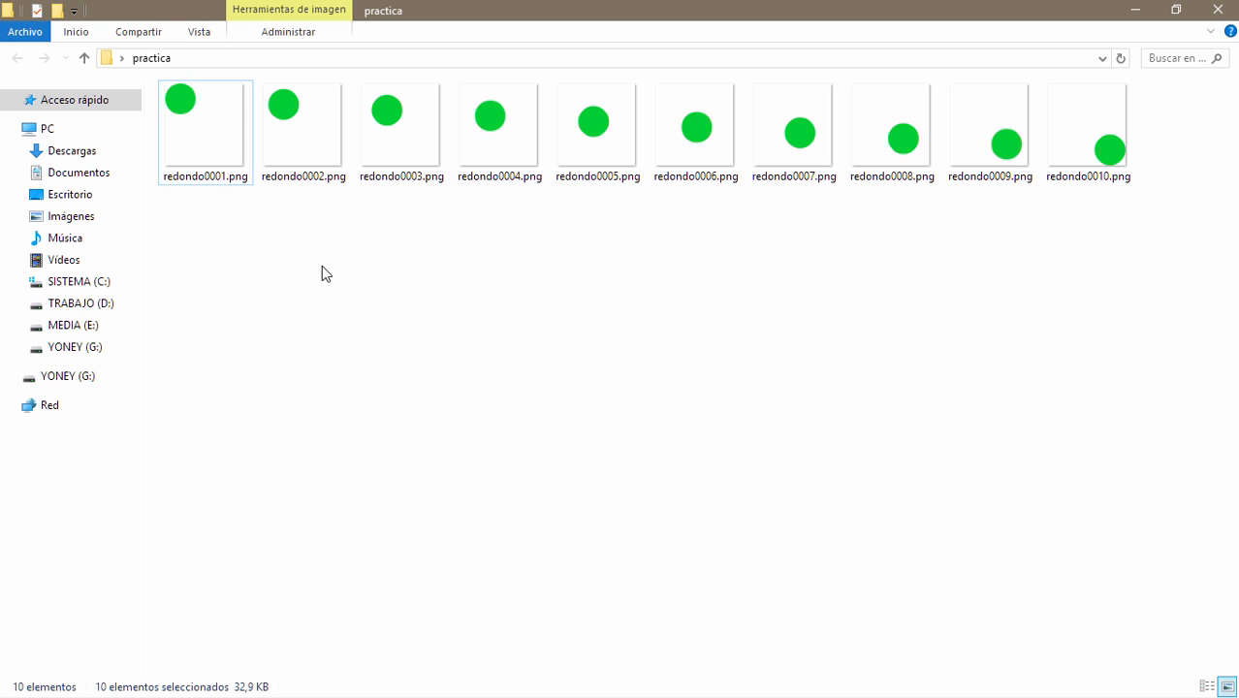
left_click(189, 92)
left_click(292, 105)
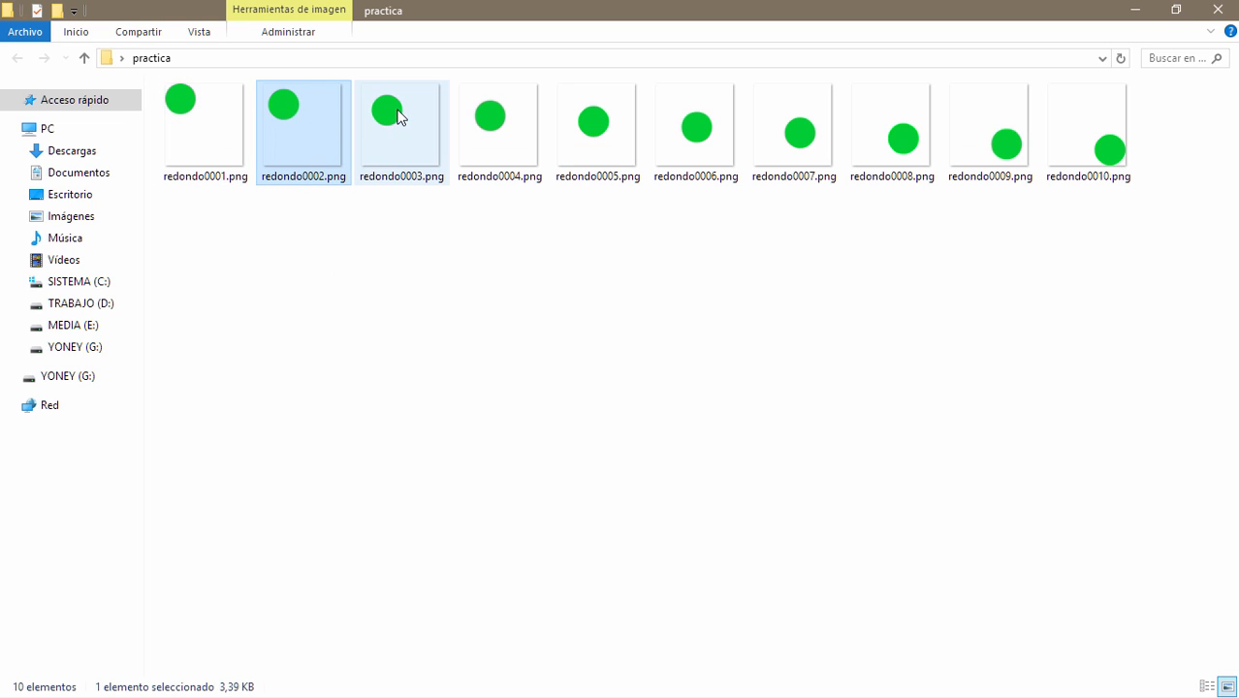
left_click(808, 137)
left_click(880, 138)
left_click(979, 144)
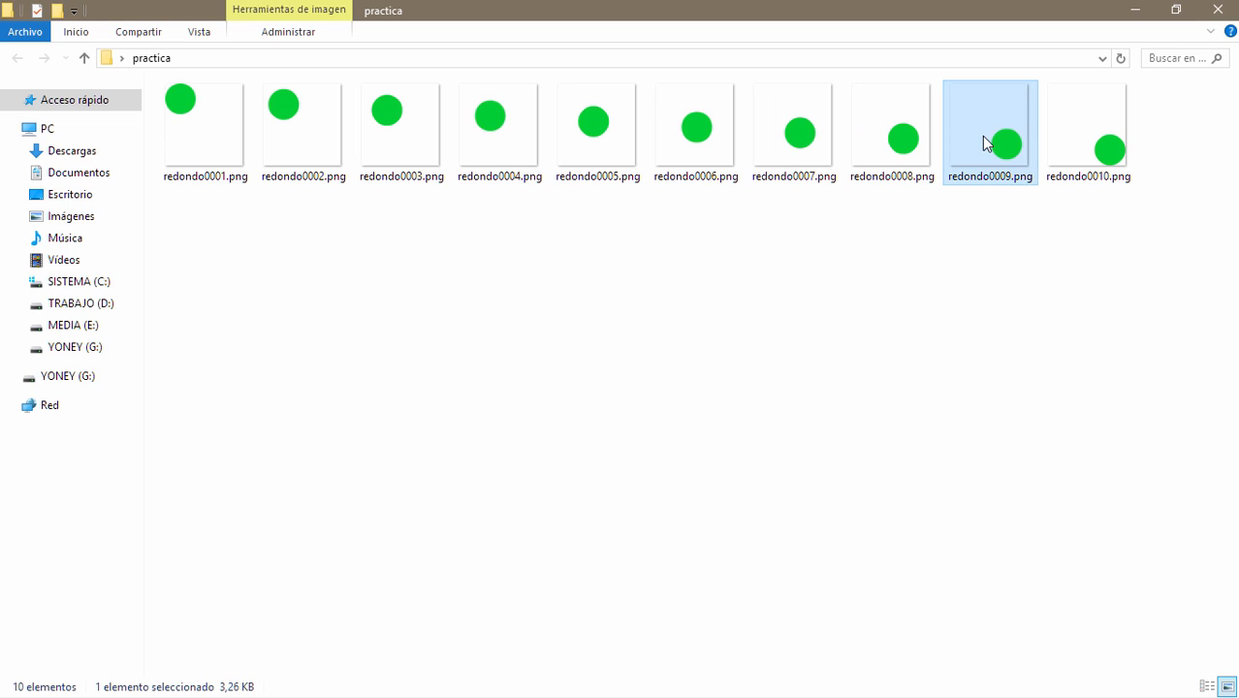
left_click(1054, 145)
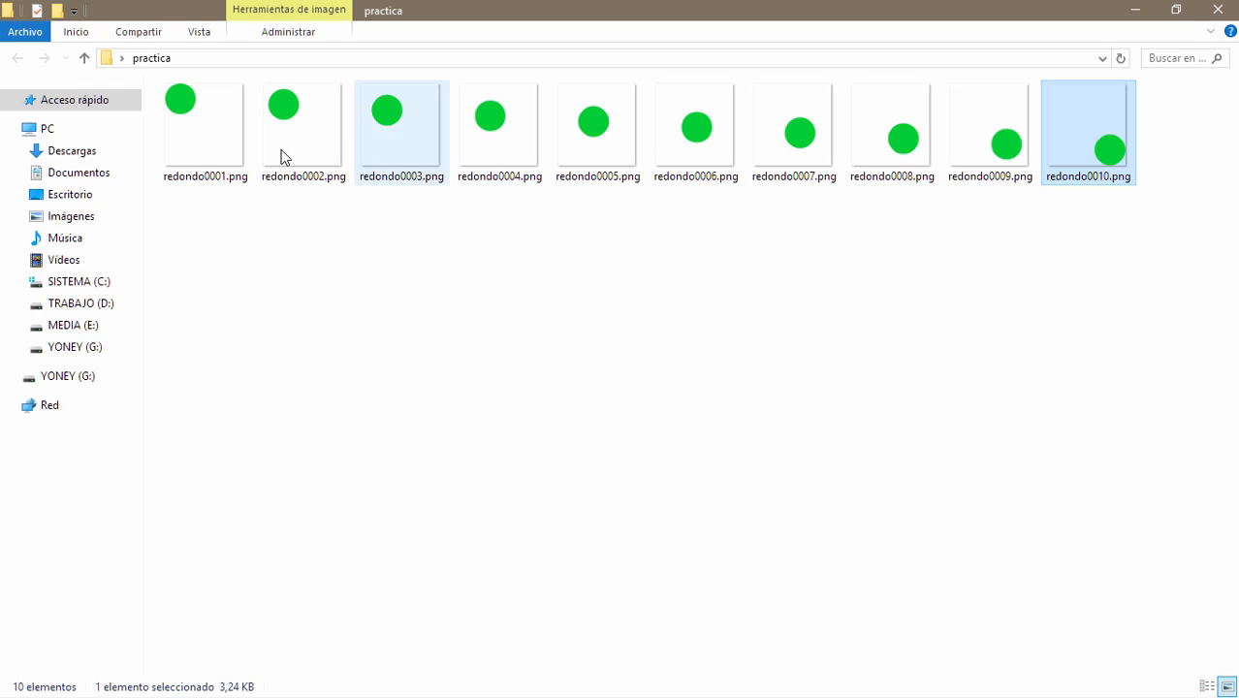
- Switch back to Animate, open sprite sheet generation for the redondo symbol and preview its animation
left_click(1135, 12)
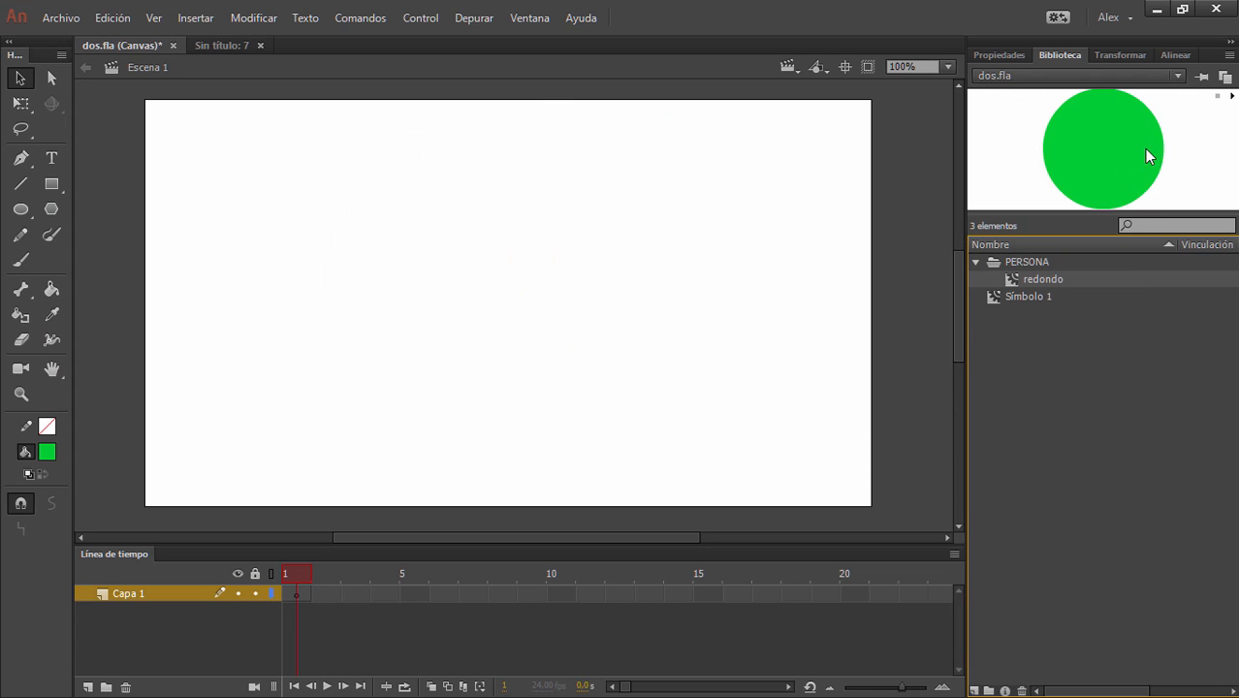
right_click(1029, 278)
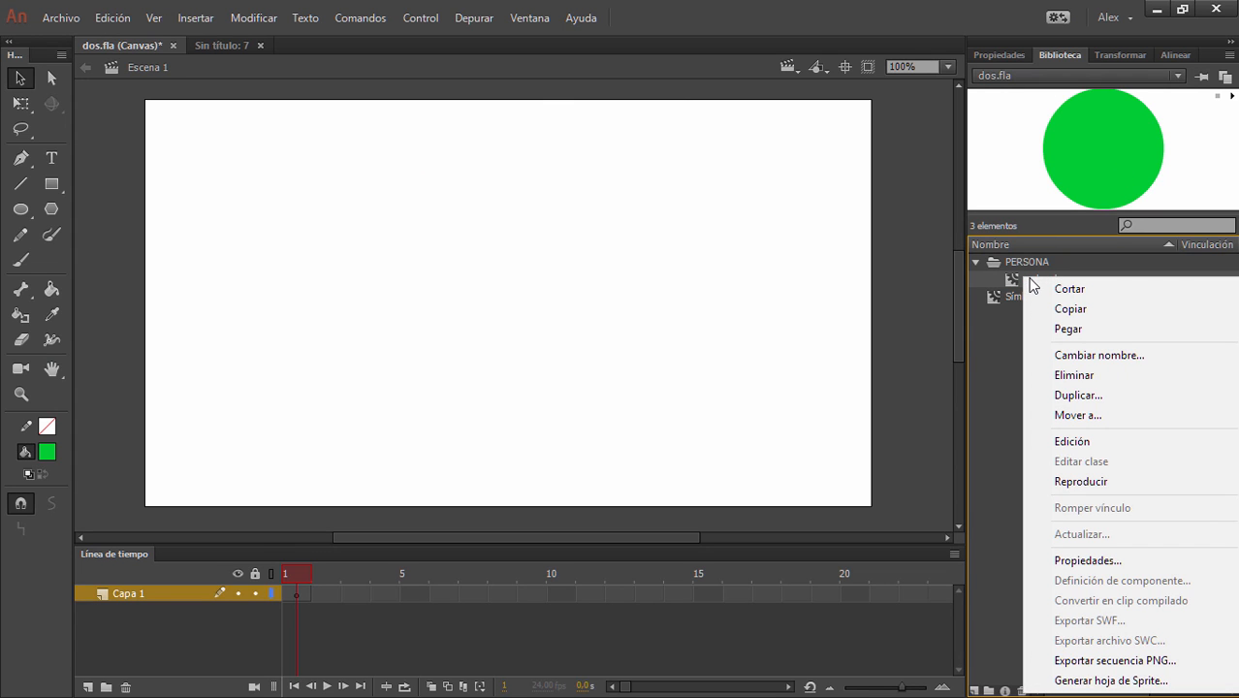
left_click(1108, 682)
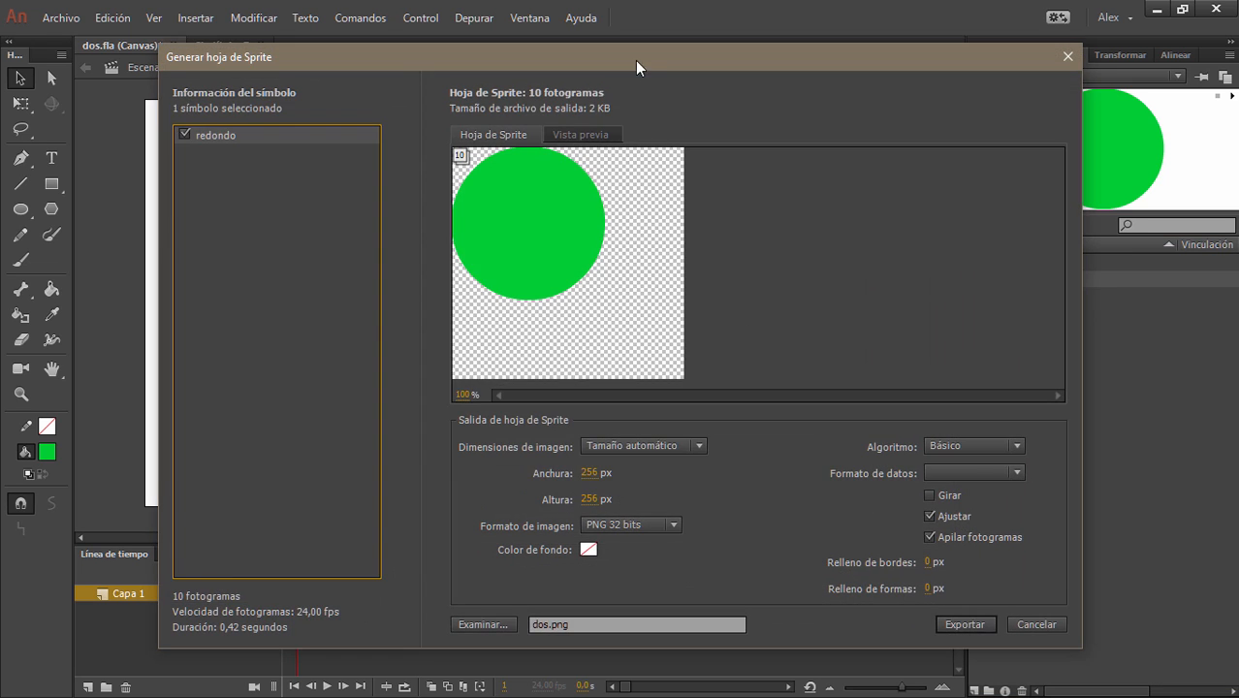
left_click_drag(635, 60, 567, 20)
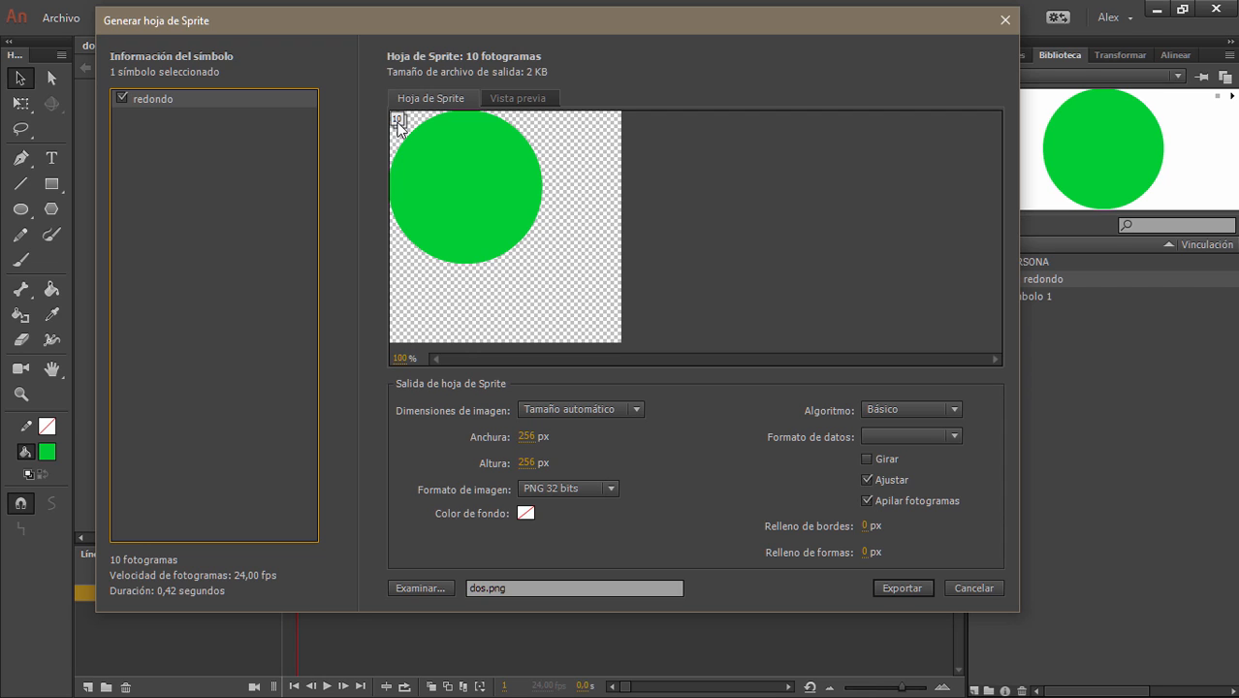
left_click(520, 97)
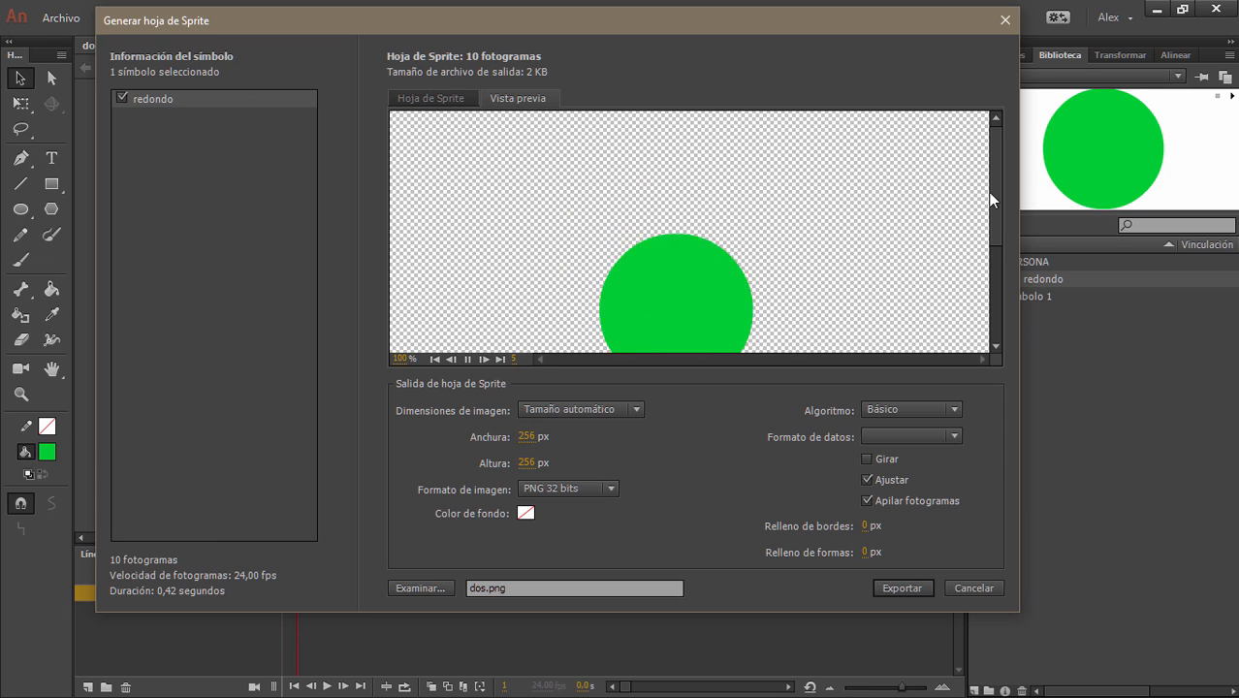
left_click(411, 100)
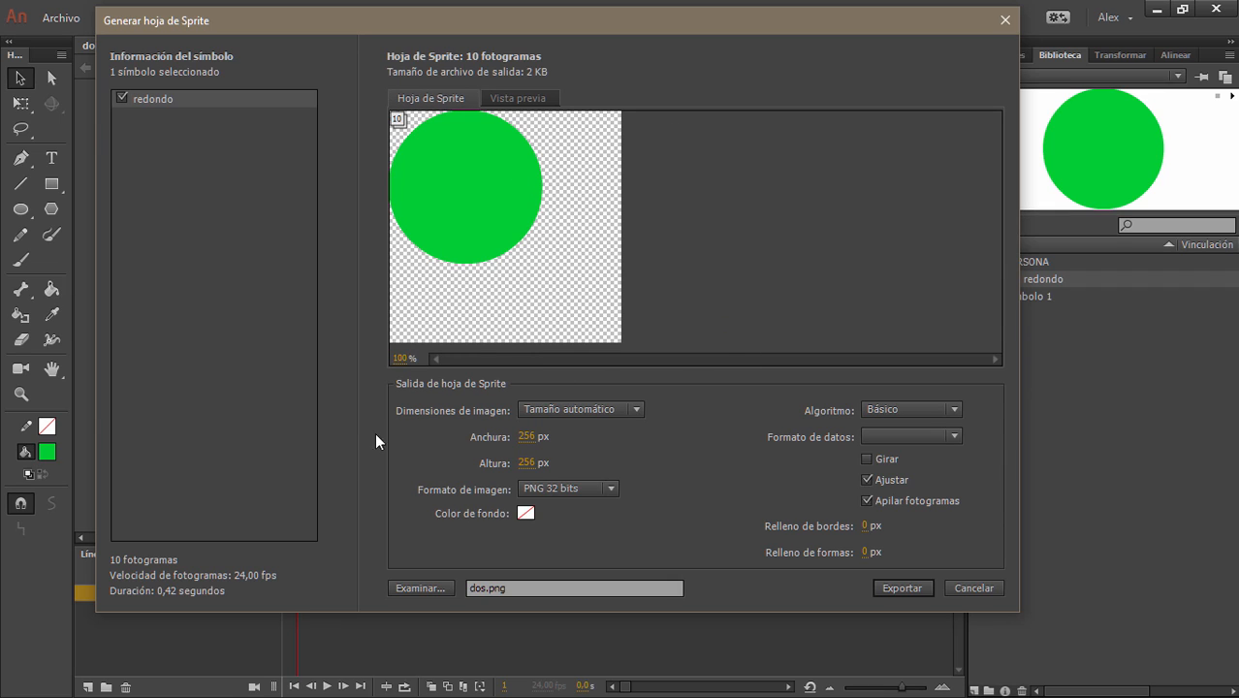
- Export the sprite sheet as dos.png with no background colour and the Básico algorithm
left_click(526, 513)
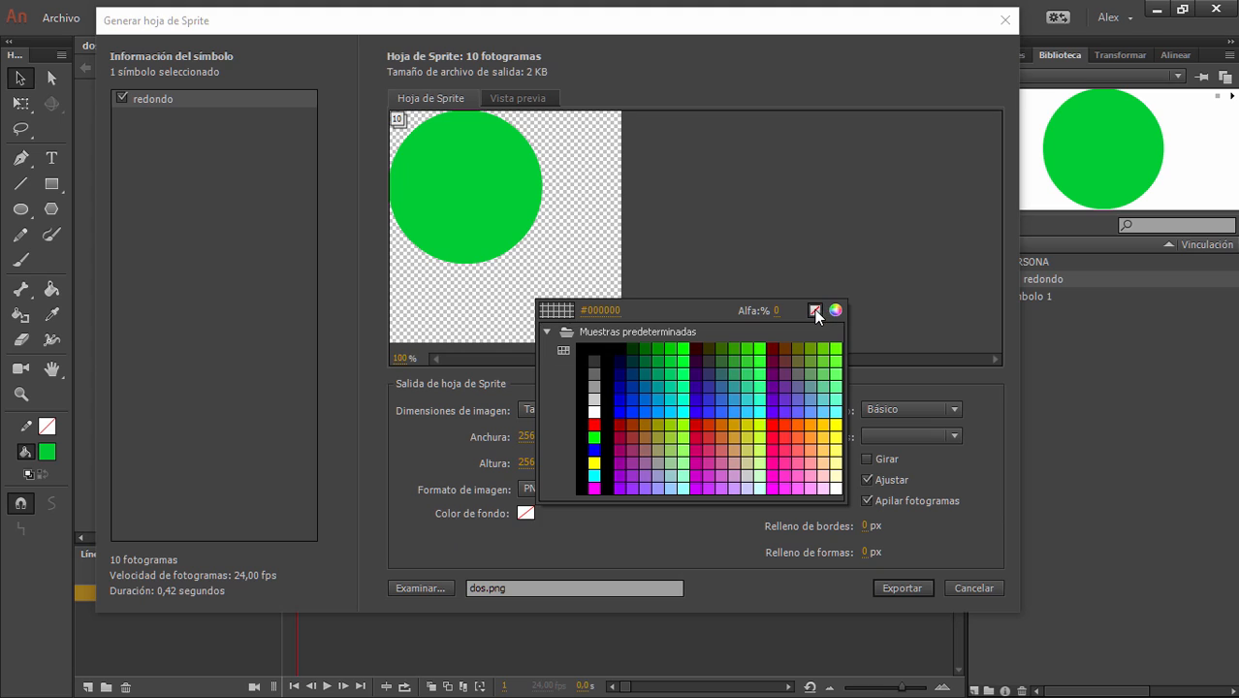
left_click(814, 310)
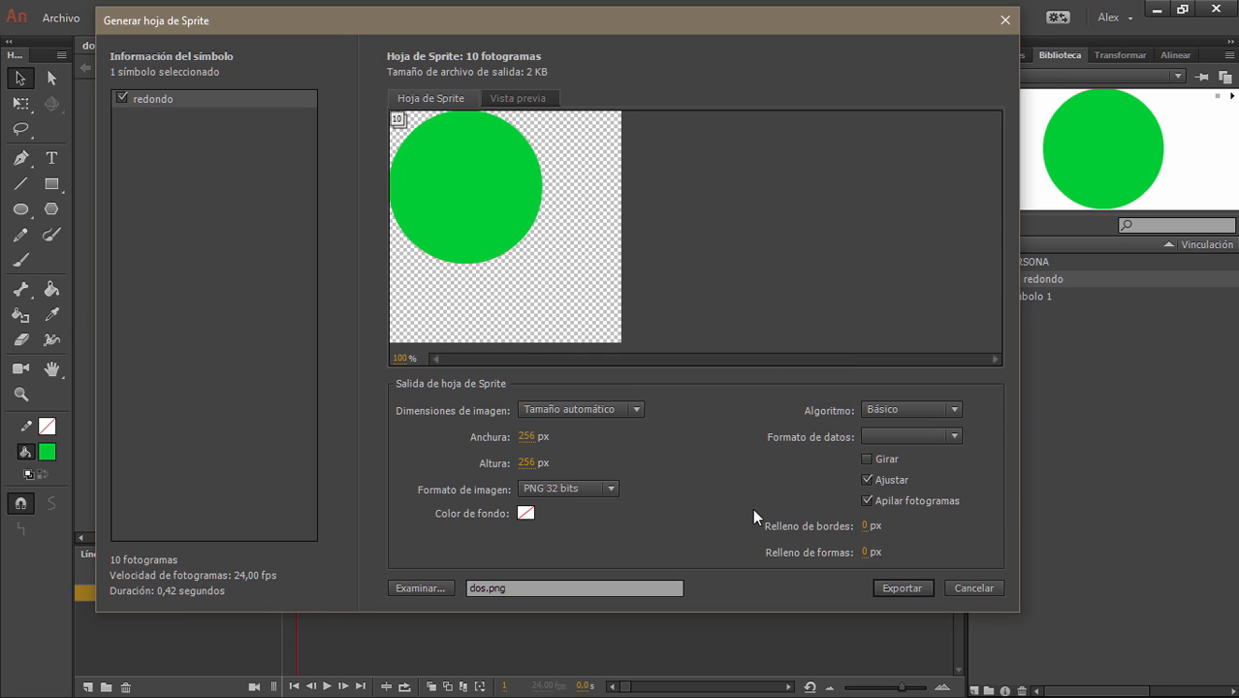
left_click(955, 410)
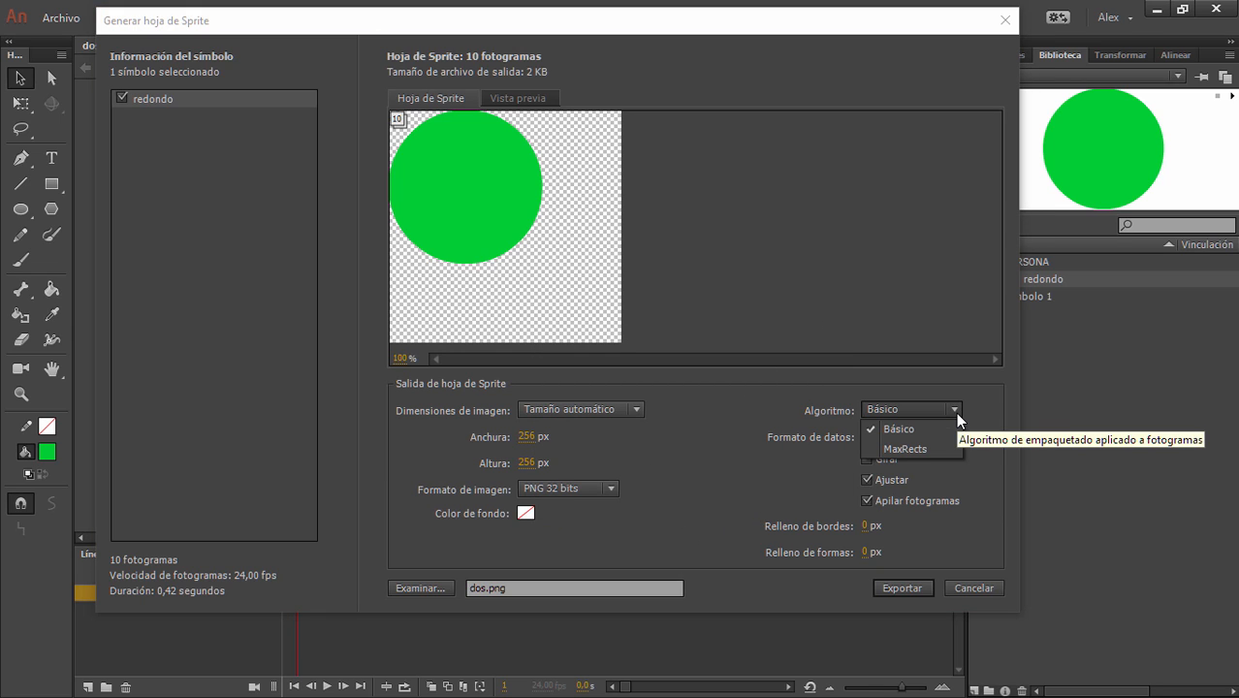
left_click(916, 428)
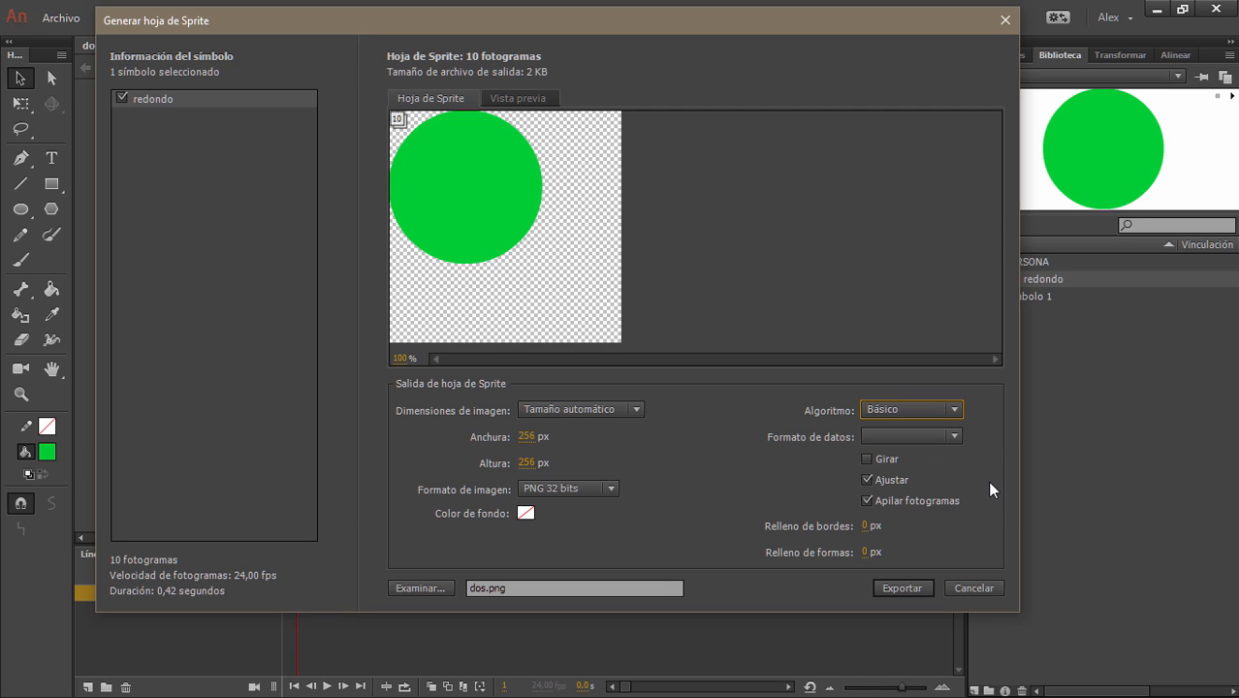
left_click(906, 586)
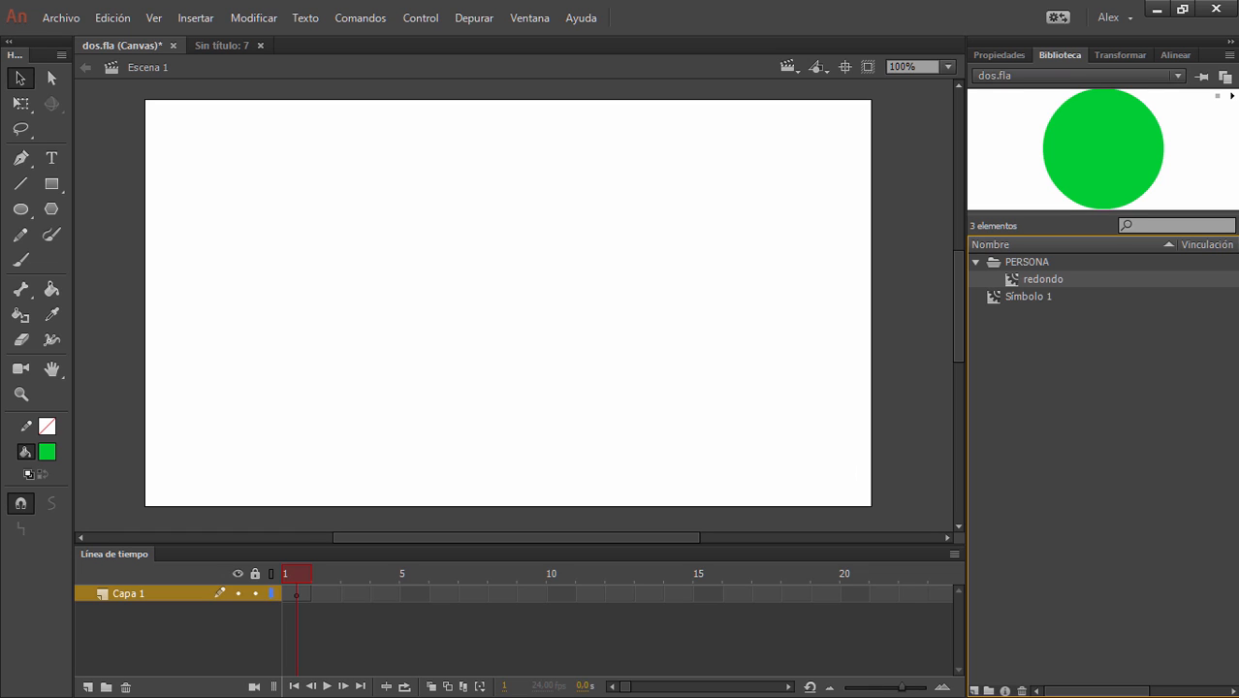
- Reopen sprite sheet generation for the redondo symbol and turn off Apilar fotogramas and Ajustar
right_click(1035, 281)
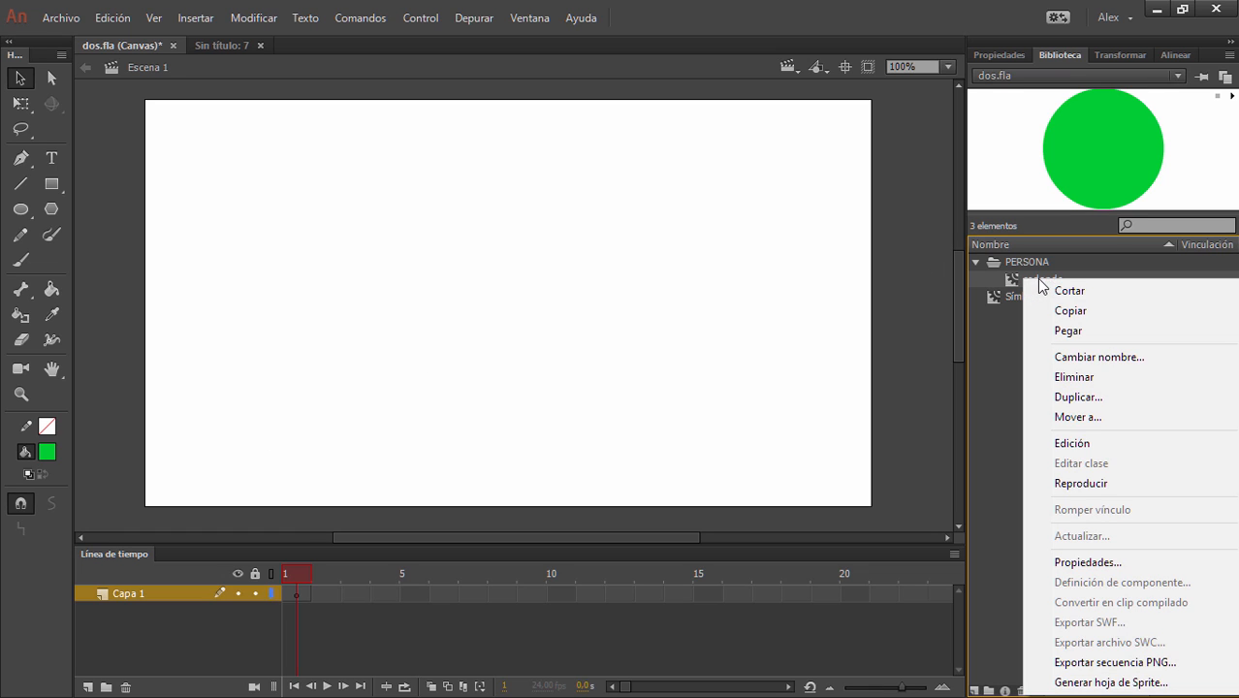
left_click(1125, 683)
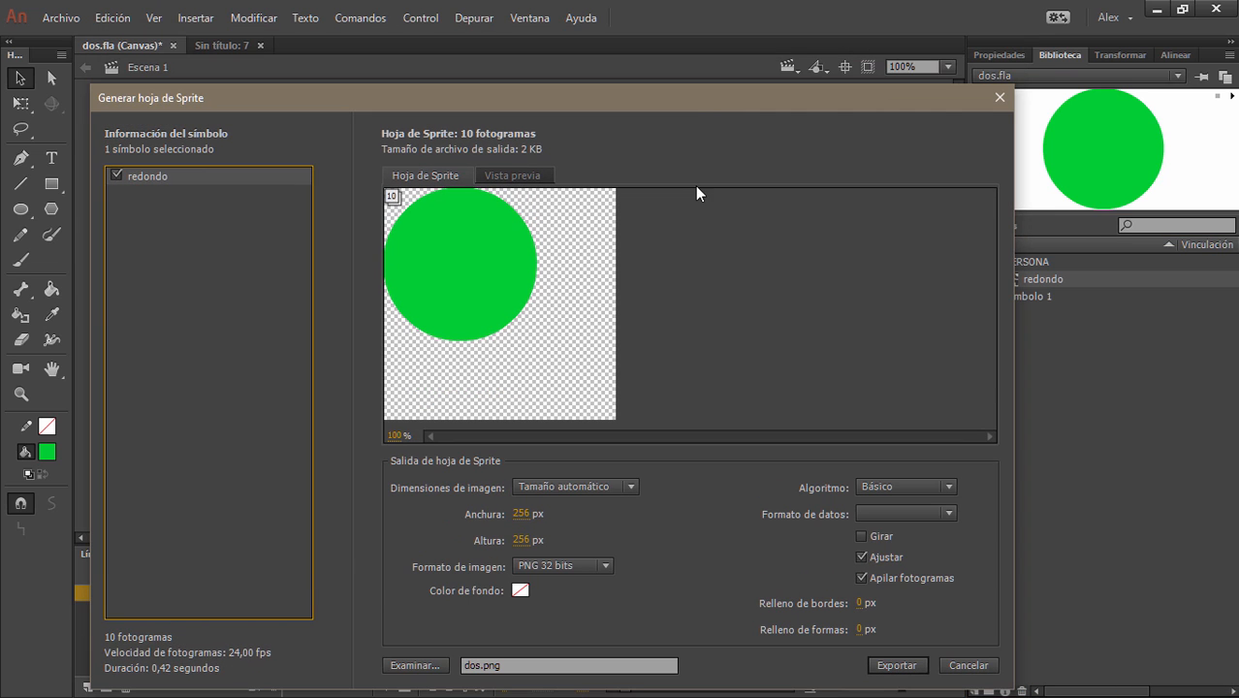
left_click_drag(694, 109, 699, 61)
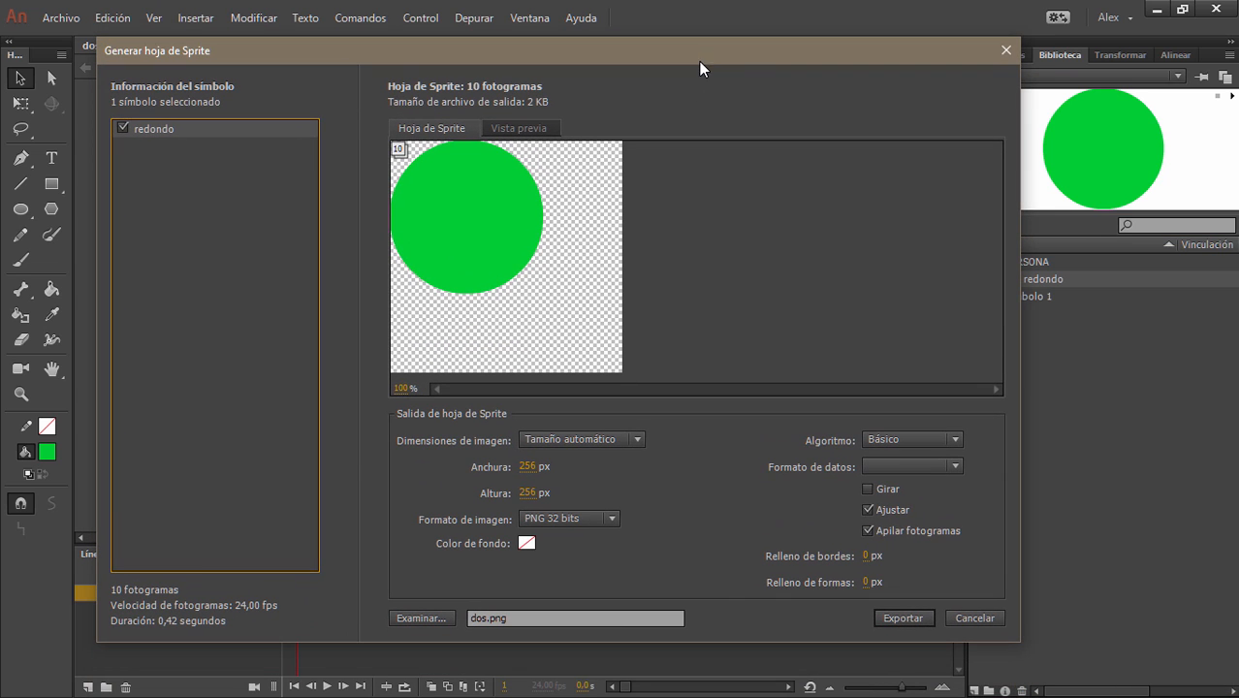
left_click(868, 531)
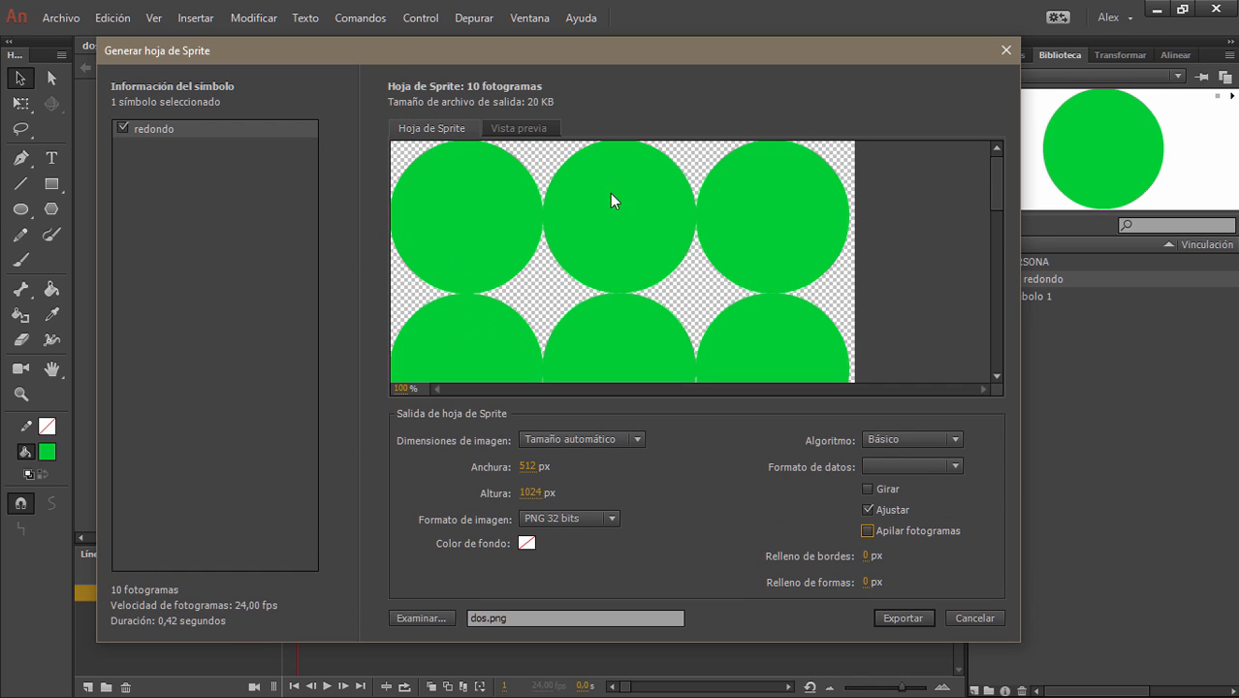
left_click_drag(991, 210, 996, 153)
left_click(869, 510)
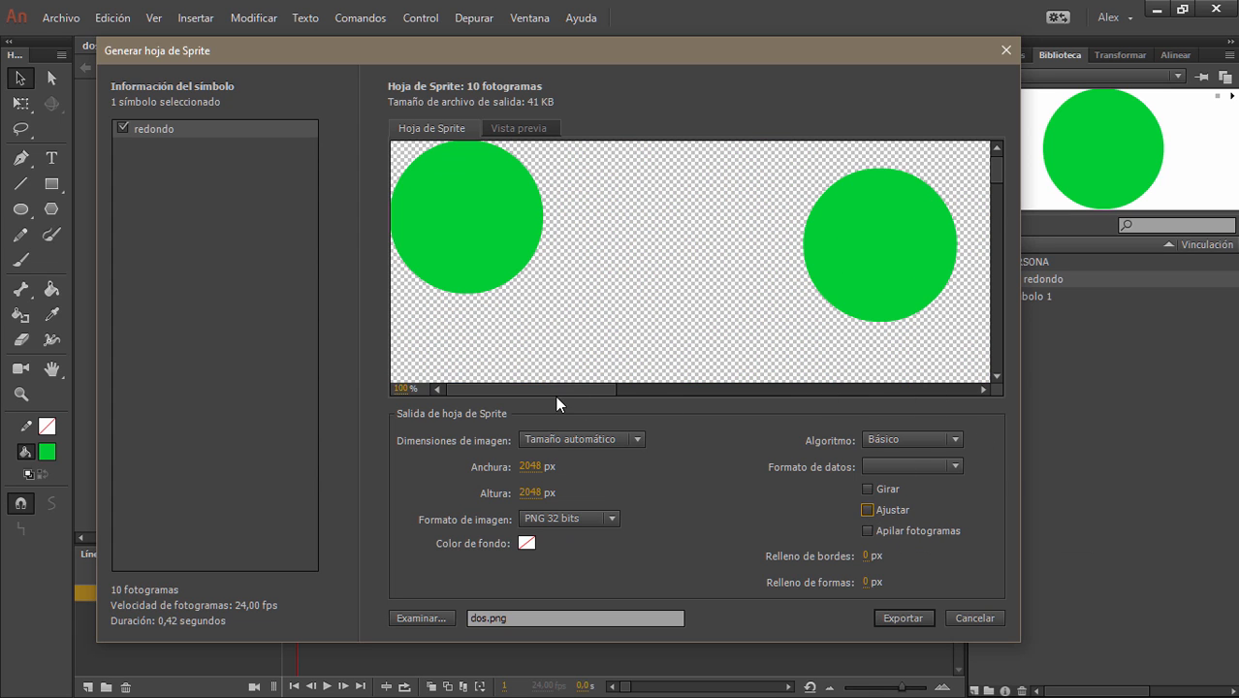
left_click_drag(560, 388, 433, 393)
- Export the sprite sheet as dos.png into a new folder named 01 inside the practica folder
left_click(434, 618)
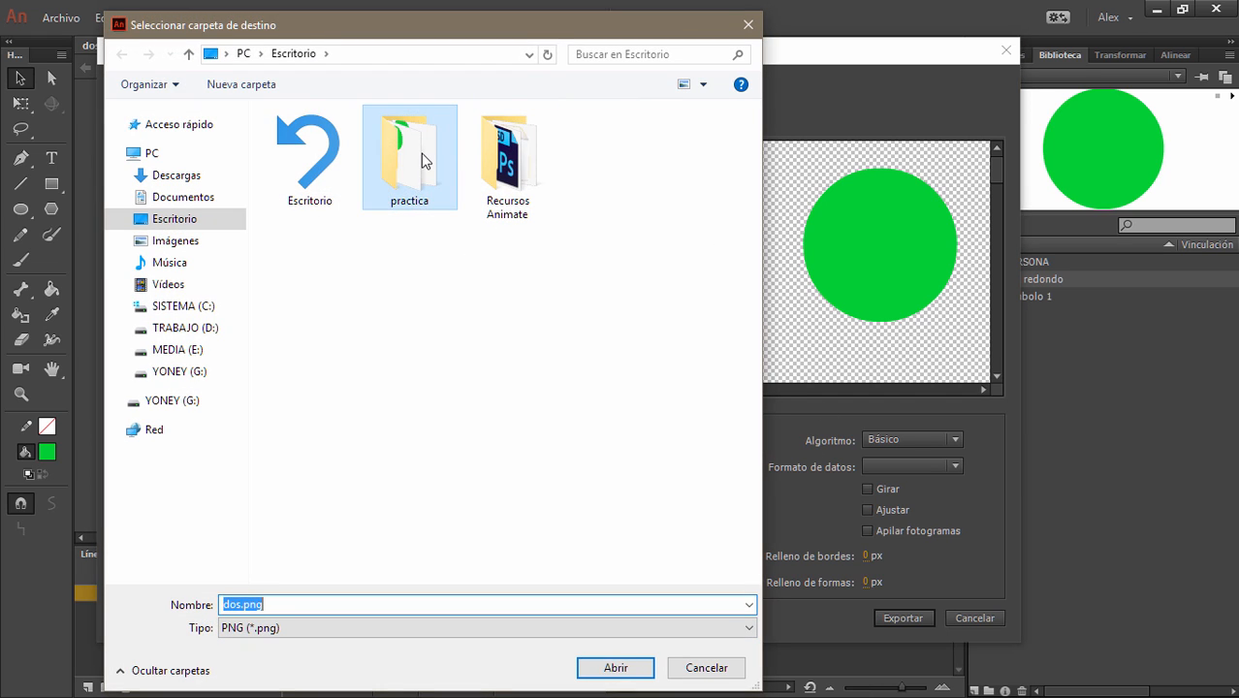
double_click(423, 160)
left_click(290, 604)
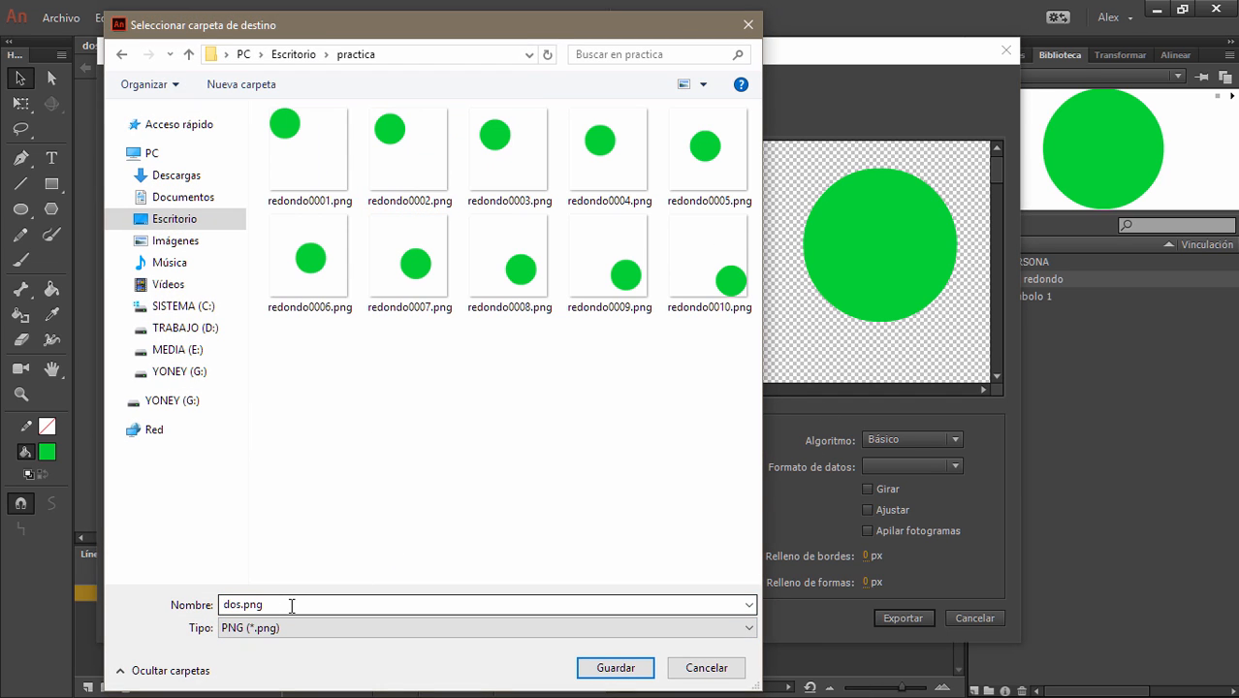
left_click(241, 84)
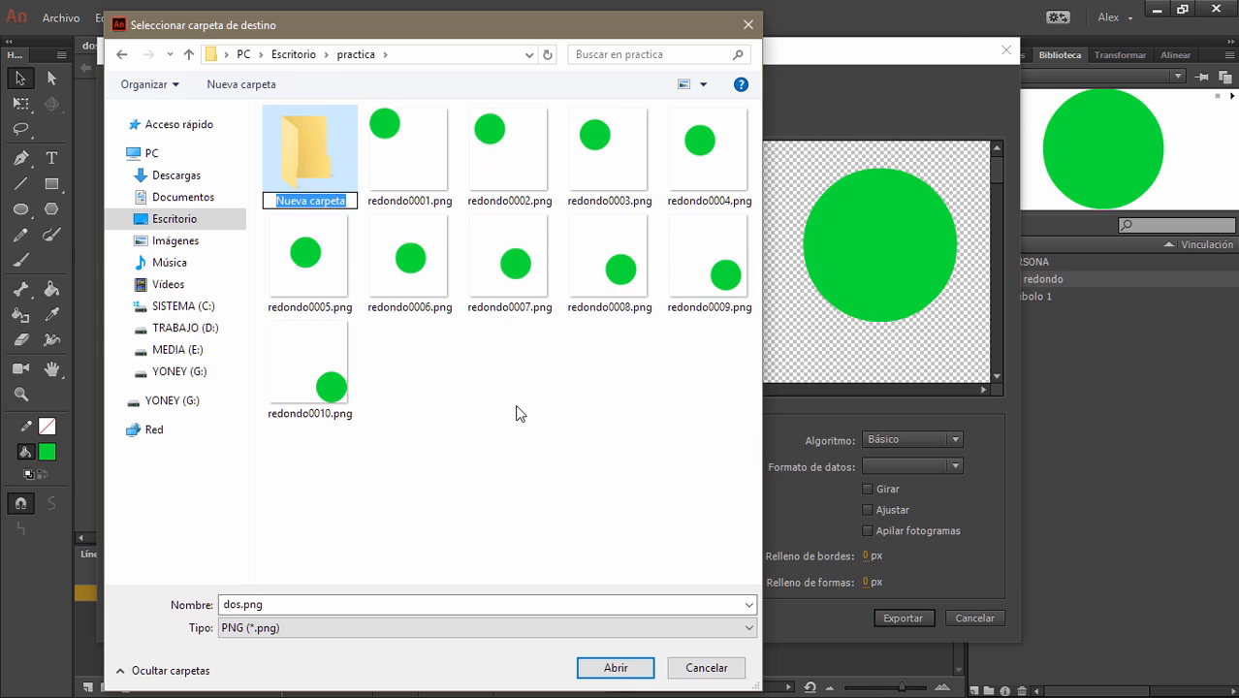
type("01")
key("Return")
key("Return")
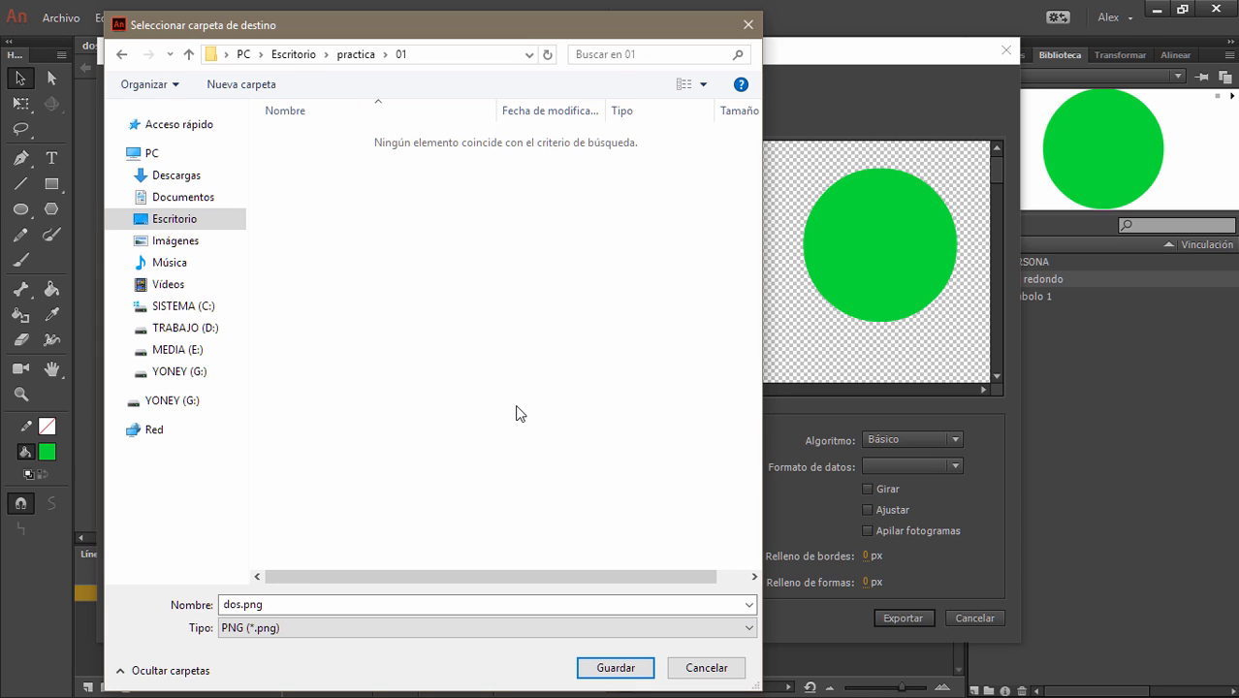
left_click(608, 667)
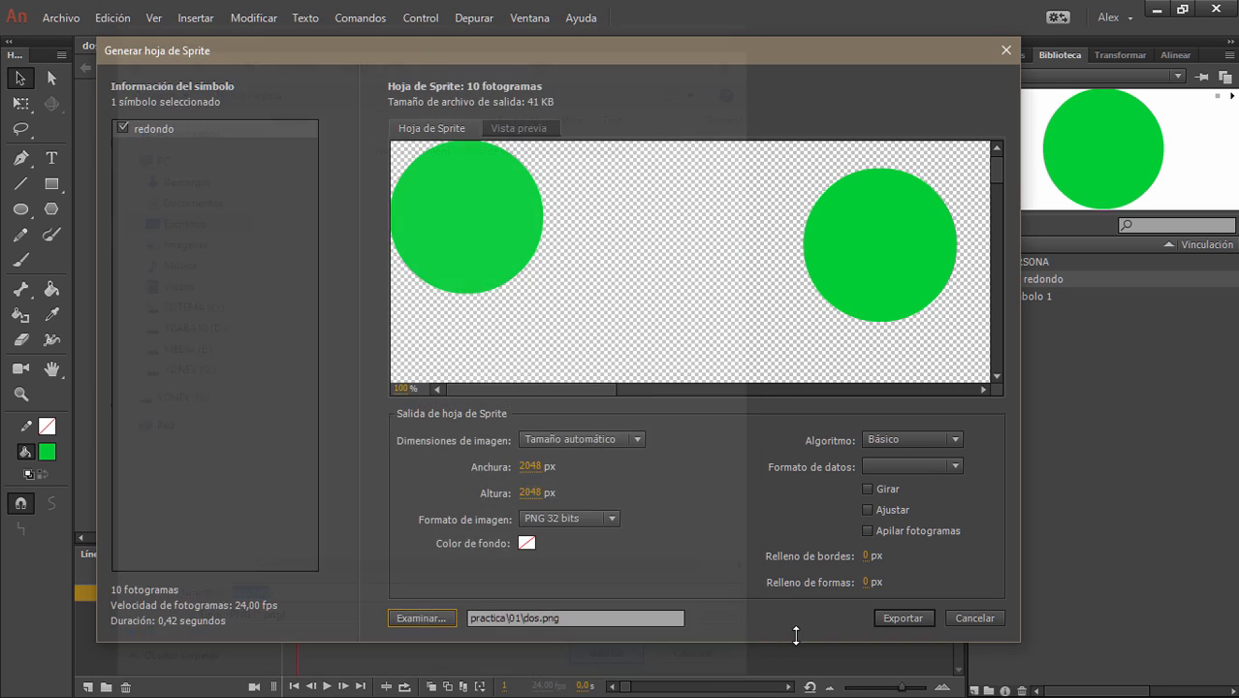
left_click(910, 617)
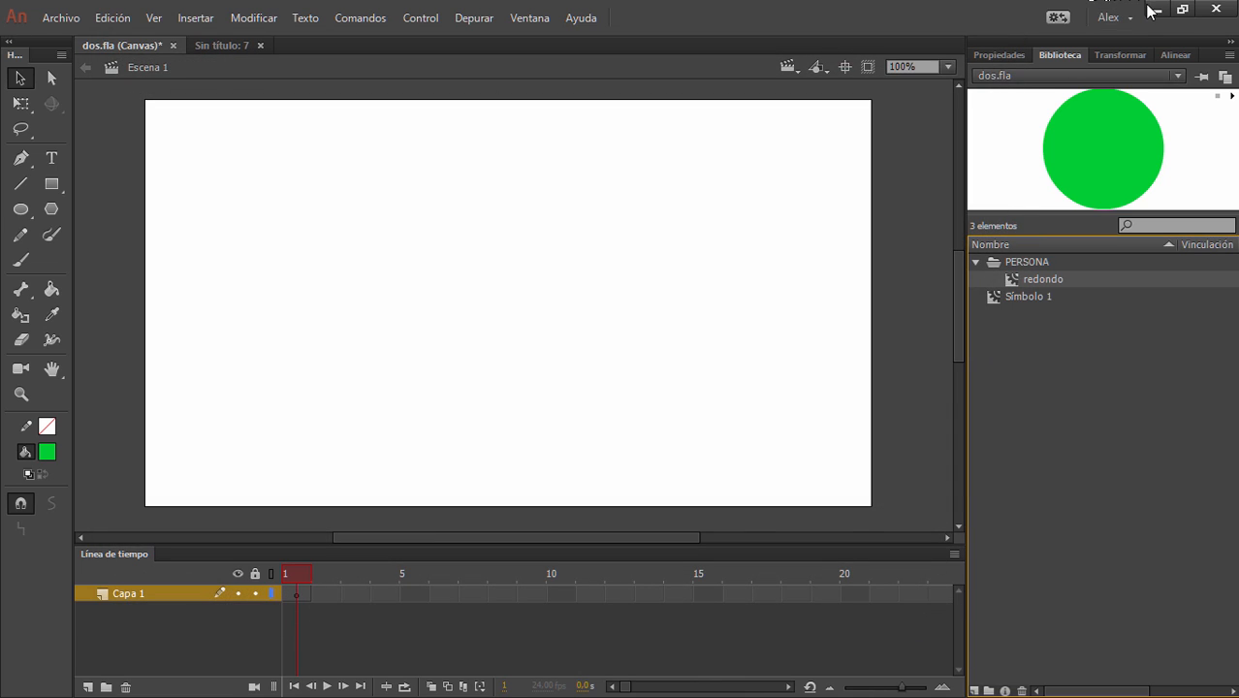
- Switch to the desktop, view dos.png from the practica\01 folder maximised in Fotos, and close the image
left_click(1155, 9)
double_click(120, 37)
left_click(464, 289)
double_click(465, 289)
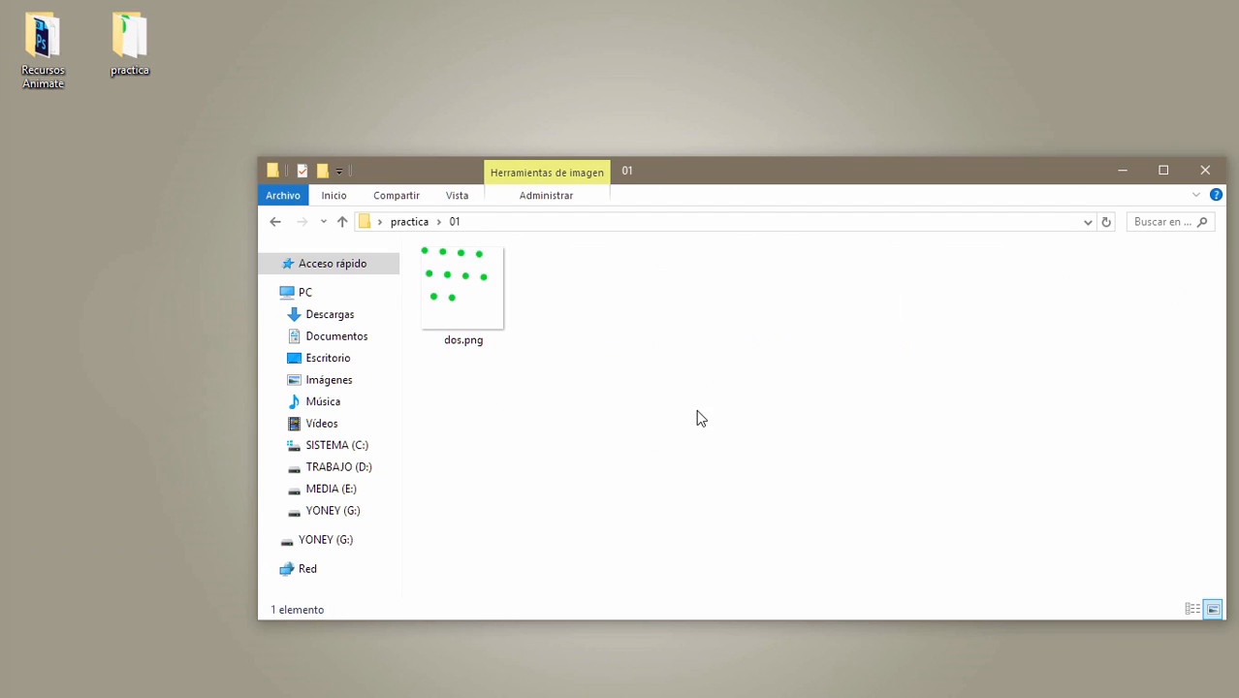
left_click(465, 279)
key("alt+Tab")
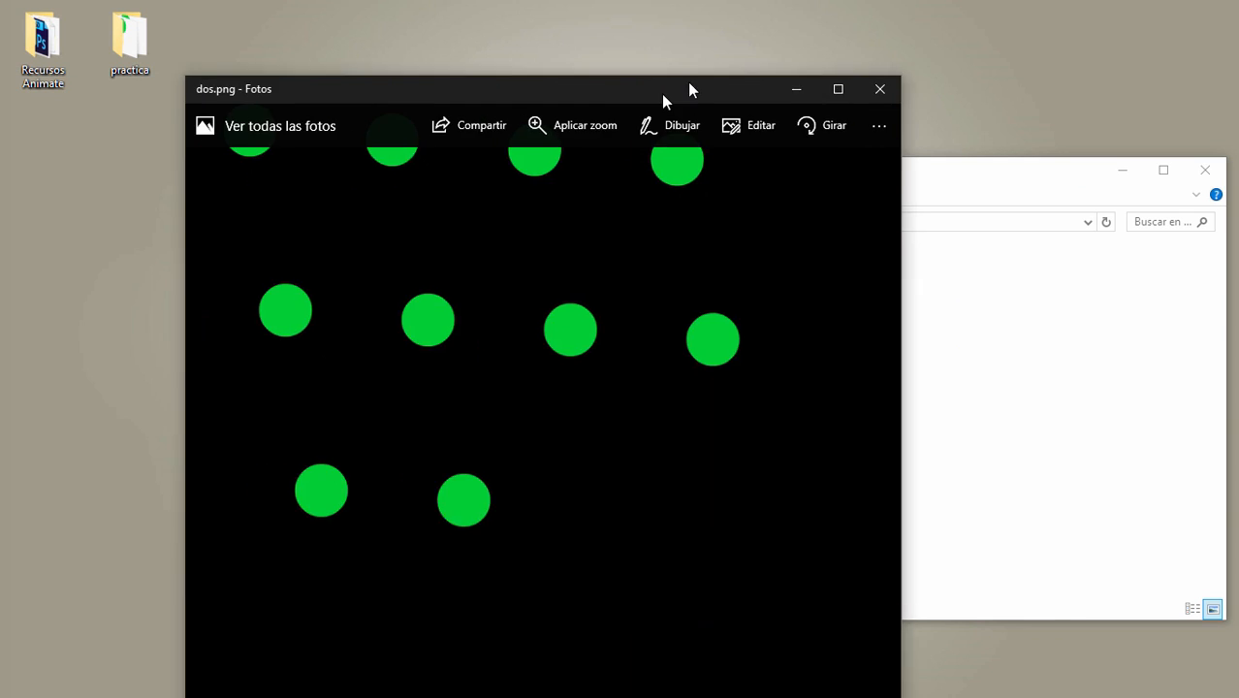
left_click_drag(691, 88, 807, 21)
double_click(807, 22)
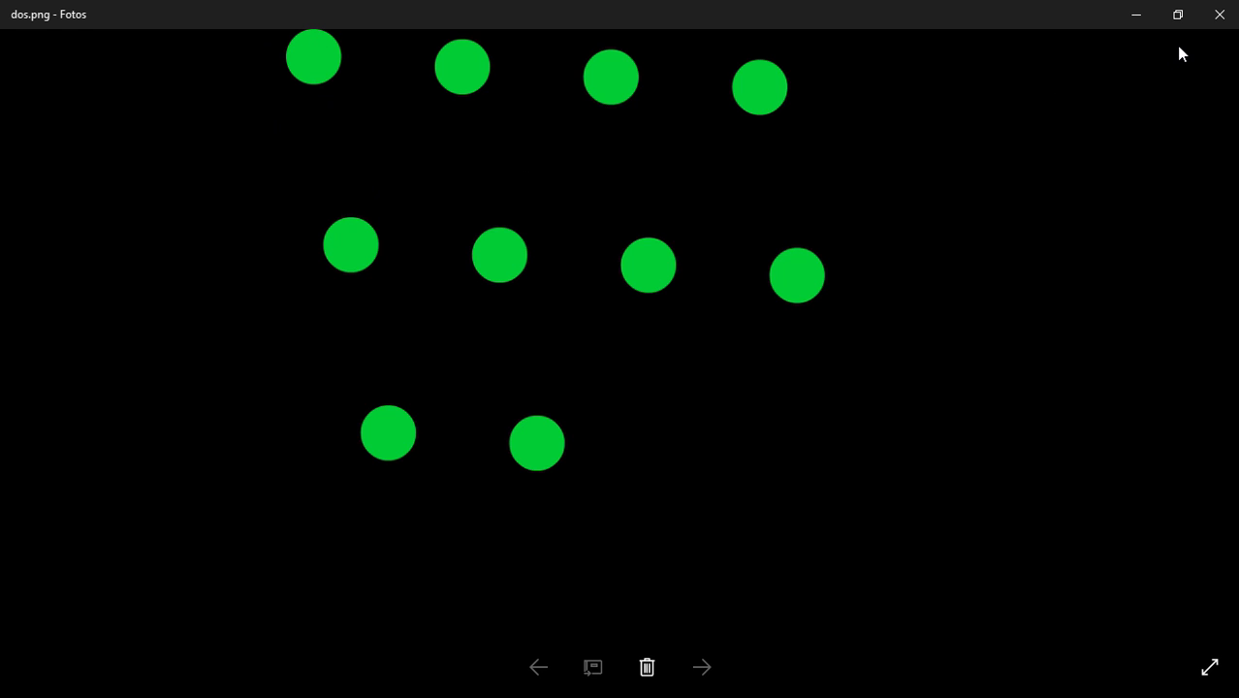
left_click(1213, 16)
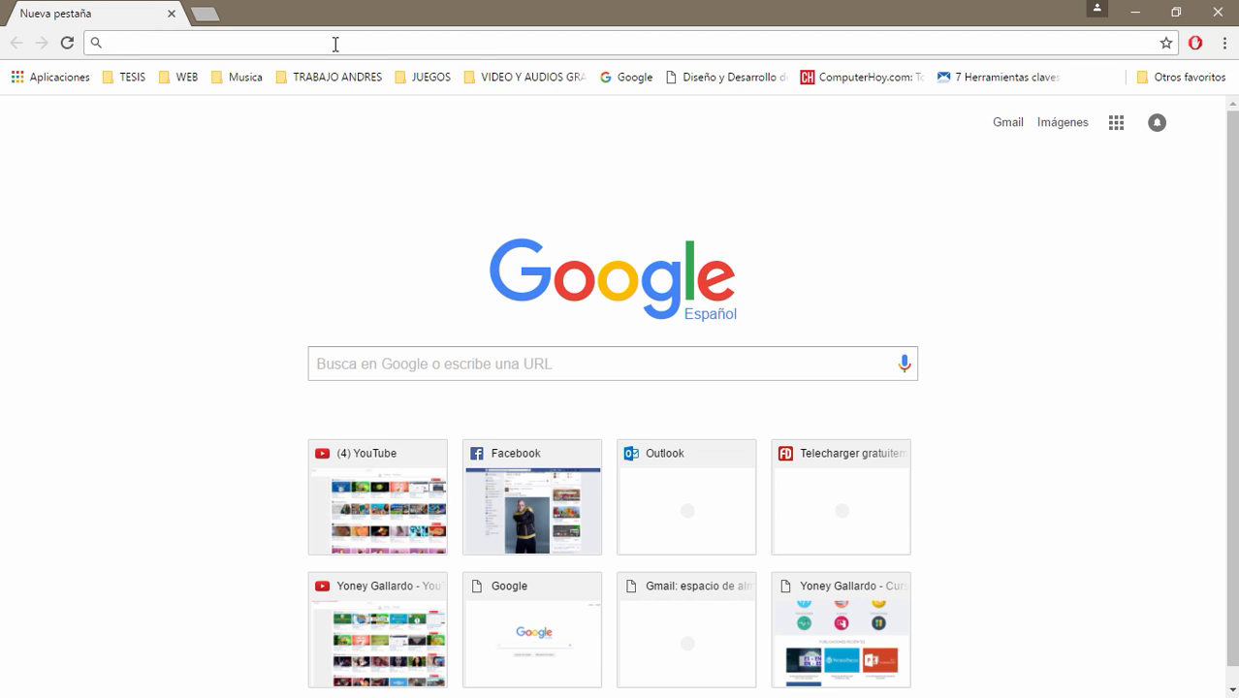
- Search Google for "sprite sheet" and show the image results
type("prite")
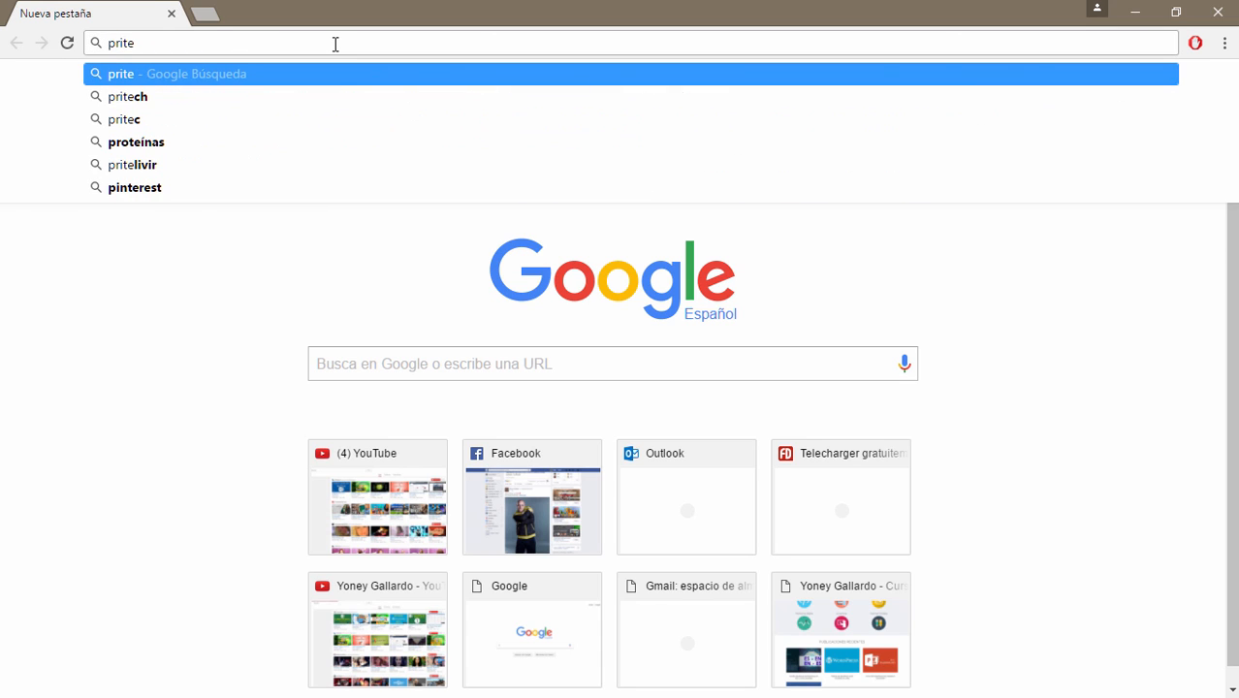
type("sh")
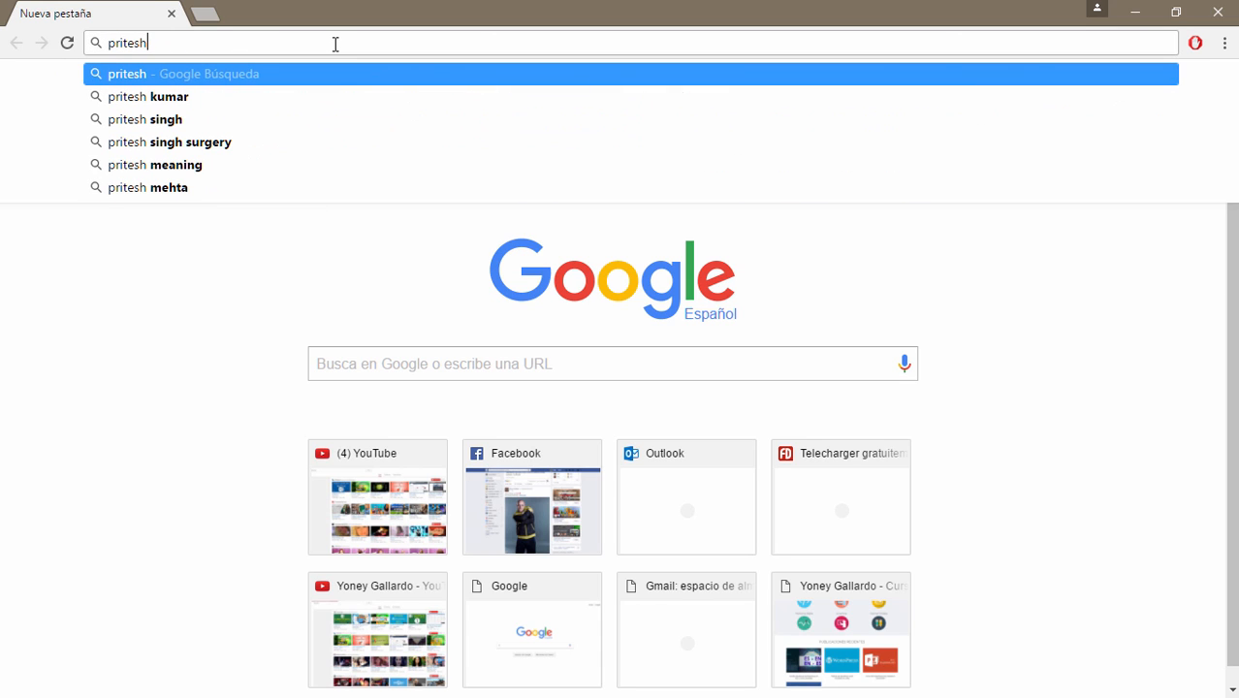
type("eet")
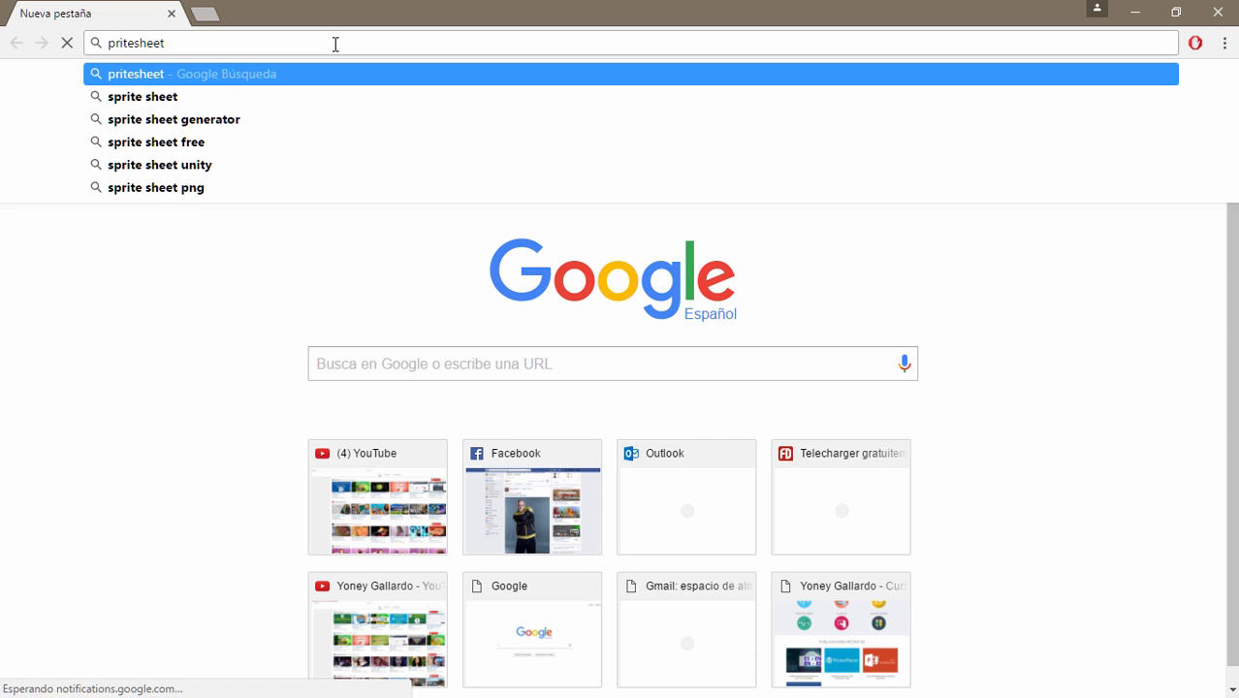
key("Return")
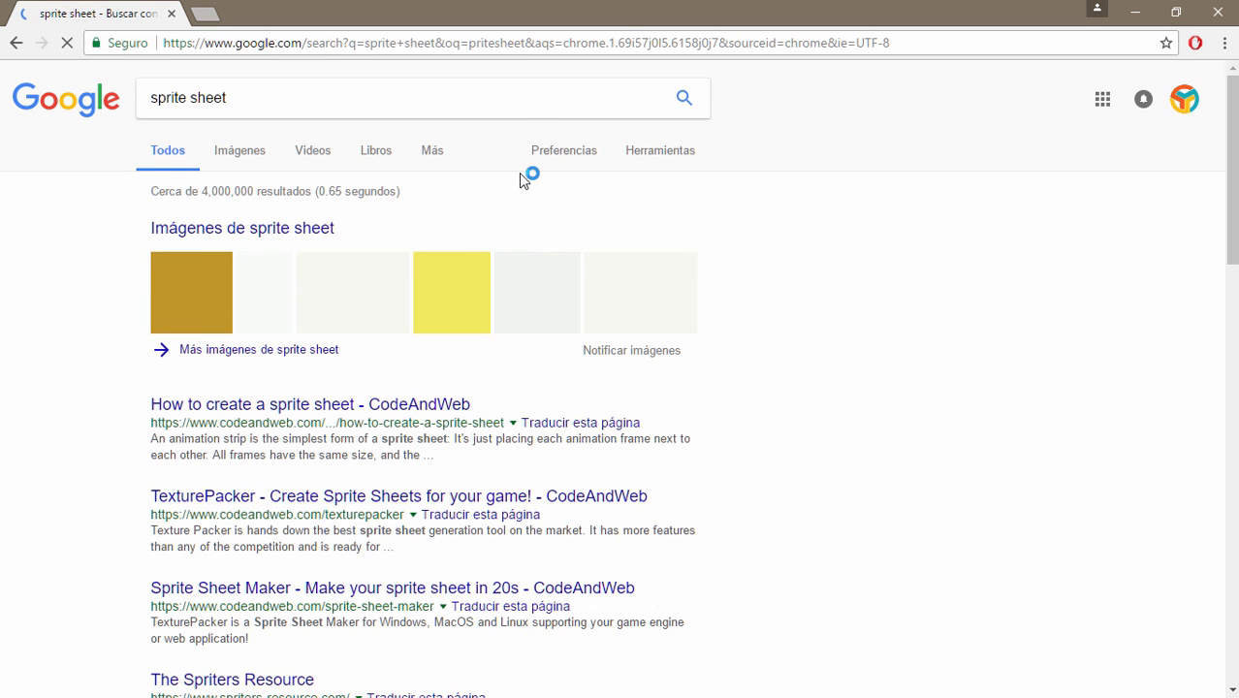
left_click(254, 152)
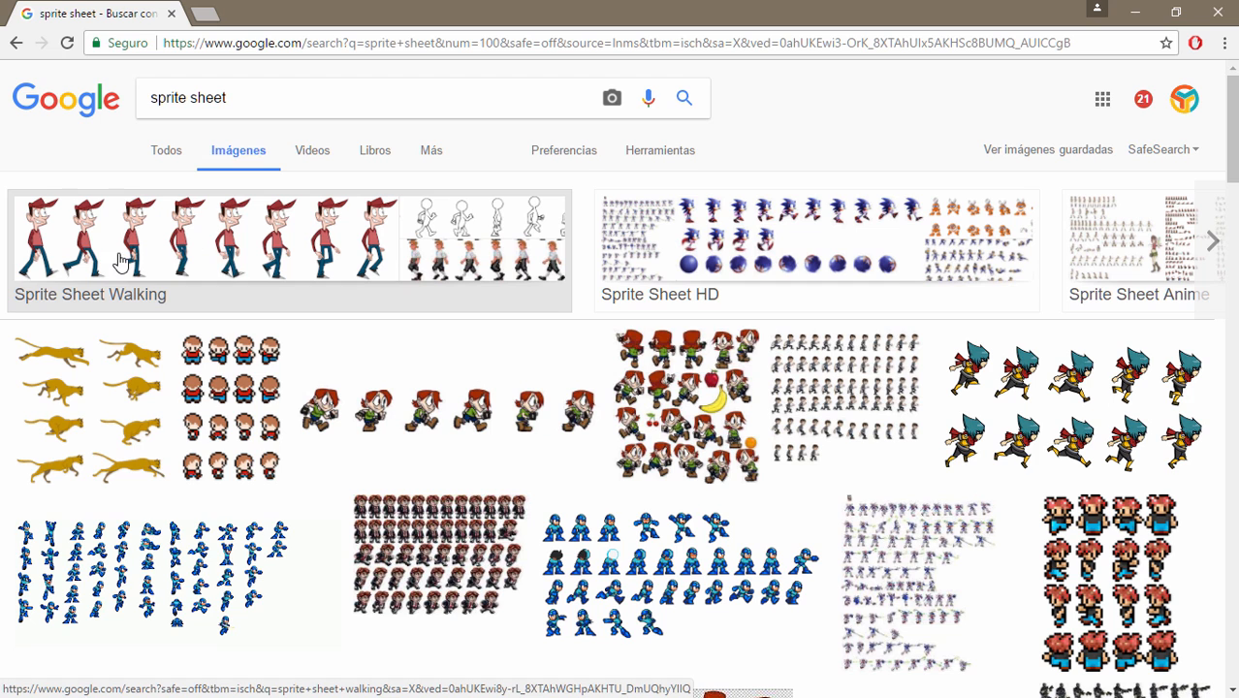
- Enlarge the red-capped walking man example from the Sprite Sheet Walking images and minimise the browser to return to Animate
left_click(62, 244)
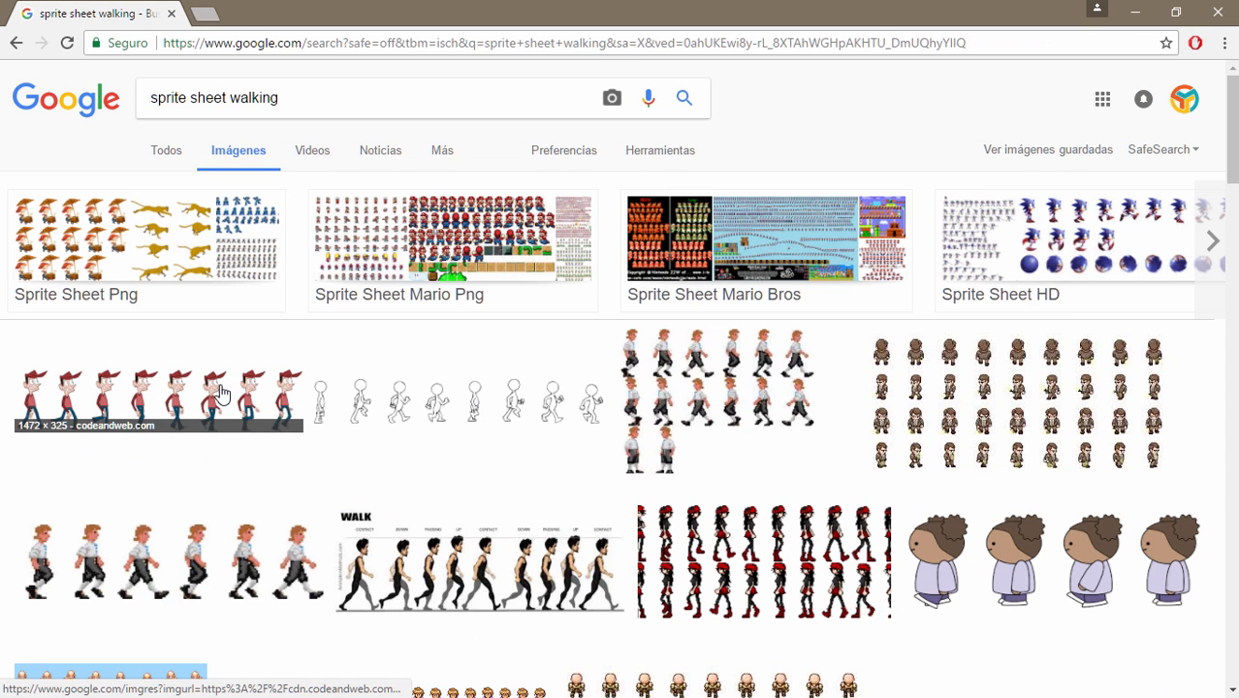
left_click(222, 394)
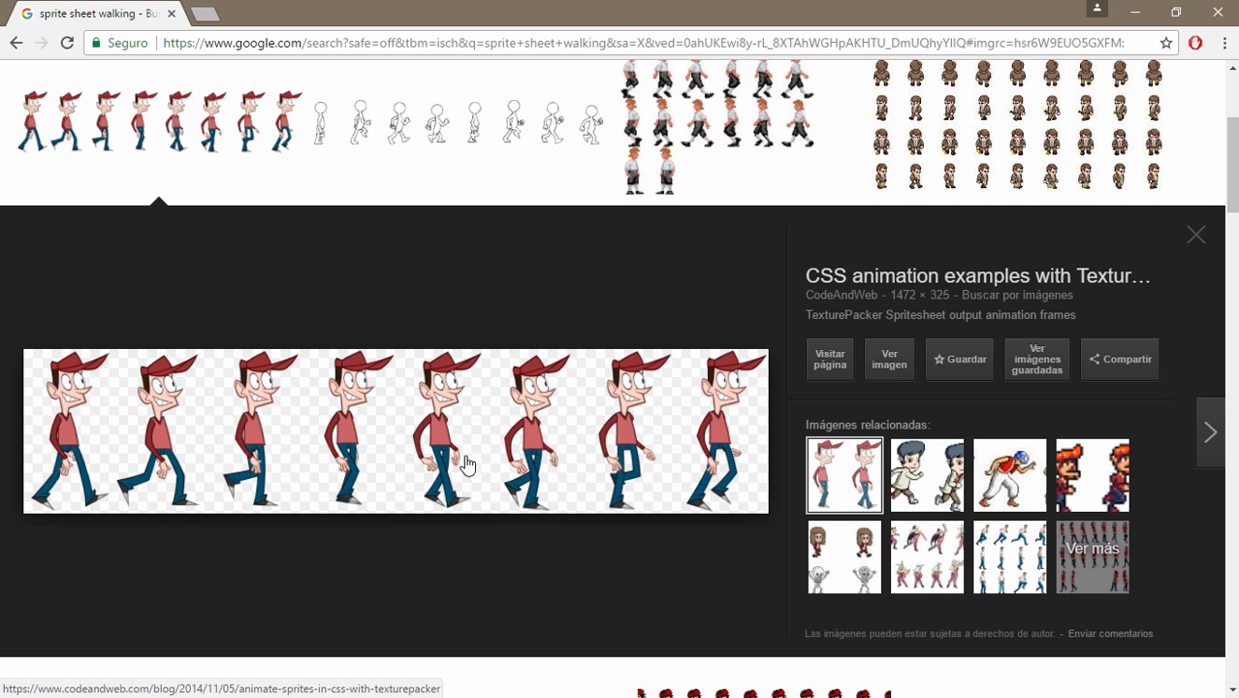
left_click(1146, 11)
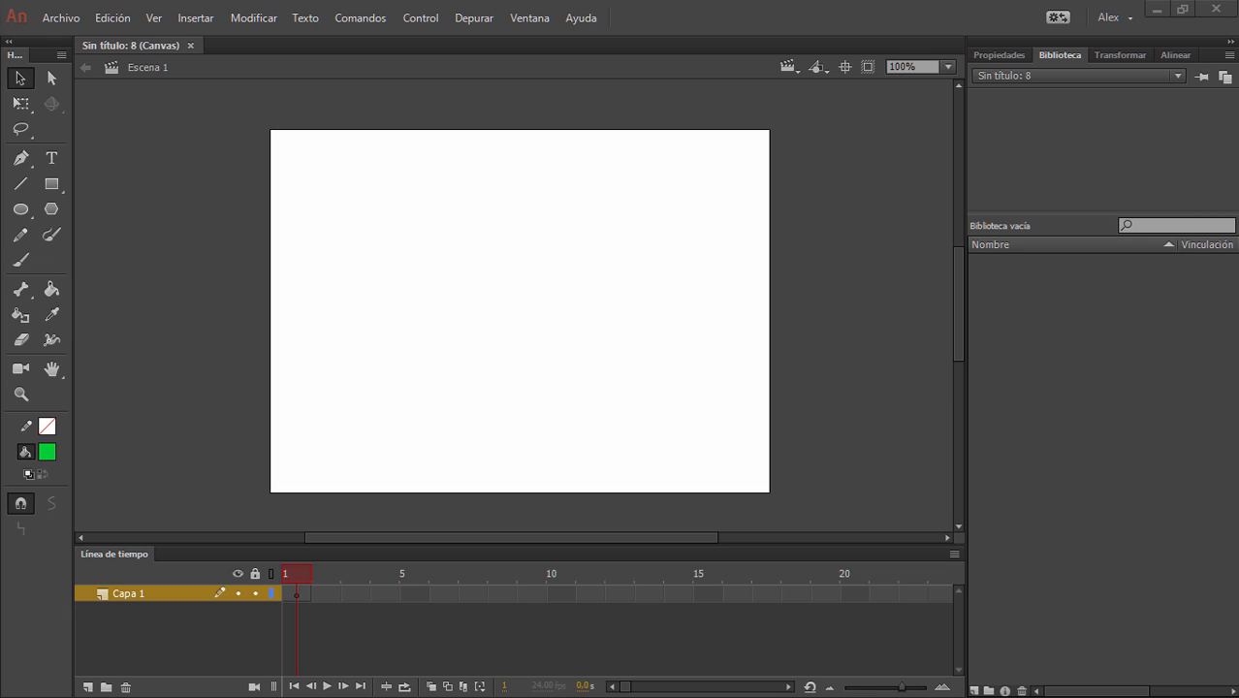
- Undock the Herramientas panel as a floating panel beside the stage and reduce the height of the Línea de tiempo
left_click(420, 226)
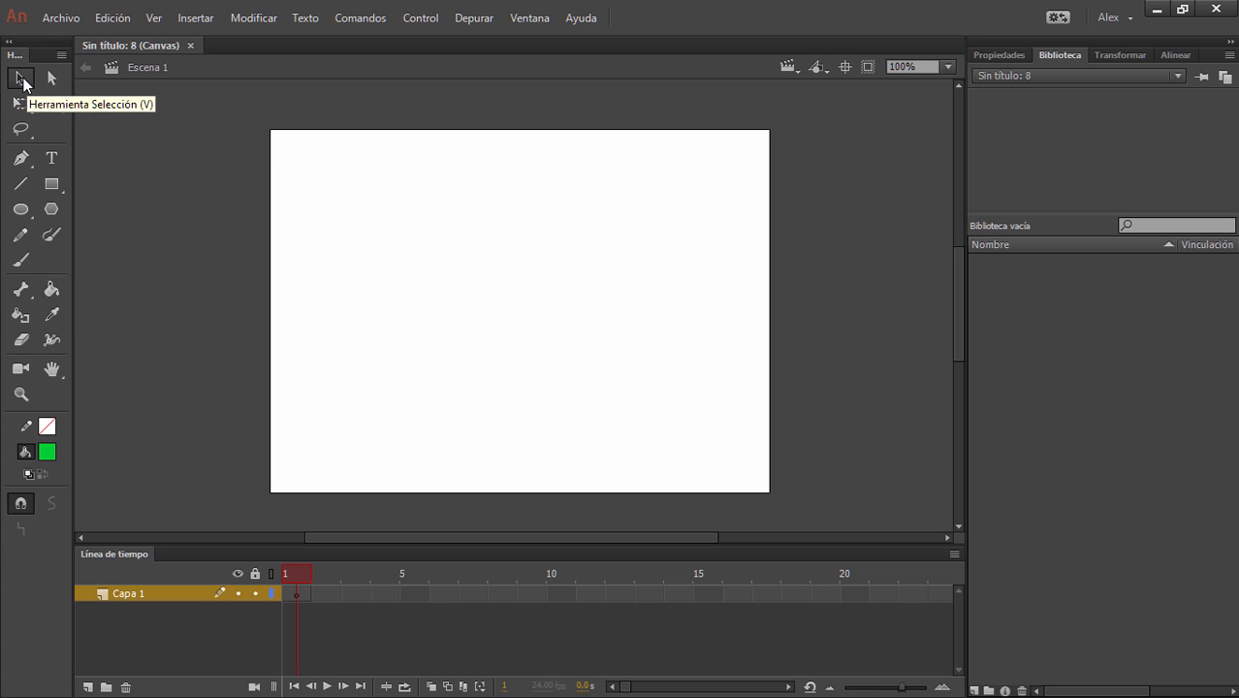
left_click_drag(13, 59, 125, 91)
left_click_drag(376, 240, 548, 221)
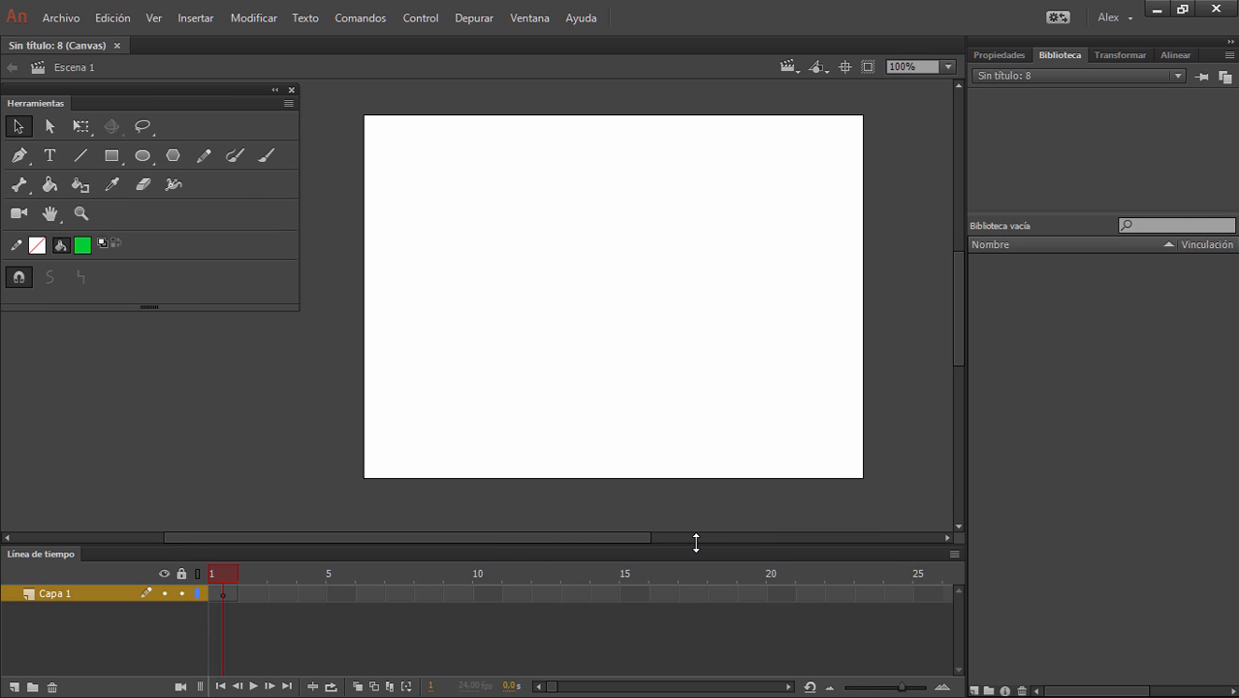
left_click_drag(695, 546, 692, 577)
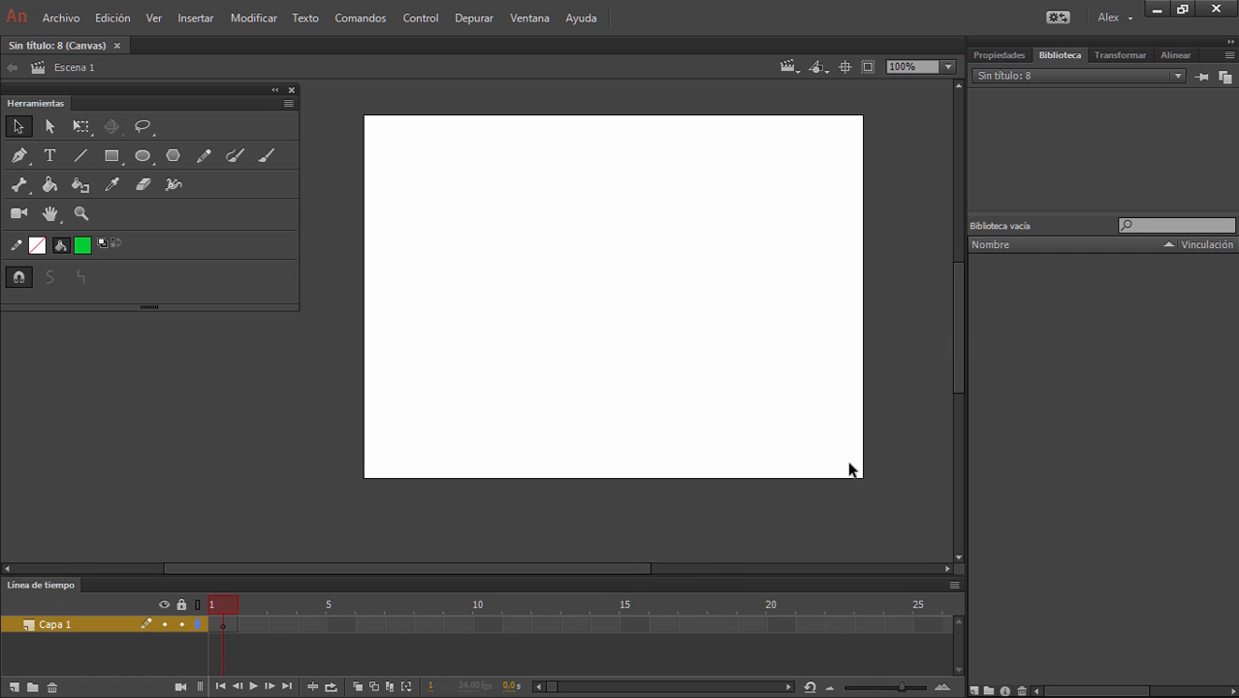
left_click_drag(965, 415, 1058, 414)
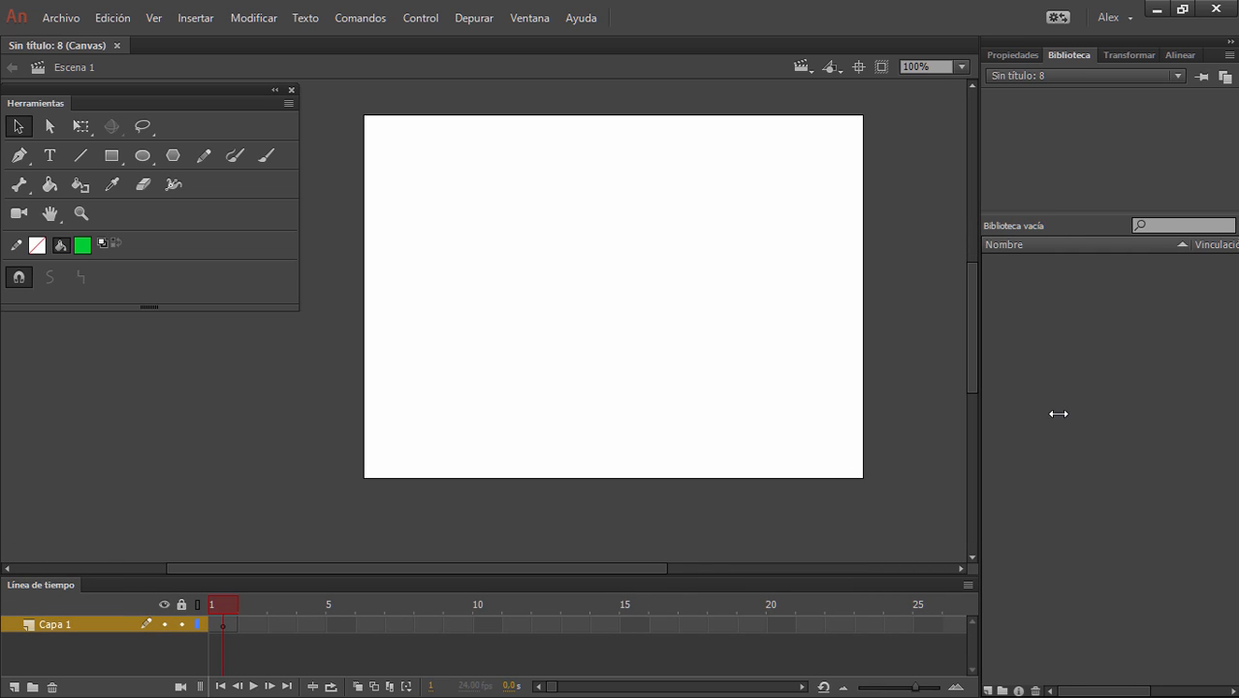
- Enlarge the stage by increasing its width and setting its height to 487 px, and collapse the properties and library panels to icons
left_click(1008, 57)
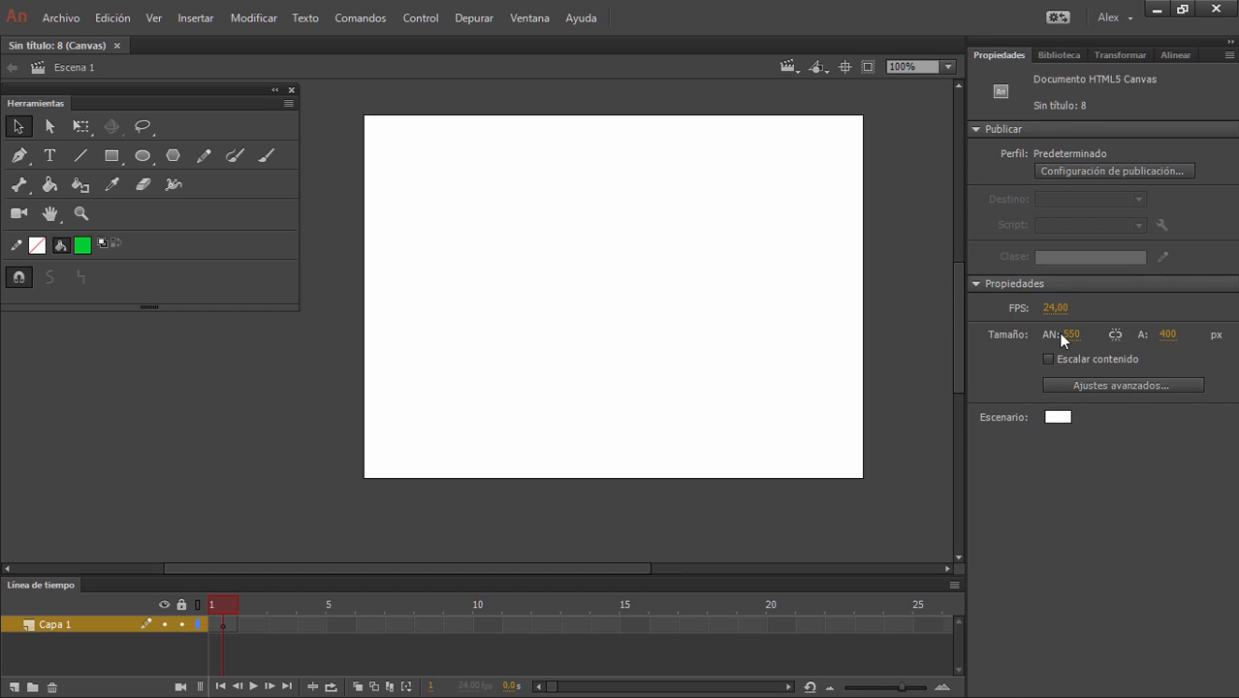
left_click_drag(1082, 334, 1098, 332)
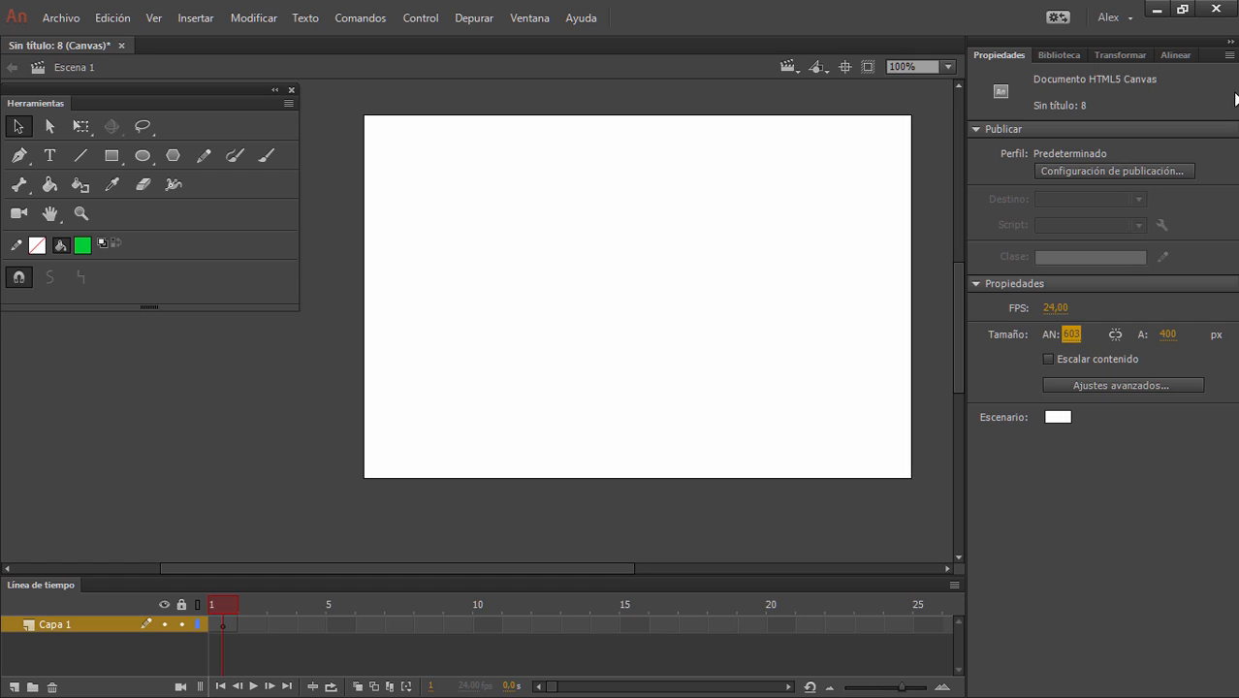
mouse_move(1166, 333)
left_mouse_down()
mouse_move(1216, 335)
mouse_move(1186, 336)
left_mouse_up()
left_click_drag(1068, 335, 1120, 336)
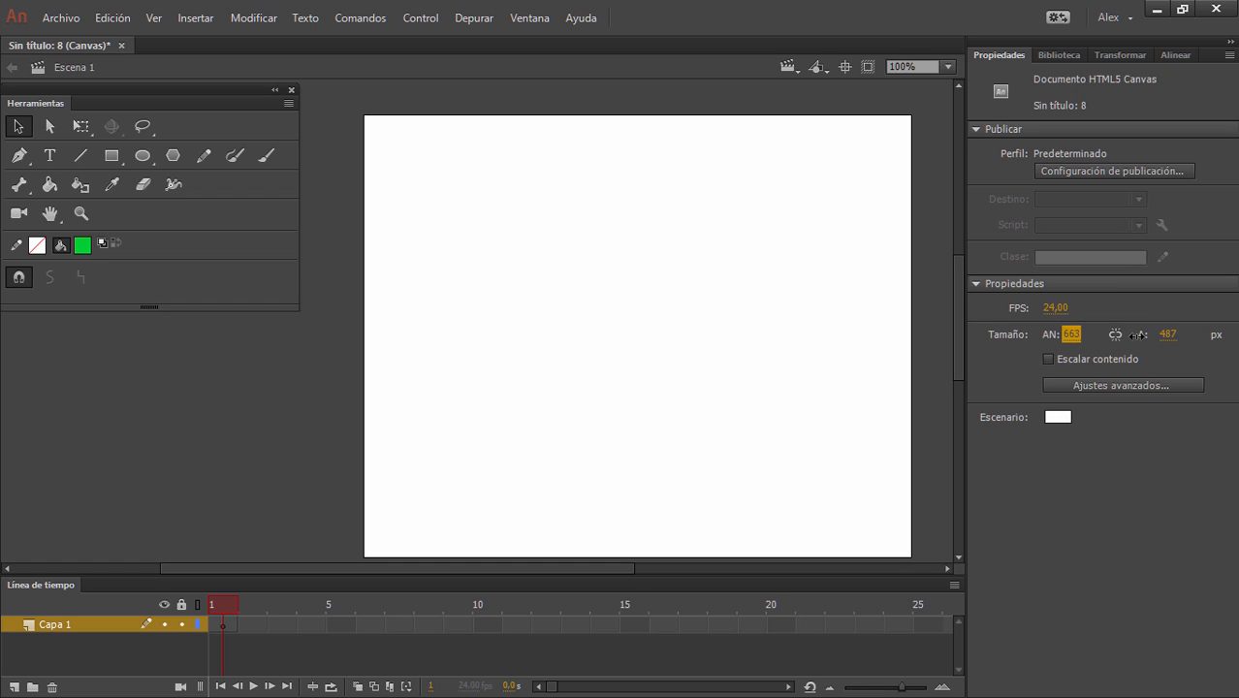
left_click(1230, 44)
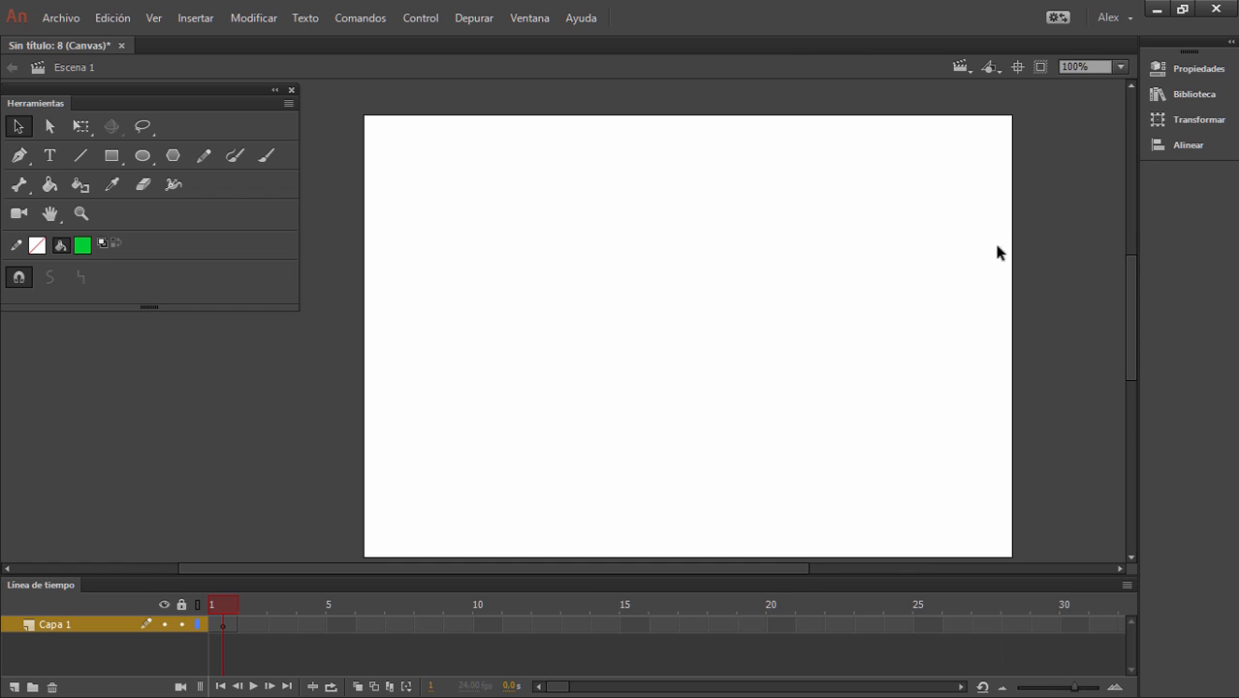
mouse_move(843, 357)
left_mouse_down()
mouse_move(810, 339)
mouse_move(842, 337)
left_mouse_up()
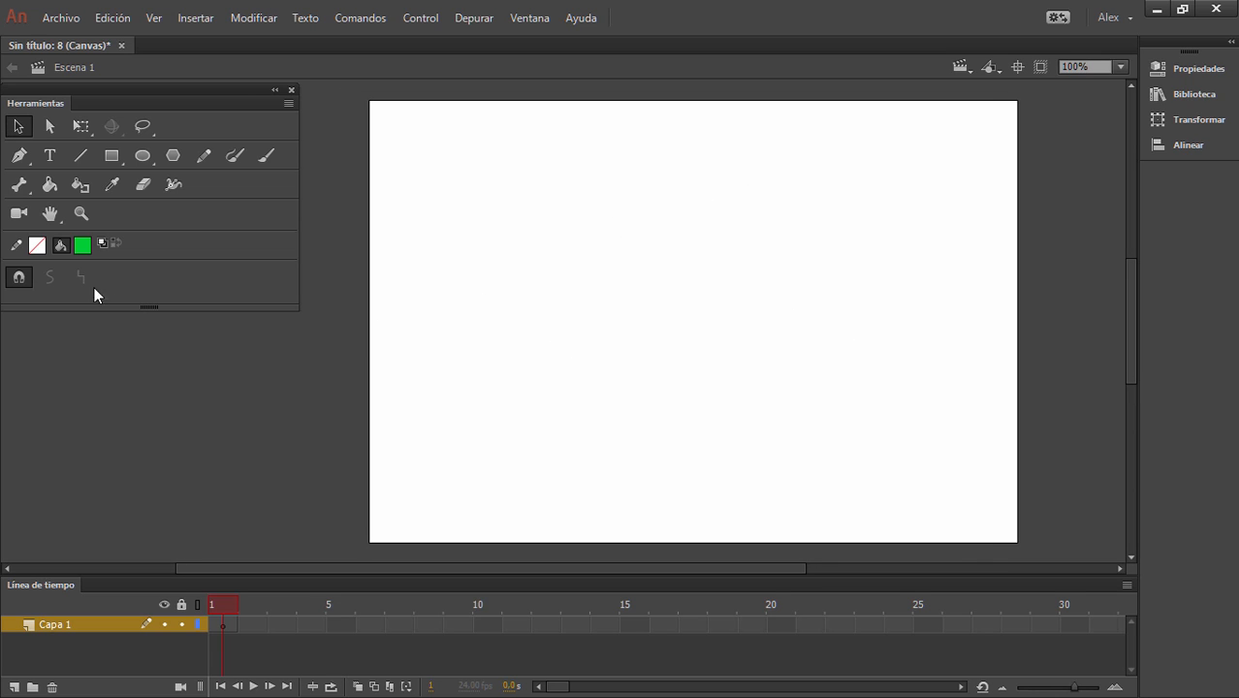
- Draw a large green rectangle without a stroke on the stage and move it toward the stage's lower-left corner
left_click(109, 154)
left_click_drag(456, 212, 789, 490)
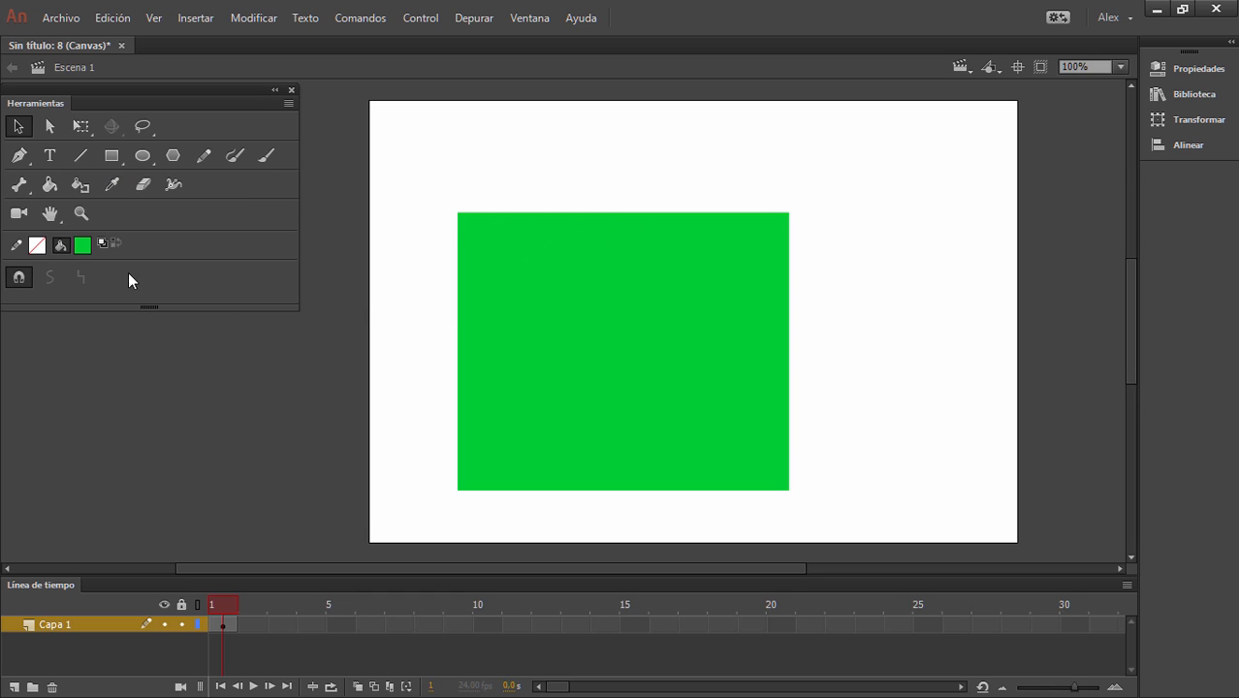
left_click(18, 127)
left_click(587, 303)
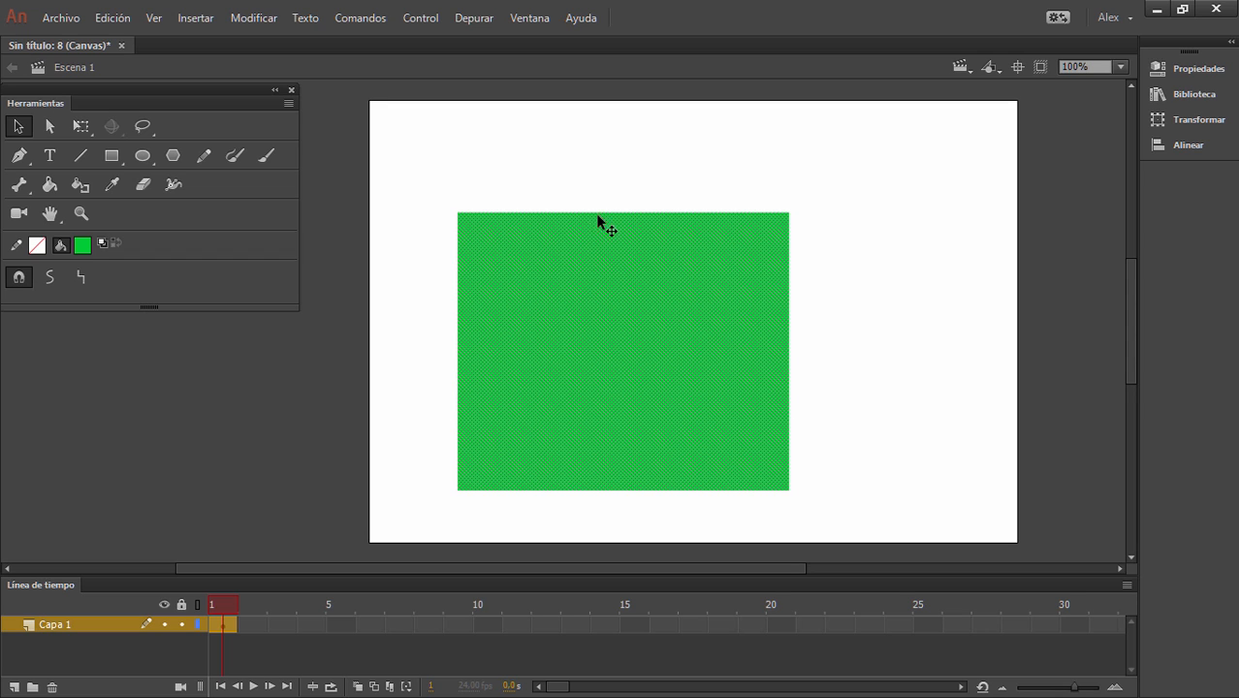
left_click_drag(554, 283, 504, 306)
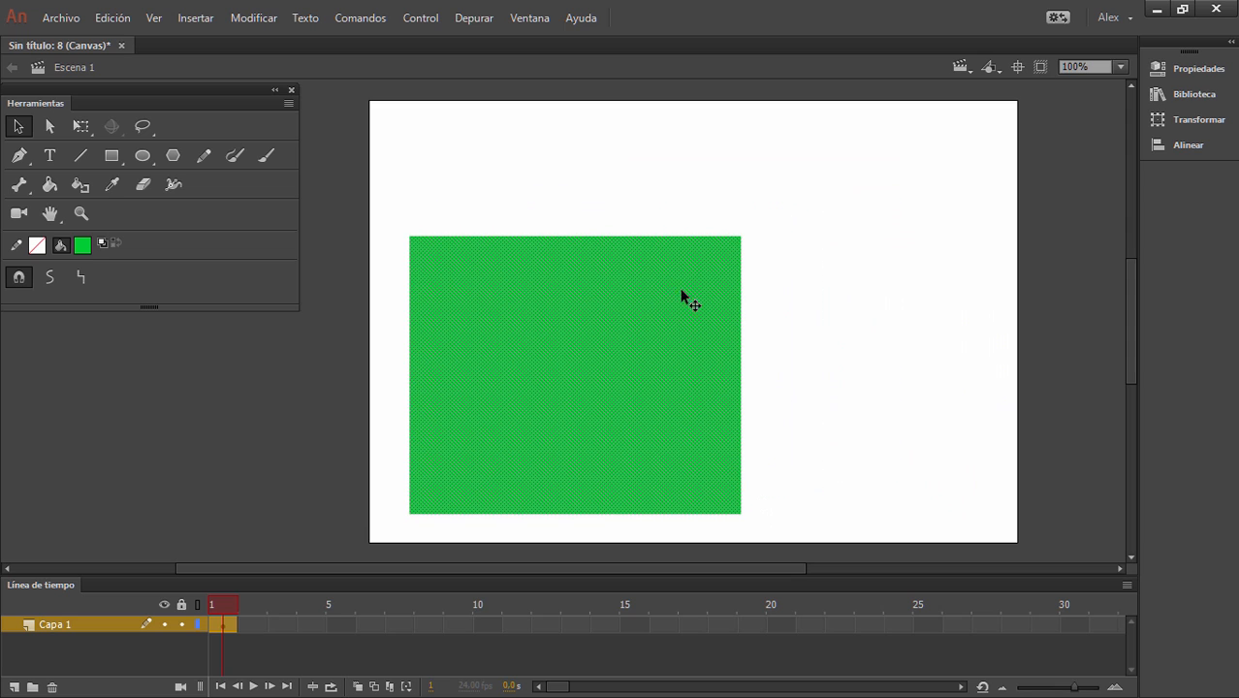
- Select the whole green rectangle with a selection marquee and delete it
left_click(775, 327)
left_click(615, 291)
left_click_drag(391, 221, 787, 530)
key("Delete")
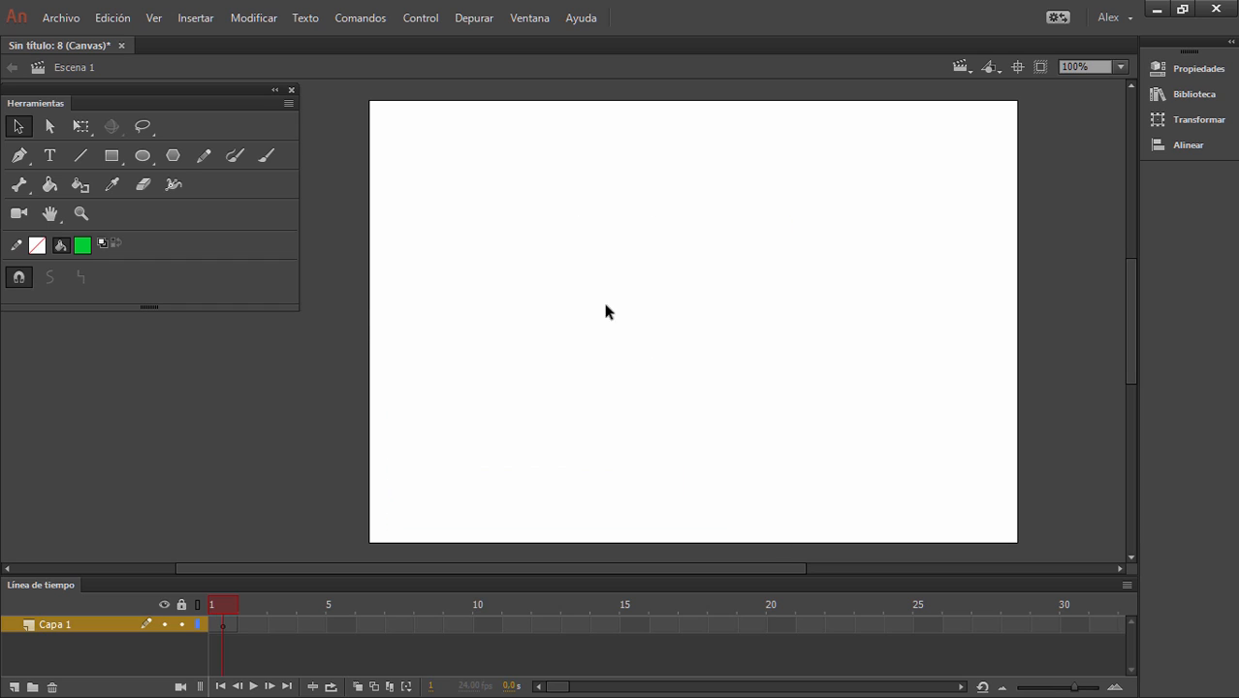
- Draw a green pentagon without a stroke on the left half of the stage and move it slightly down and right
left_click(148, 157)
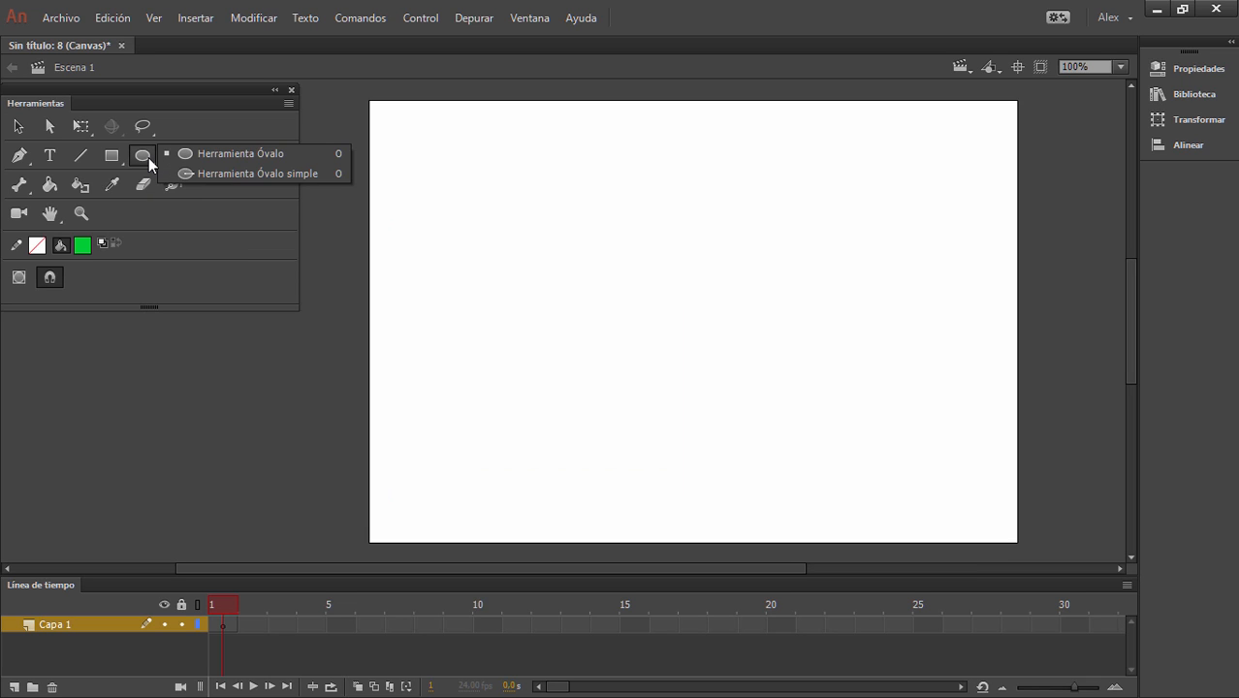
left_click(172, 157)
left_click_drag(488, 295, 554, 390)
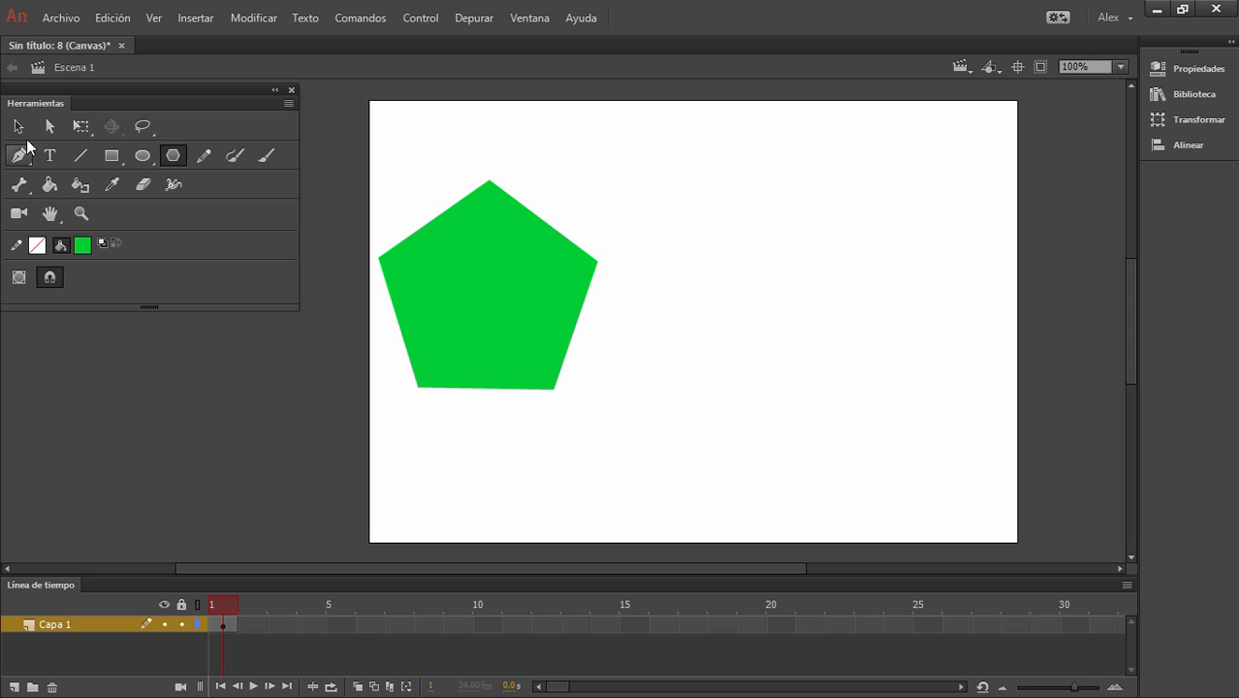
left_click(18, 126)
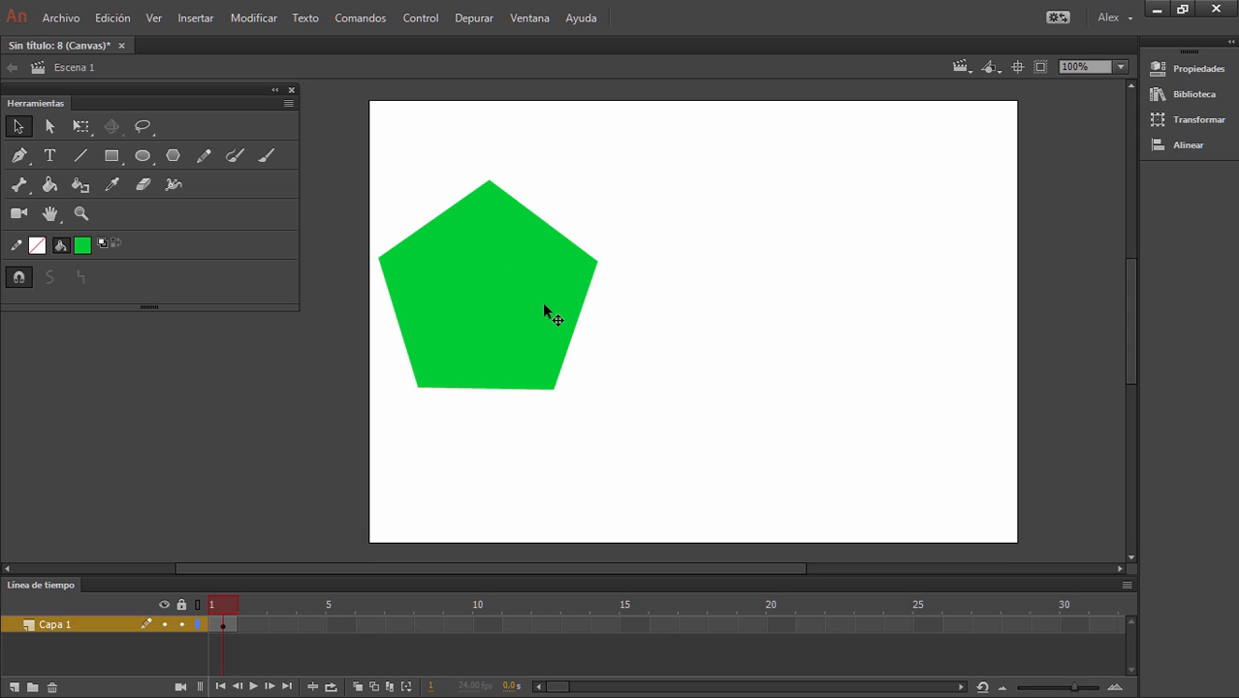
left_click_drag(519, 273, 557, 331)
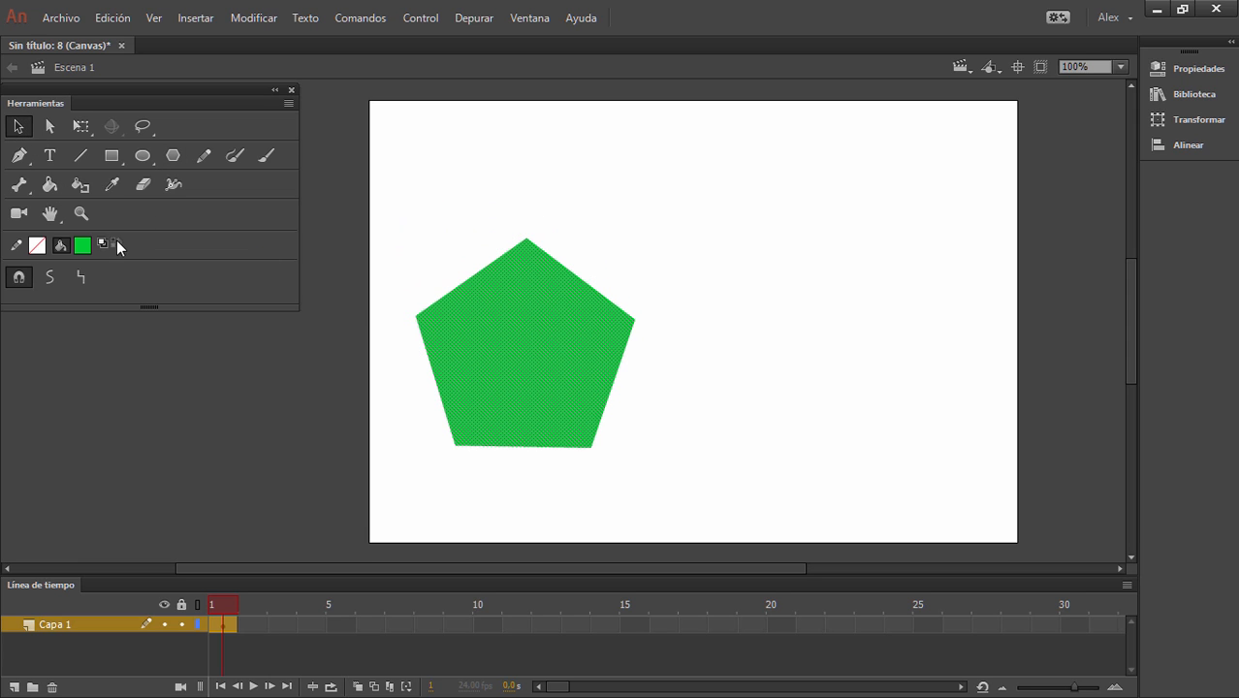
- Add a yellow stroke around the green pentagon with the Ink Bottle tool and deselect the shape
left_click(81, 185)
left_click(468, 281)
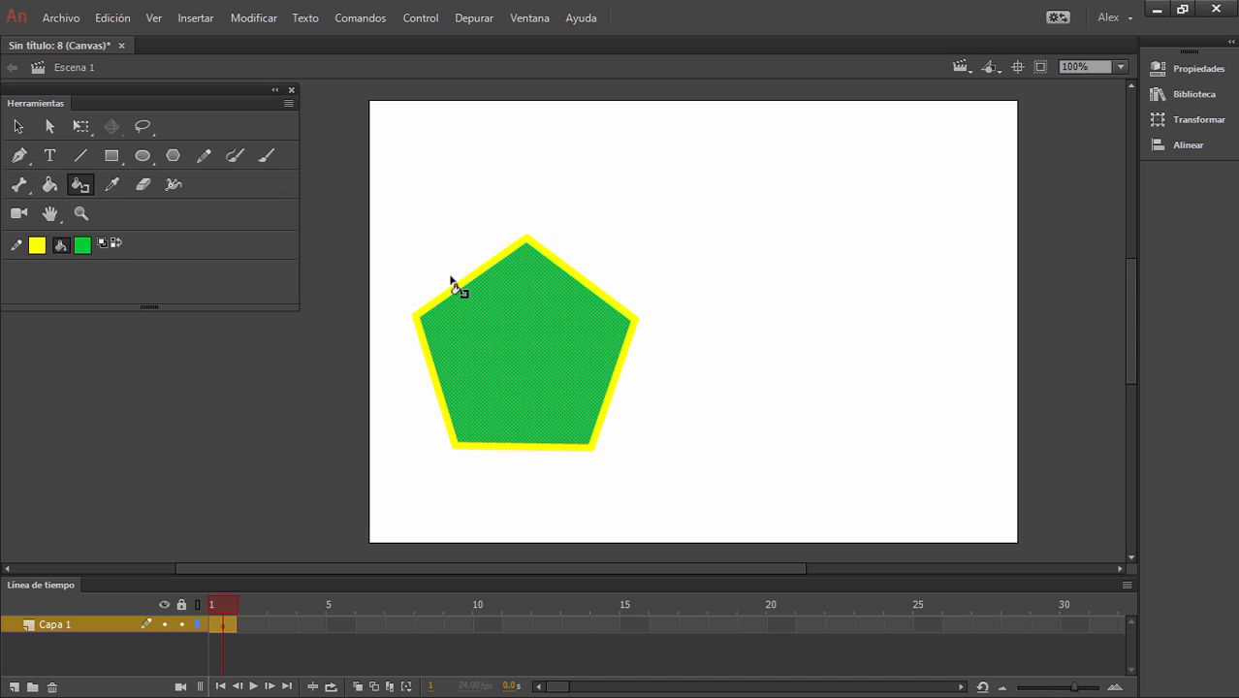
left_click(17, 126)
left_click(794, 364)
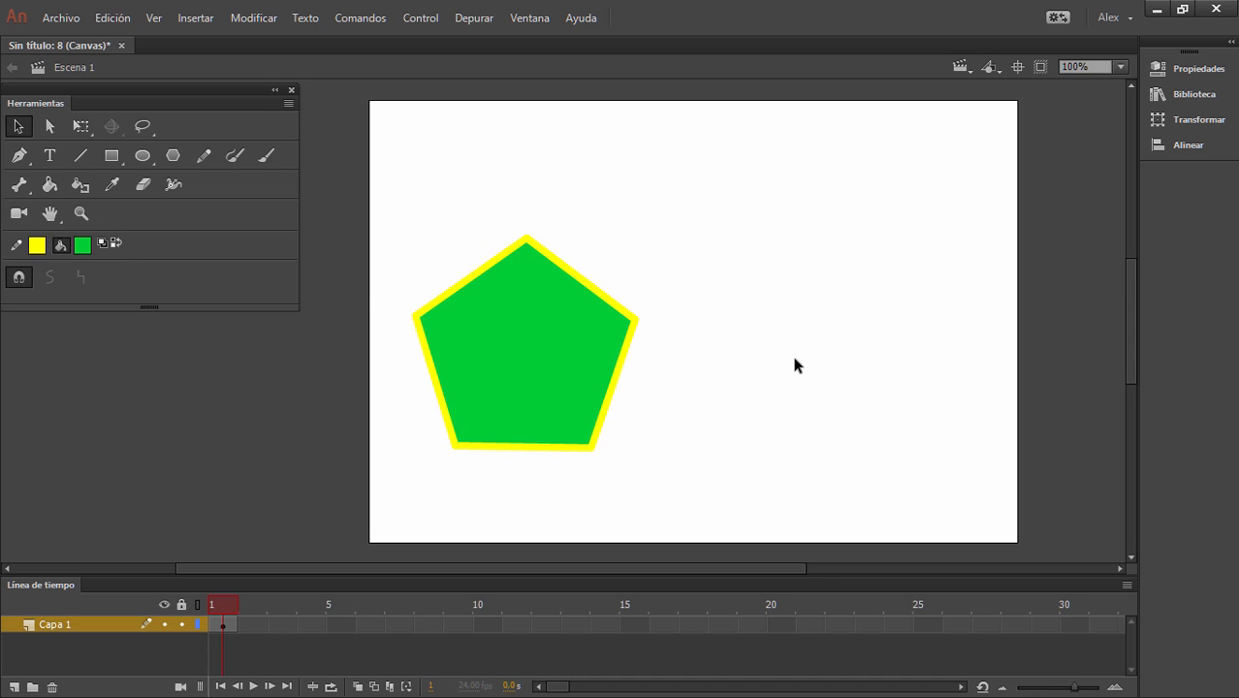
- Separate the pentagon's green fill from its yellow outline by moving only the fill to the right side of the stage
left_click_drag(383, 197, 683, 472)
left_click(696, 433)
left_click(519, 345)
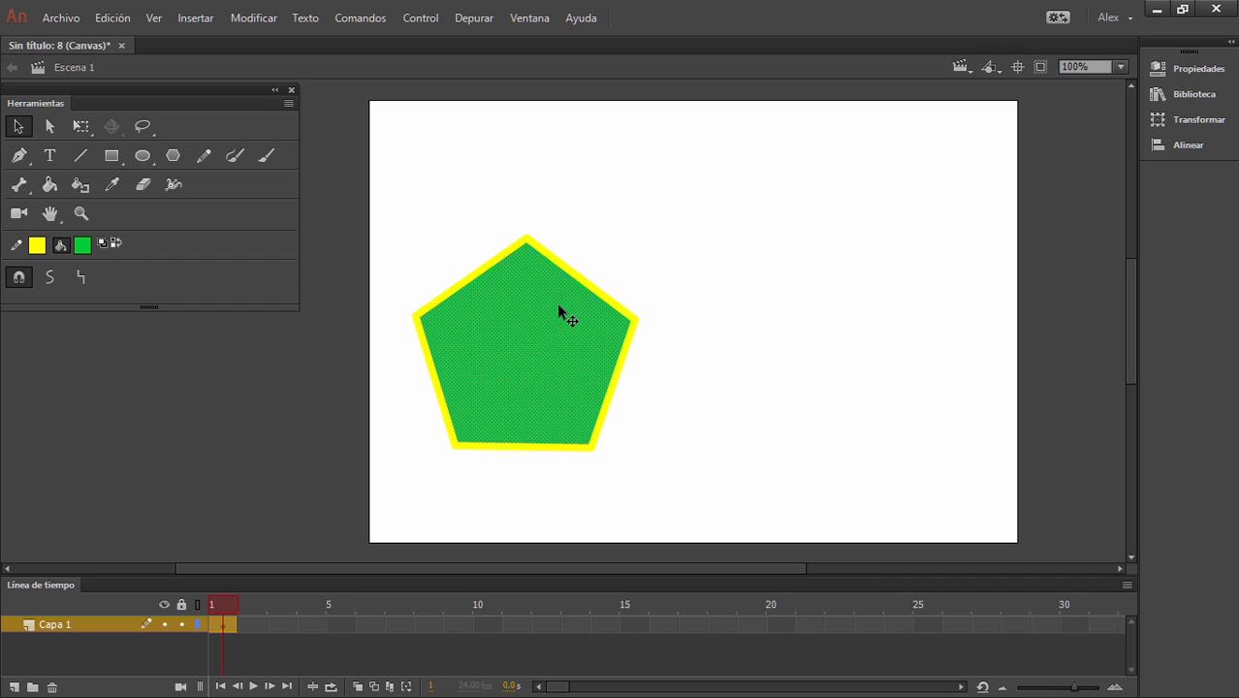
left_click_drag(473, 361, 785, 289)
left_click(773, 439)
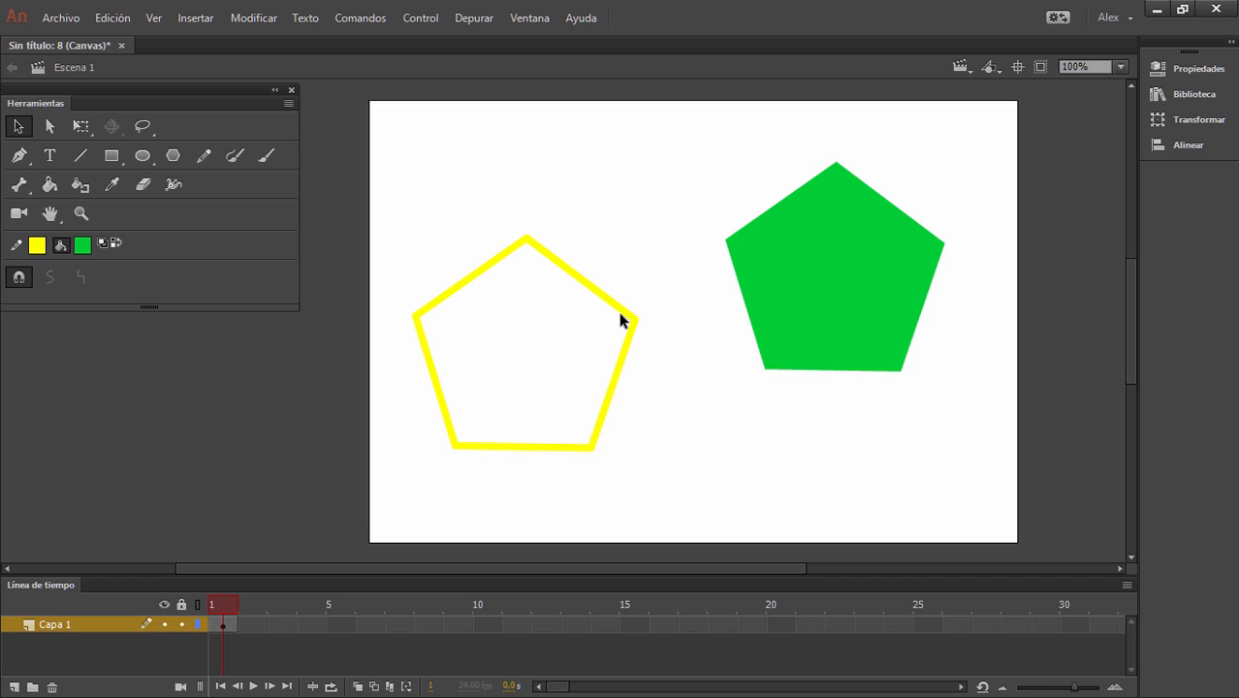
- Select all connected sides of the yellow pentagon outline and move it slightly up and left
left_click(581, 283)
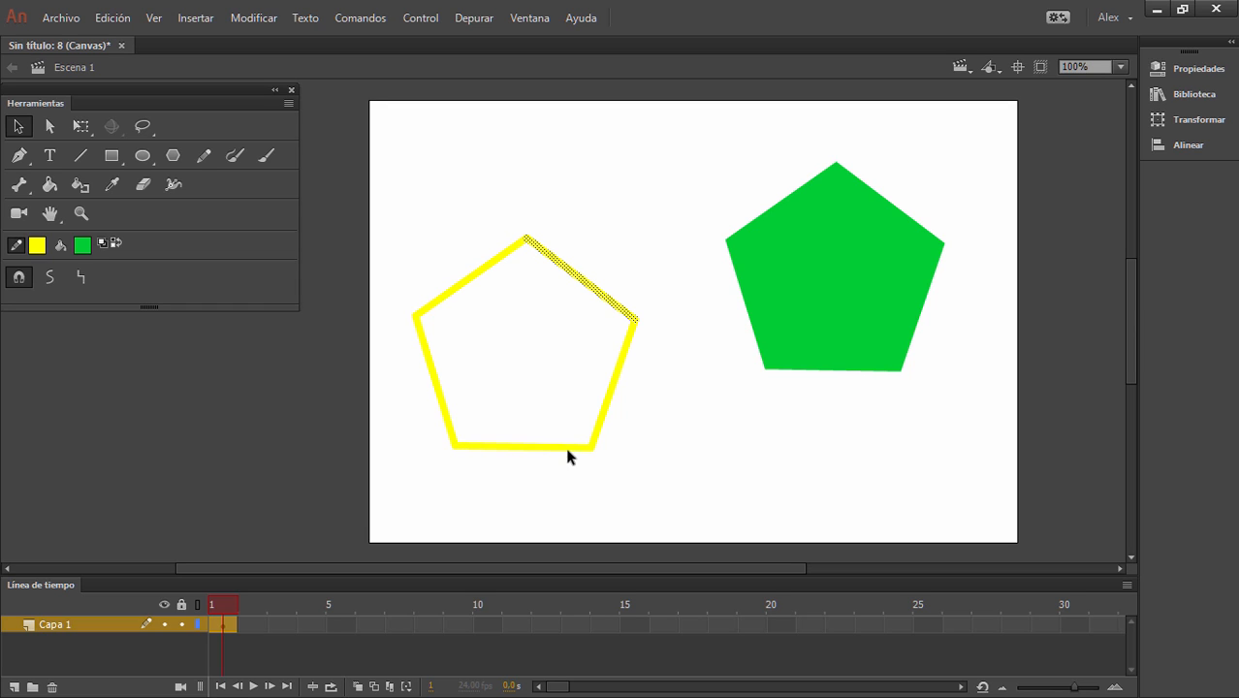
double_click(578, 277)
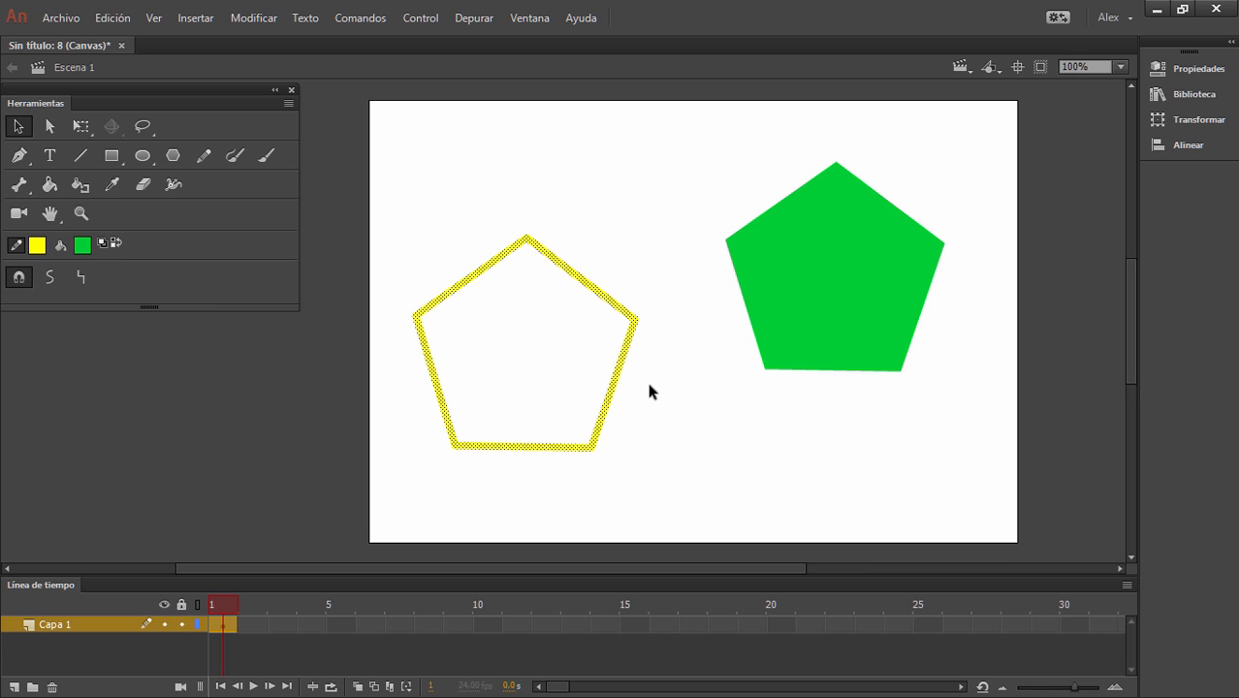
left_click_drag(531, 254, 499, 225)
left_click(612, 359)
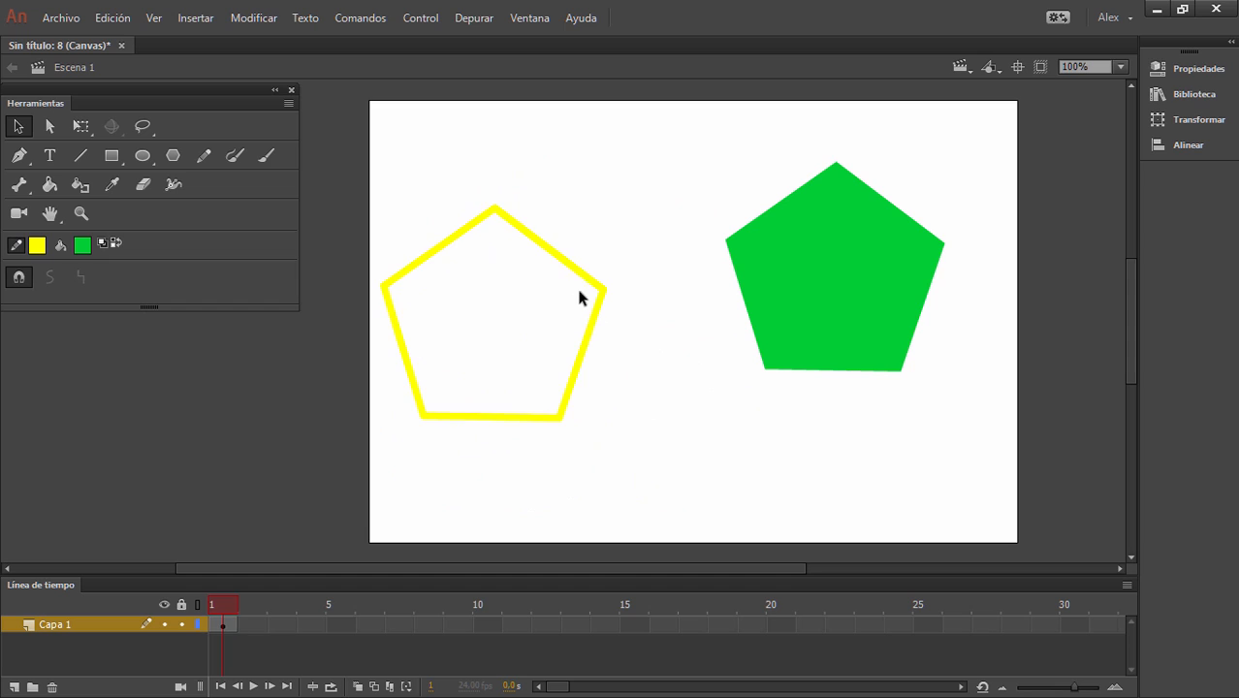
- Detach only the upper-right side of the yellow outline by moving it up and right, and deselect it
left_click(557, 257)
left_click_drag(558, 257, 625, 186)
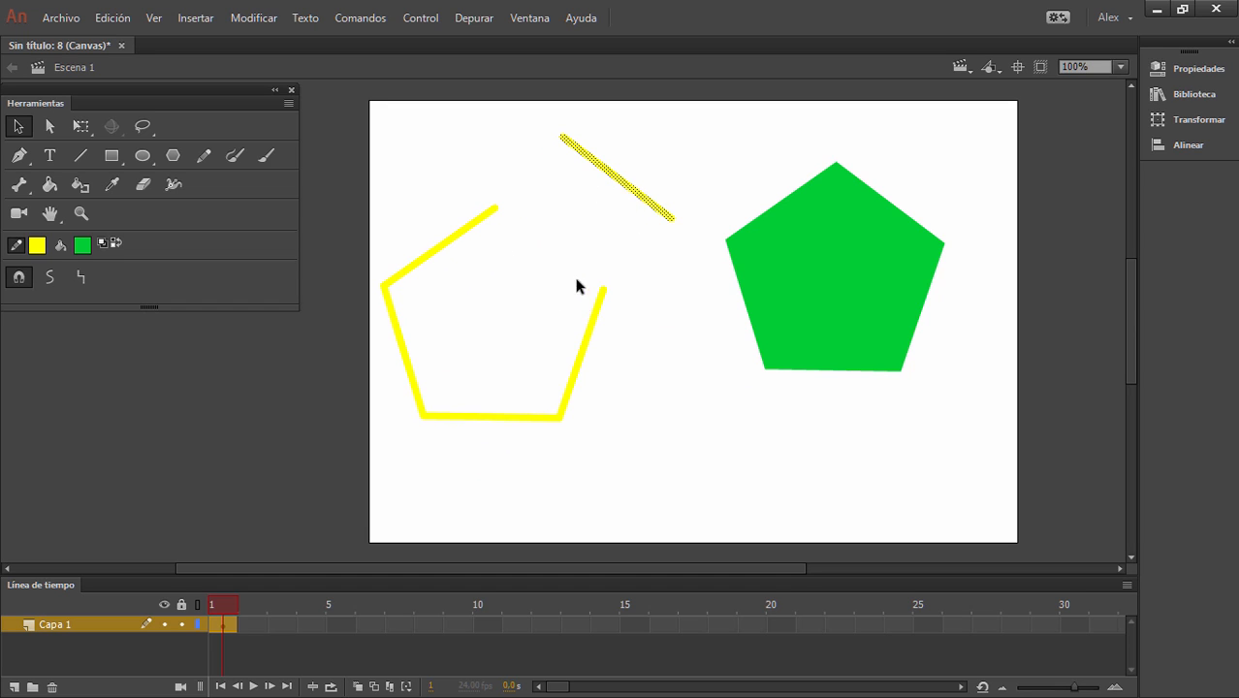
left_click(559, 245)
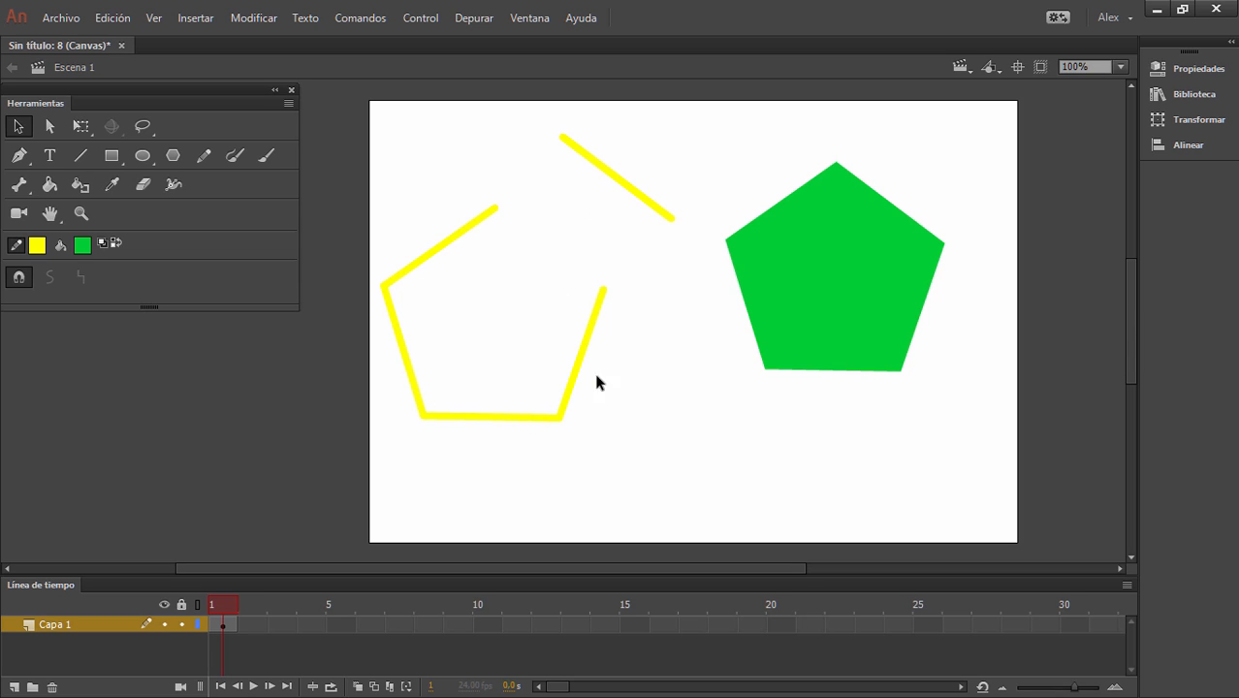
- Move the detached yellow side back into place to close the pentagon outline
left_click(613, 180)
left_click(606, 317)
left_click_drag(625, 184, 558, 254)
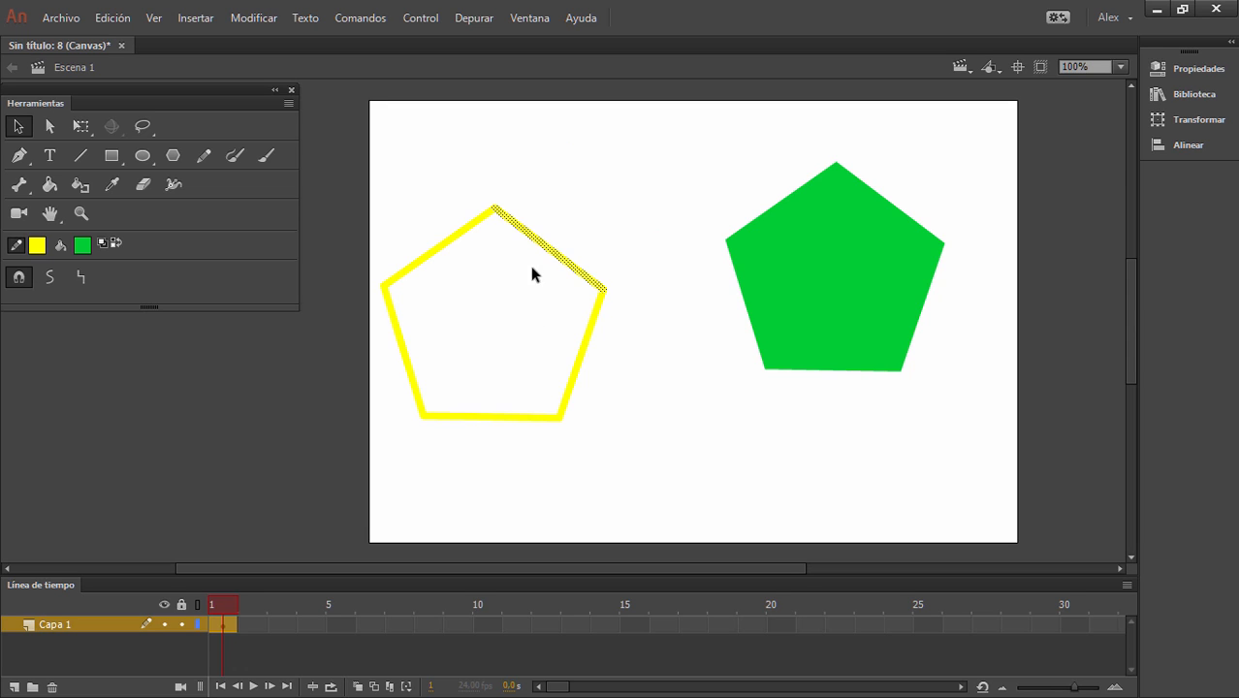
- Select the whole yellow pentagon outline, shrink the panel dock to icons only, and change the outline's stroke colour to blue
double_click(548, 254)
left_click(1187, 69)
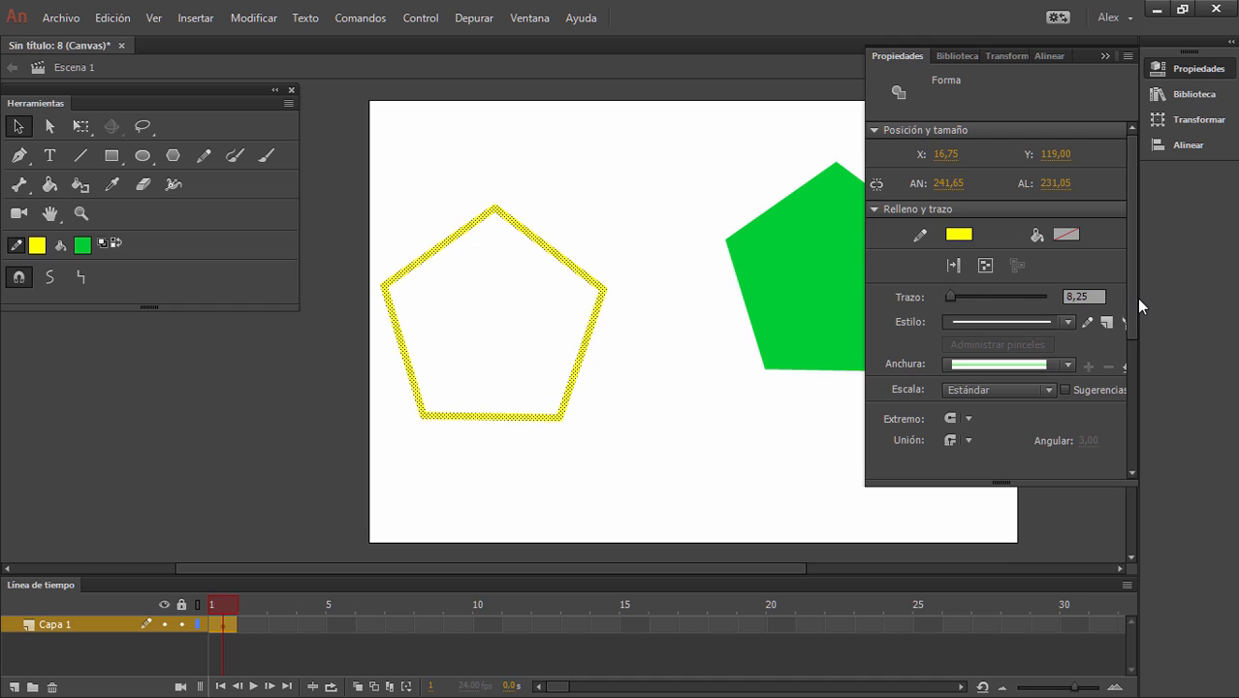
left_click_drag(1144, 298, 1206, 295)
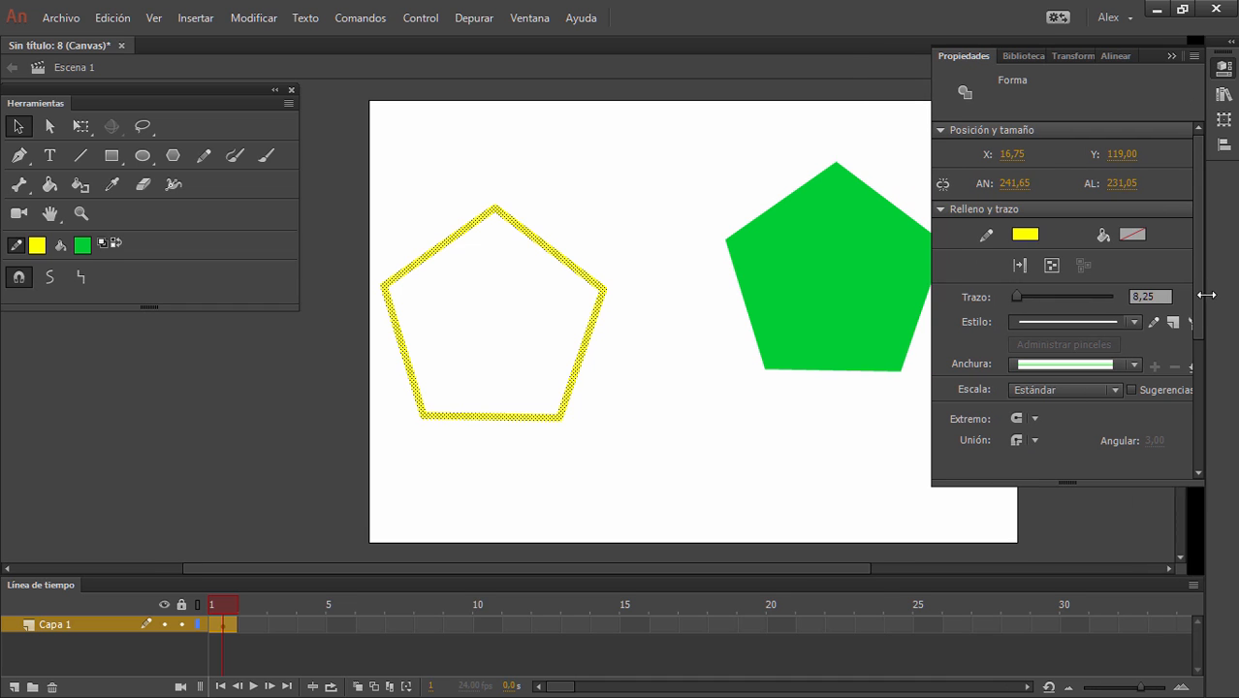
left_click(1025, 233)
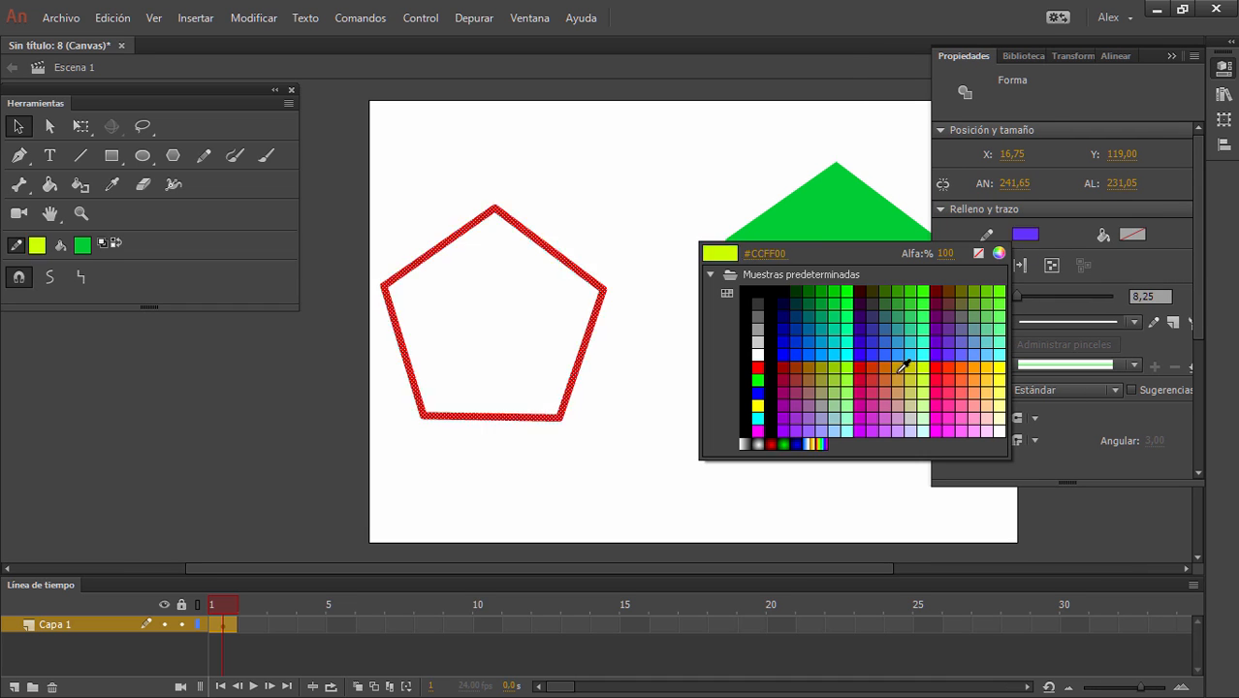
left_click(785, 351)
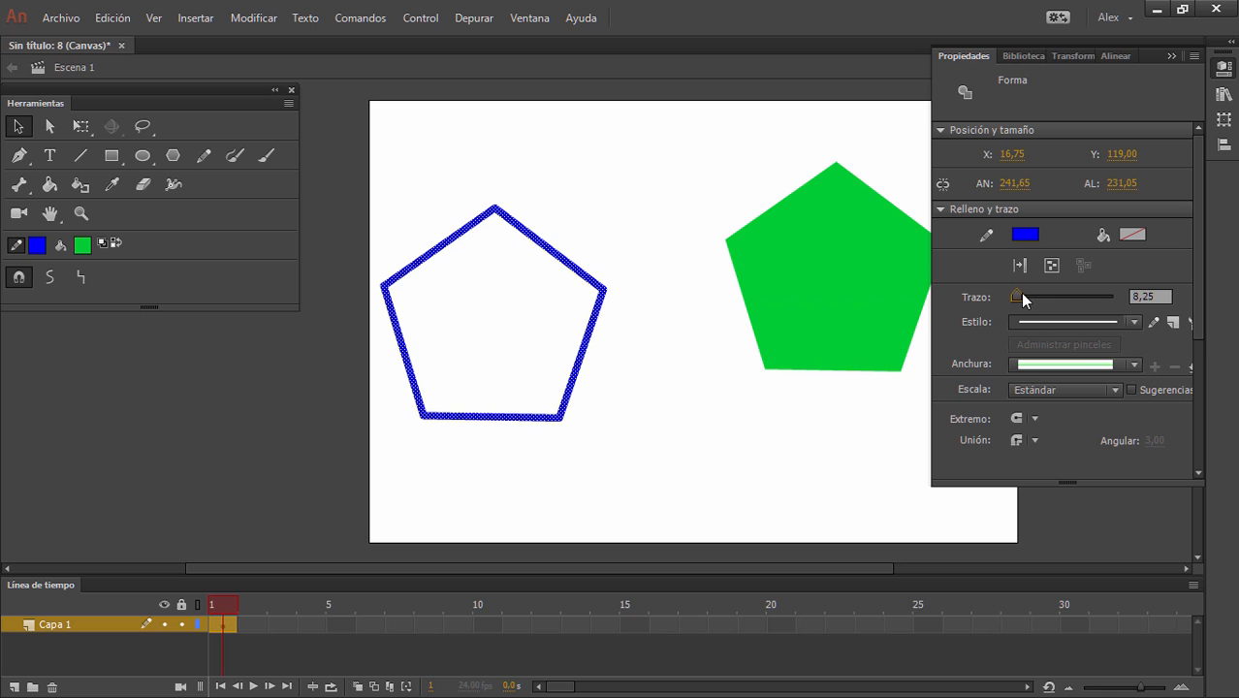
- Increase the blue pentagon outline's stroke to roughly twice its thickness and return to the stage with the Selection tool
left_click_drag(1019, 296, 1025, 295)
left_click(18, 126)
left_click(582, 152)
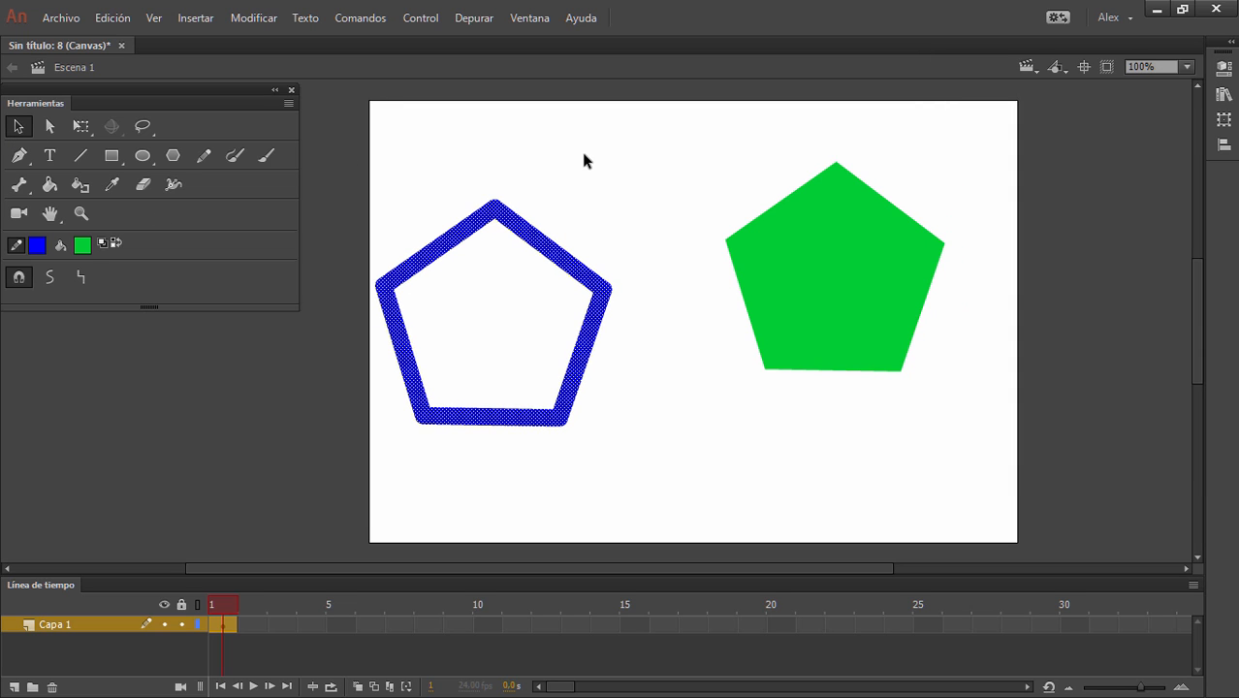
- Try bending the upper-right side of the blue outline outward into a curve, and undo the bend
left_click_drag(579, 264, 615, 174)
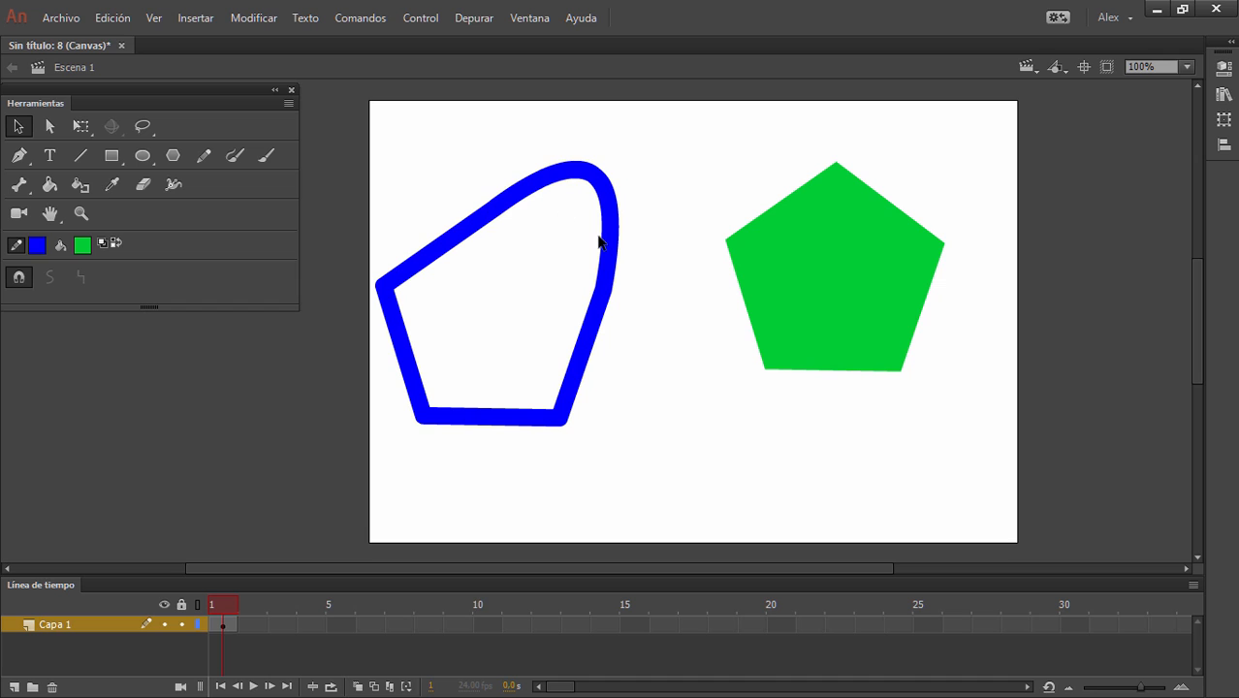
key("ctrl+z")
- Move the green pentagon fill down and left so it sits beside the blue outline, and leave it deselected
left_click_drag(819, 282, 720, 369)
left_click(916, 403)
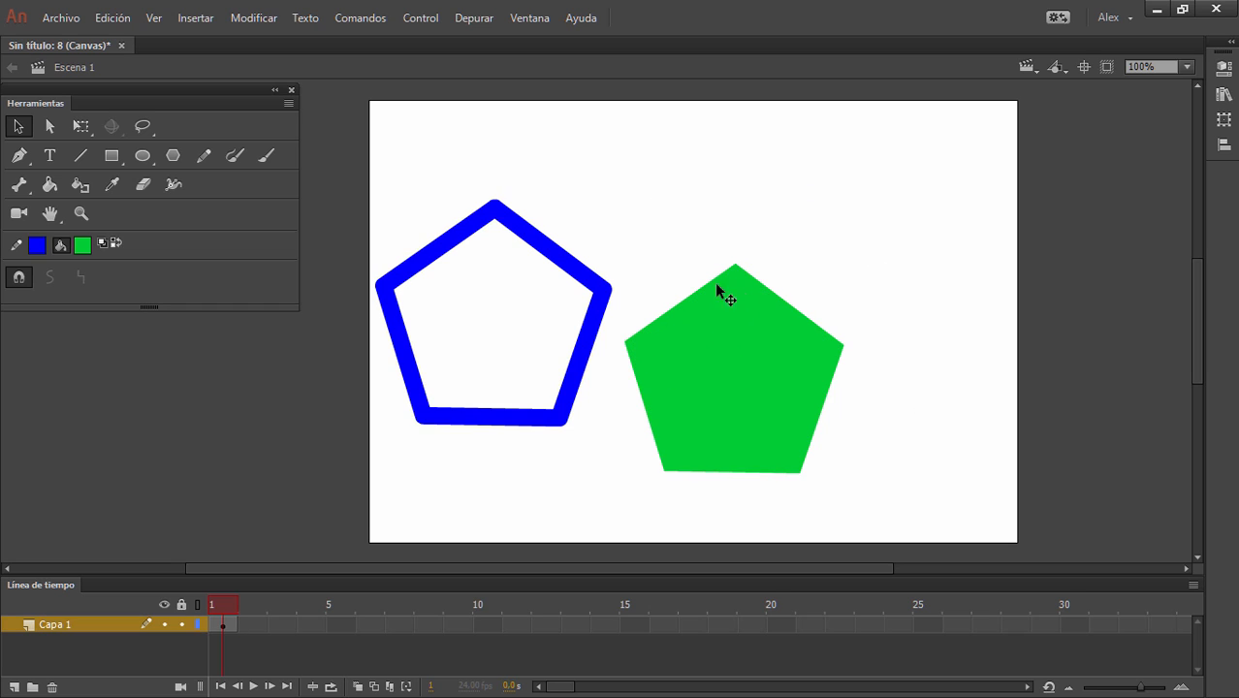
left_click(713, 349)
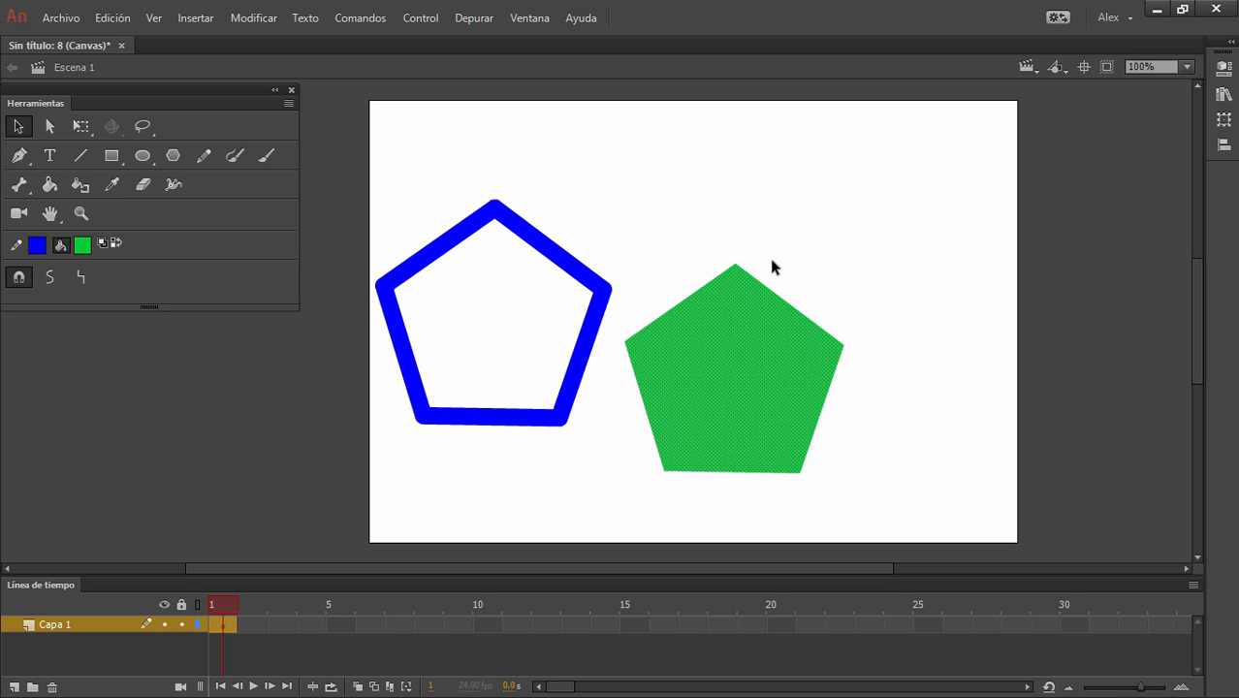
left_click_drag(715, 397, 755, 418)
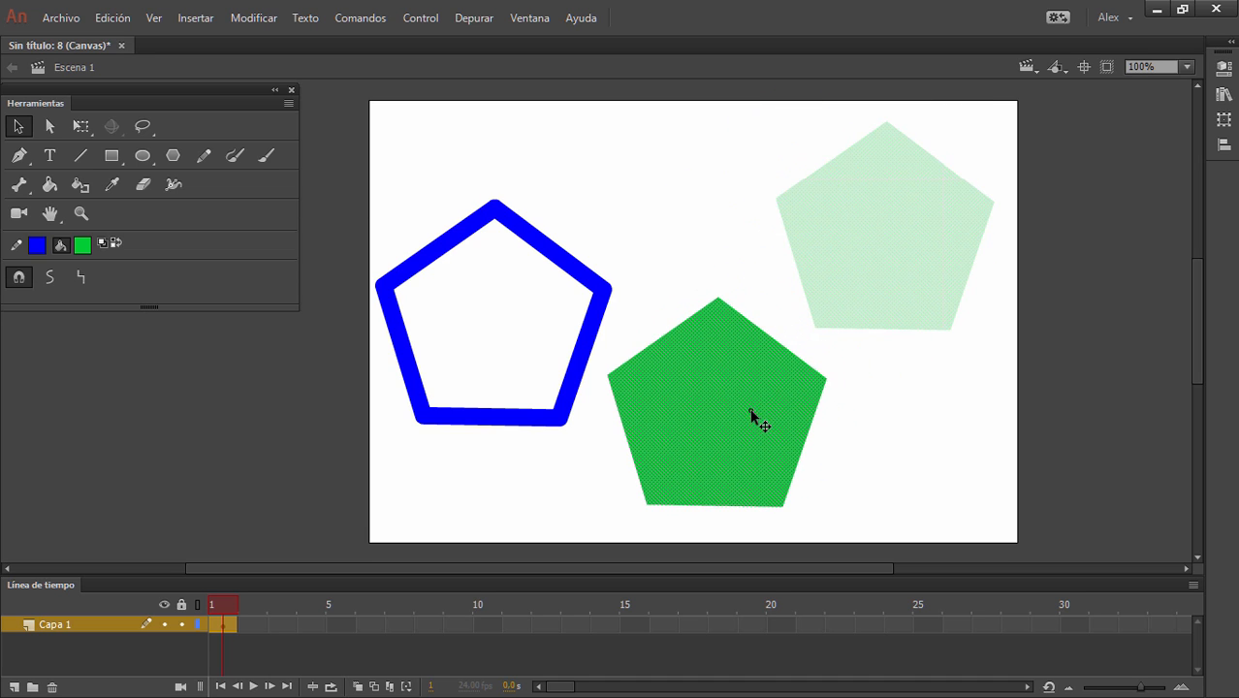
left_click(895, 431)
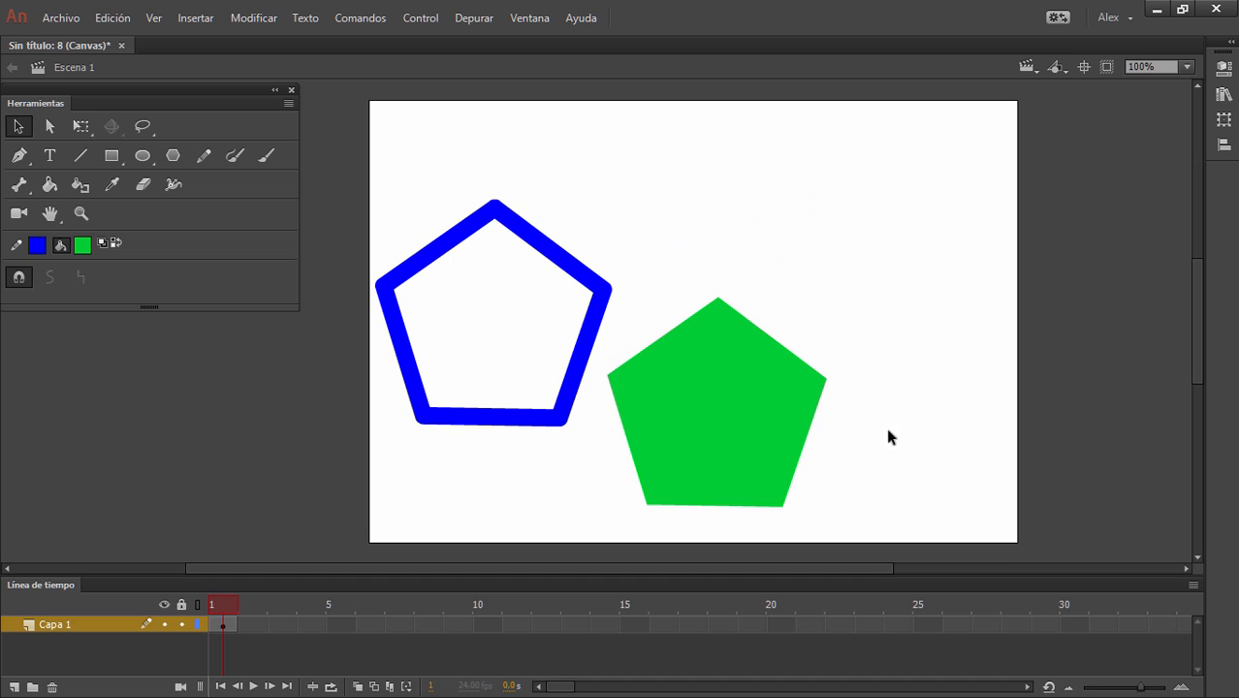
mouse_move(750, 387)
left_mouse_down()
mouse_move(816, 300)
mouse_move(793, 308)
mouse_move(783, 341)
mouse_move(739, 384)
left_mouse_up()
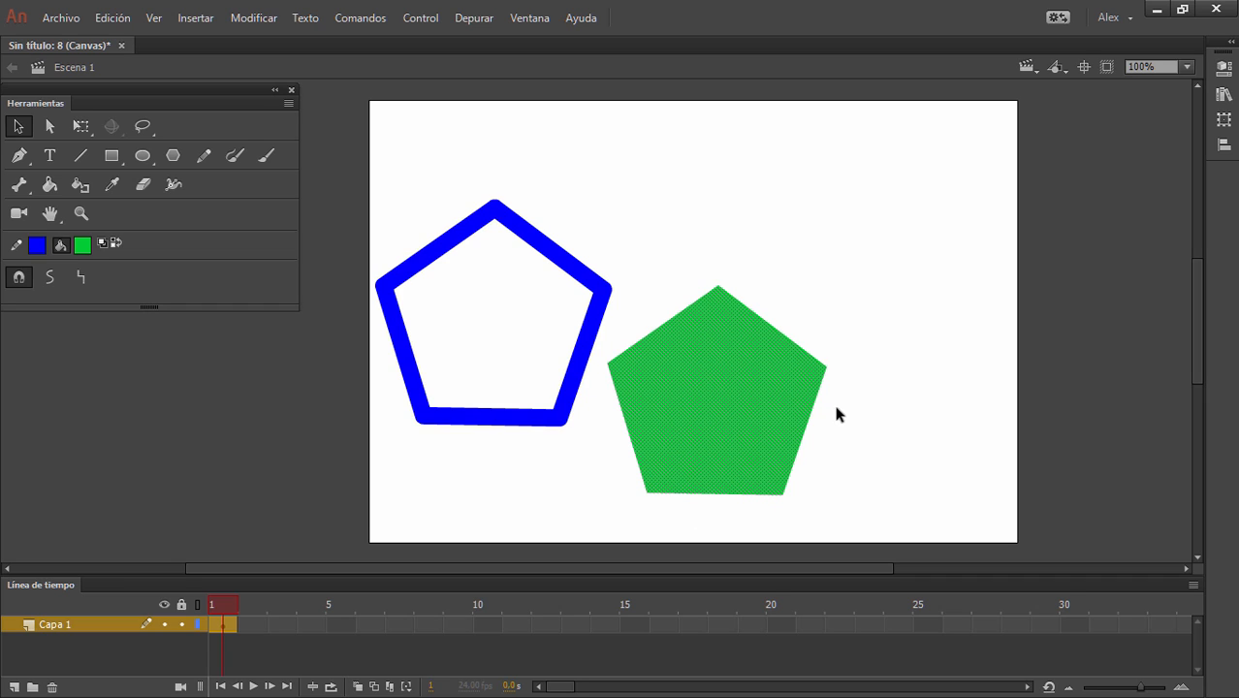
left_click(910, 435)
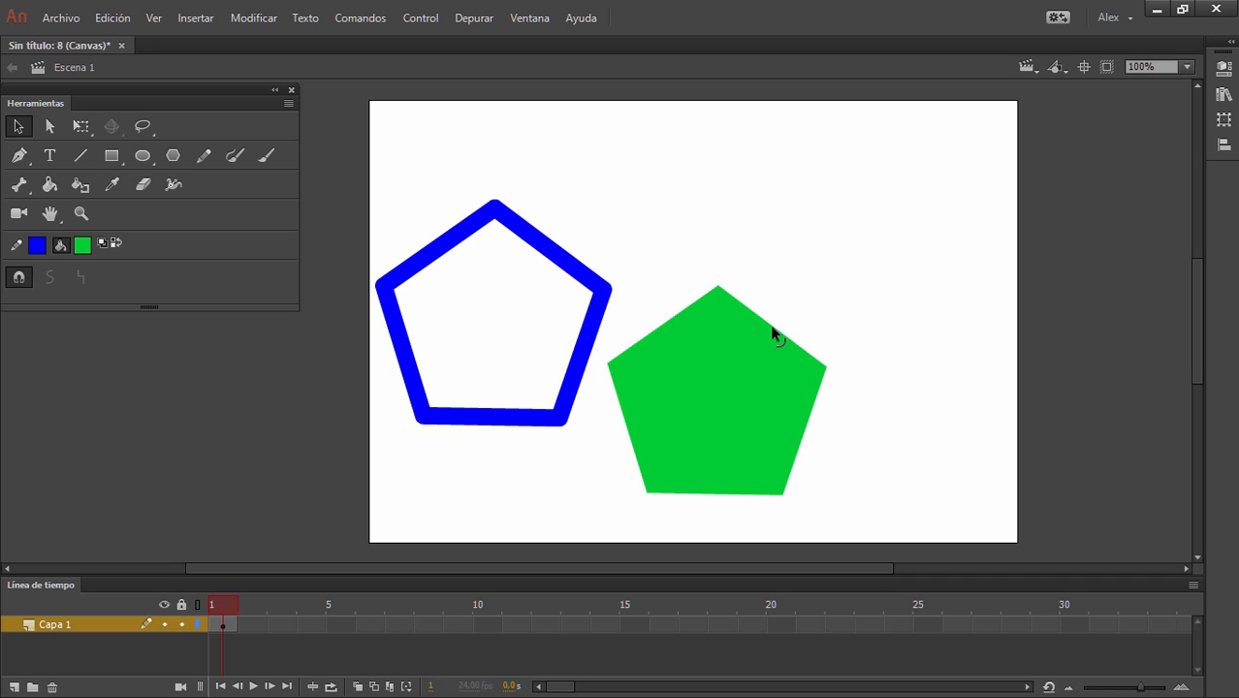
- Curve the green pentagon's upper-right and lower-right edges outward and pull the corner between them inward
left_click_drag(773, 328, 866, 241)
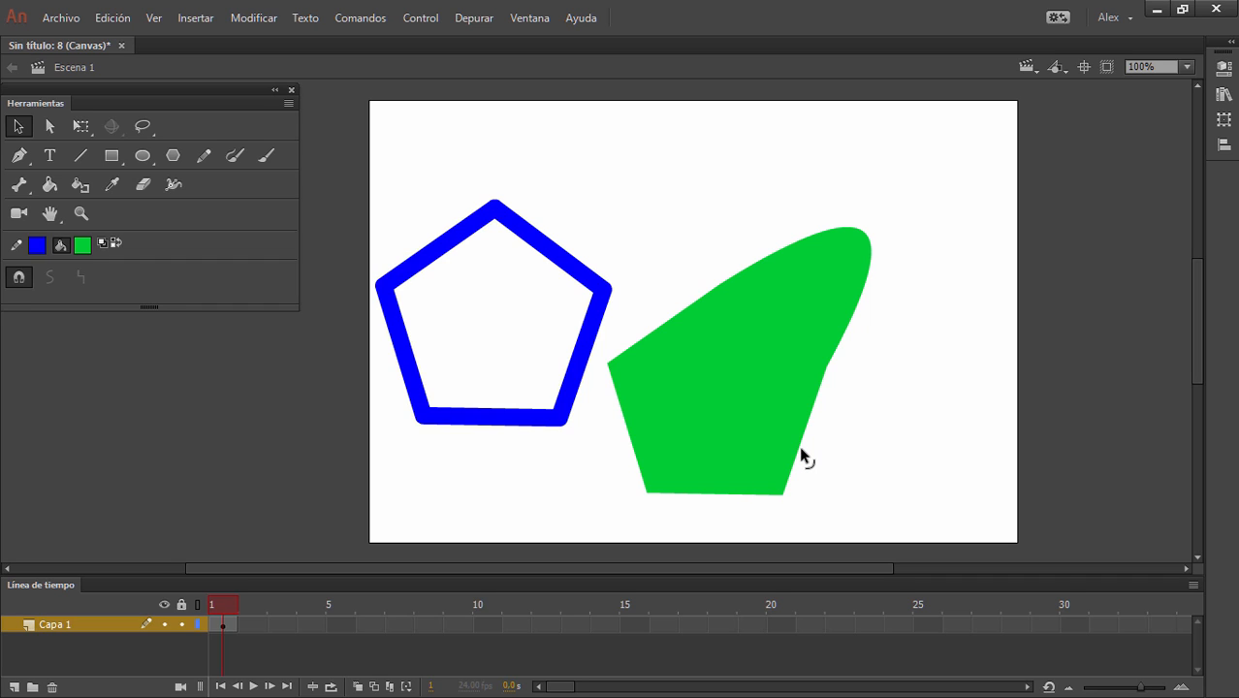
left_click_drag(801, 449, 850, 469)
left_click_drag(826, 366, 768, 369)
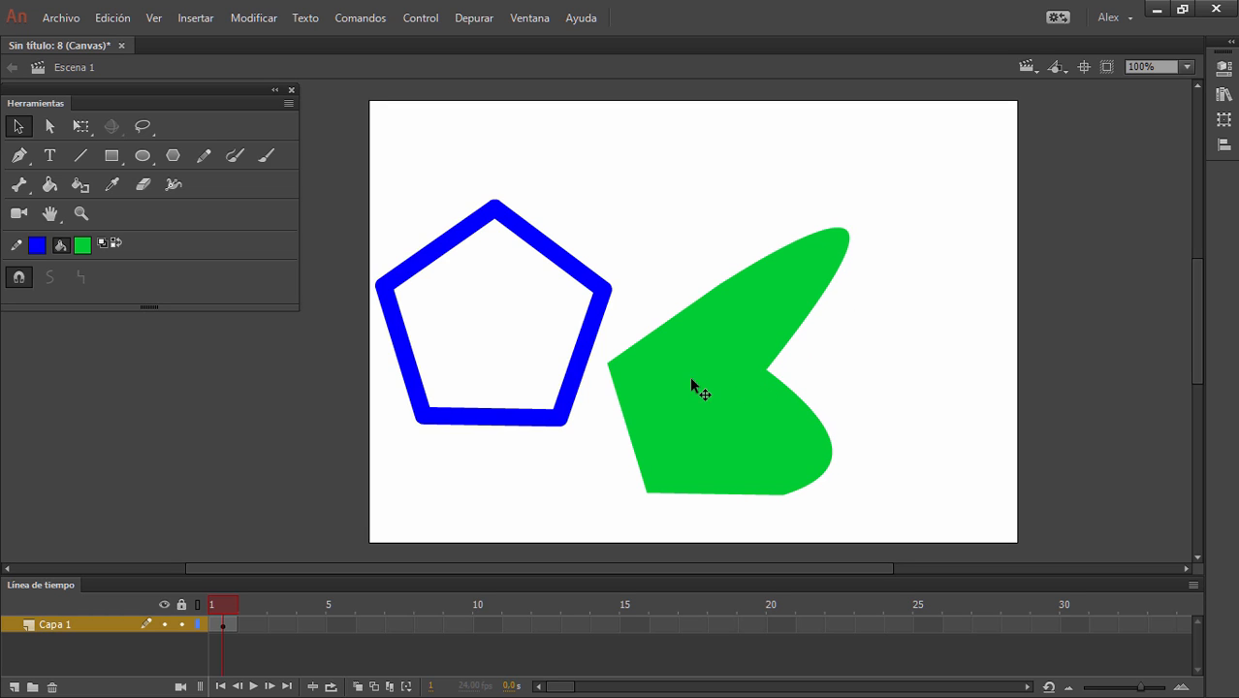
- Pull the green shape's inner notch corner slightly further left and shift its left corner down and right
left_click(766, 374)
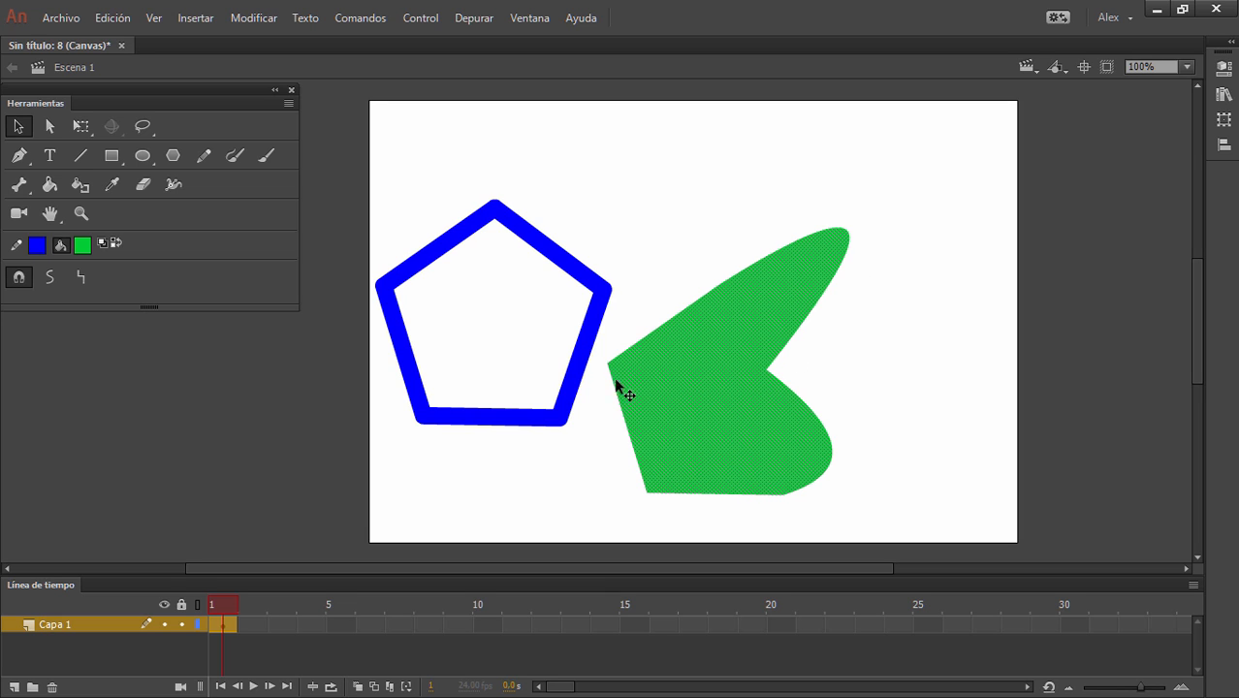
left_click(875, 373)
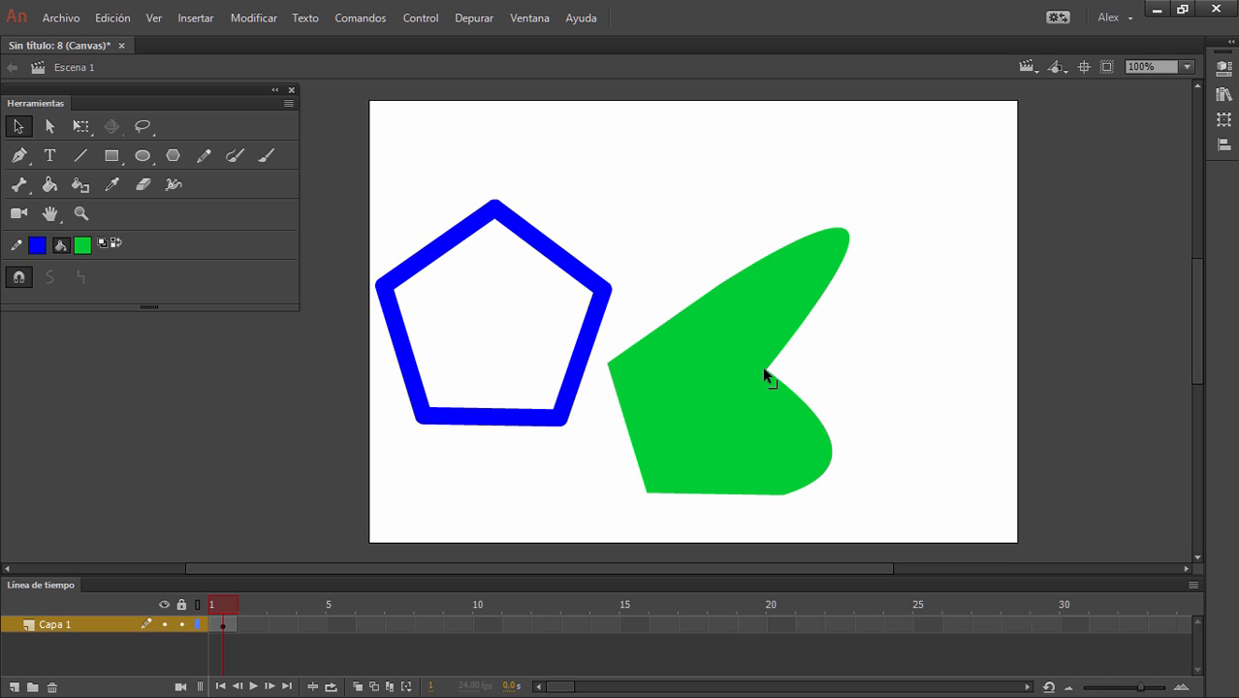
mouse_move(766, 371)
left_mouse_down()
mouse_move(849, 357)
mouse_move(859, 428)
mouse_move(735, 390)
mouse_move(787, 417)
mouse_move(745, 380)
left_mouse_up()
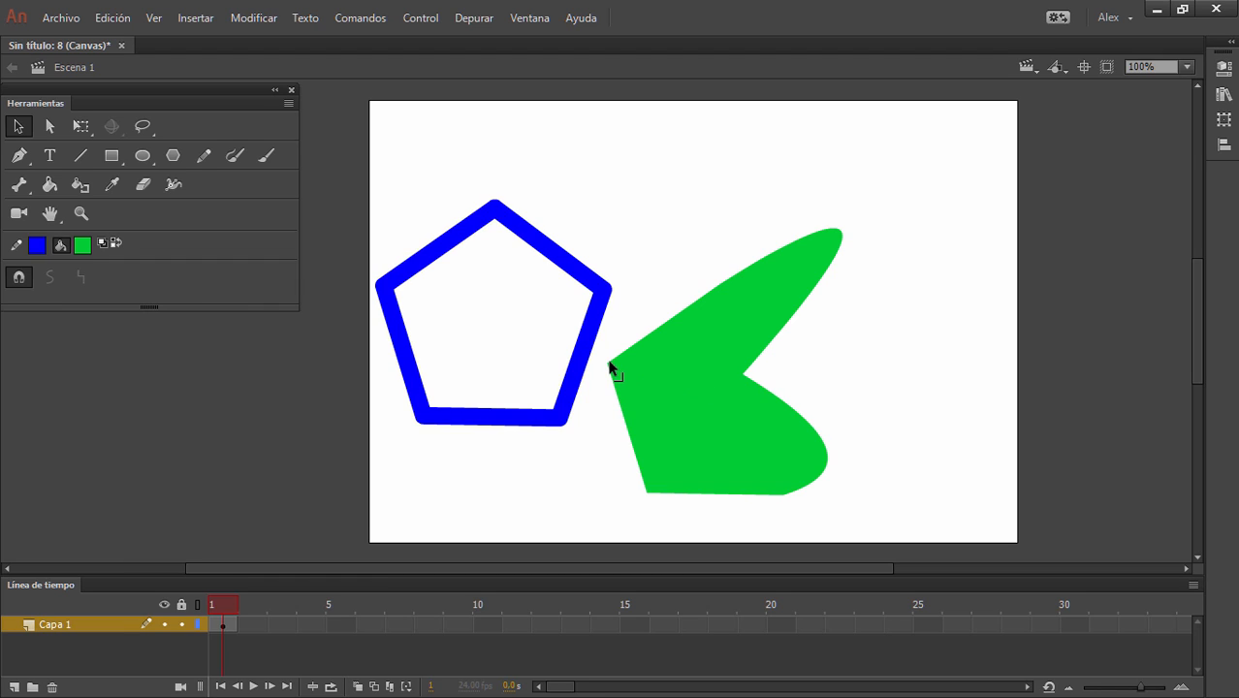
mouse_move(618, 366)
left_mouse_down()
mouse_move(688, 364)
mouse_move(640, 399)
mouse_move(613, 395)
mouse_move(647, 351)
mouse_move(633, 348)
mouse_move(625, 379)
left_mouse_up()
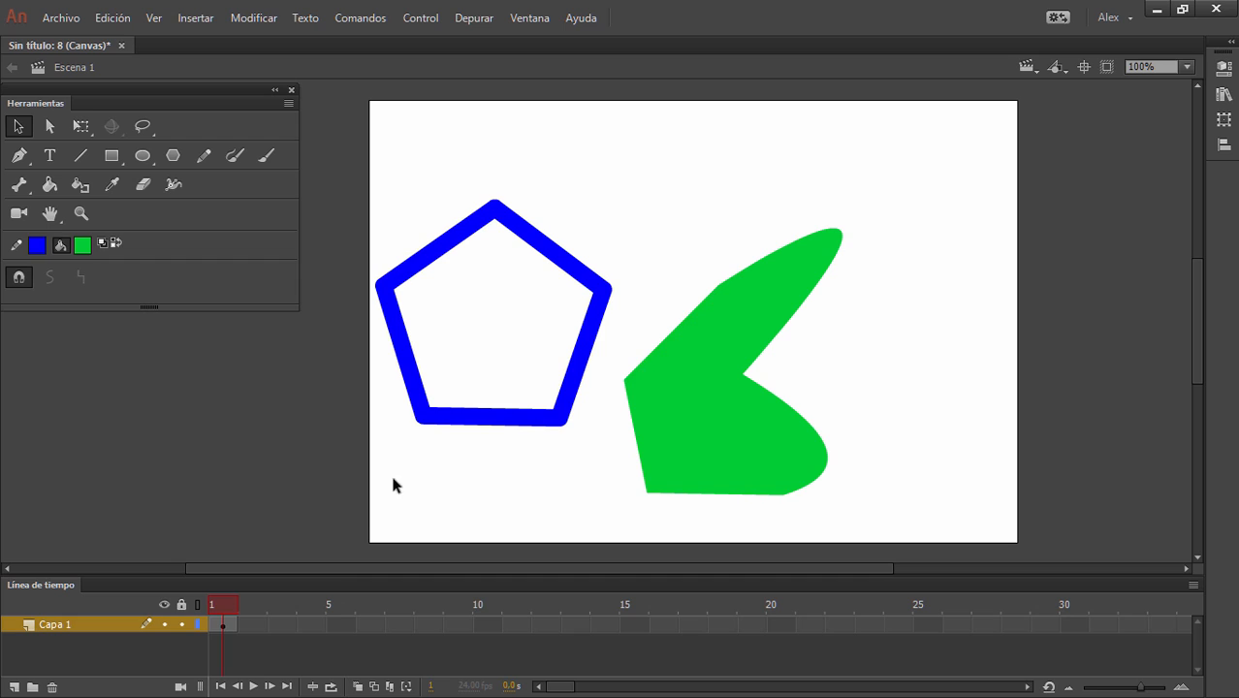
- View the shapes on Capa 1 as outlines to examine their paths, and restore the normal colour display
left_click(197, 603)
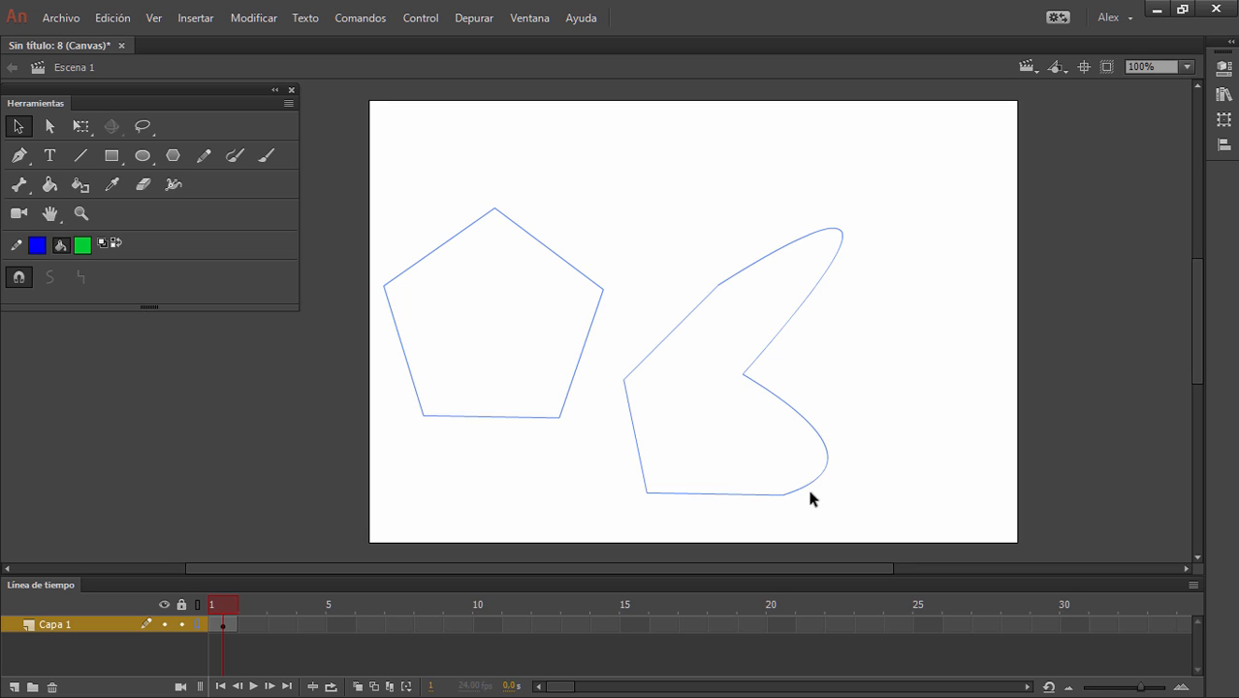
left_click(197, 623)
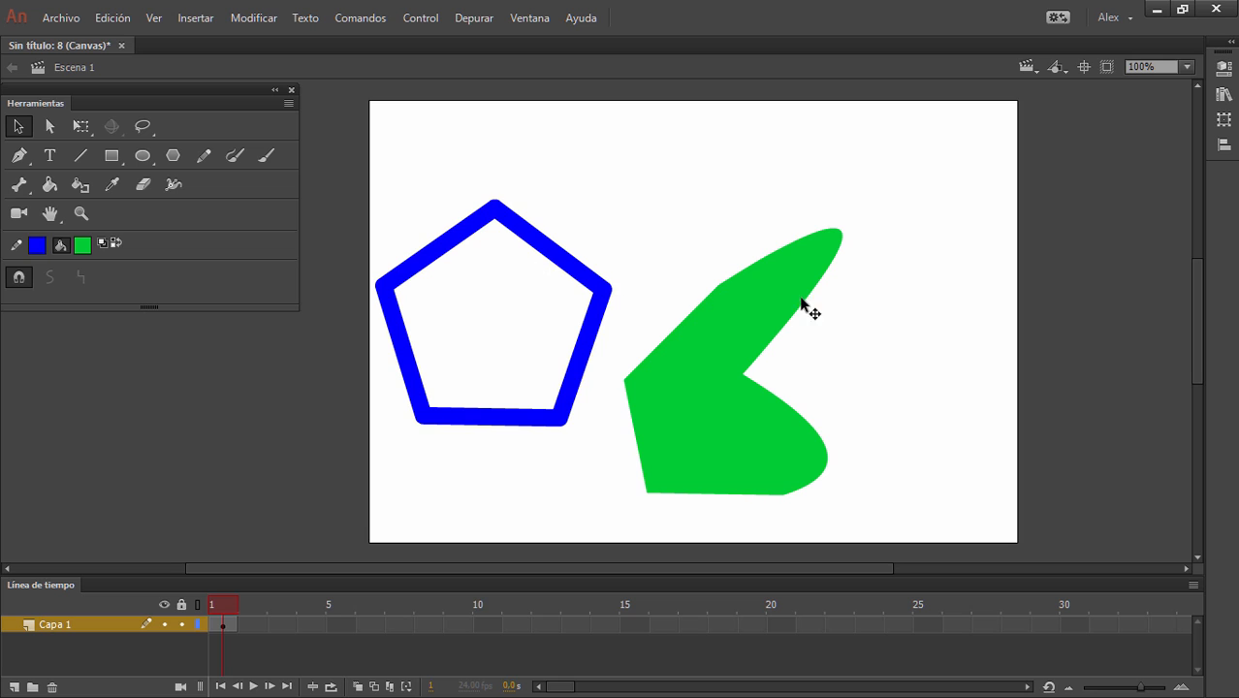
- Move the whole blue outline up and left, partly off the stage, and shift the green shape slightly up and left
left_click_drag(343, 169, 614, 465)
left_click_drag(572, 391, 473, 223)
left_click_drag(563, 188, 905, 524)
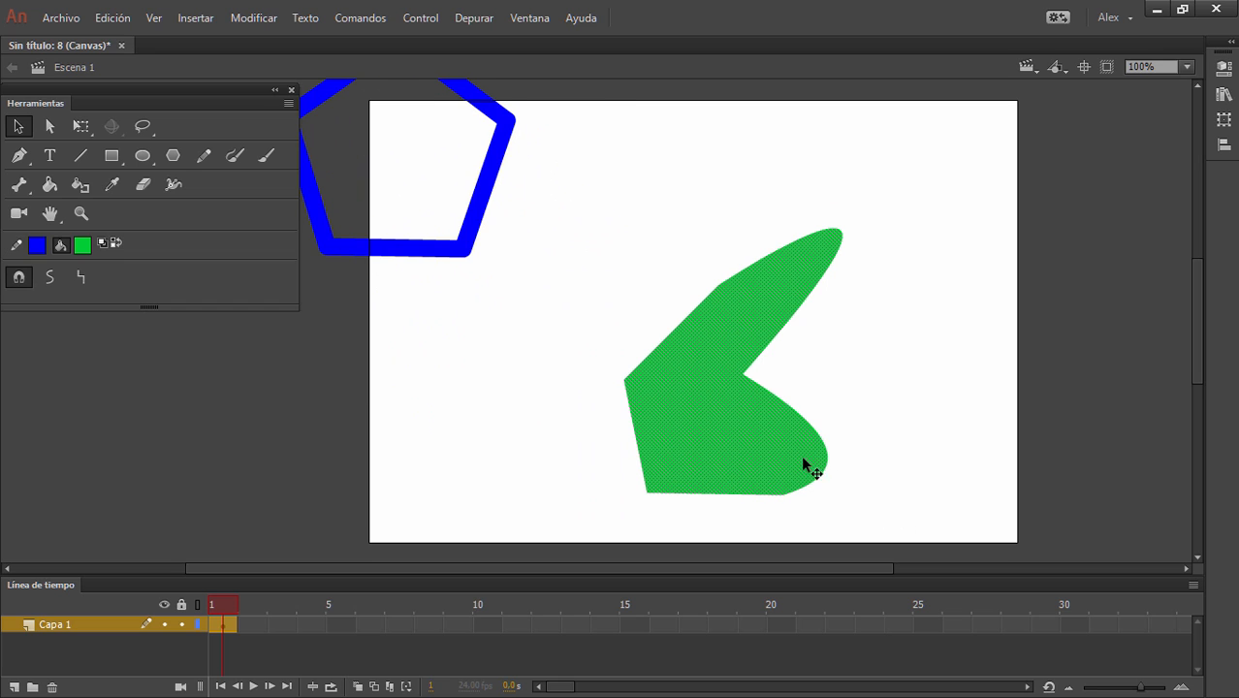
left_click_drag(797, 461, 770, 409)
left_click(862, 448)
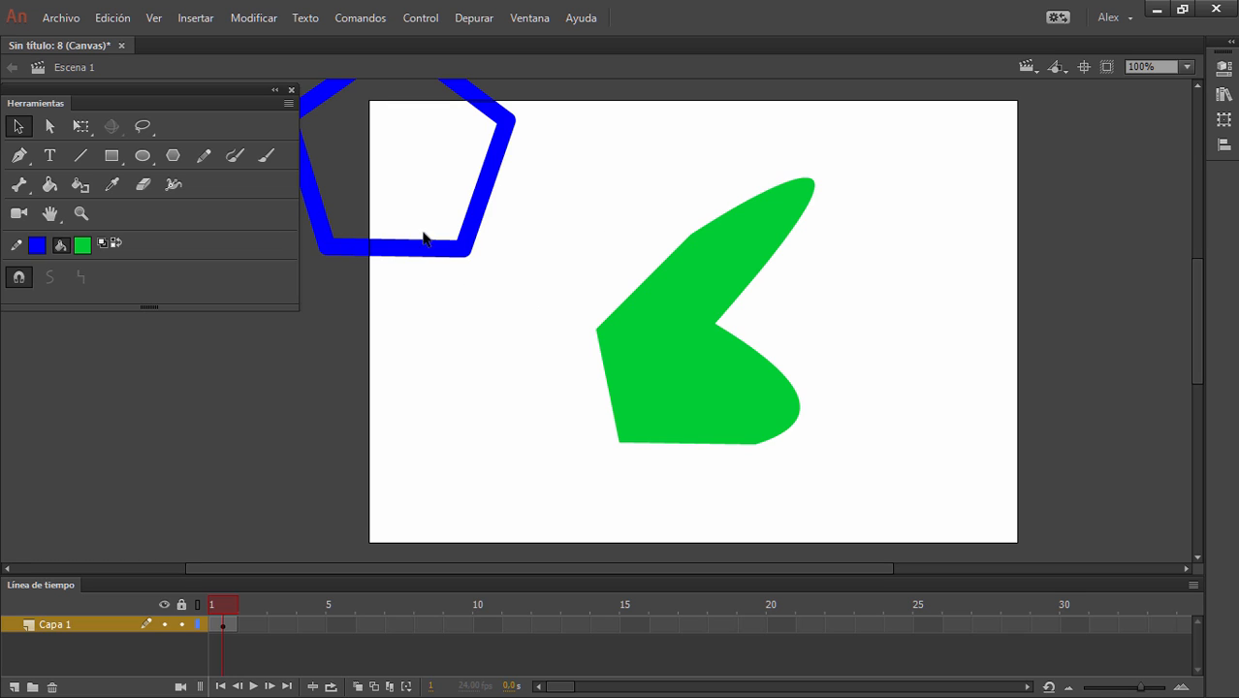
- Select all anchor points of the green shape with the Subselection tool and shift the shape slightly up and right
left_click(55, 126)
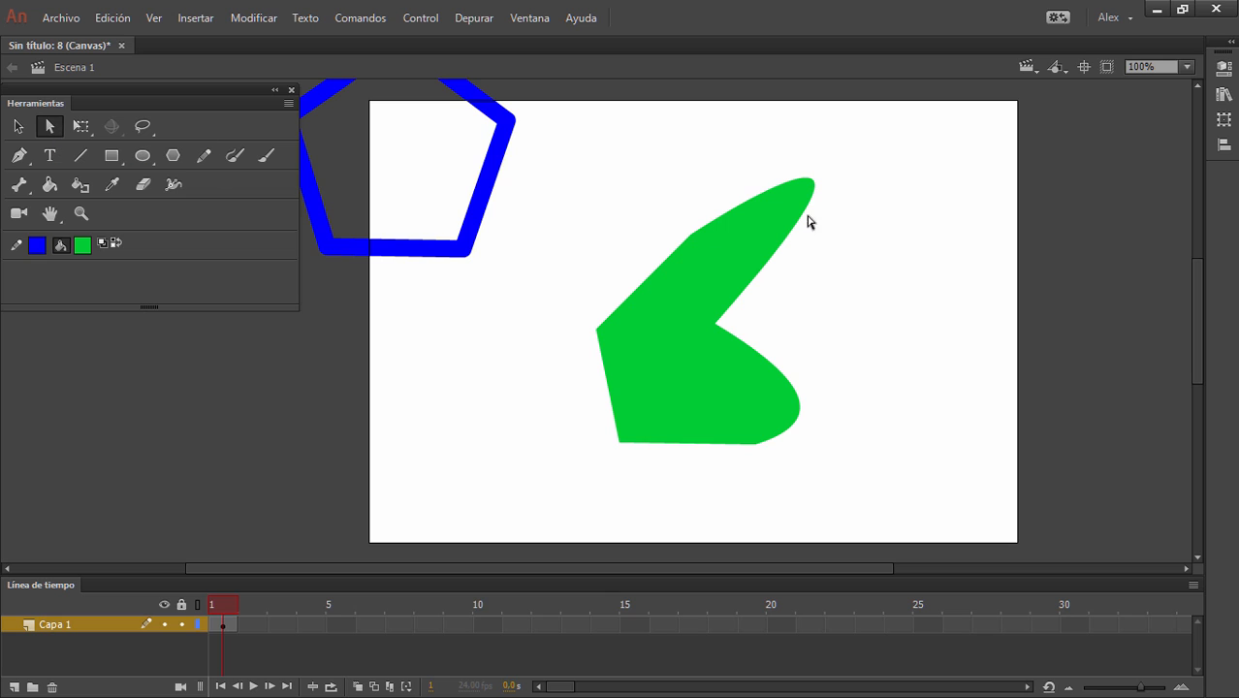
left_click_drag(557, 126, 885, 482)
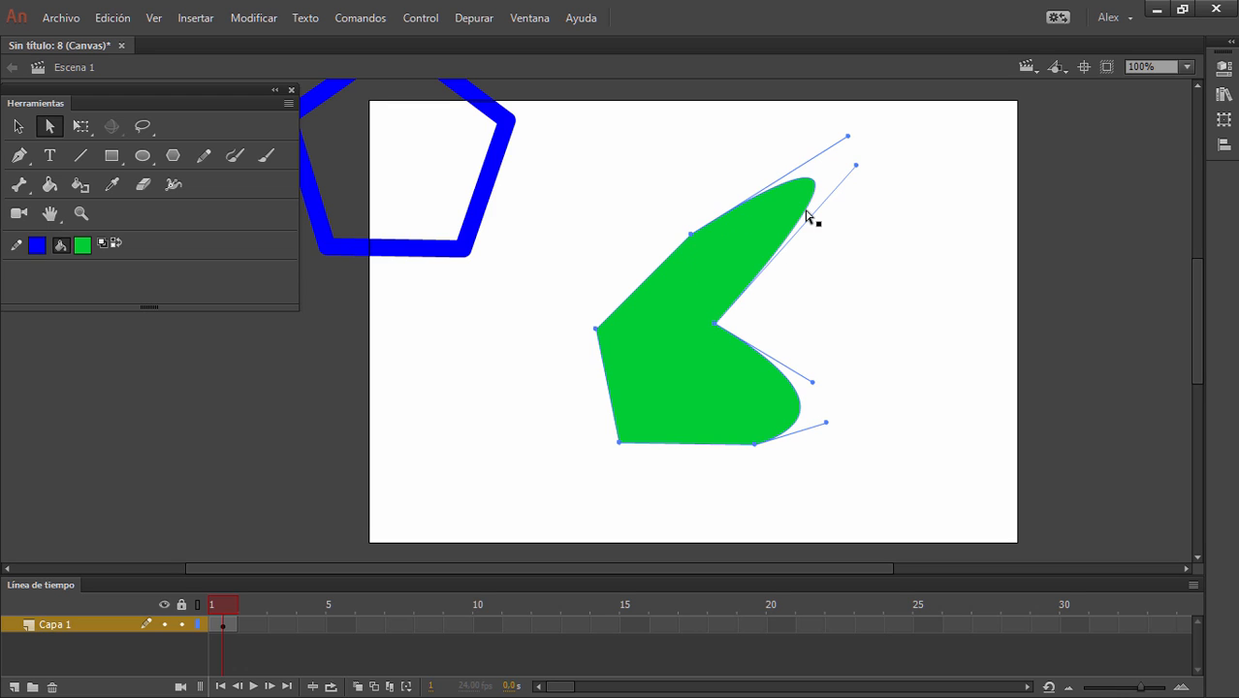
left_click(18, 125)
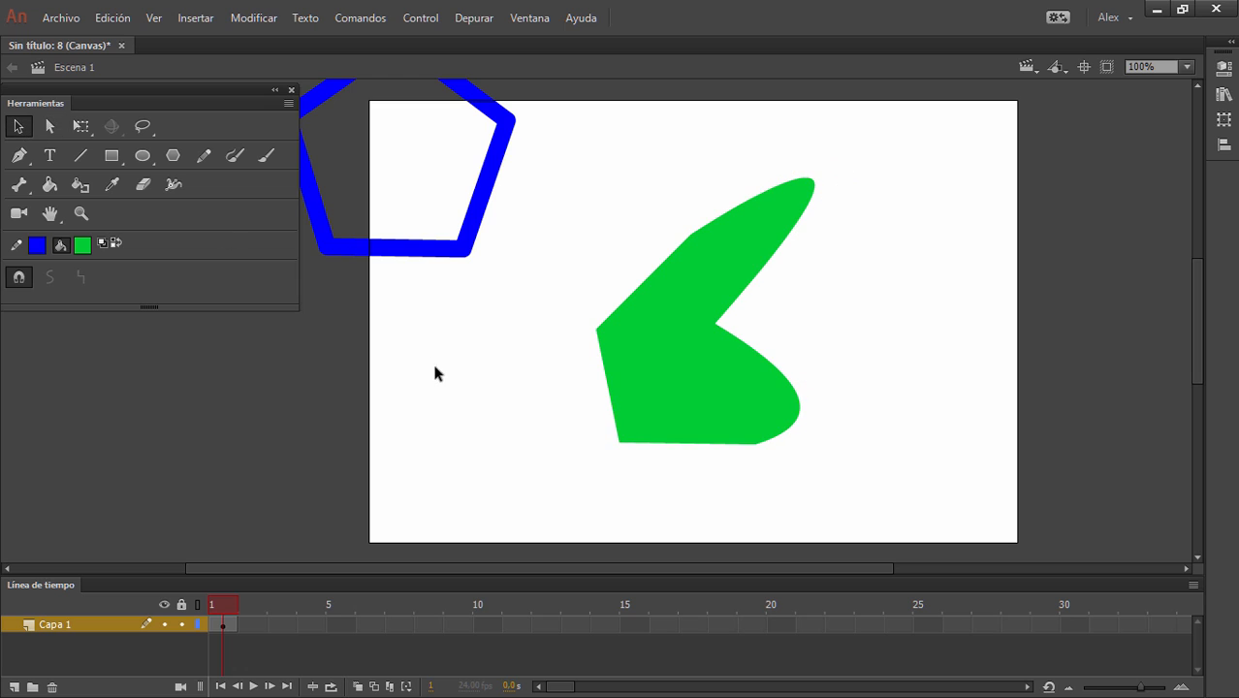
left_click(47, 127)
left_click_drag(564, 142, 880, 457)
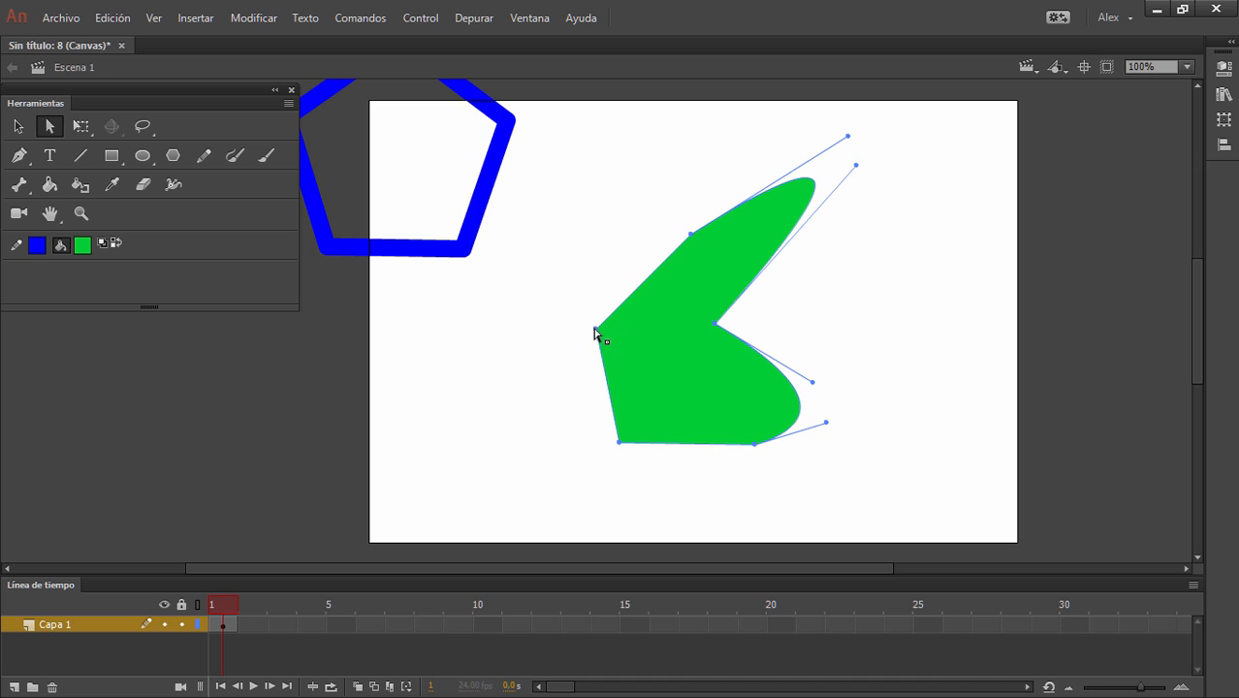
left_click_drag(595, 332, 603, 327)
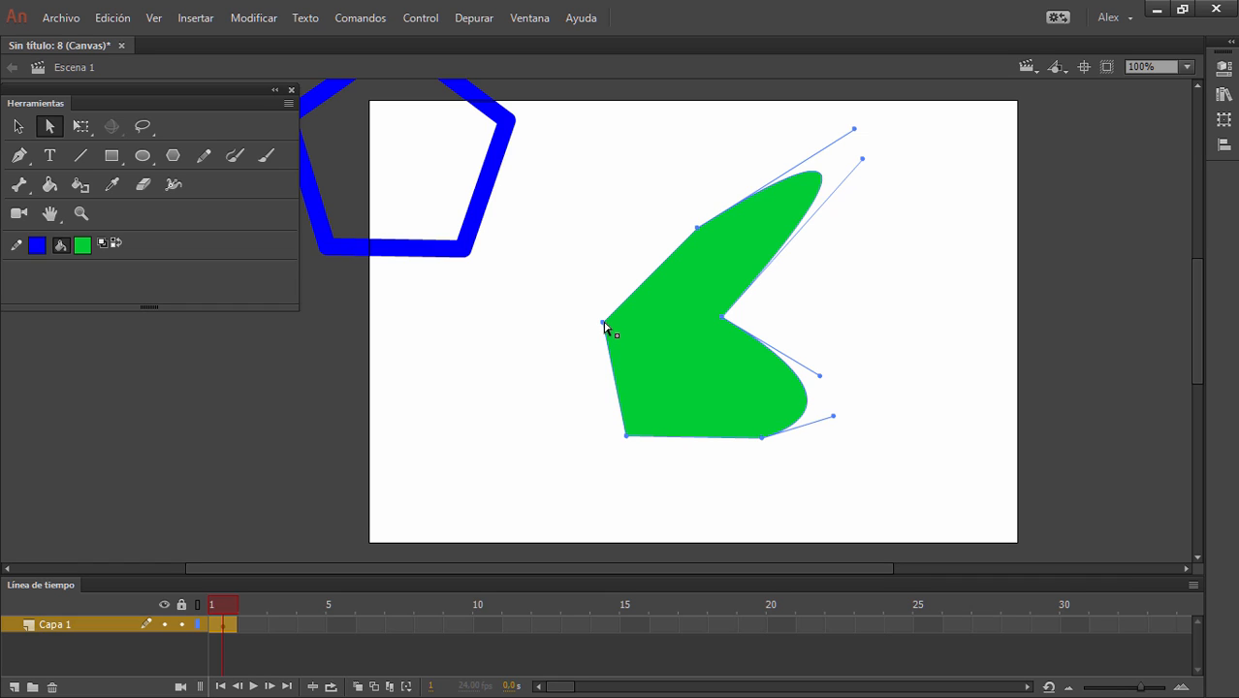
left_click(582, 340)
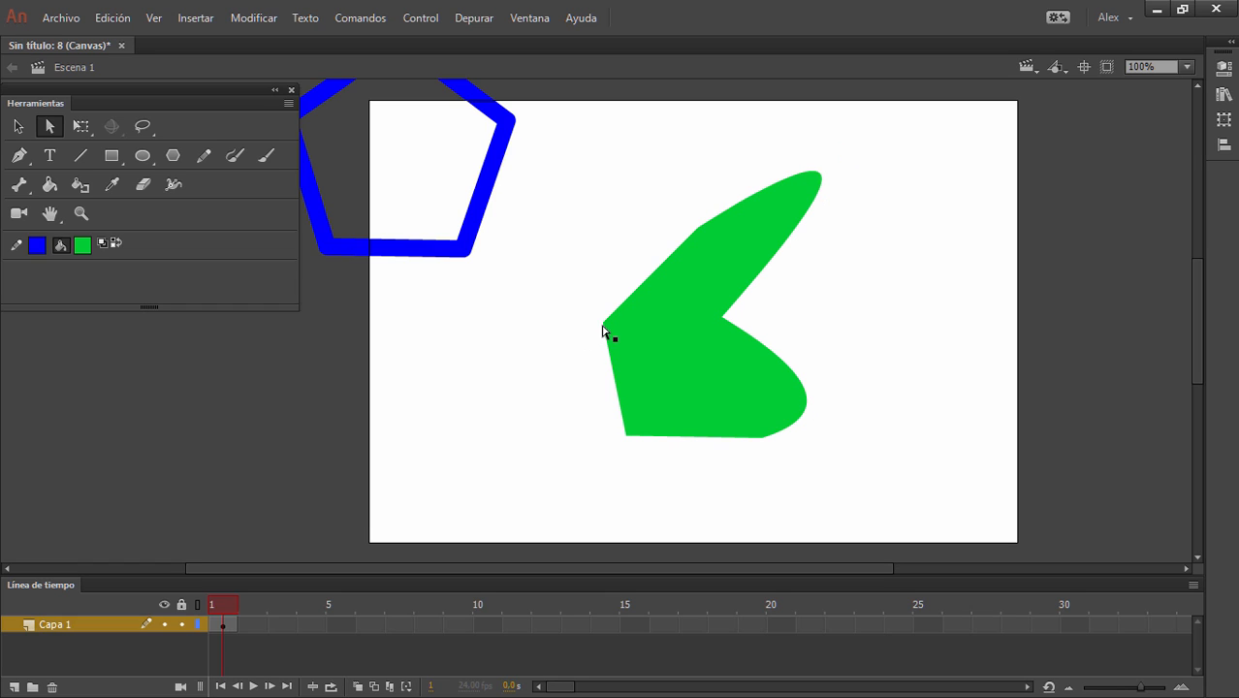
- Select only the green shape's left corner anchor point and reposition it up and slightly left of where it was
left_click(605, 326)
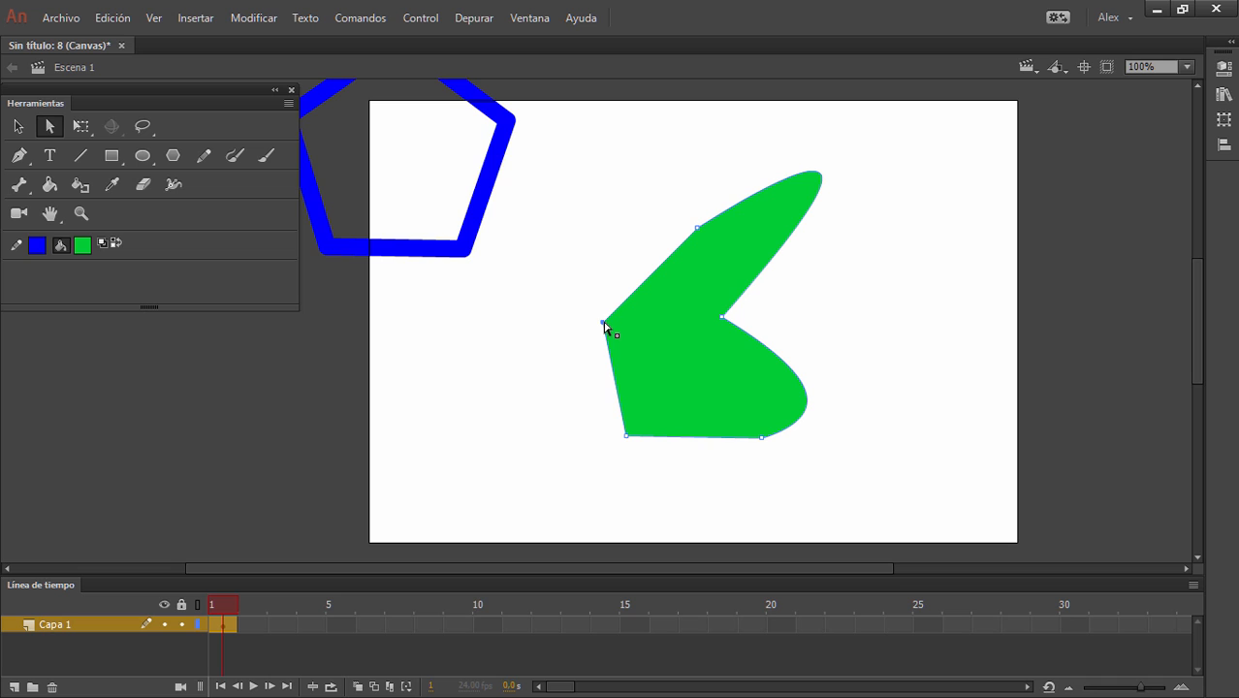
left_click_drag(601, 325, 545, 334)
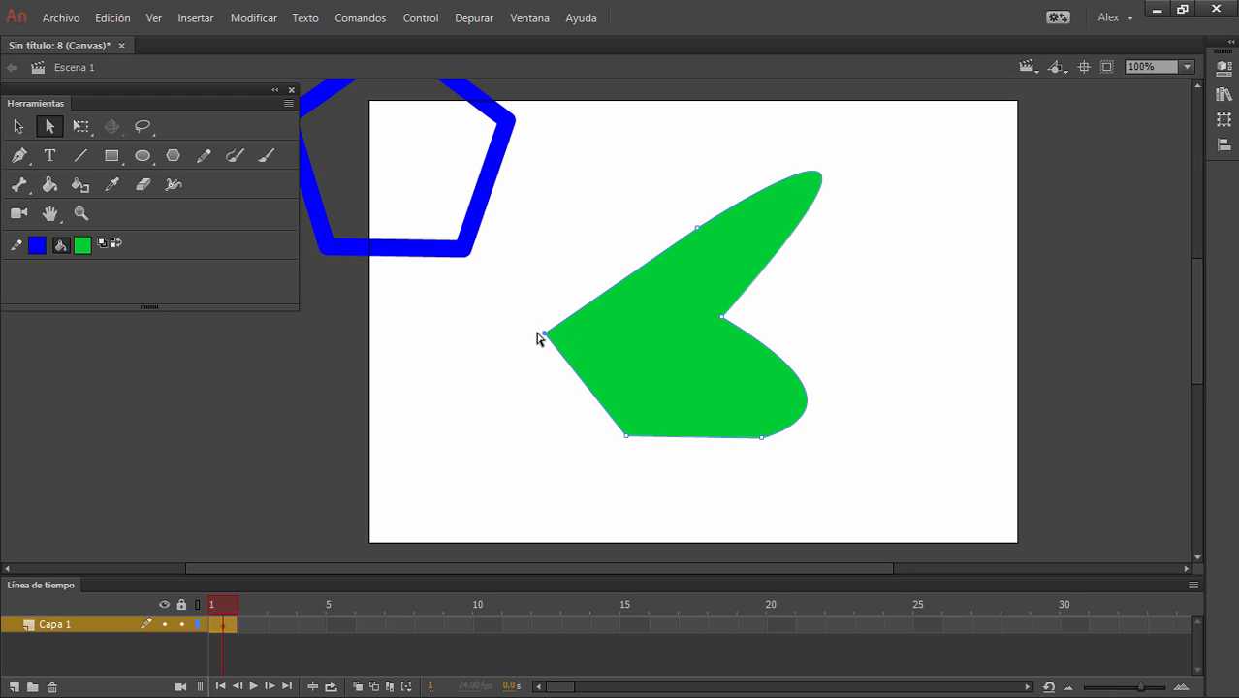
left_click_drag(547, 335, 590, 268)
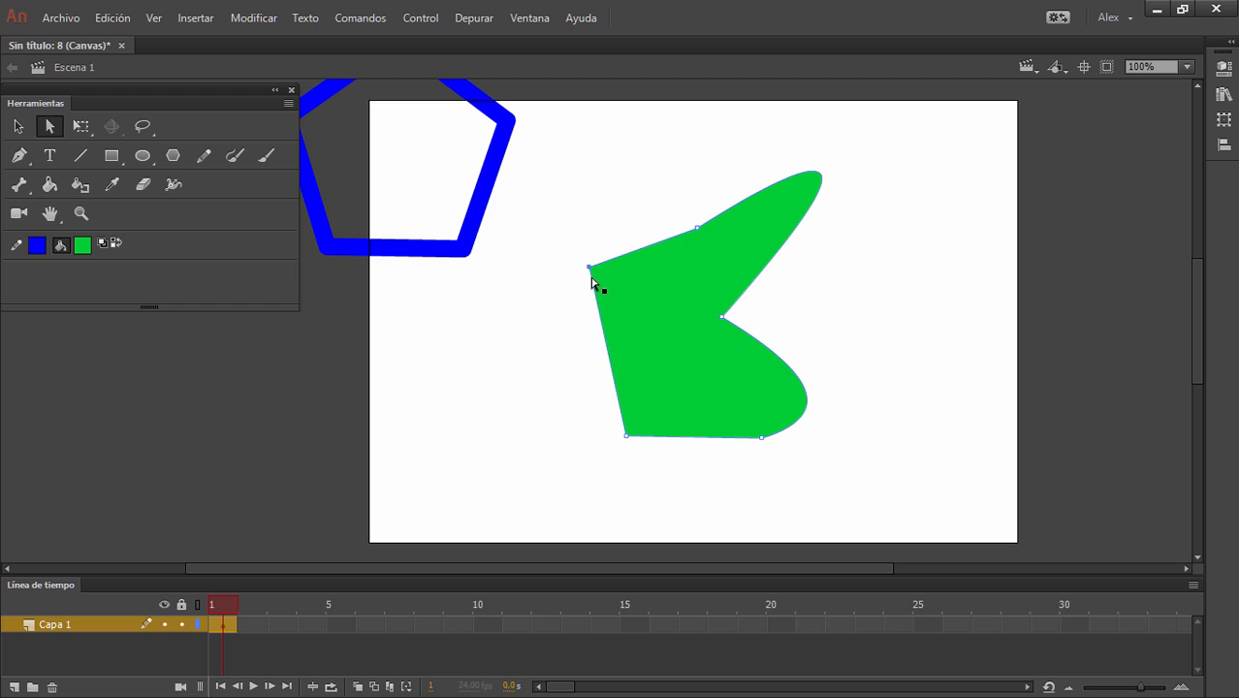
- Adjust both curve handles of the green shape's upper lobe to make it shorter and rounder, and return to the Selection tool
left_click(697, 229)
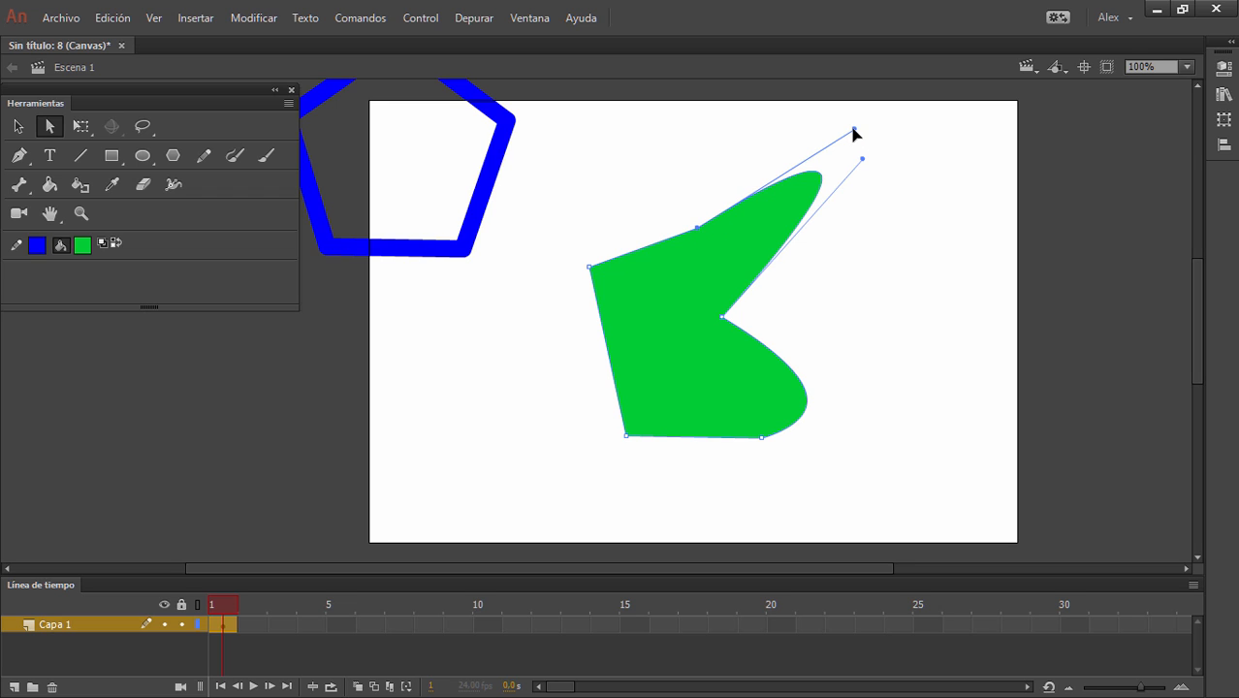
left_click_drag(853, 128, 714, 126)
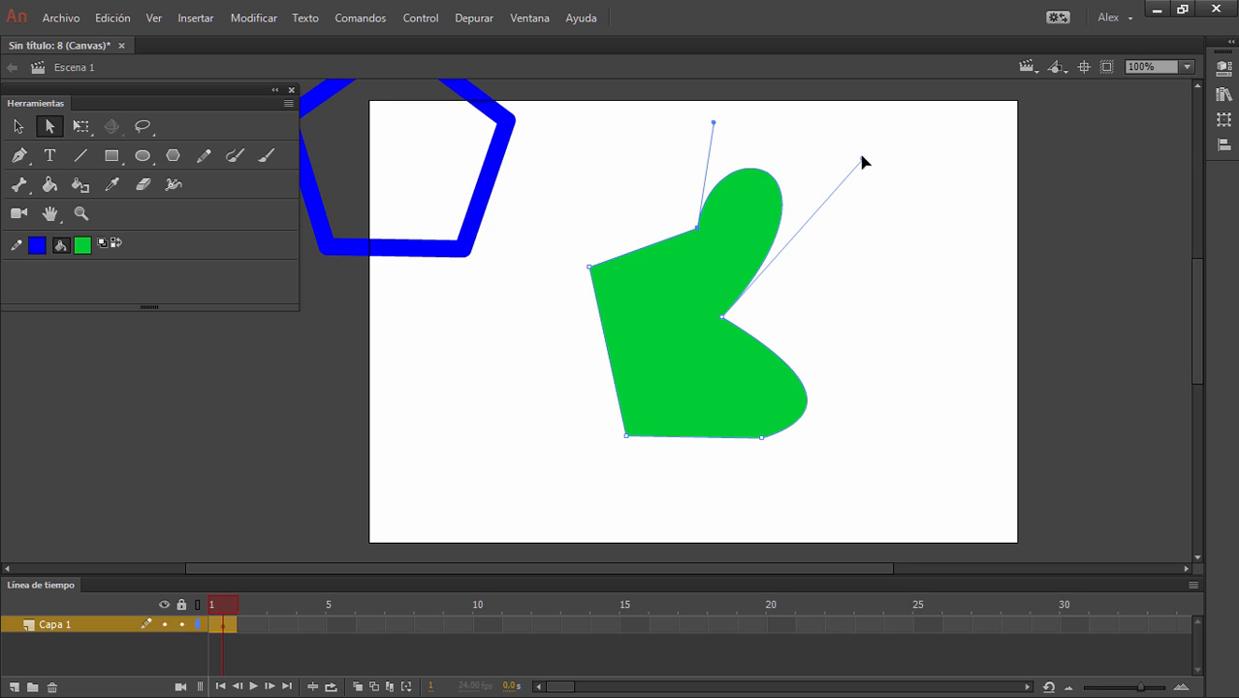
left_click_drag(863, 163, 912, 279)
left_click(897, 364)
left_click(23, 128)
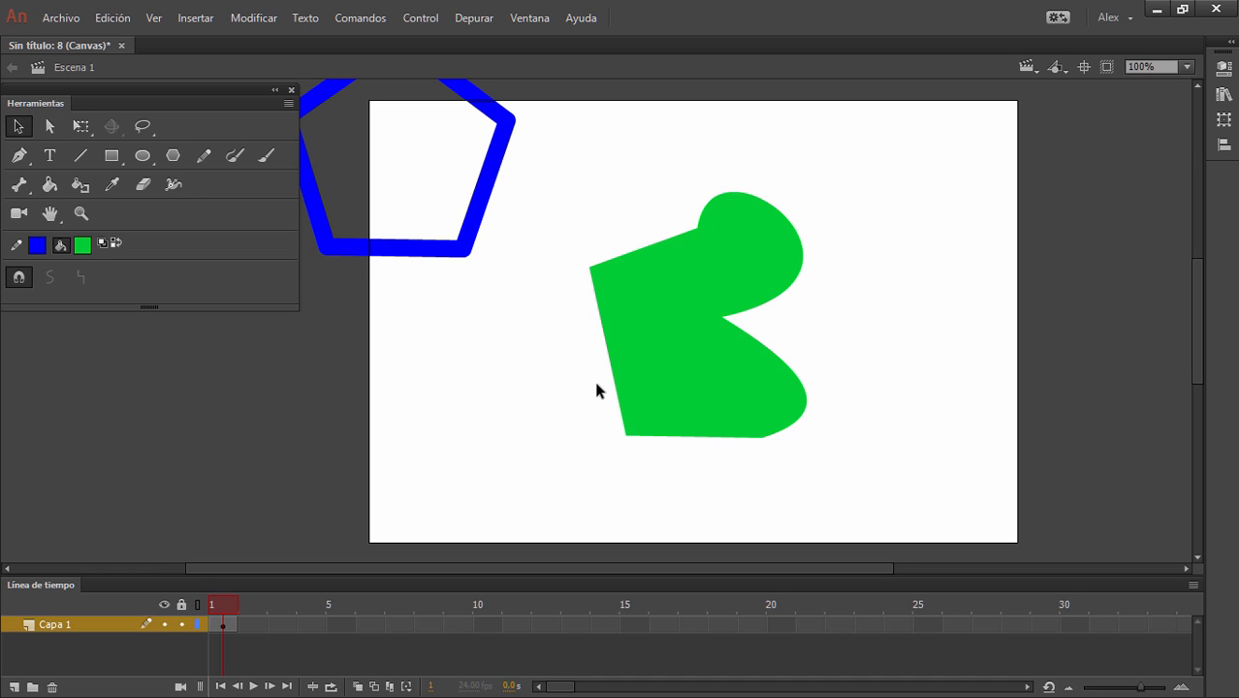
- Select the blue outline and the green shape together and delete them to empty the stage
left_click_drag(867, 485, 283, 51)
key("Delete")
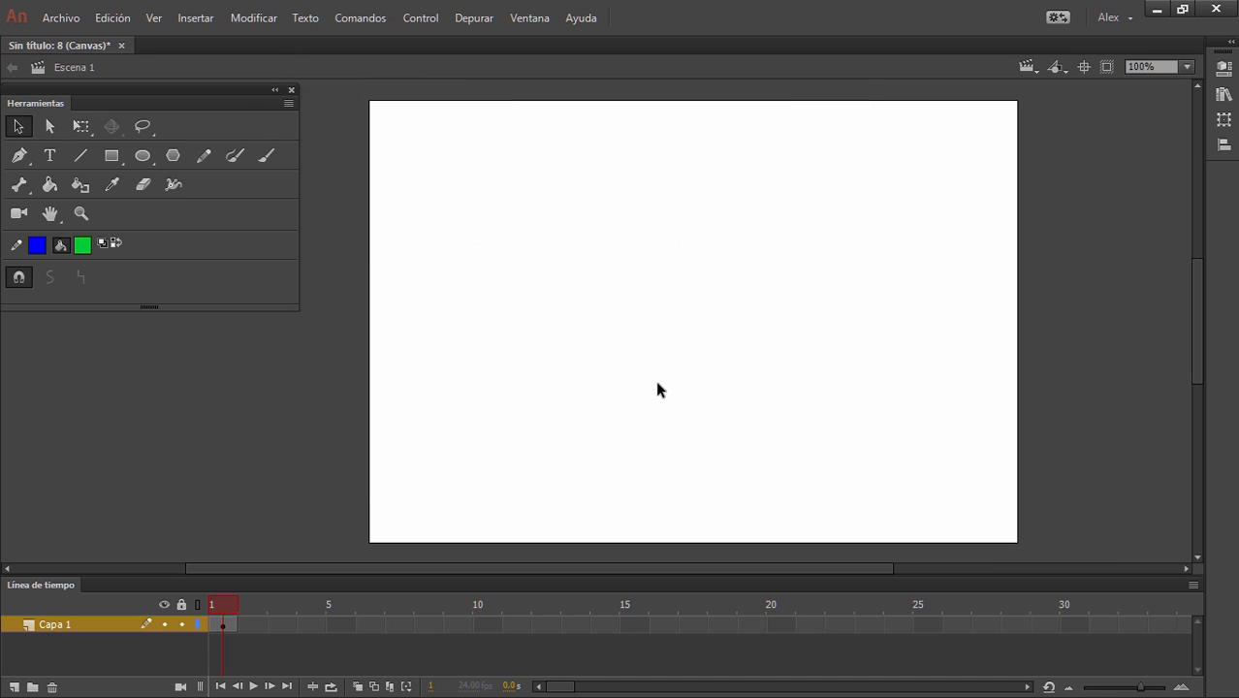
- Draw a rectangle in the stage's upper left and a circle in its lower right, both with green fill and blue outline
left_click(111, 155)
left_click_drag(442, 146, 586, 242)
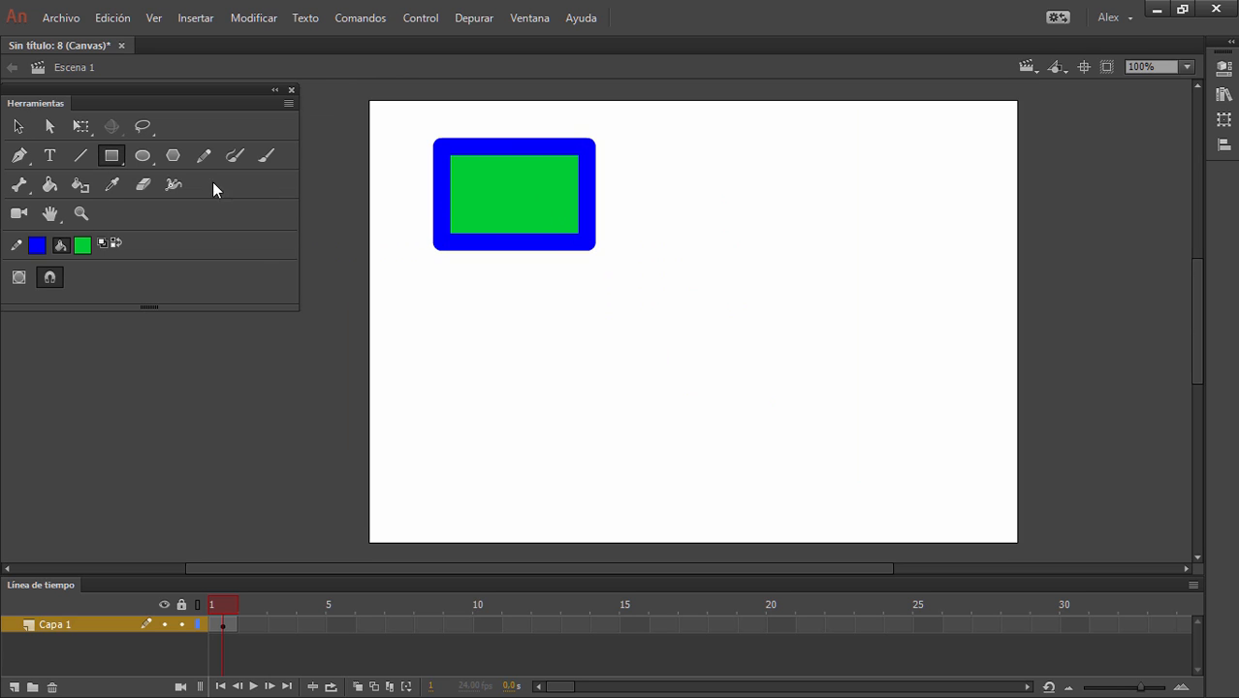
left_click(144, 156)
left_click_drag(693, 282, 853, 442)
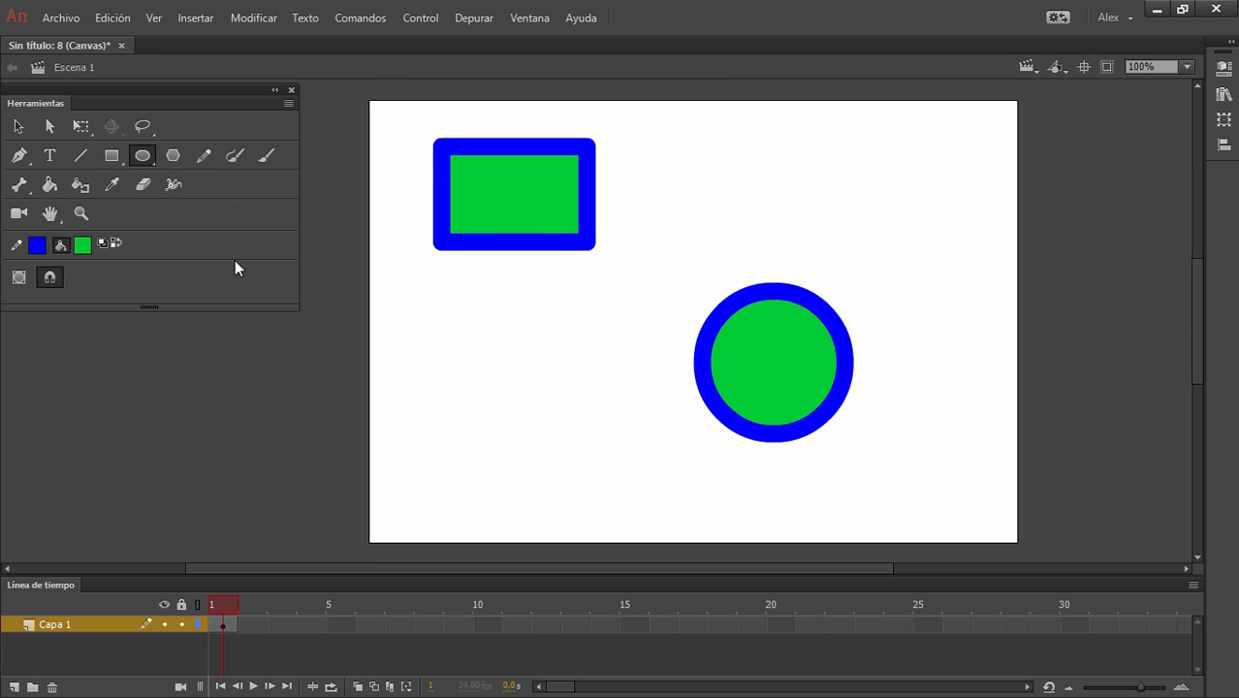
- Group the rectangle and circle together, and move the group to the right and slightly down
left_click(18, 127)
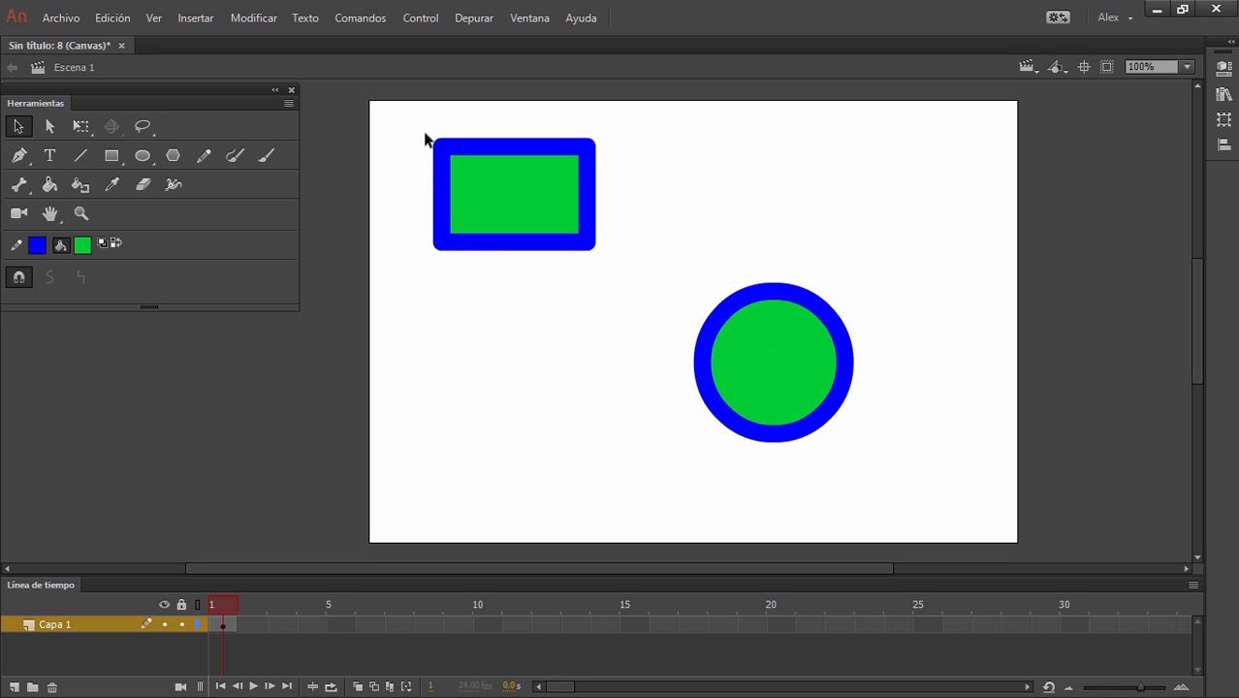
left_click_drag(390, 109, 934, 513)
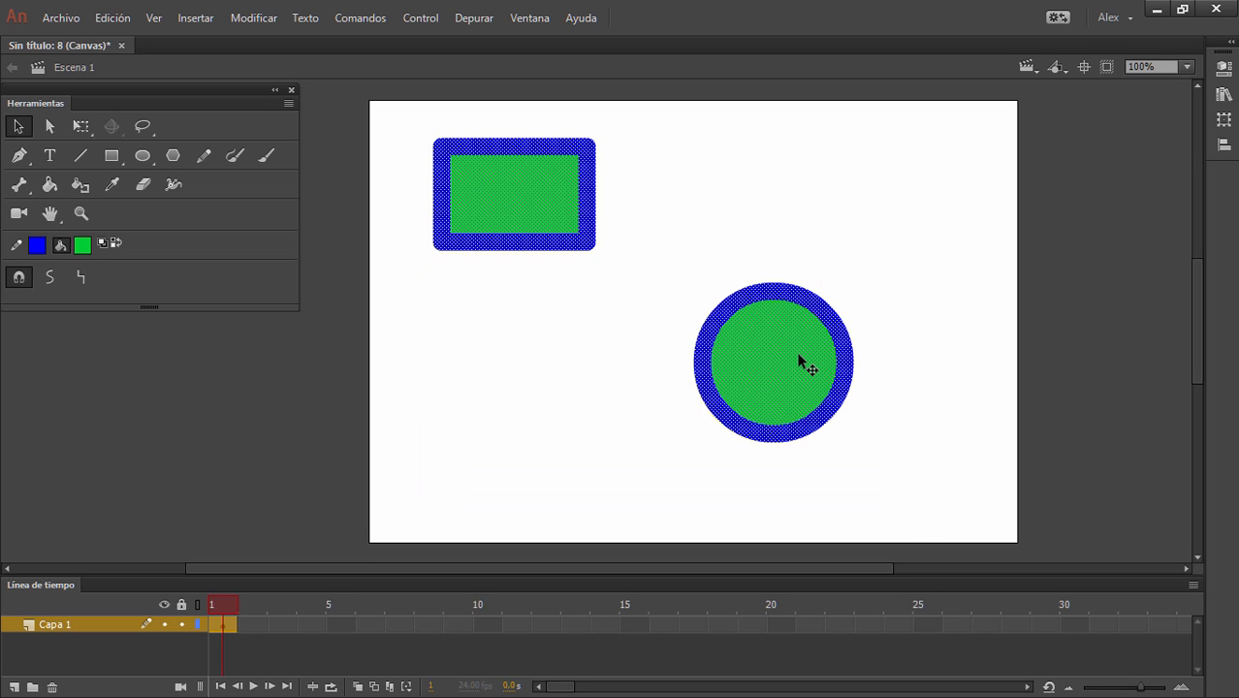
left_click(258, 19)
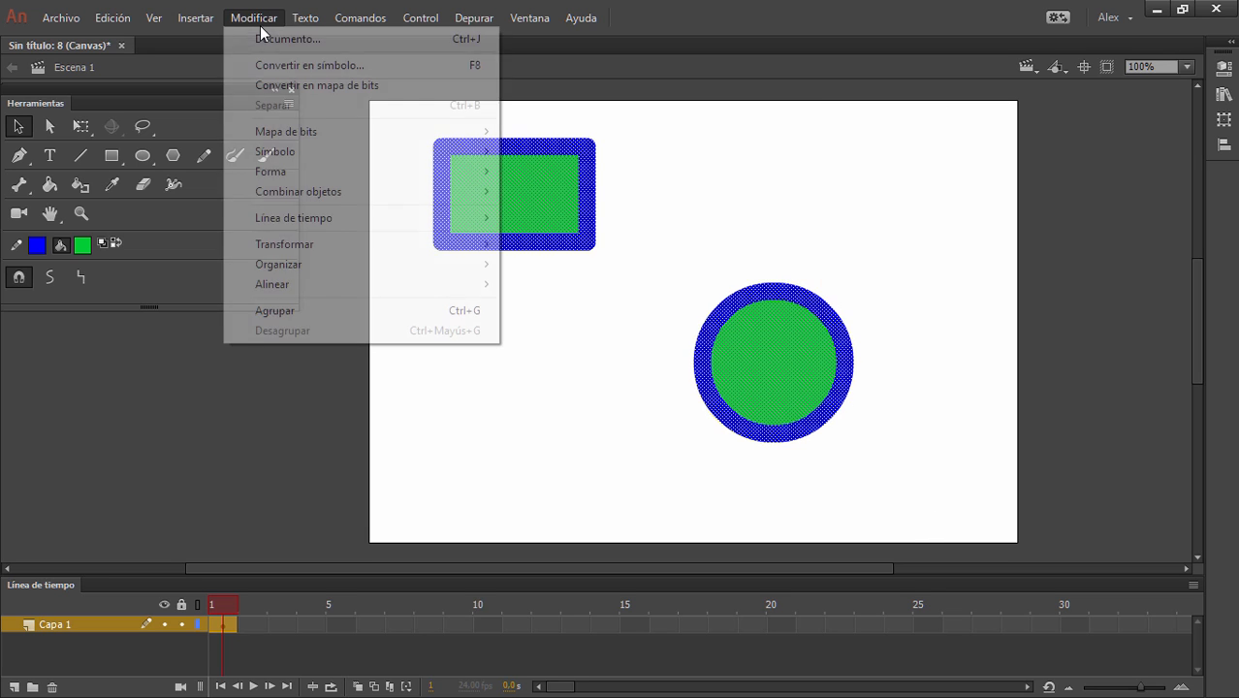
left_click(291, 310)
left_click(926, 464)
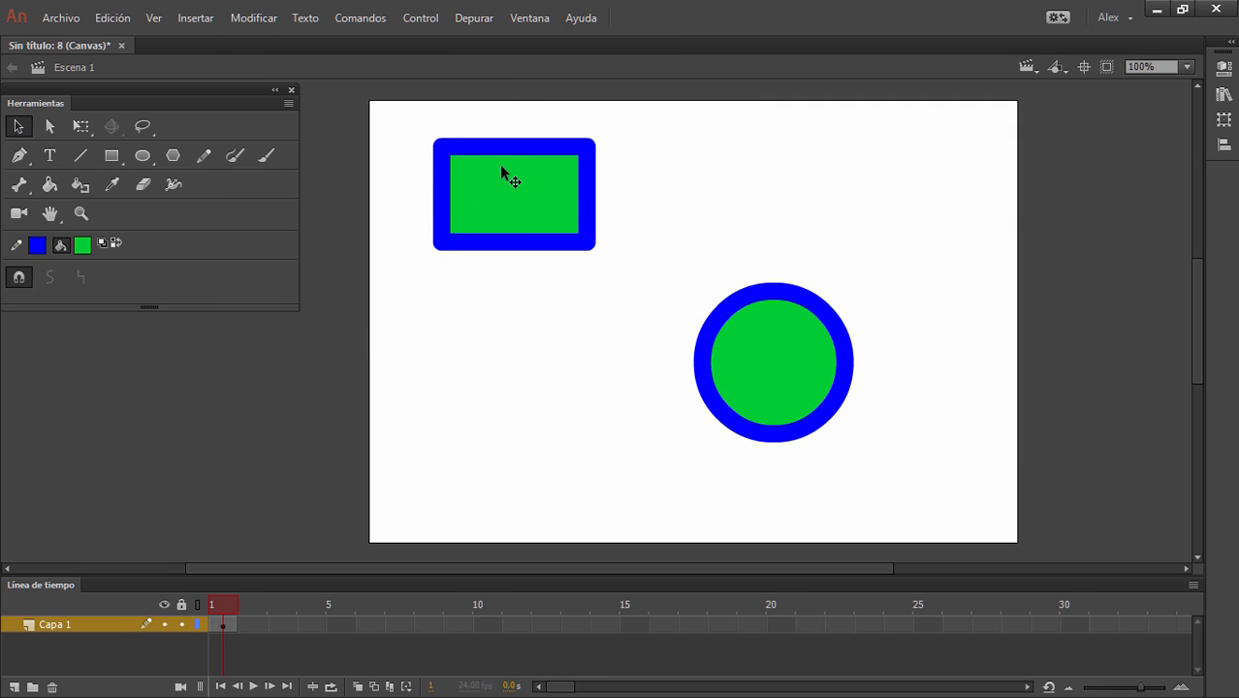
left_click(586, 161)
left_click_drag(594, 163, 638, 181)
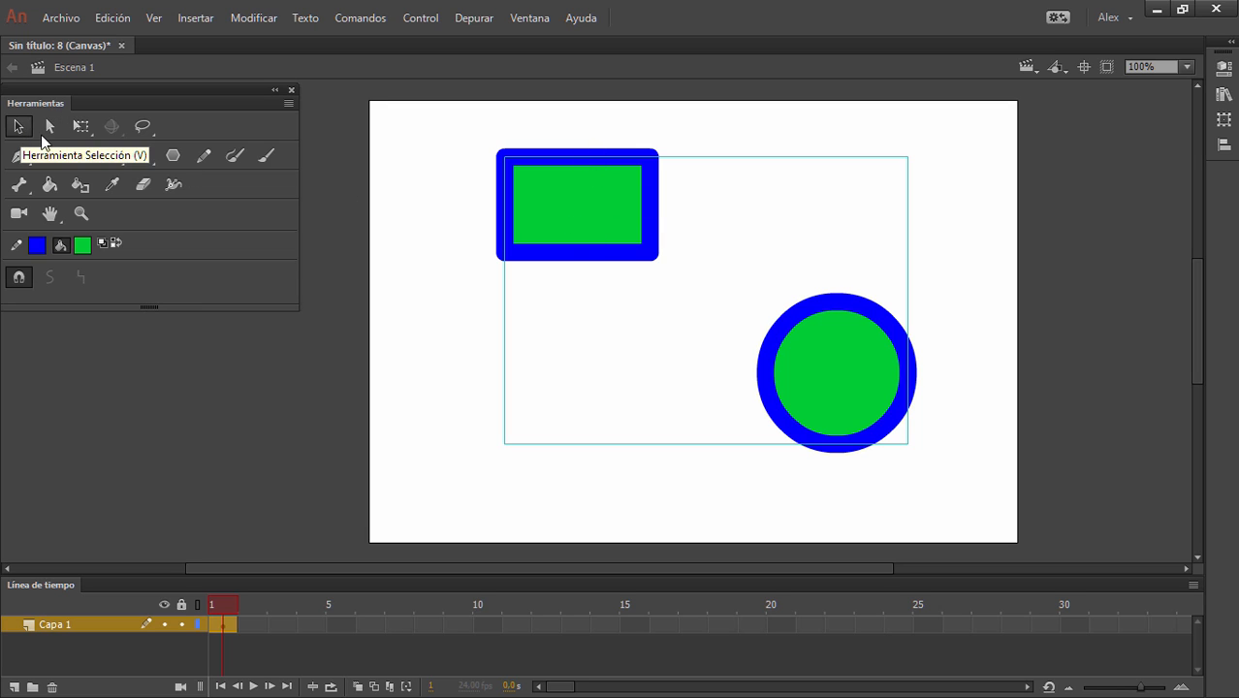
- Inside the group, bend the rectangle's top edge upward and its bottom edge far downward into a curve, and return to Escena 1
double_click(655, 205)
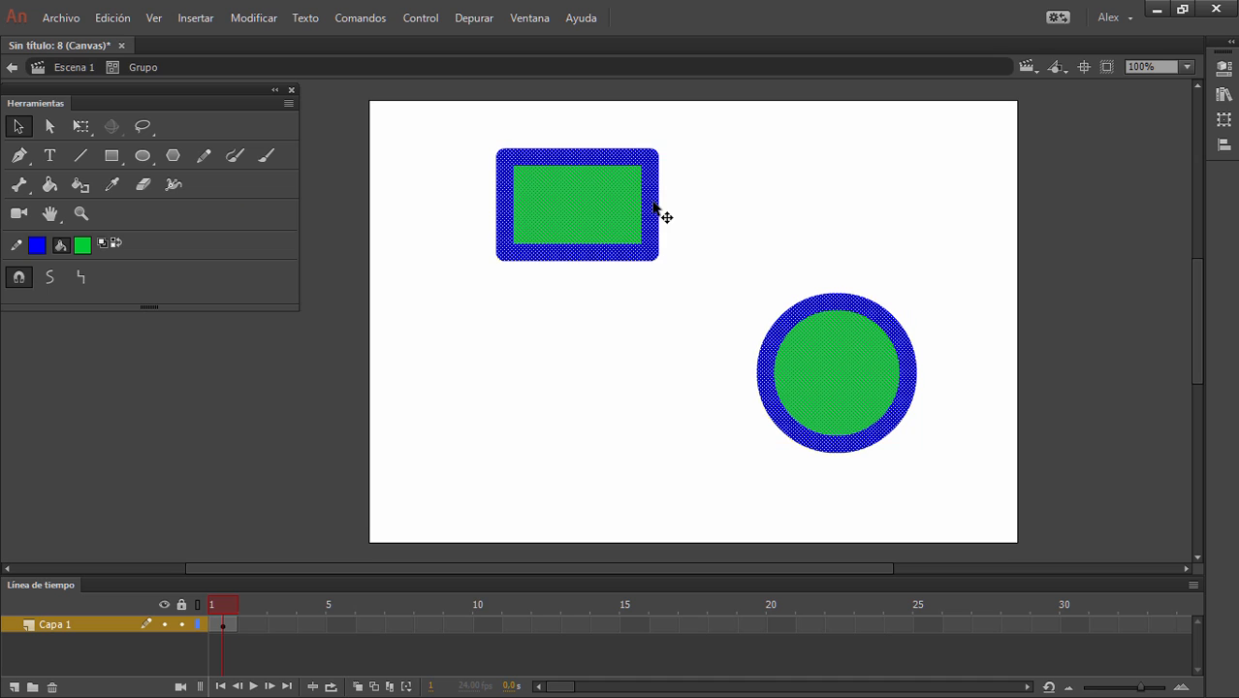
left_click(583, 291)
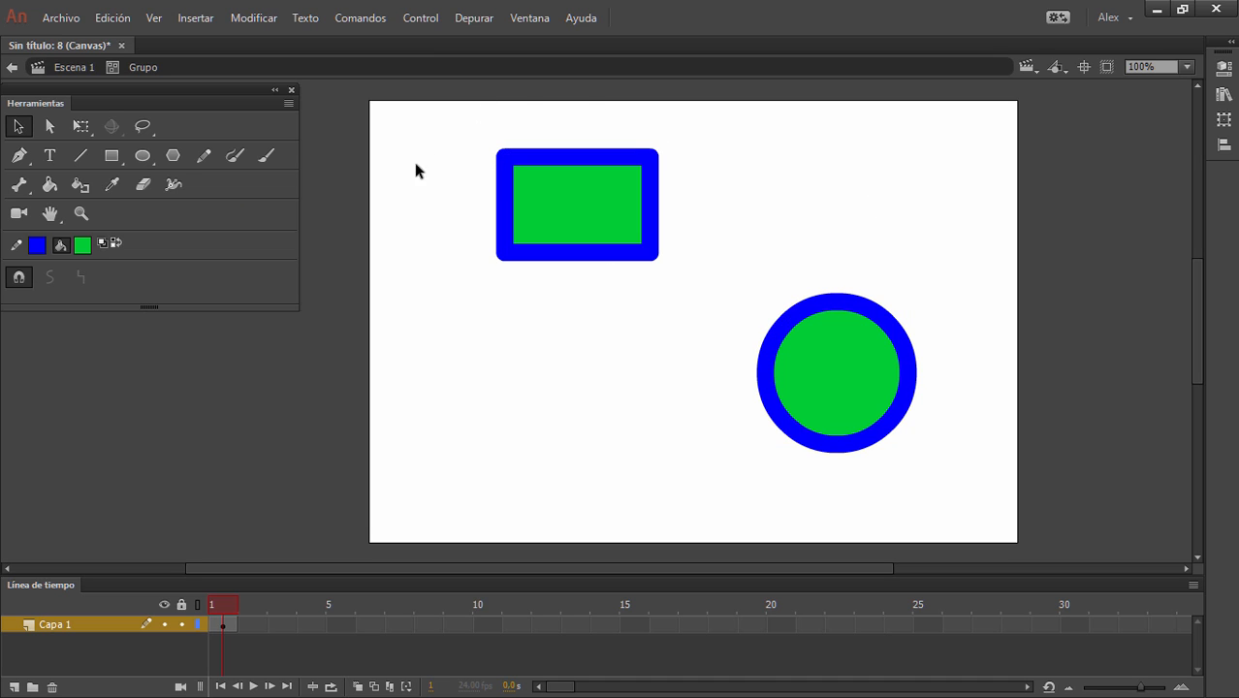
left_click_drag(629, 166, 618, 135)
left_click_drag(573, 269, 582, 429)
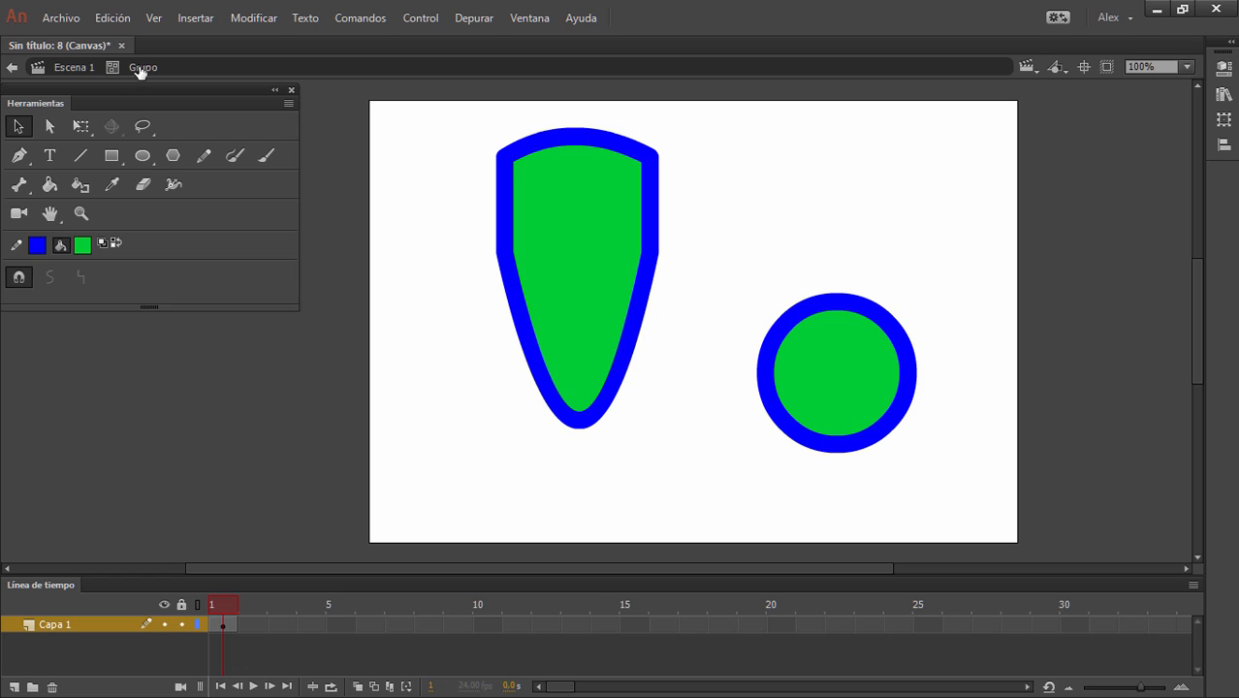
left_click(73, 67)
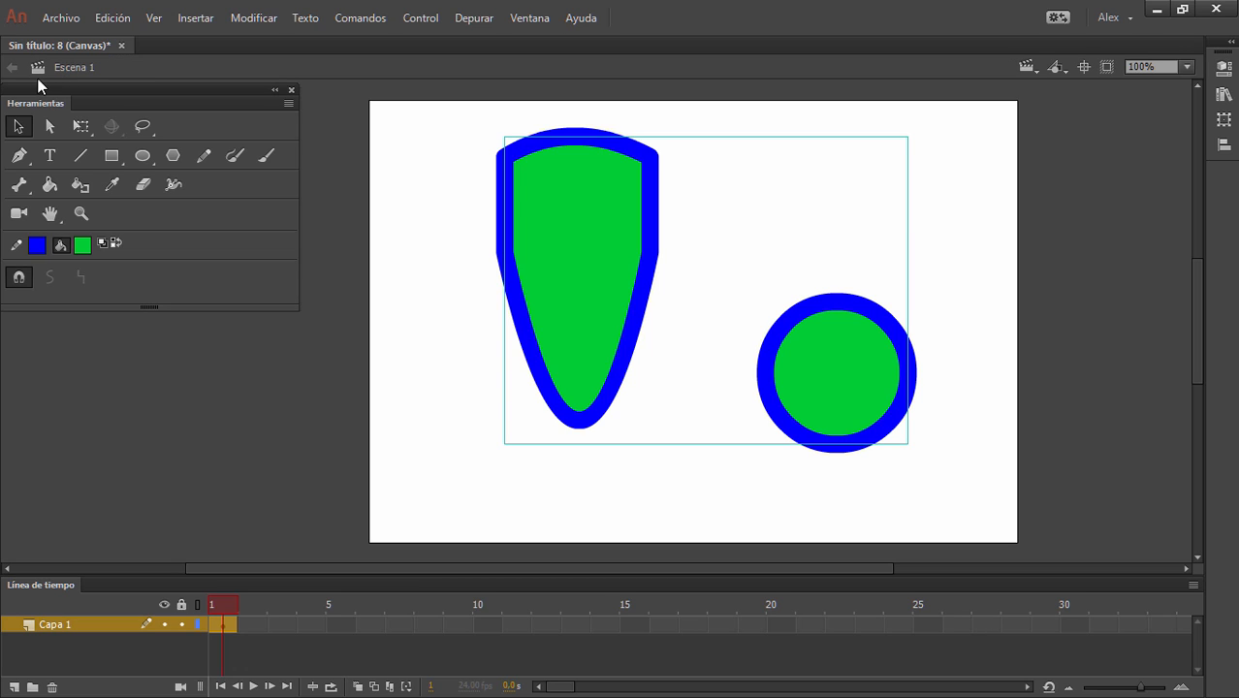
- Shift the whole group slightly down and left, and open it for editing
mouse_move(621, 197)
left_mouse_down()
mouse_move(647, 259)
mouse_move(620, 212)
left_mouse_up()
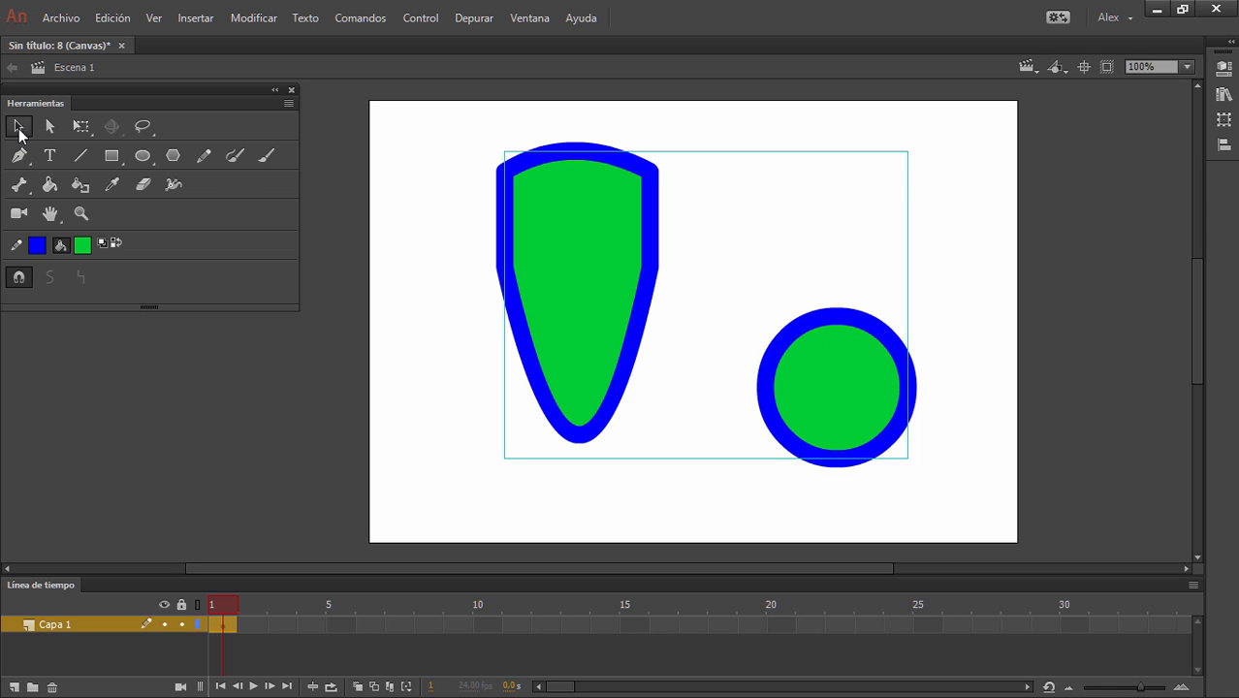
mouse_move(663, 204)
left_mouse_down()
mouse_move(639, 219)
mouse_move(651, 196)
left_mouse_up()
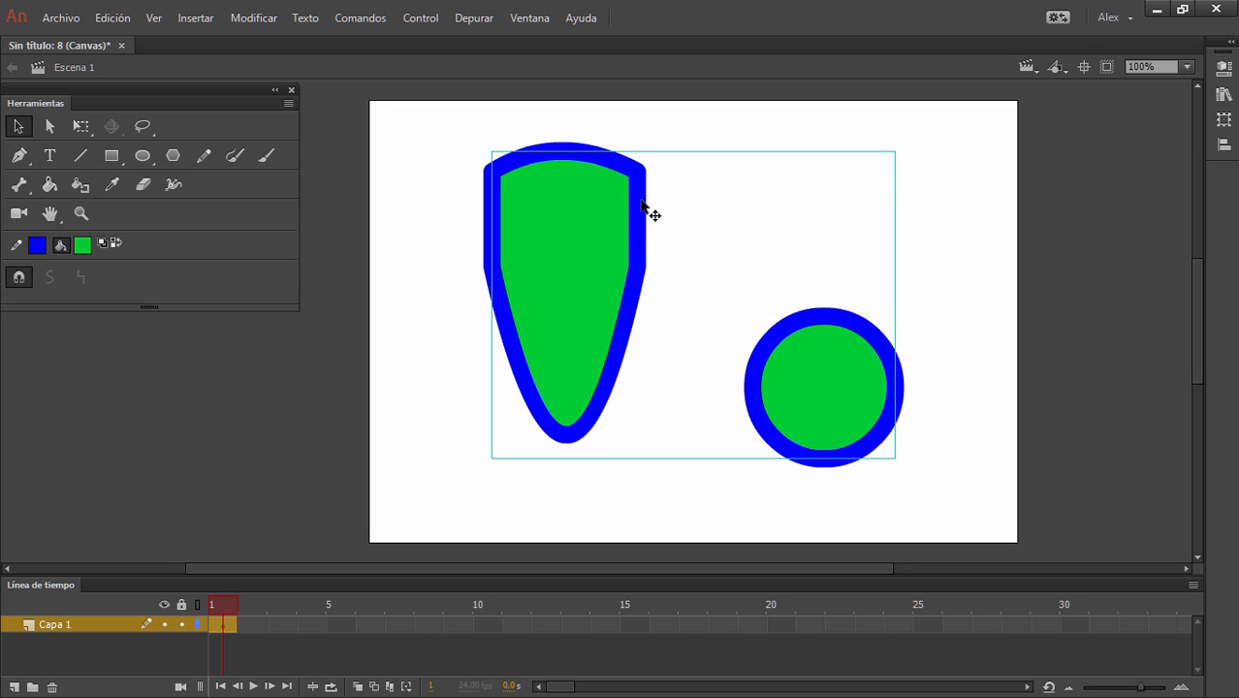
double_click(641, 200)
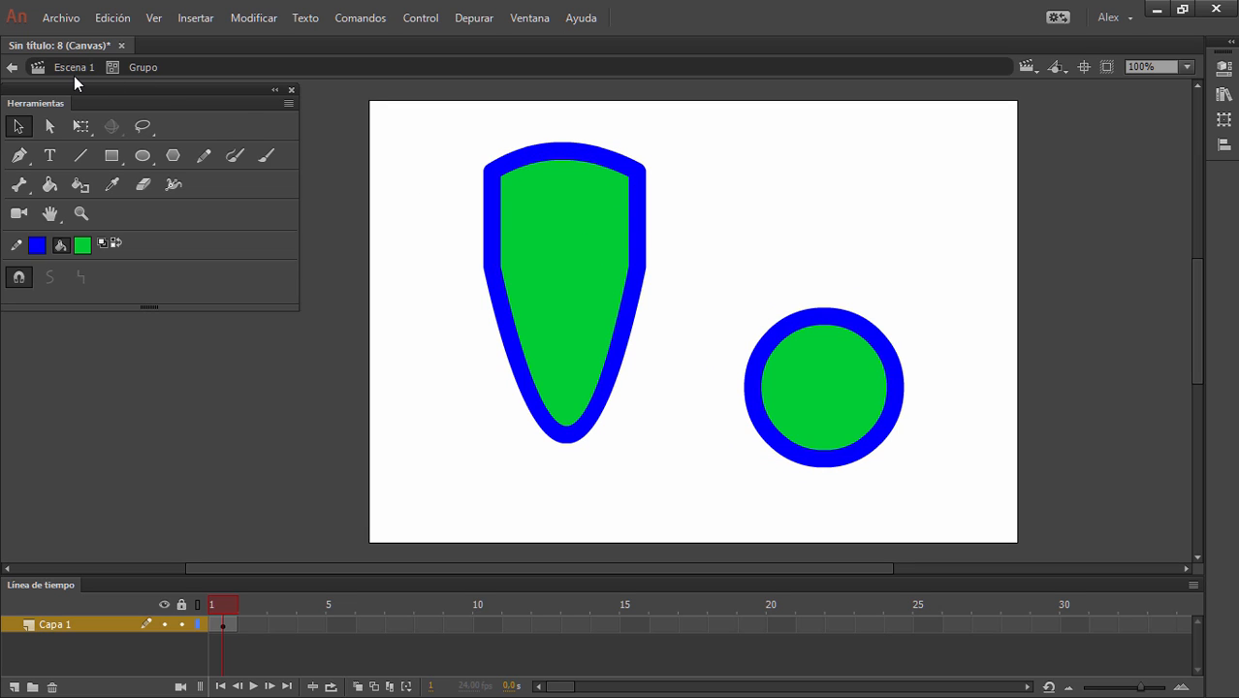
- Return to Escena 1 and delete the group from the stage
left_click(75, 76)
left_click(421, 320)
left_click_drag(452, 126, 971, 503)
key("Delete")
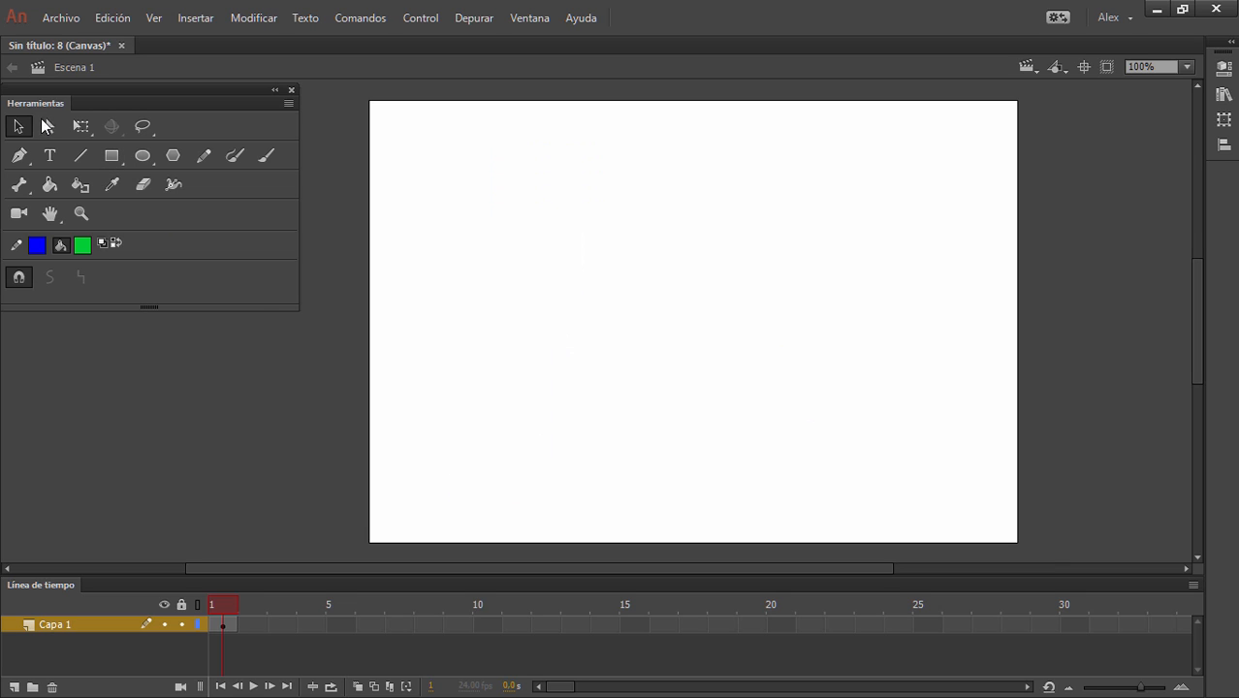
- Draw a large green rectangle with a blue outline in the stage's lower right, and return to the Selection tool
left_click(111, 155)
left_click_drag(608, 284, 942, 493)
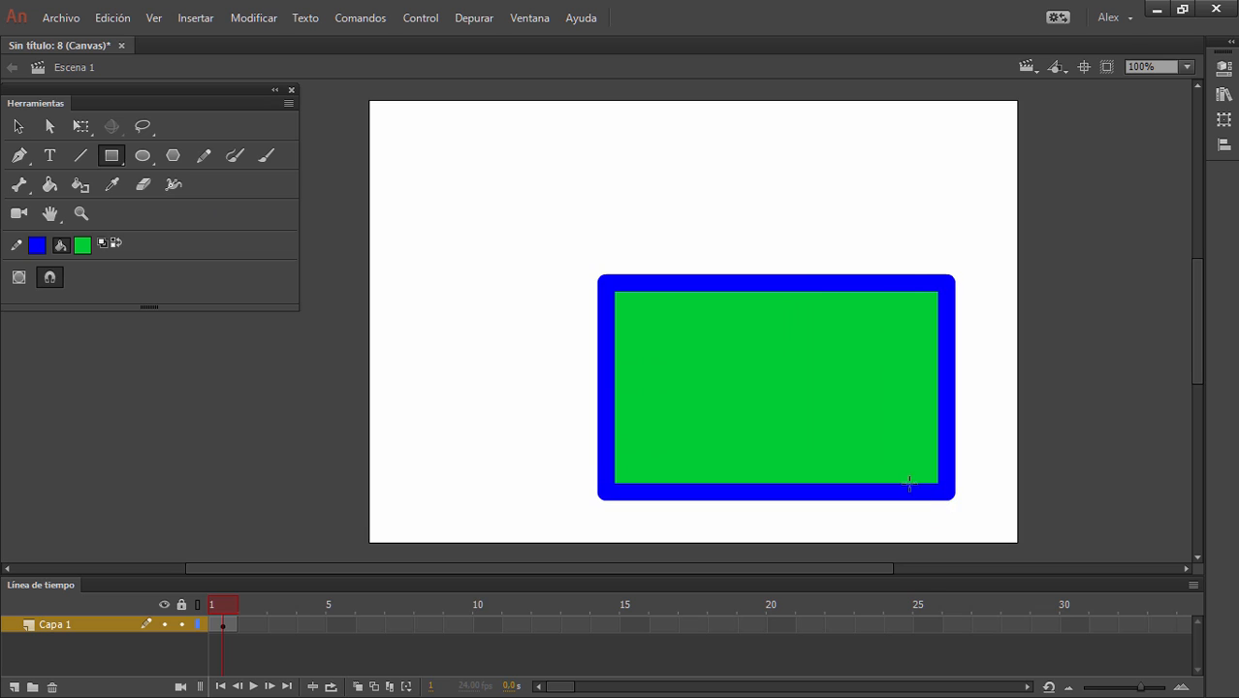
left_click(17, 126)
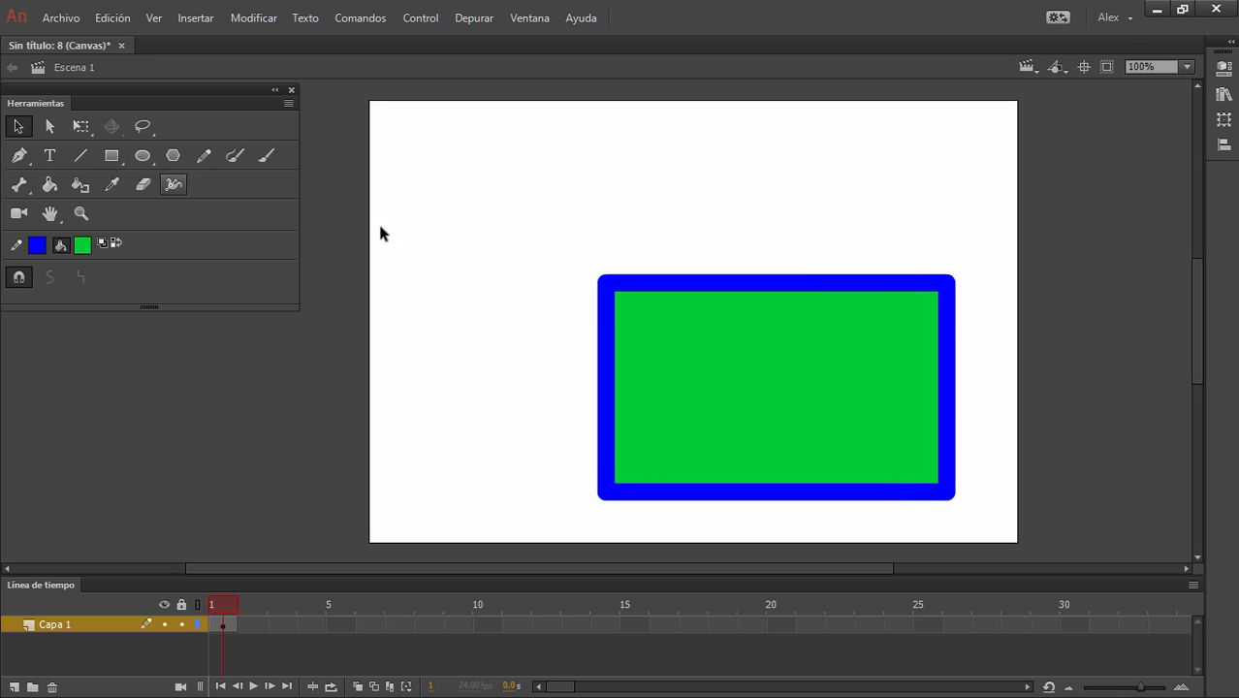
- Select a small section through the large rectangle's top edge and move it out to the left side of the stage
left_click(806, 352)
left_click(521, 312)
mouse_move(688, 245)
left_mouse_down()
mouse_move(688, 259)
mouse_move(724, 256)
mouse_move(723, 361)
left_mouse_up()
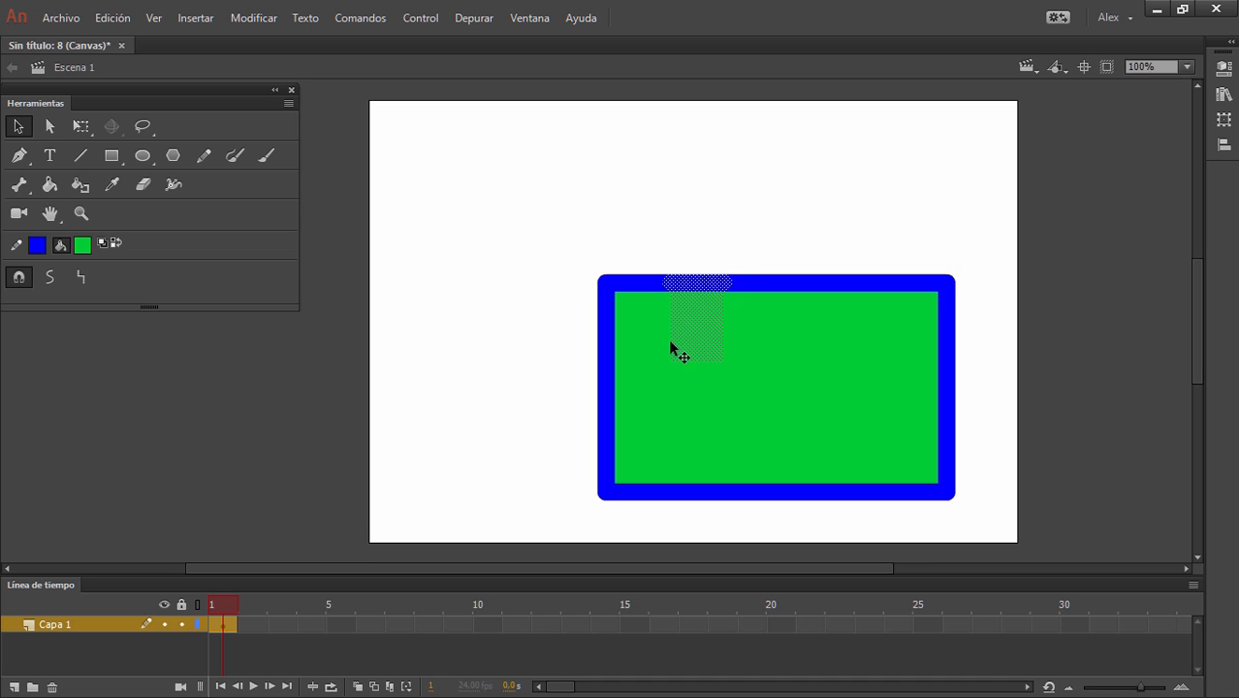
mouse_move(708, 321)
left_mouse_down()
mouse_move(676, 254)
mouse_move(477, 244)
mouse_move(449, 262)
left_mouse_up()
left_click(441, 334)
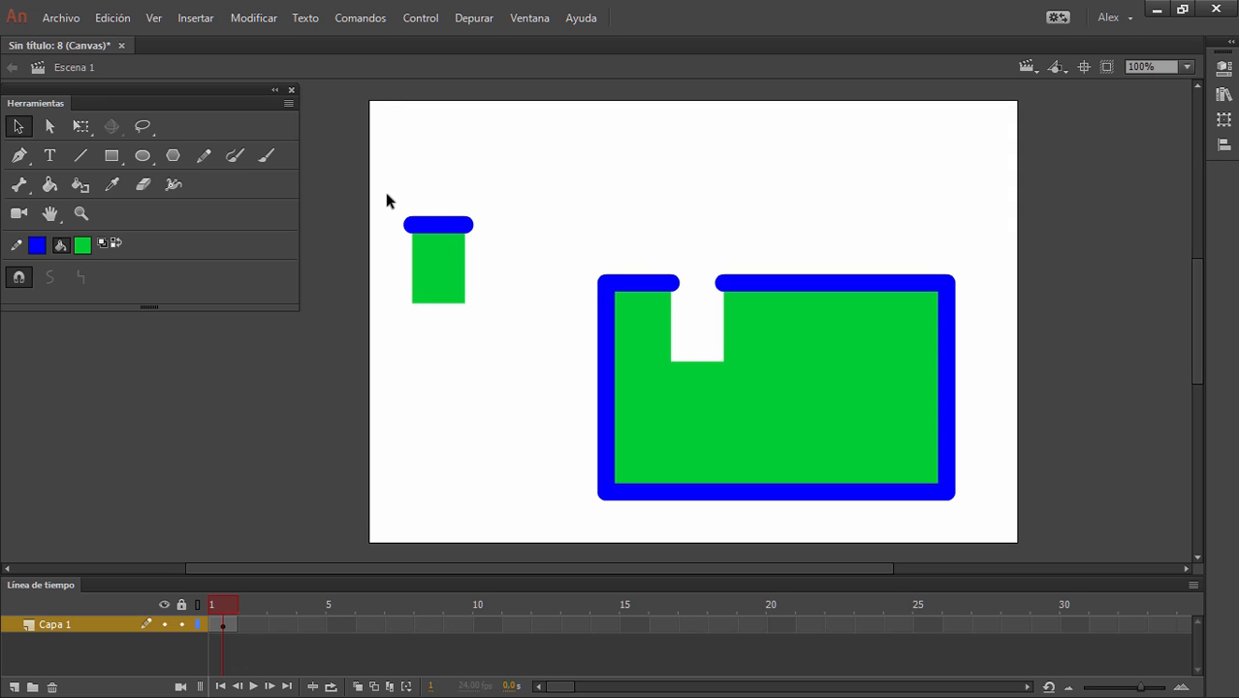
- Separate a second section from the rectangle's top edge and a long horizontal strip from its left edge, moving each outside the shape
mouse_move(387, 193)
left_mouse_down()
mouse_move(461, 303)
mouse_move(527, 352)
left_mouse_up()
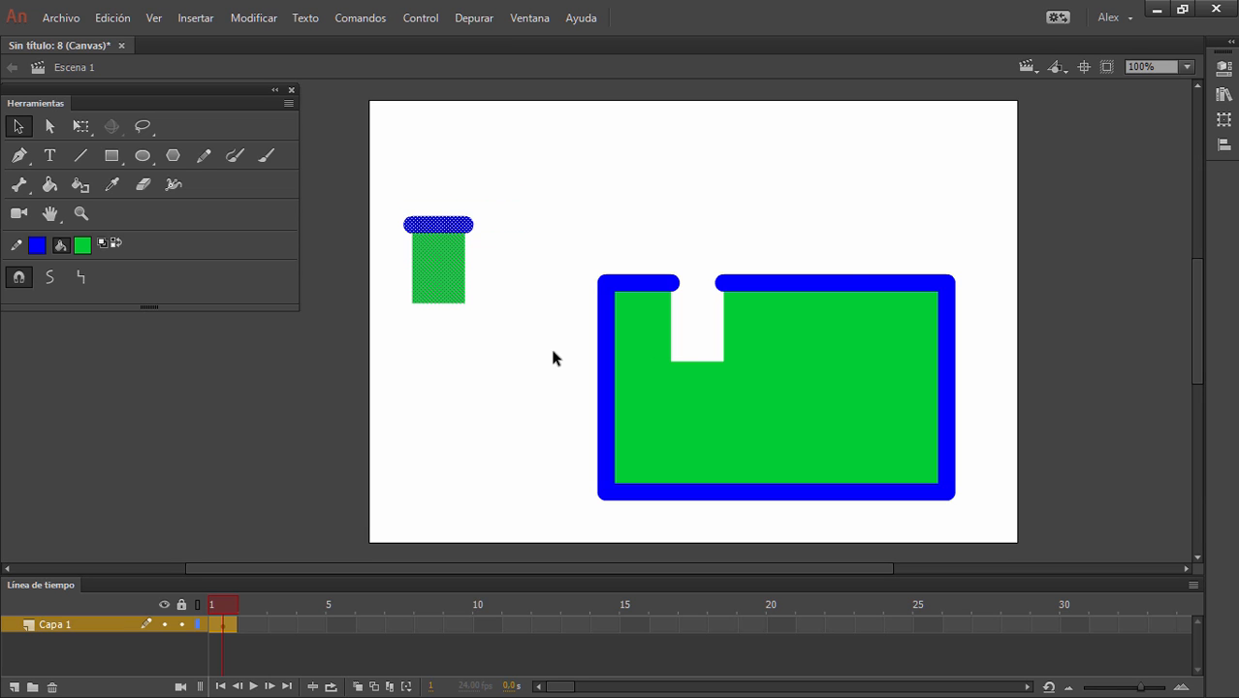
left_click_drag(765, 251, 826, 388)
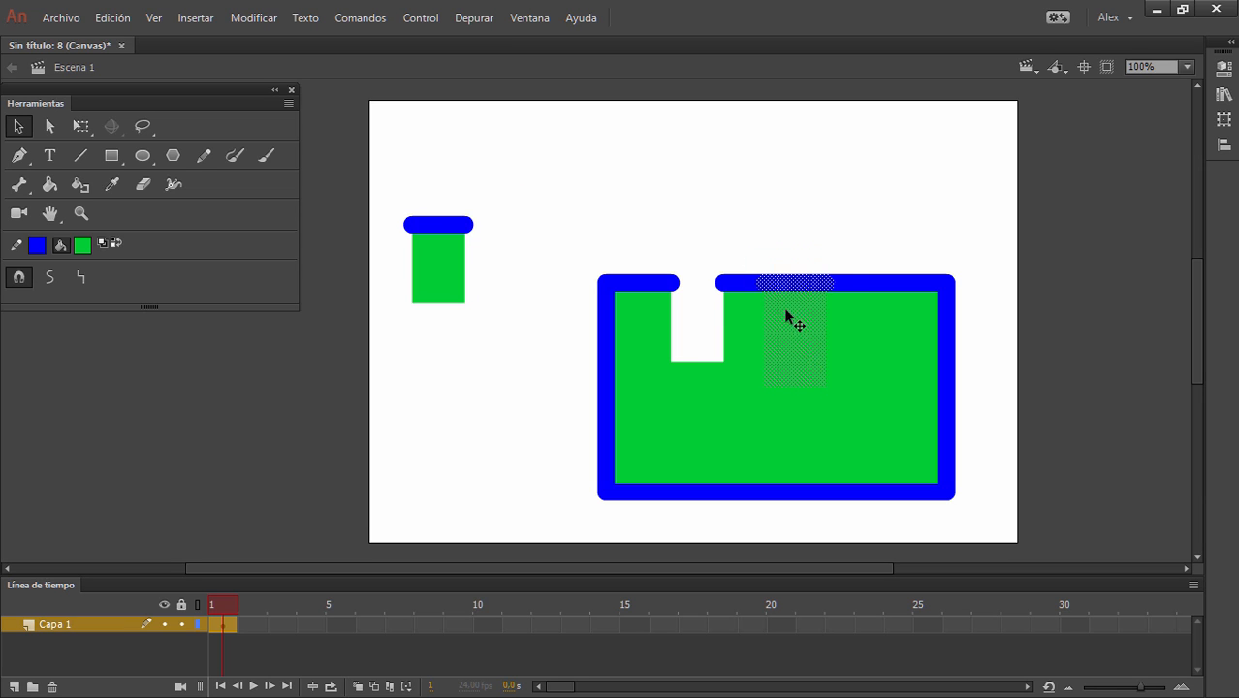
left_click_drag(799, 337, 653, 190)
left_click_drag(554, 430, 917, 463)
left_click_drag(844, 441, 486, 439)
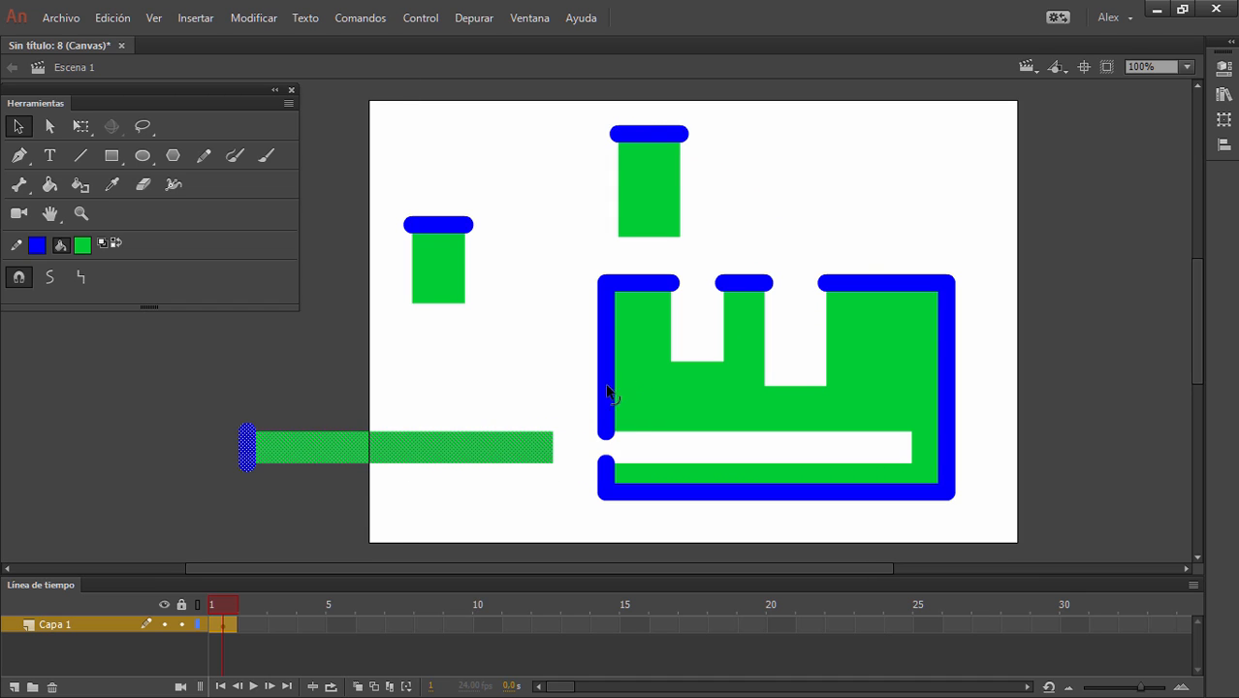
left_click(500, 346)
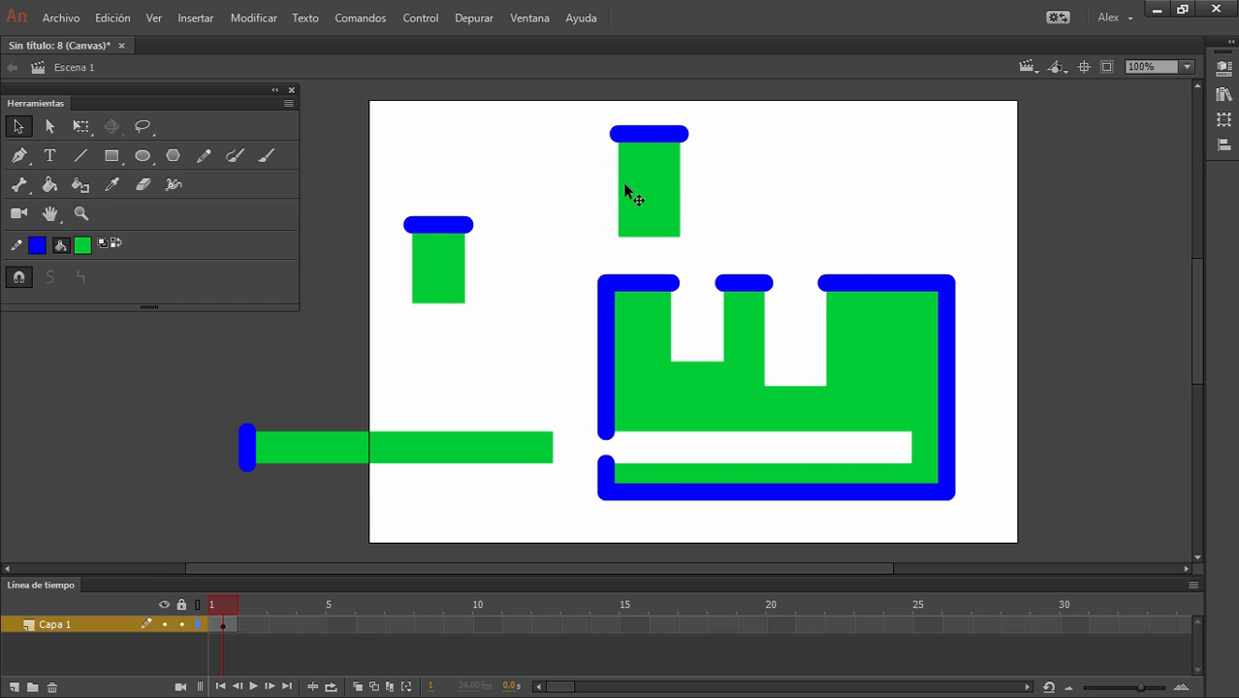
- Move the upper piece's green fill off its stroke and merge it into the rectangle at the second notch, and shift the merged fill
left_click_drag(638, 191, 540, 216)
left_click(615, 228)
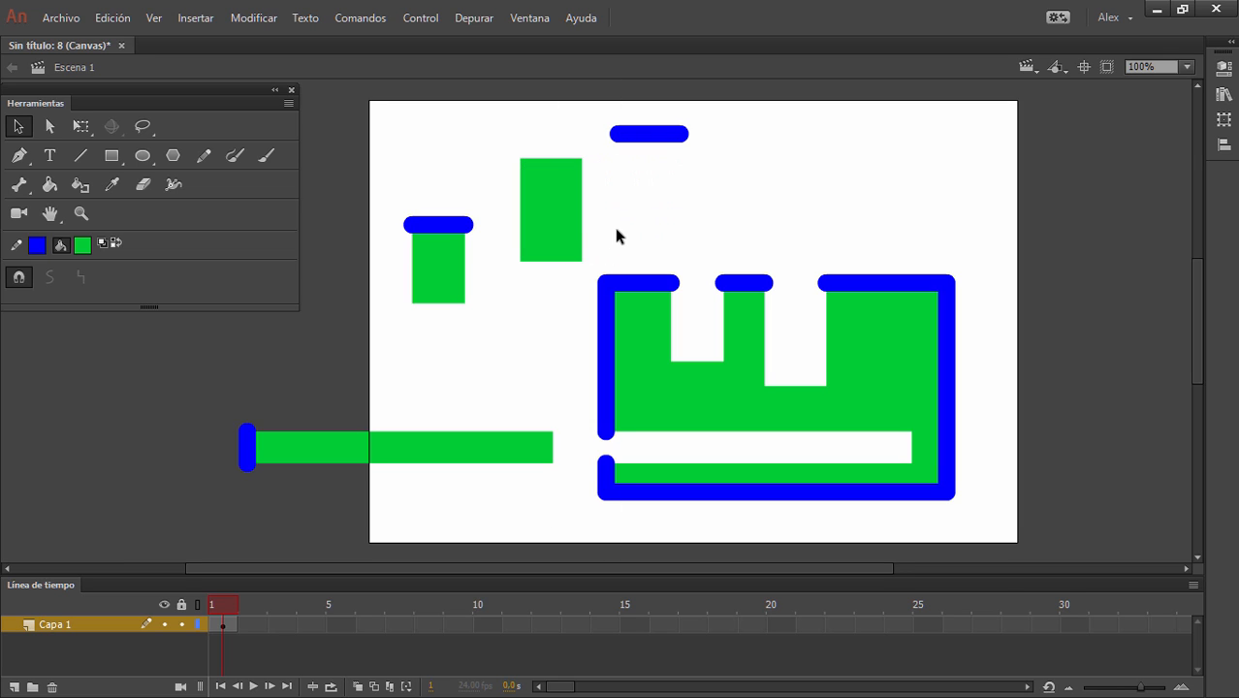
left_click(556, 200)
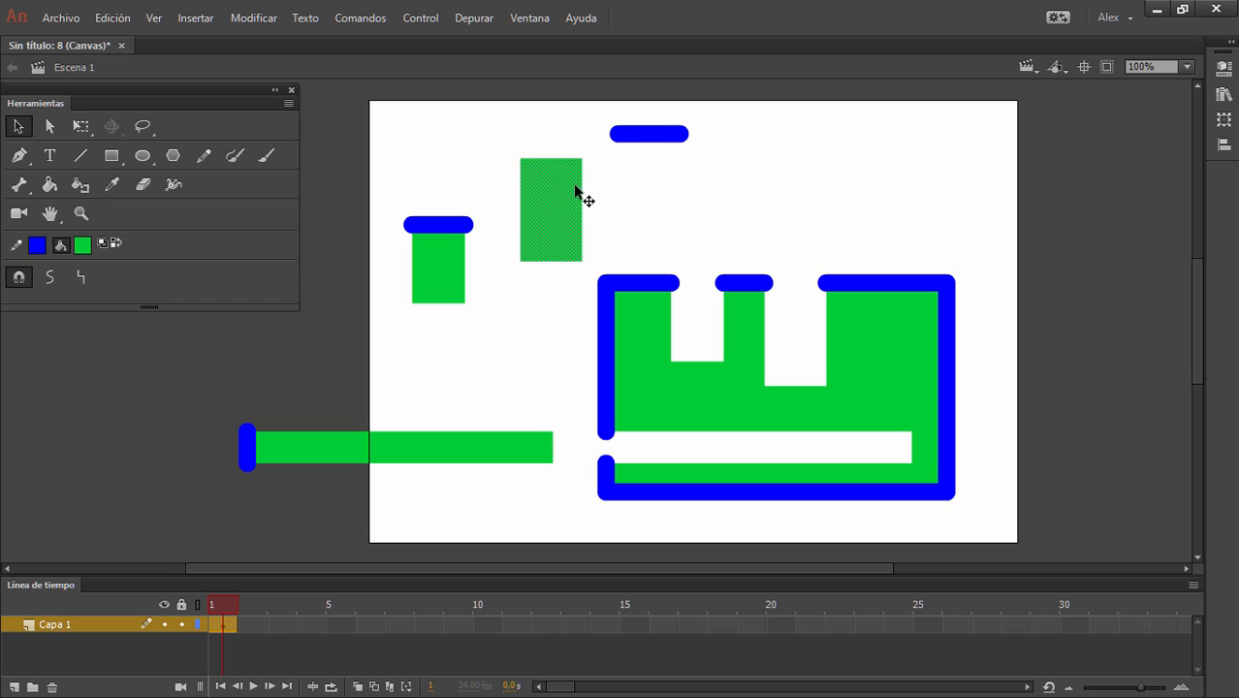
mouse_move(559, 194)
left_mouse_down()
mouse_move(621, 199)
mouse_move(641, 232)
mouse_move(635, 254)
mouse_move(876, 268)
mouse_move(885, 329)
mouse_move(822, 335)
left_mouse_up()
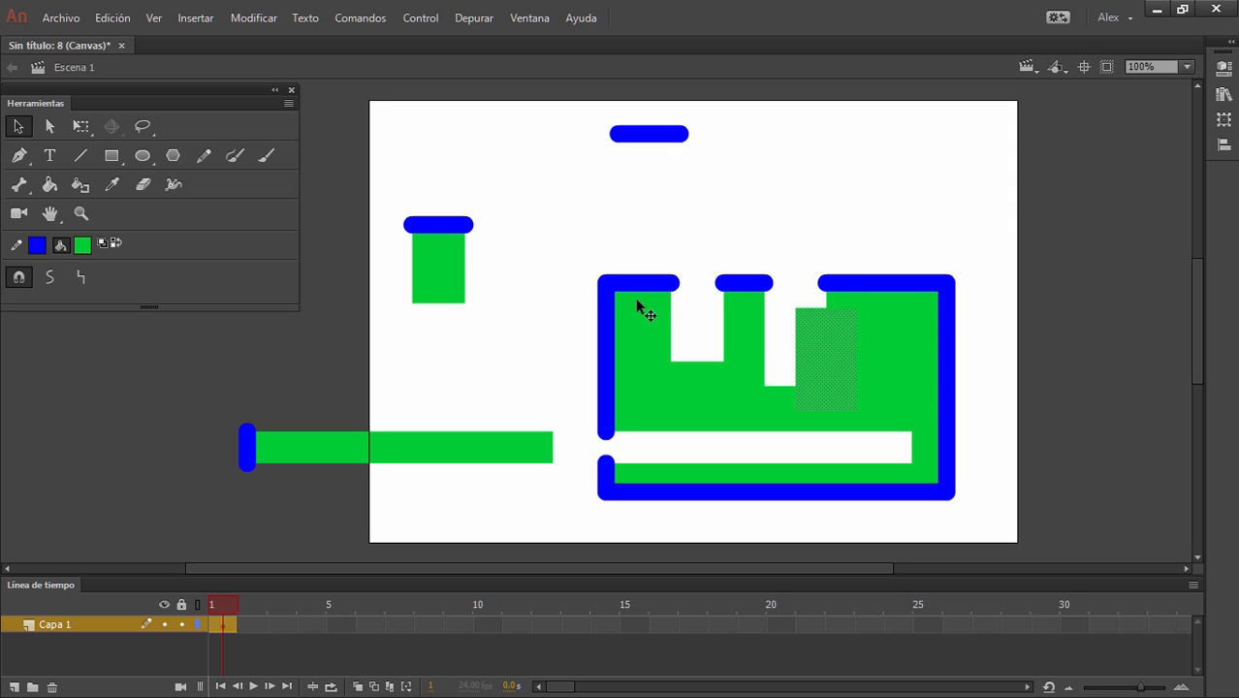
left_click(884, 214)
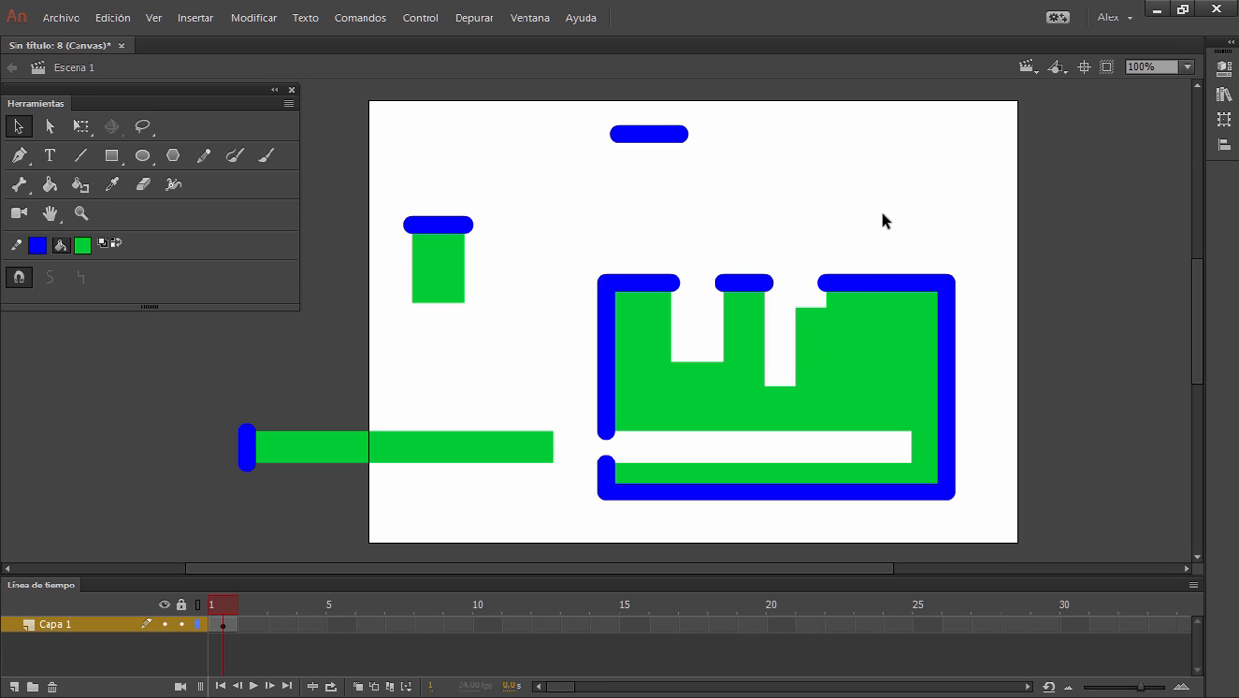
mouse_move(871, 373)
left_mouse_down()
mouse_move(821, 365)
mouse_move(870, 376)
mouse_move(930, 254)
mouse_move(910, 226)
mouse_move(851, 361)
left_mouse_up()
- Delete all shapes, including the remaining strip beyond the stage's left edge, to empty the stage
left_click(18, 127)
left_click(508, 313)
left_click_drag(396, 124, 973, 523)
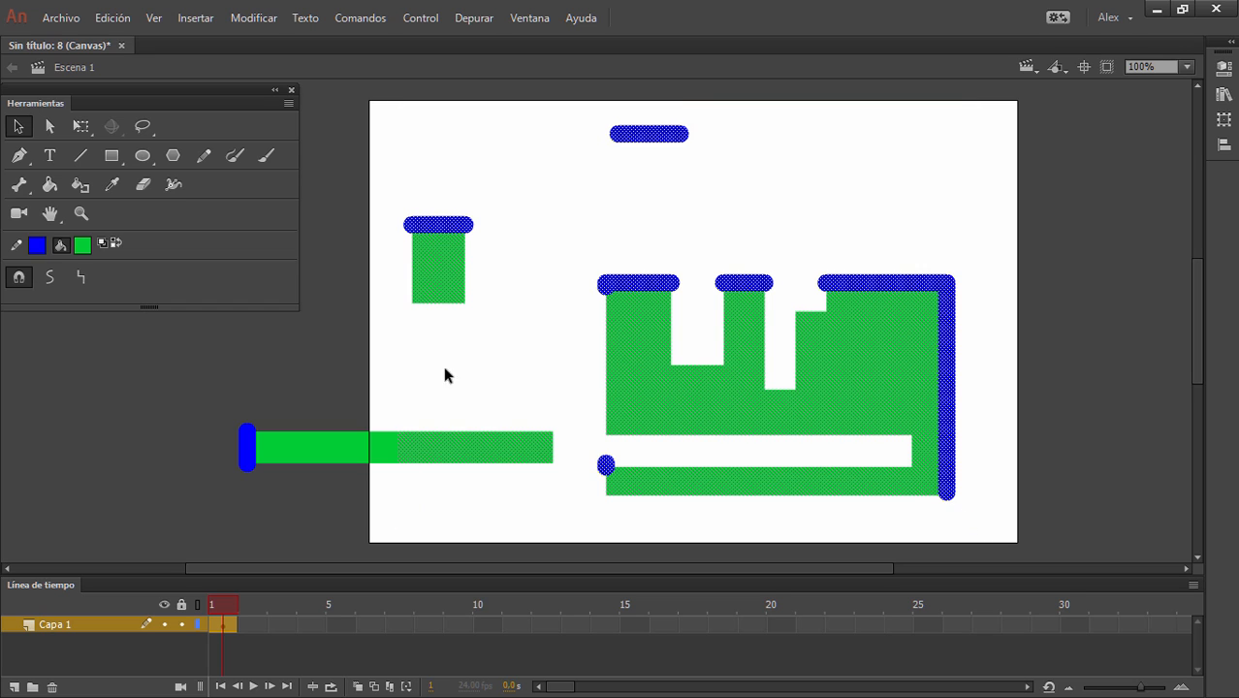
key("Delete")
left_click_drag(198, 409, 447, 497)
key("Delete")
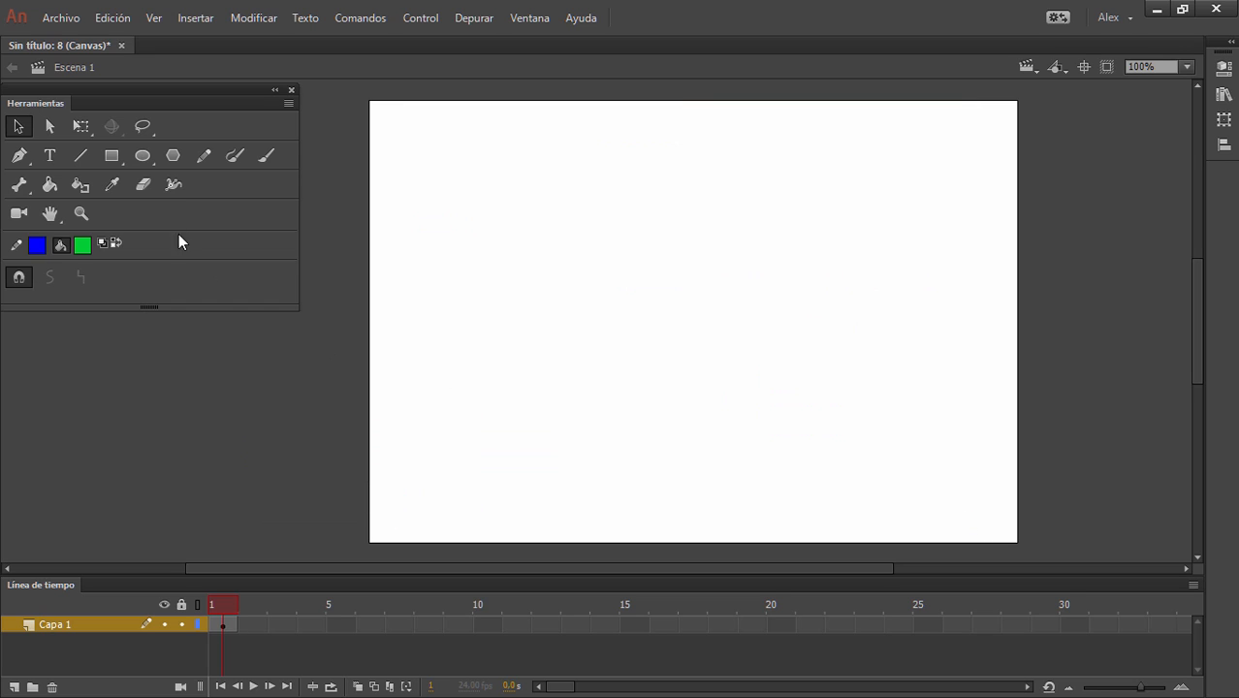
- Add the green text "Hola a todos" in the upper part of the stage and deselect it
left_click(50, 155)
left_click(523, 224)
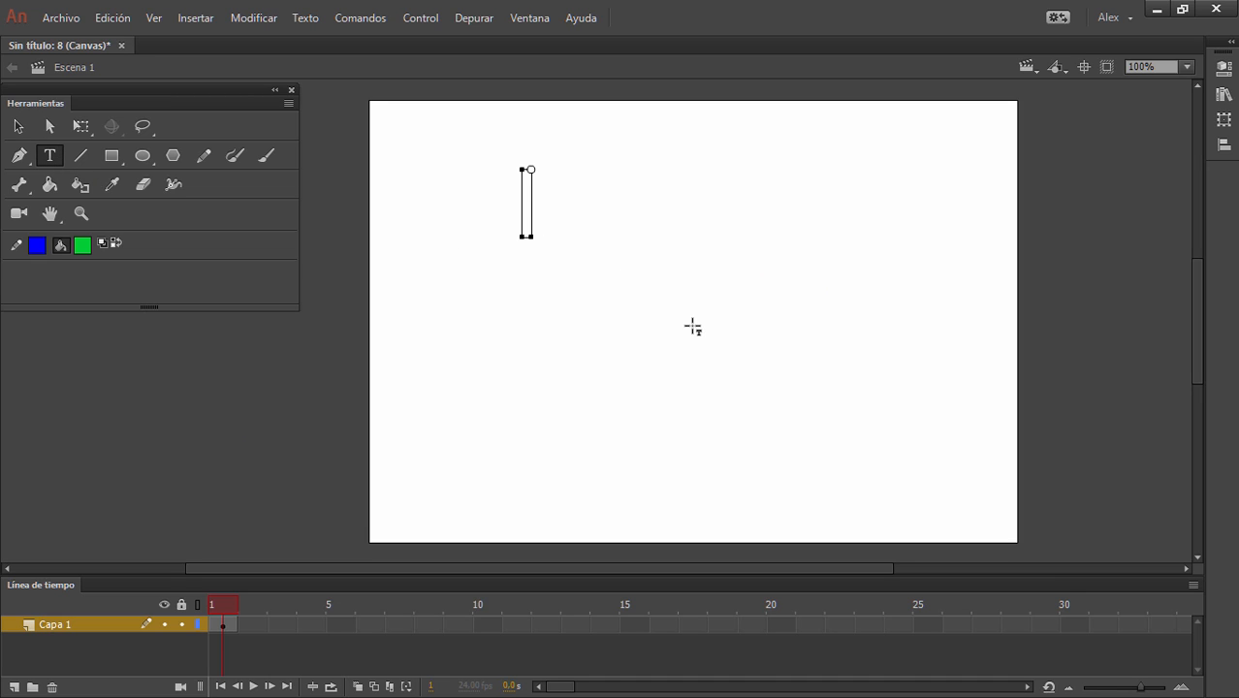
type("Hola a todos")
left_click(17, 126)
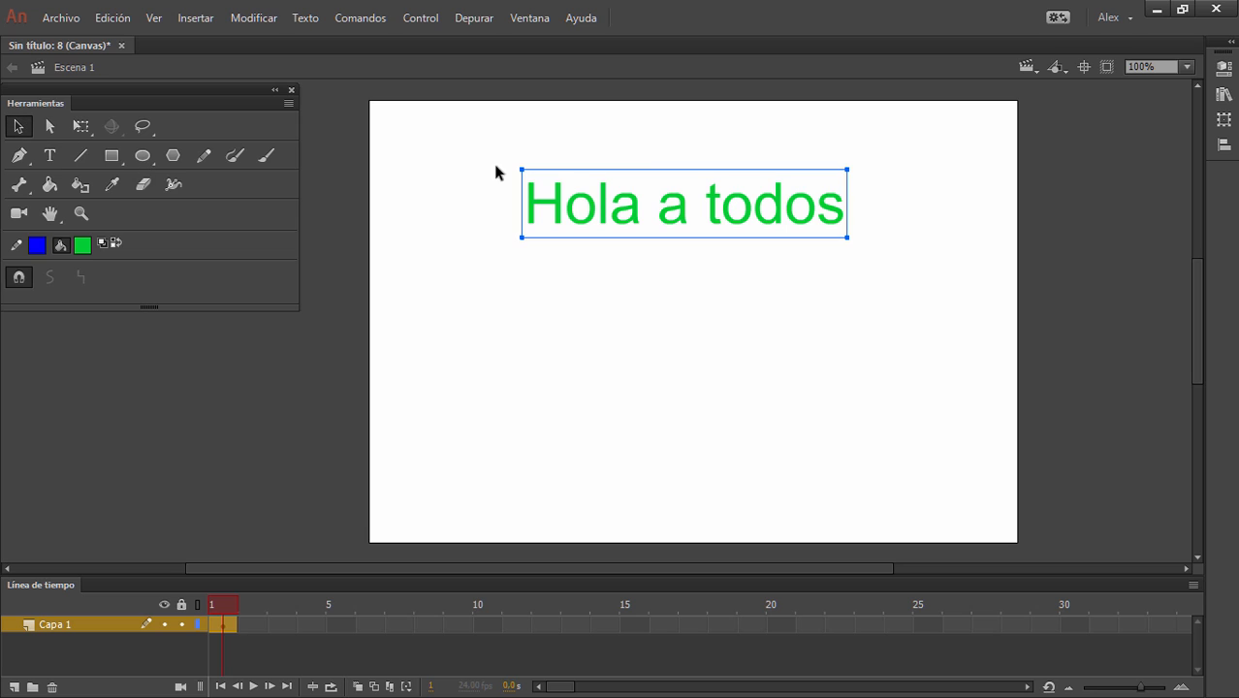
left_click(515, 302)
- Show the text's properties, move the text to about X 20, Y 227, deselect it and collapse the properties again
left_click(669, 210)
left_click(1231, 41)
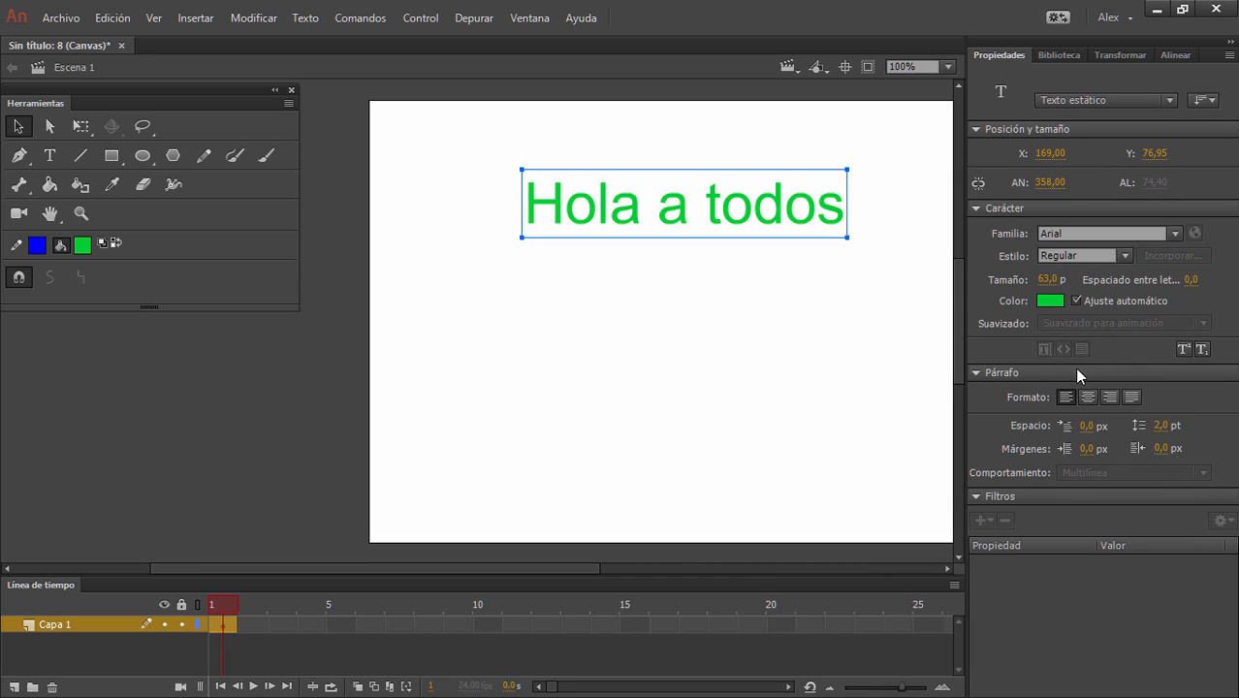
left_click_drag(635, 233, 500, 342)
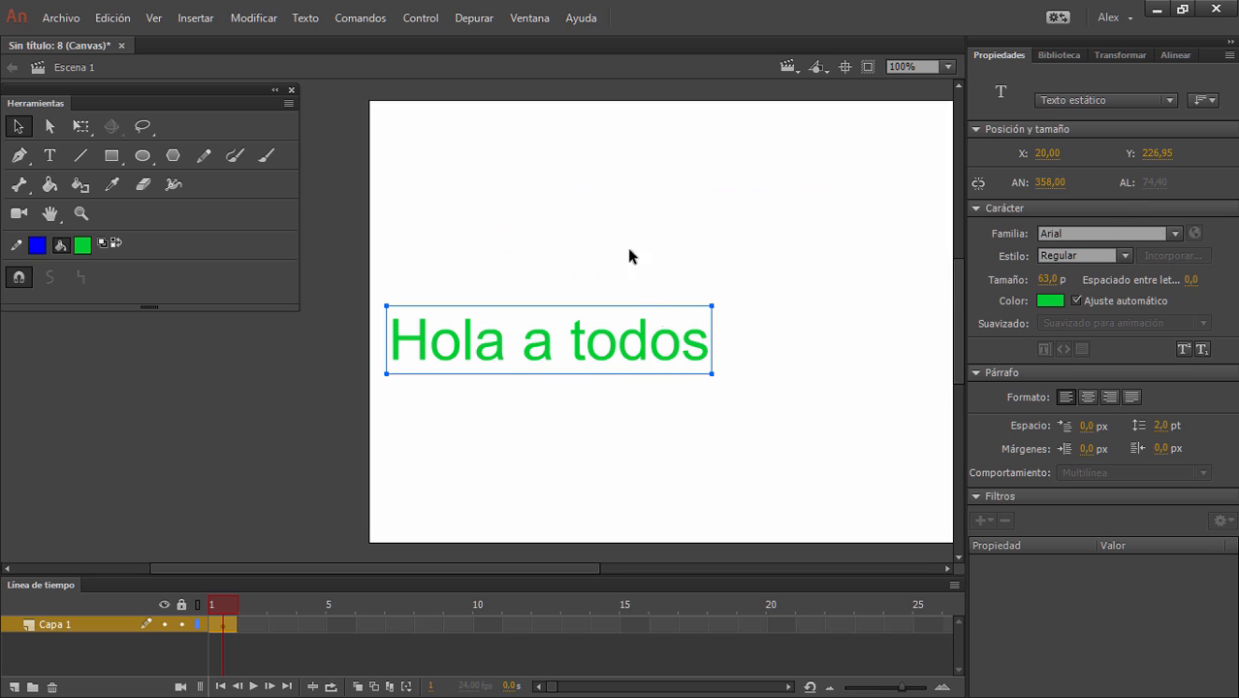
left_click(558, 415)
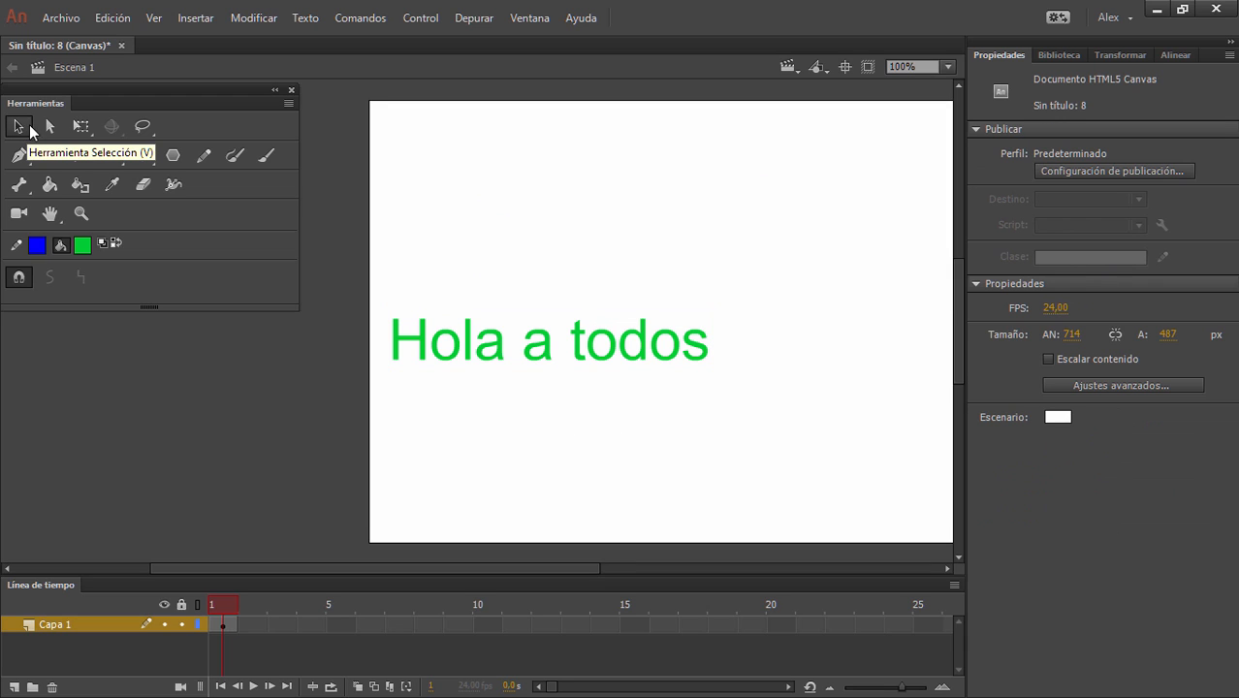
left_click(20, 127)
left_click(1231, 44)
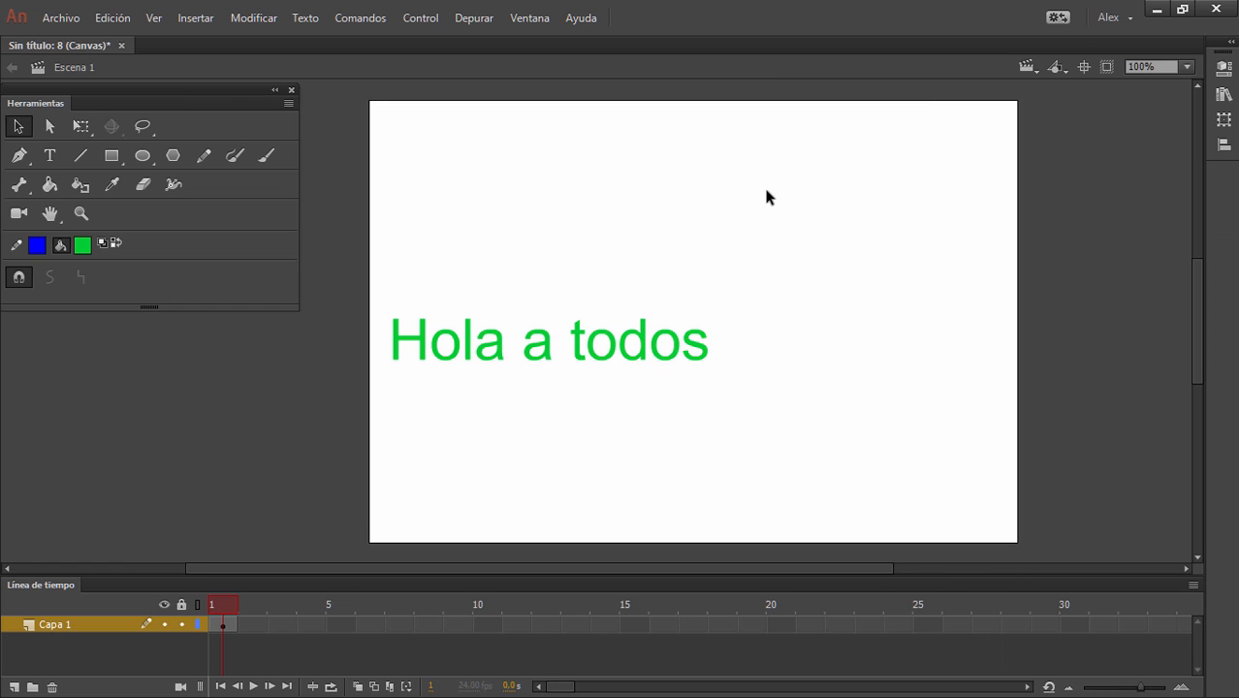
- Move the green text to the upper part of the stage and select it with the Subselection tool
left_click_drag(339, 298, 716, 394)
left_click_drag(645, 335, 700, 163)
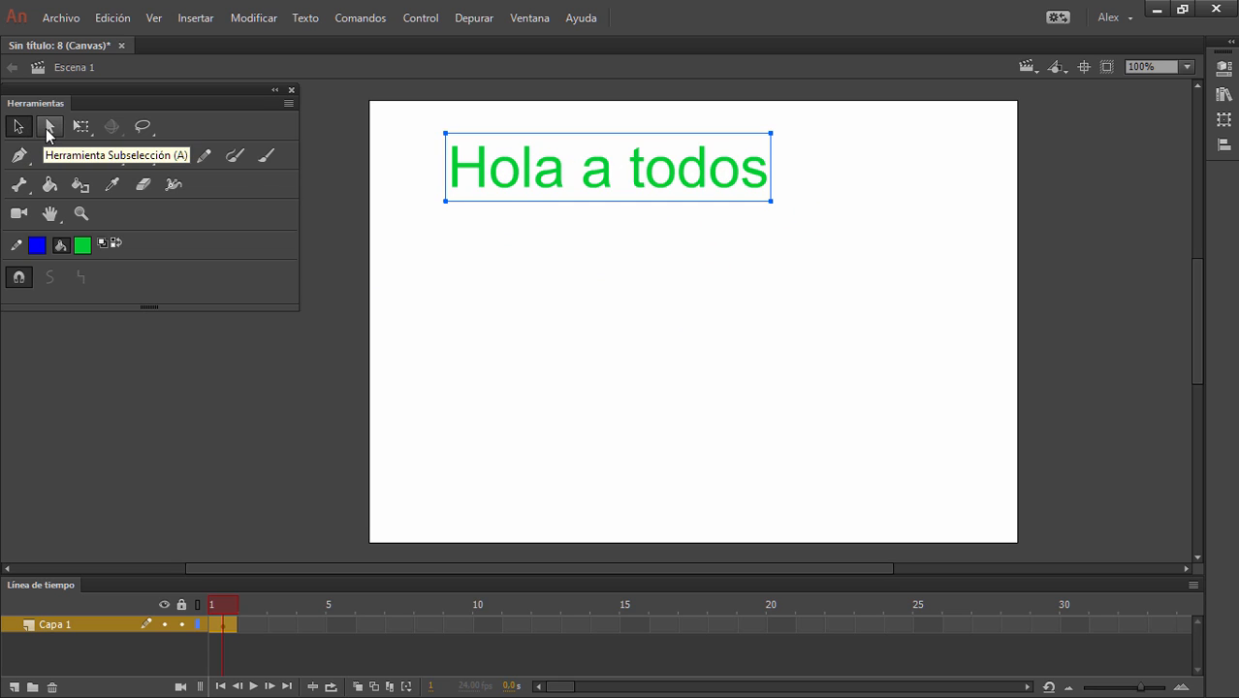
left_click(48, 128)
left_click(533, 243)
left_click(483, 165)
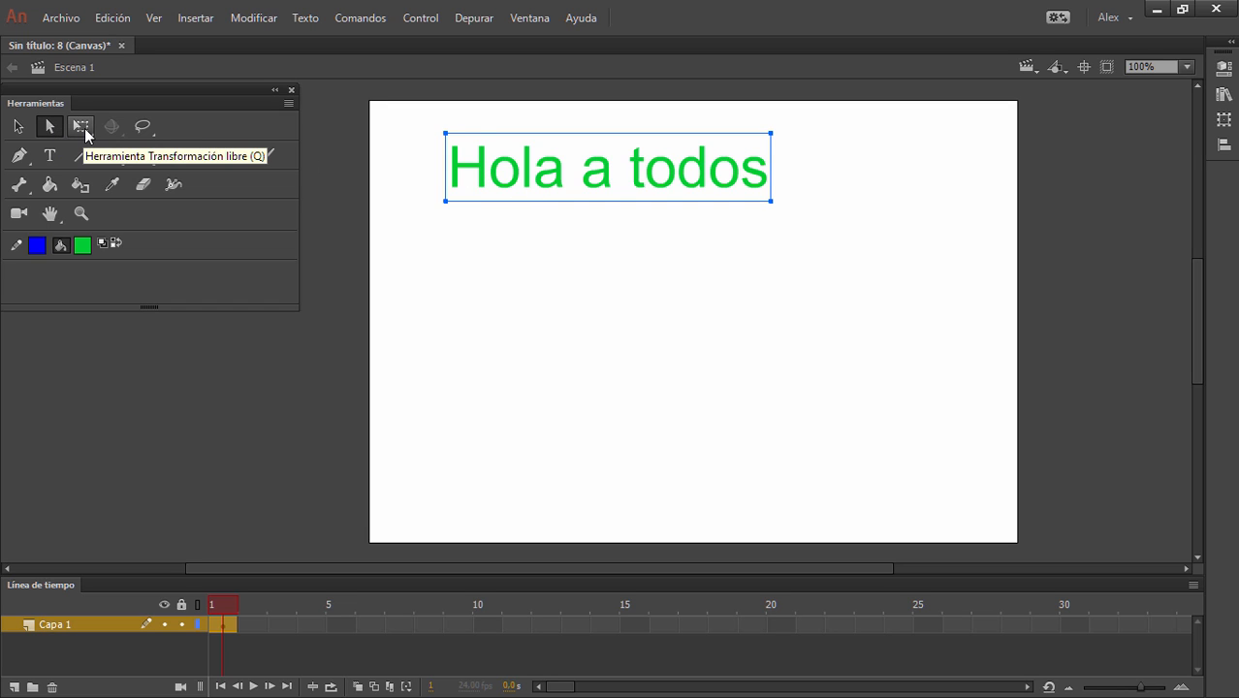
- Move the text slightly down and to the right with the Selection tool, and delete it from the stage
left_click(19, 126)
left_click(610, 231)
left_click_drag(550, 172, 591, 246)
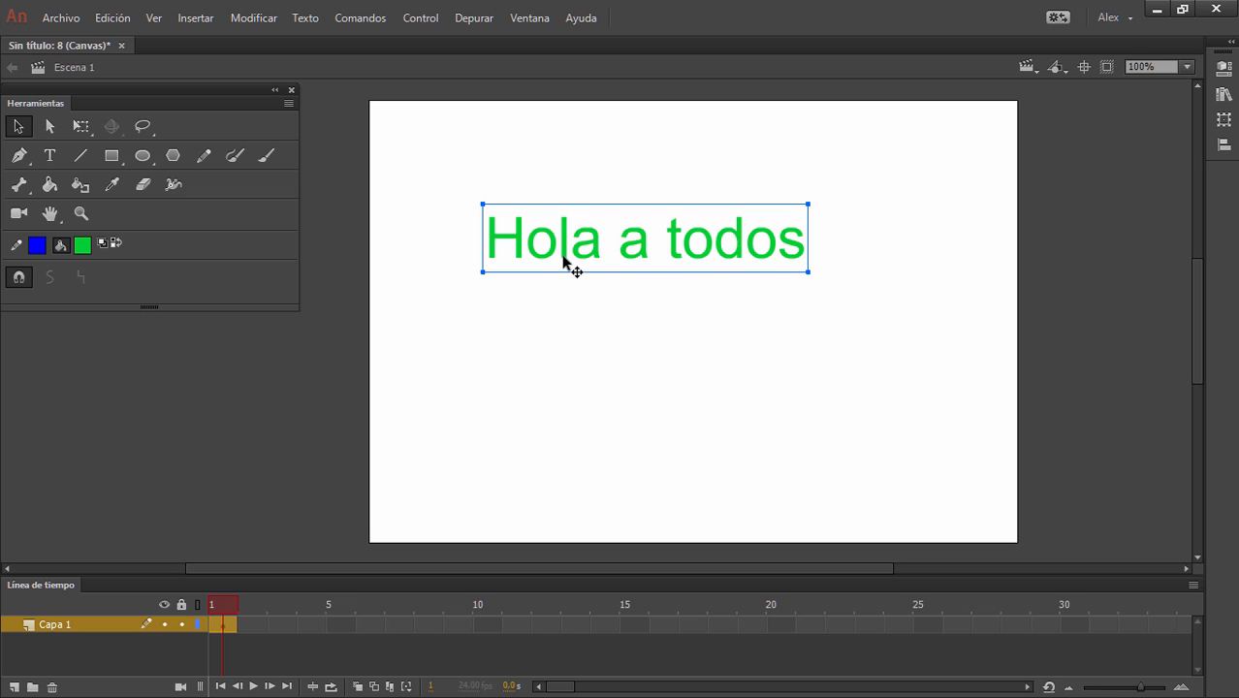
left_click_drag(447, 175, 835, 326)
key("Delete")
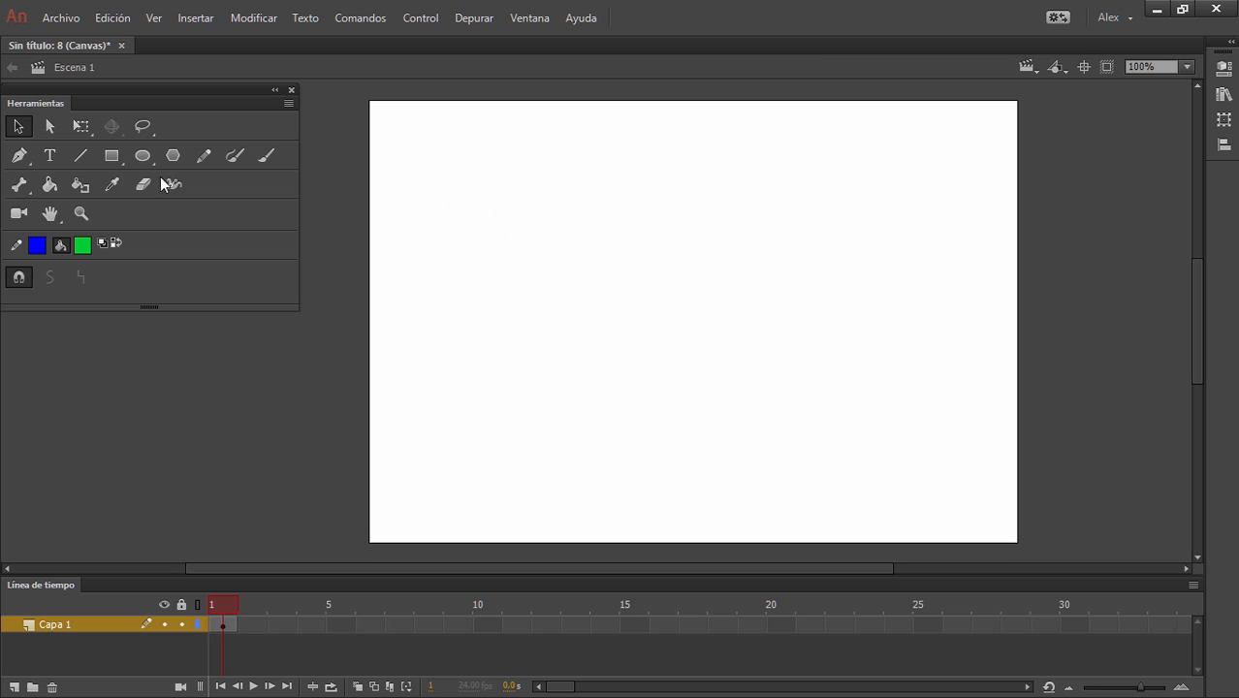
- Draw a green rectangle with a blue stroke near the stage's centre and delete its entire stroke
left_click(112, 155)
left_click_drag(605, 254, 867, 405)
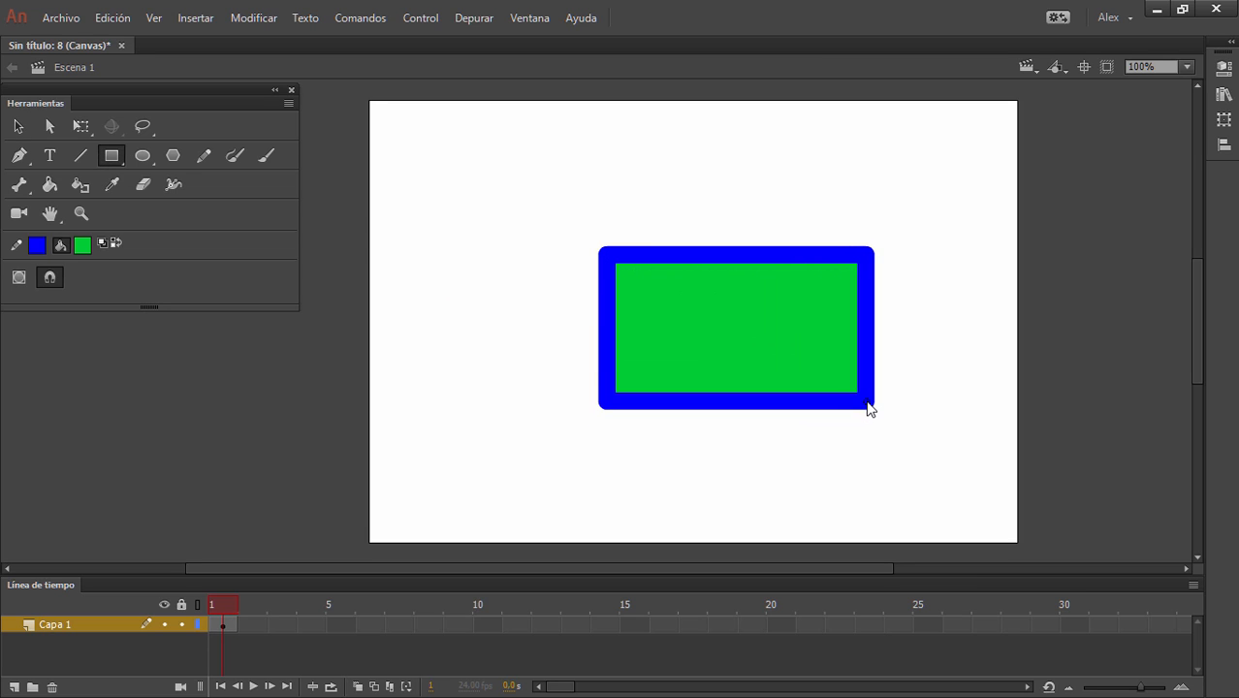
left_click(18, 126)
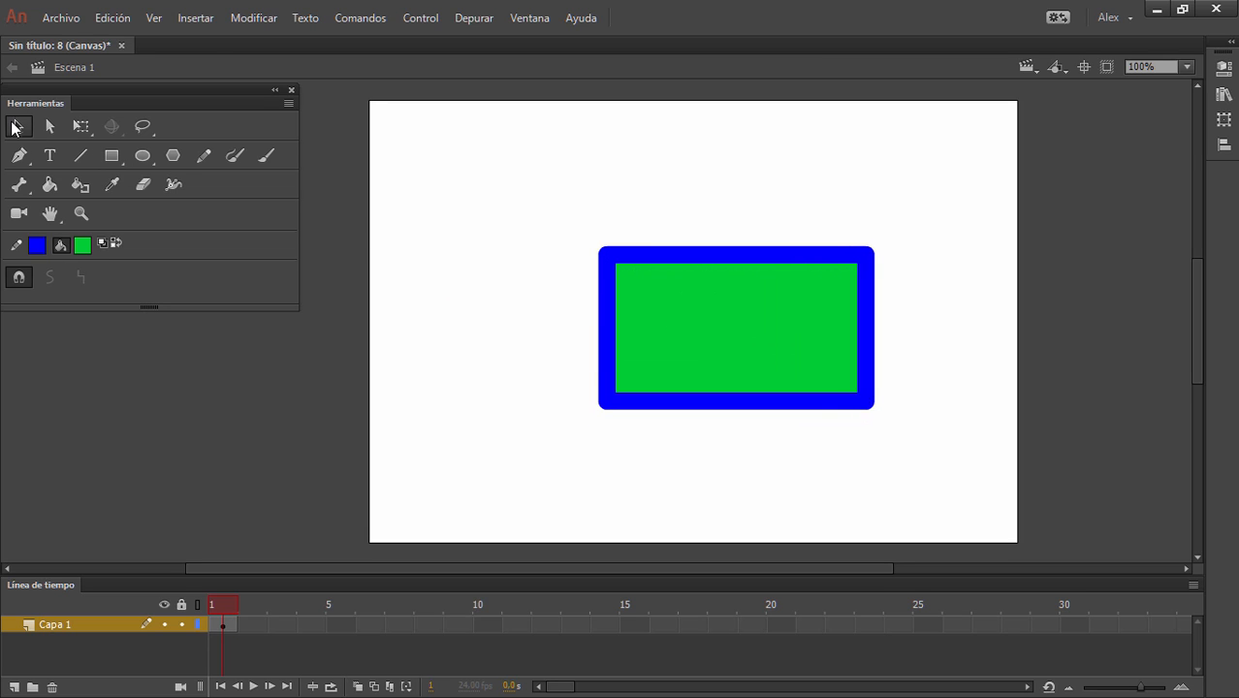
left_click(694, 256)
double_click(694, 255)
key("Delete")
- Move the remaining green fill up and left on the stage, and convert it to a symbol
left_click_drag(541, 205, 927, 453)
left_click_drag(775, 329, 648, 273)
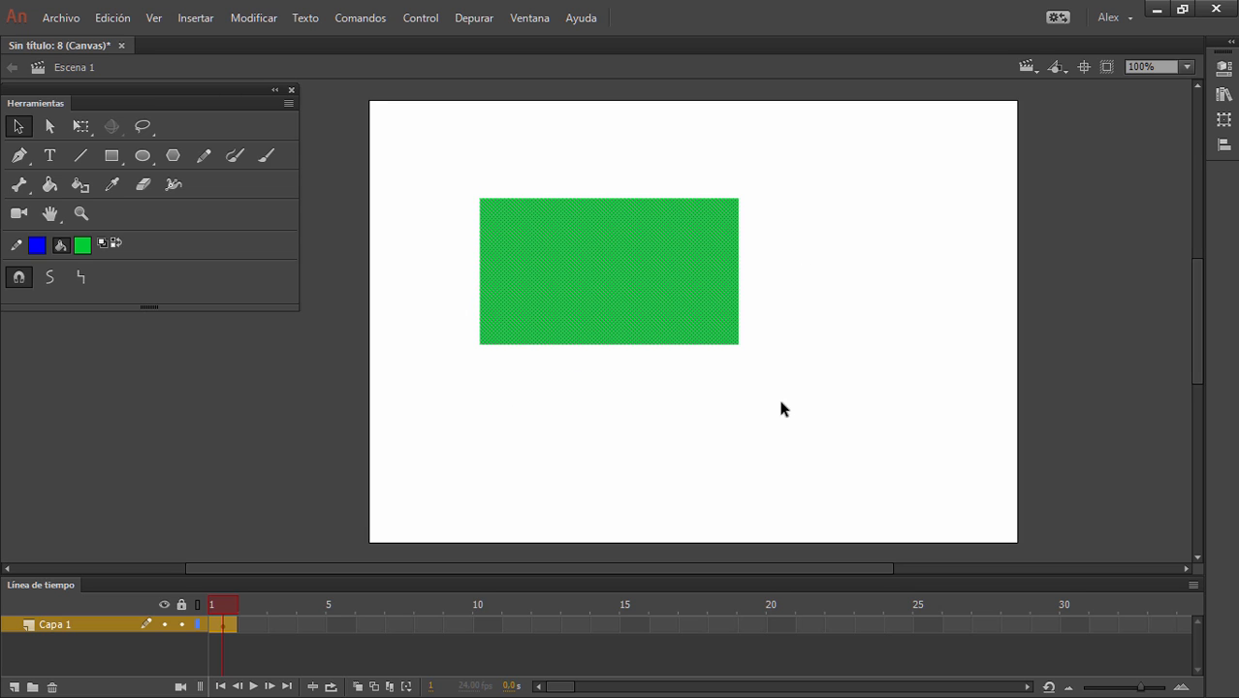
left_click(358, 19)
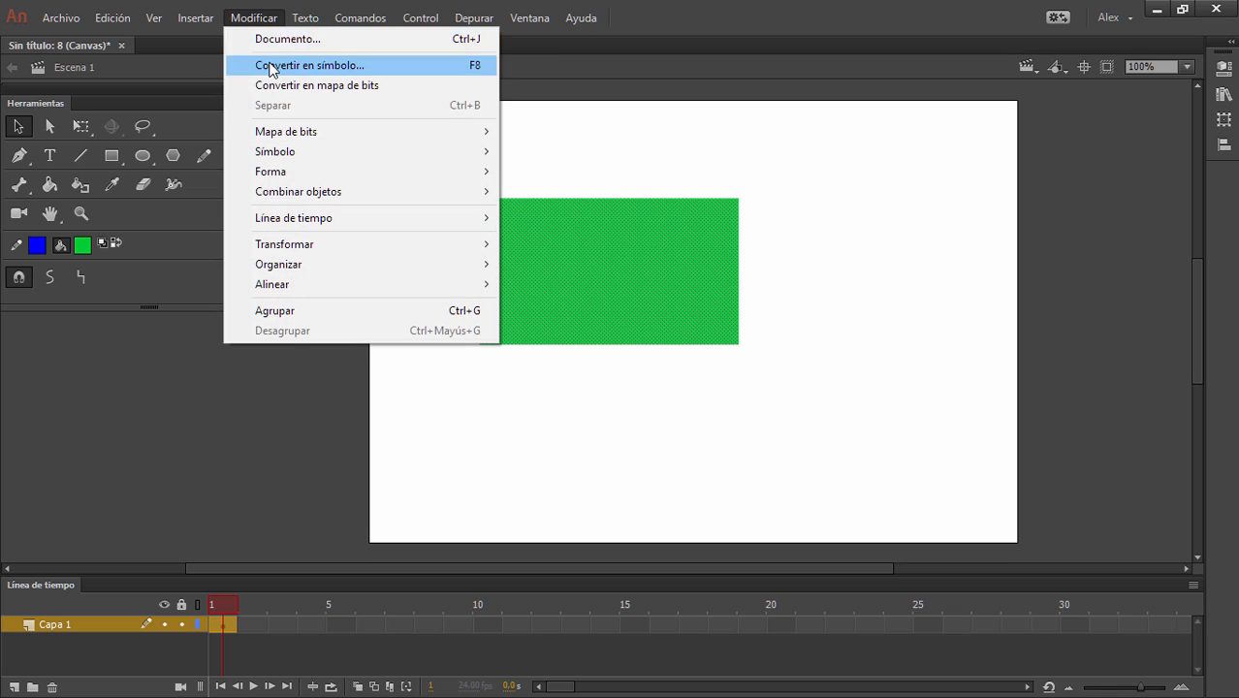
left_click(270, 65)
left_click(576, 116)
left_click(599, 405)
left_click(531, 220)
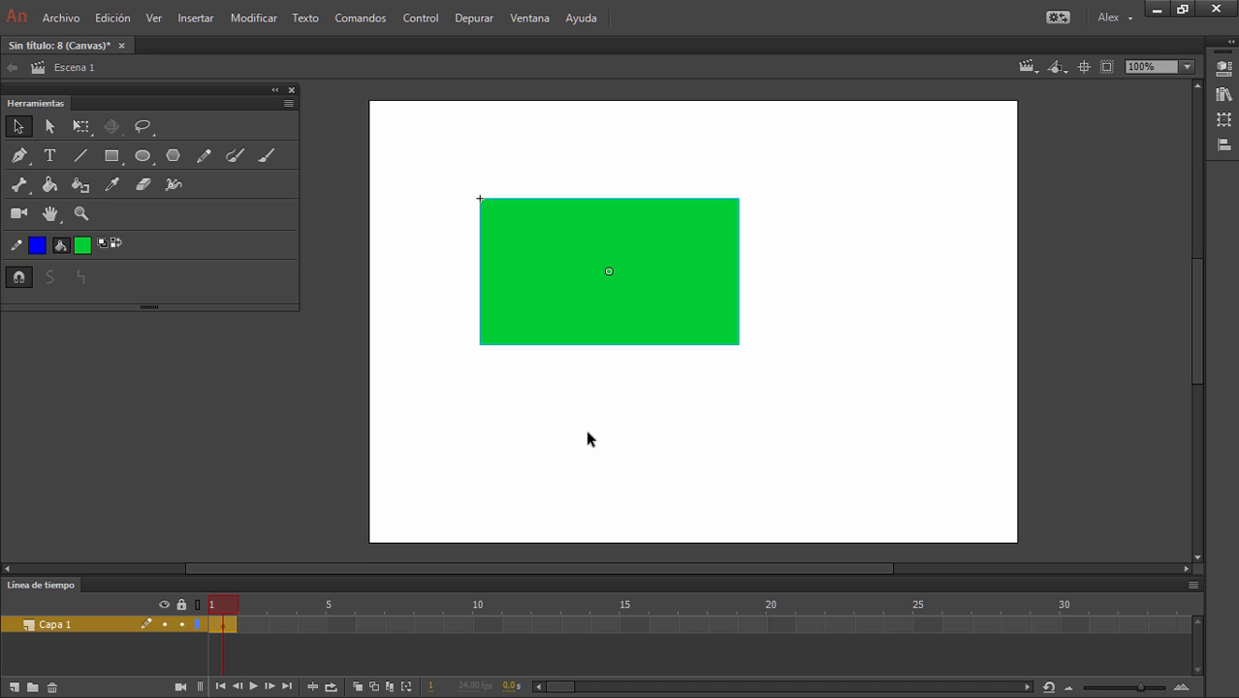
- Activate Free Transform on the rectangle symbol through the Transform commands, and leave it with the rectangle deselected
left_click(256, 20)
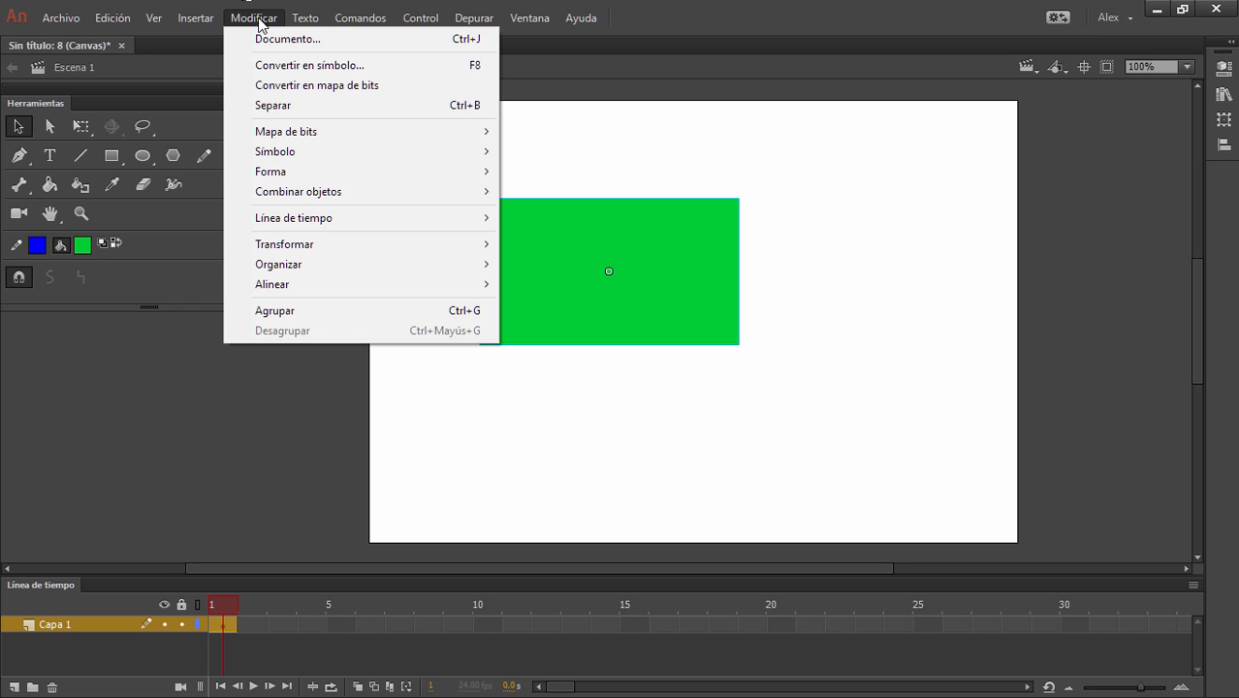
mouse_move(326, 246)
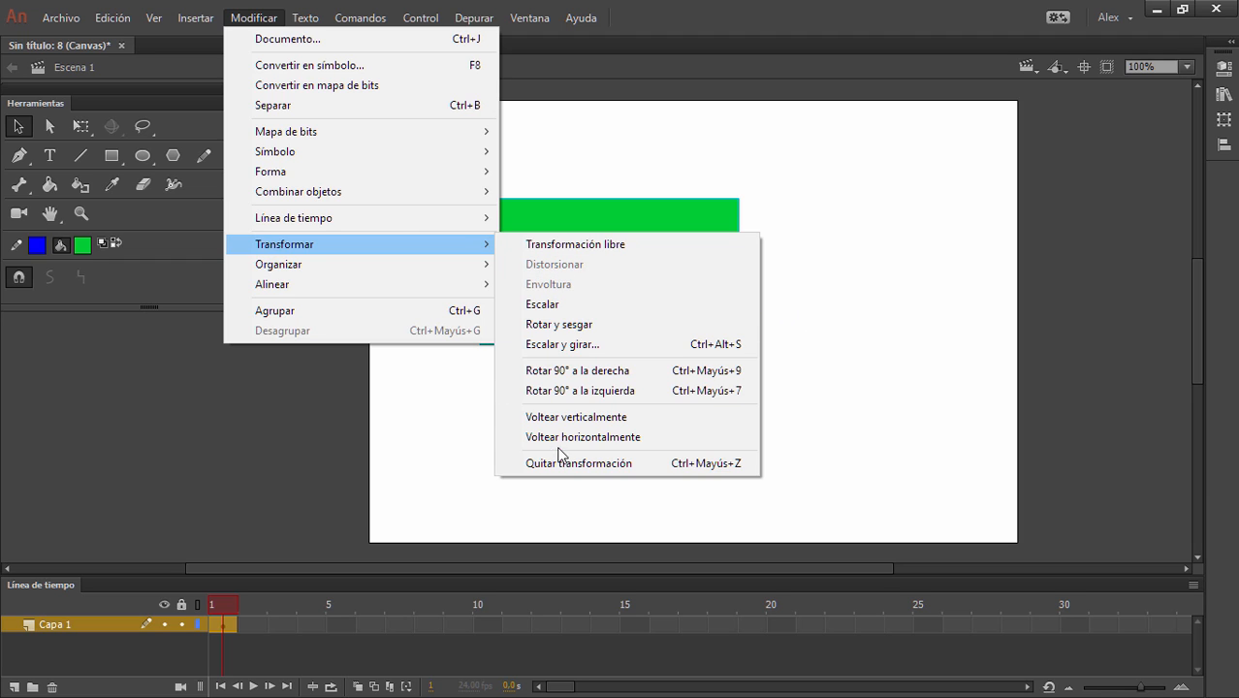
left_click(591, 246)
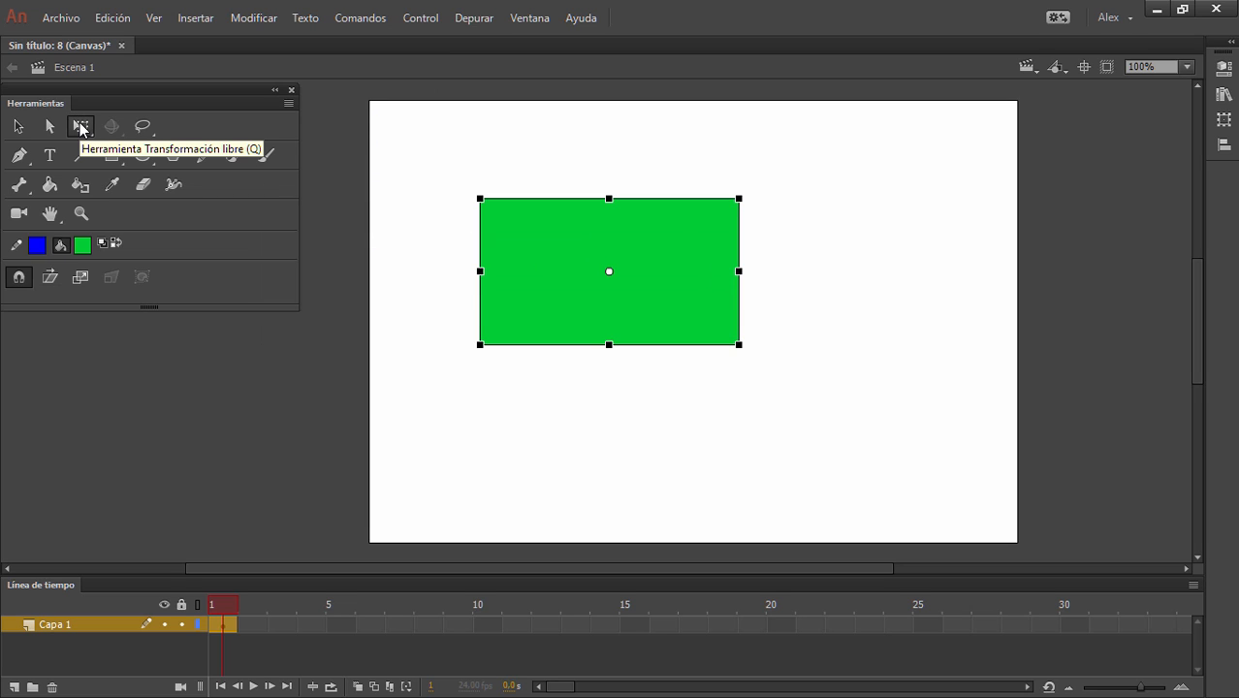
left_click(18, 126)
left_click(804, 330)
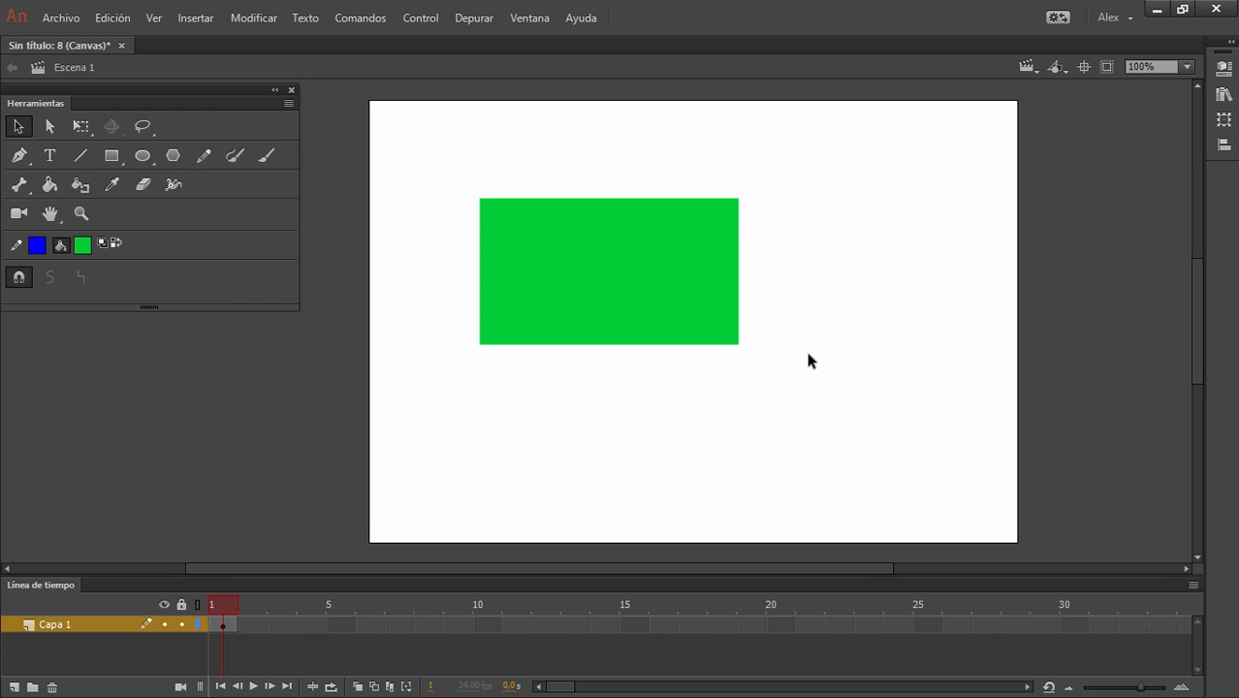
- Check the Transform commands while nothing is selected, and briefly select the rectangle symbol
left_click(270, 21)
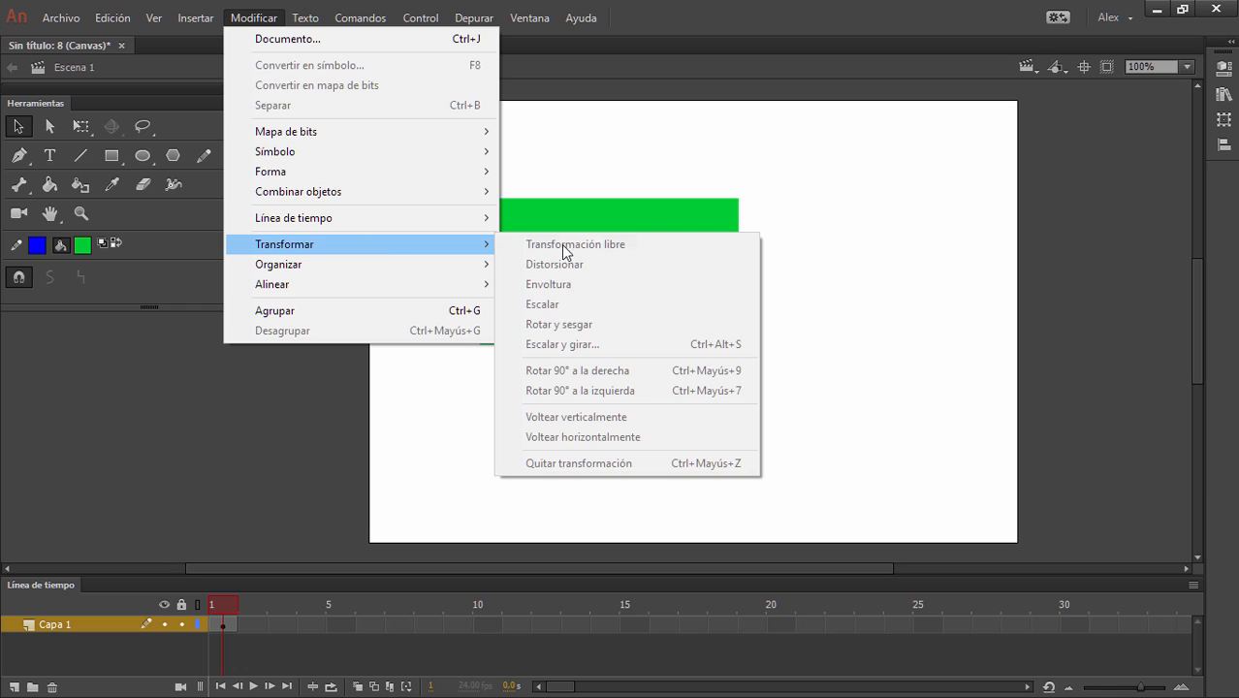
left_click(915, 307)
left_click(627, 253)
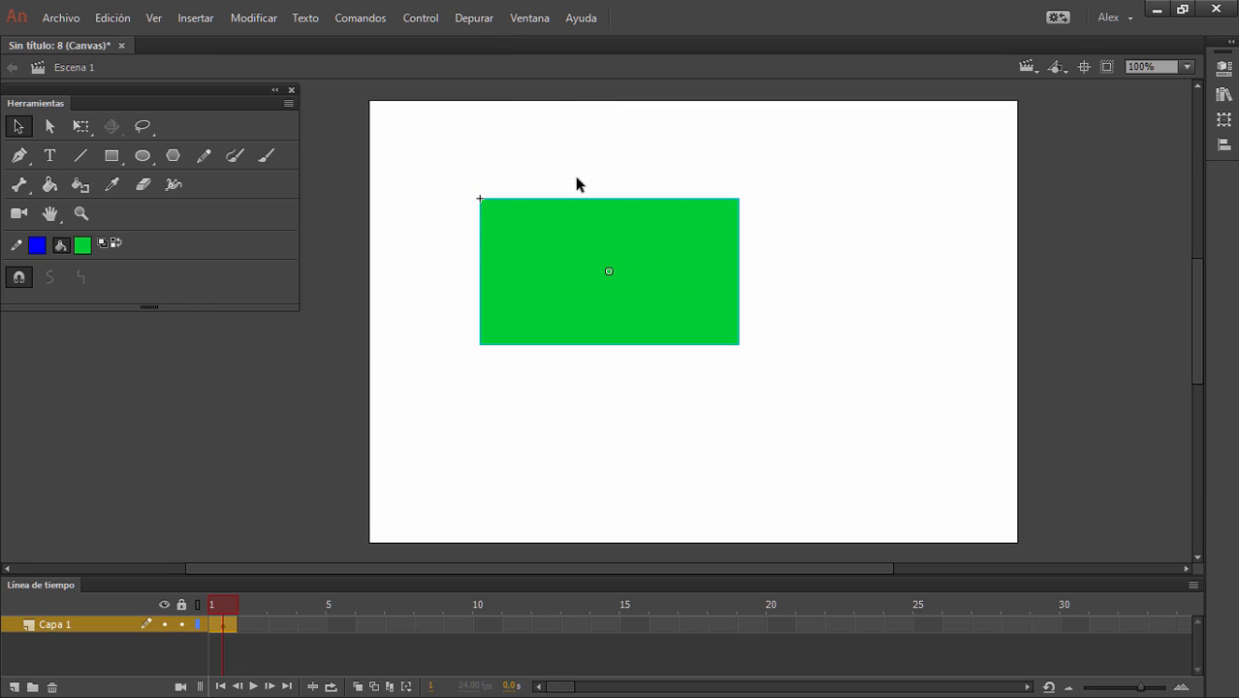
left_click(427, 314)
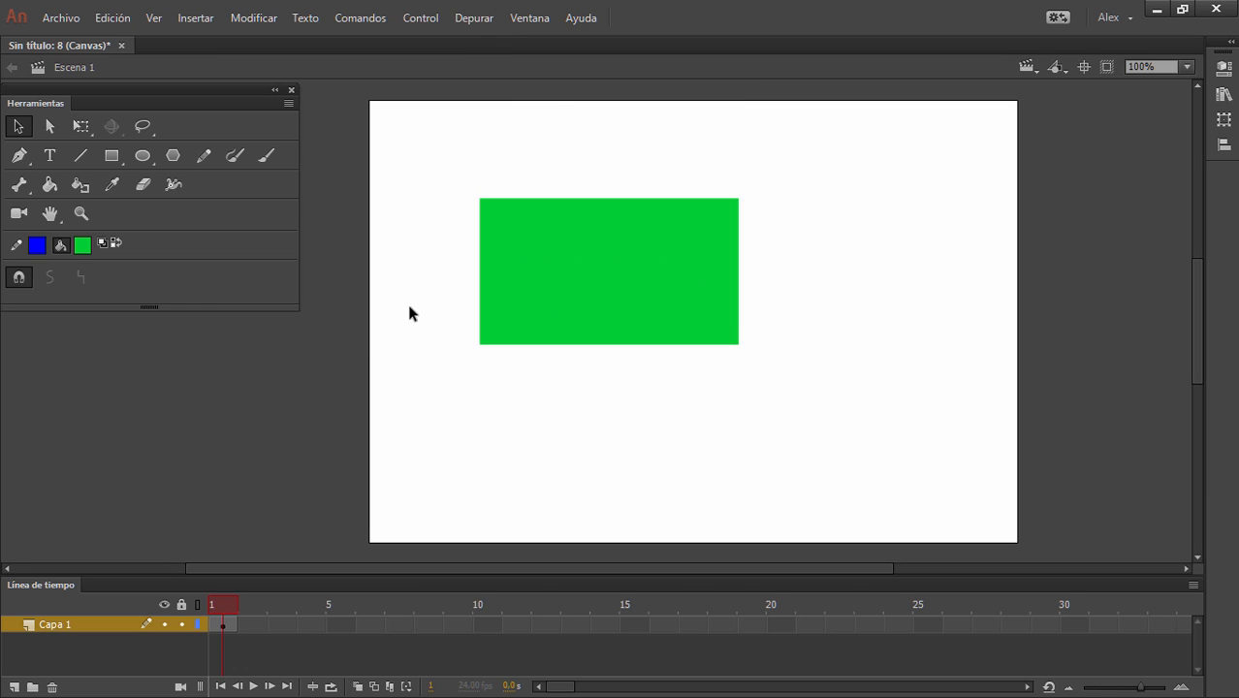
- Select the rectangle symbol with the Free Transform tool and rotate it slightly counterclockwise about its centre
left_click(84, 126)
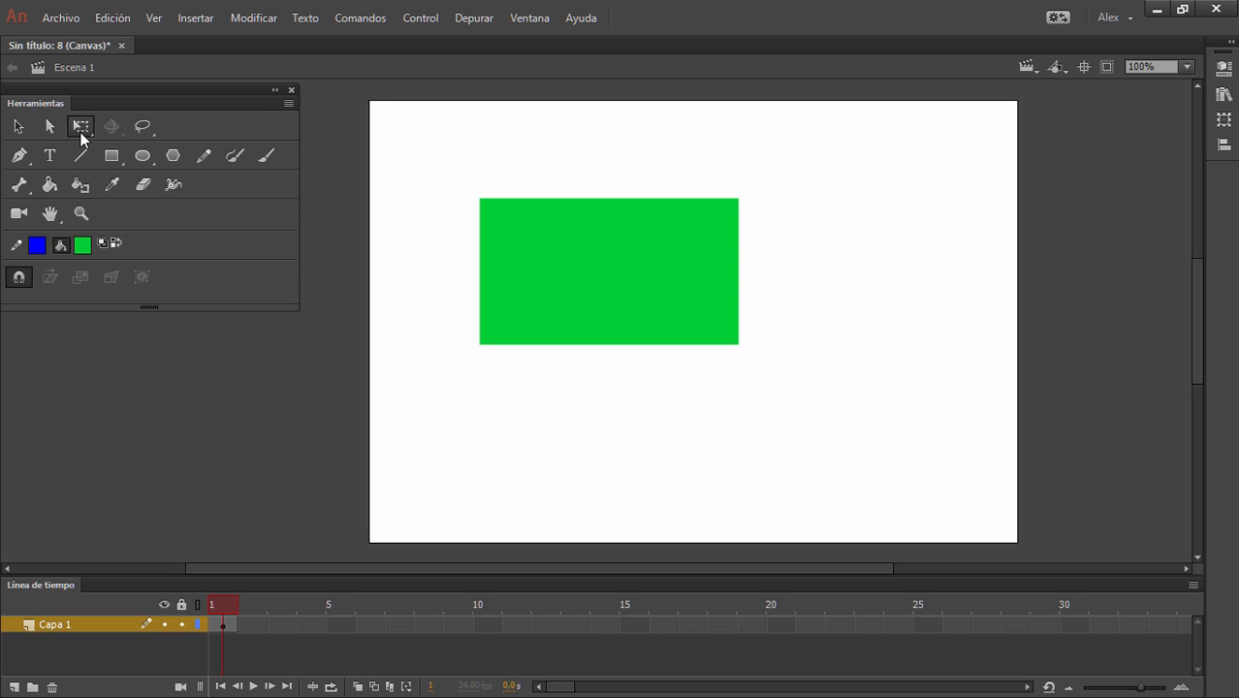
left_click_drag(440, 151, 850, 389)
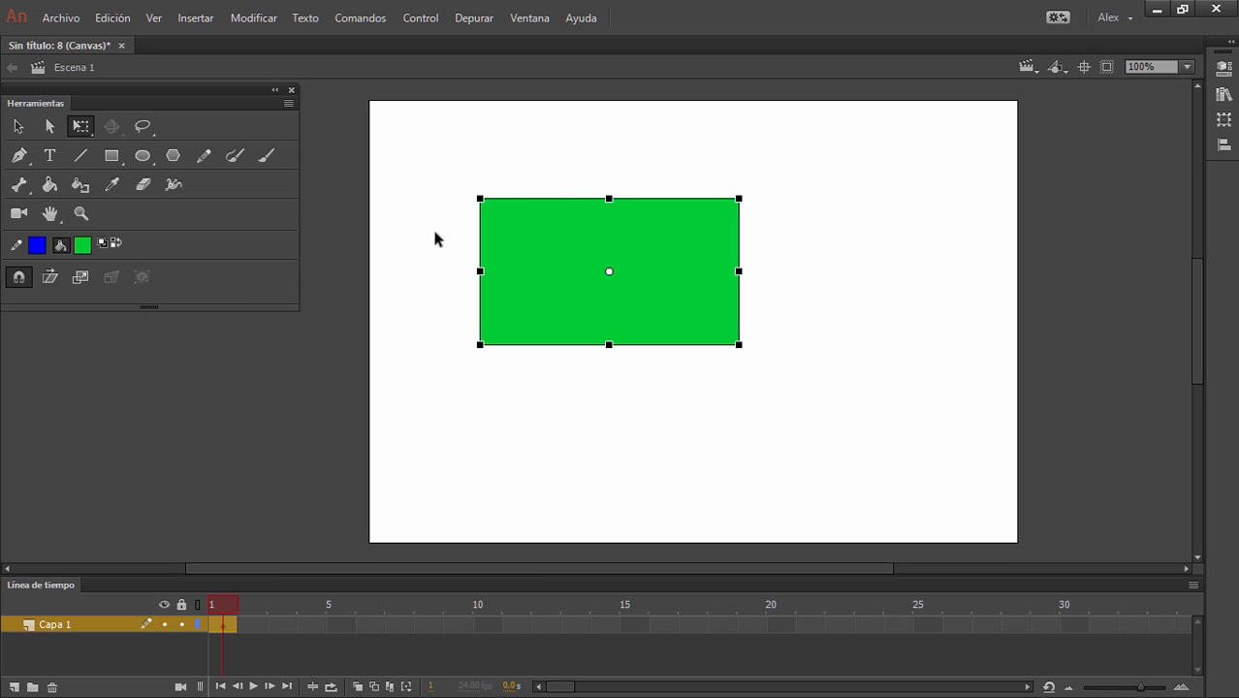
left_click(243, 20)
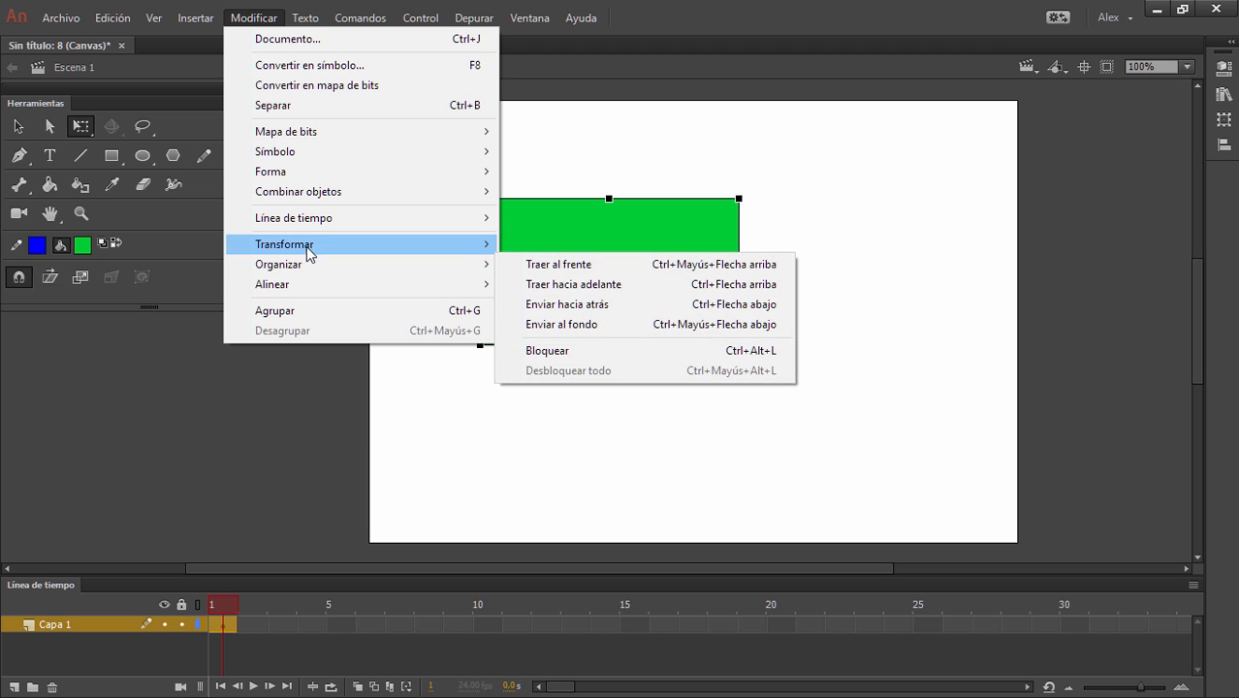
left_click(763, 13)
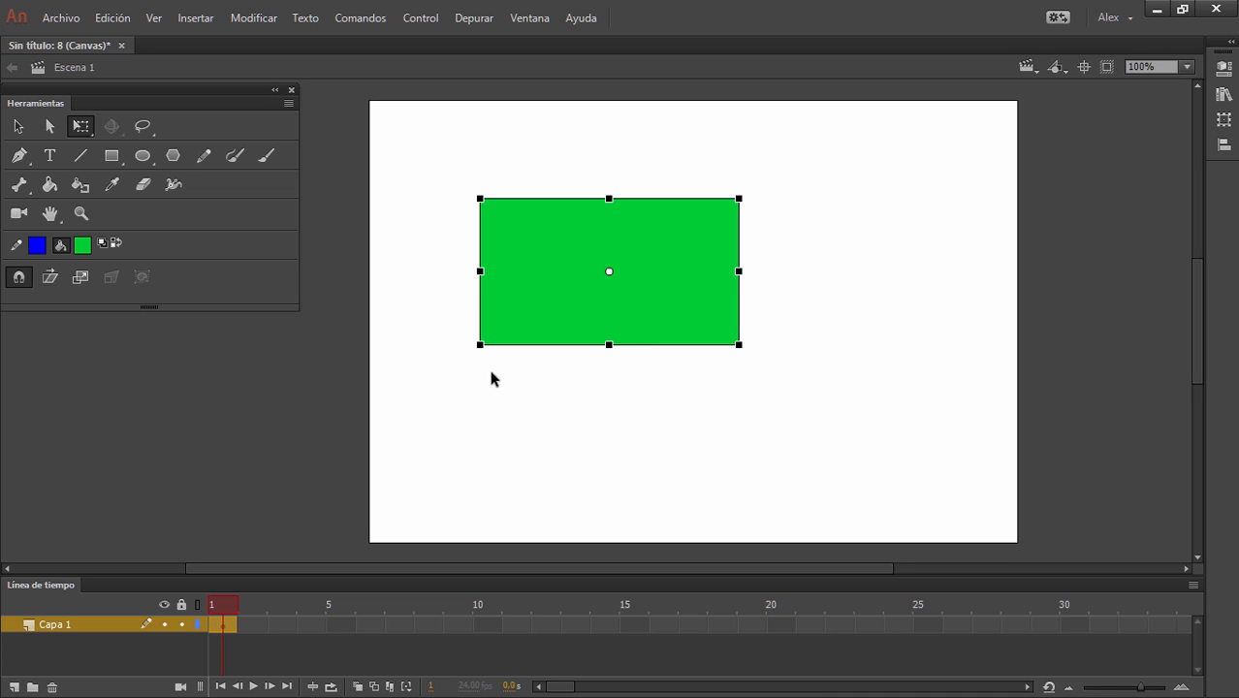
left_click_drag(471, 369, 450, 434)
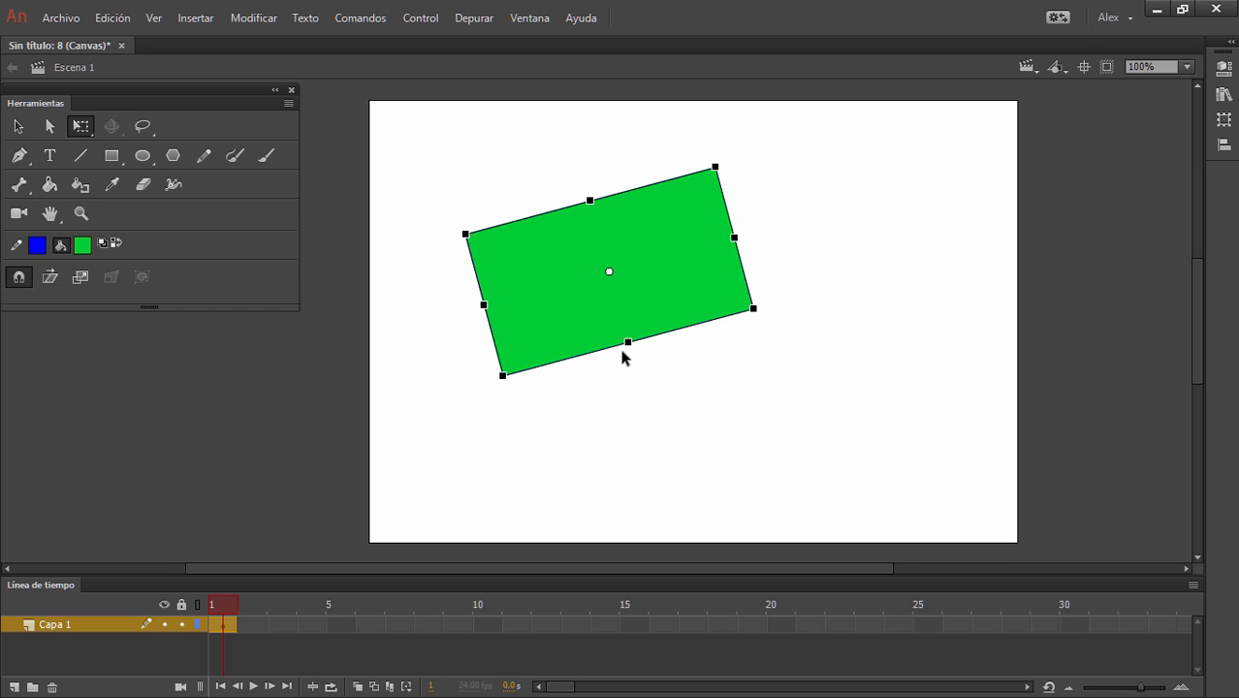
- Skew the rotated rectangle by shifting its lower edge to the right, and make it taller from its lower-left corner
mouse_move(618, 346)
left_mouse_down()
mouse_move(506, 349)
mouse_move(581, 354)
mouse_move(674, 328)
mouse_move(642, 351)
left_mouse_up()
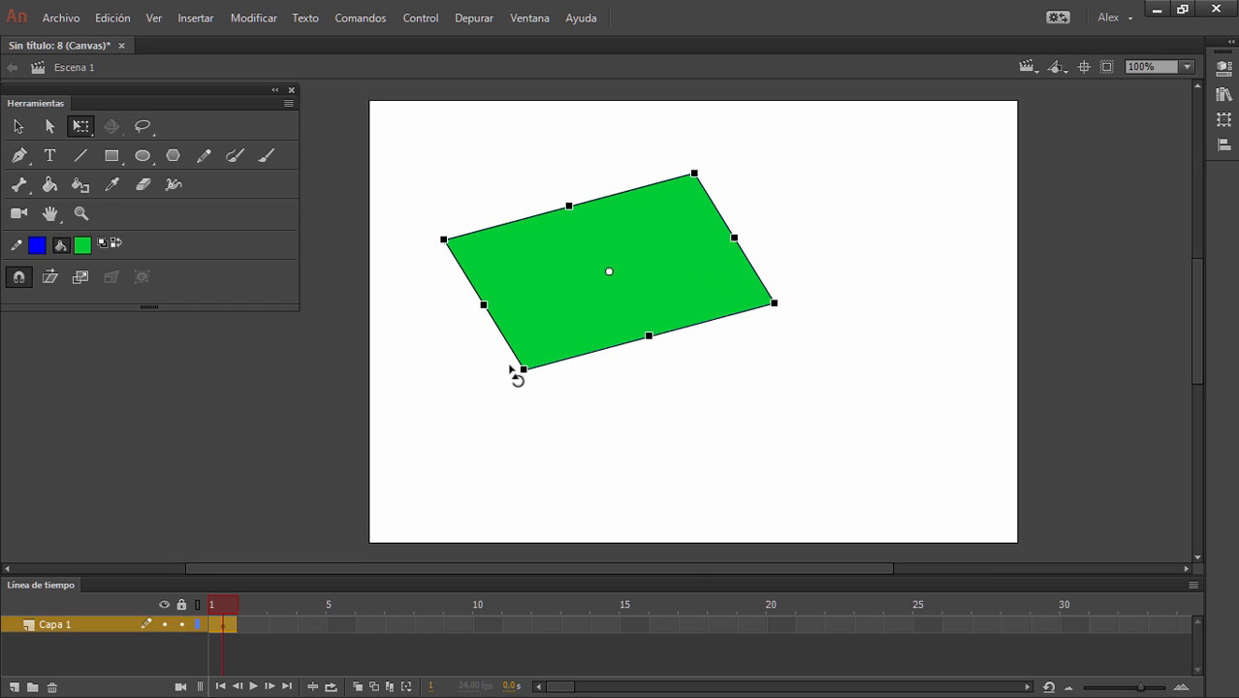
left_click_drag(523, 369, 546, 387)
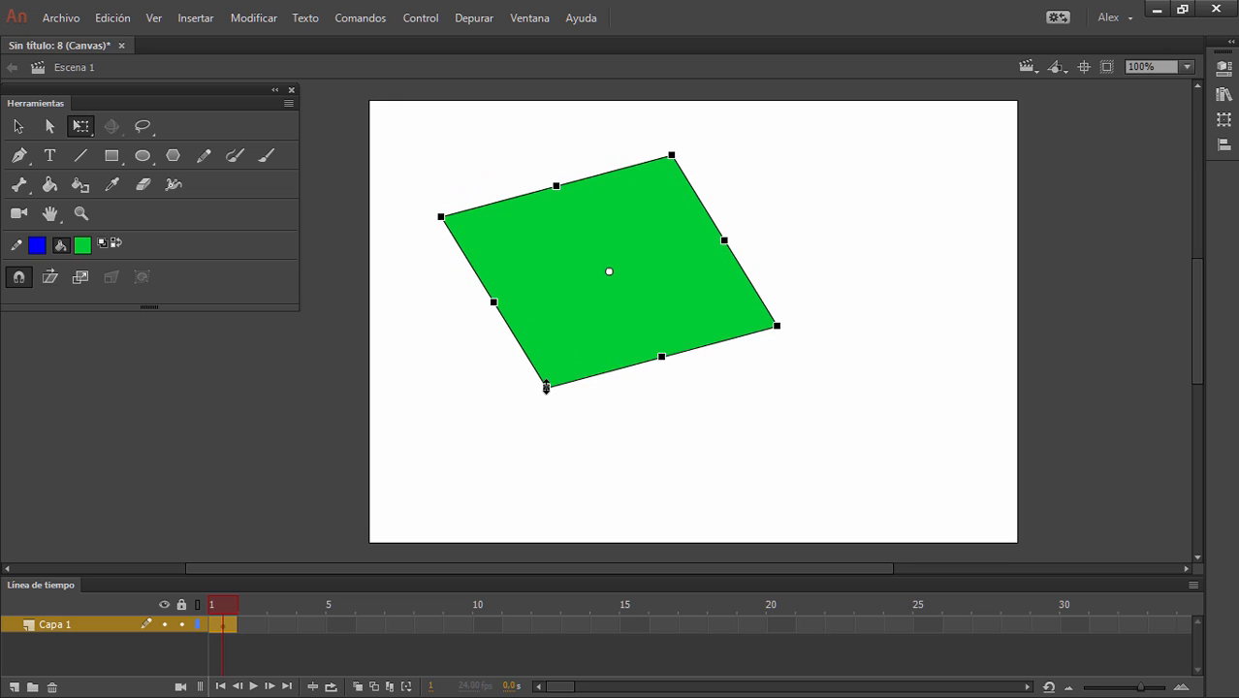
- Move the transformation point near the shape's lower-left corner, and rotate and resize the parallelogram around it
left_click_drag(608, 273, 551, 370)
left_click_drag(676, 172, 725, 199)
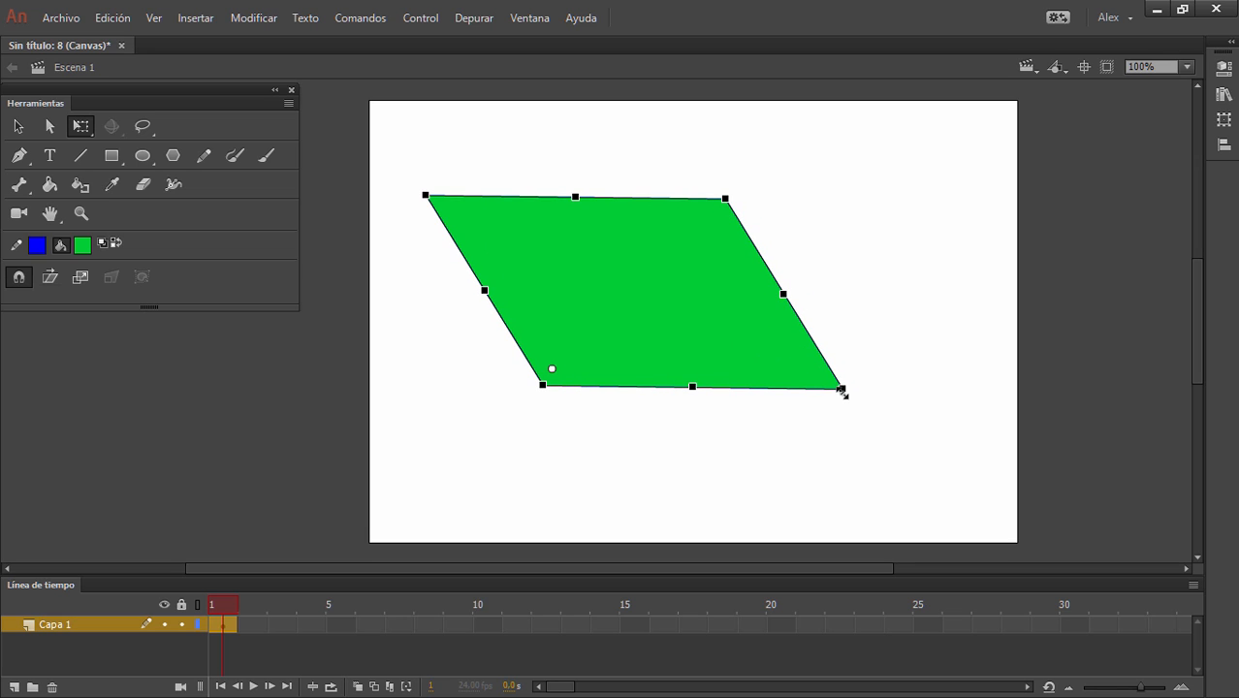
mouse_move(839, 388)
left_mouse_down()
mouse_move(830, 355)
mouse_move(845, 387)
left_mouse_up()
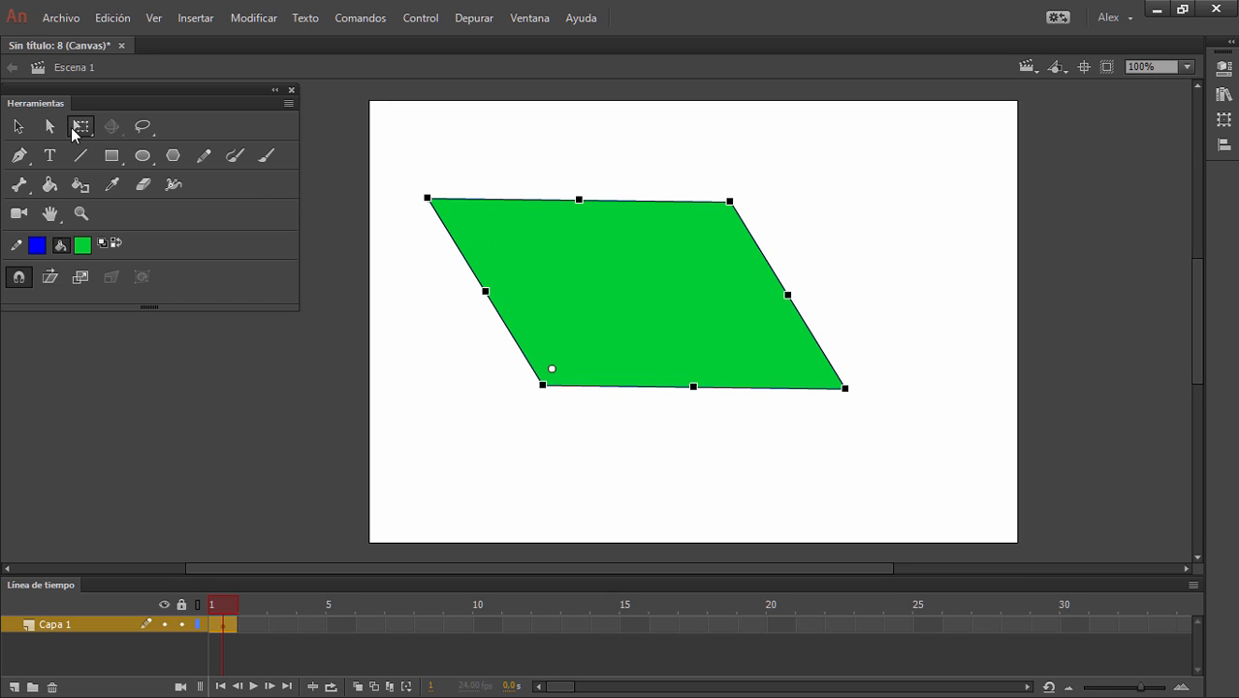
mouse_move(484, 290)
left_mouse_down()
mouse_move(555, 288)
mouse_move(484, 290)
left_mouse_up()
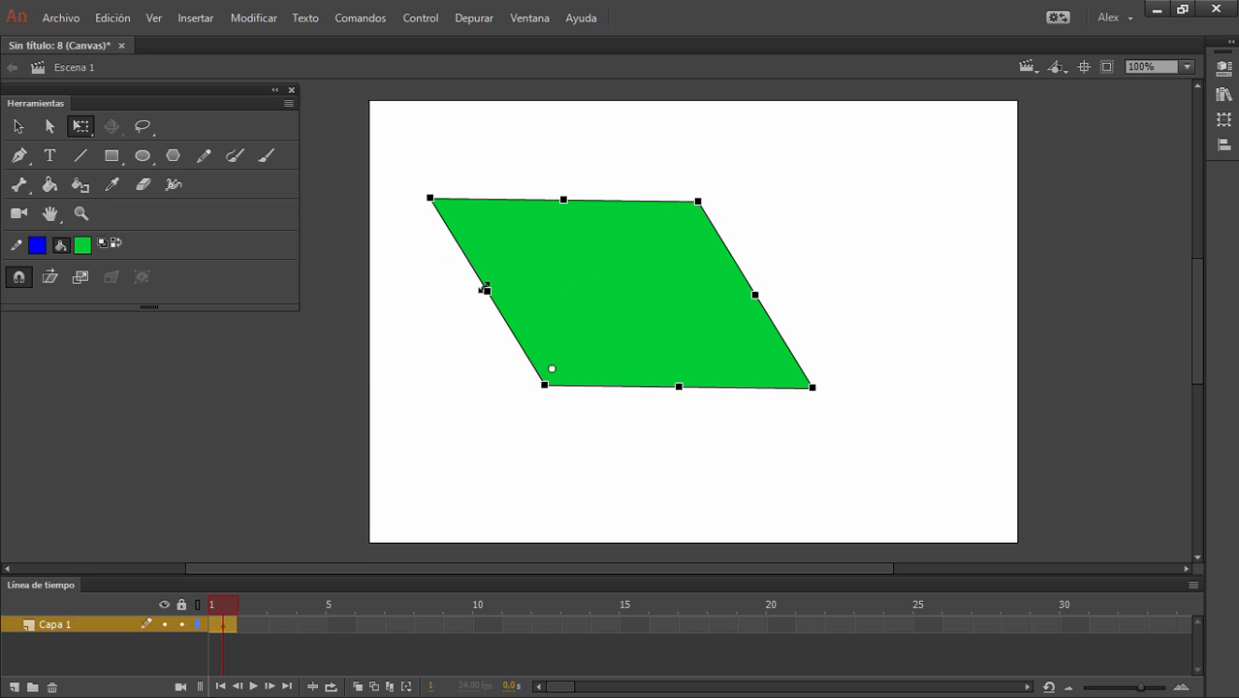
- Delete the transformed green parallelogram to empty the stage
left_click(17, 126)
left_click_drag(395, 169, 830, 439)
key("Delete")
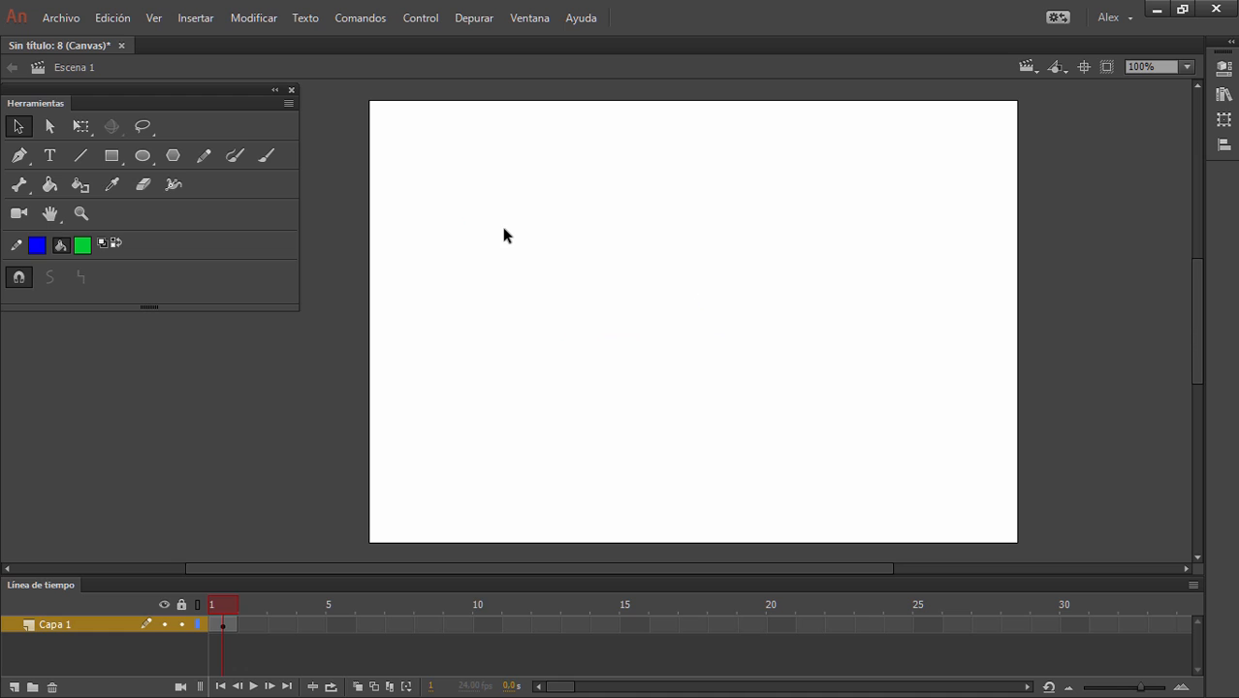
- Import the image avion.png from the Recursos Animate folder onto the stage
key("ctrl+r")
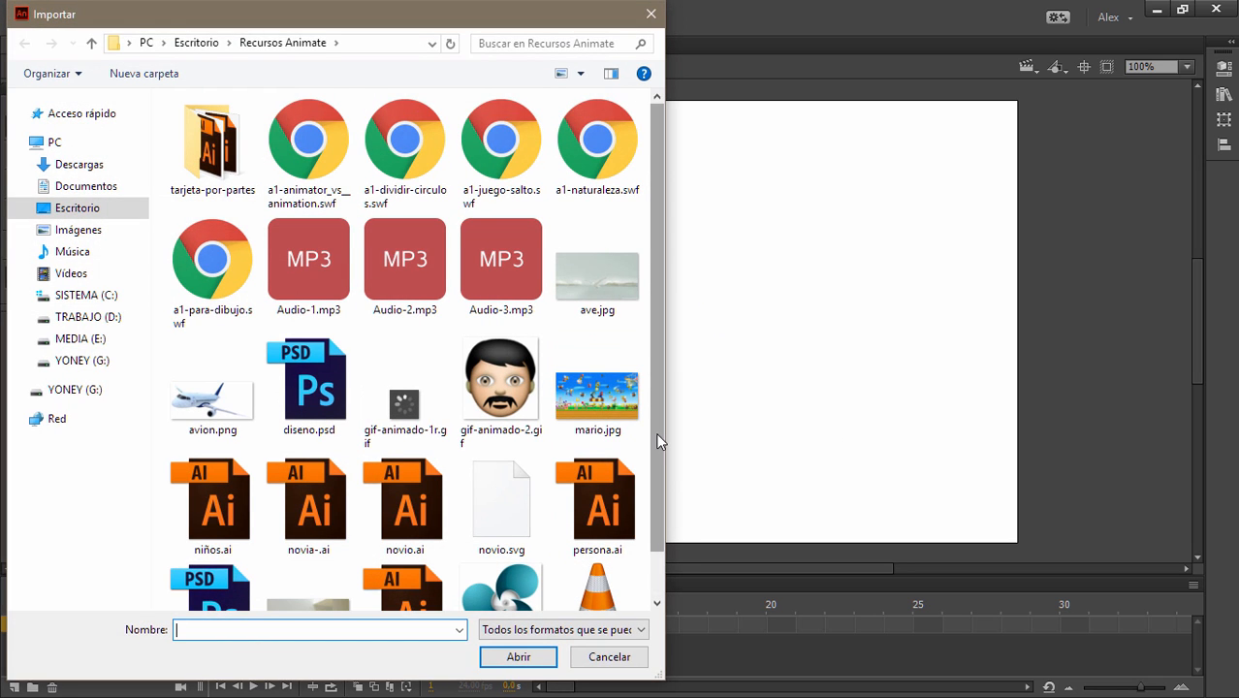
scroll(655, 432, "down", 2)
left_click(212, 334)
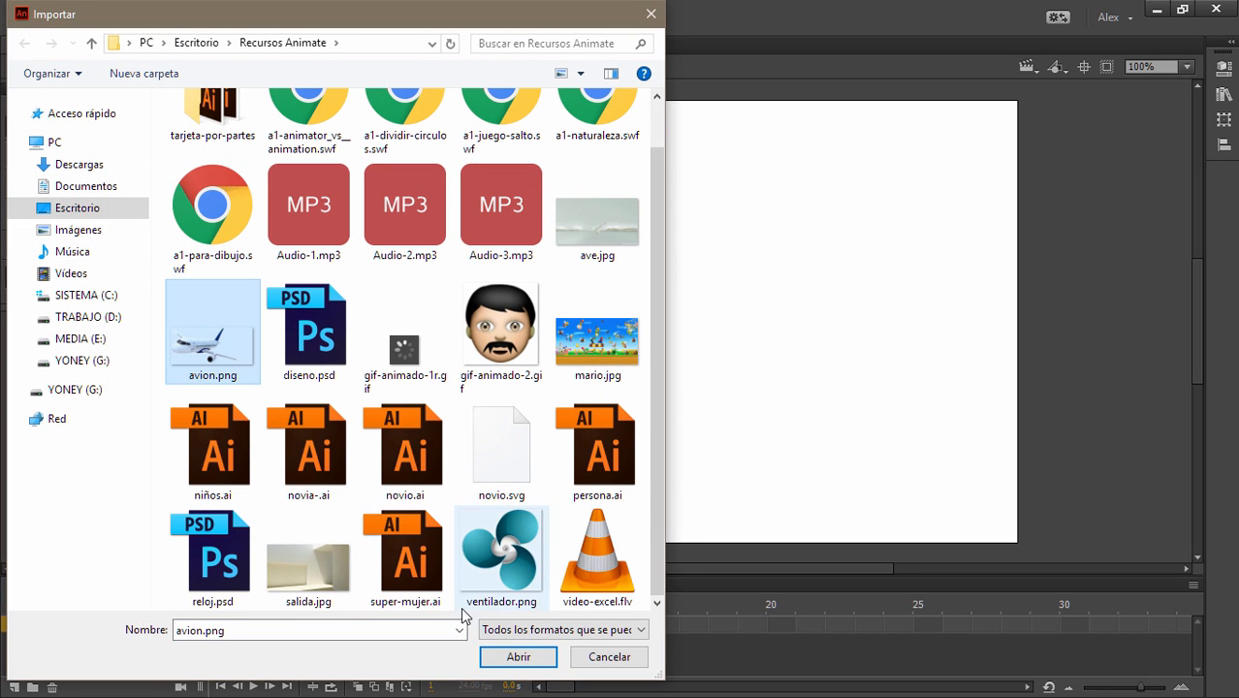
left_click(516, 656)
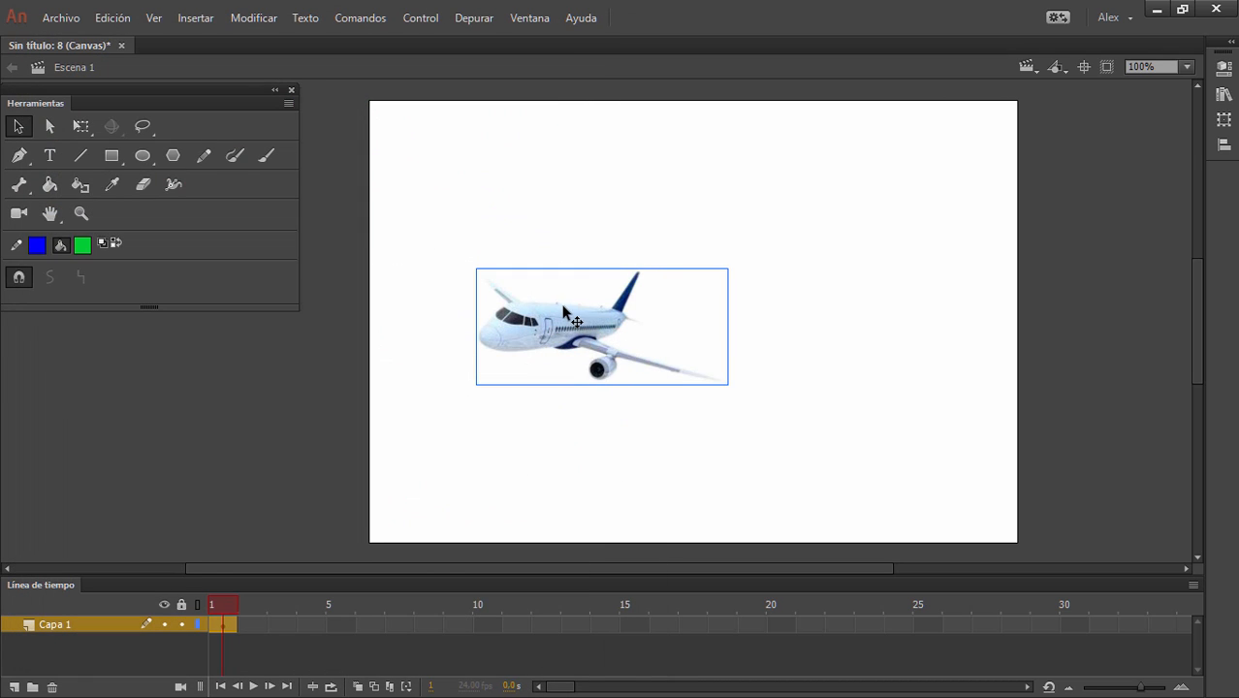
- Try to flip the airplane image horizontally with the Free Transform tool, and undo the flip
left_click(80, 126)
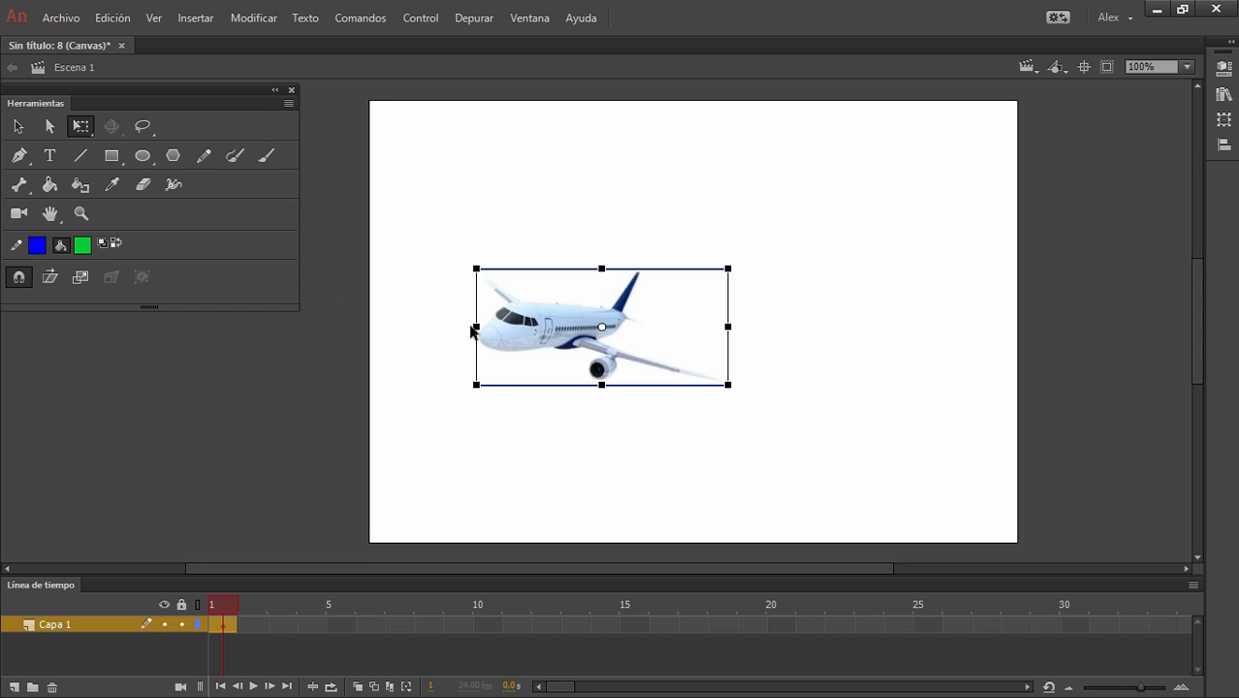
left_click_drag(475, 326, 719, 337)
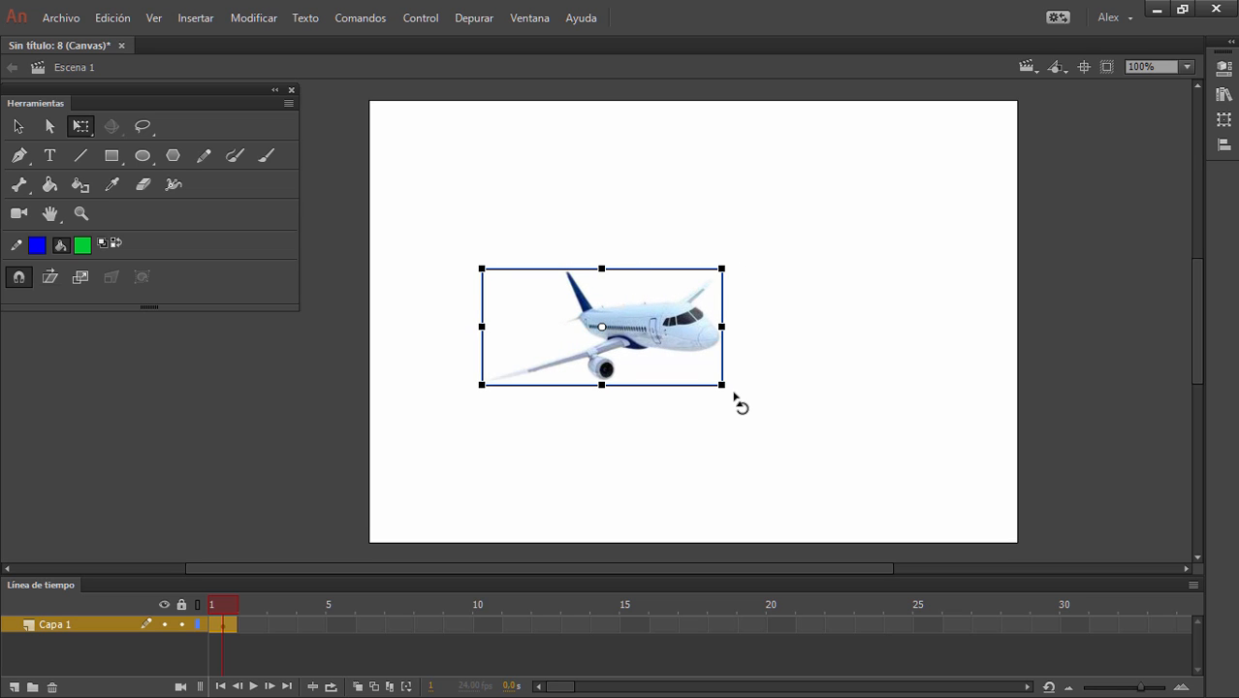
key("ctrl+z")
- Enlarge the airplane image proportionally about its centre and flip it vertically
left_click_drag(731, 387, 779, 448)
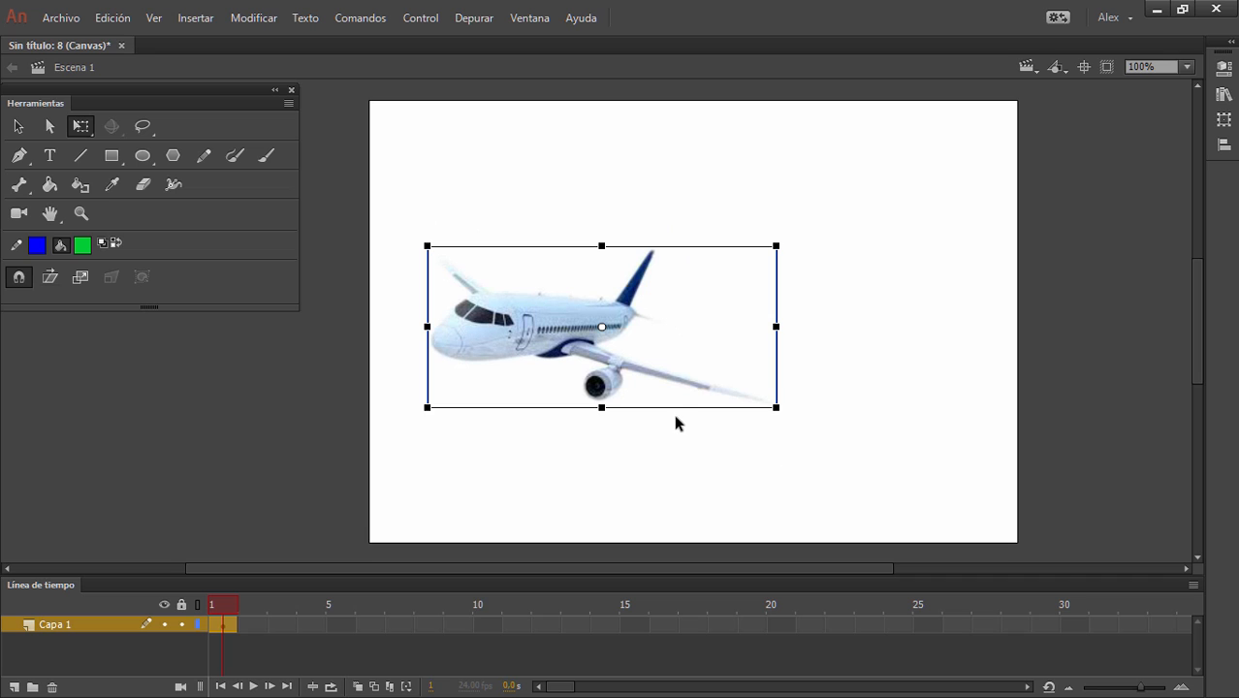
left_click_drag(602, 408, 598, 248)
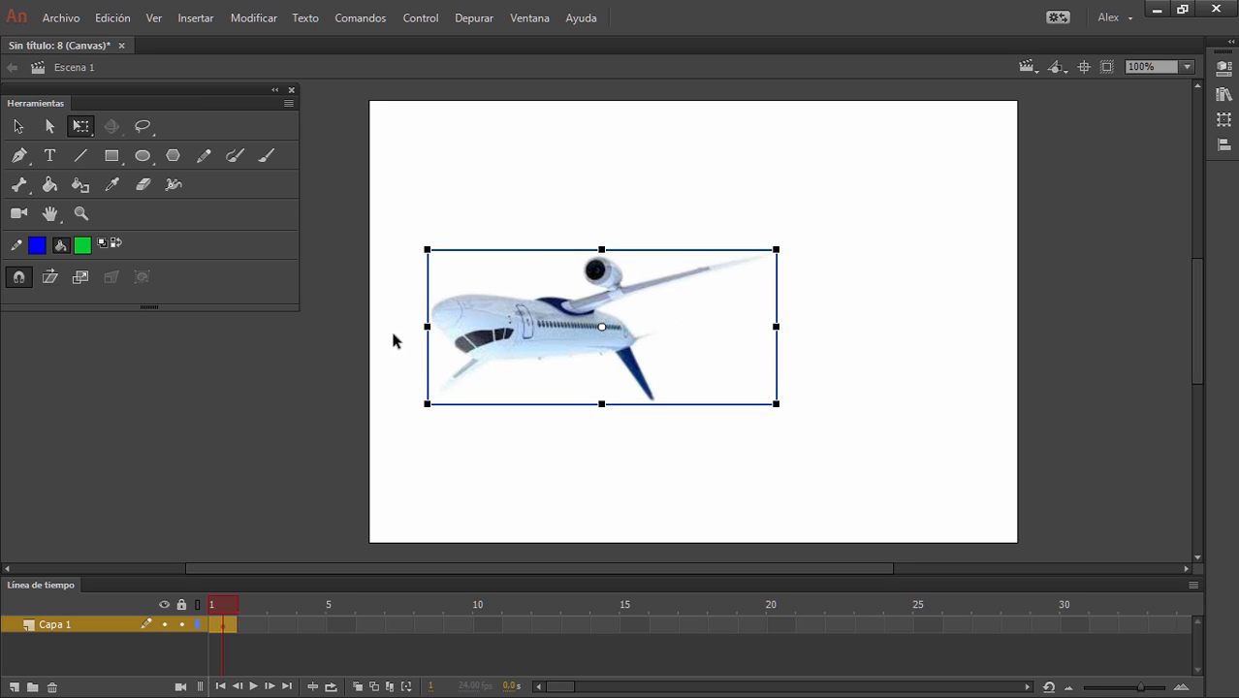
- Delete the flipped airplane image from the stage
left_click(19, 126)
left_click_drag(406, 217, 791, 450)
key("Delete")
- Draw a near-circular oval with a thick blue stroke and green fill in the middle of the stage
left_click(142, 156)
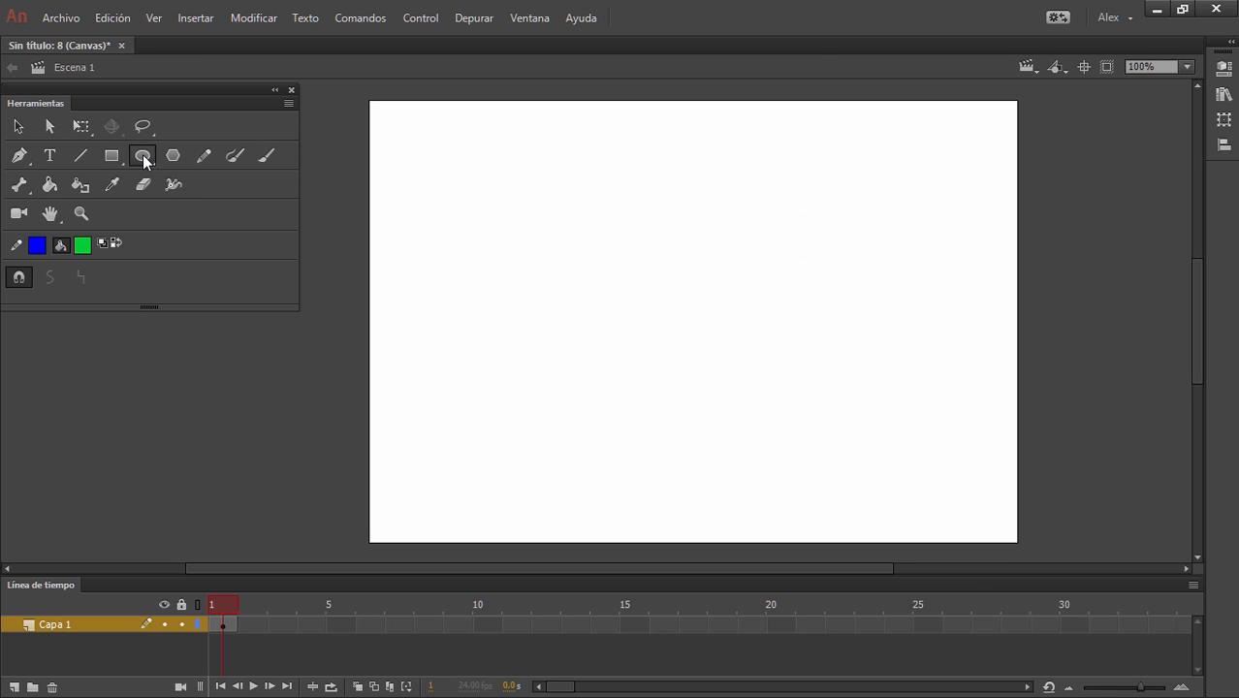
left_click_drag(587, 255, 800, 455)
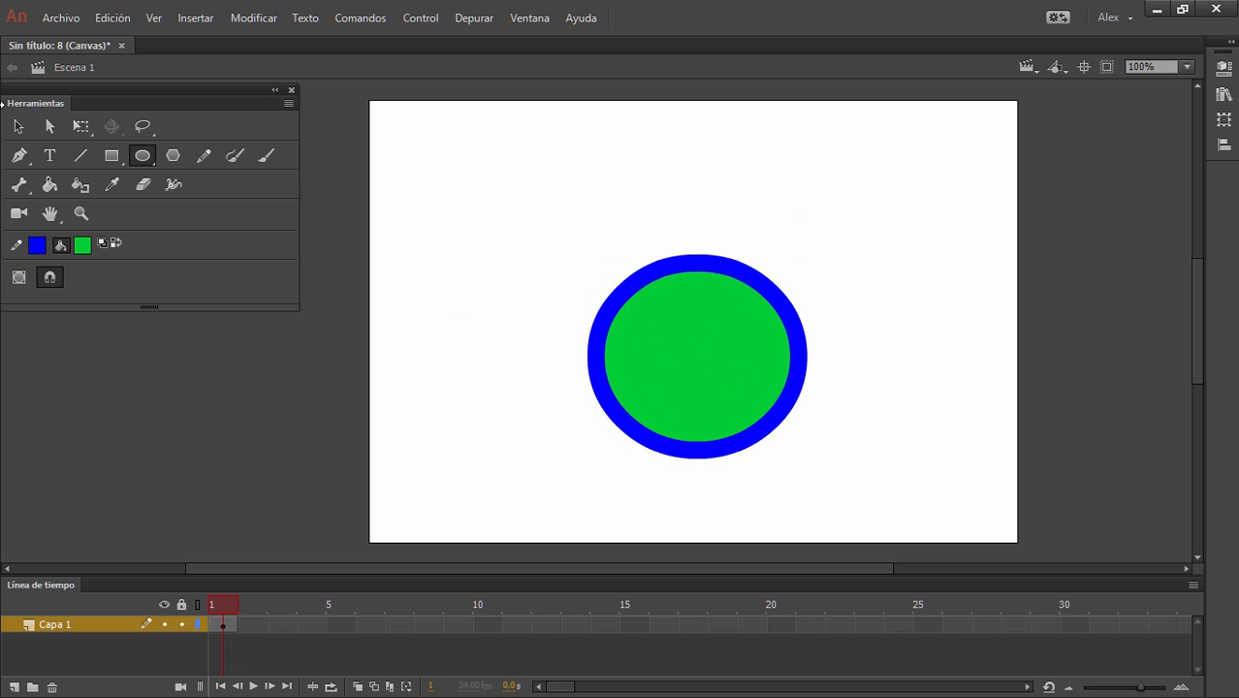
left_click(17, 126)
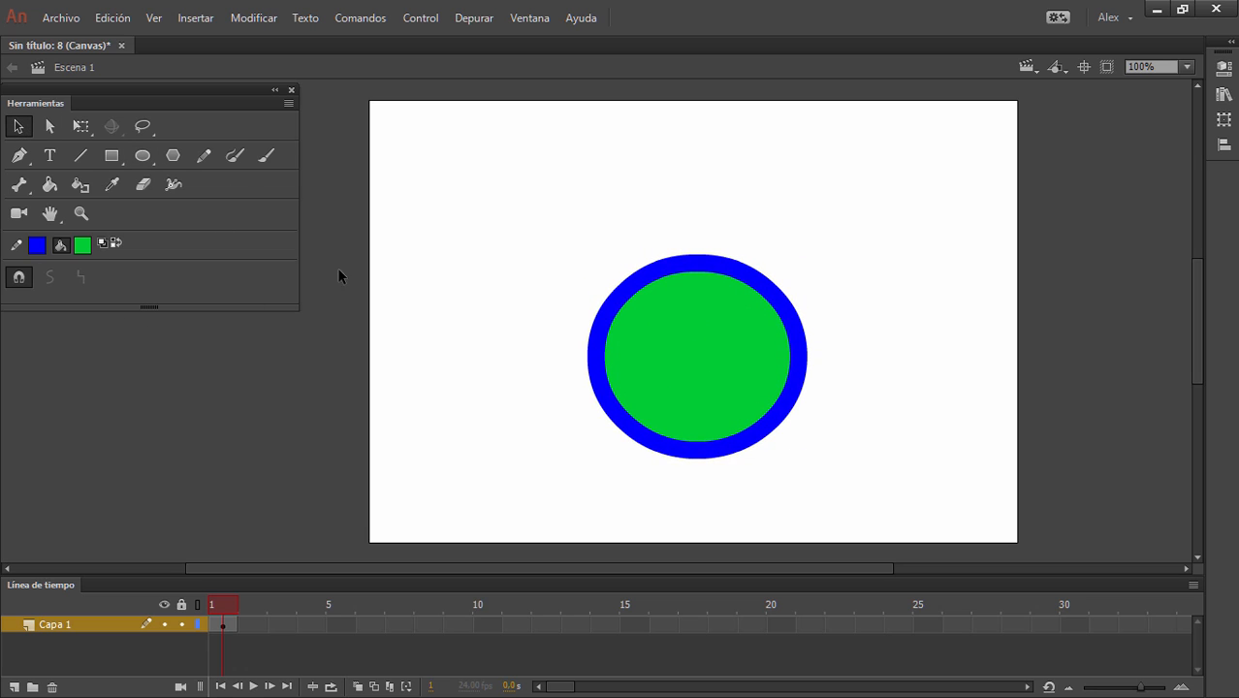
- Select a freehand piece of the circle's upper-left edge with the Lasso tool and move it up and away from the circle
left_click_drag(147, 128, 238, 123)
mouse_move(593, 271)
left_mouse_down()
mouse_move(644, 319)
mouse_move(586, 331)
mouse_move(565, 285)
mouse_move(597, 279)
left_mouse_up()
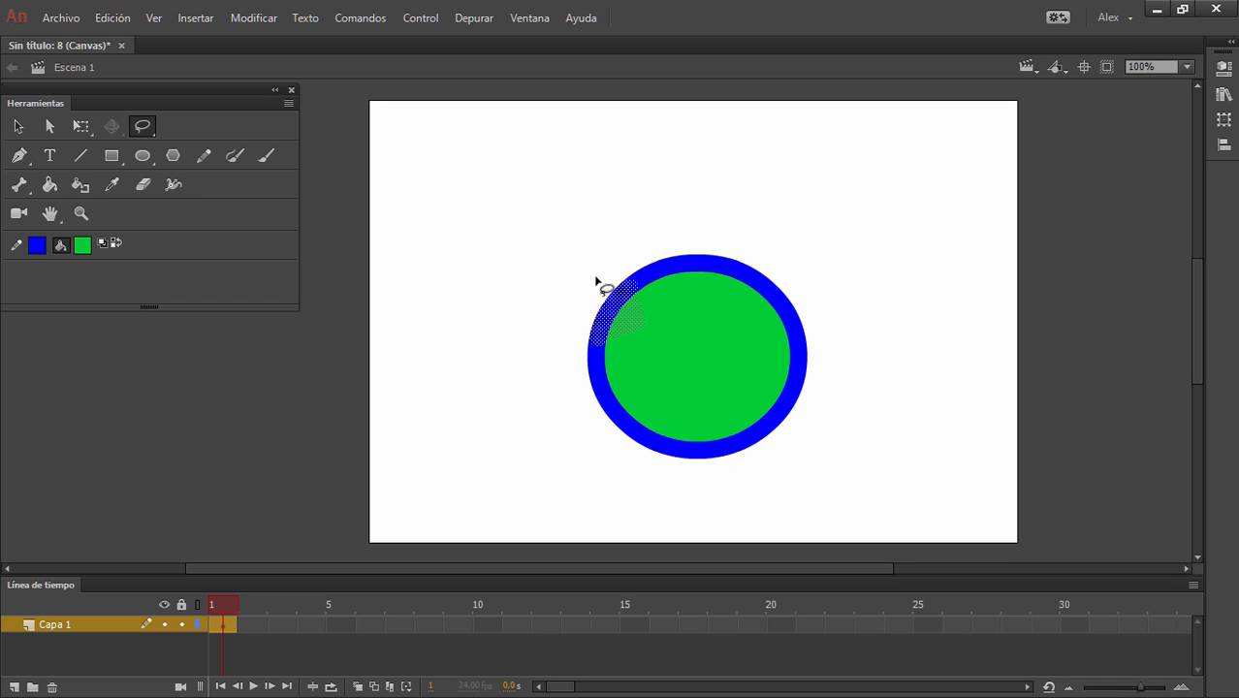
left_click_drag(630, 323, 503, 271)
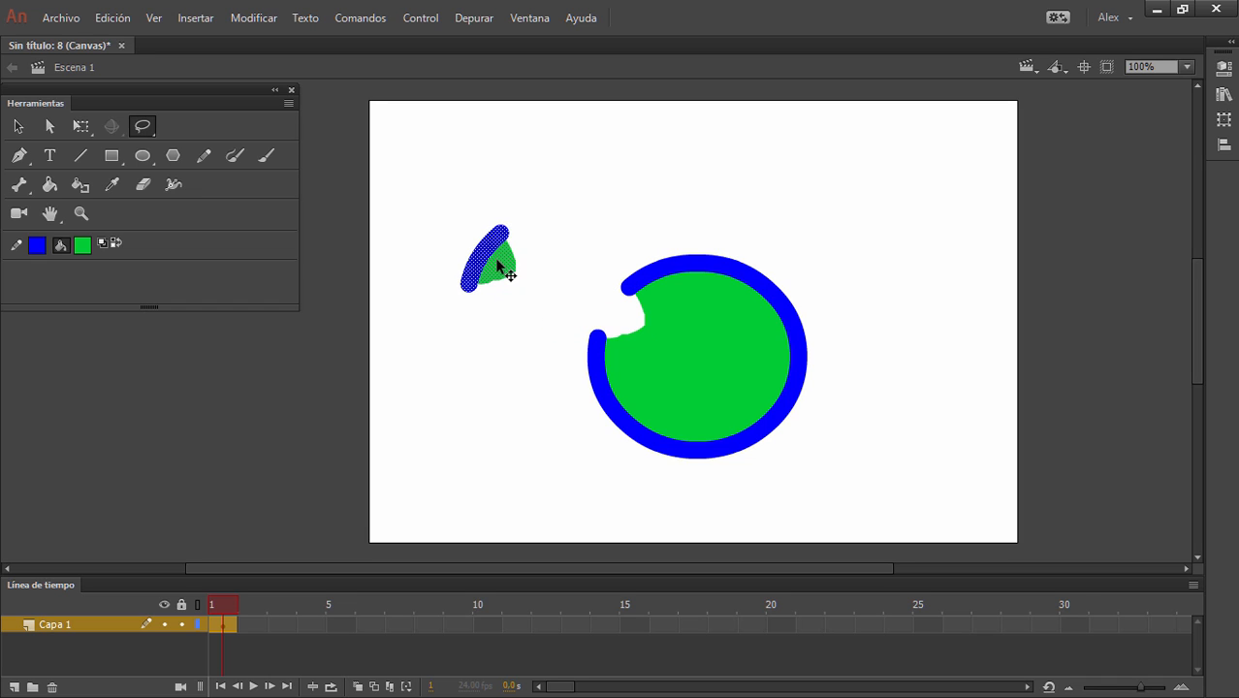
left_click(592, 273)
- Outline the circle's upper-right section with the Polygon lasso tool and move the selected piece up and to the right
left_click(143, 126)
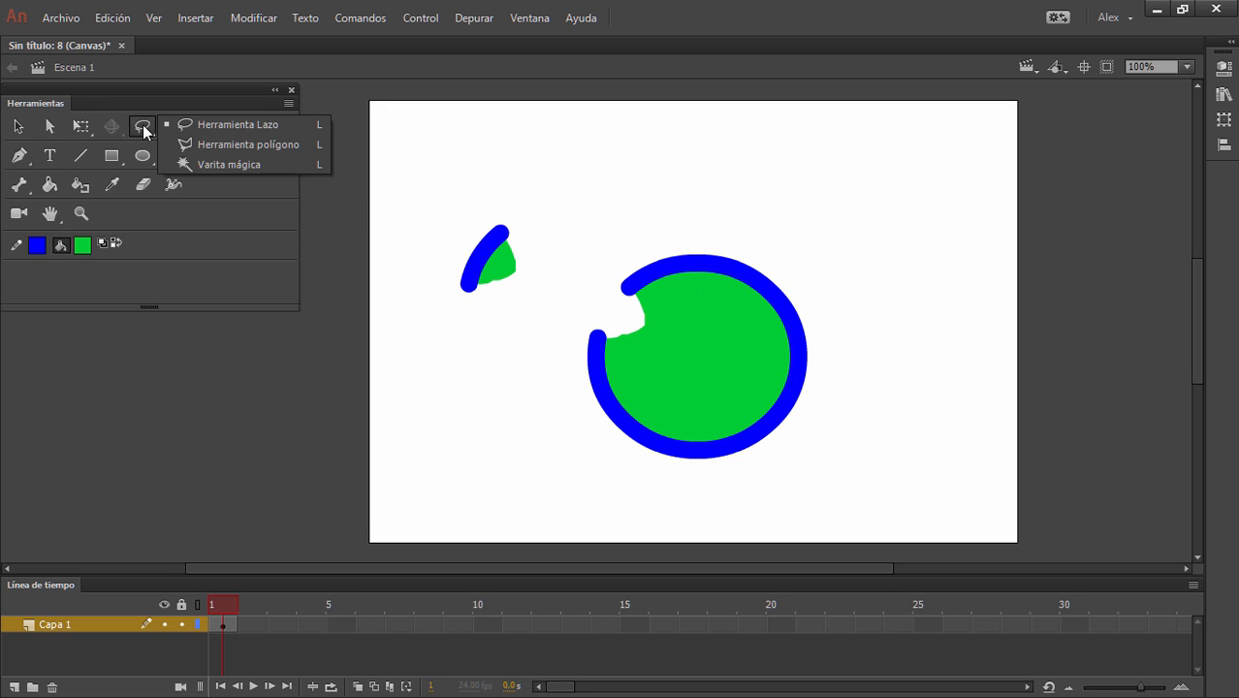
left_click(244, 146)
left_click(666, 225)
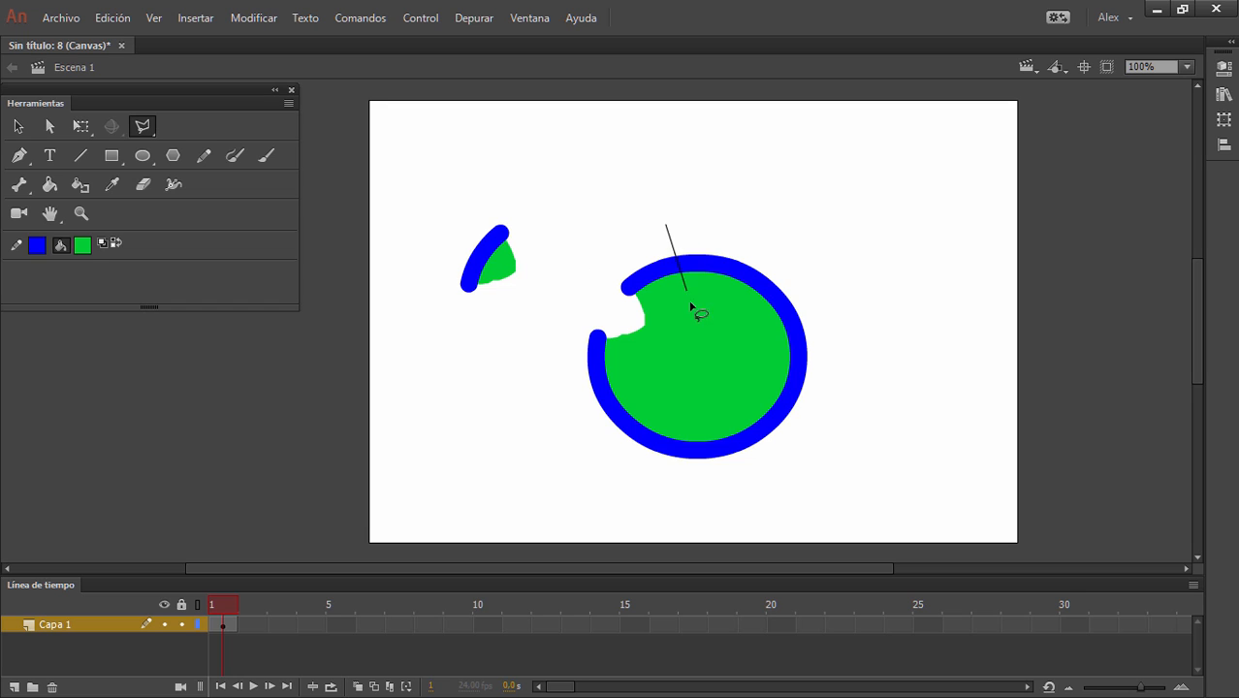
left_click(689, 326)
left_click(739, 325)
left_click(803, 312)
left_click(818, 227)
left_click(793, 185)
left_click(755, 178)
left_click(715, 207)
left_click(679, 192)
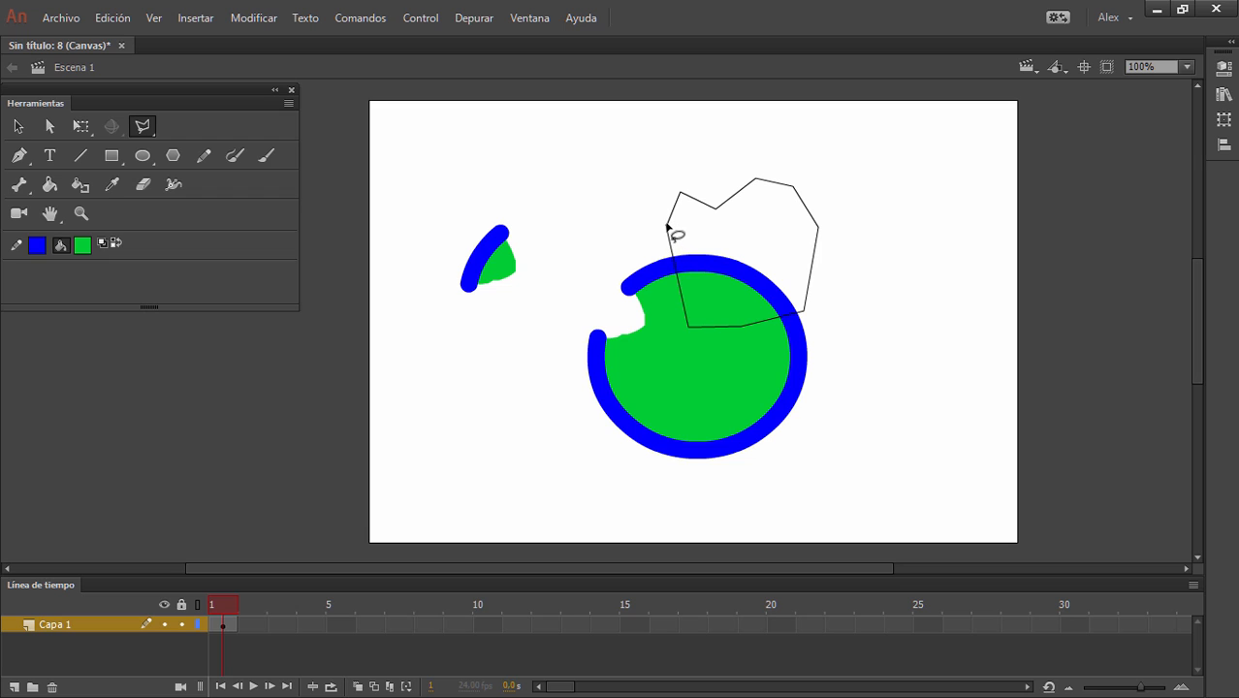
left_click(667, 226)
left_click(872, 257)
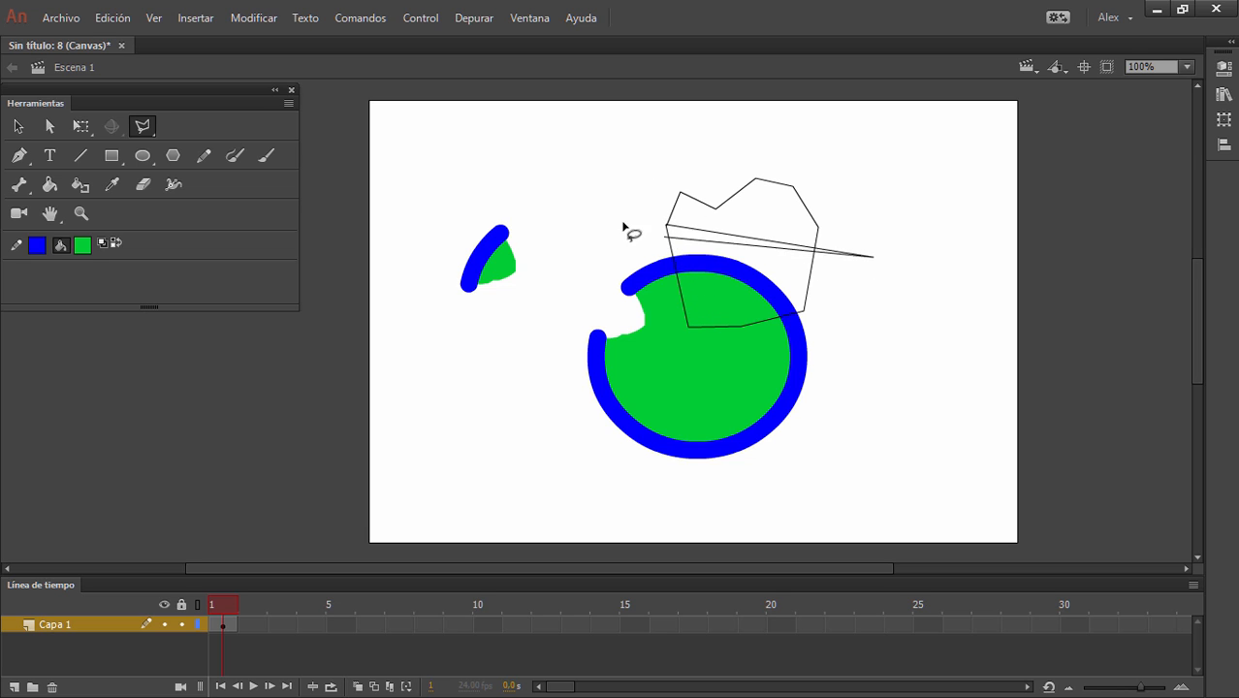
key("v")
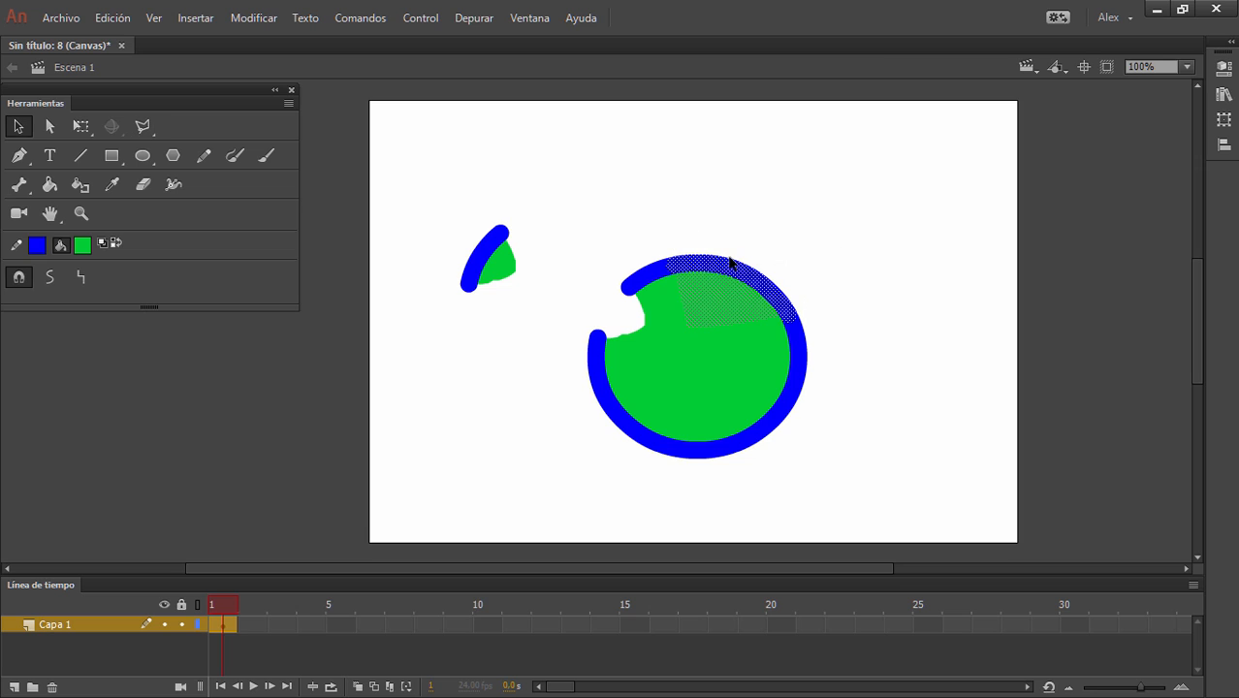
left_click_drag(734, 291, 836, 206)
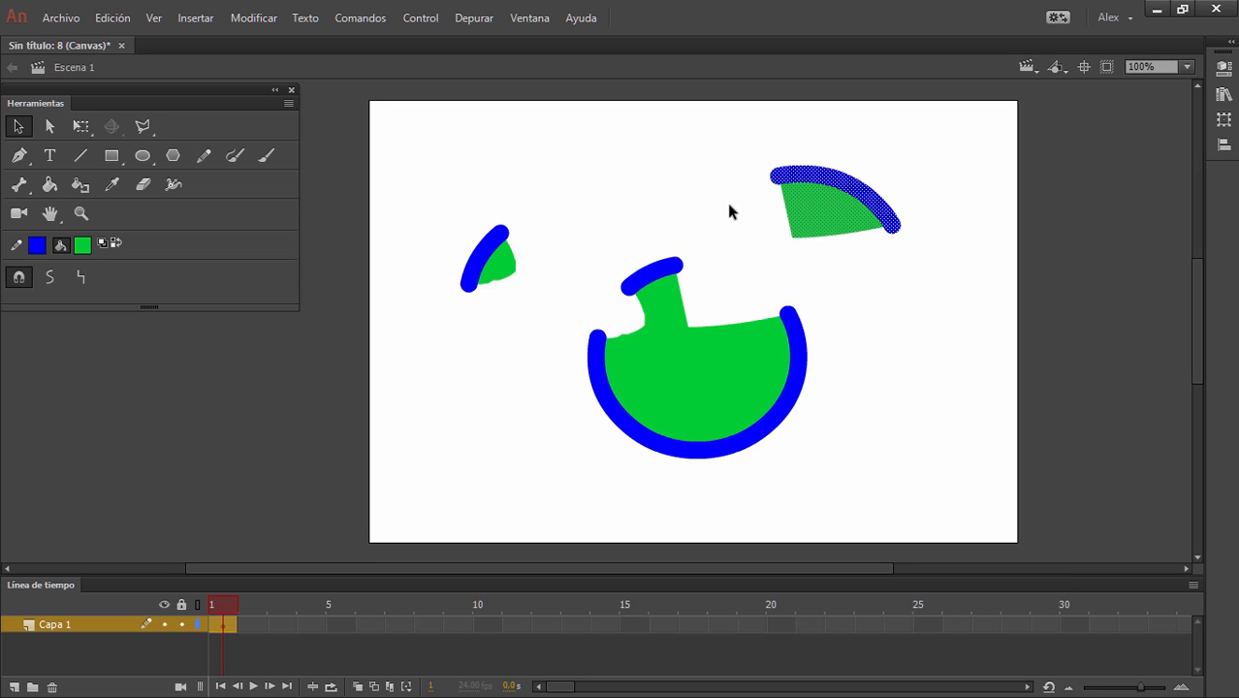
- Select a four-sided area over the circle's lower-right edge with the Polygon lasso tool, move the piece right and deselect it
left_click(150, 125)
left_click(731, 396)
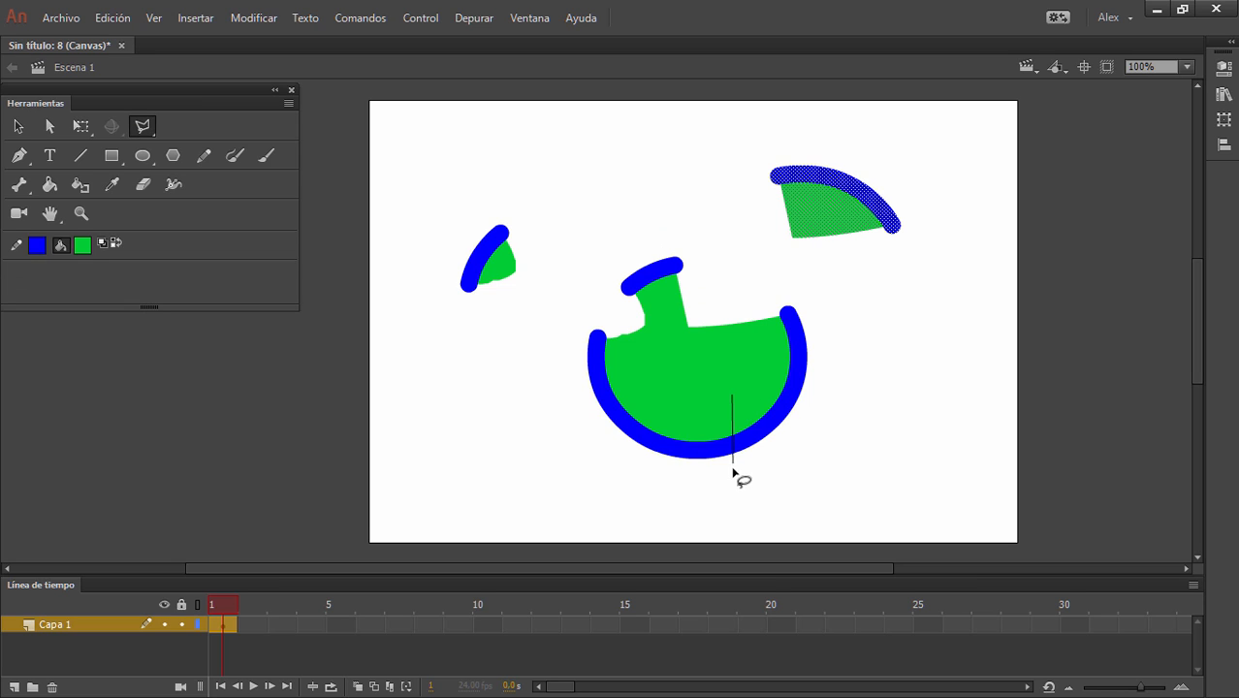
left_click(730, 491)
left_click(812, 487)
left_click(809, 431)
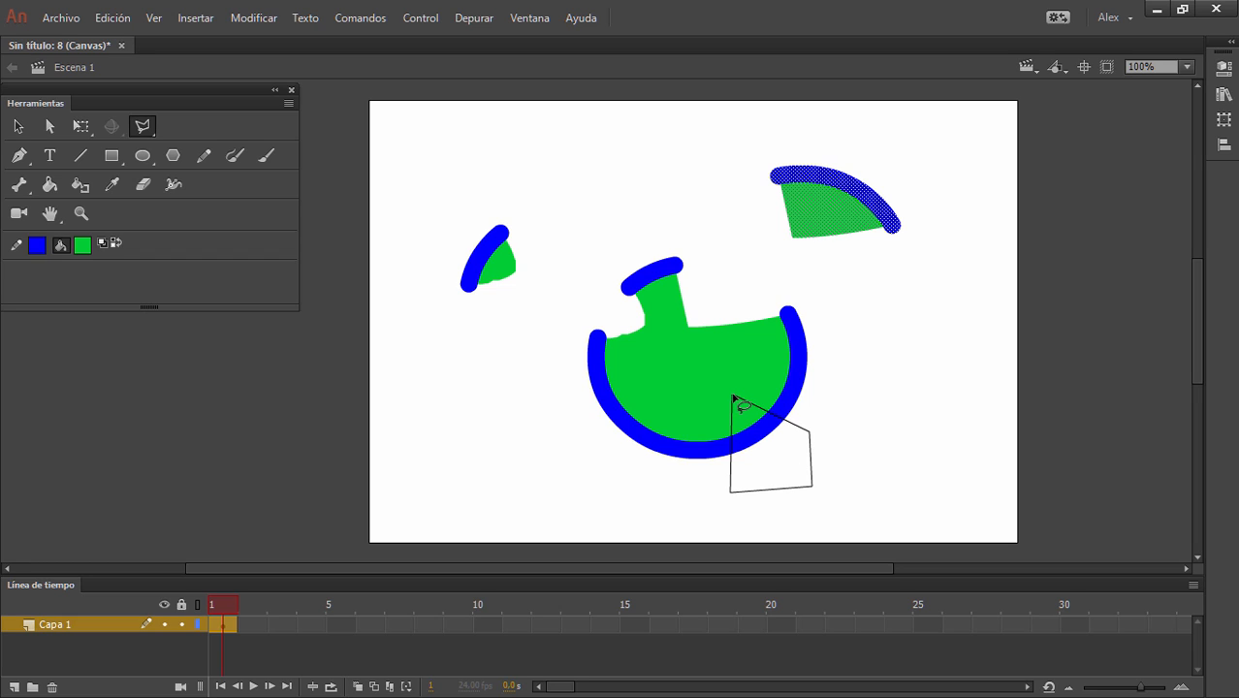
left_click(734, 398)
key("v")
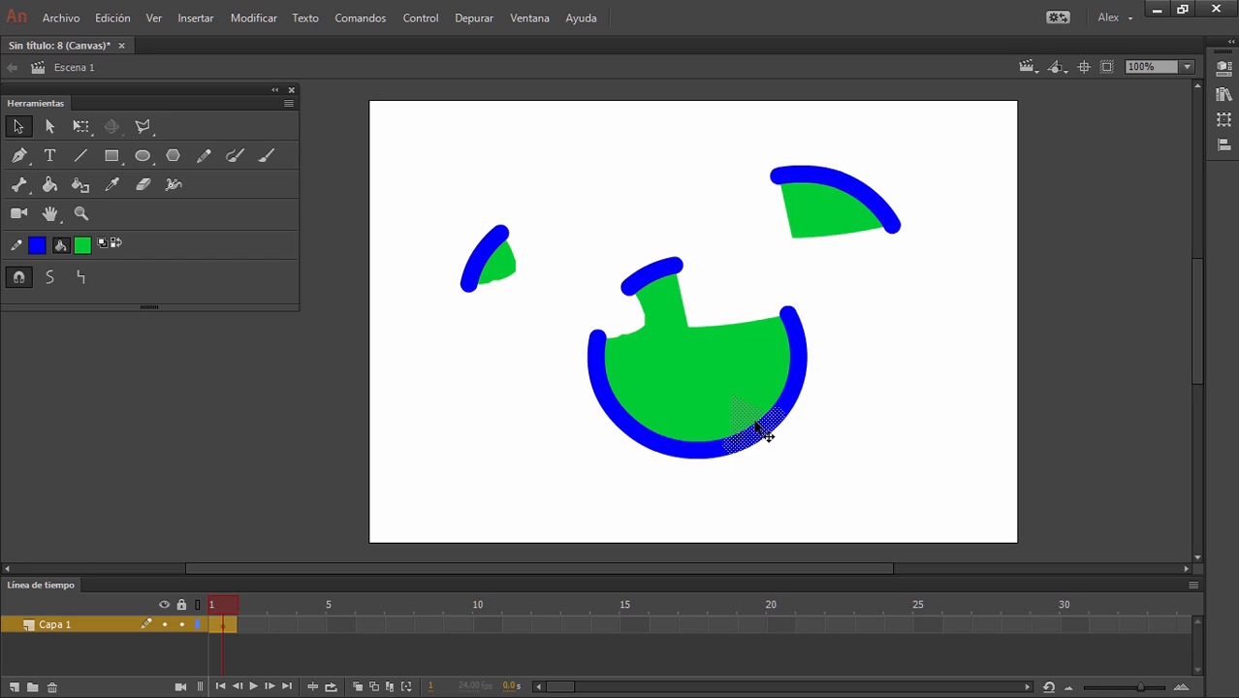
left_click_drag(775, 423, 927, 428)
left_click(877, 466)
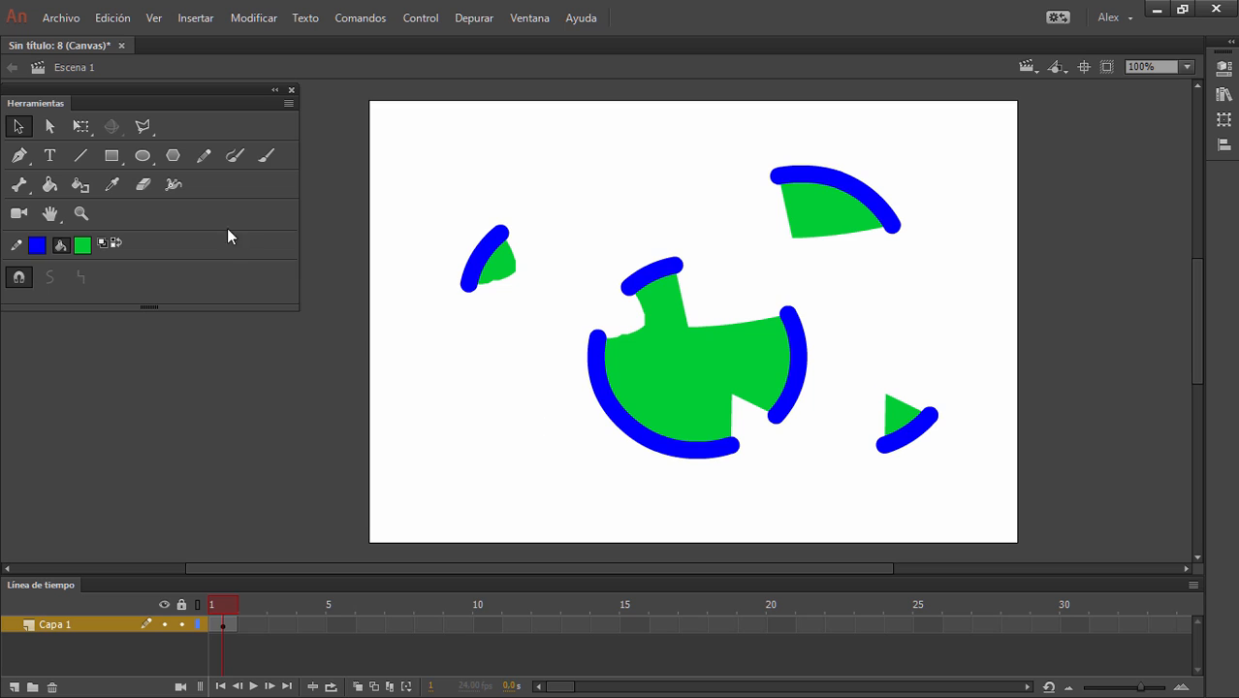
- Switch from the Polygon lasso to the Magic Wand (Varita mágica) tool
left_click(146, 124)
left_click(240, 164)
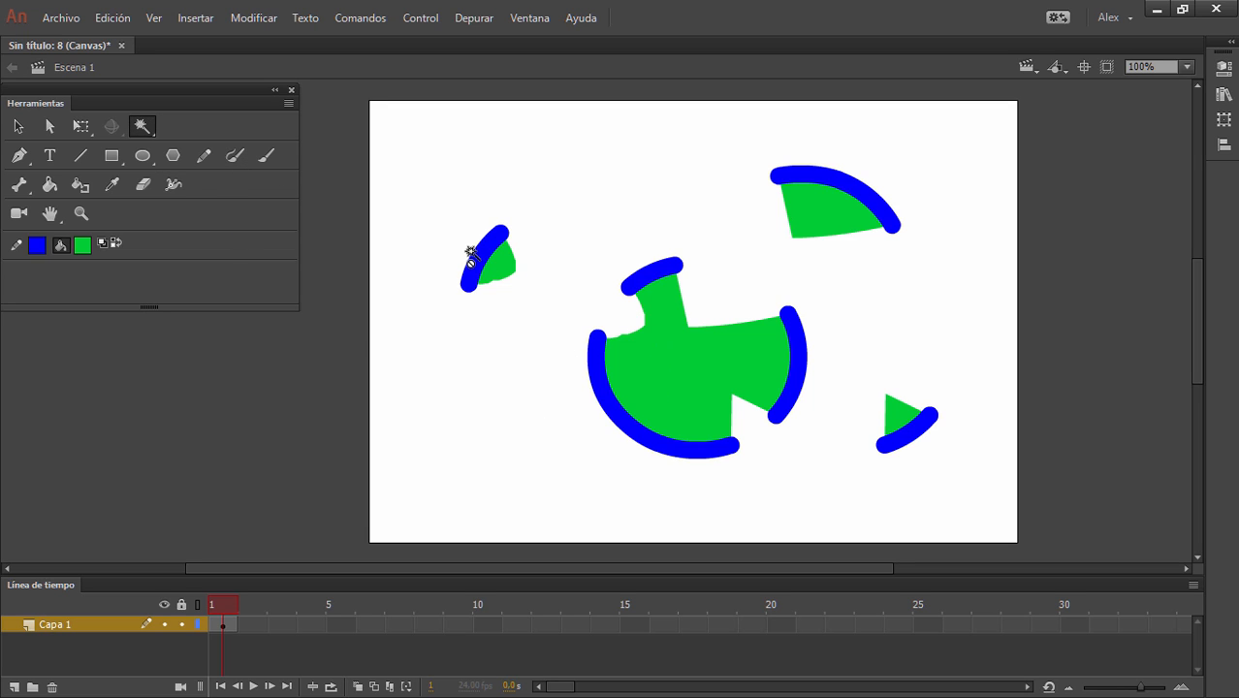
left_click(145, 125)
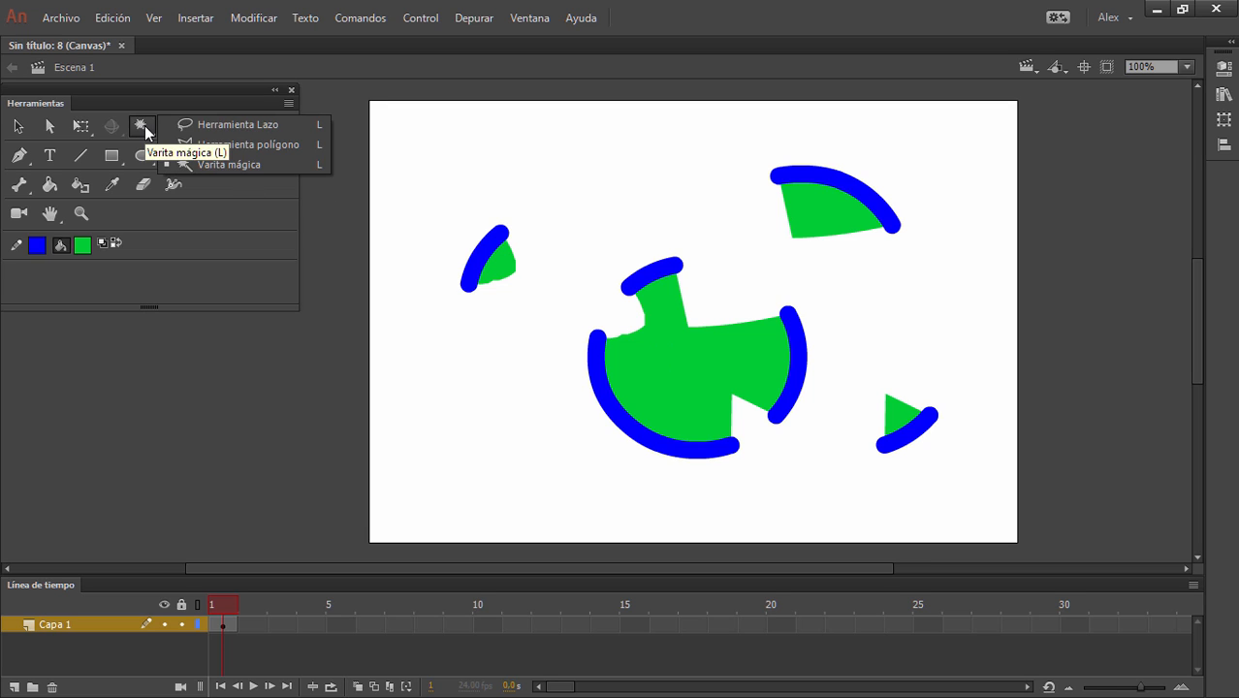
left_click(201, 167)
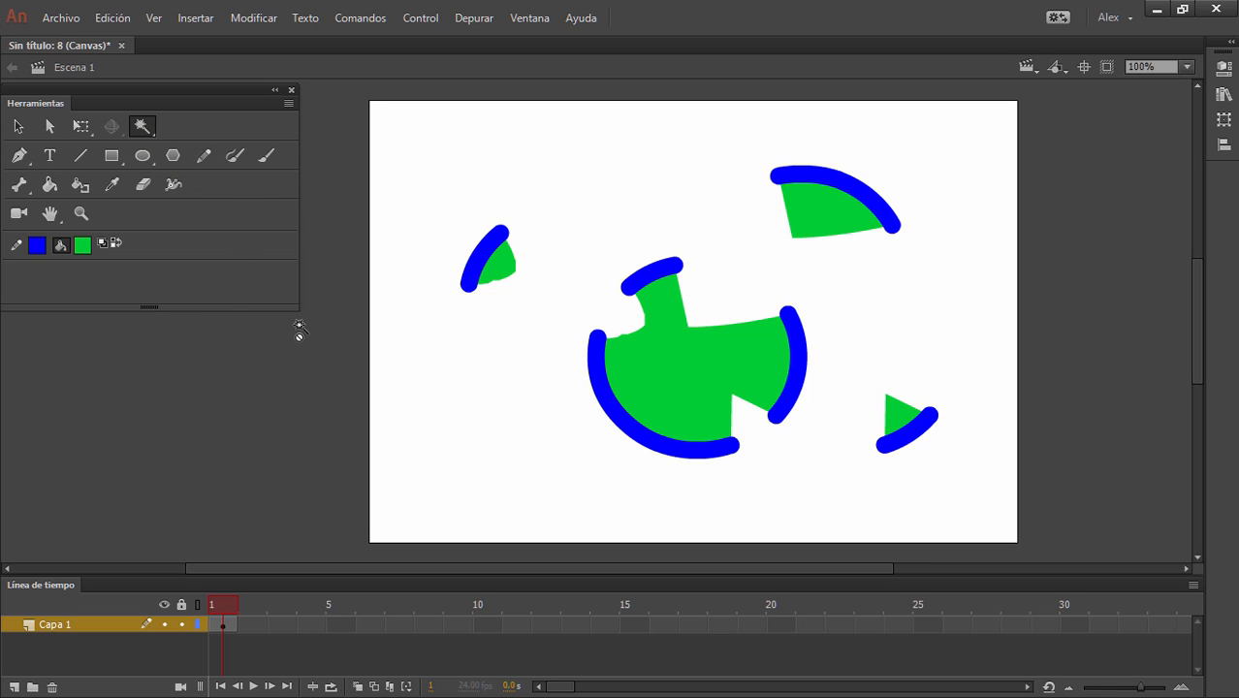
- Select all the cut pieces of the circle and delete them from the stage
left_click(17, 126)
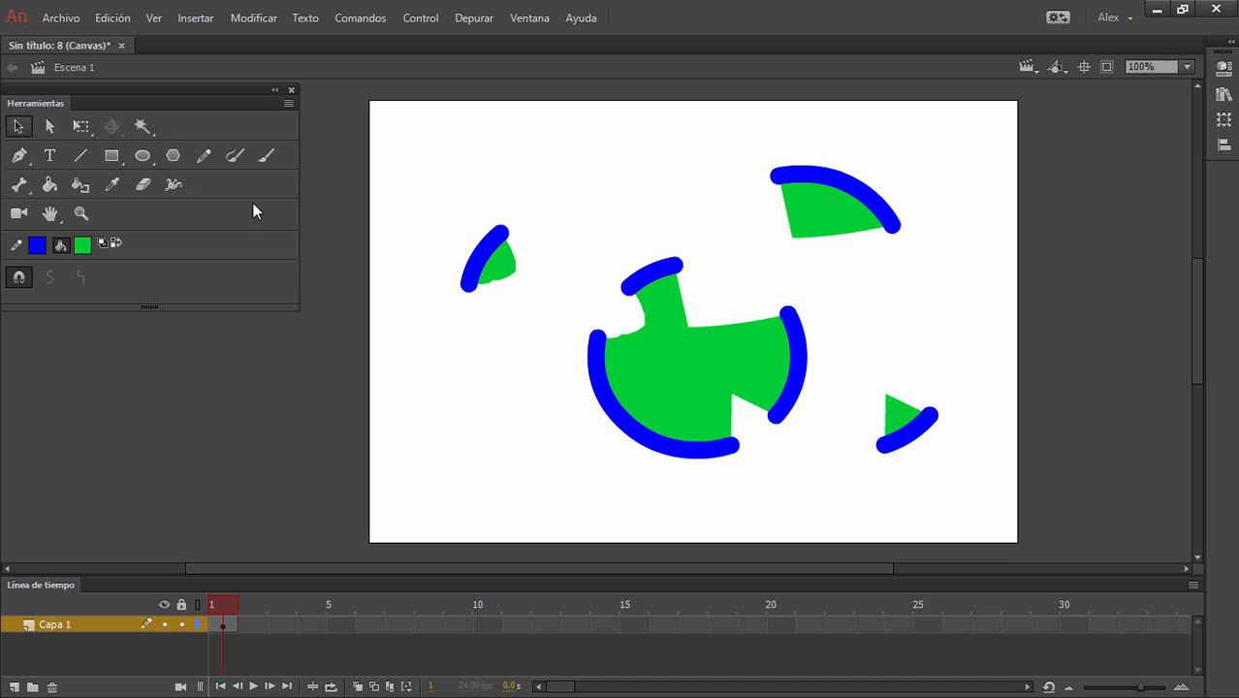
left_click_drag(428, 132, 1001, 526)
key("Delete")
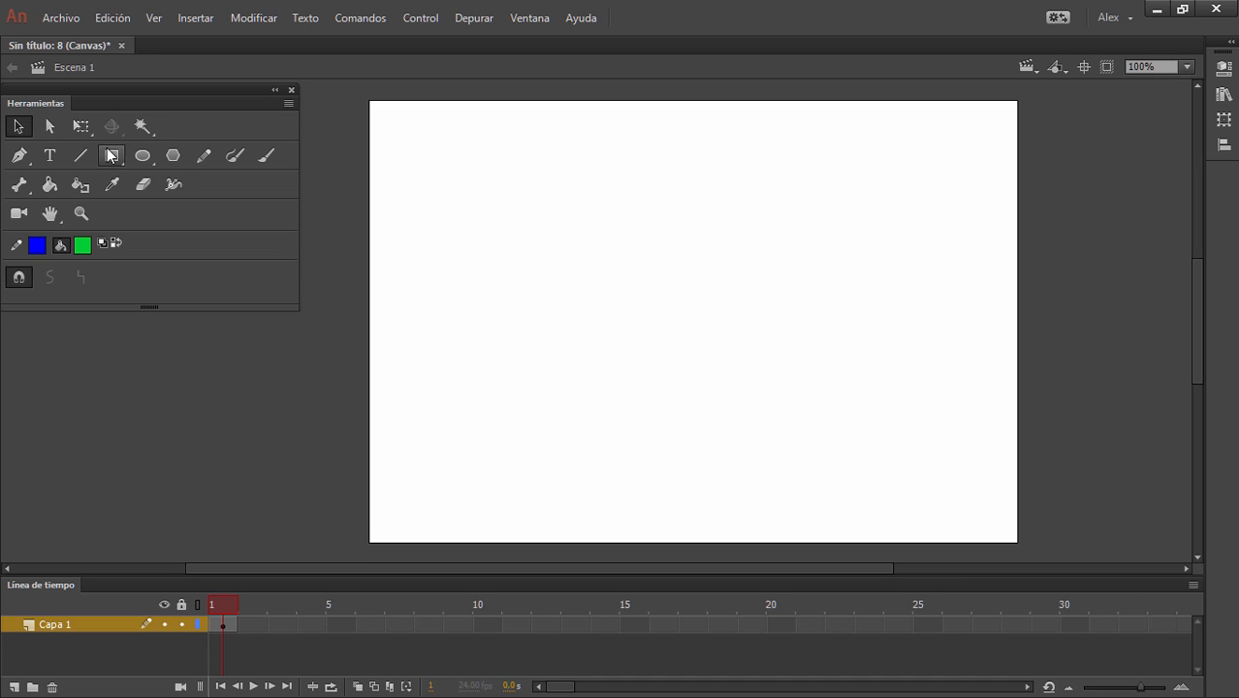
- Draw a wide rectangle with a thick blue stroke and green fill in the upper-left half of the stage
left_click(112, 155)
mouse_move(440, 173)
left_mouse_down()
mouse_move(699, 364)
mouse_move(777, 405)
left_mouse_up()
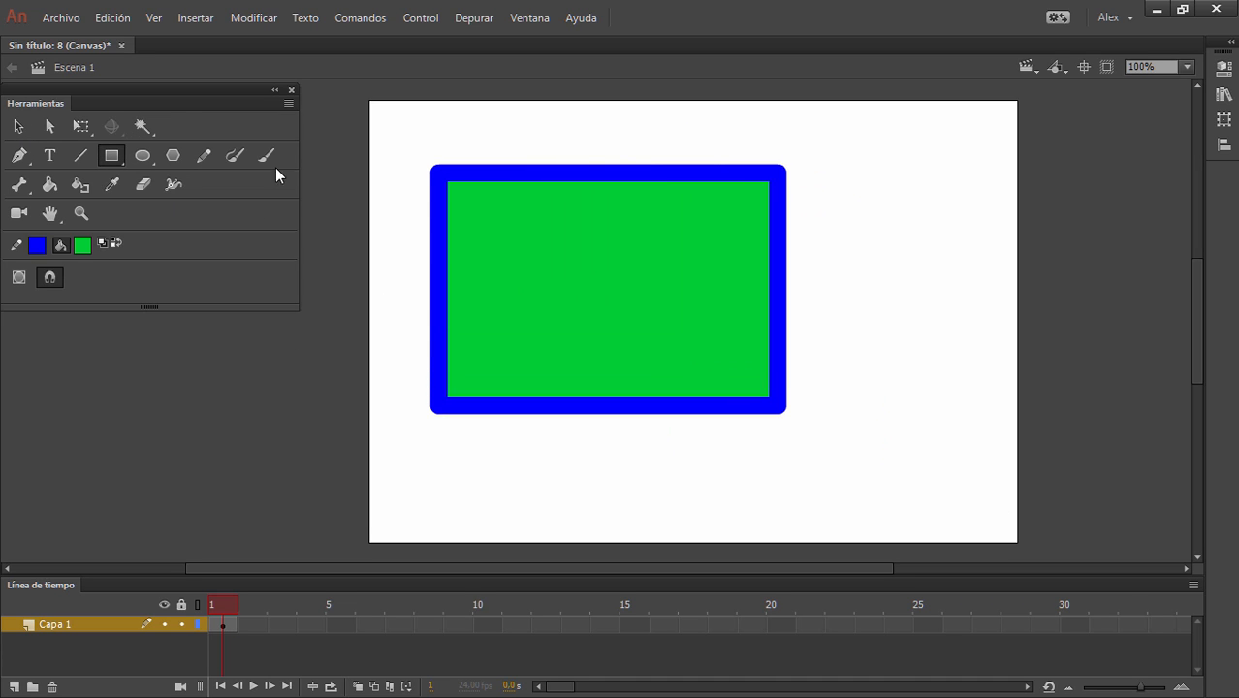
left_click(145, 127)
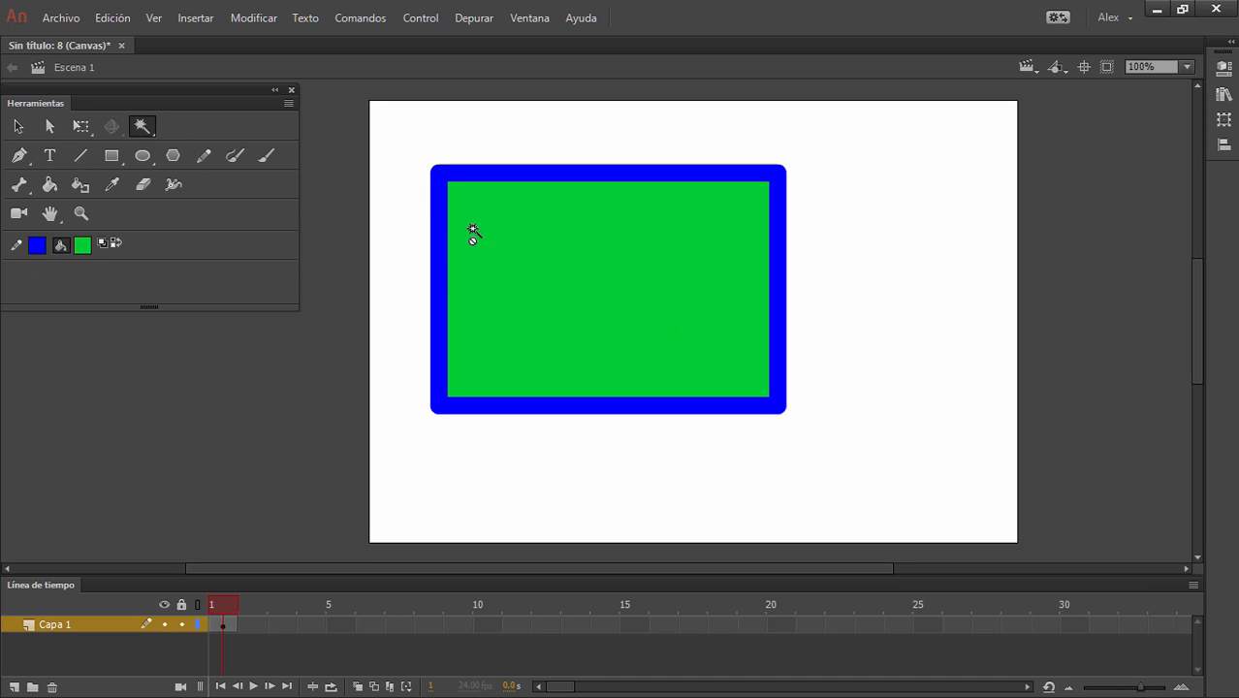
left_click(18, 127)
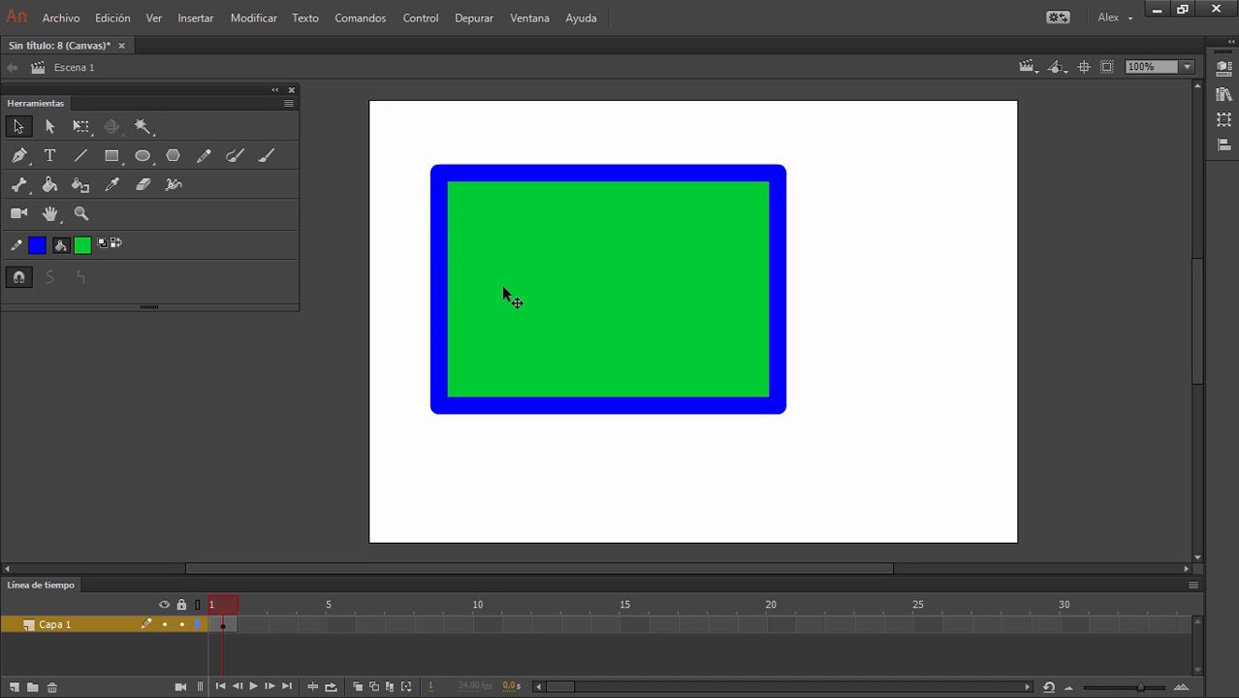
key("l")
key("v")
- Import gif-animado-2.gif from the Recursos Animate folder and move the face image to the stage's right edge, partly over the rectangle
key("ctrl+r")
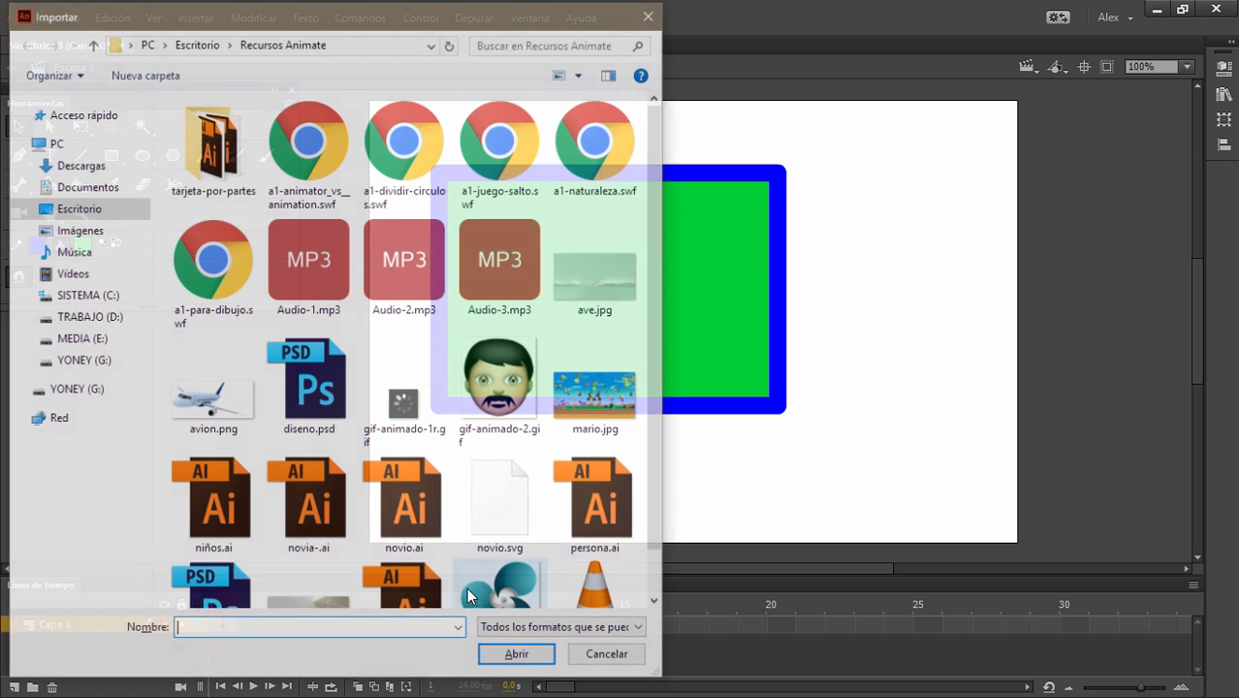
left_click(487, 373)
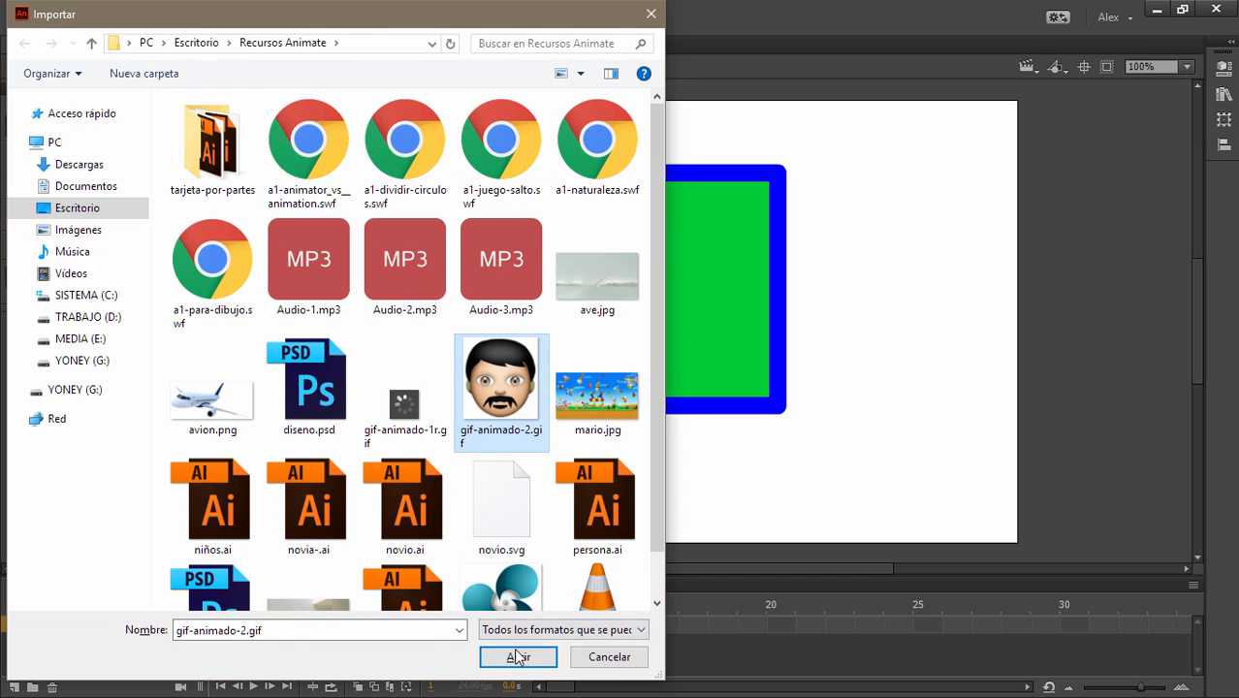
left_click(518, 657)
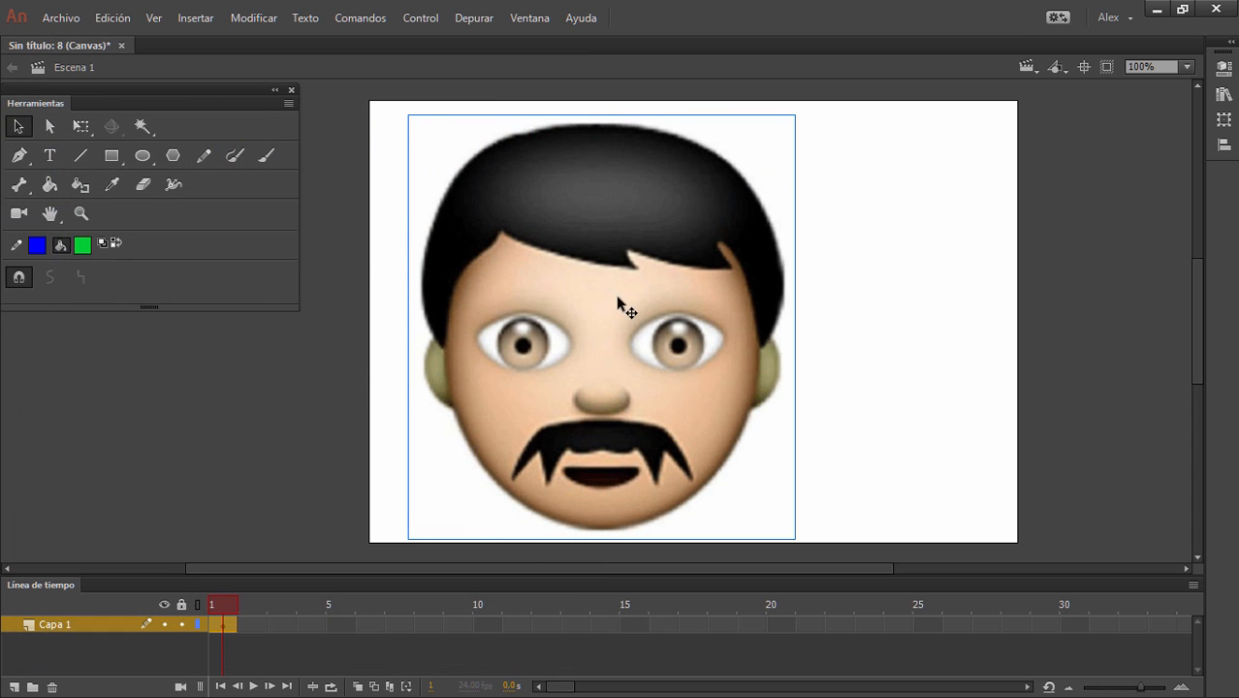
left_click_drag(757, 234, 979, 222)
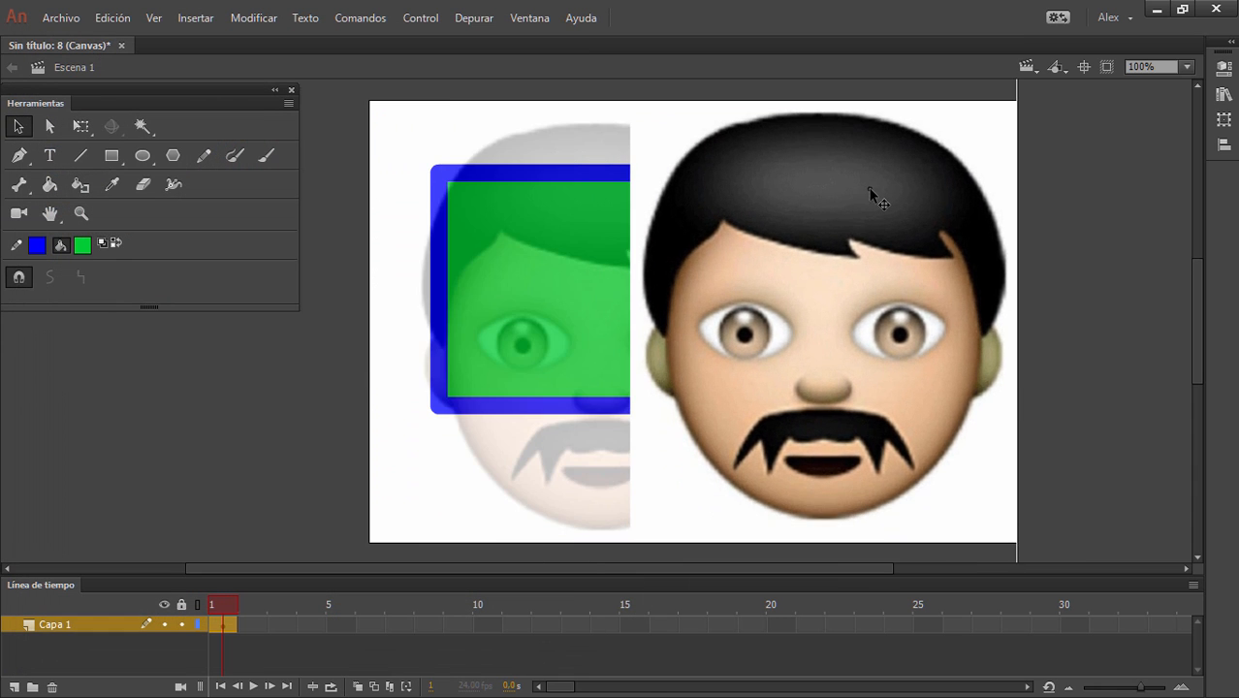
left_click(147, 123)
left_click(219, 166)
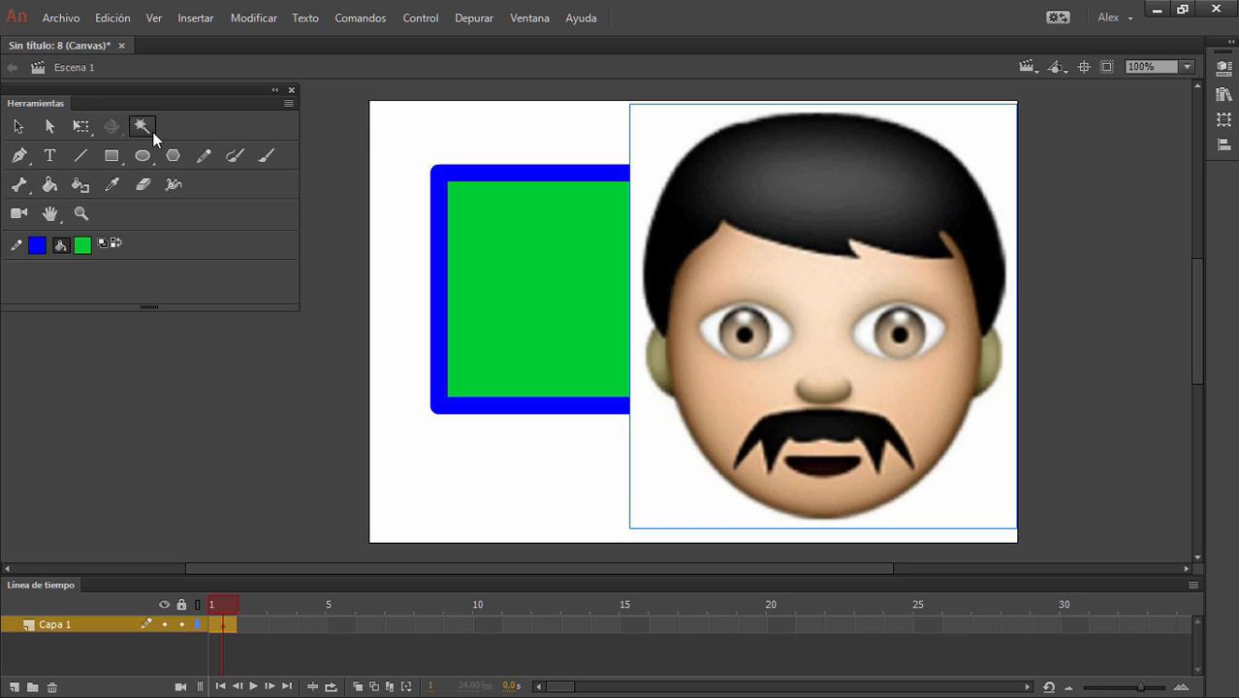
key("v")
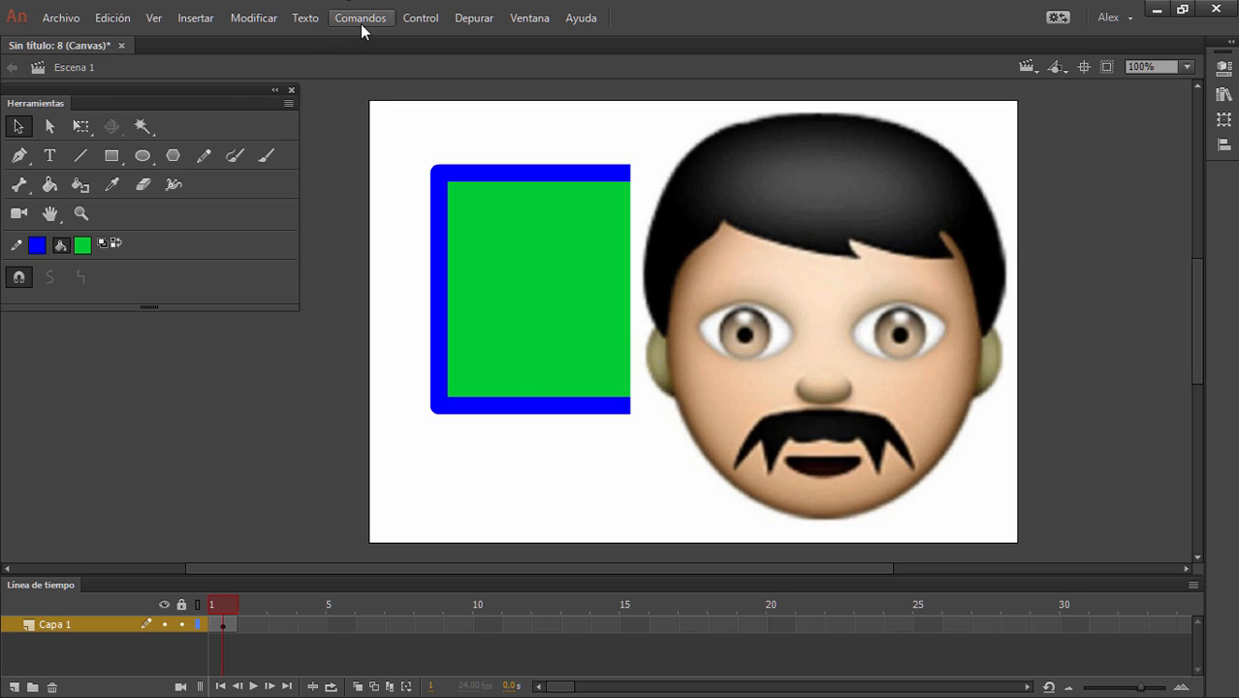
left_click(143, 127)
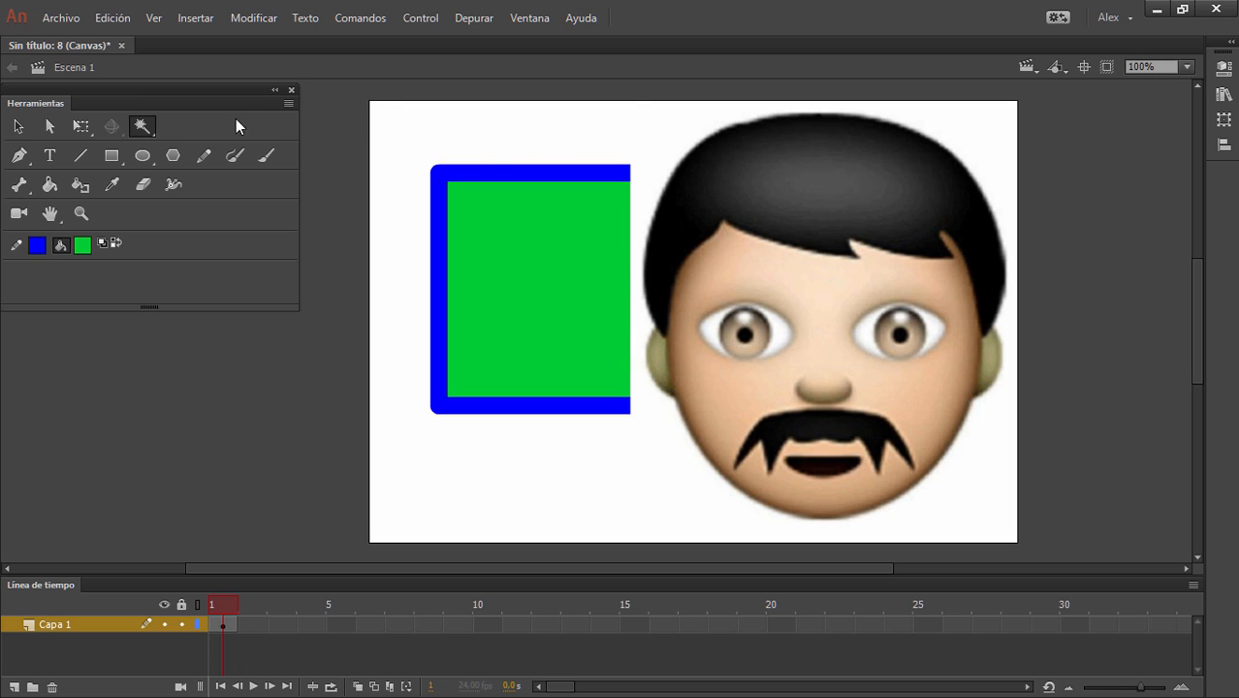
- Delete the face image and the green rectangle from the stage
left_click(16, 129)
left_click(783, 159)
key("Delete")
left_click_drag(425, 120, 849, 455)
key("Delete")
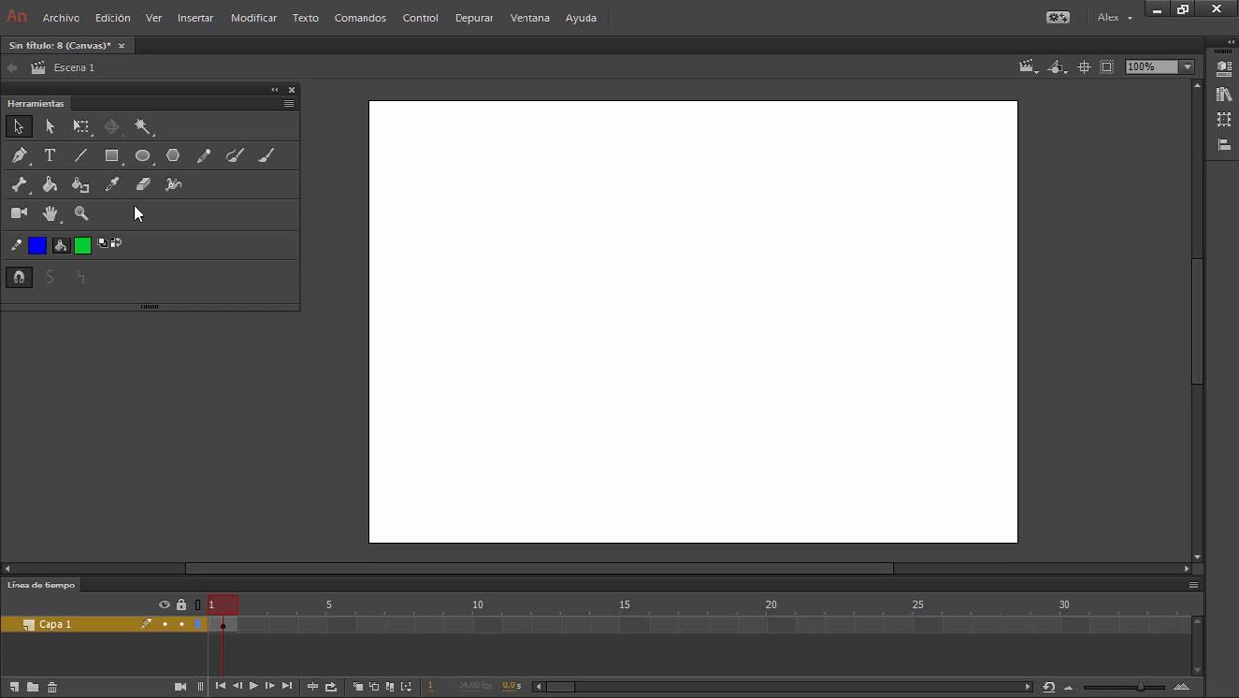
- Activate the Pen tool (Herramienta Pluma) from the group of anchor-point tools
left_click(24, 167)
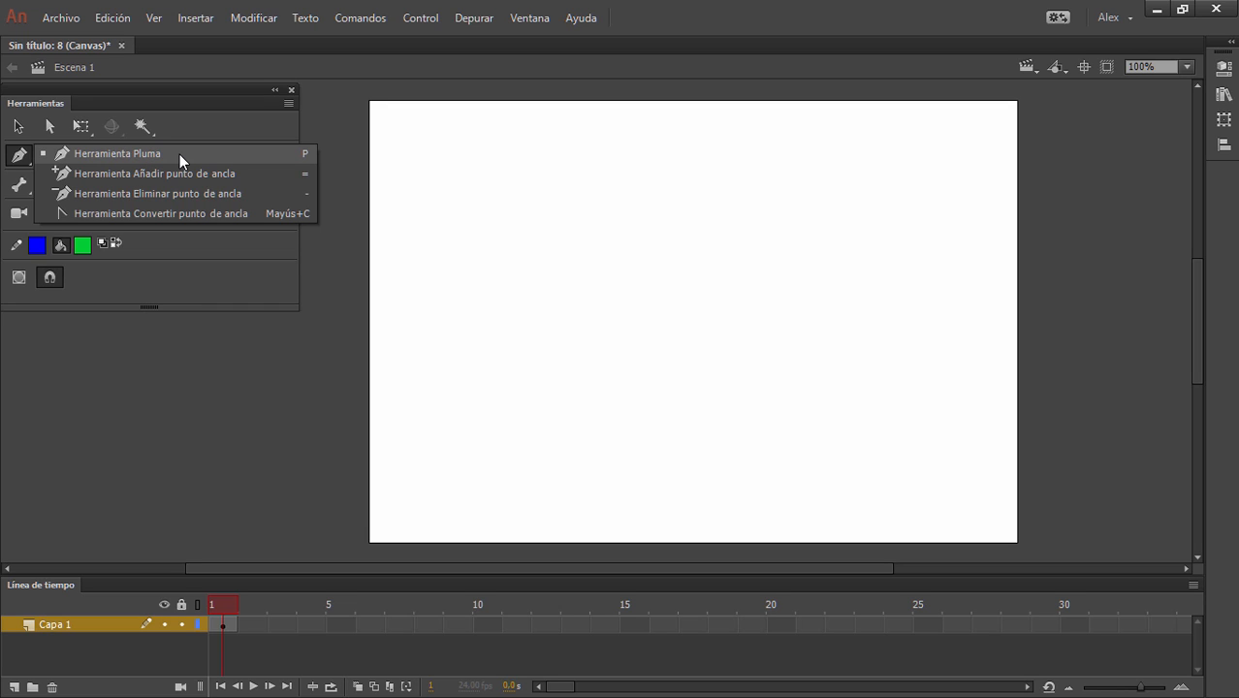
left_click(179, 154)
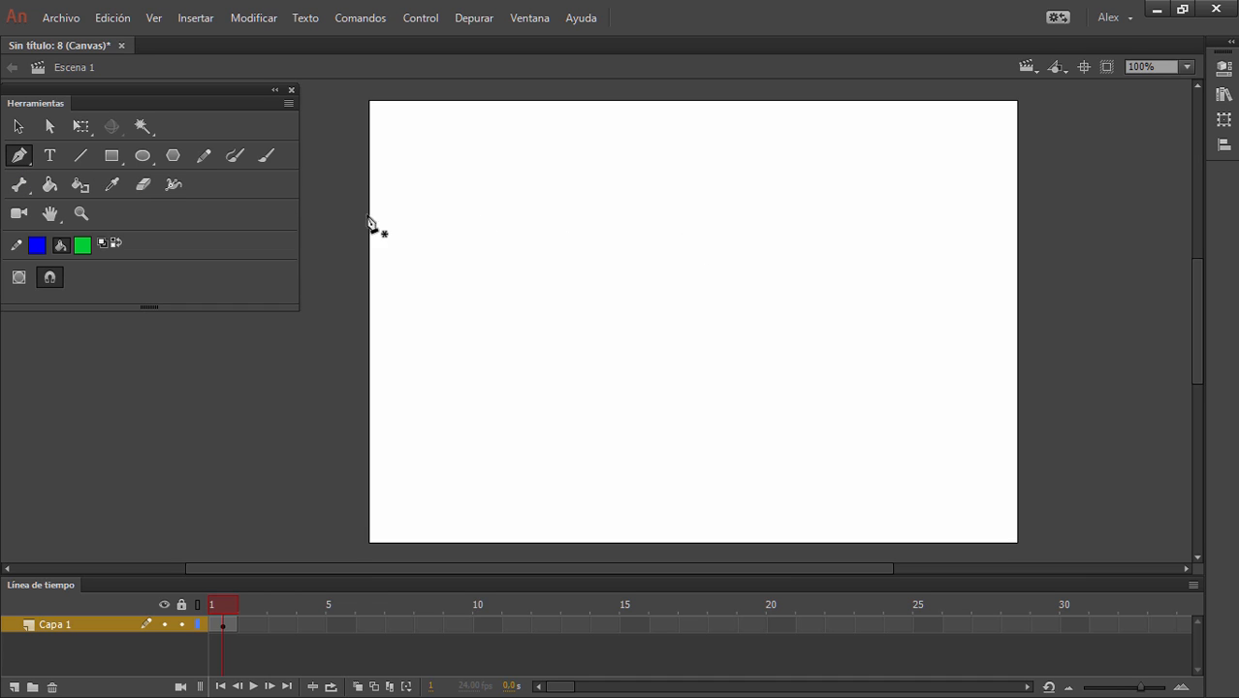
- Draw a closed, irregular curved outline about 388 × 306 px near the stage's centre with the Pen tool
left_click(21, 167)
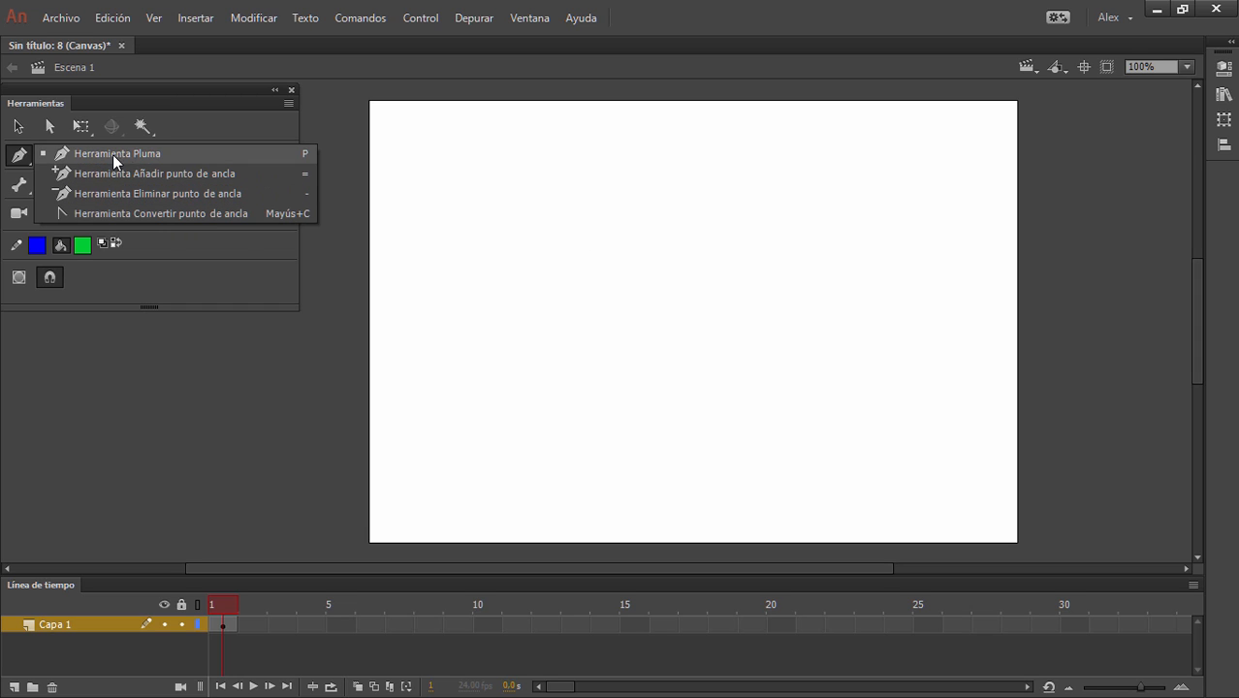
left_click(673, 208)
left_click(685, 198)
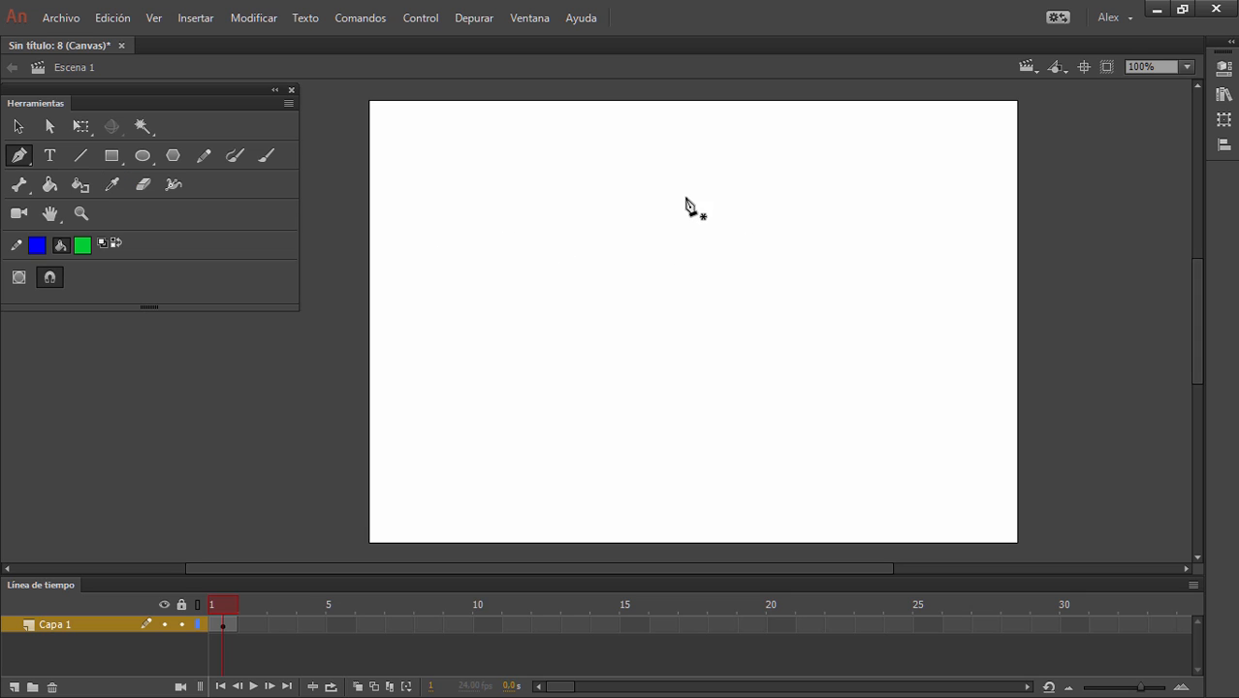
left_click_drag(776, 254, 760, 332)
left_click_drag(744, 376, 796, 410)
left_click_drag(651, 470, 644, 462)
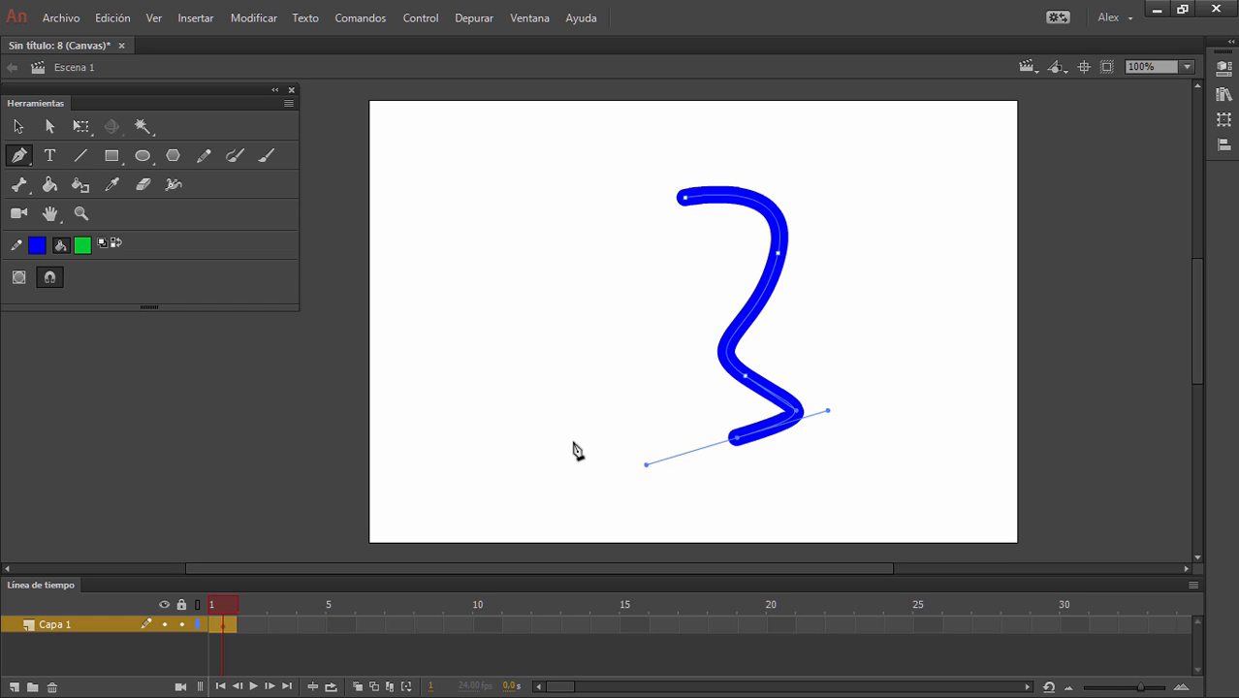
left_click_drag(553, 438, 504, 376)
left_click_drag(461, 299, 525, 250)
left_click_drag(552, 203, 619, 214)
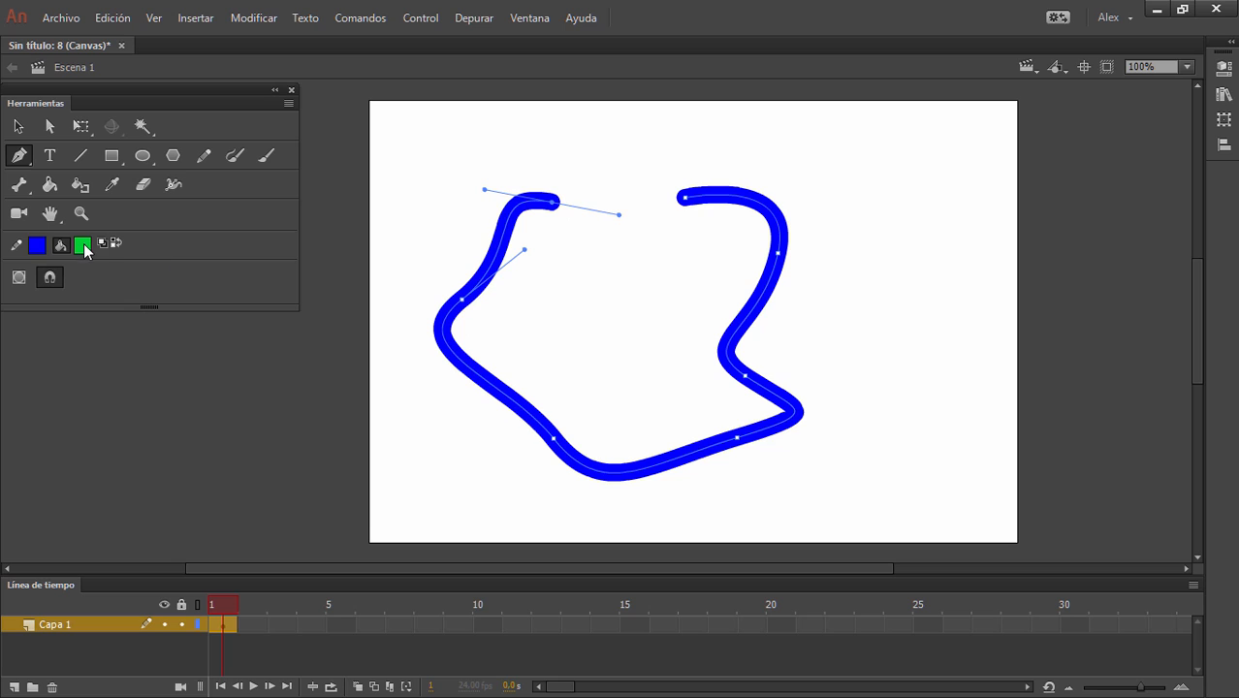
left_click(686, 200)
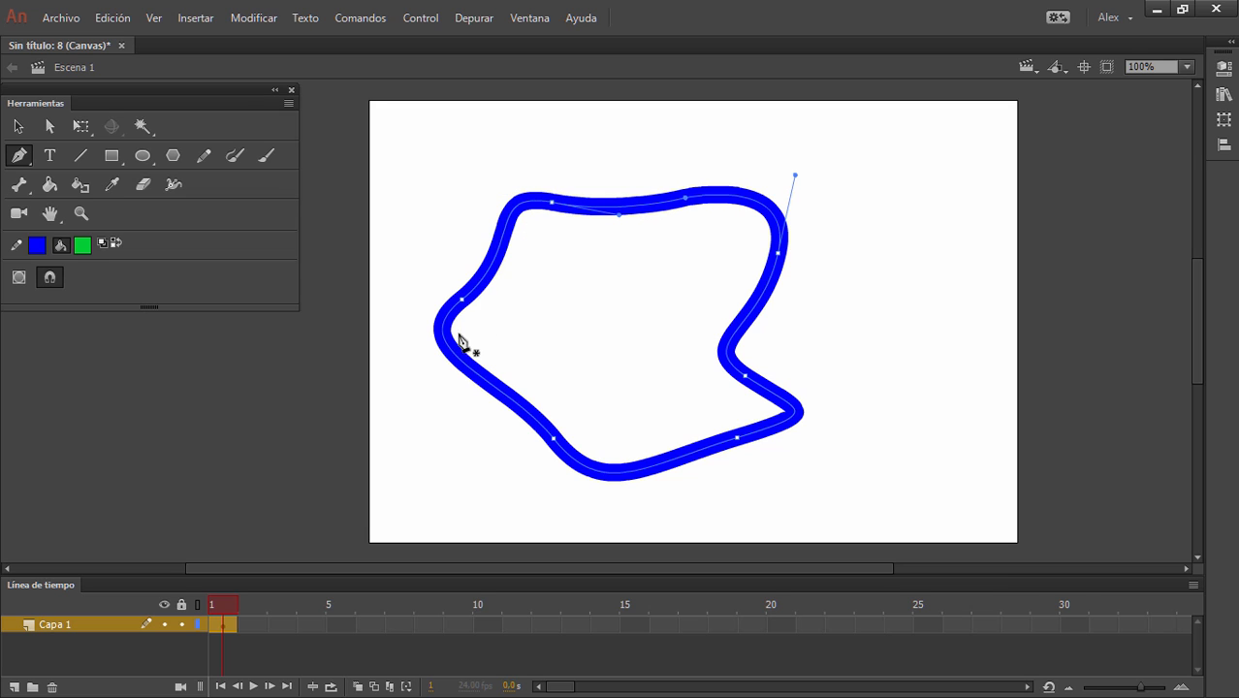
- Fill the interior of the closed curved outline with green using the Paint Bucket tool
left_click(1223, 68)
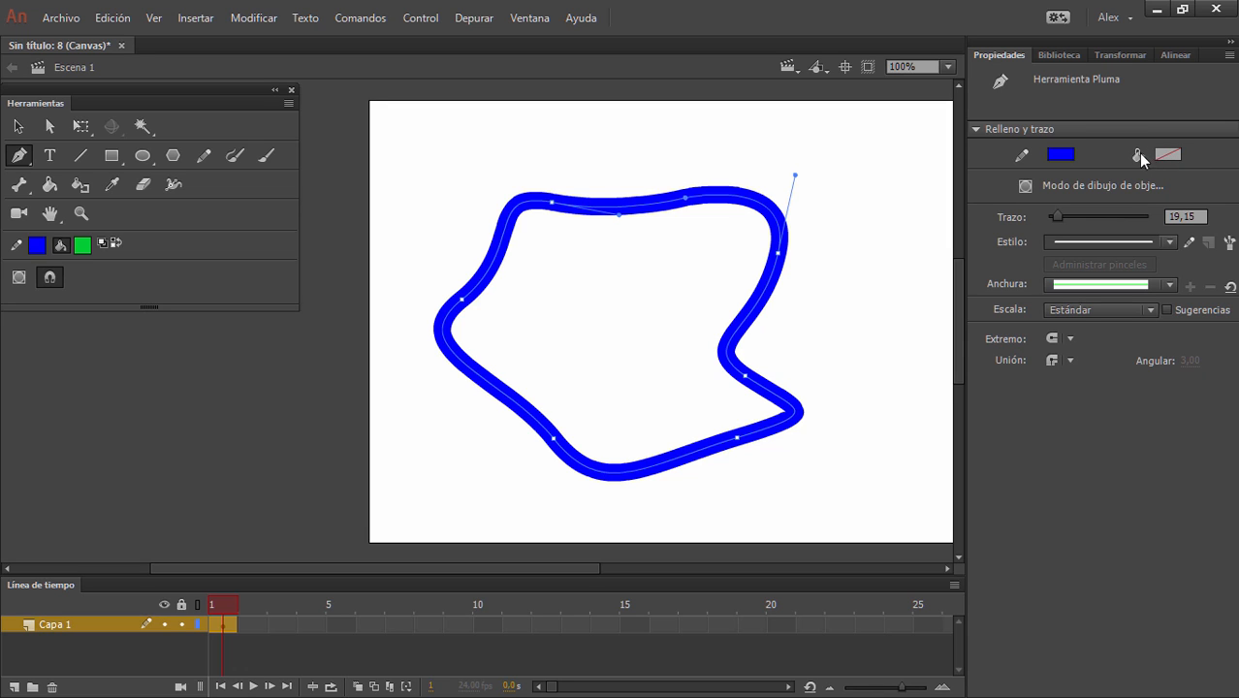
left_click(50, 184)
left_click(613, 270)
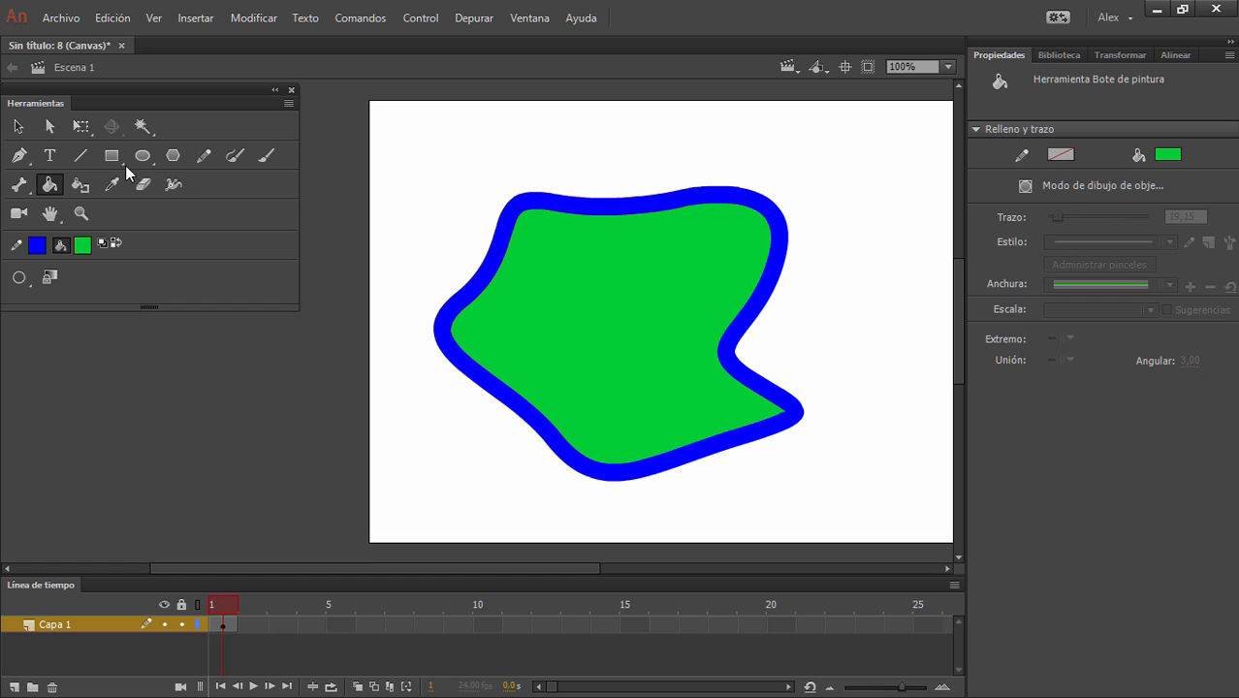
- Select the whole filled shape, toggle the layer's outline view on and off, and deselect the shape
left_click(17, 126)
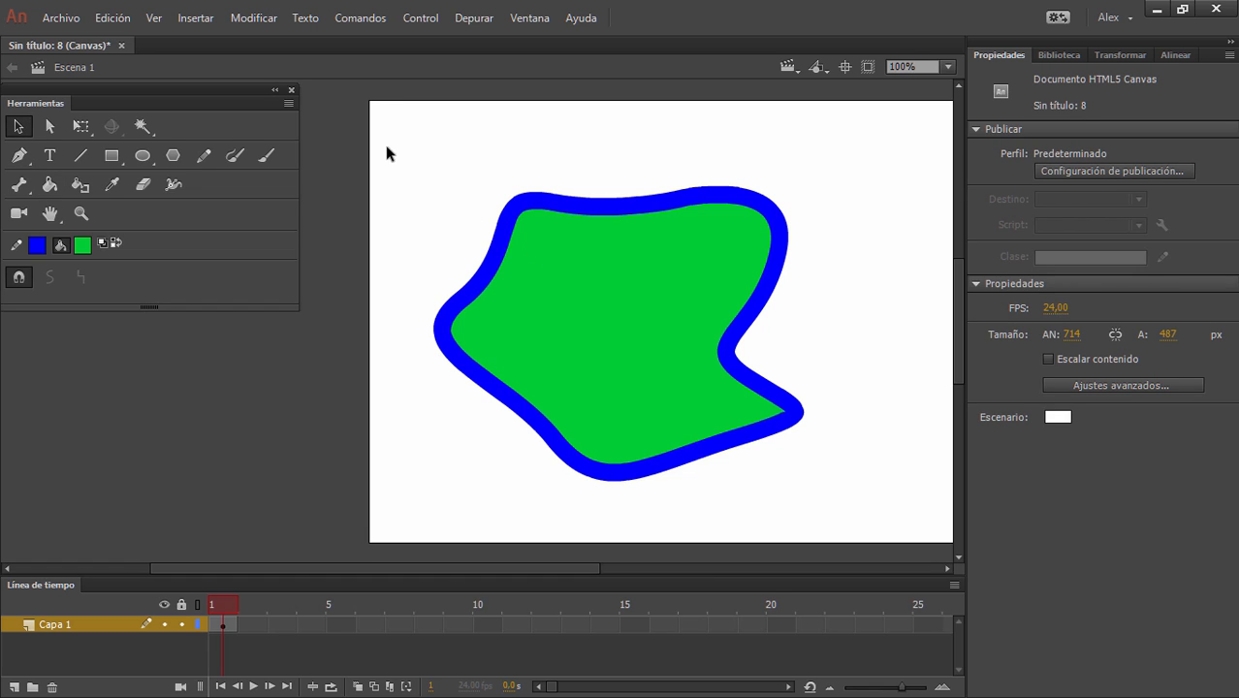
left_click_drag(465, 235, 882, 499)
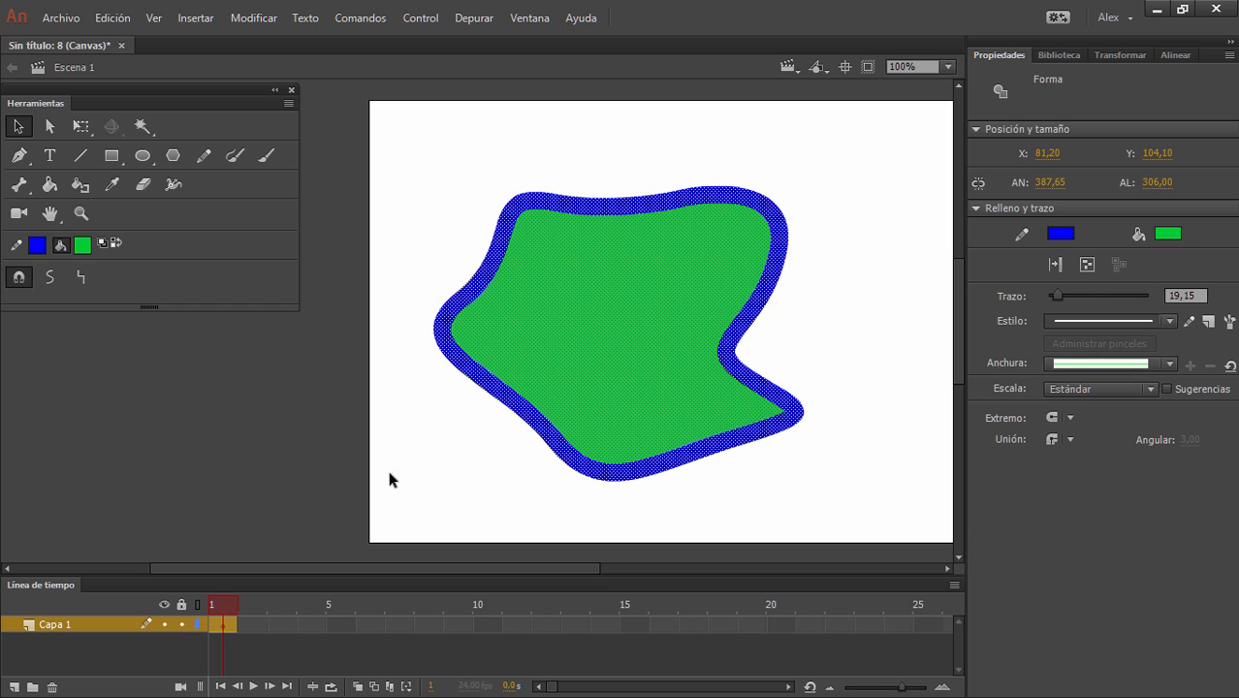
left_click(197, 604)
left_click(197, 604)
left_click(429, 222)
- Reshape the curved shape with Subselection: raise the upper-left anchor, pull the left anchor's handle up and outward, and shift the right anchor outward
left_click(53, 126)
left_click_drag(425, 147, 903, 539)
left_click_drag(551, 206, 601, 148)
left_click(579, 174)
left_click(551, 207)
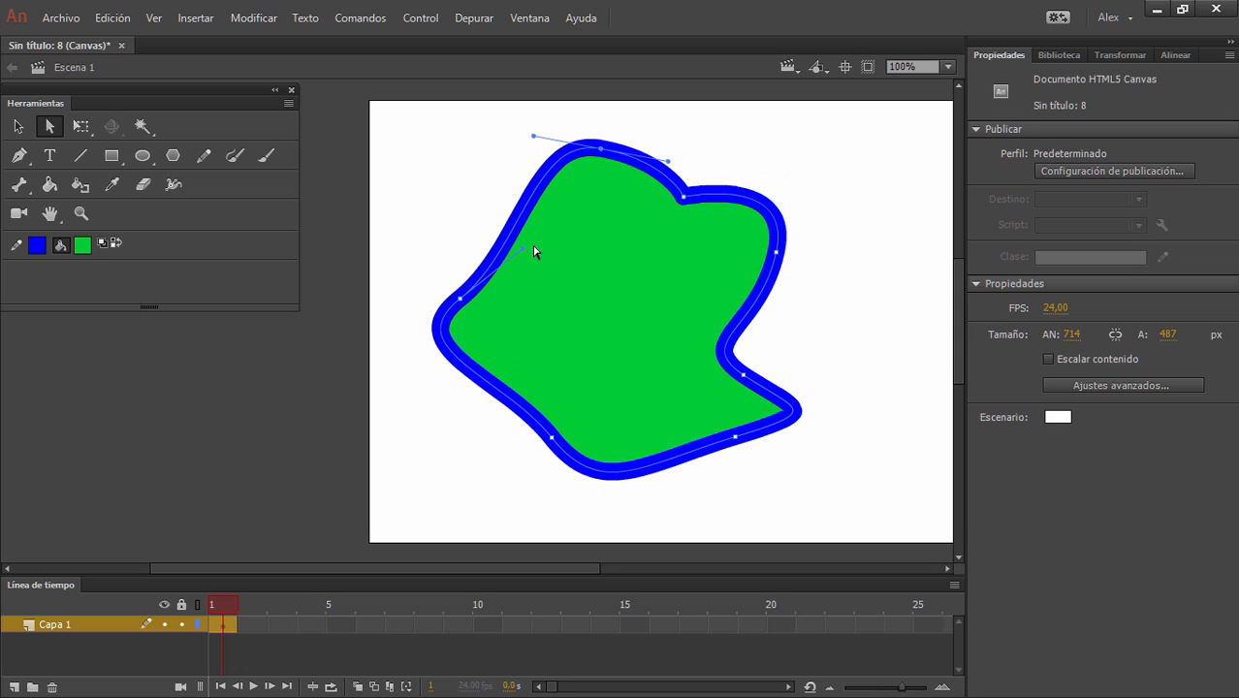
left_click_drag(522, 251, 432, 177)
left_click_drag(777, 253, 809, 278)
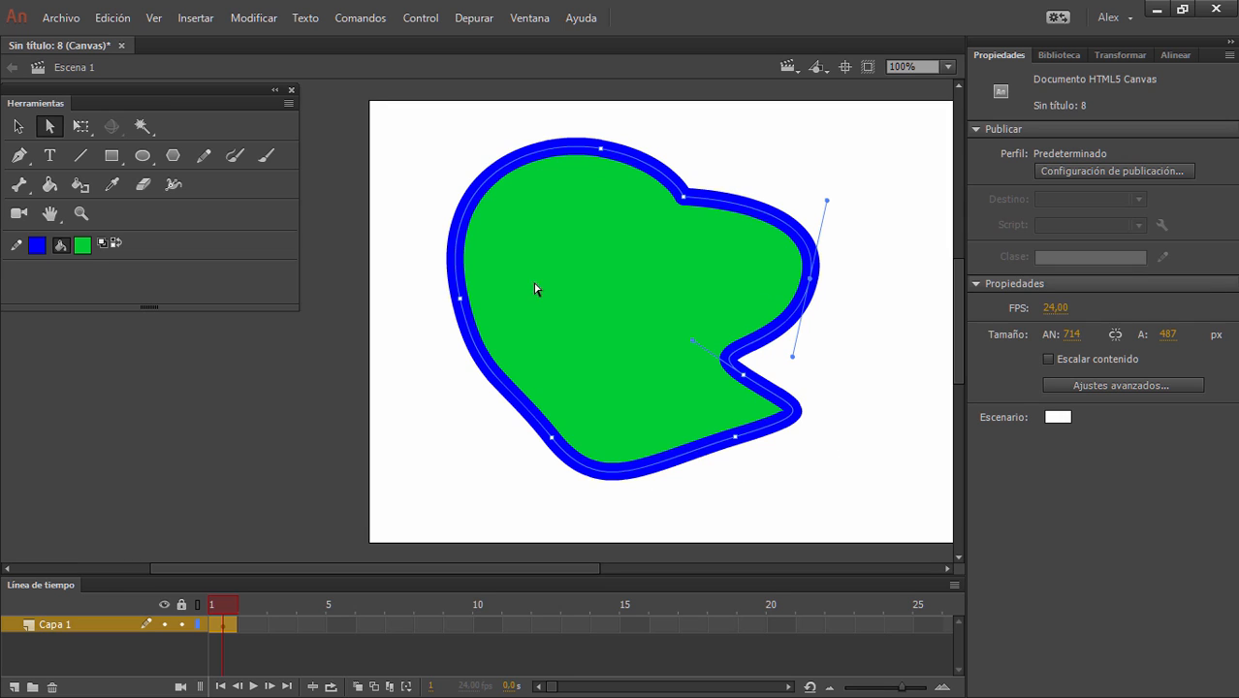
- Select the reshaped green shape with its stroke and delete it from the stage
left_click(17, 126)
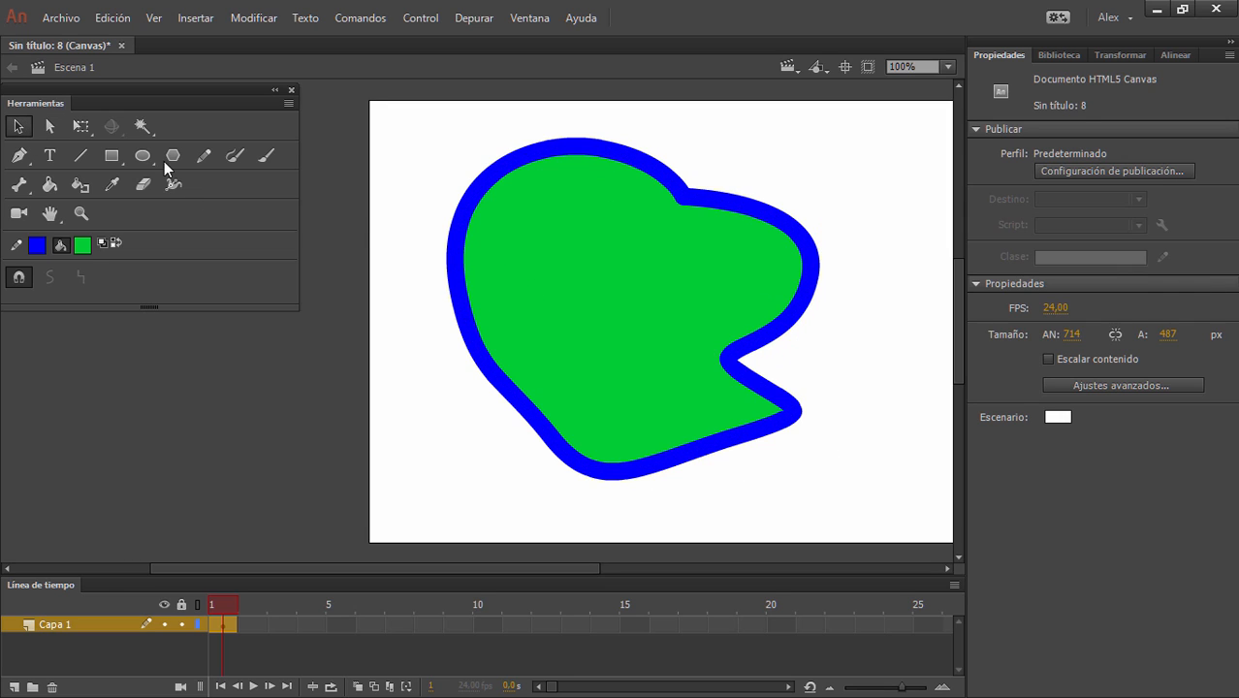
left_click_drag(408, 120, 908, 489)
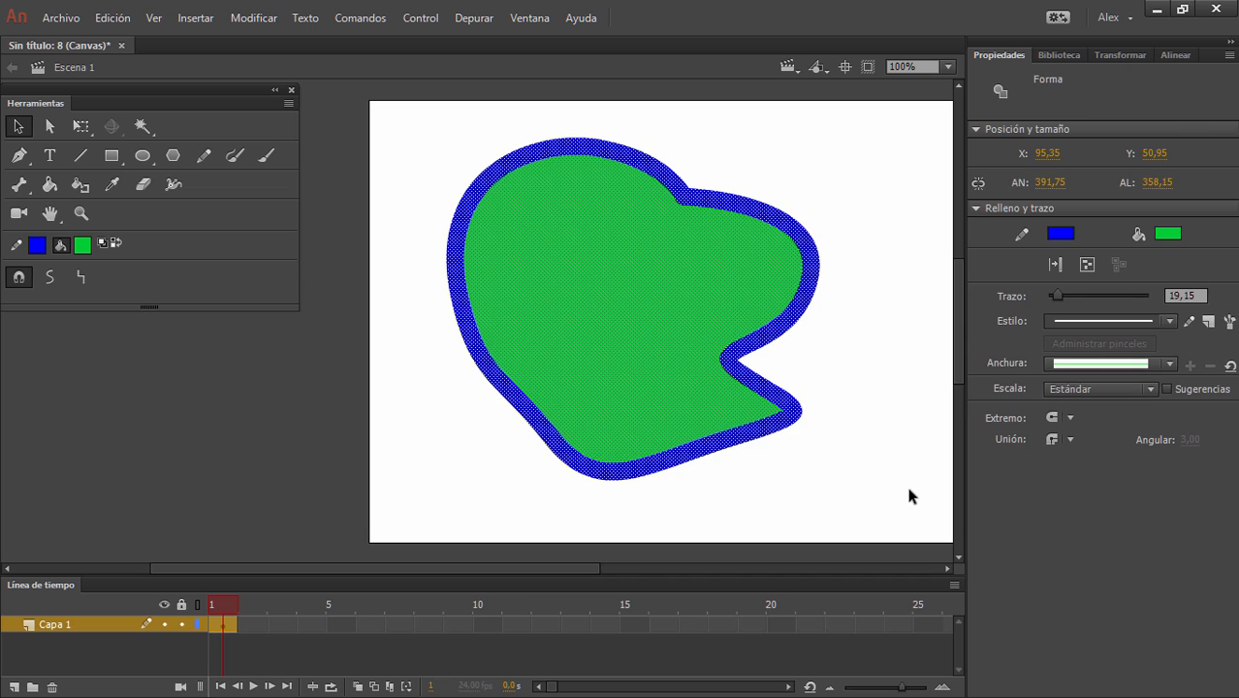
key("Delete")
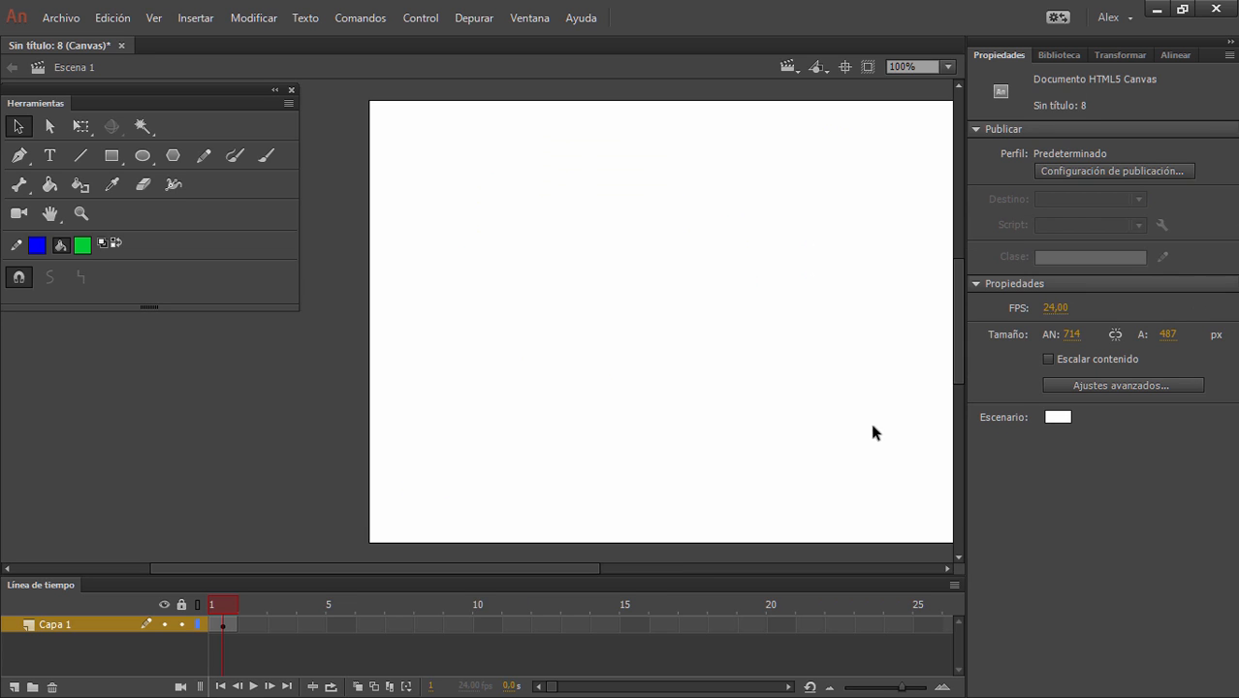
- Import mario.jpg from the Recursos Animate folder to the stage
left_click_drag(856, 339, 800, 348)
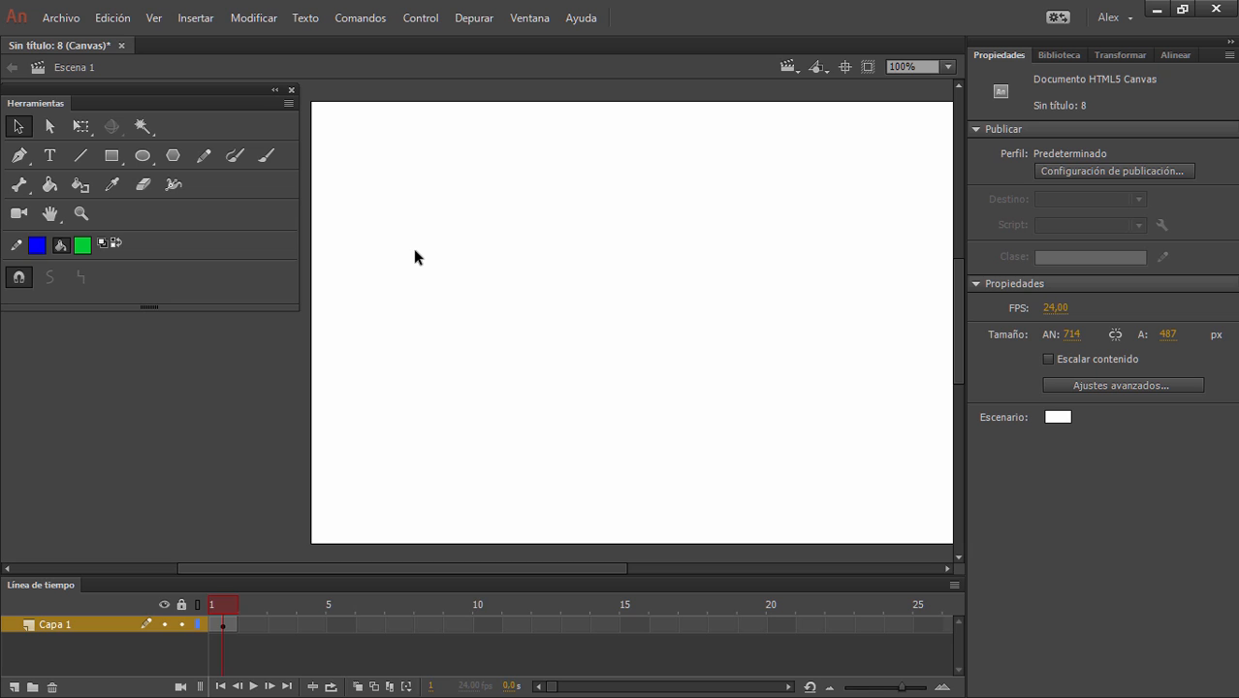
key("ctrl+r")
left_click(516, 402)
left_click(603, 272)
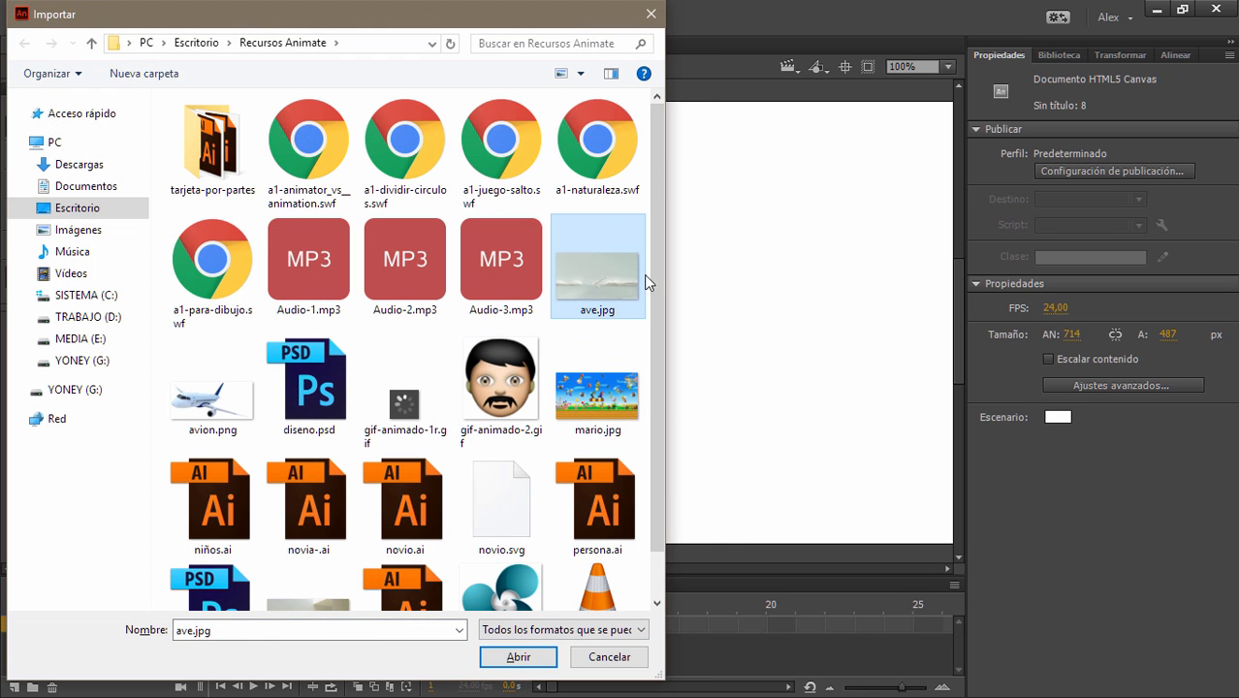
scroll(655, 281, "down", 1)
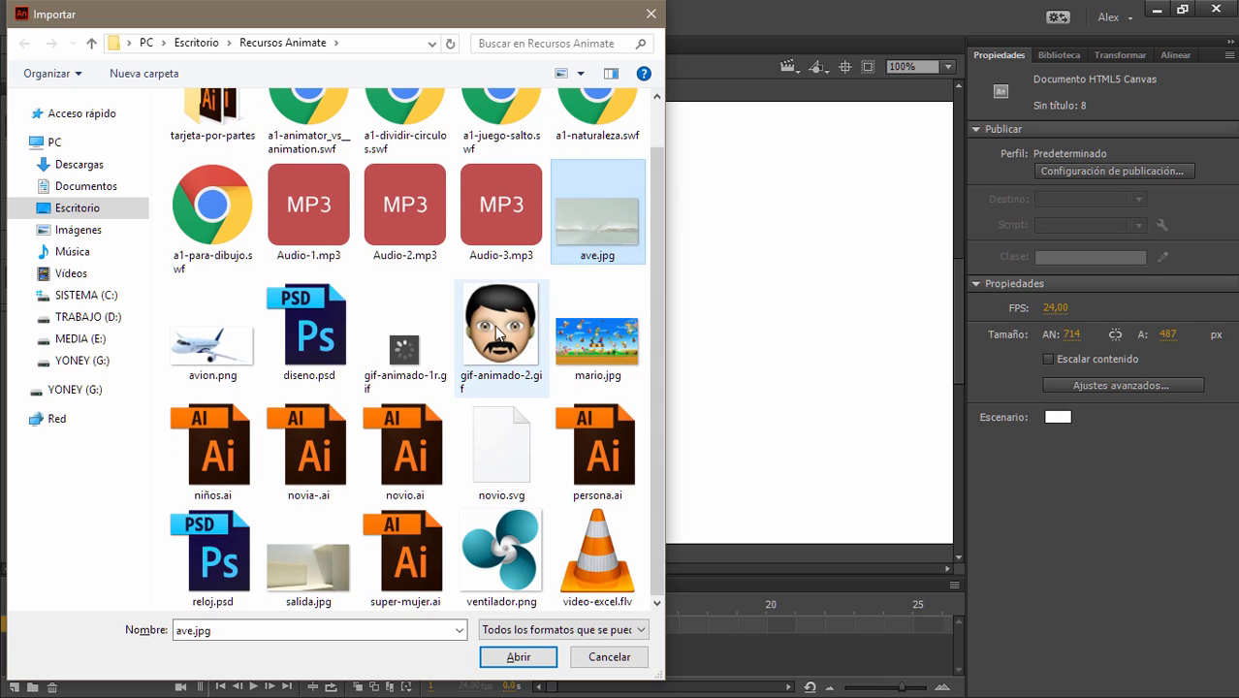
left_click(210, 339)
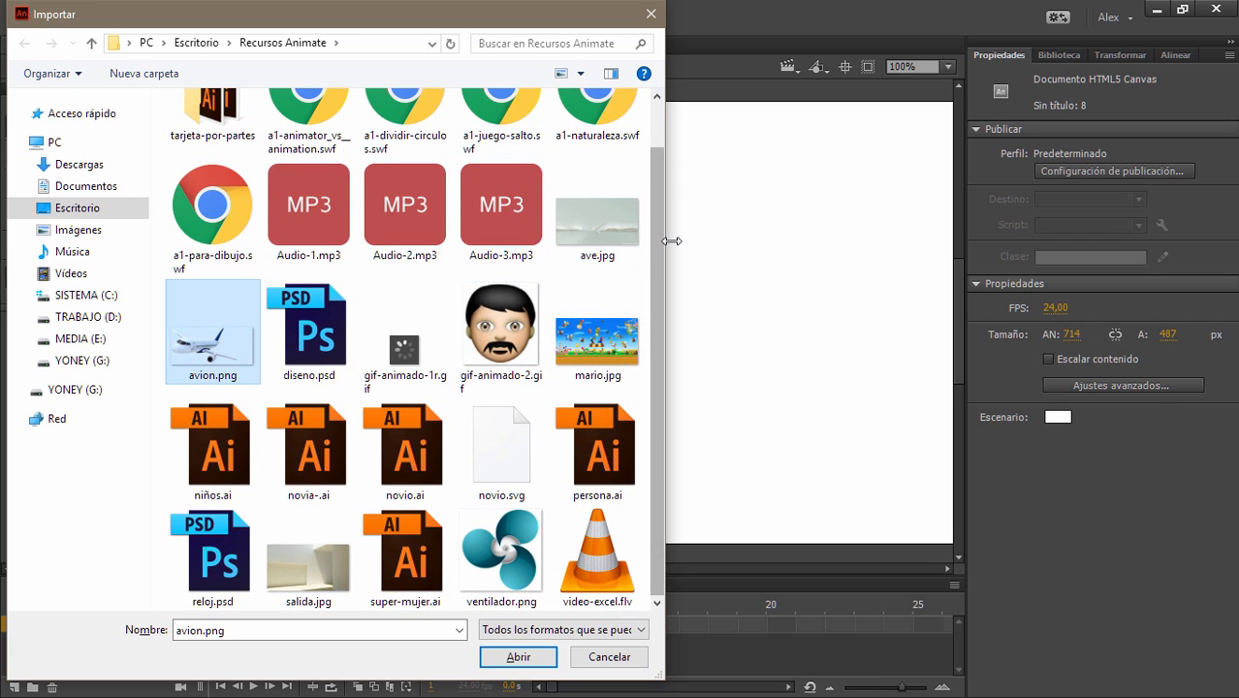
left_click(584, 364)
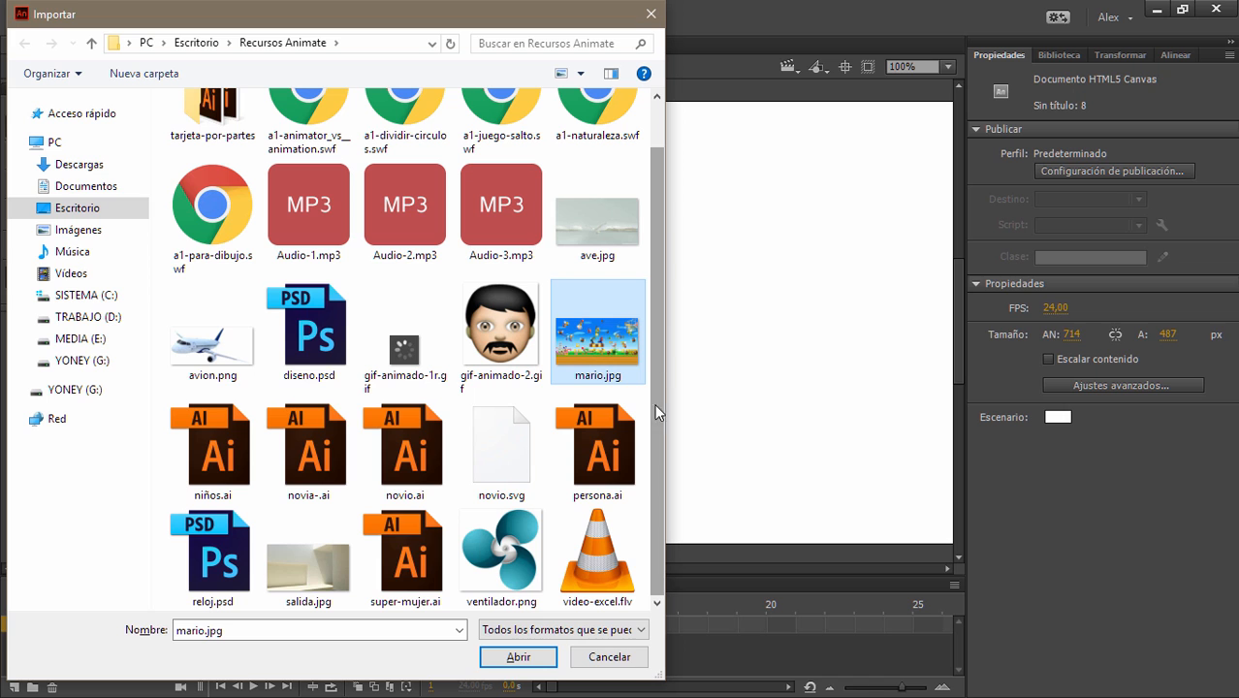
left_click(518, 656)
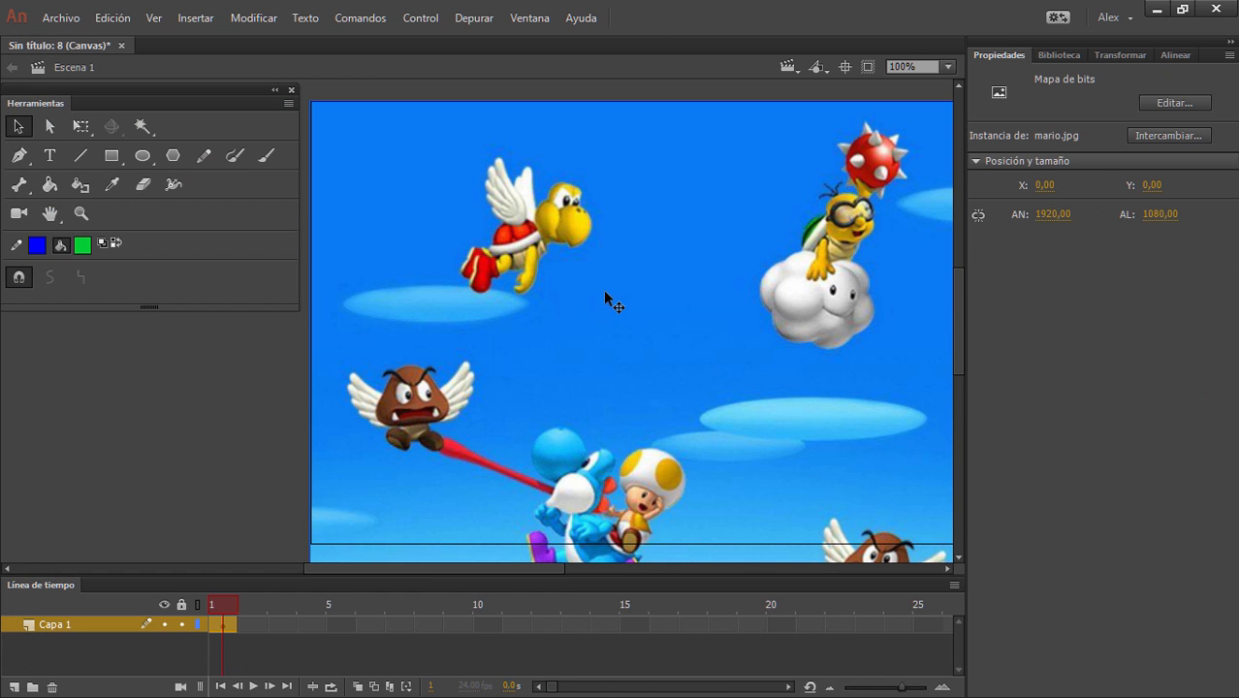
- Shift the mario.jpg bitmap leftward across the stage and delete it
left_click_drag(766, 380, 459, 374)
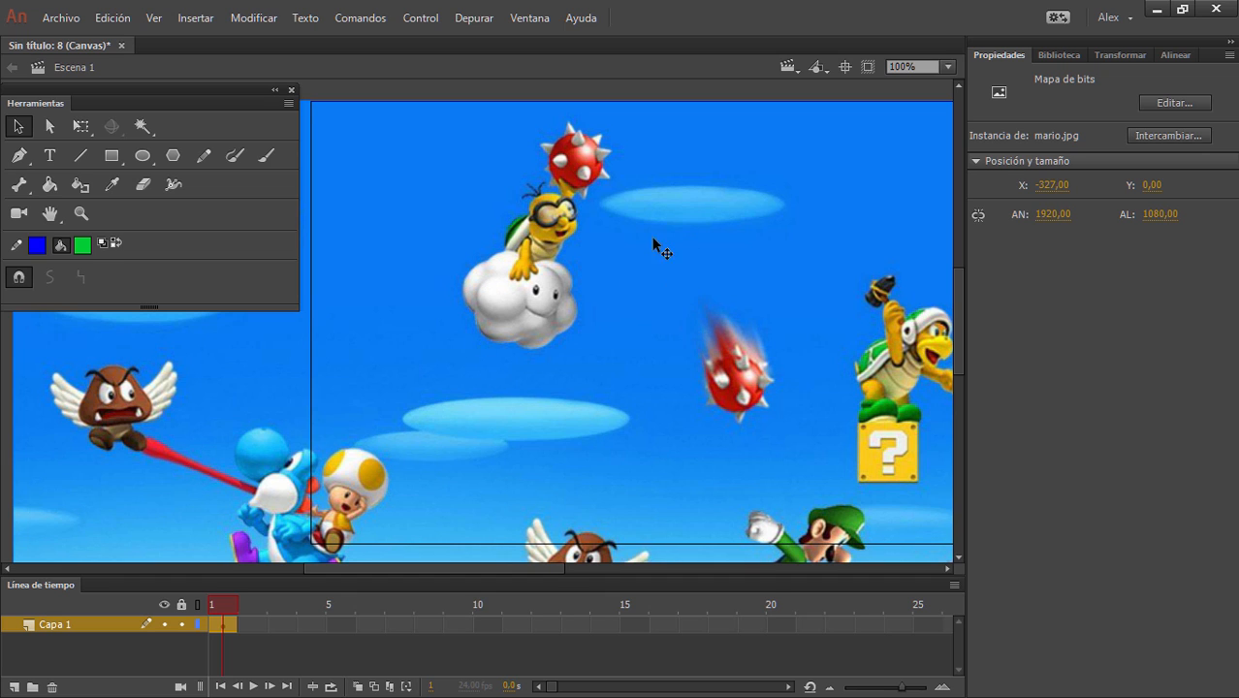
left_click_drag(669, 229, 433, 371)
key("Delete")
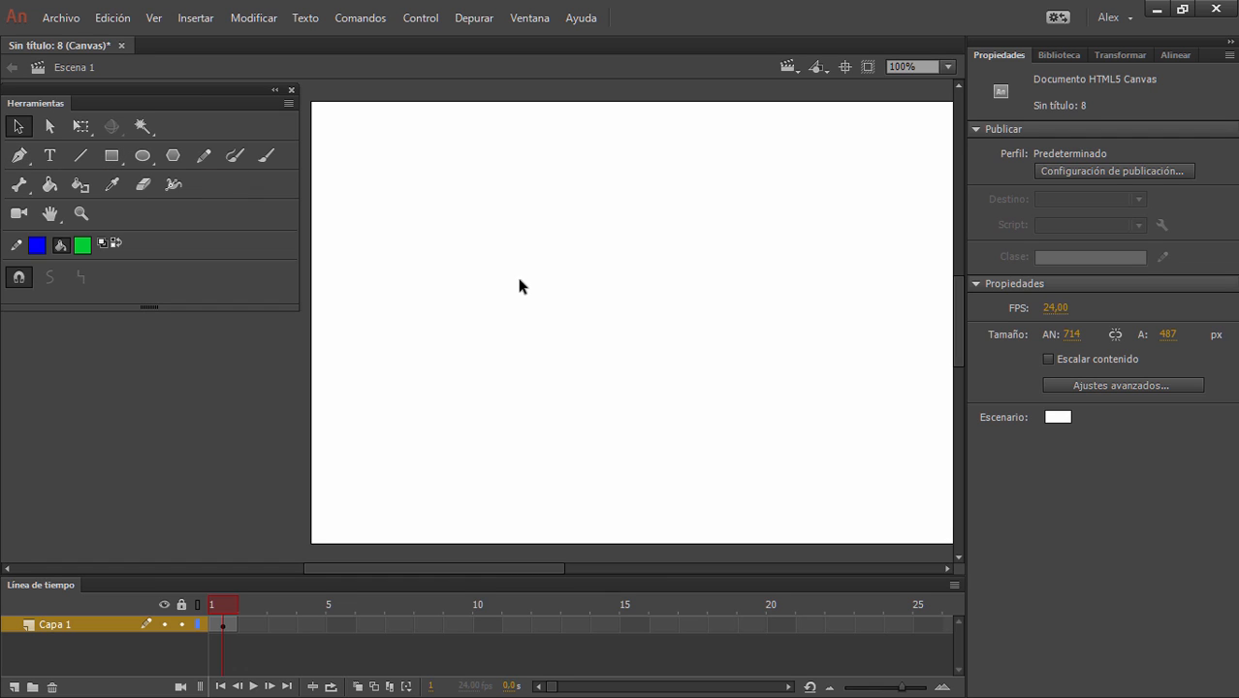
- Draw a closed five-sided polygon of straight segments with the Pen tool
left_click_drag(26, 155, 145, 162)
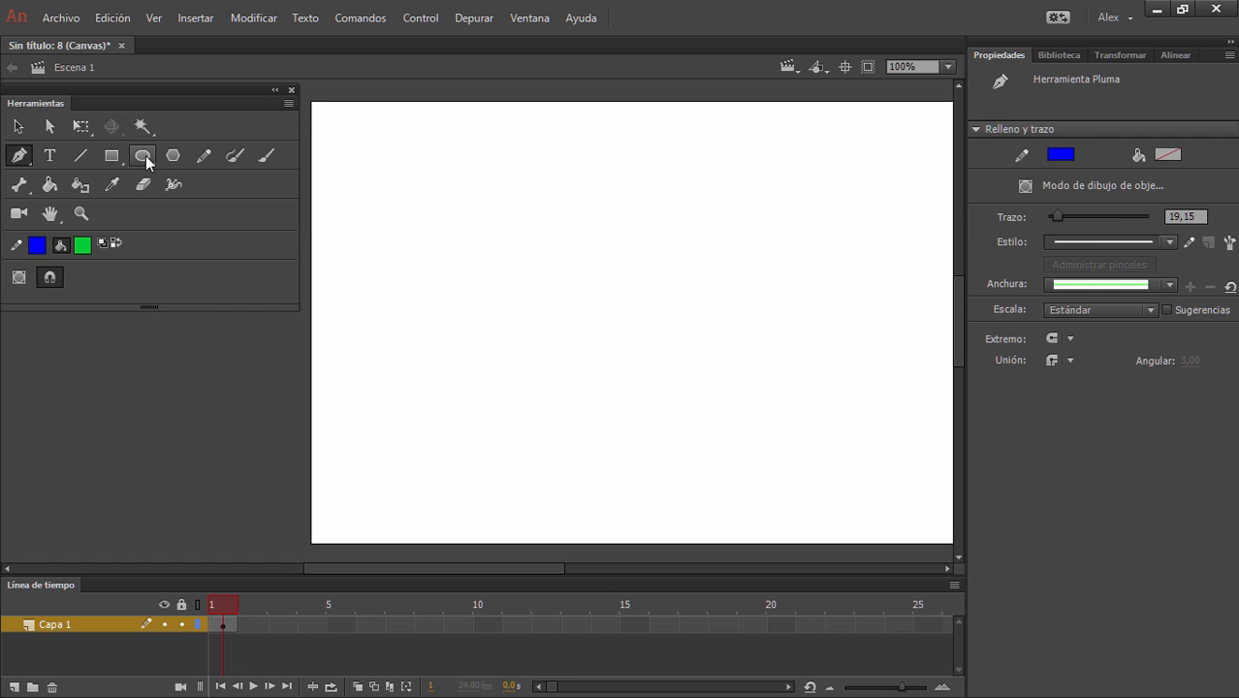
left_click(433, 203)
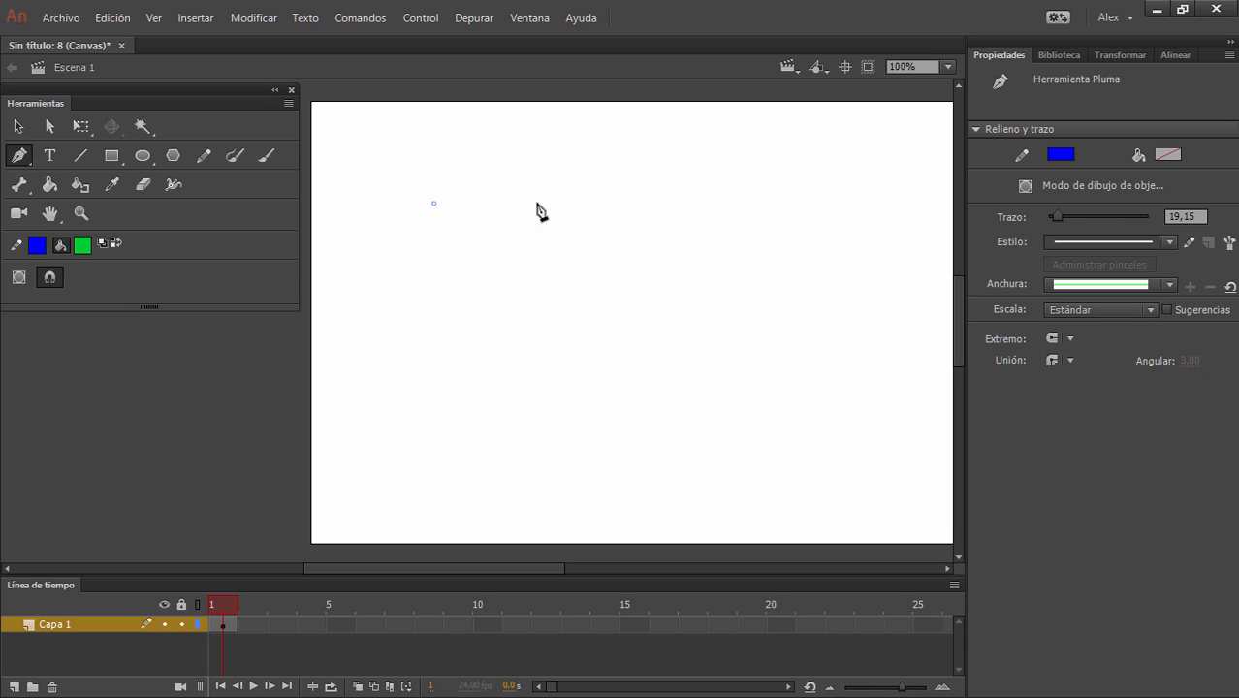
left_click(664, 200)
left_click(668, 338)
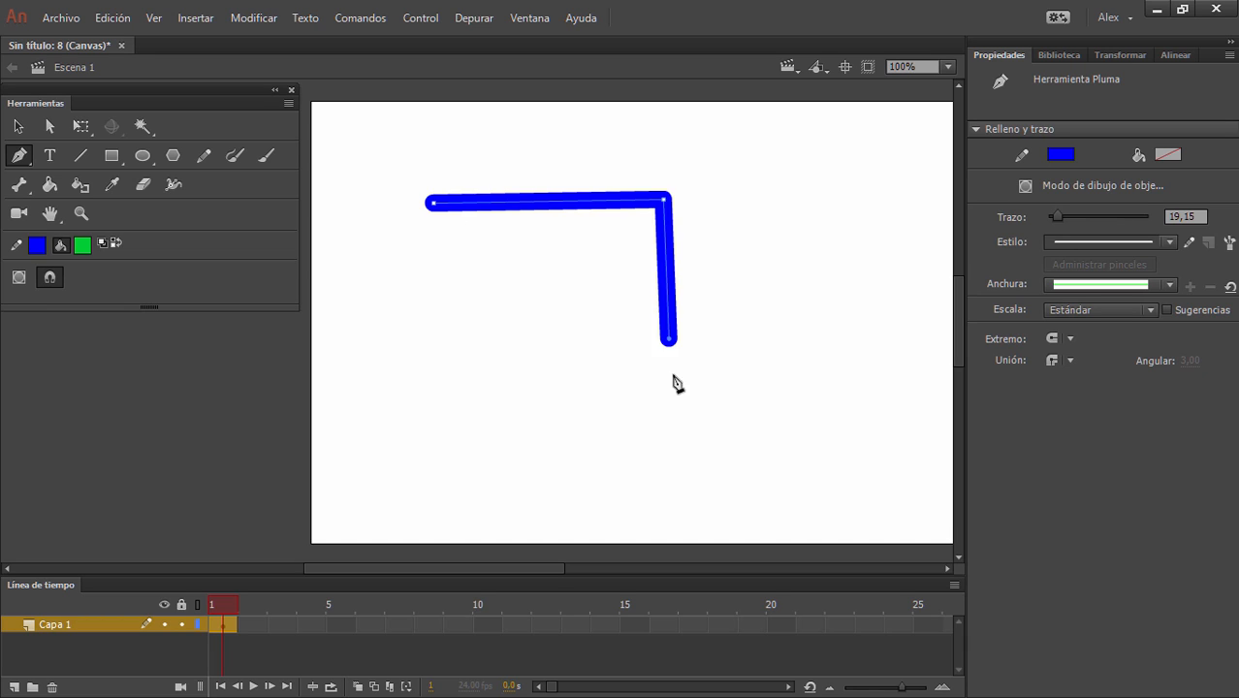
left_click(551, 447)
left_click(386, 341)
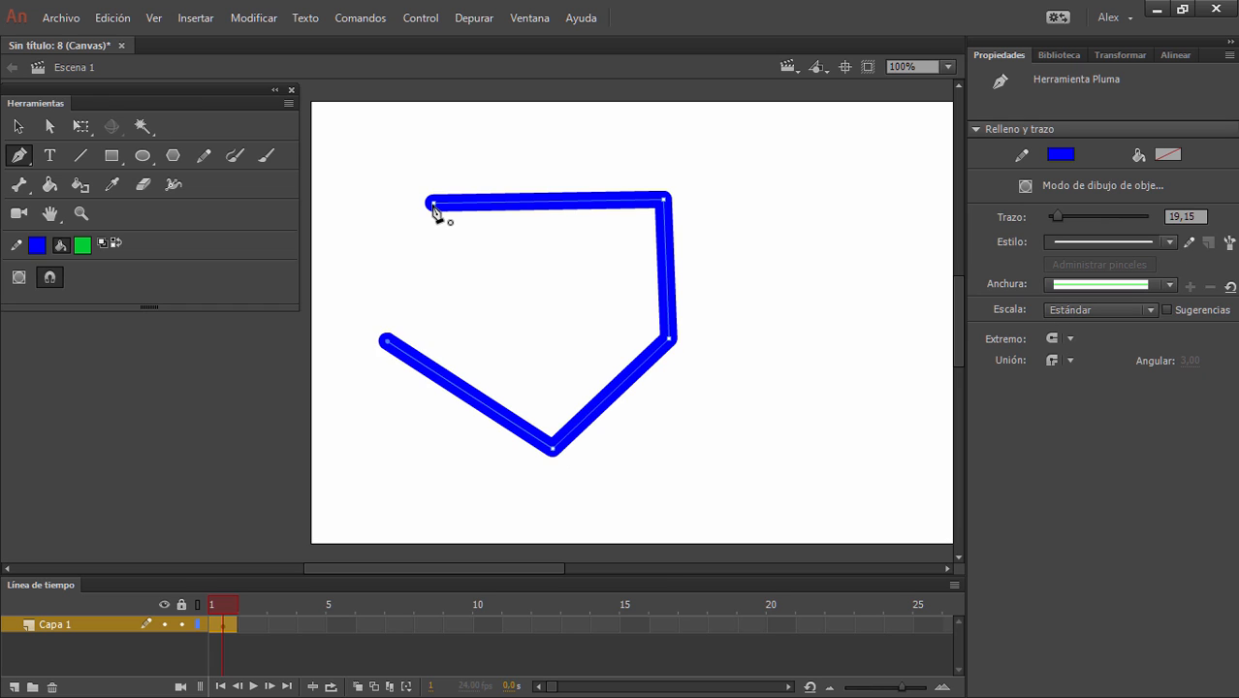
left_click(433, 203)
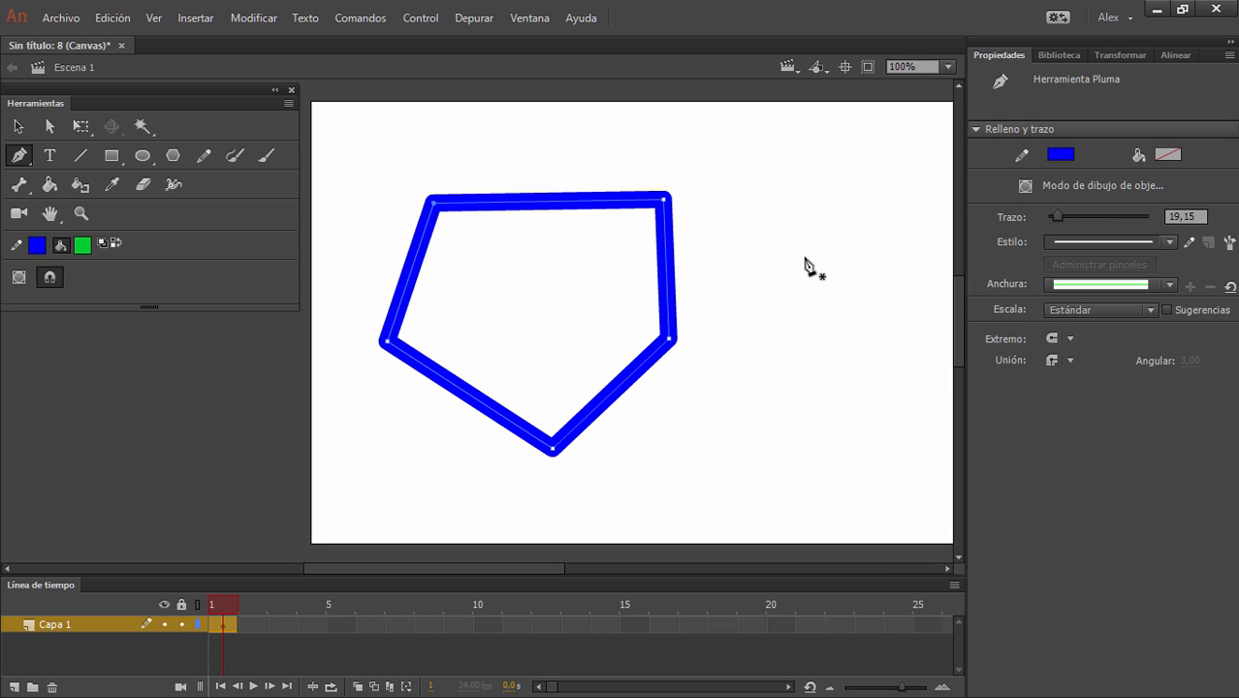
- Select the whole five-sided polygon and delete it
left_click_drag(804, 254, 719, 257)
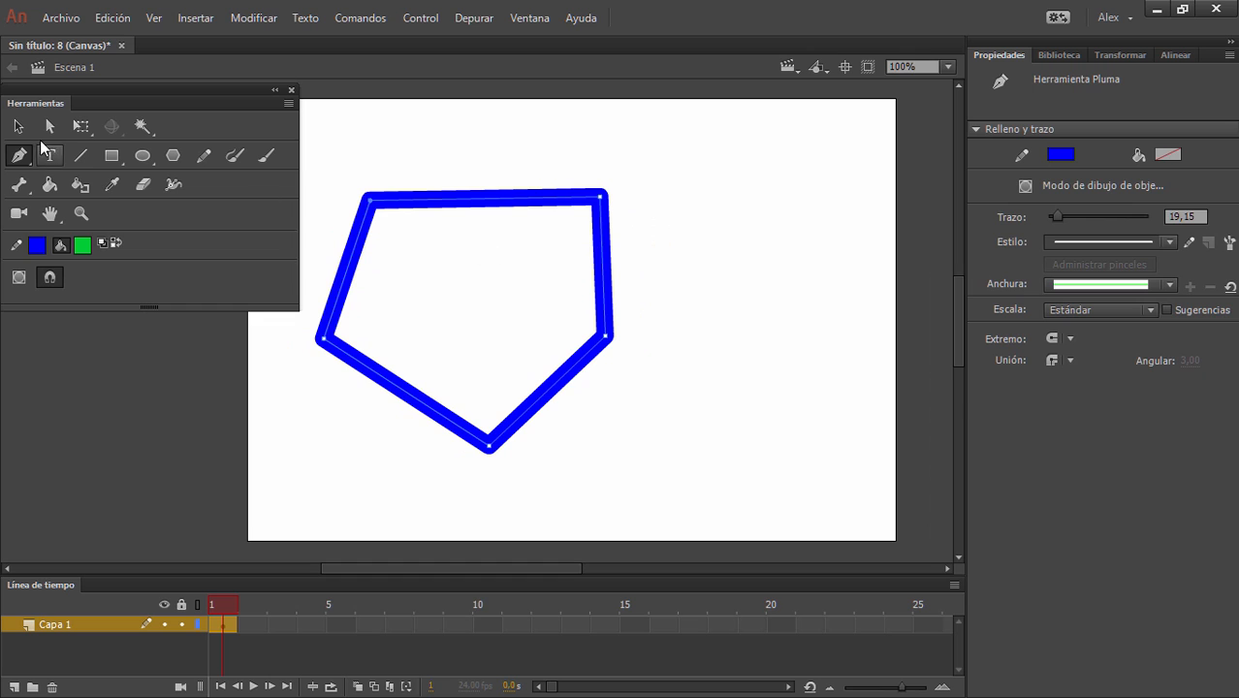
left_click(18, 126)
left_click_drag(660, 485, 309, 148)
key("Delete")
- Draw a closed shape of smooth curved segments with the Pen tool, ending on its starting anchor
left_click_drag(18, 155, 135, 157)
left_click_drag(566, 214, 585, 290)
left_click_drag(606, 345, 452, 382)
mouse_move(417, 335)
left_mouse_down()
mouse_move(411, 217)
mouse_move(510, 192)
left_mouse_up()
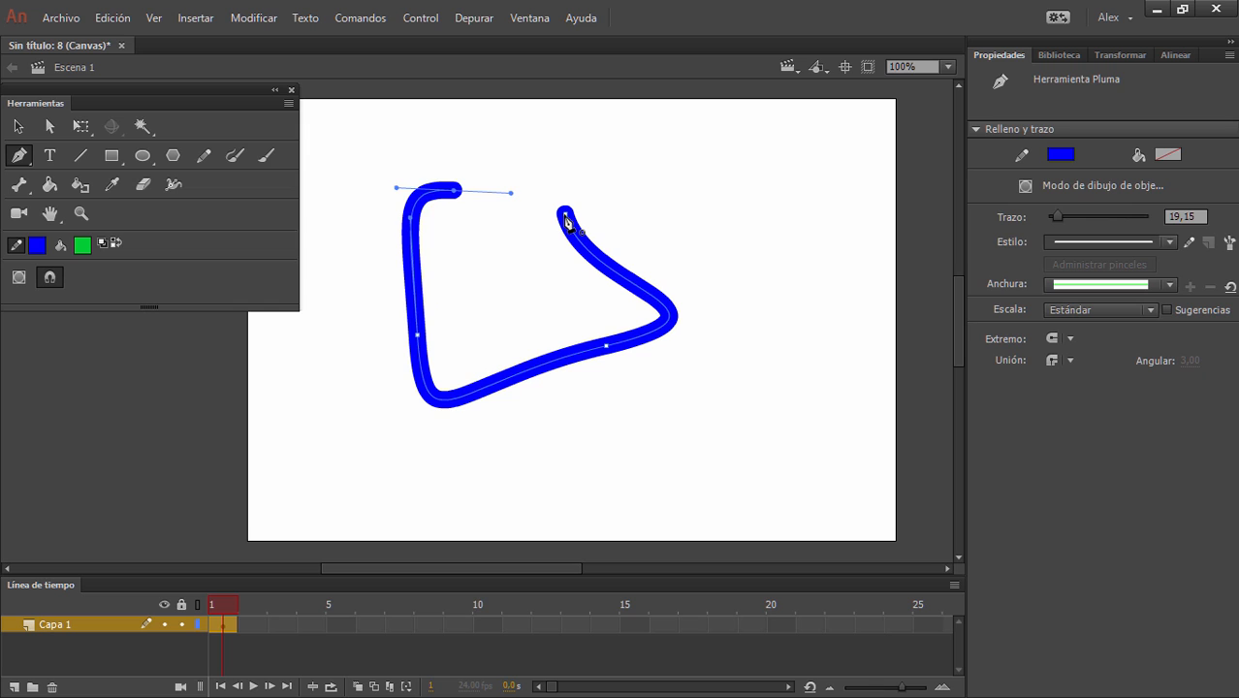
left_click(566, 215)
- Select the closed curved outline and delete it to clear the stage
left_click(17, 127)
left_click_drag(466, 341, 350, 161)
key("Delete")
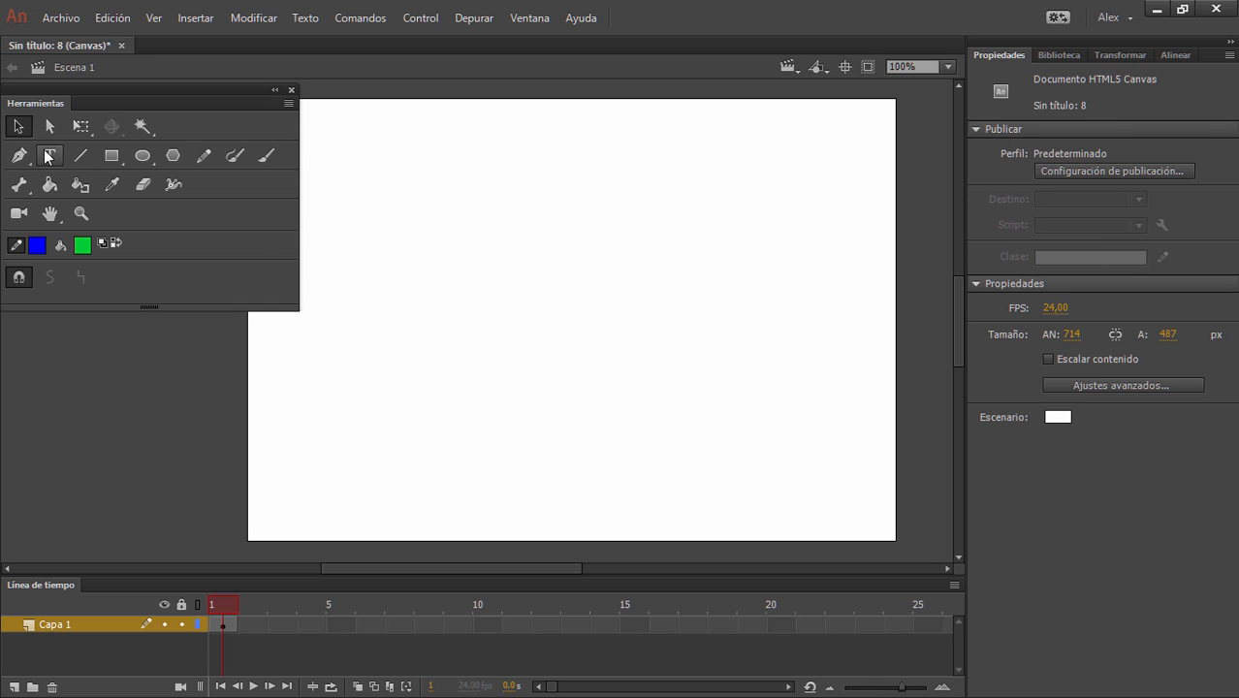
- Draw a straight horizontal Pen segment near the stage's upper edge, pull a handle from its end anchor, and continue with a curve bulging right
left_click_drag(19, 155, 58, 153)
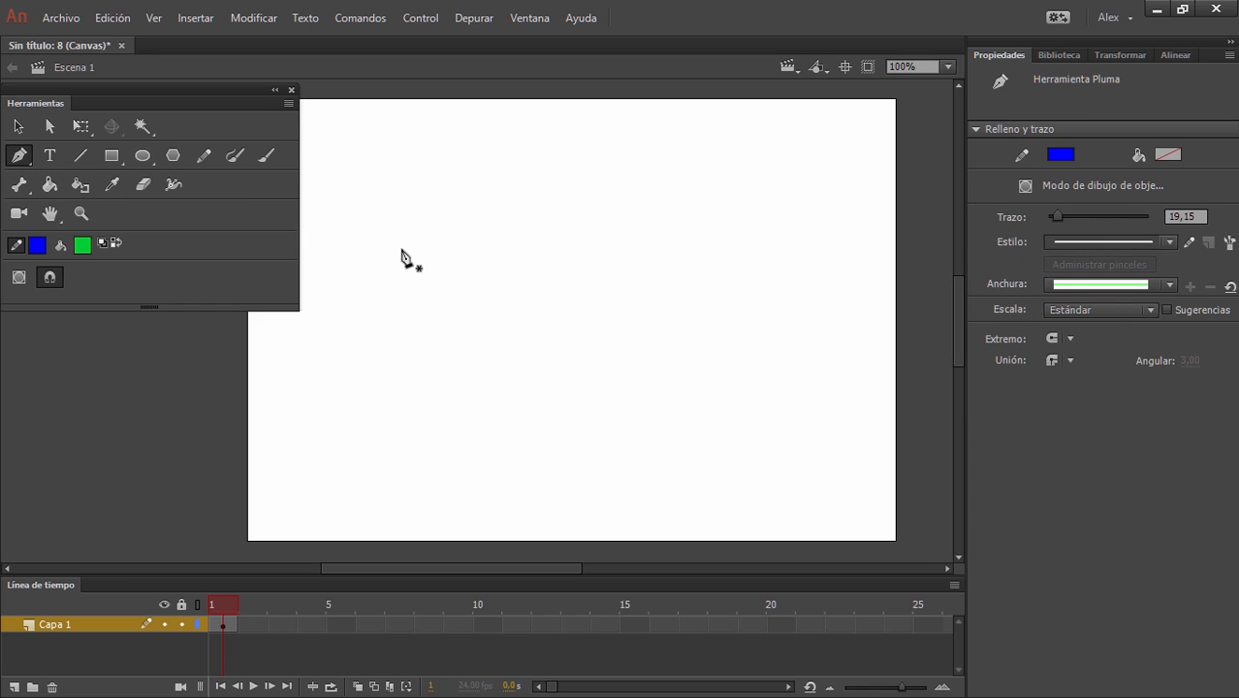
left_click(418, 191)
left_click(691, 192)
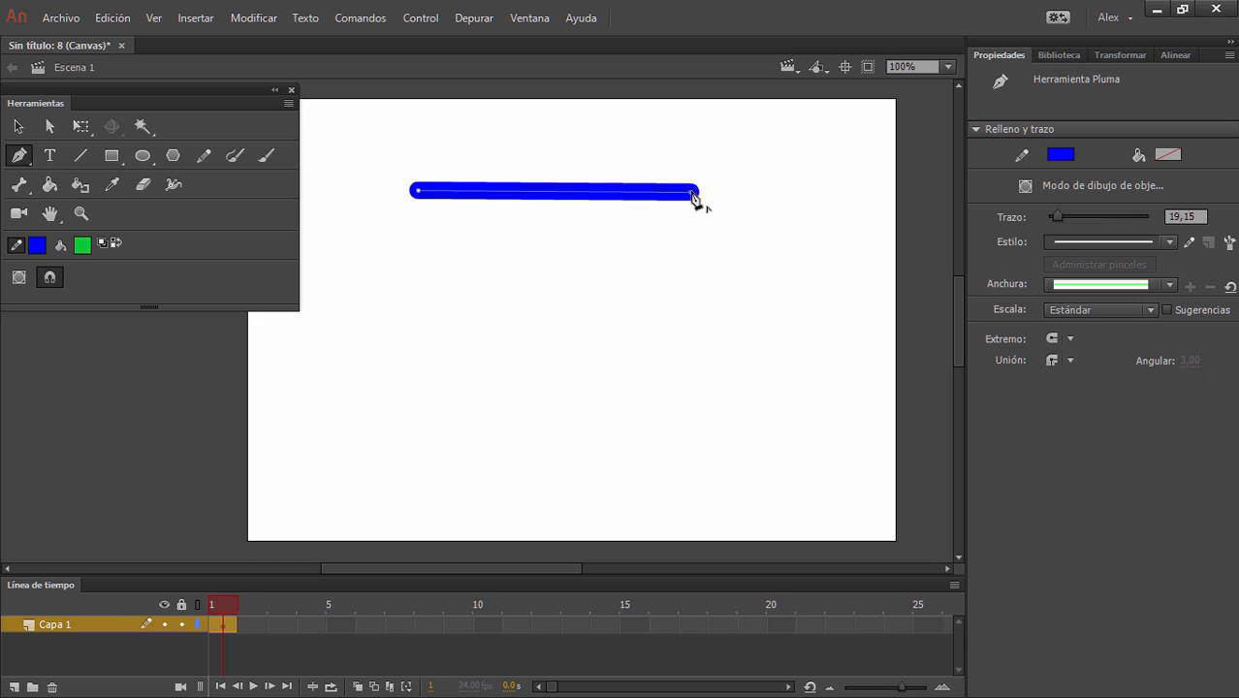
mouse_move(693, 193)
left_mouse_down()
mouse_move(687, 224)
mouse_move(741, 185)
mouse_move(701, 138)
left_mouse_up()
mouse_move(704, 339)
left_mouse_down()
mouse_move(586, 347)
mouse_move(545, 366)
left_mouse_up()
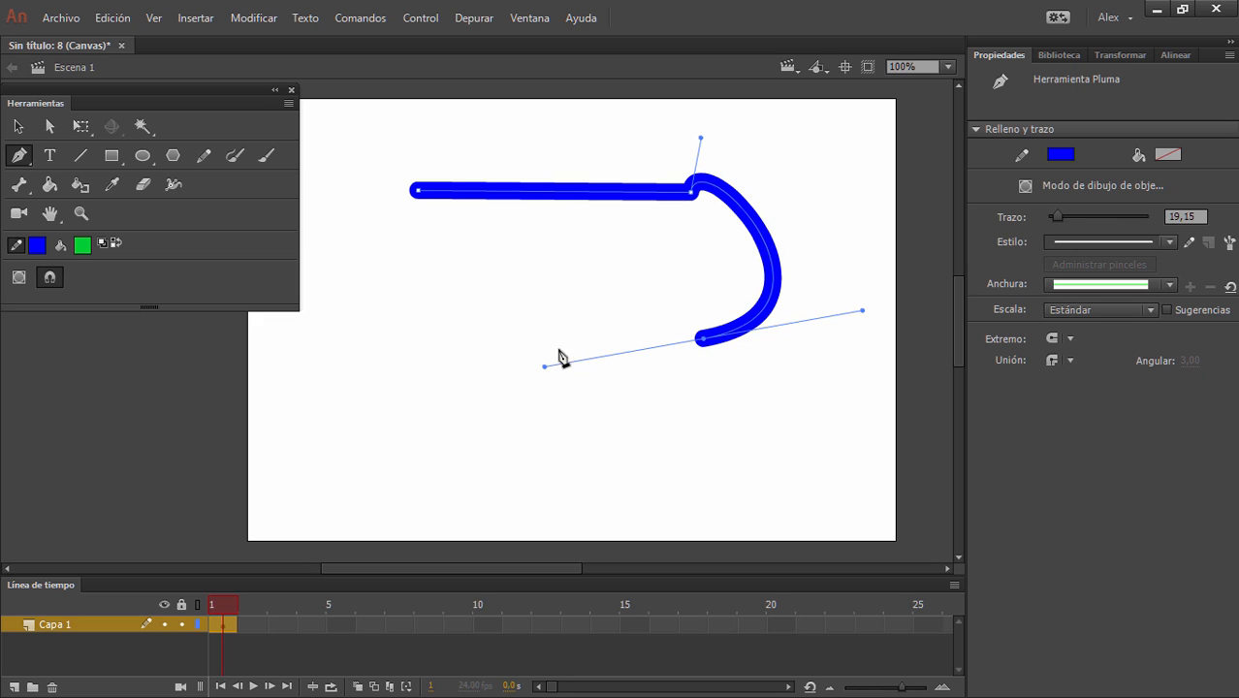
- Extend the path with a curve to the lower left, remove its end anchor's outgoing handle, and add a straight segment to the right
left_click_drag(532, 378, 607, 477)
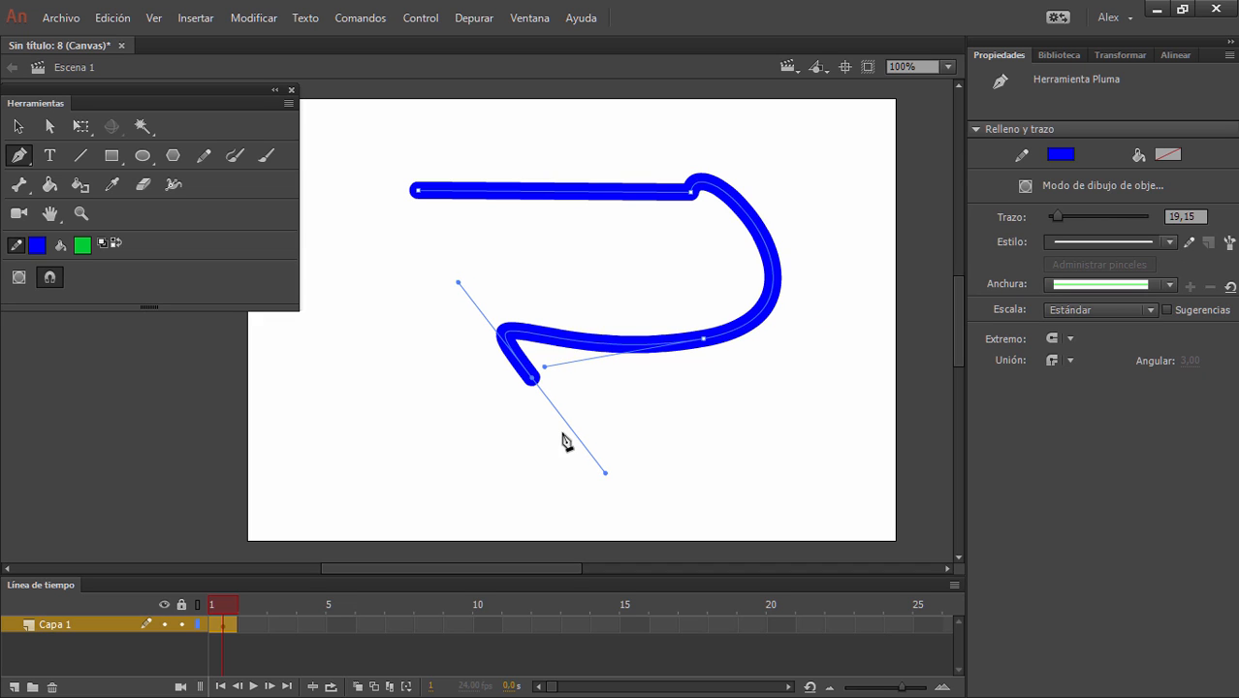
left_click(533, 385)
left_click(766, 389)
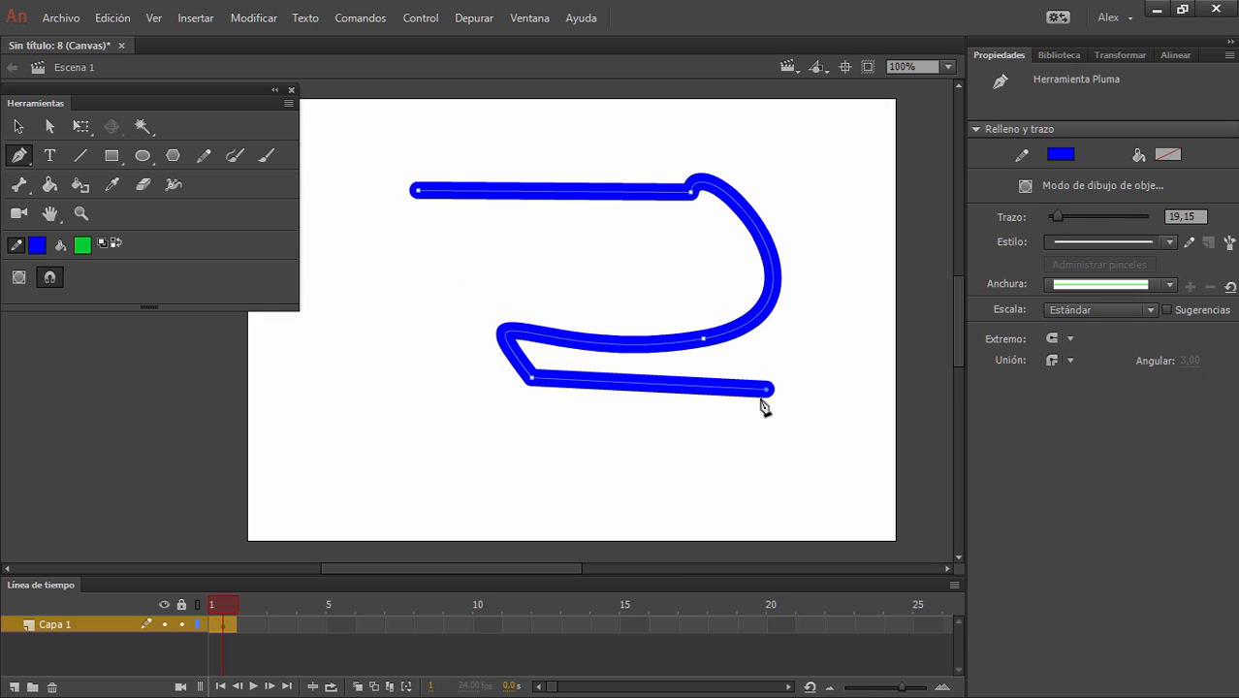
- Extend the path with straight segments around the stage's lower and left sides, add a curved segment, and close it on its starting anchor
left_click(726, 496)
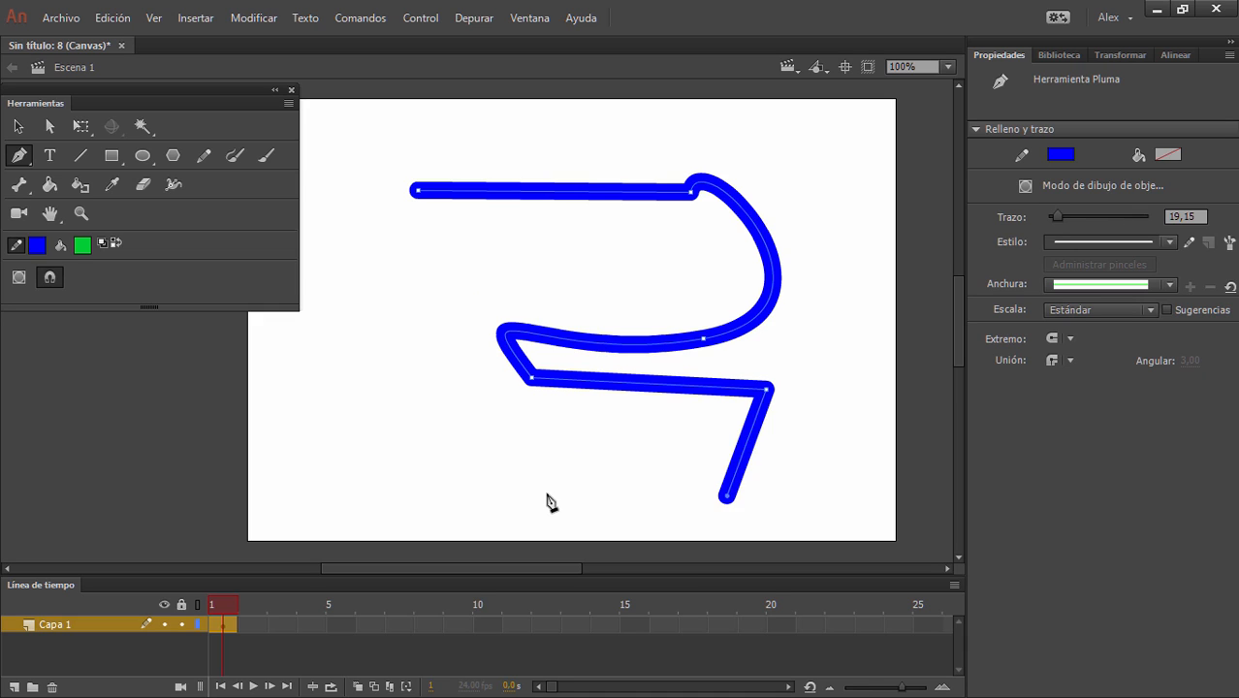
left_click(547, 493)
left_click(364, 430)
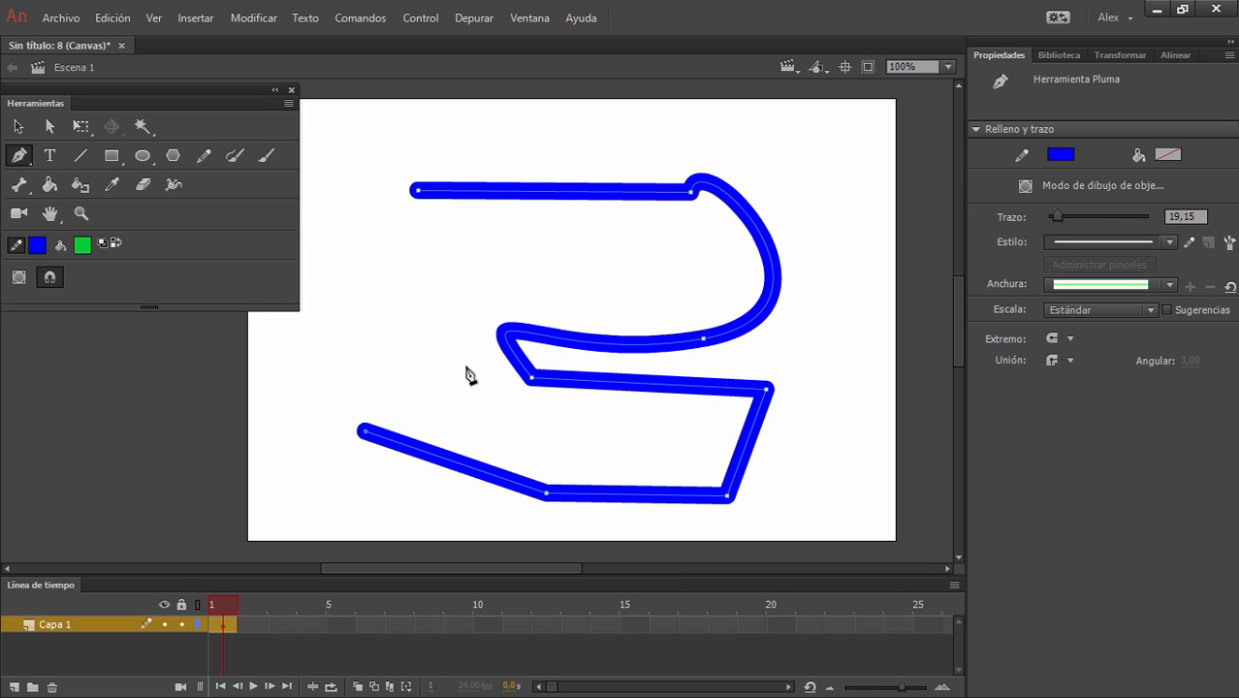
left_click(348, 286)
left_click_drag(393, 250, 475, 320)
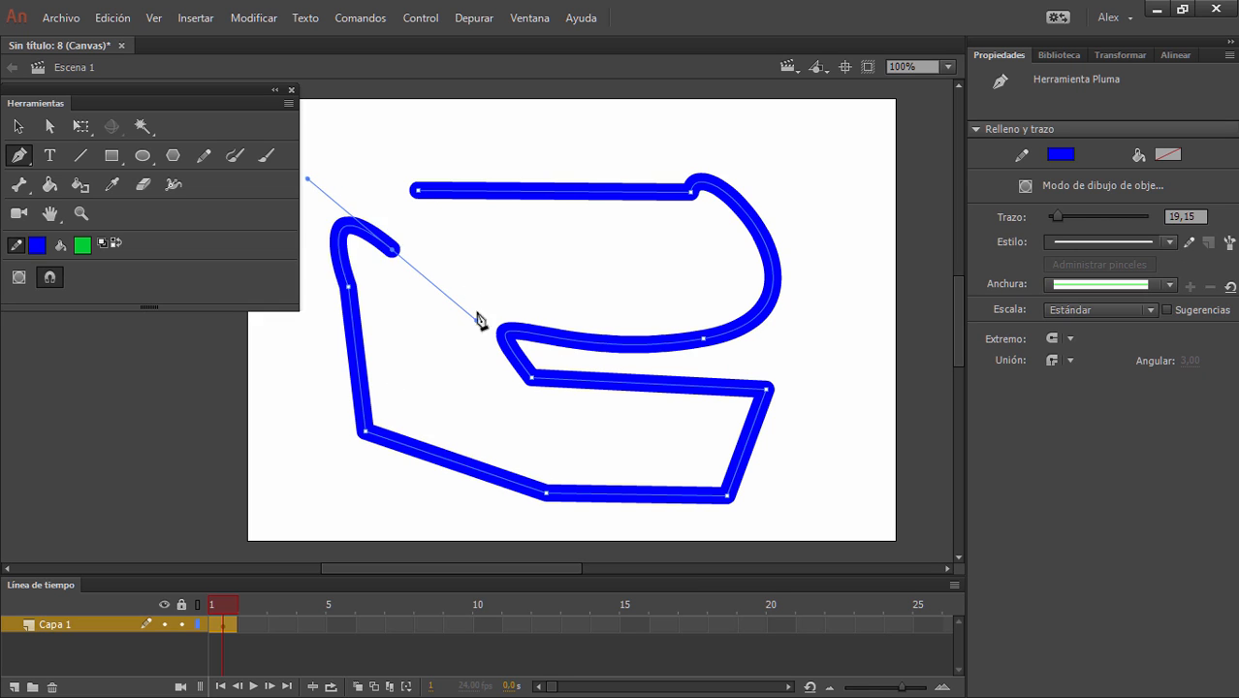
left_click(416, 190)
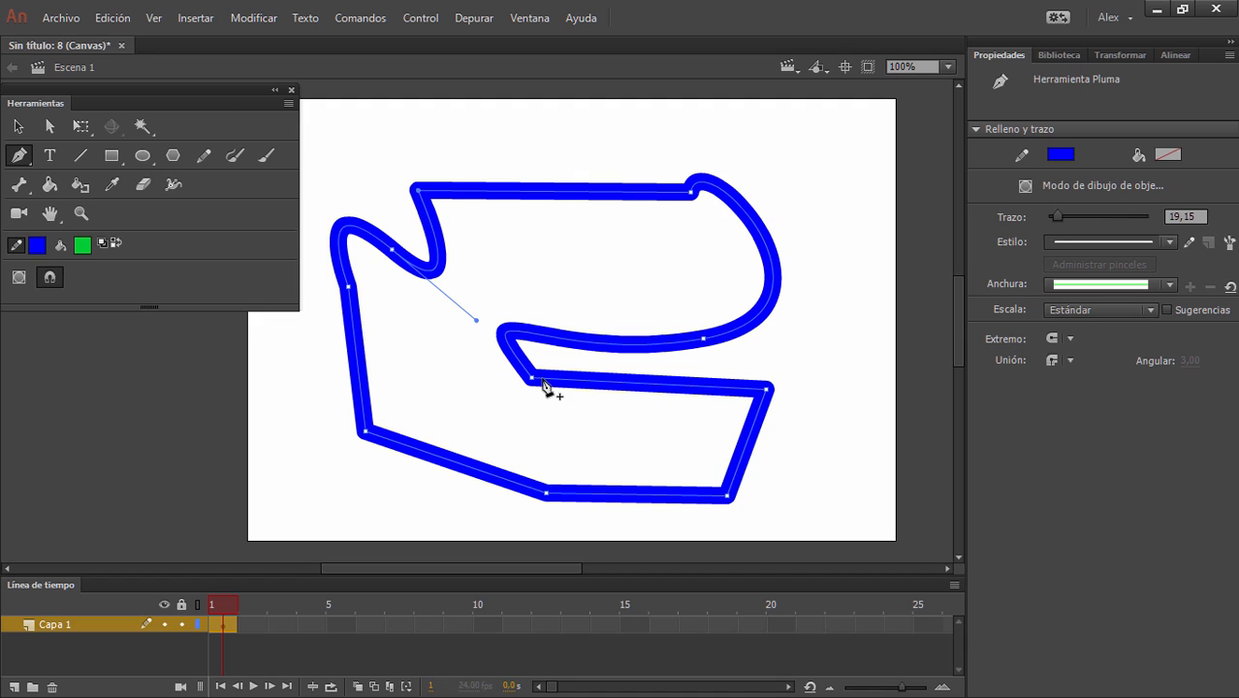
- Swing the upper handle of the right curve's lower anchor upward and move the lower shape's right corner anchor outward with the Subselection tool
key("v")
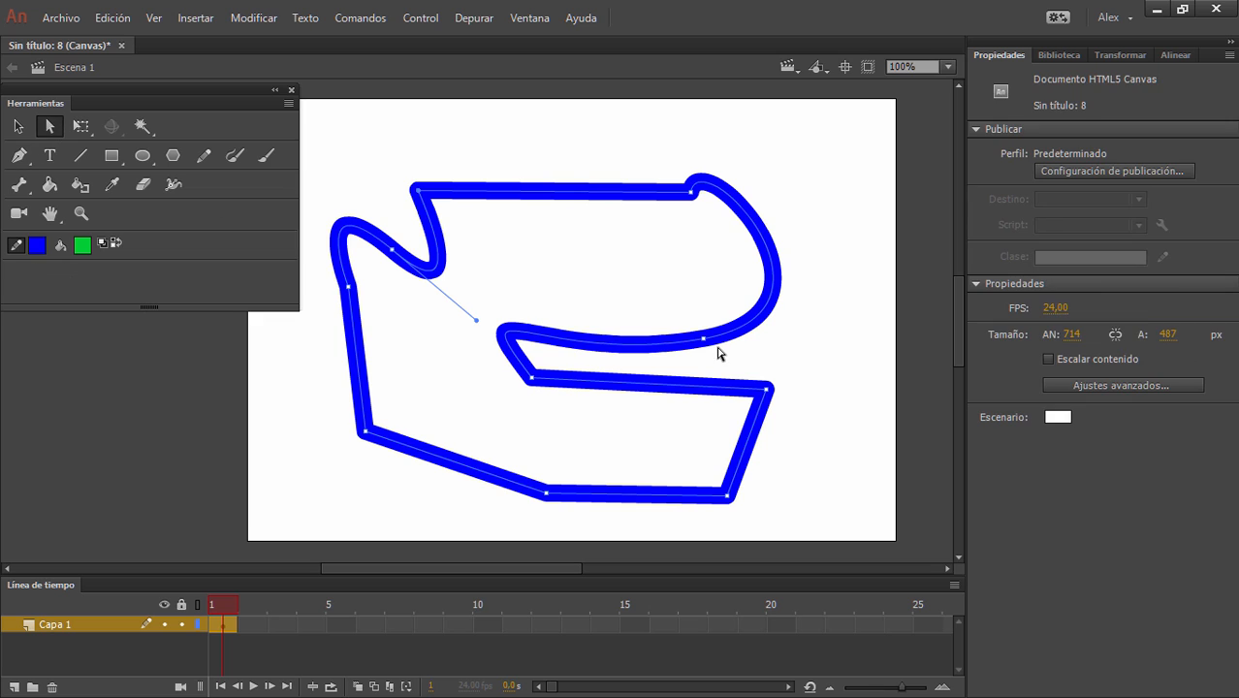
left_click(703, 339)
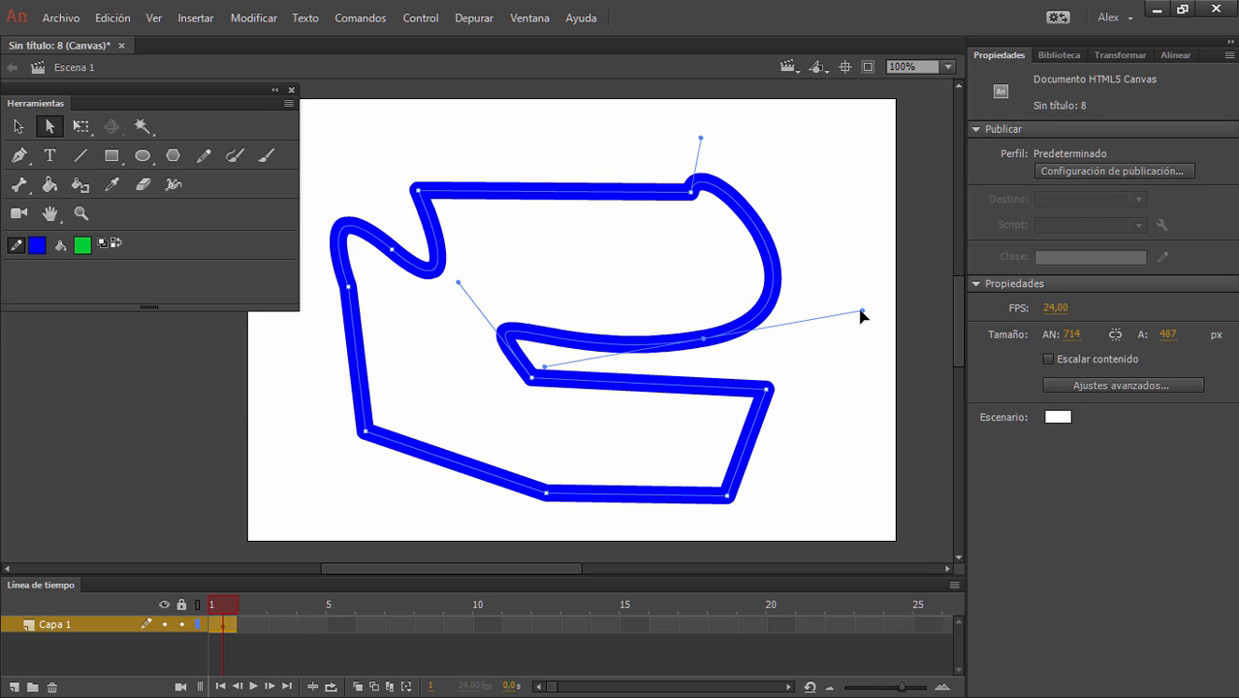
left_click_drag(861, 312, 824, 192)
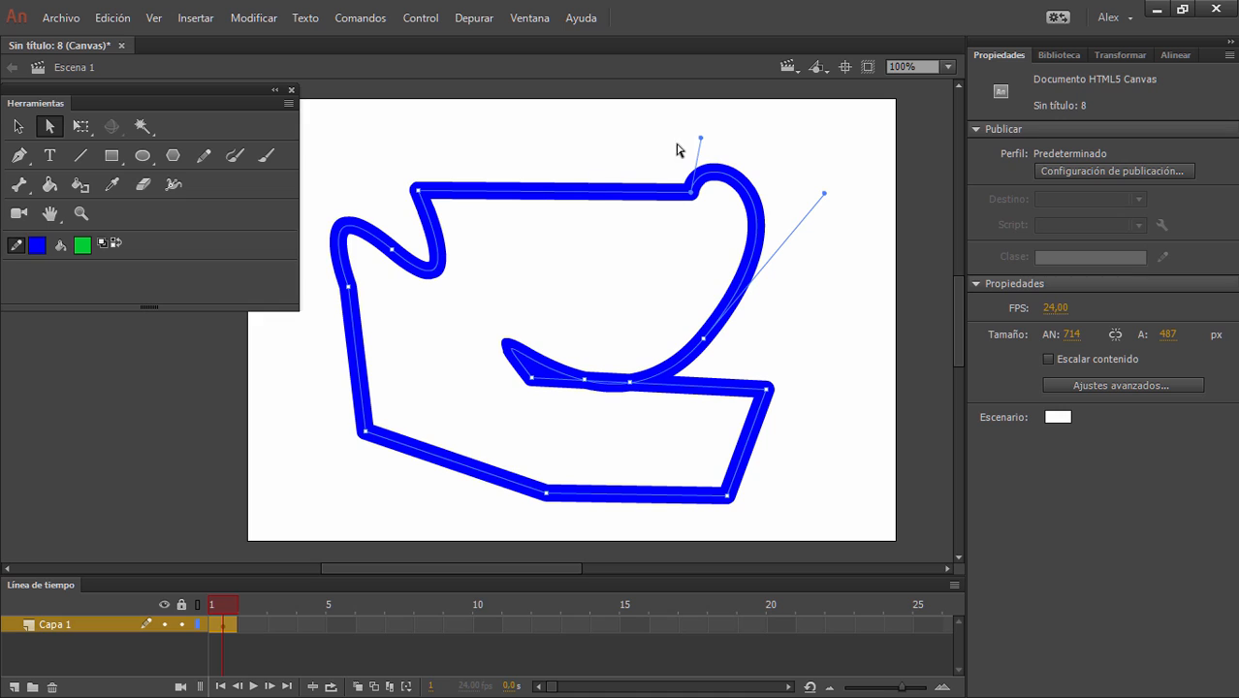
left_click(420, 194)
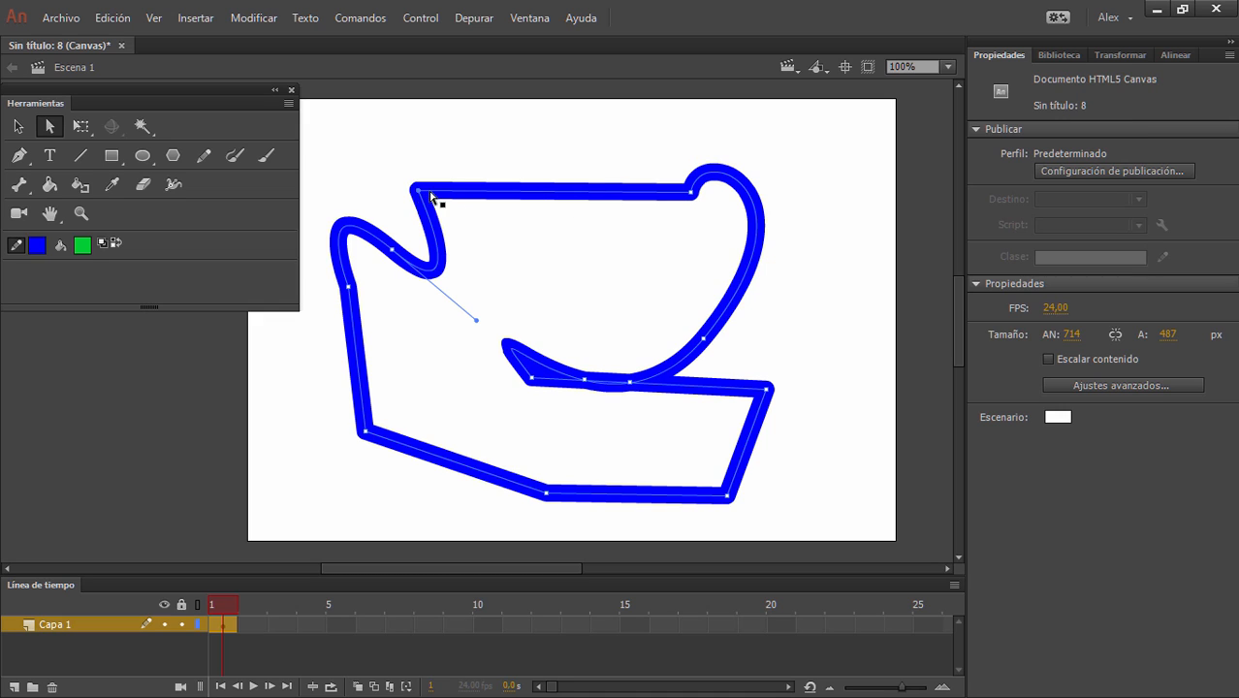
left_click(690, 193)
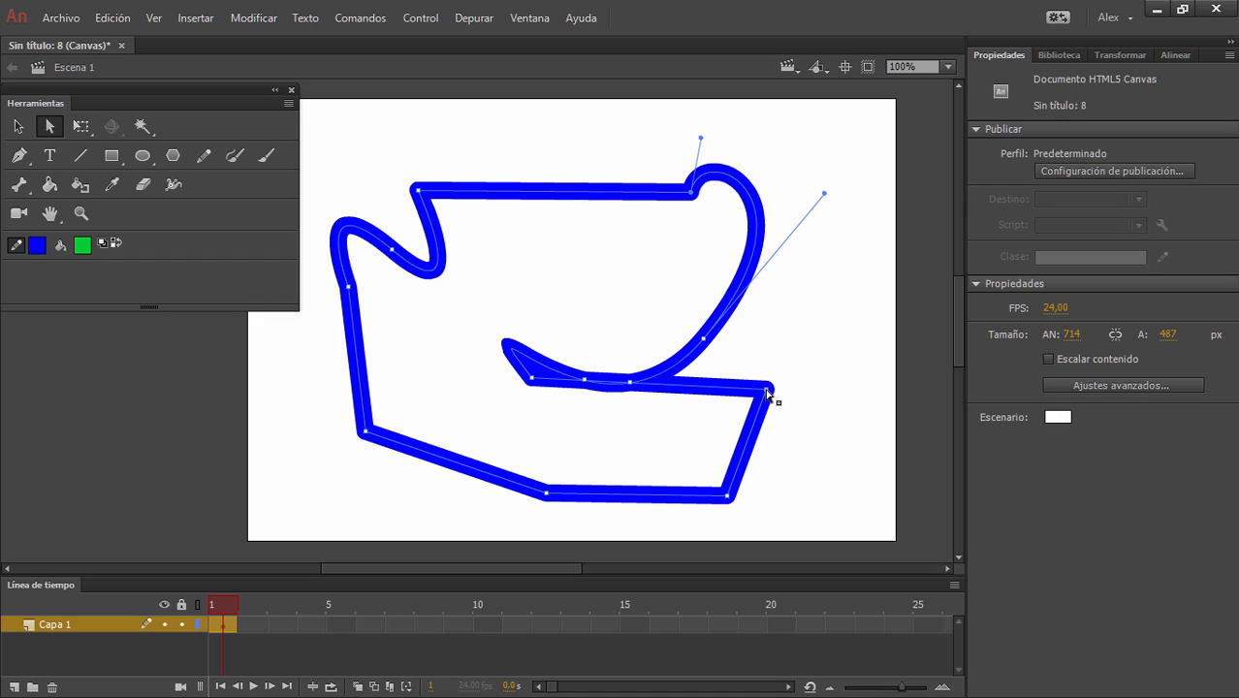
left_click_drag(767, 390, 822, 392)
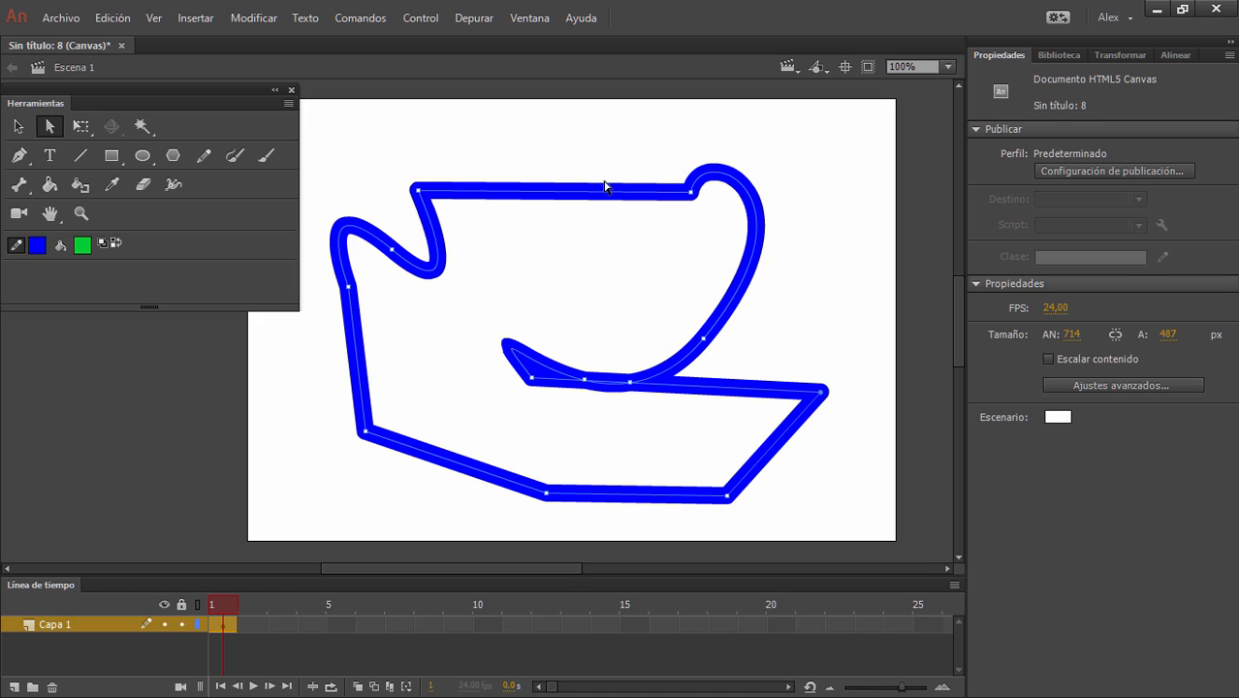
- Add three anchor points along the shape's straight upper edge with the Add Anchor Point tool
left_click(19, 156)
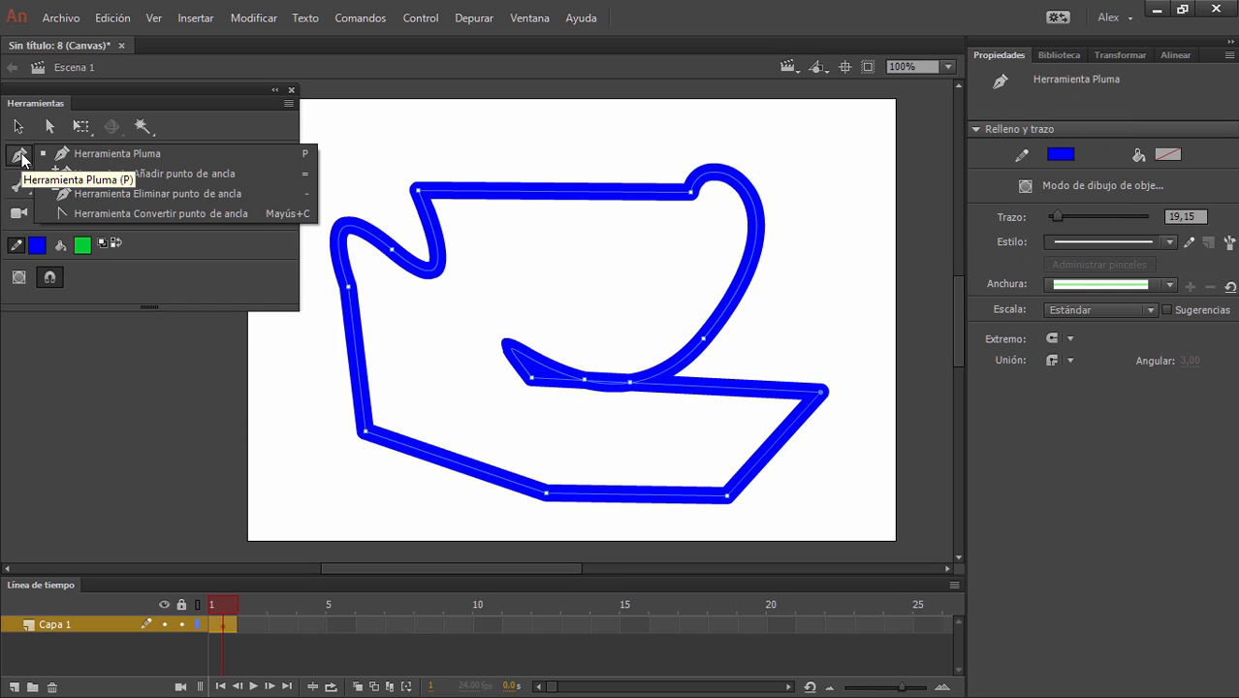
left_click(181, 174)
left_click(496, 190)
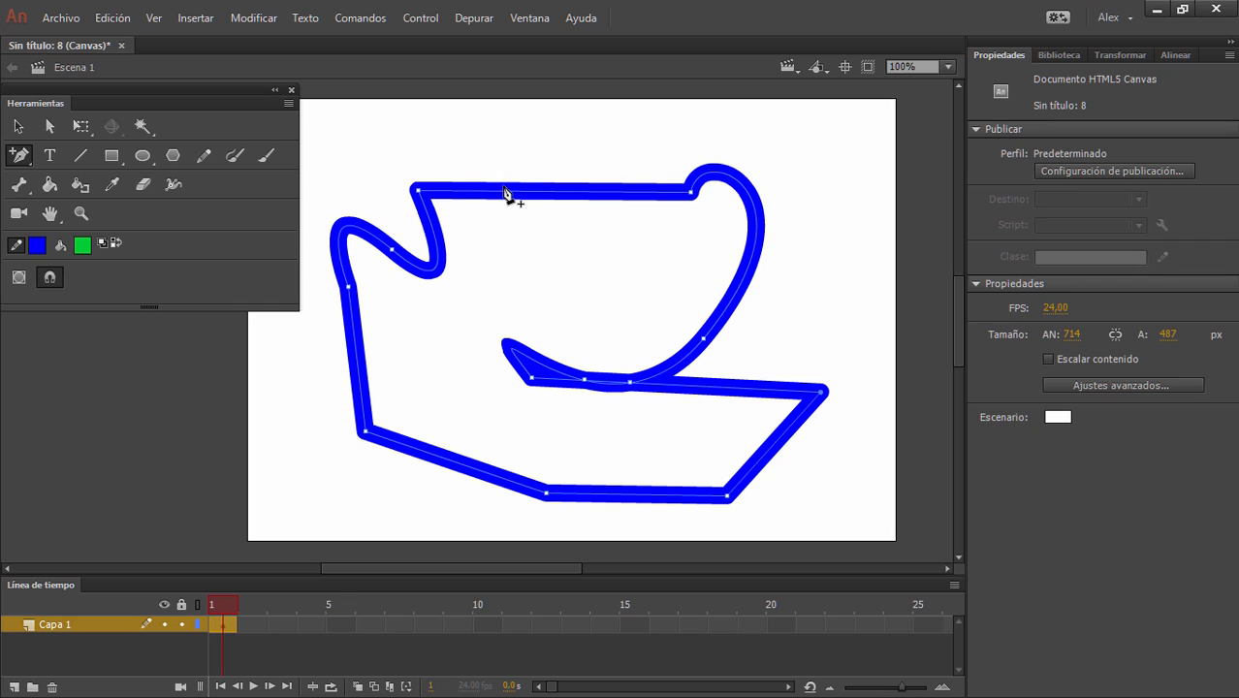
left_click(560, 191)
left_click(625, 191)
- Move the first added anchor on the upper edge up into a peak and the third one down into a valley
left_click(50, 126)
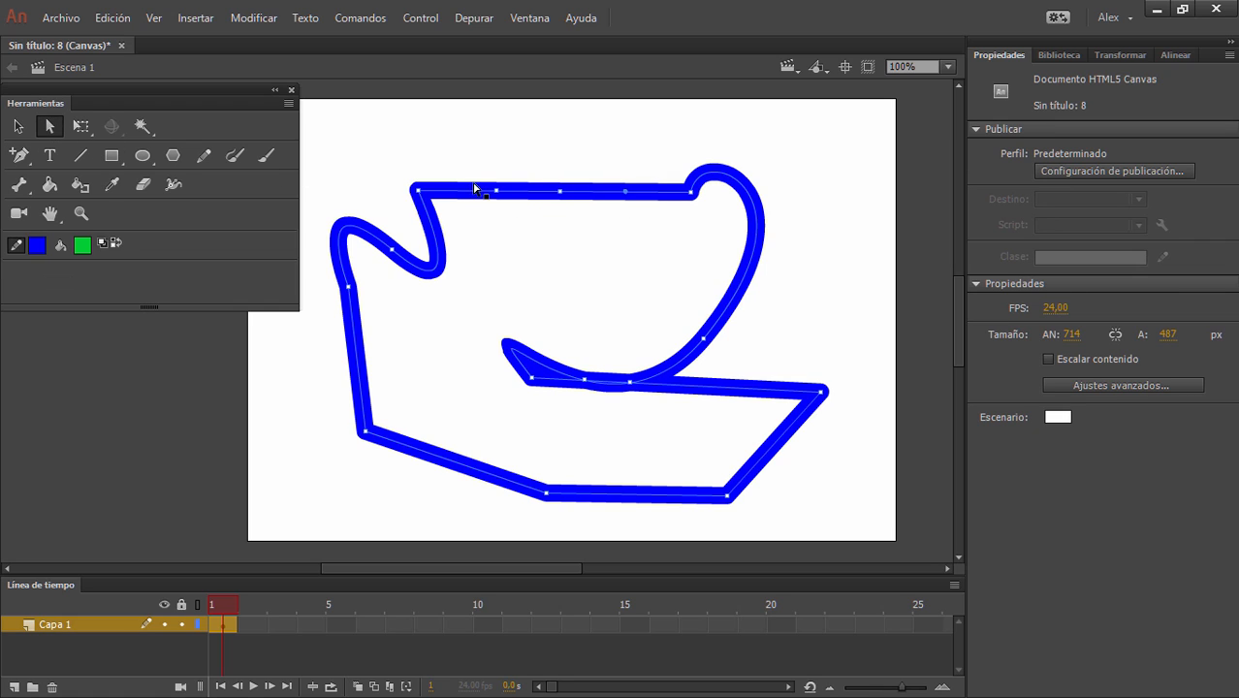
left_click_drag(496, 193, 488, 131)
left_click_drag(626, 192, 628, 287)
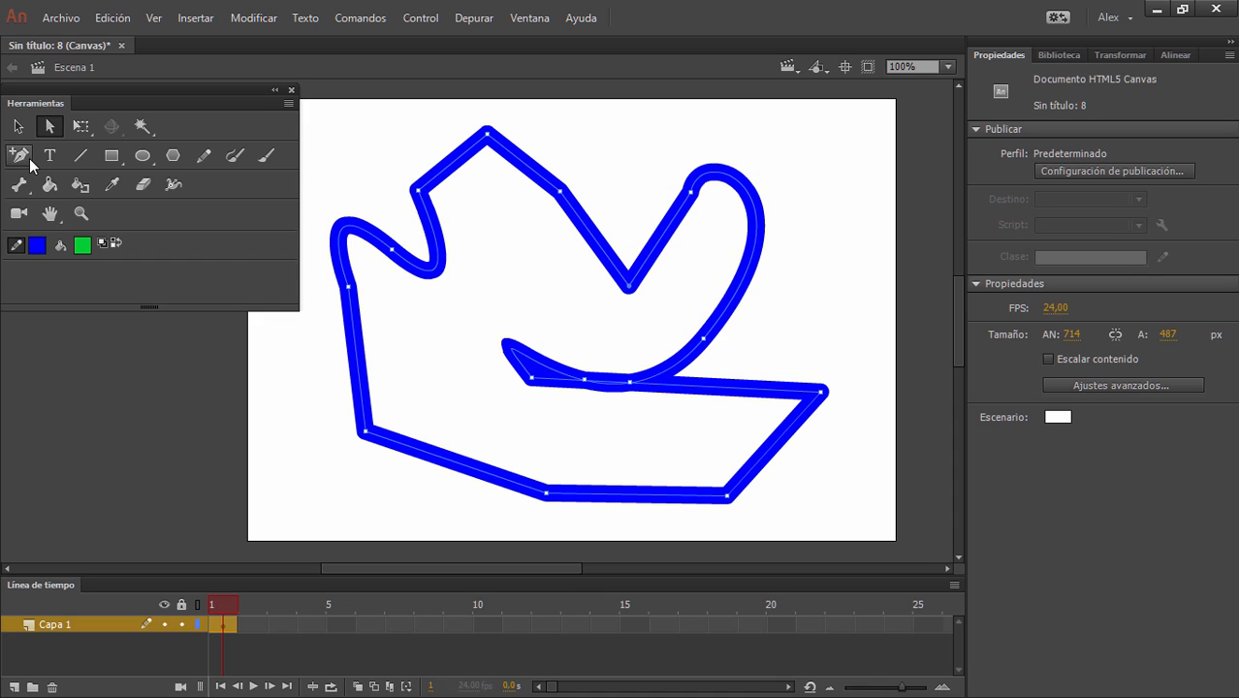
- Remove the four corner anchors along the shape's left and lower edges with the Delete Anchor Point tool
left_click(29, 160)
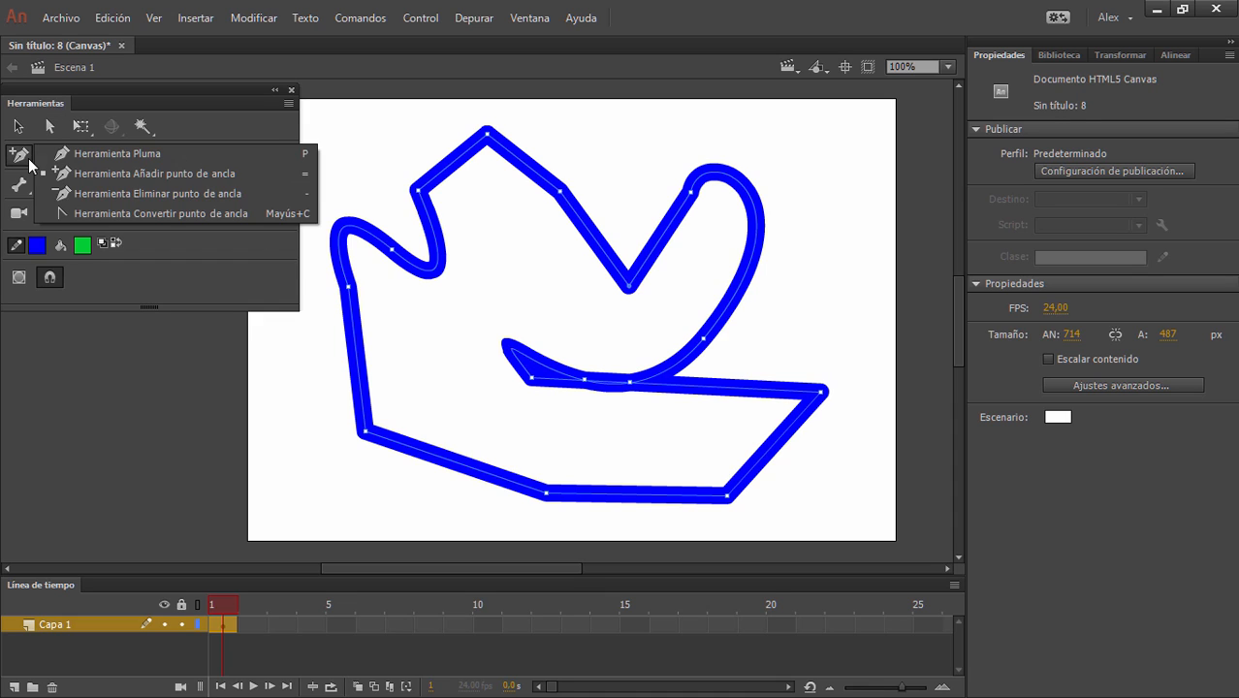
left_click(194, 193)
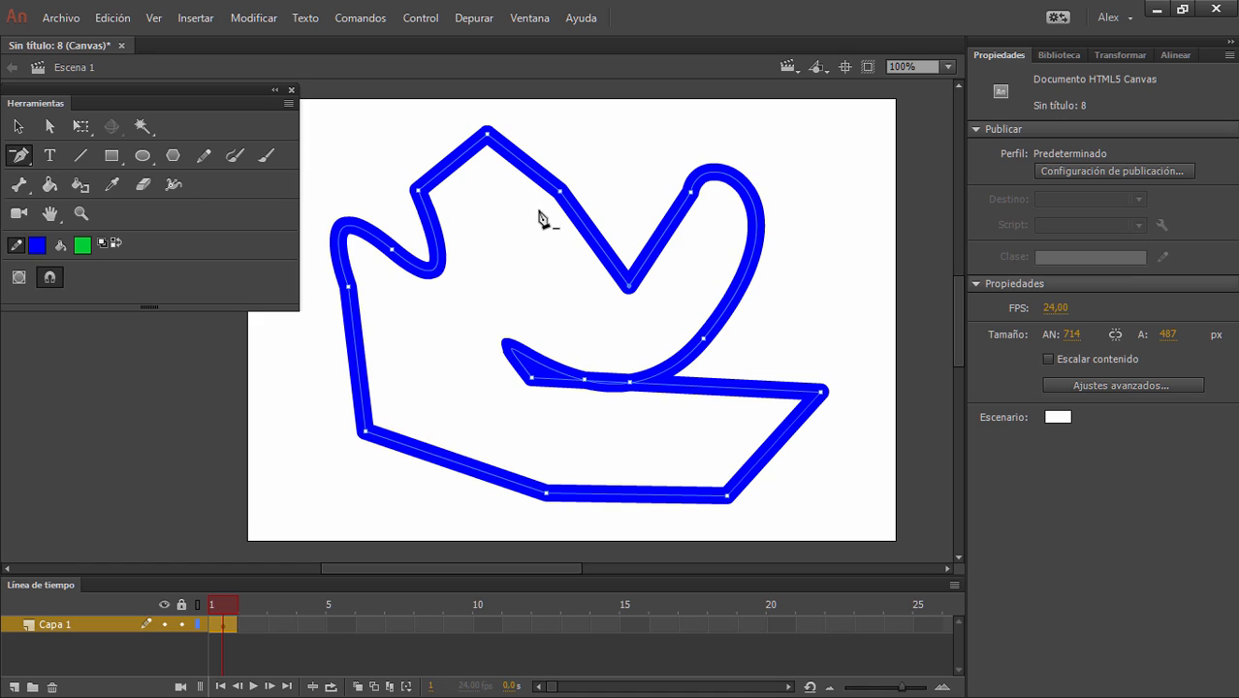
left_click(349, 290)
left_click(366, 432)
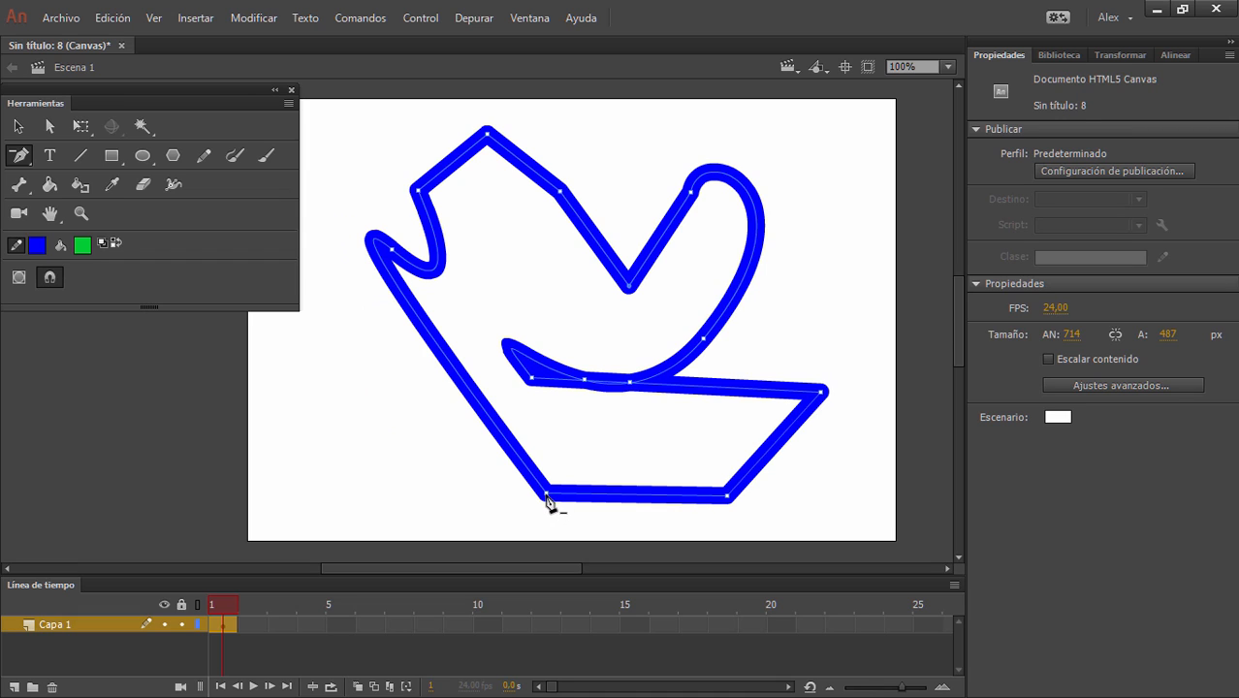
left_click(548, 497)
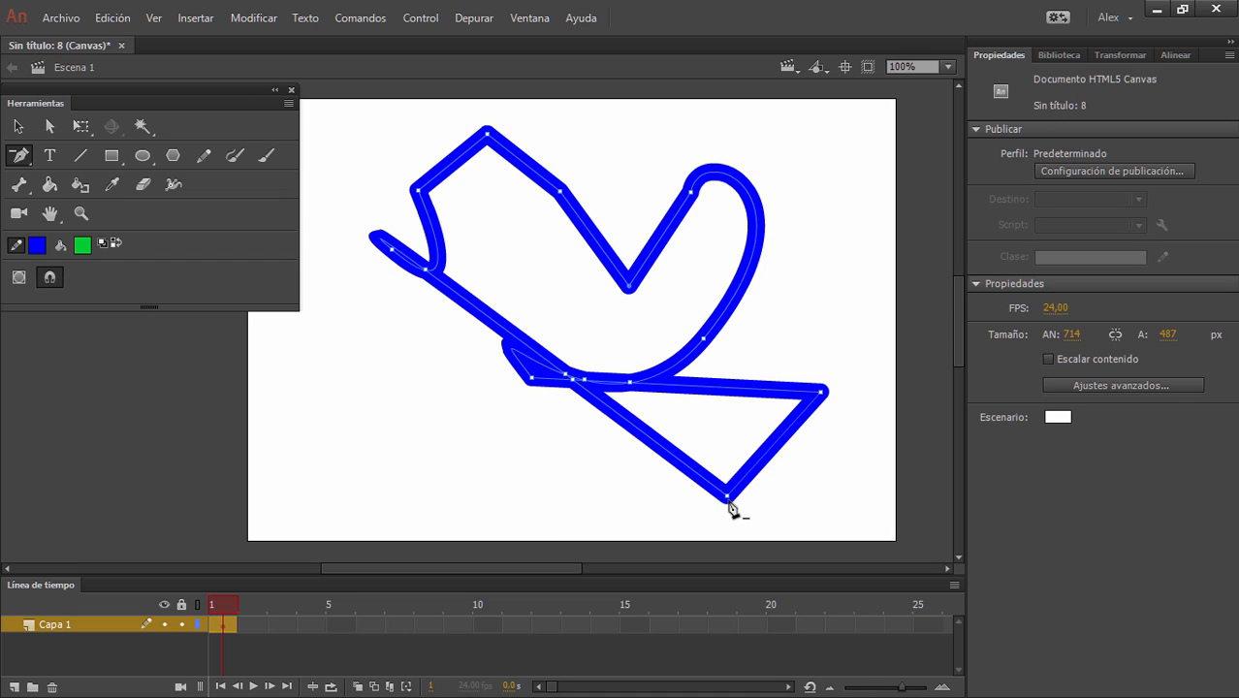
left_click(727, 497)
- Show the path's anchors with the Subselection tool and pull the handle of the right curve's upper anchor outward to the right
left_click(19, 155)
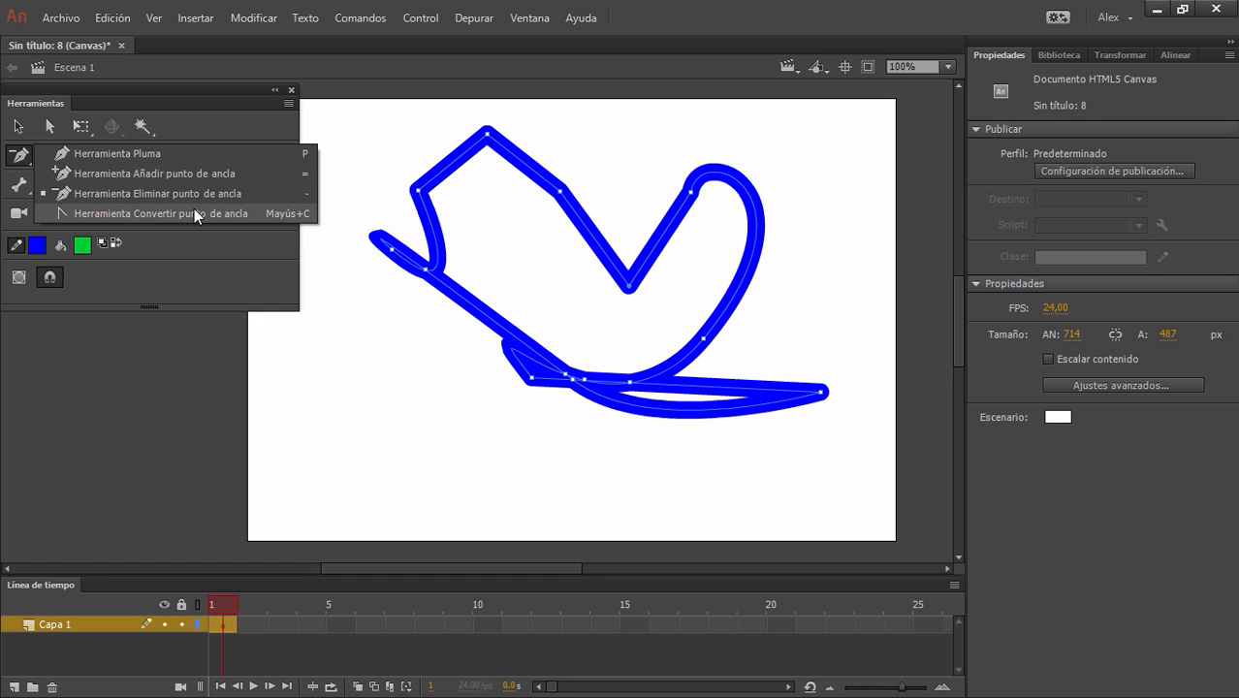
left_click(18, 127)
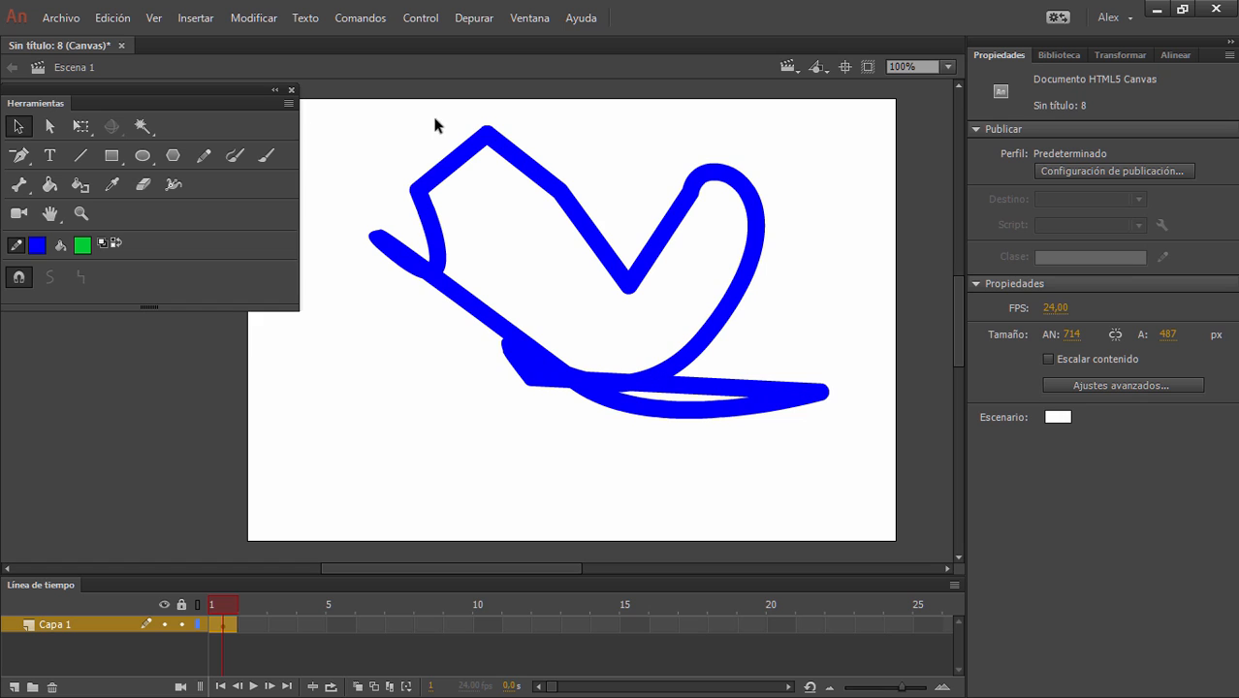
left_click(51, 127)
left_click_drag(378, 118, 724, 421)
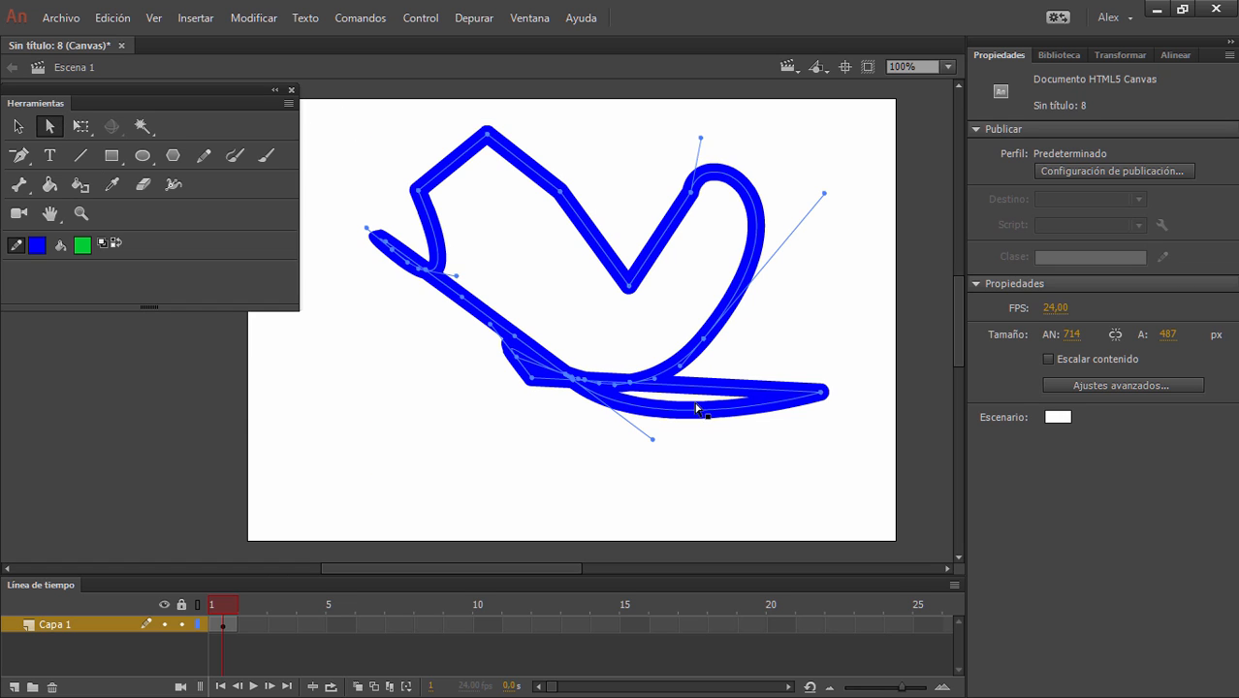
left_click(490, 142)
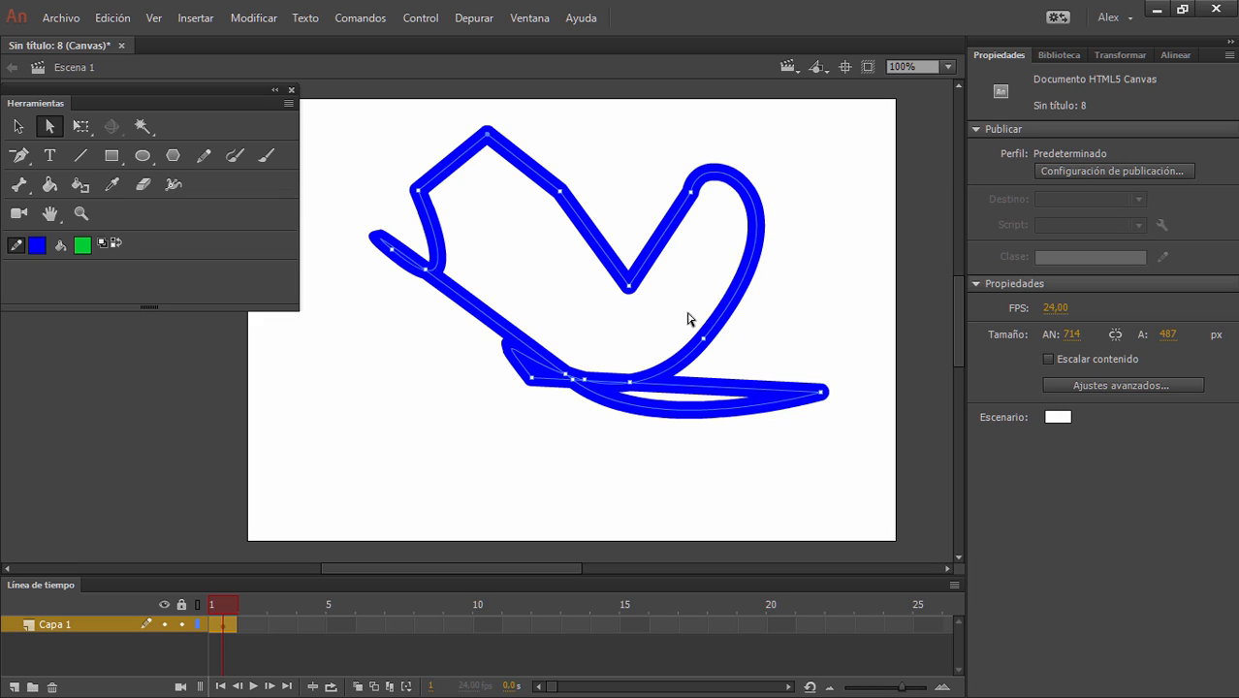
left_click(692, 192)
left_click_drag(699, 142, 774, 133)
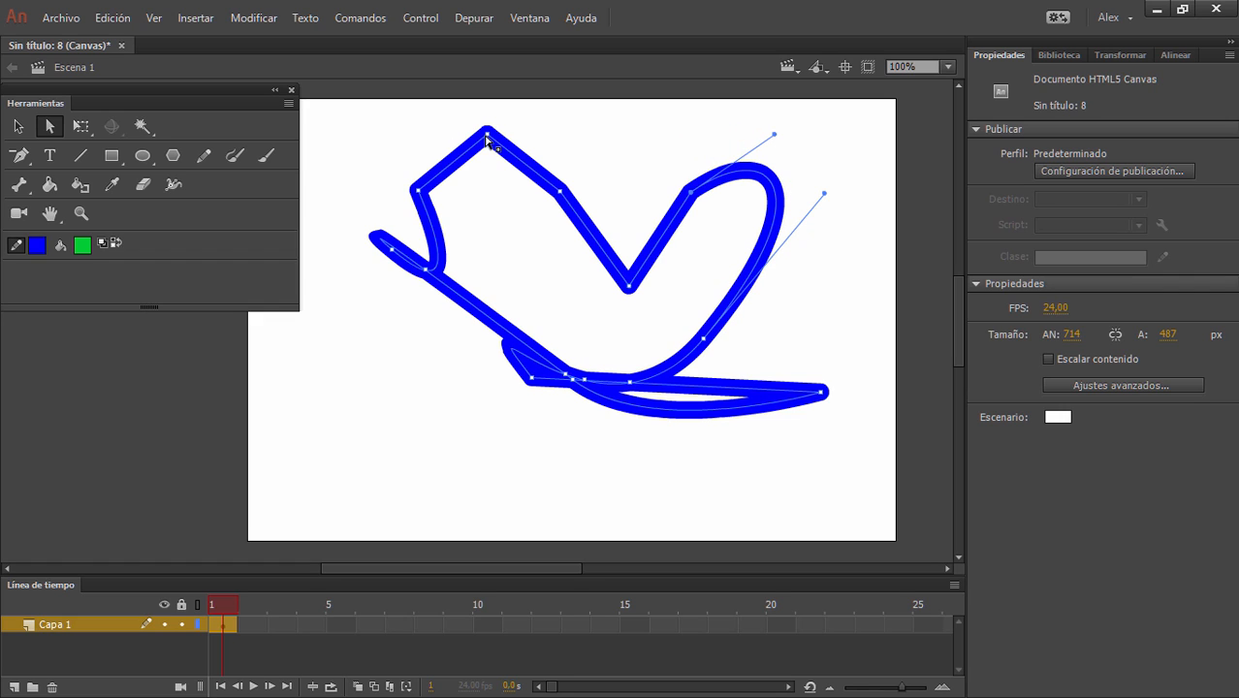
- Convert the shape's upper peak anchor to a curve with the Convert Anchor Point tool and bend its right-hand handle down independently
left_click(490, 143)
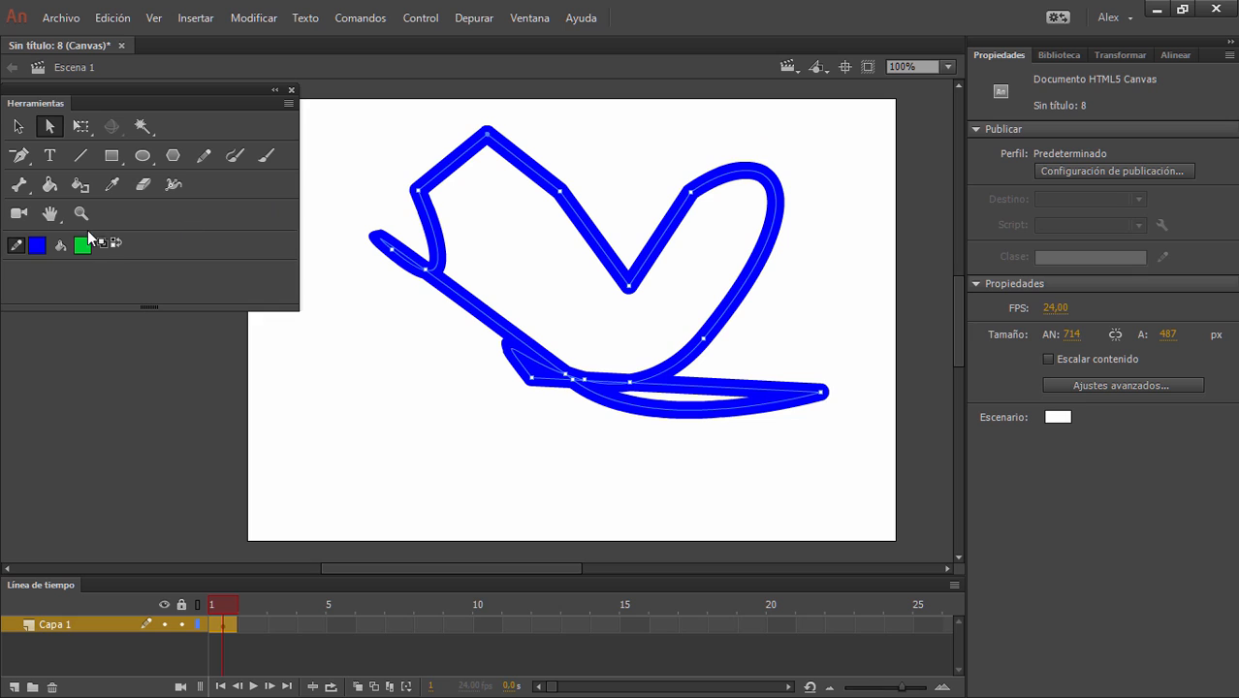
left_click(22, 160)
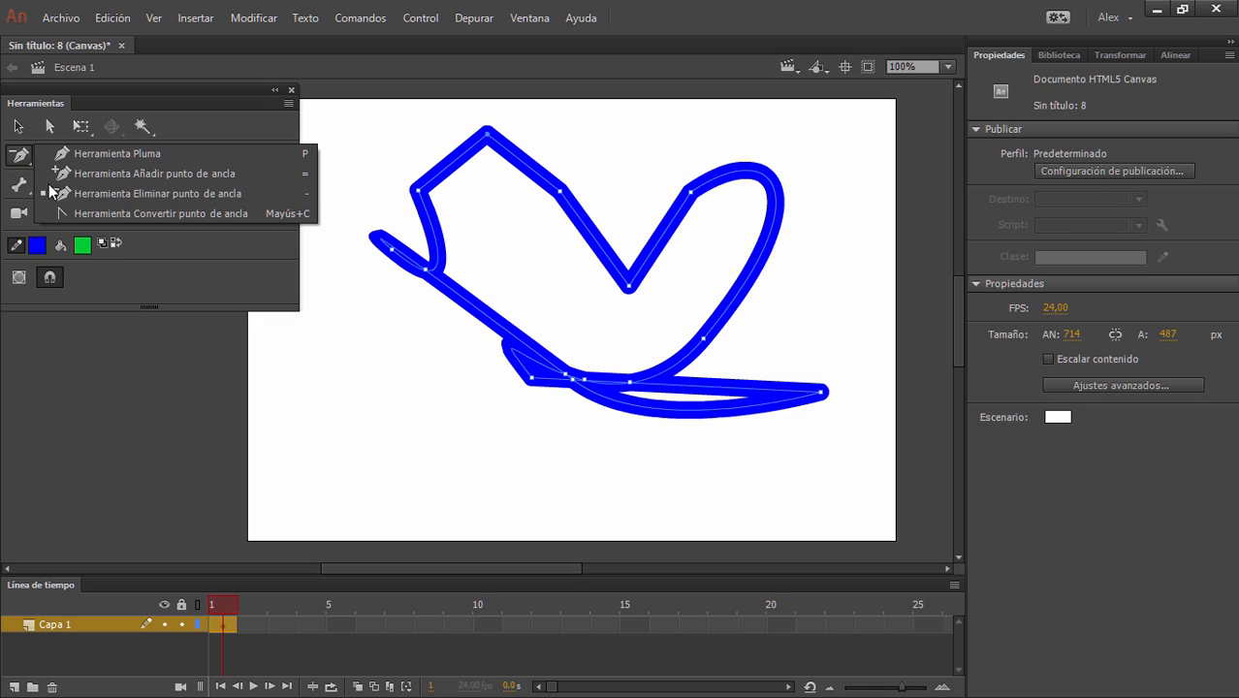
left_click(114, 215)
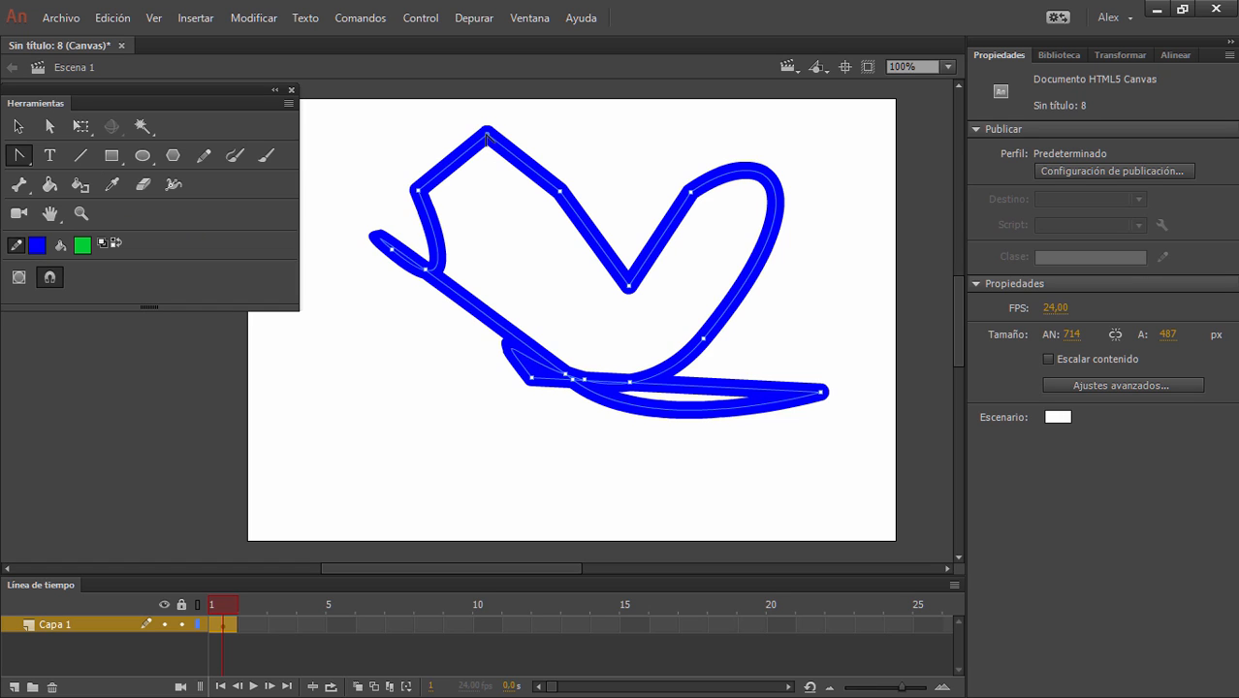
left_click_drag(488, 134, 372, 140)
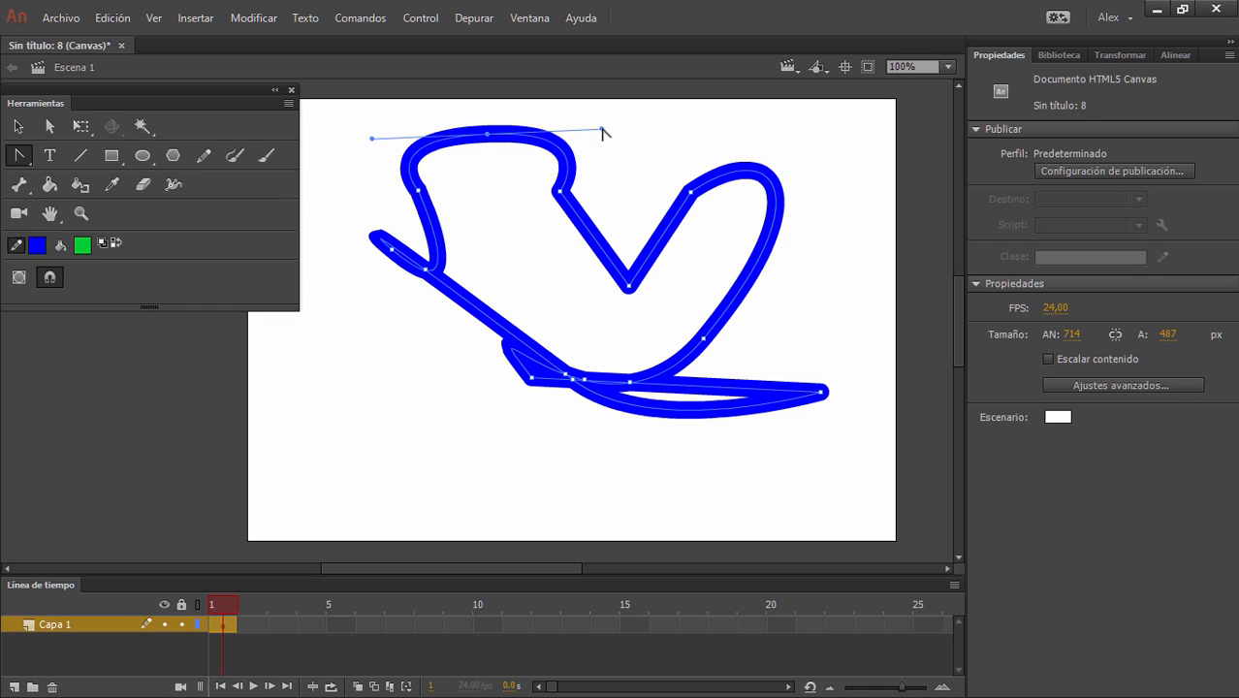
left_click_drag(602, 132, 524, 270)
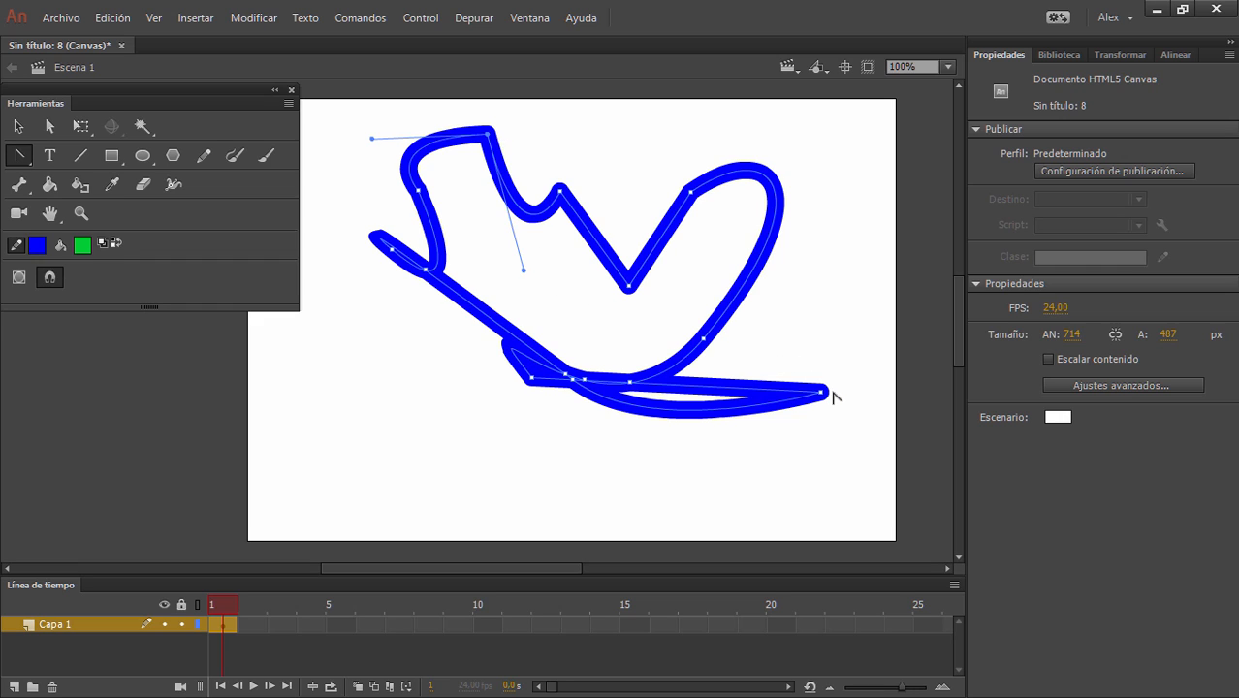
- Convert both end anchors of the right curve to corners and pull new handles from each with the Convert Anchor Point tool
left_click(704, 339)
mouse_move(705, 339)
left_mouse_down()
mouse_move(818, 263)
mouse_move(802, 250)
left_mouse_up()
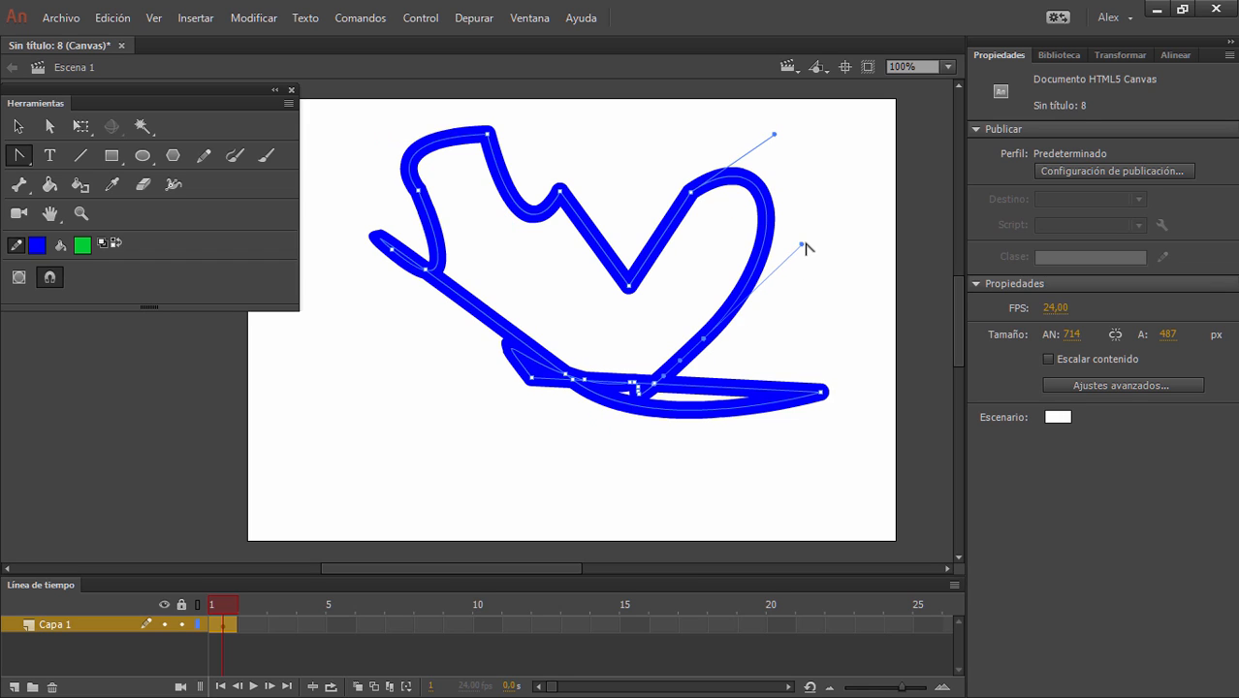
left_click(690, 193)
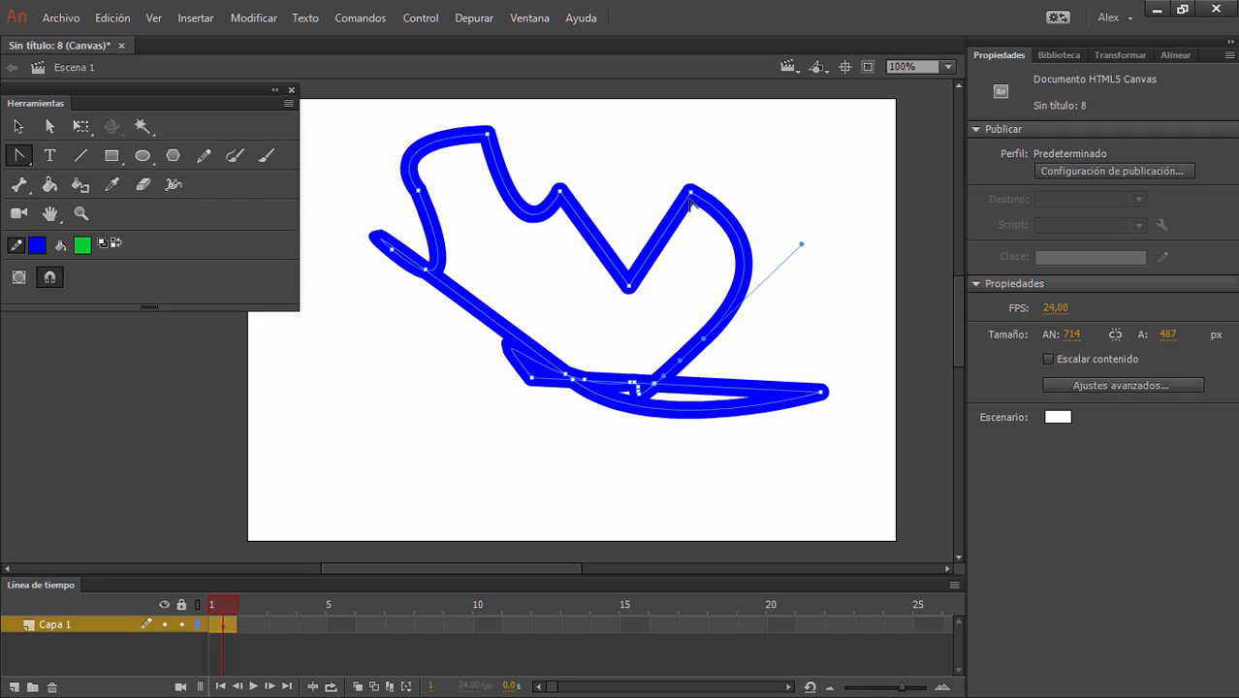
left_click_drag(688, 198, 619, 221)
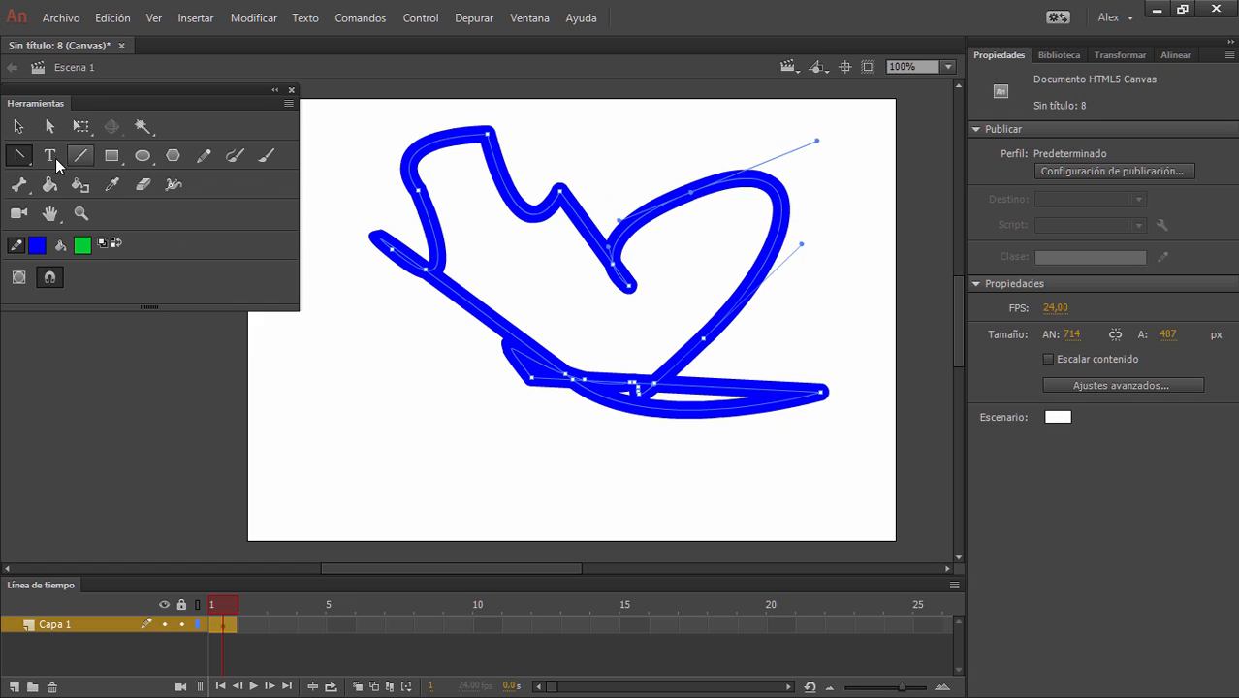
- Select the entire shape and delete it to clear the stage
left_click(18, 126)
mouse_move(334, 116)
left_mouse_down()
mouse_move(514, 307)
mouse_move(843, 466)
left_mouse_up()
key("Delete")
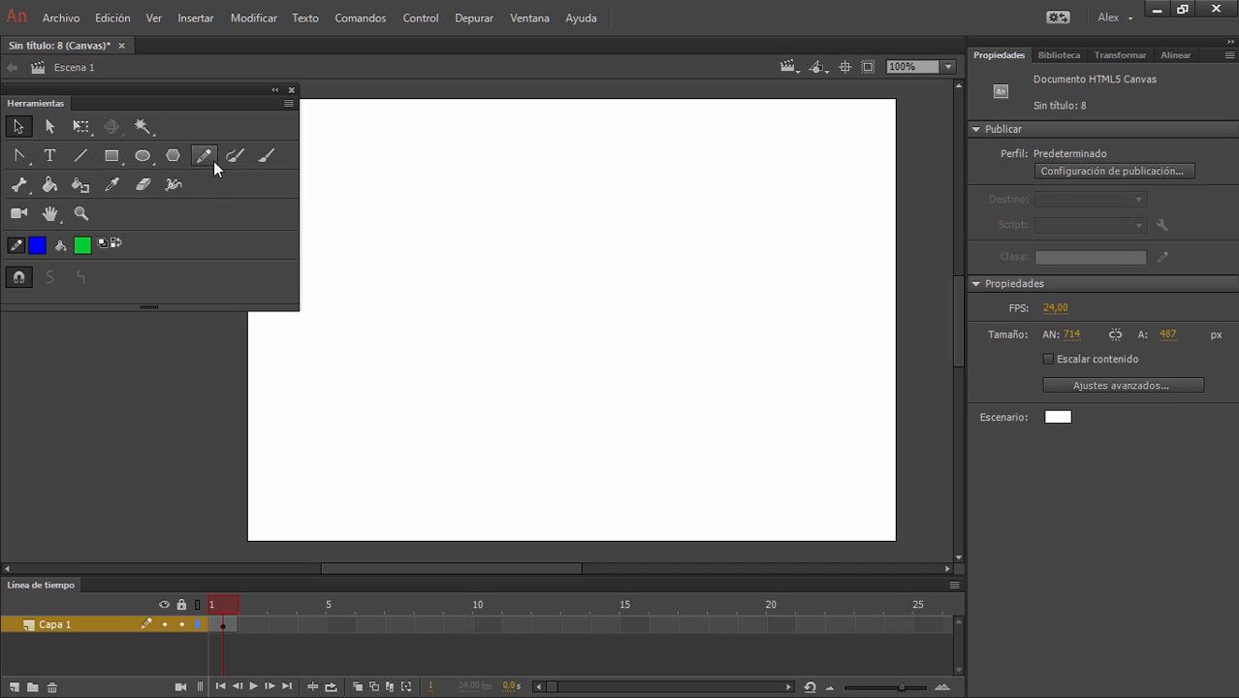
- Draw a thick blue diagonal line spanning about 244 by 256 px and set the default stroke colour to green
left_click(82, 156)
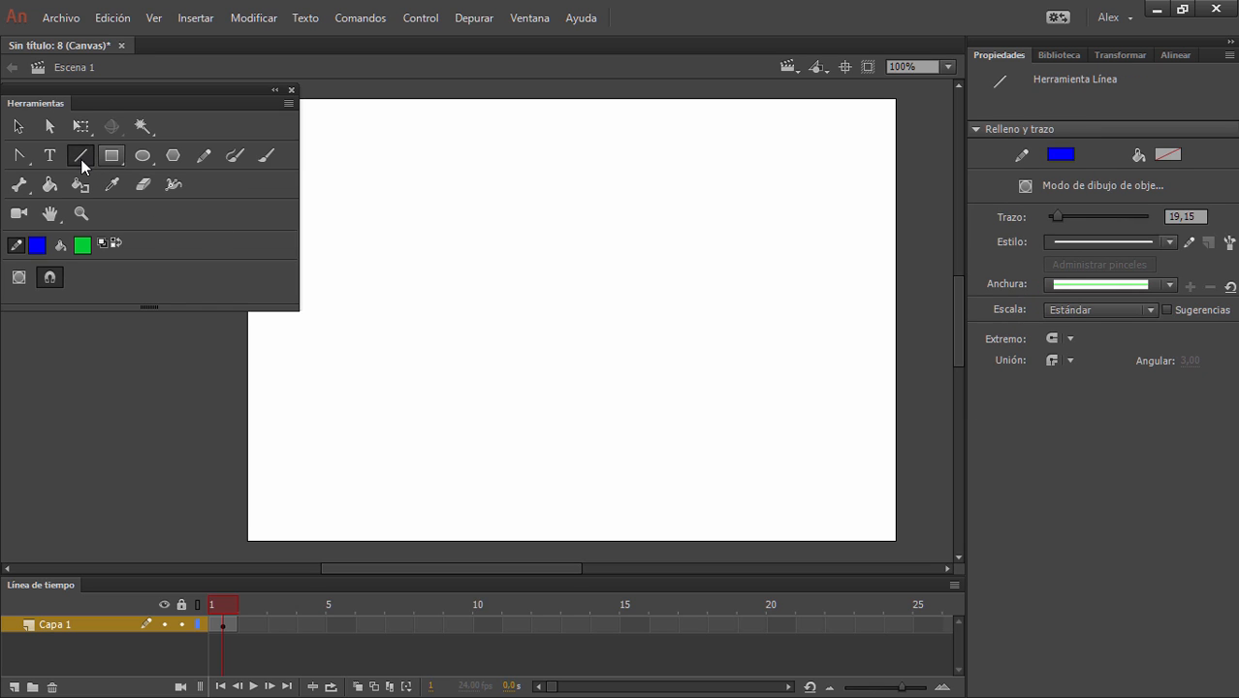
left_click_drag(547, 156, 327, 390)
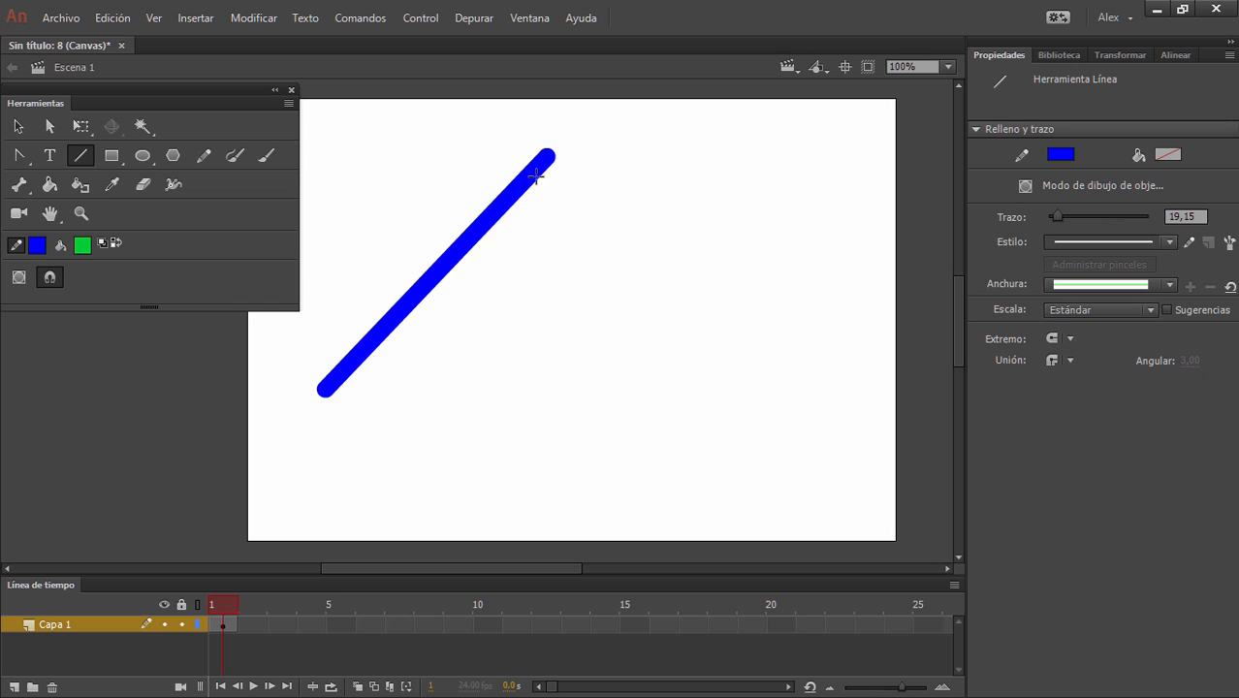
left_click(1059, 154)
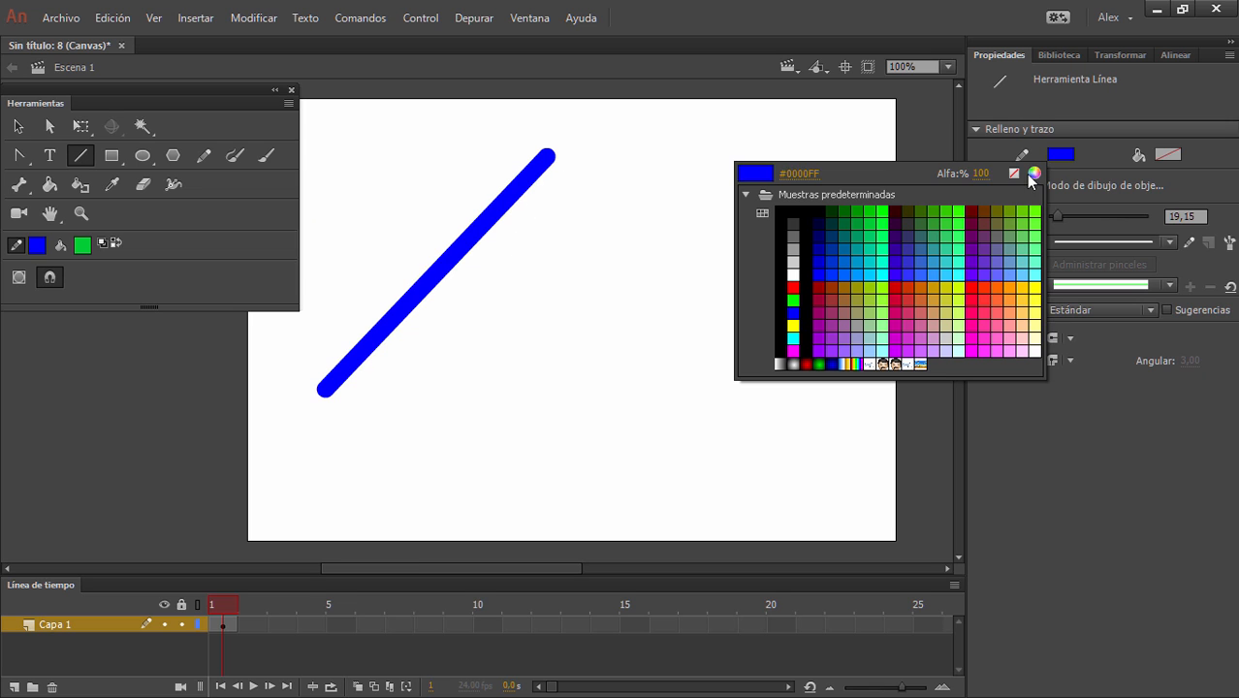
left_click(870, 222)
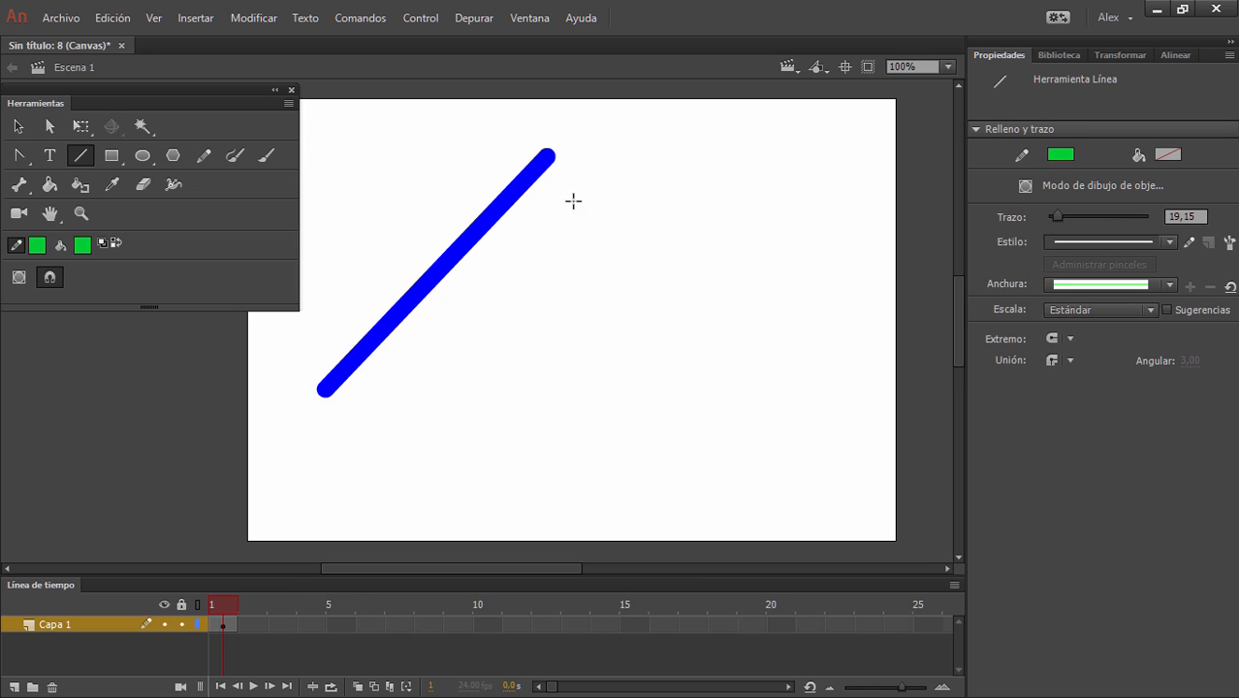
- Select the existing diagonal line and change its stroke colour to green
left_click(18, 126)
left_click_drag(683, 407, 320, 190)
left_click(585, 450)
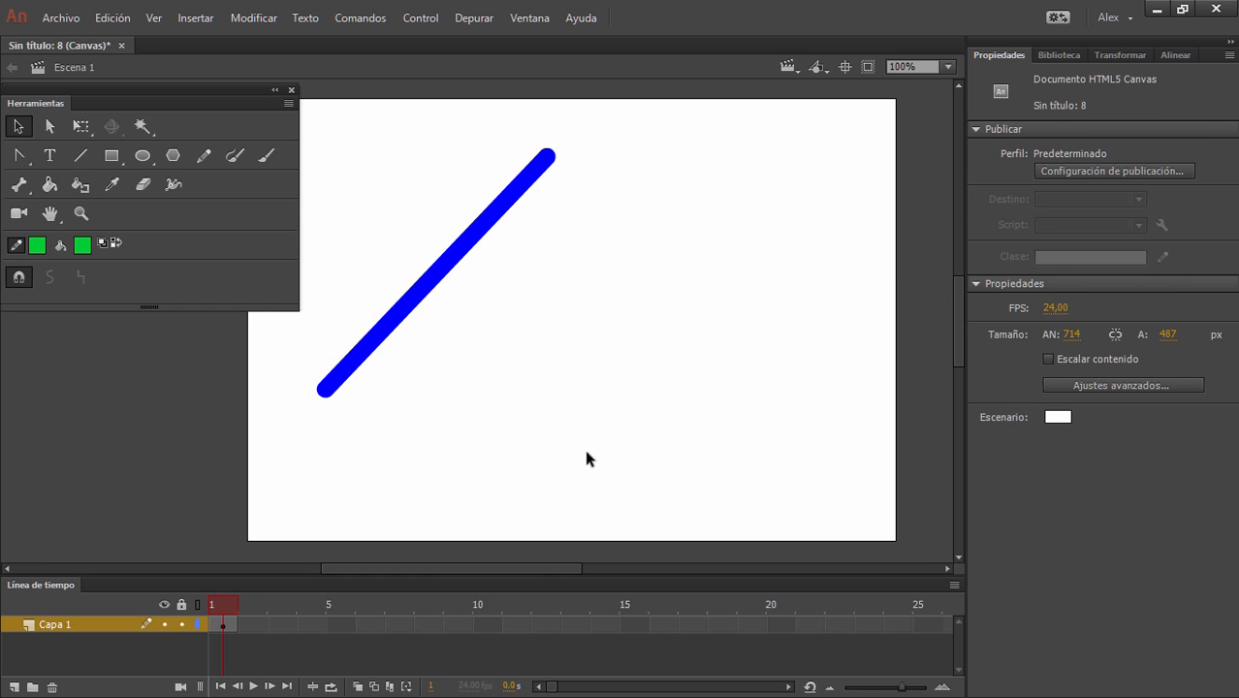
left_click(416, 306)
left_click(1060, 232)
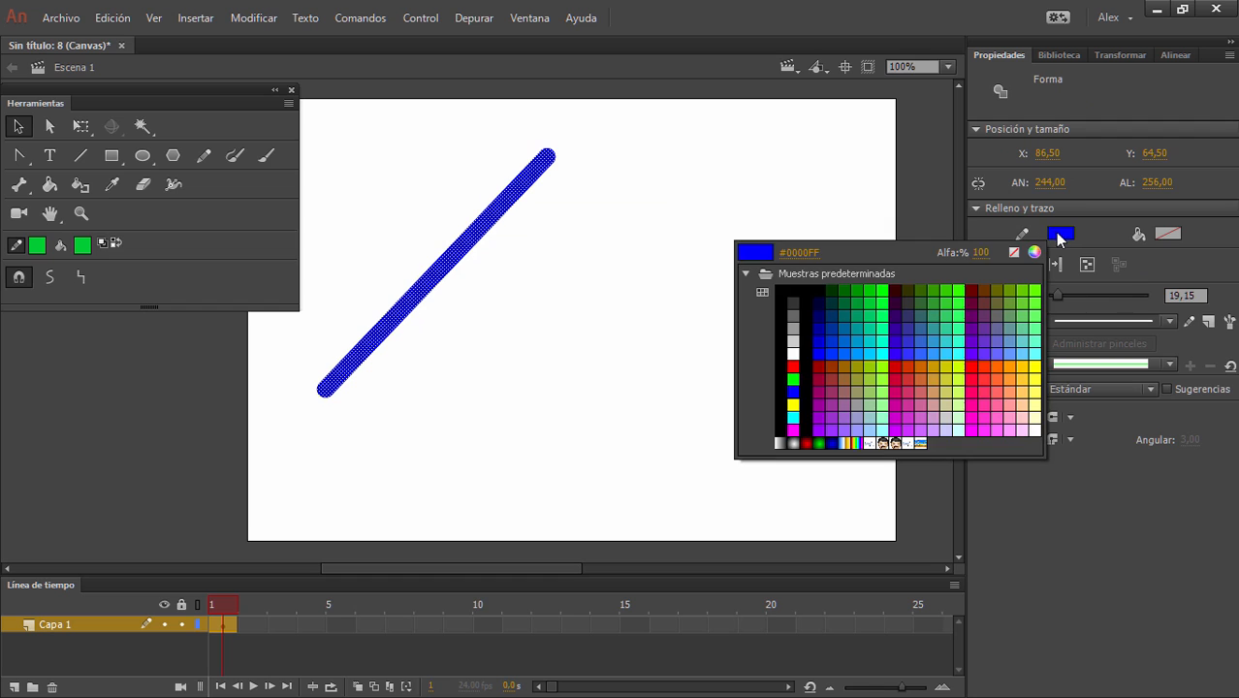
left_click(812, 298)
left_click(498, 284)
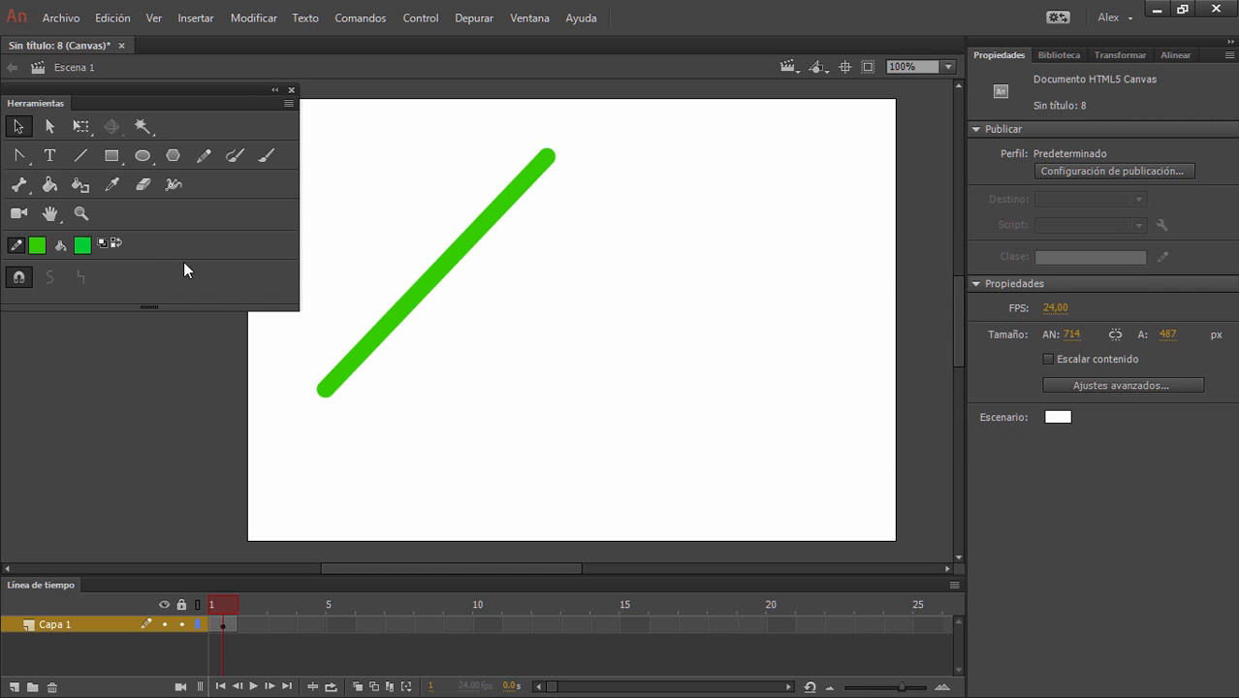
- Draw a green square about 269 px wide beside the line with the Rectangle tool and recolour its fill blue
left_click(111, 155)
left_click_drag(601, 215, 846, 459)
left_click(17, 126)
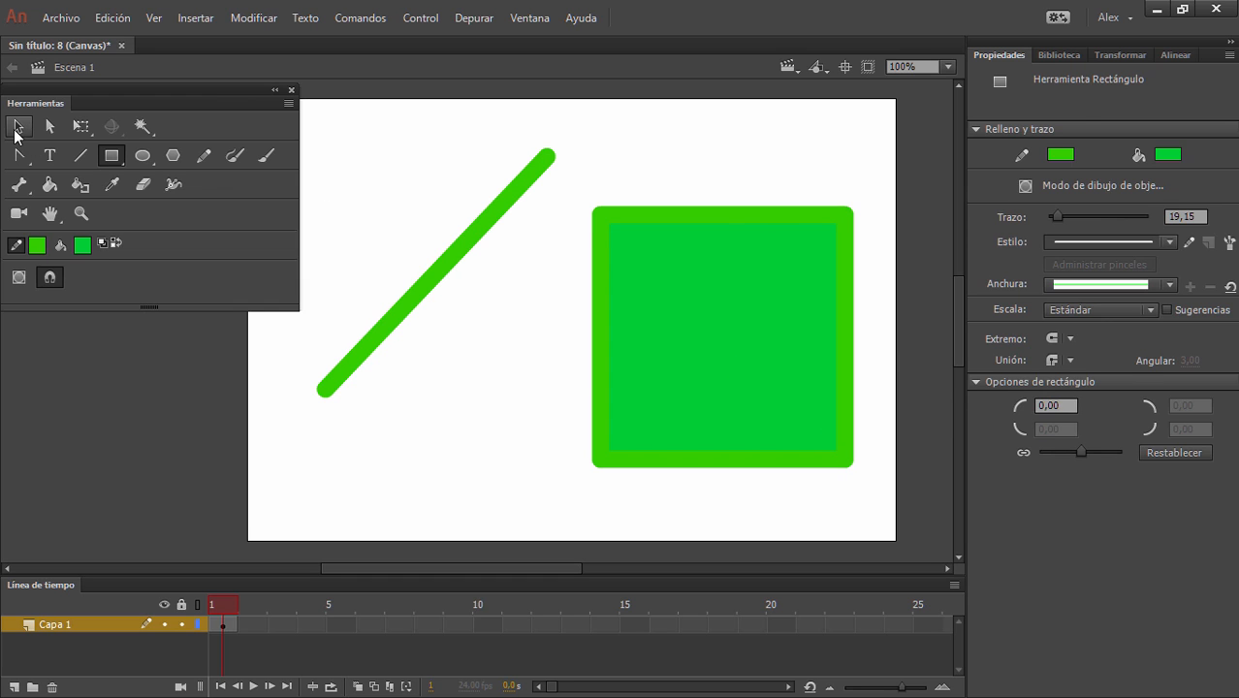
left_click(748, 329)
left_click(1167, 234)
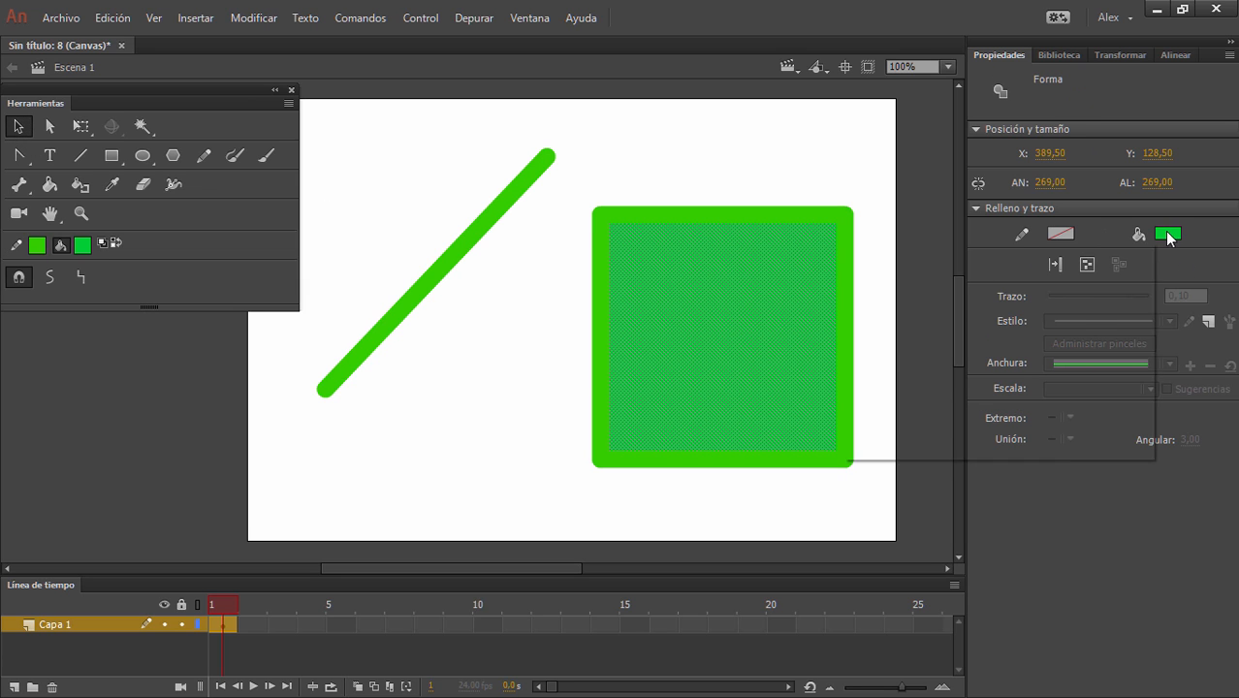
left_click(1026, 340)
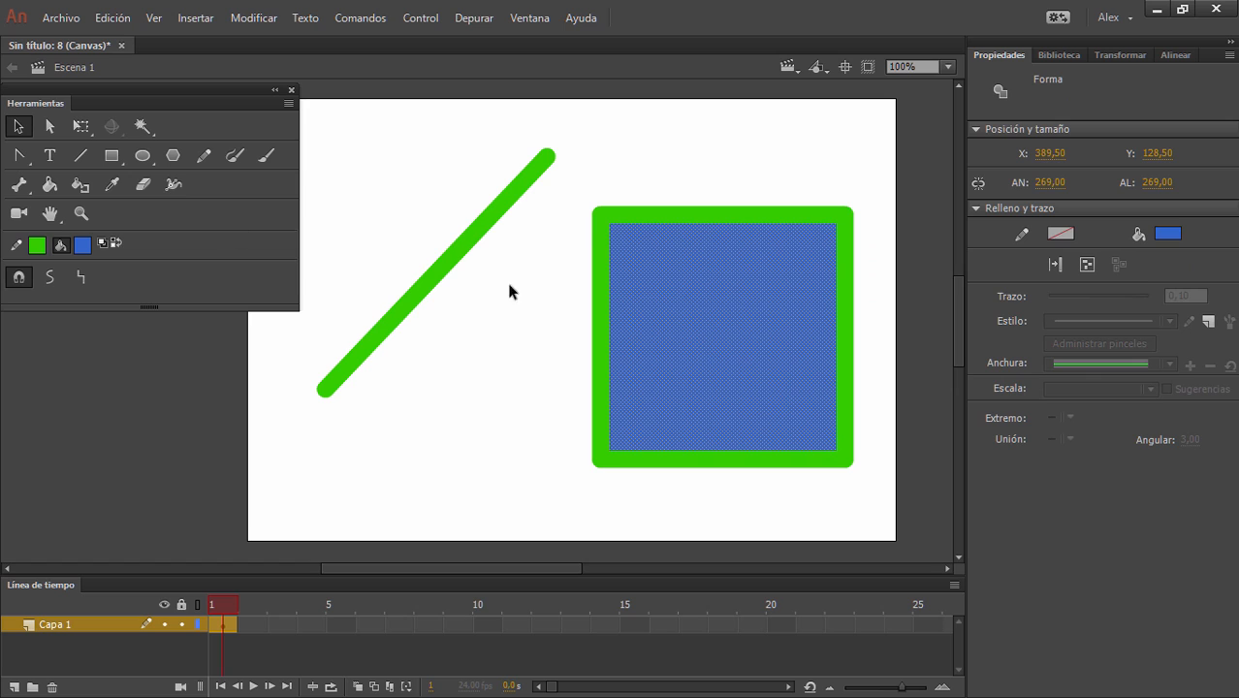
- Select the square's fill with its outline, the fill alone and the upper edge alone, and delete the whole square
double_click(719, 264)
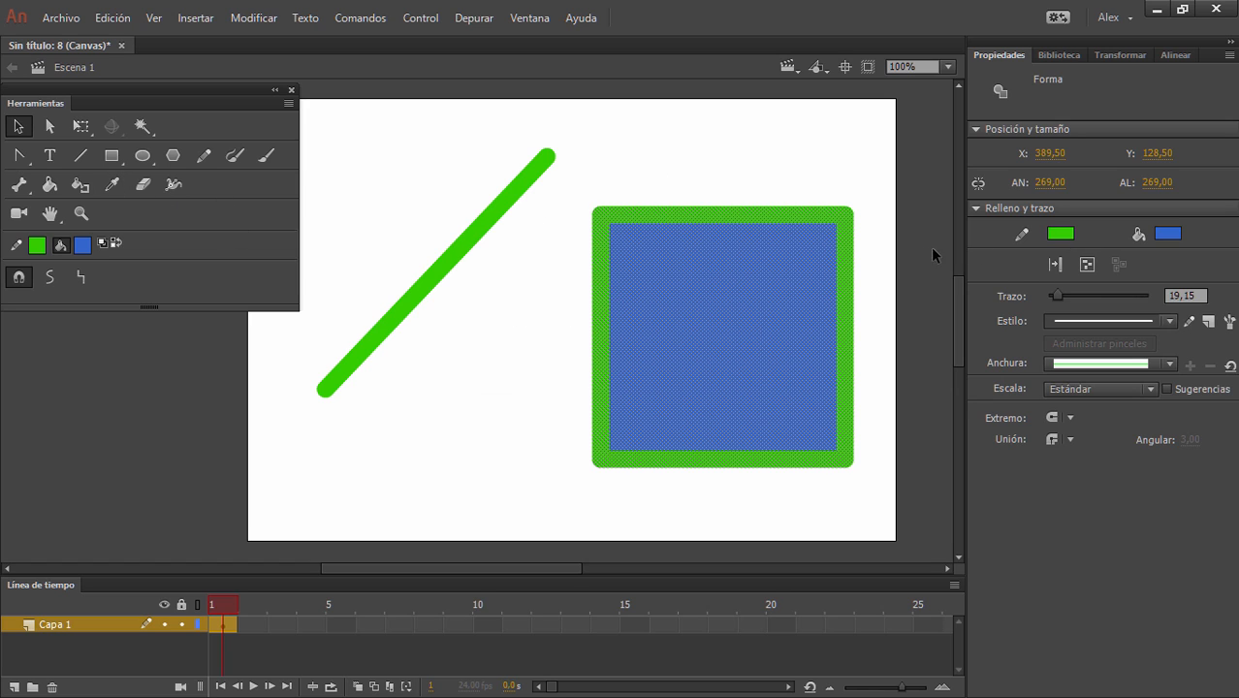
left_click(884, 260)
left_click(744, 257)
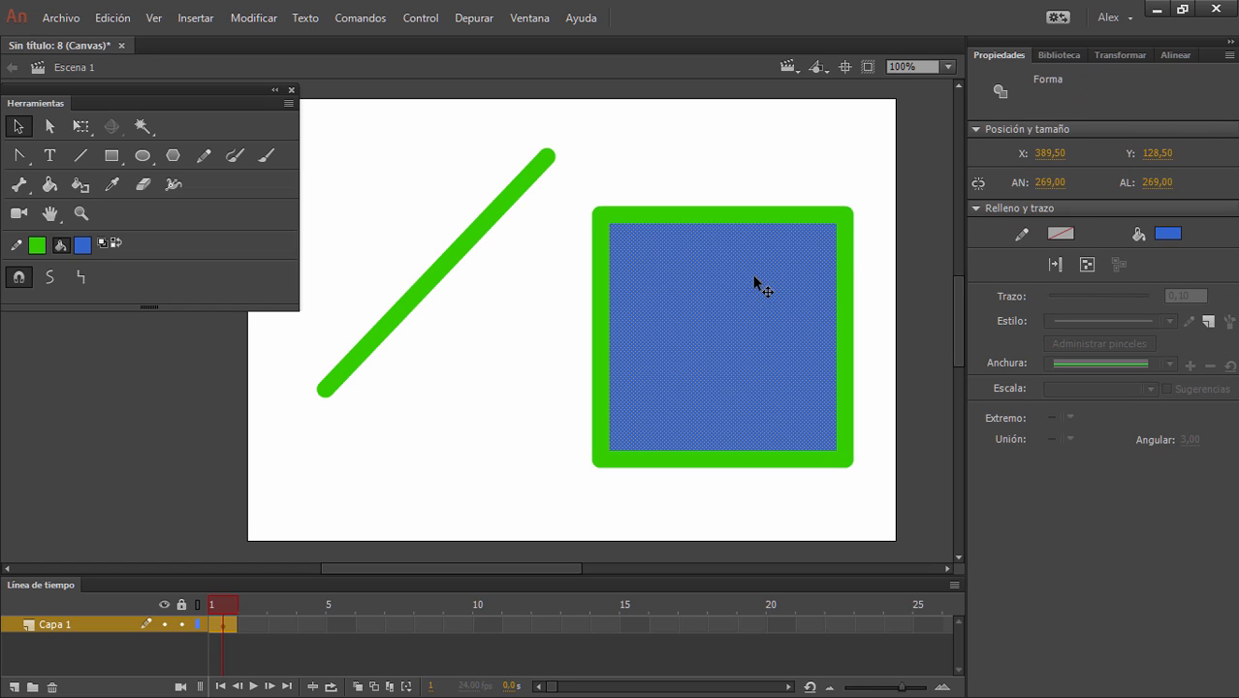
left_click(666, 215)
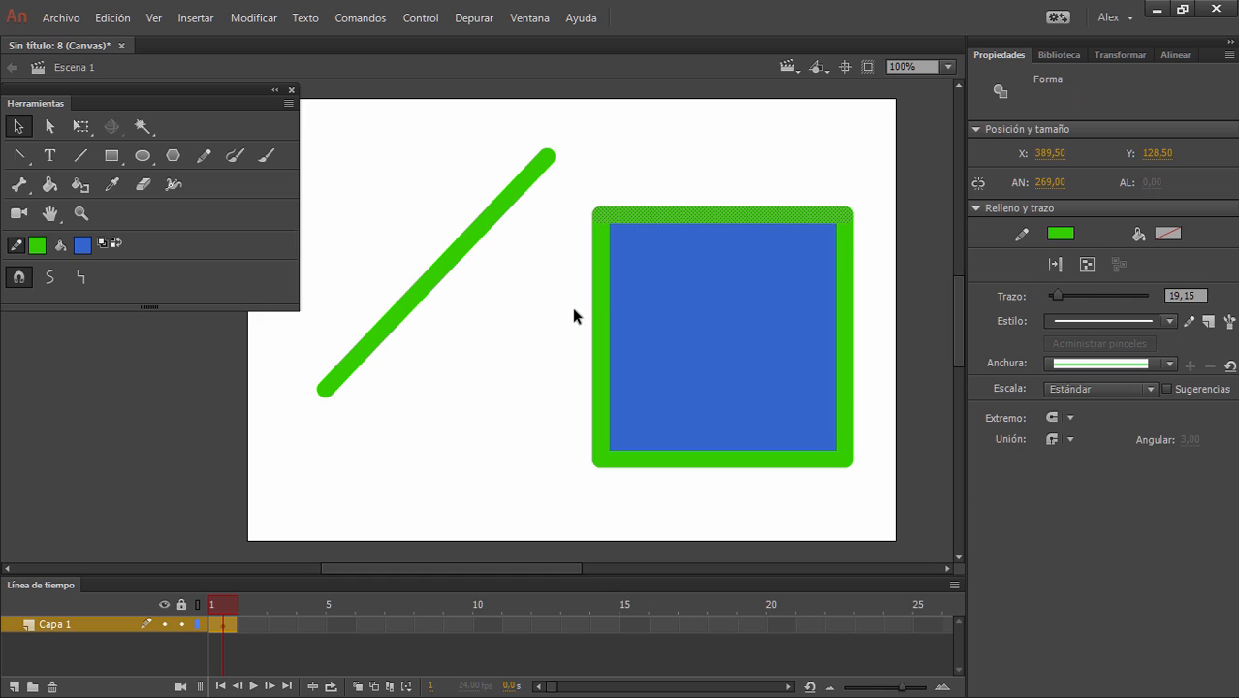
mouse_move(589, 202)
left_mouse_down()
mouse_move(798, 476)
mouse_move(858, 499)
left_mouse_up()
key("Delete")
- Bend the diagonal line into an arc bulging up and to the left, and undo the bend
left_click_drag(509, 208, 456, 153)
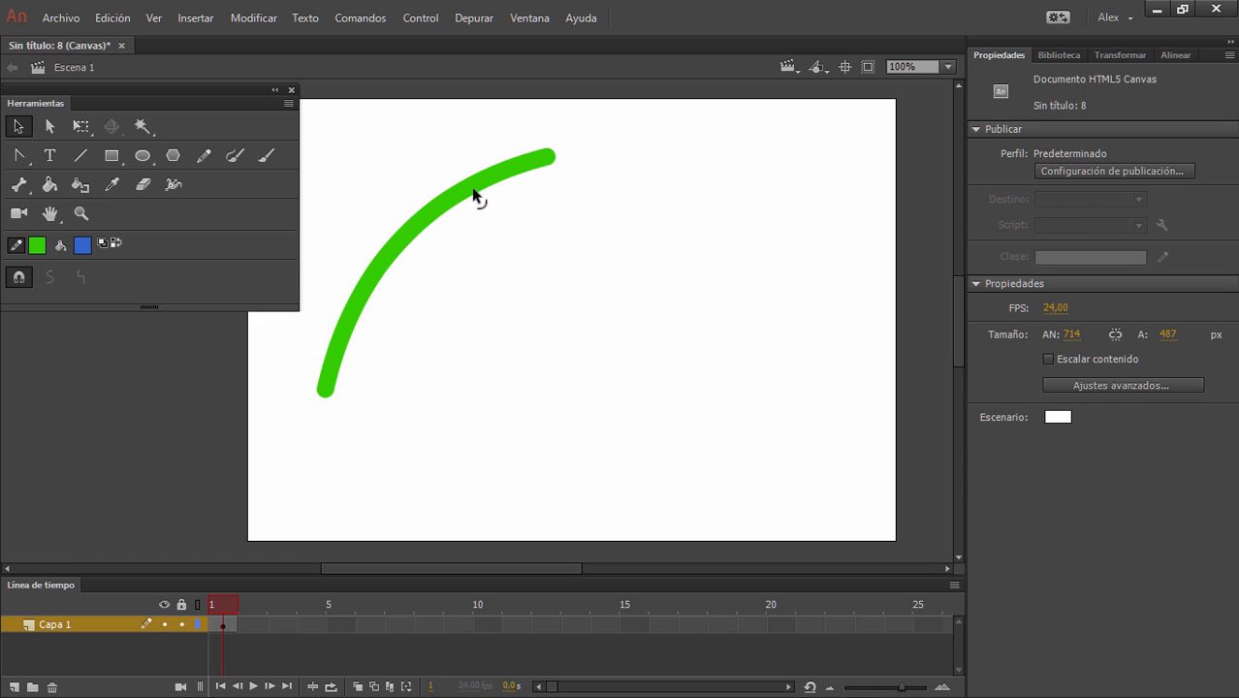
key("ctrl+z")
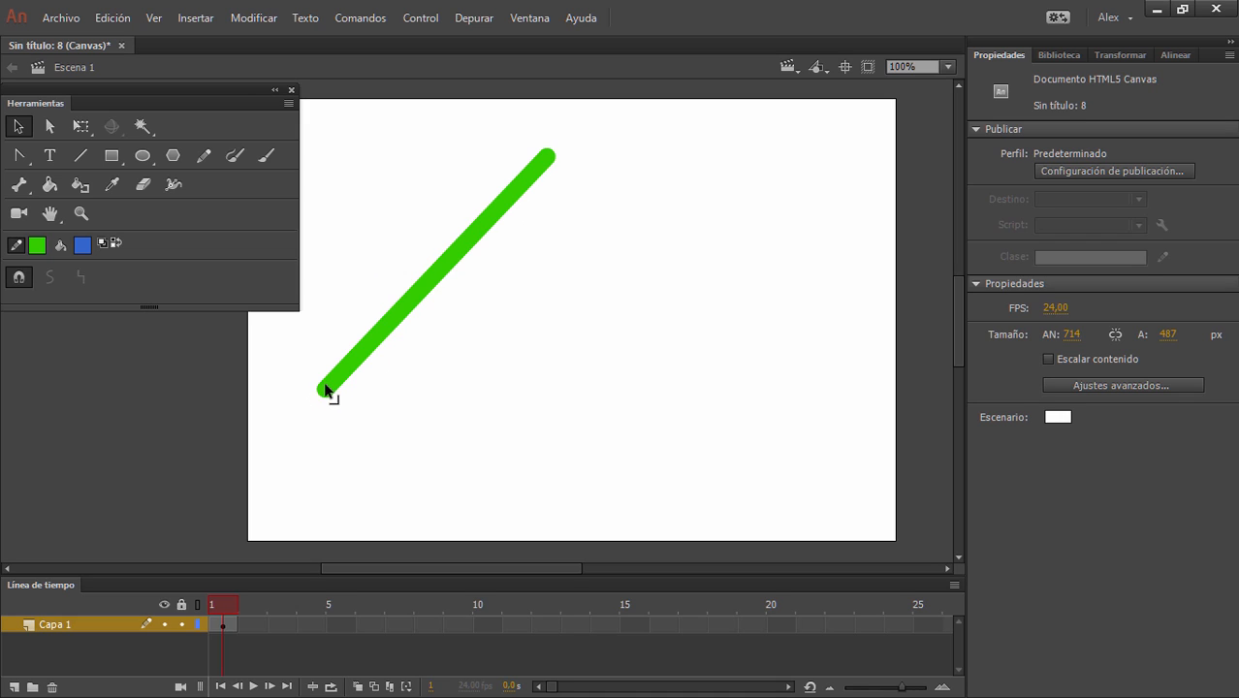
left_click(142, 155)
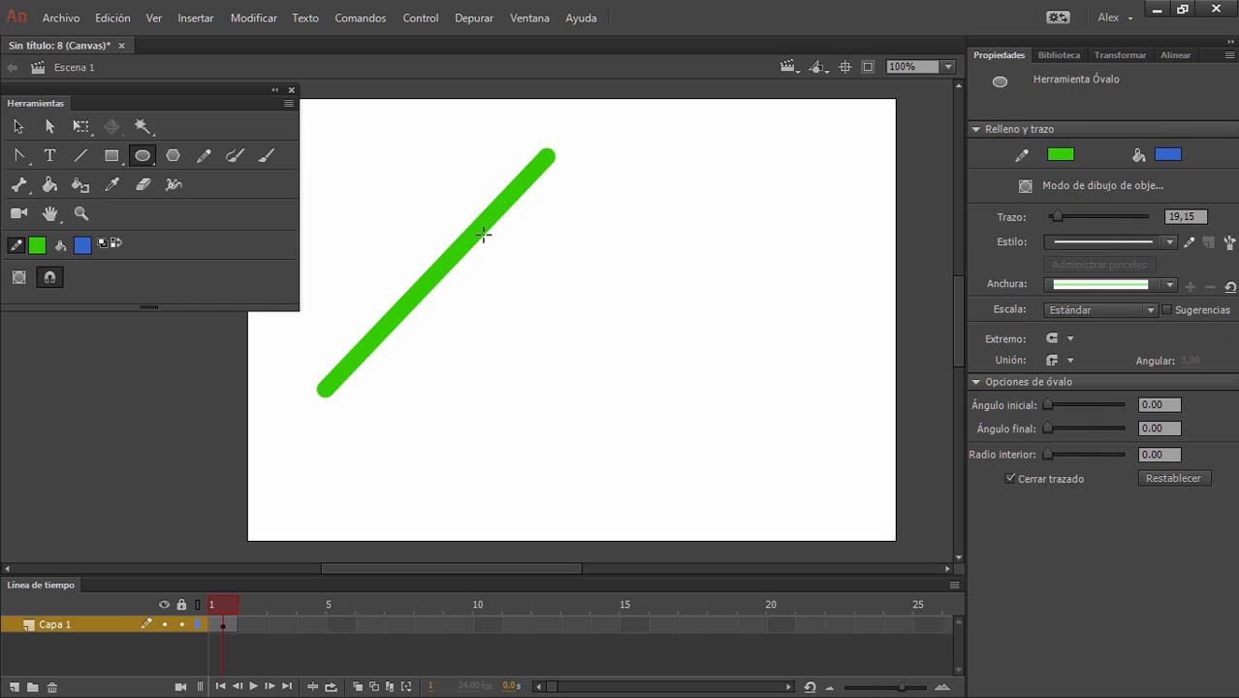
left_click(113, 155)
mouse_move(541, 255)
left_mouse_down()
mouse_move(727, 307)
mouse_move(860, 291)
mouse_move(851, 301)
left_mouse_up()
key("ctrl+z")
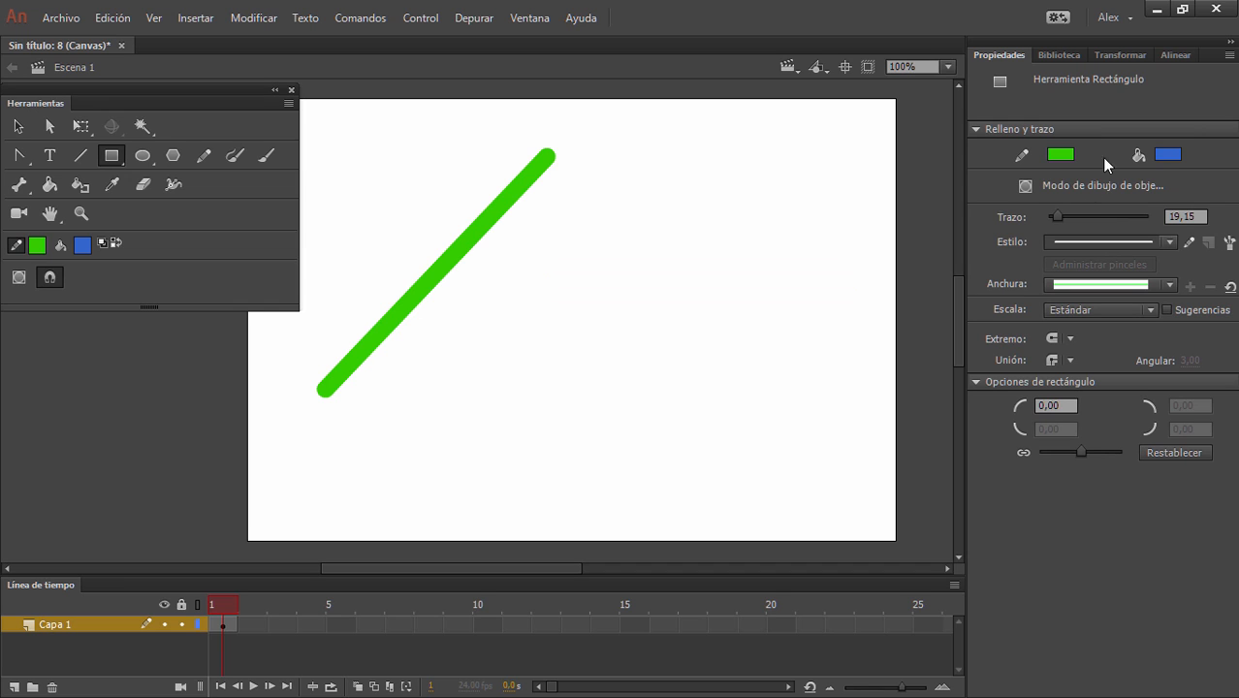
- Draw a thin horizontal rectangle about 374 by 25 px with a bright green fill and no stroke
left_click(1168, 152)
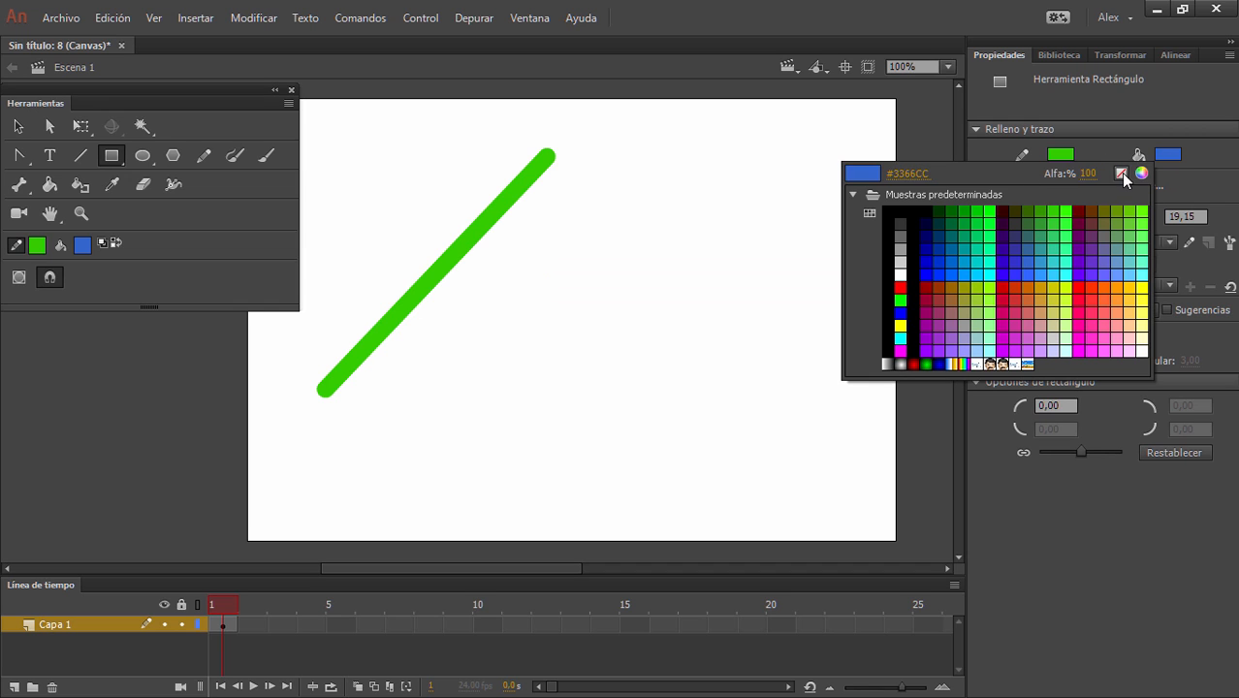
left_click(1121, 173)
left_click(1165, 157)
left_click(1145, 208)
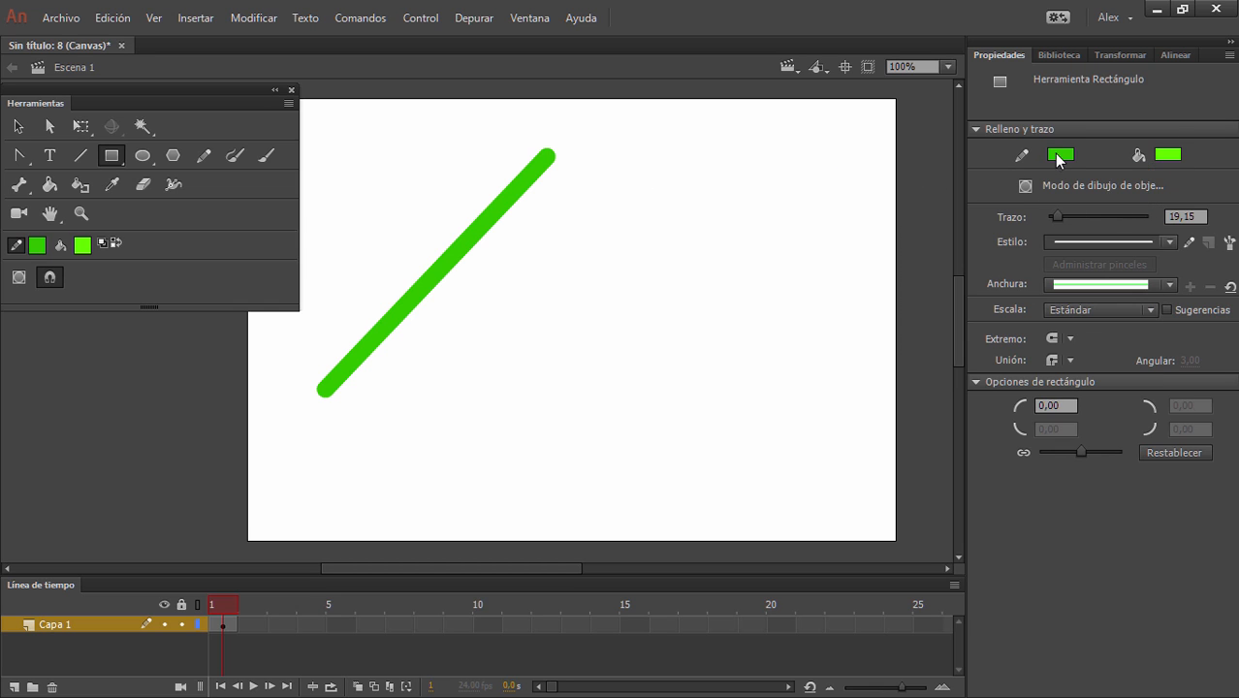
left_click(1058, 155)
left_click(1008, 173)
left_click_drag(525, 307, 865, 329)
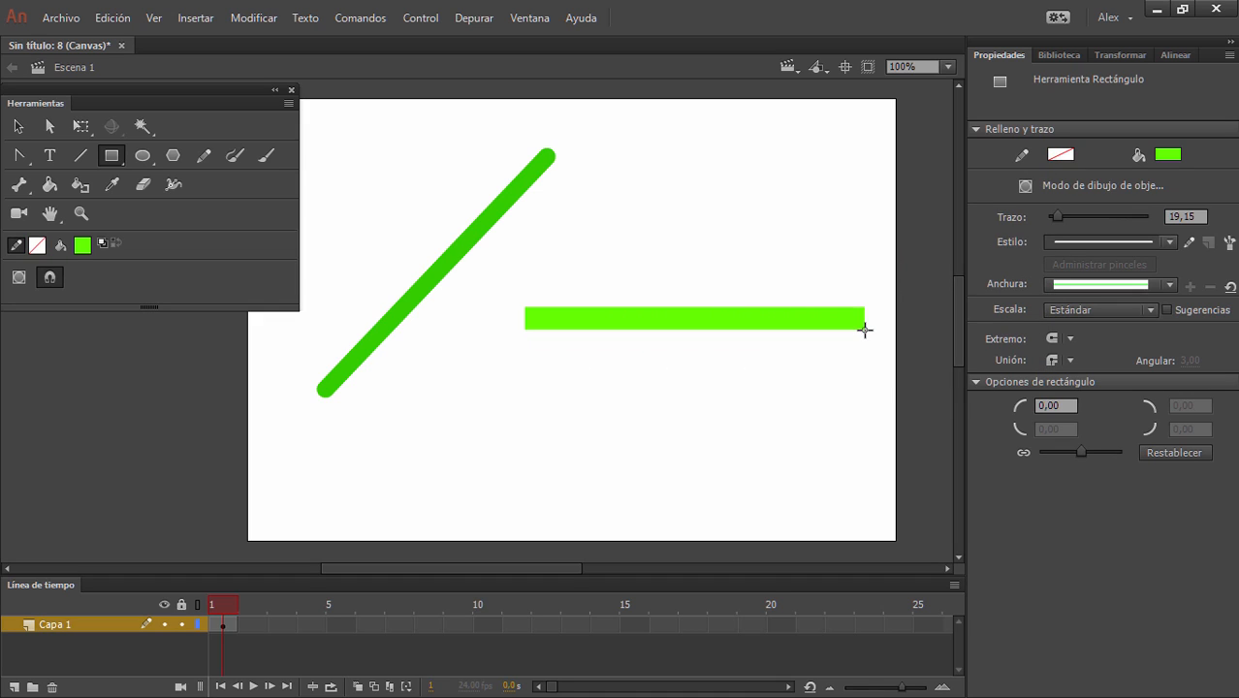
- Move the rectangle lower beside the line's bottom end and rotate it about 45° counterclockwise with Free Transform
left_click(19, 127)
left_click(804, 318)
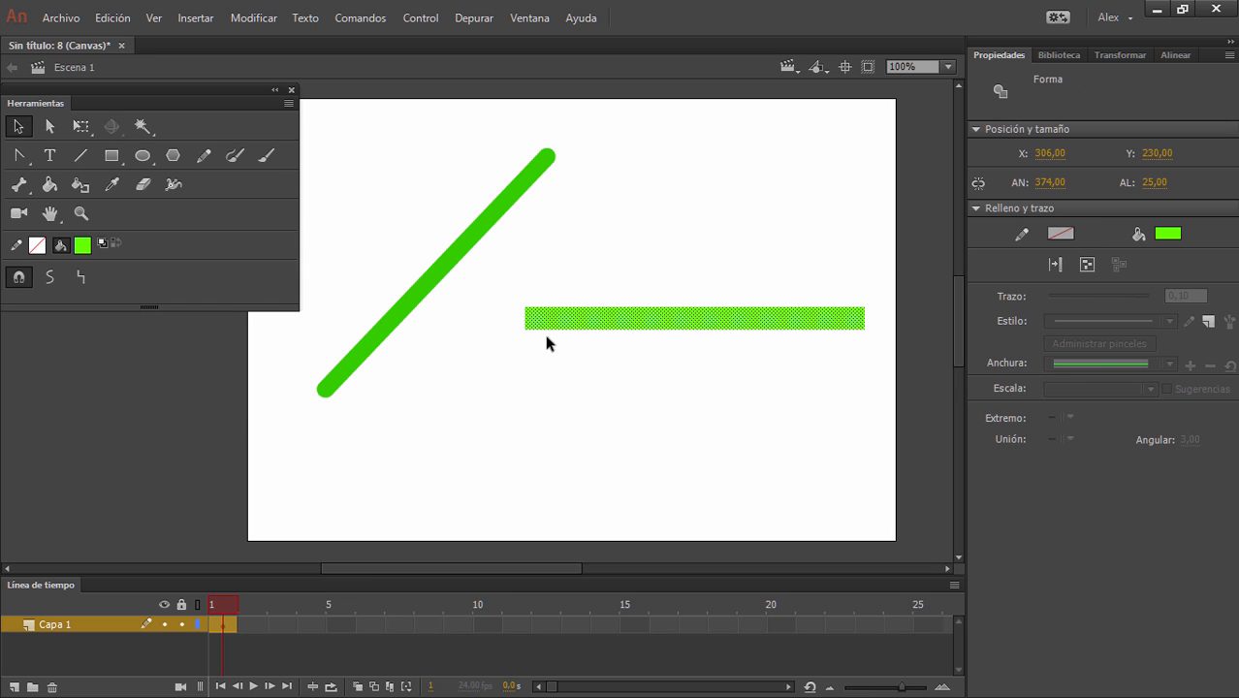
left_click_drag(558, 323, 444, 400)
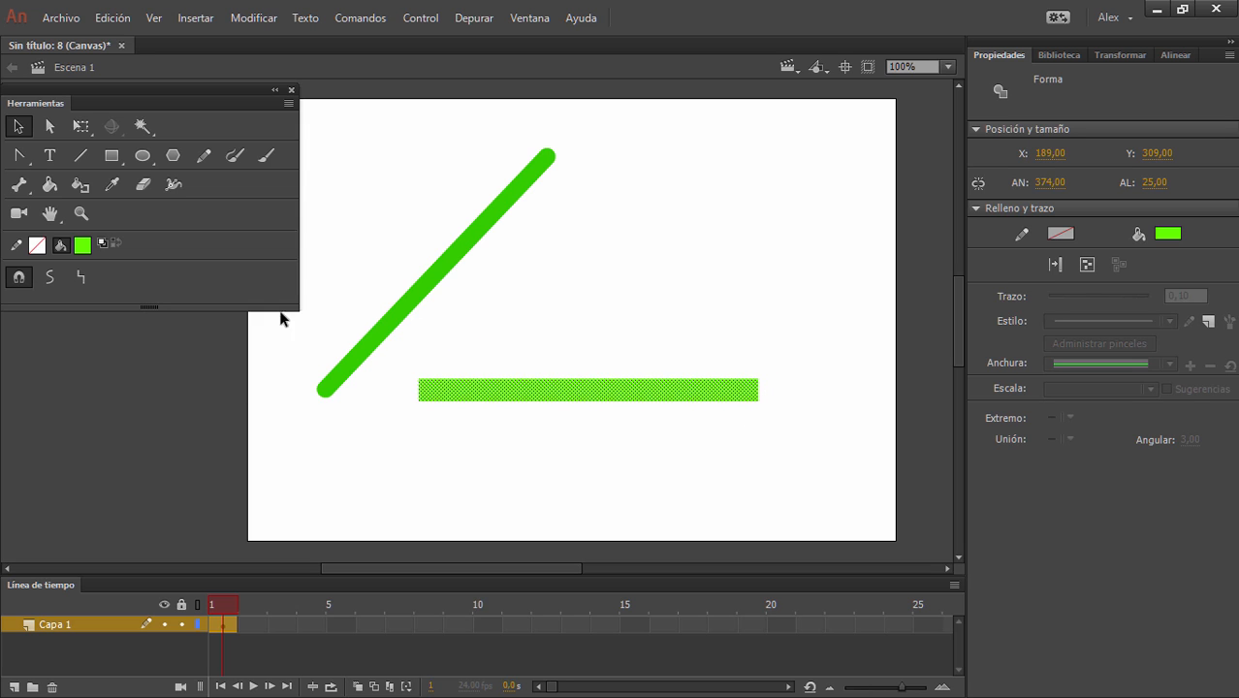
left_click(80, 126)
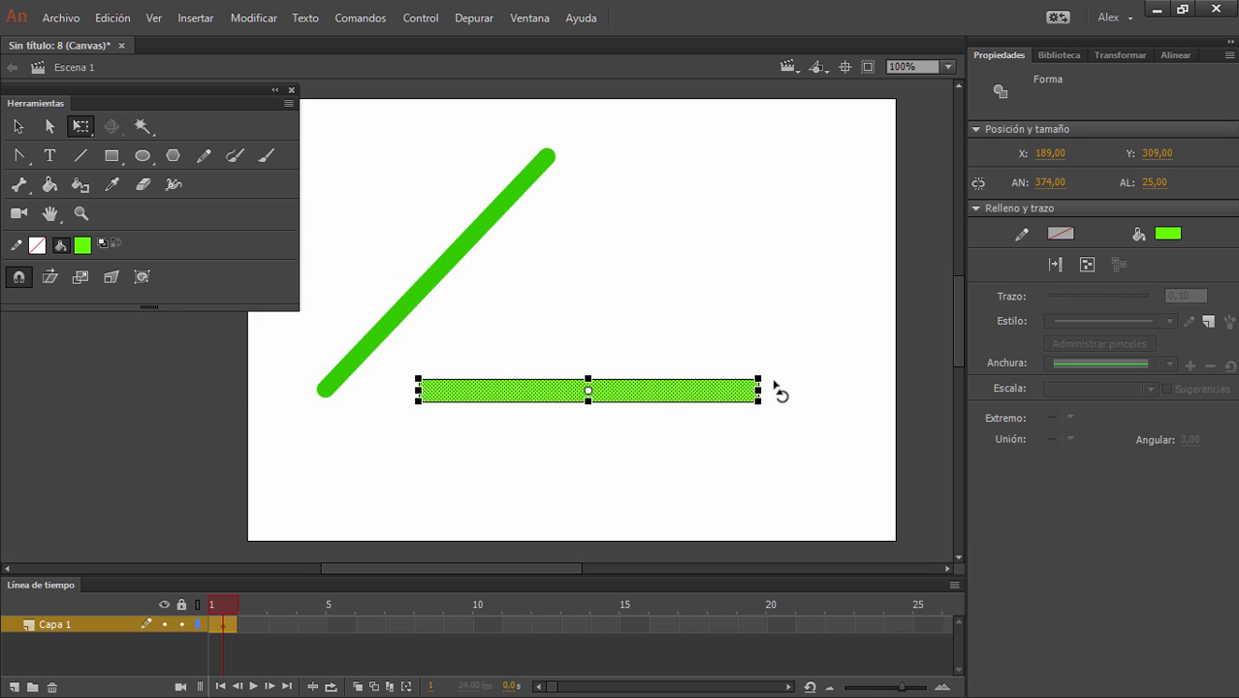
left_click_drag(775, 378, 706, 261)
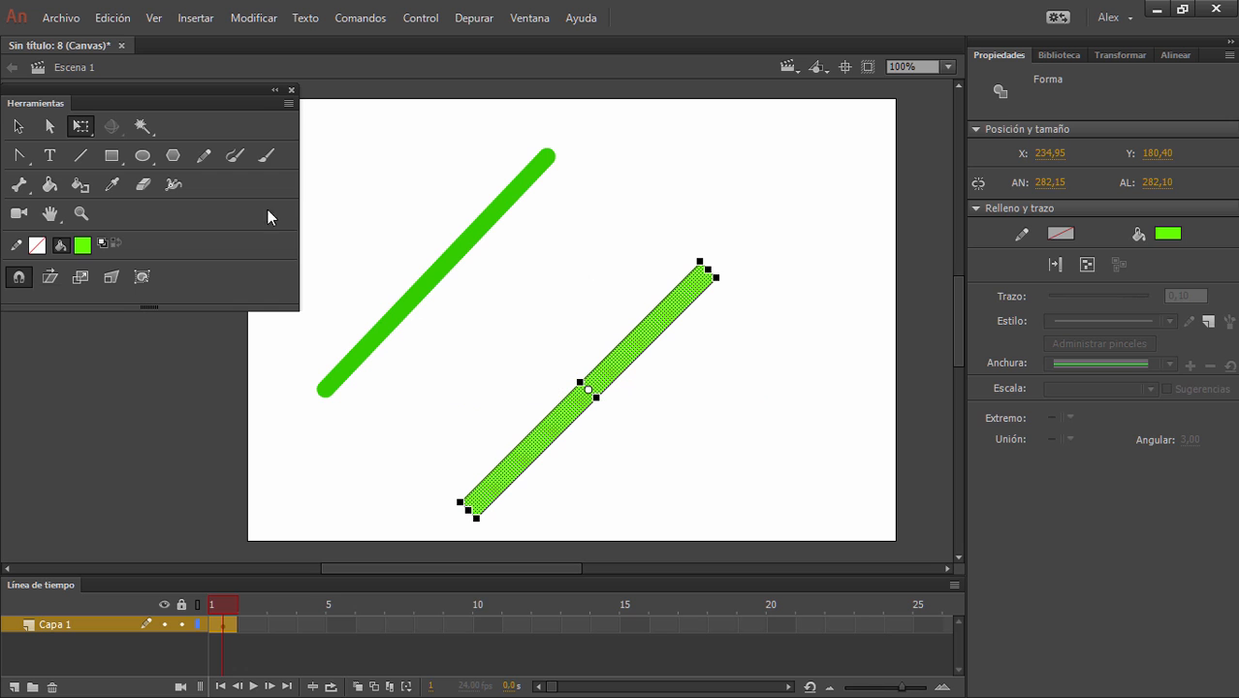
- Place the rotated rectangle close alongside the diagonal line and clear the selection
left_click(17, 126)
mouse_move(558, 368)
left_mouse_down()
mouse_move(475, 326)
mouse_move(450, 289)
left_mouse_up()
left_click(642, 422)
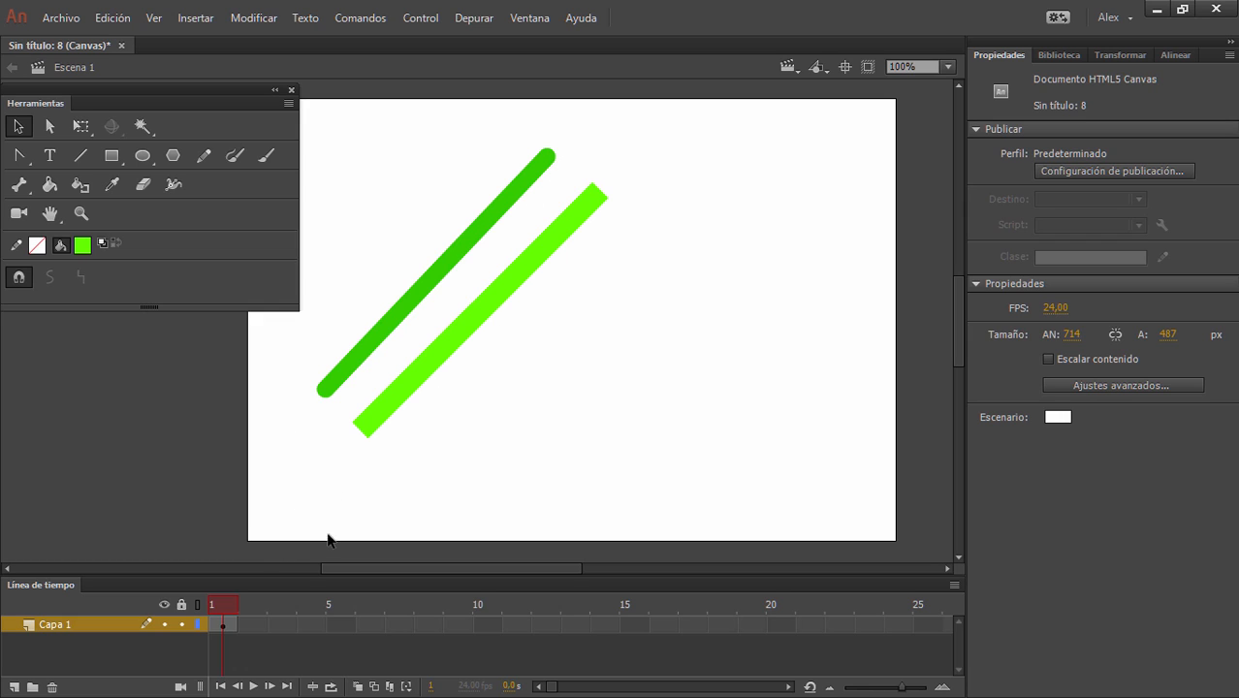
- Show the layer as outlines to compare the line with the rectangle, and restore the full display
left_click(197, 603)
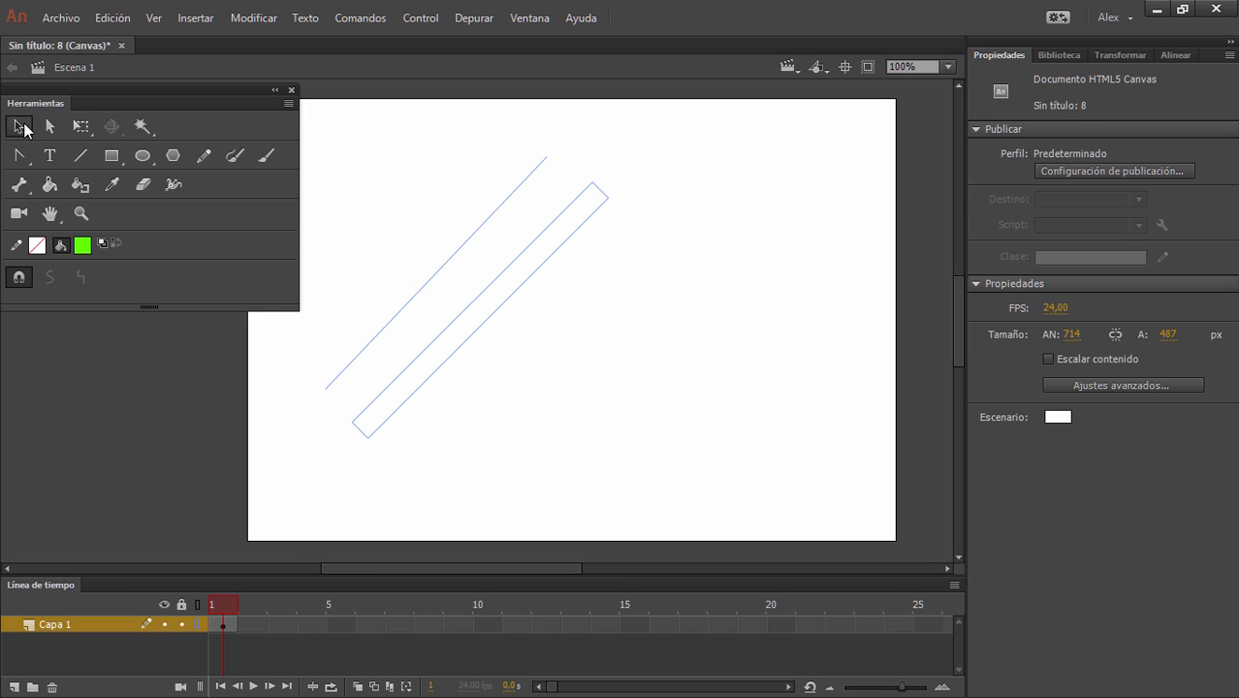
left_click(198, 605)
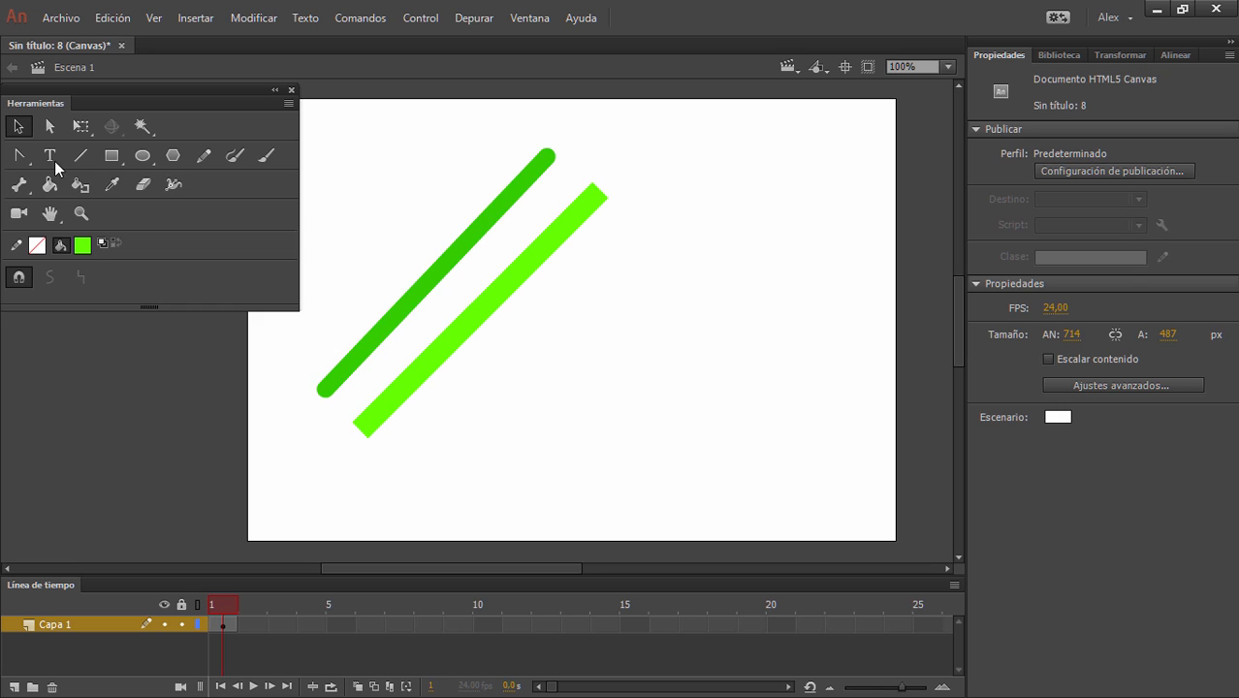
- Move the rectangle well to the right of the line and add a thick green outline with the Ink Bottle tool
mouse_move(489, 301)
left_mouse_down()
mouse_move(707, 359)
mouse_move(668, 344)
left_mouse_up()
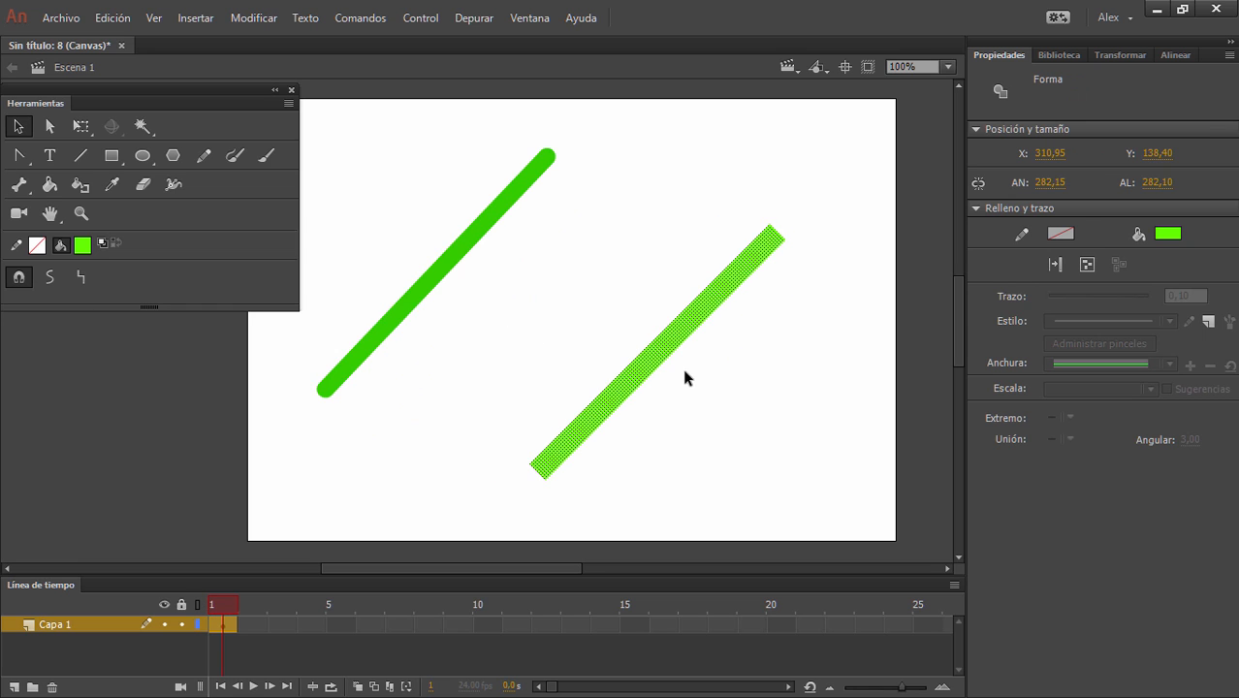
left_click(729, 260)
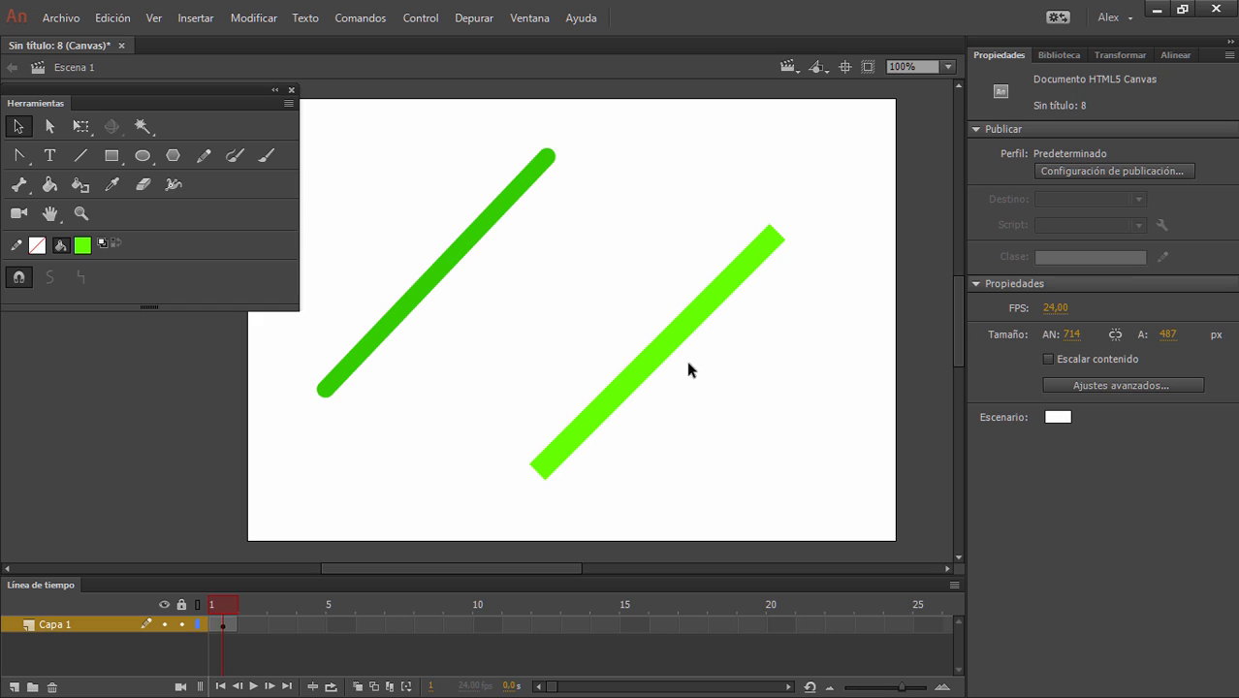
left_click(82, 184)
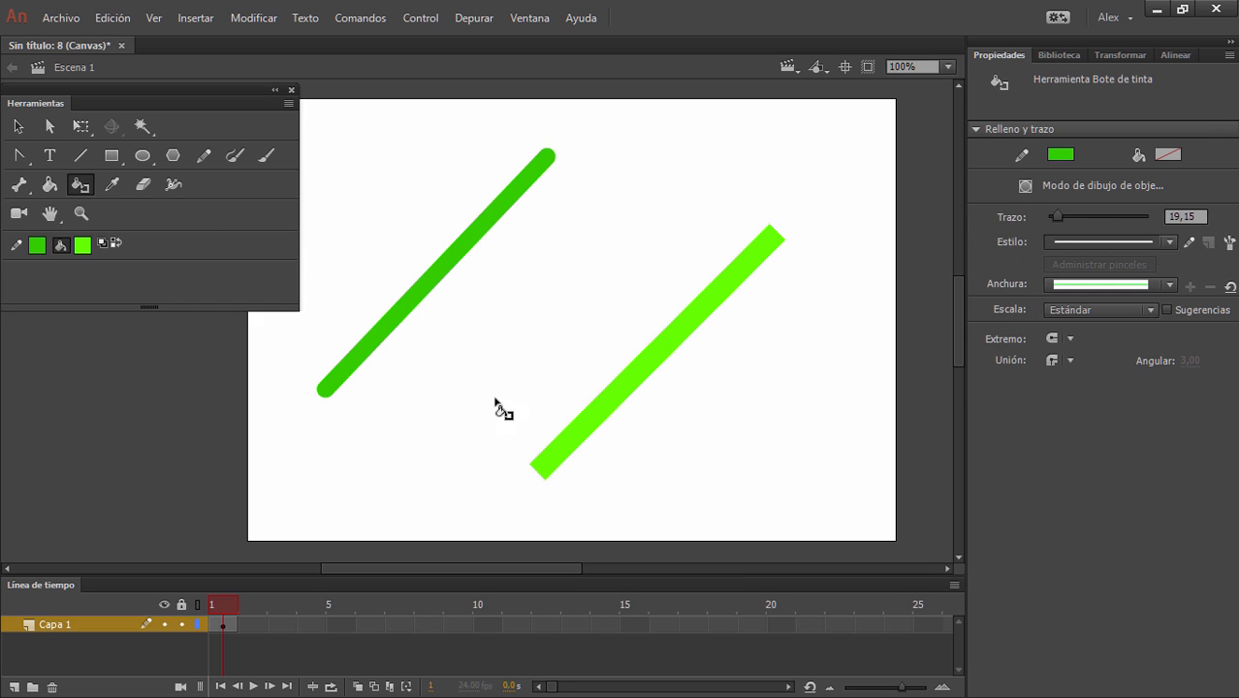
left_click(591, 415)
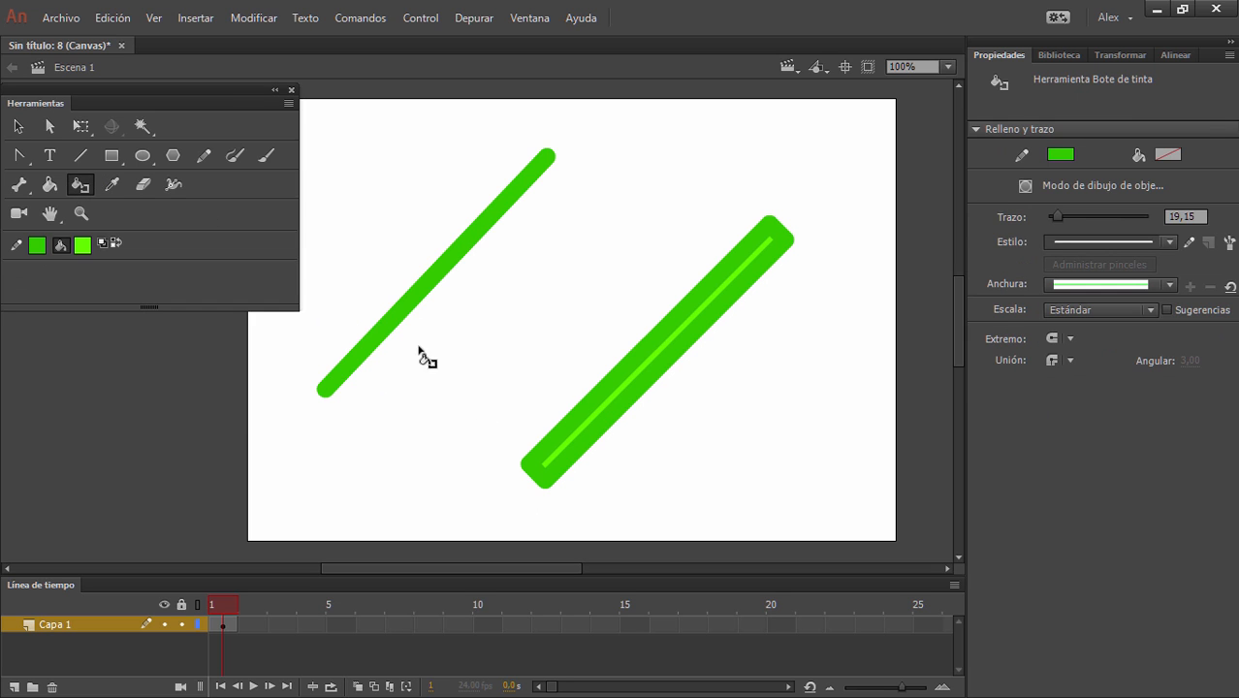
- Select the line and the outlined rectangle in turn to compare their stroke and fill properties, and clear the selection
left_click(17, 126)
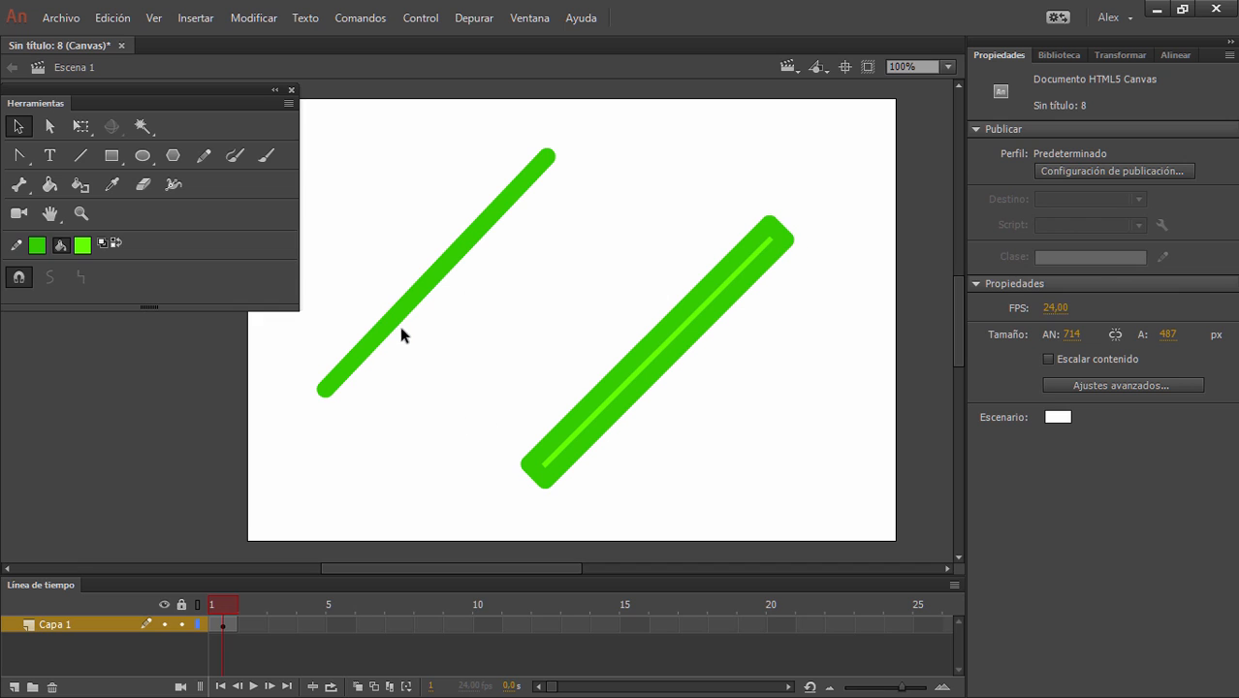
left_click(450, 268)
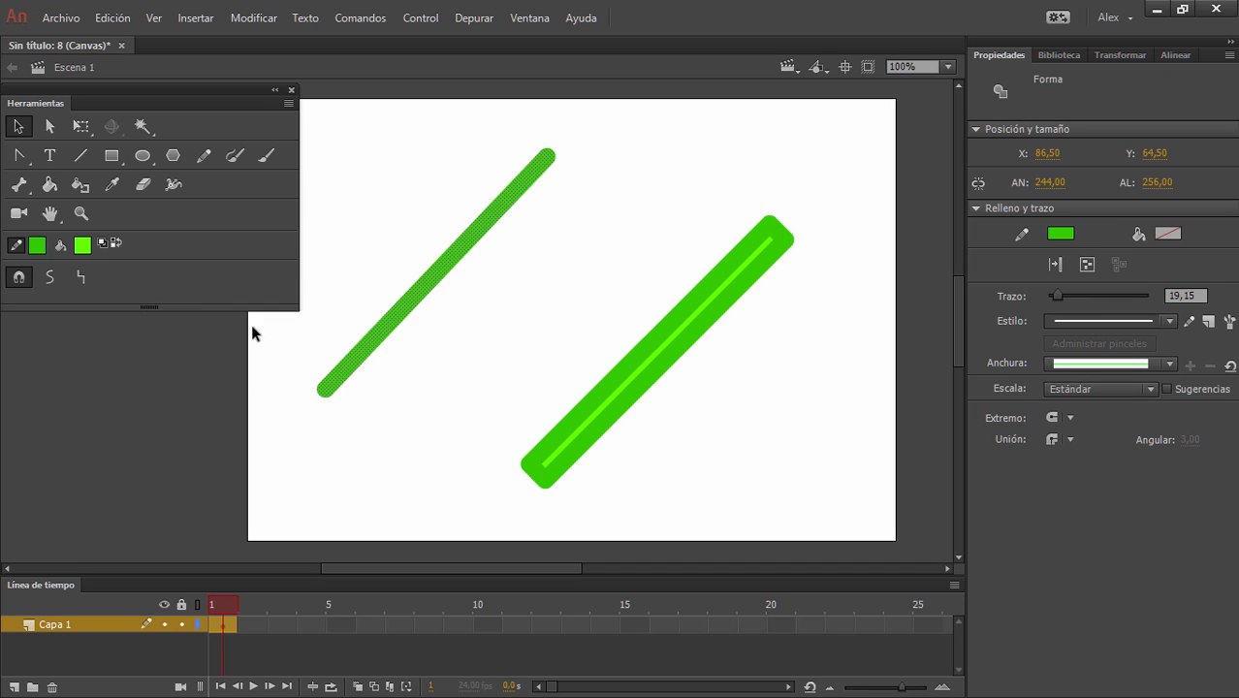
left_click(49, 184)
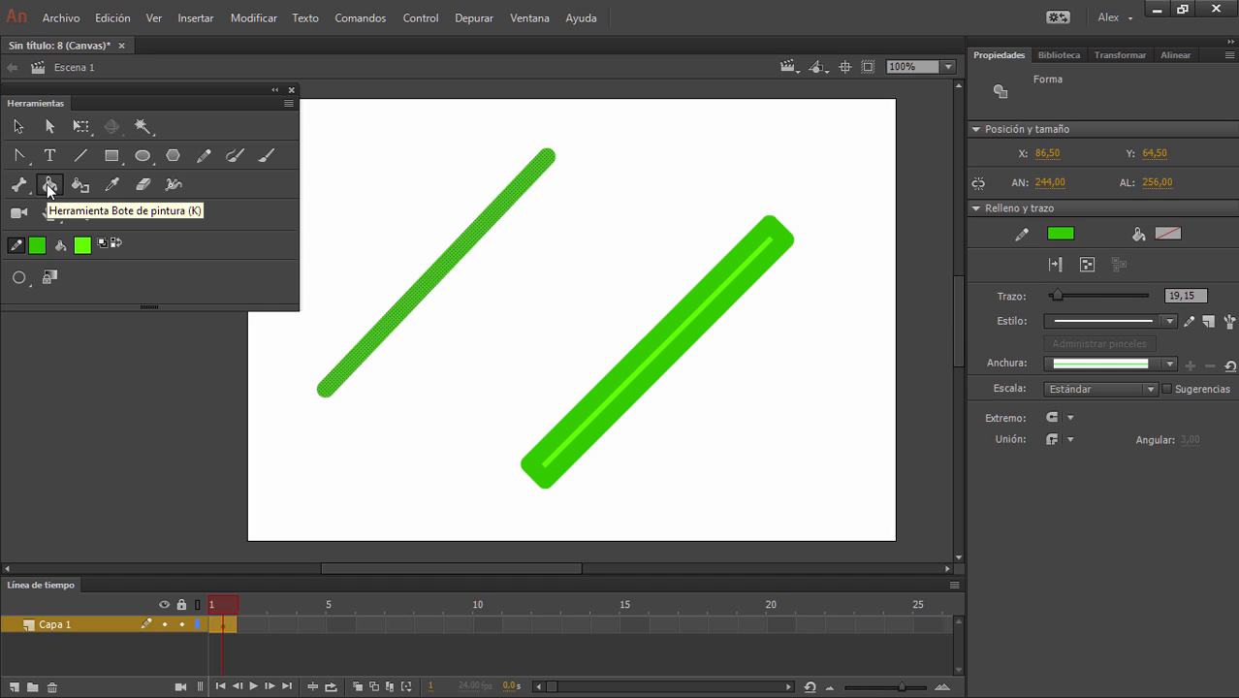
left_click(17, 126)
left_click(662, 336)
left_click(736, 428)
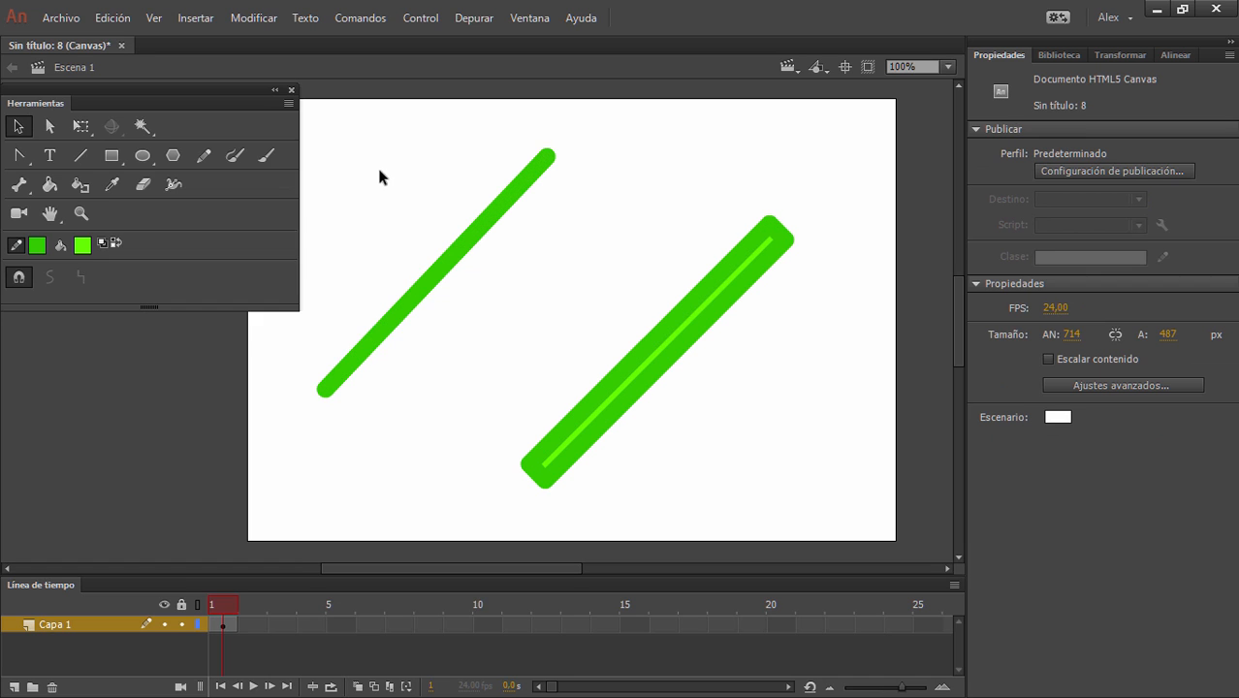
- Select part of the diagonal line with a marquee, and delete both the line and the outlined rectangle from the stage
left_click_drag(330, 139, 415, 436)
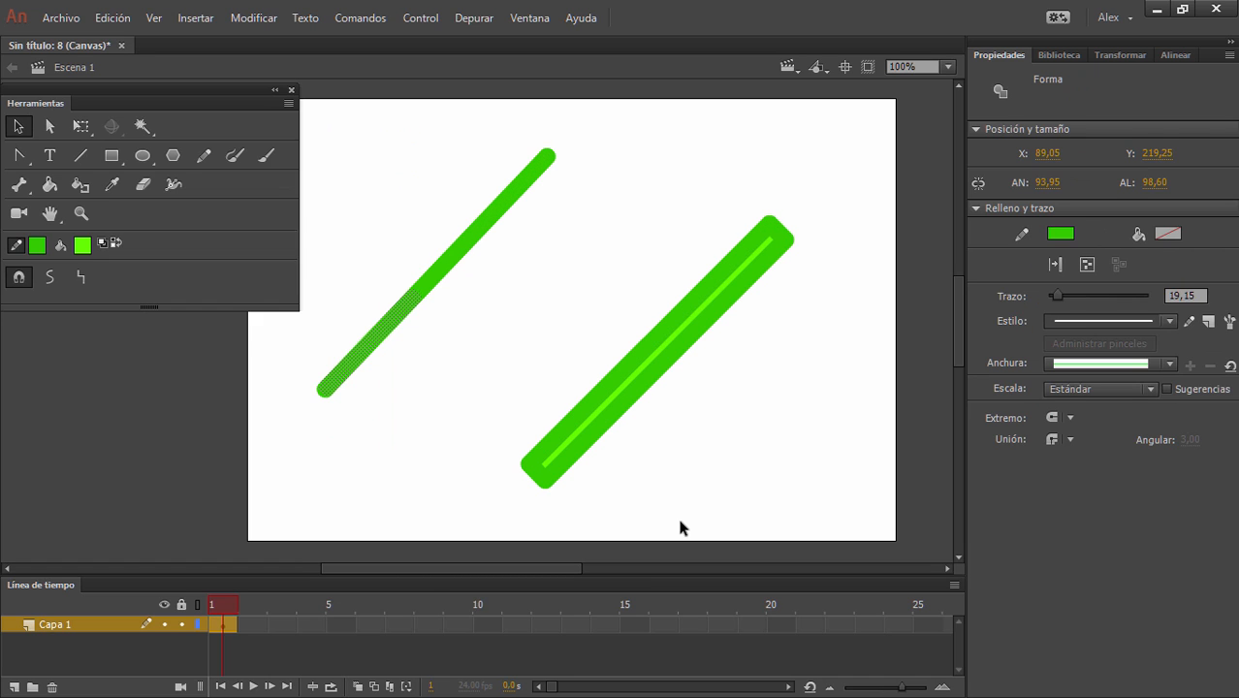
left_click(813, 507)
left_click_drag(813, 507, 293, 133)
key("Delete")
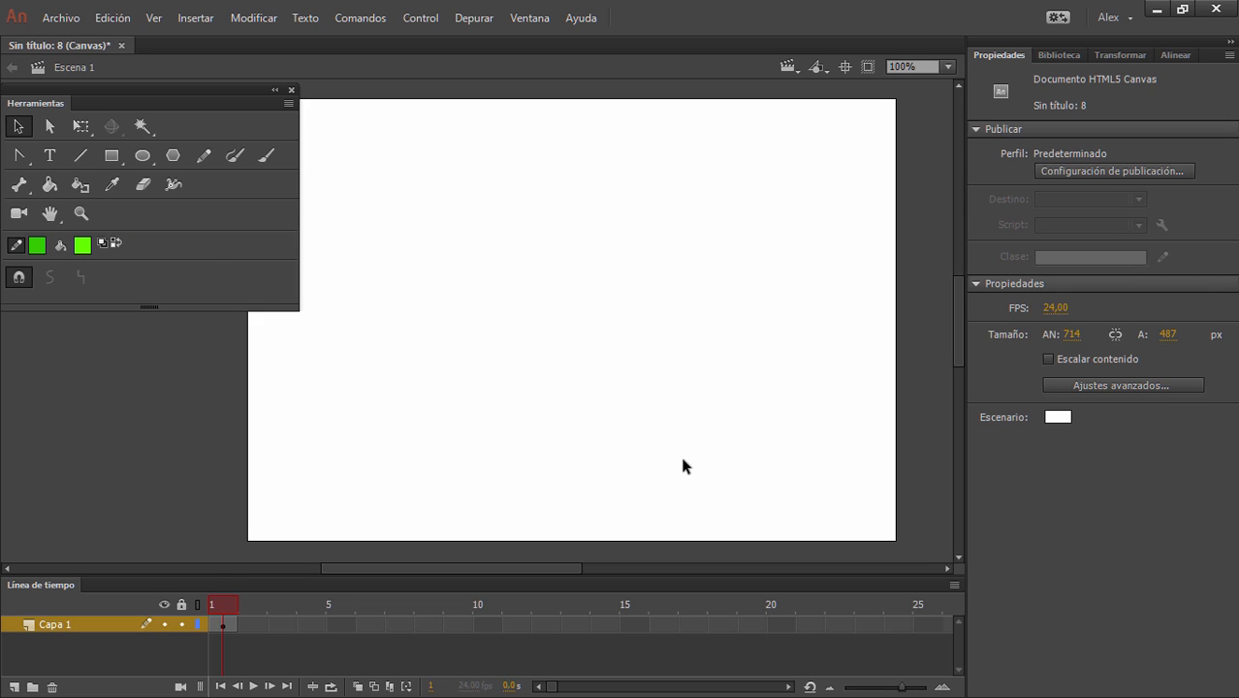
- Draw a green-outlined rectangle about 266 by 226 px near the stage's centre and change its fill to blue
left_click(112, 155)
left_click_drag(442, 178, 699, 398)
left_click(18, 127)
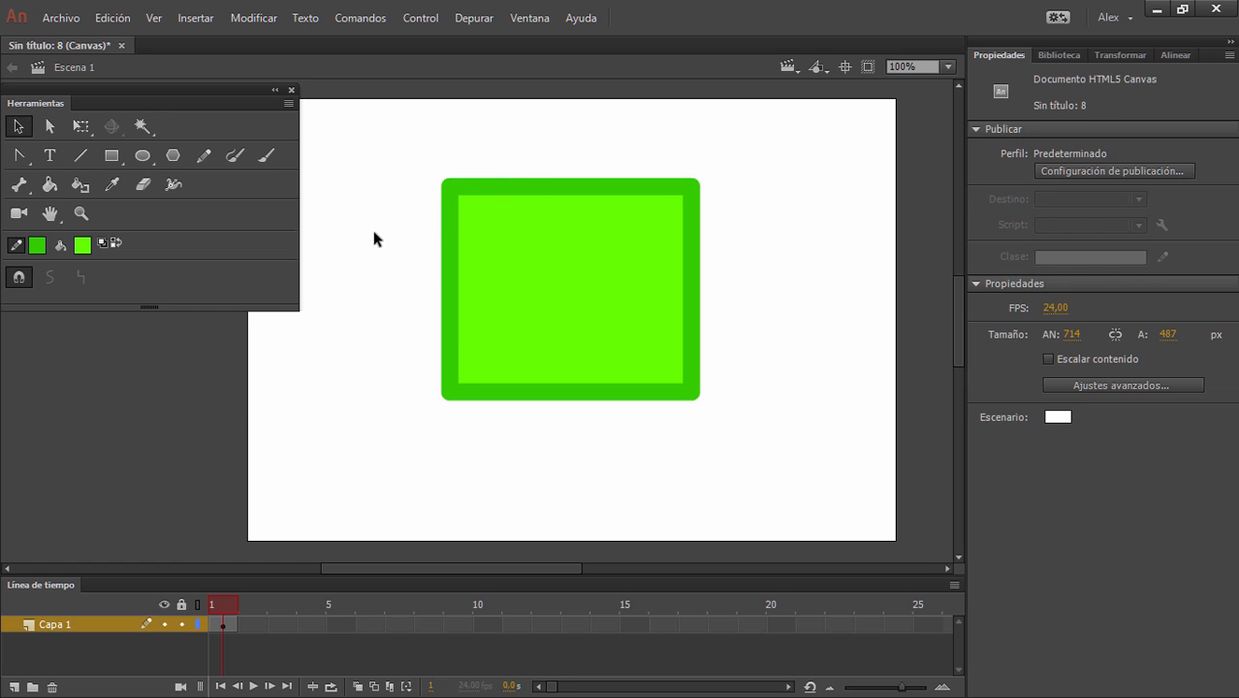
left_click(552, 257)
left_click(1167, 233)
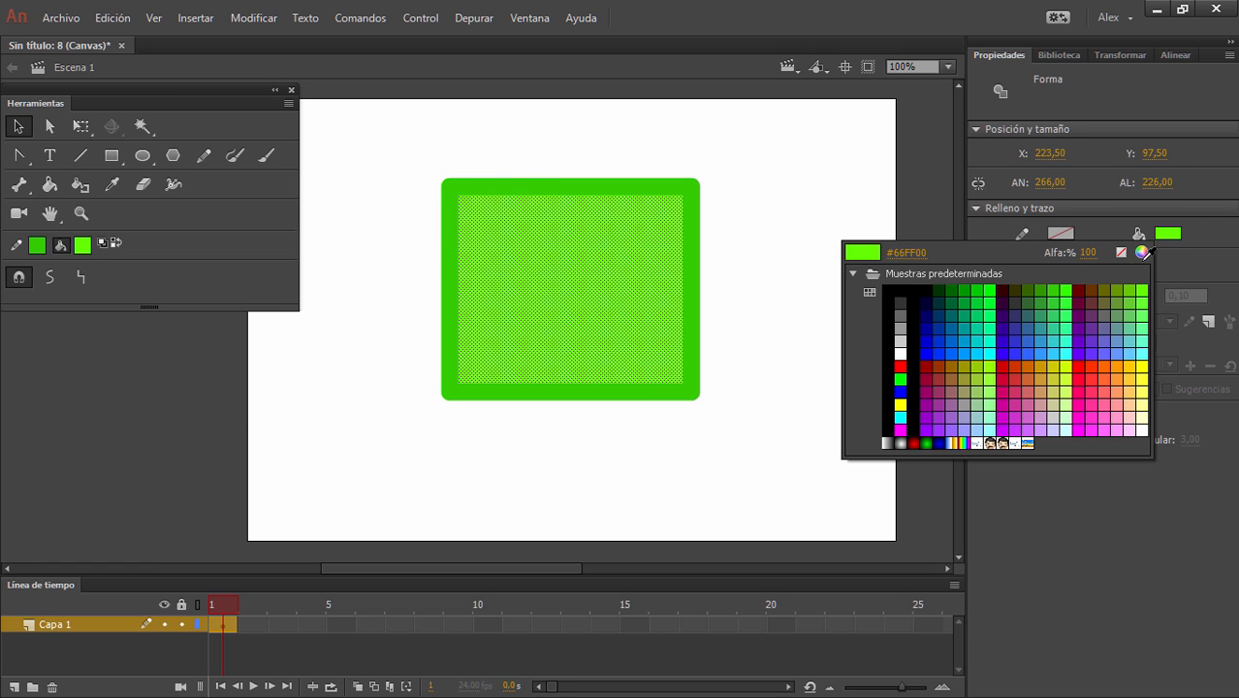
left_click(1038, 325)
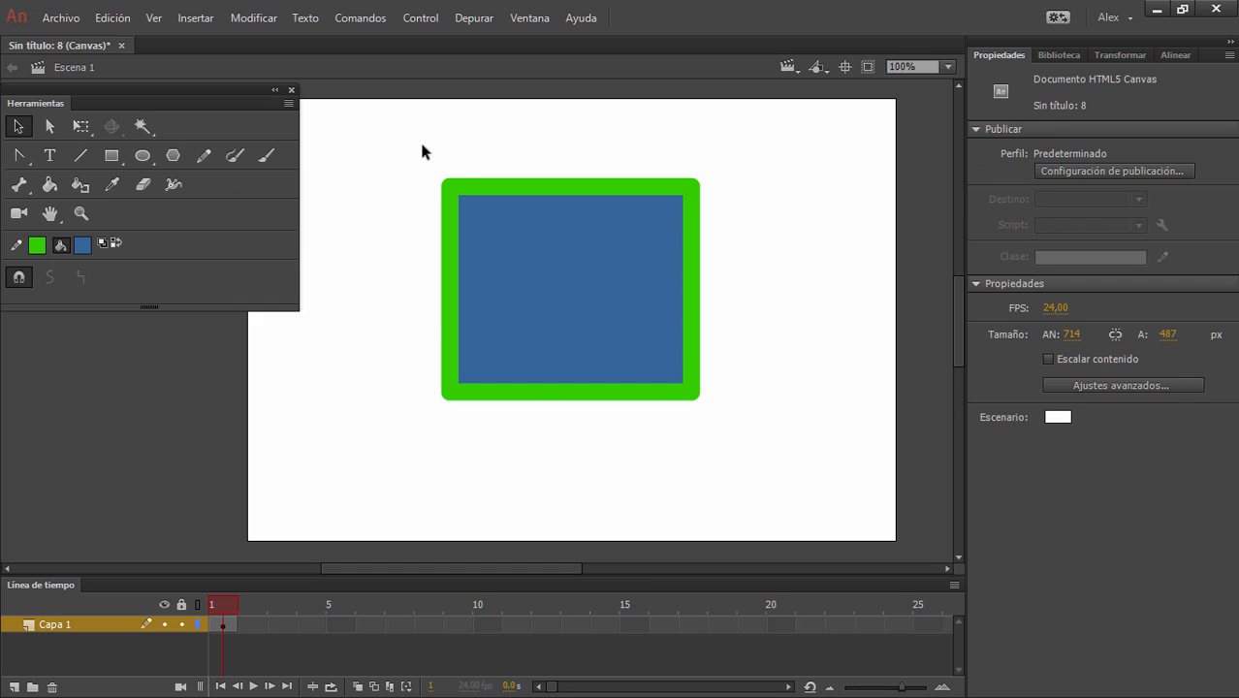
- Select the rectangle's stroke and fill together, clear the selection, and bend its top edge into an upward curve
left_click_drag(406, 133, 758, 455)
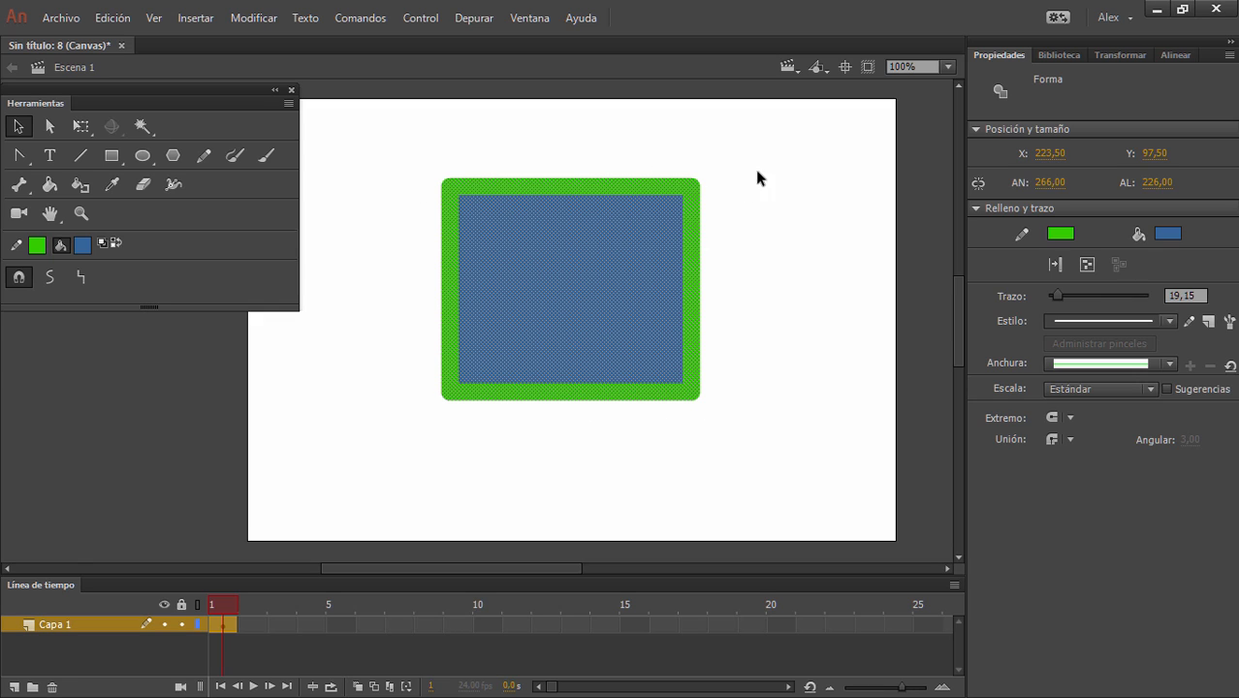
left_click(814, 286)
left_click_drag(594, 194, 593, 155)
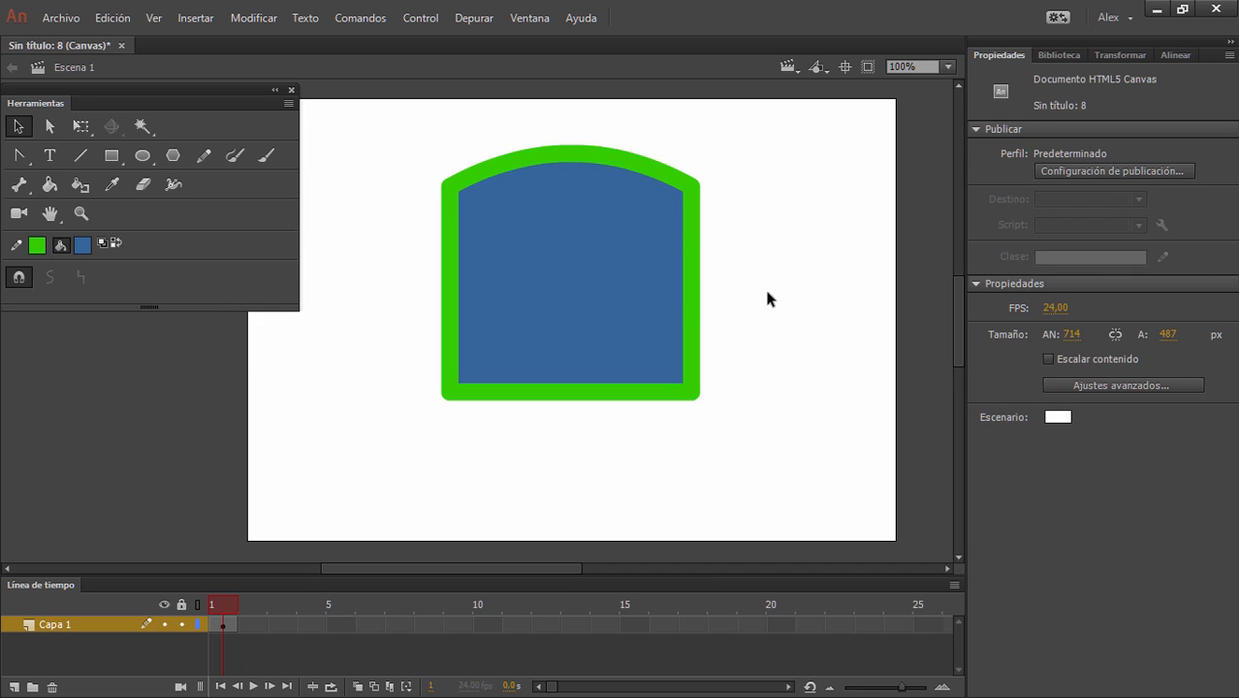
- Move the shape's bottom stroke down away from the fill, and delete everything from the stage
left_click(598, 405)
left_click_drag(597, 405, 620, 489)
left_click(754, 416)
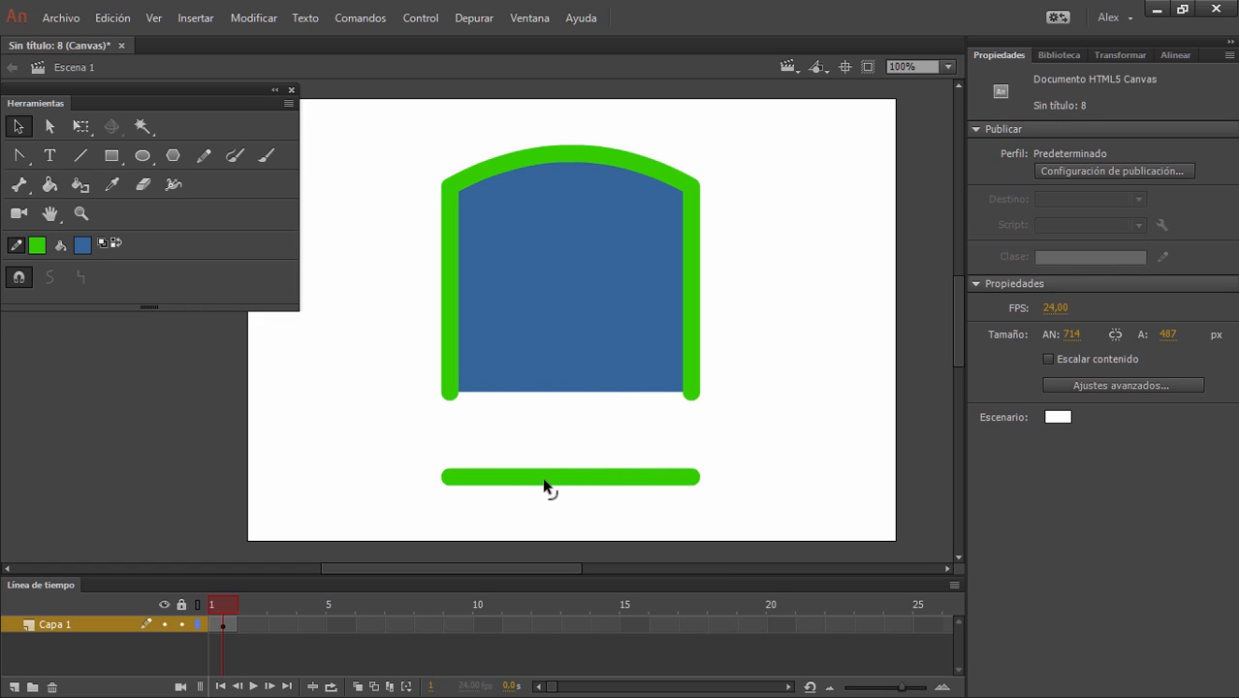
mouse_move(728, 519)
left_mouse_down()
mouse_move(434, 179)
mouse_move(413, 133)
left_mouse_up()
key("Delete")
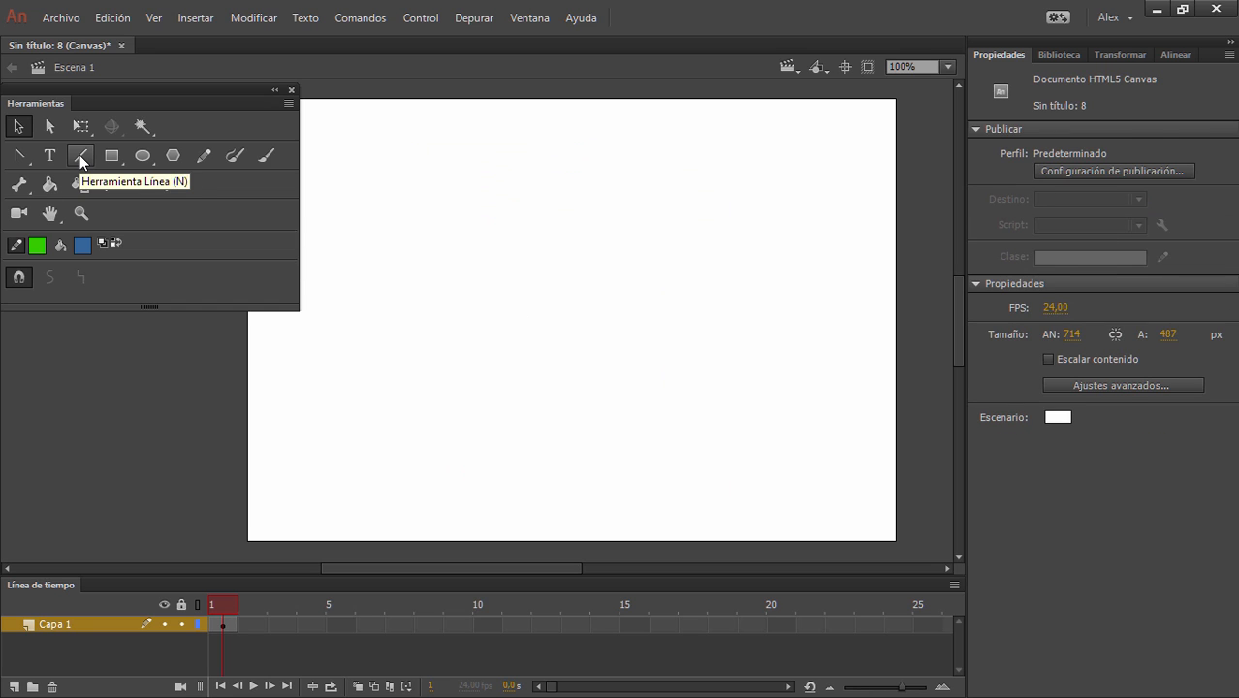
- Draw a rising diagonal green line across the stage with the Line tool and undo it
left_click(80, 155)
left_click_drag(330, 416, 703, 223)
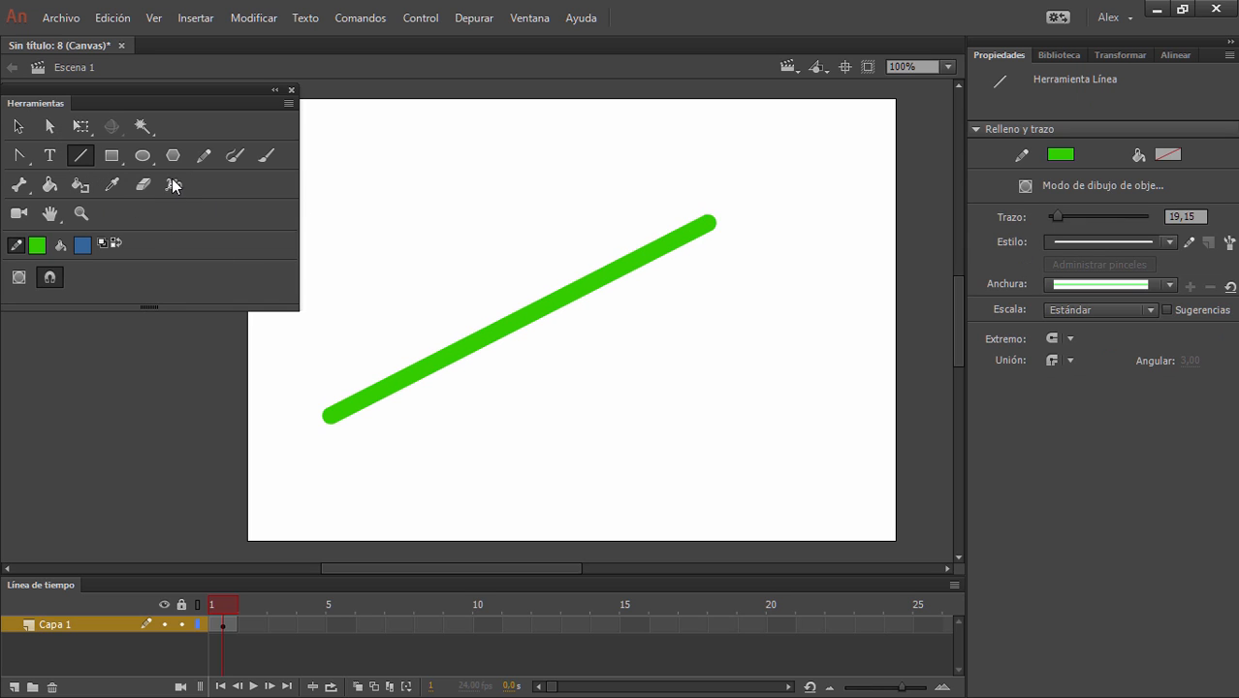
key("ctrl+z")
- Draw an ordinary rectangle and pull its upper-right and lower-left anchor points outward with the Subselection tool
left_click(111, 155)
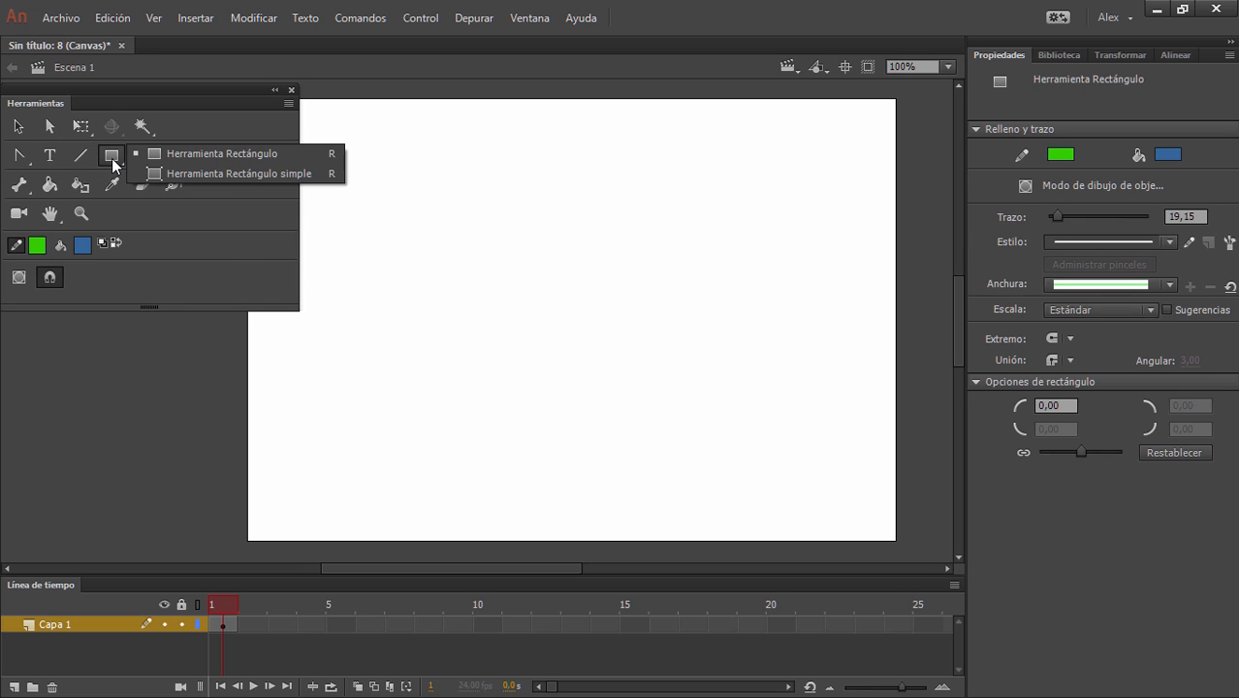
left_click(254, 157)
left_click_drag(366, 163, 677, 282)
left_click(50, 127)
left_click_drag(334, 155, 786, 372)
left_click_drag(682, 171, 836, 137)
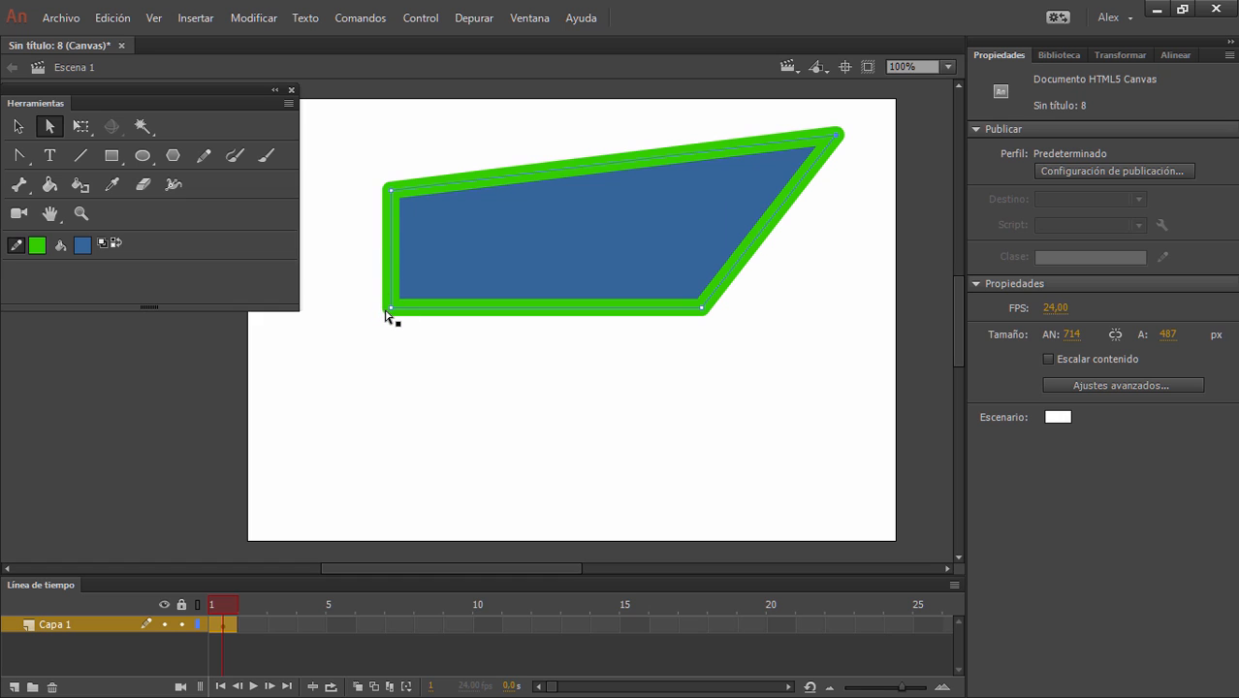
left_click_drag(382, 312, 309, 398)
left_click(16, 127)
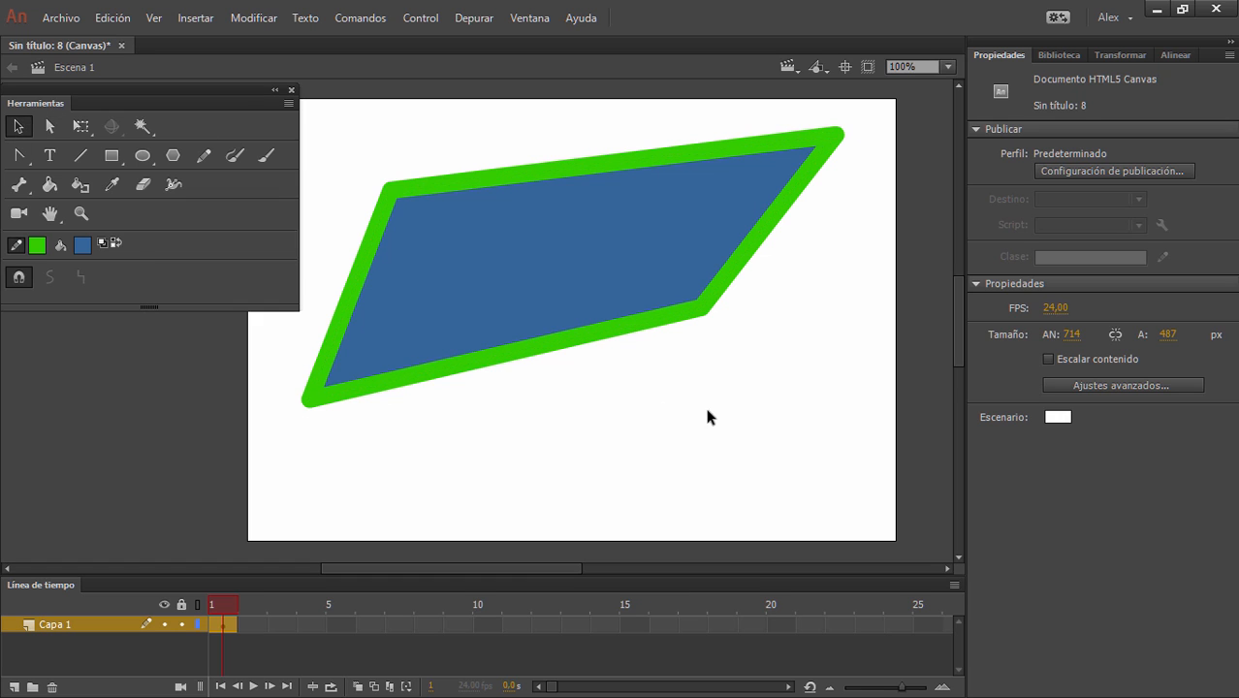
- Delete the distorted shape and draw a primitive rectangle (Rectángulo simple) about 389 by 176 px in the middle of the stage
left_click_drag(912, 475, 301, 116)
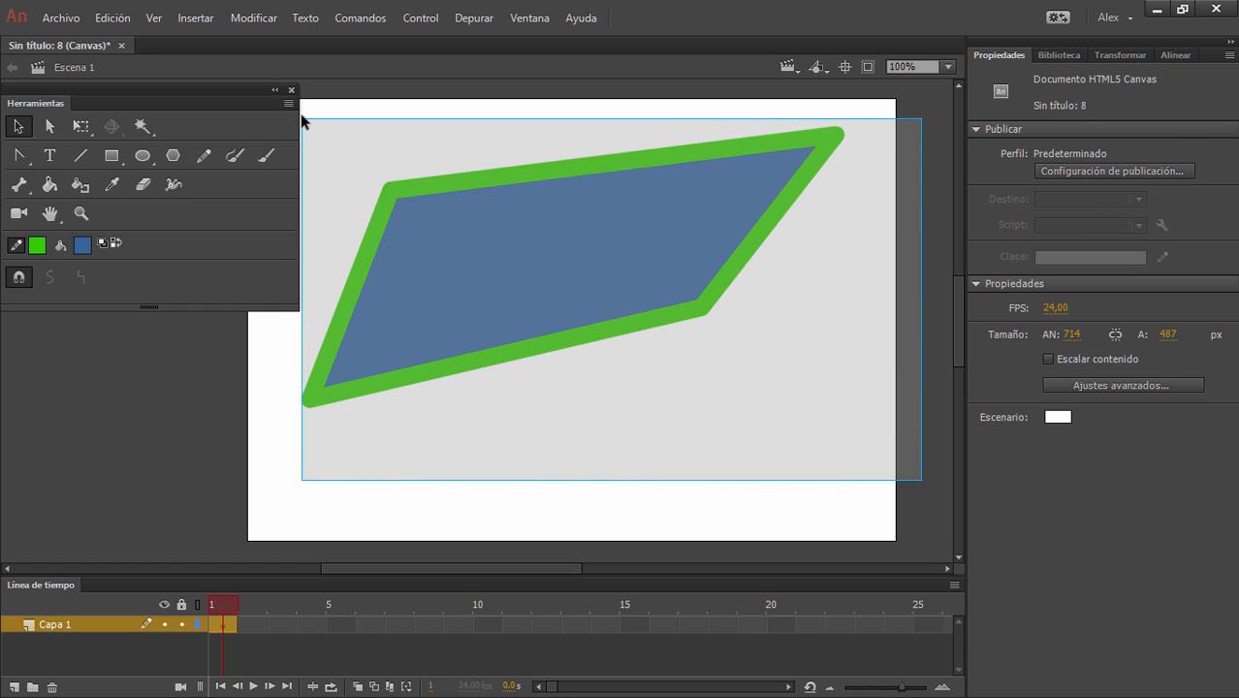
key("Delete")
left_click(111, 155)
left_click(110, 154)
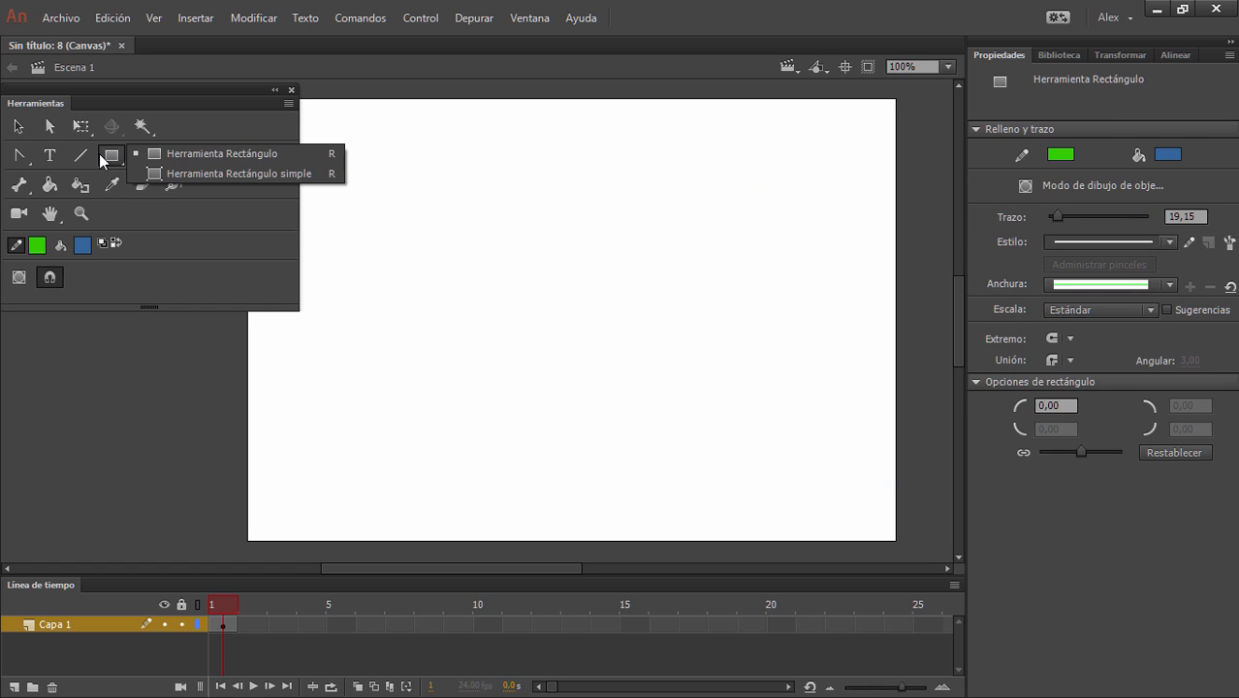
left_click(247, 172)
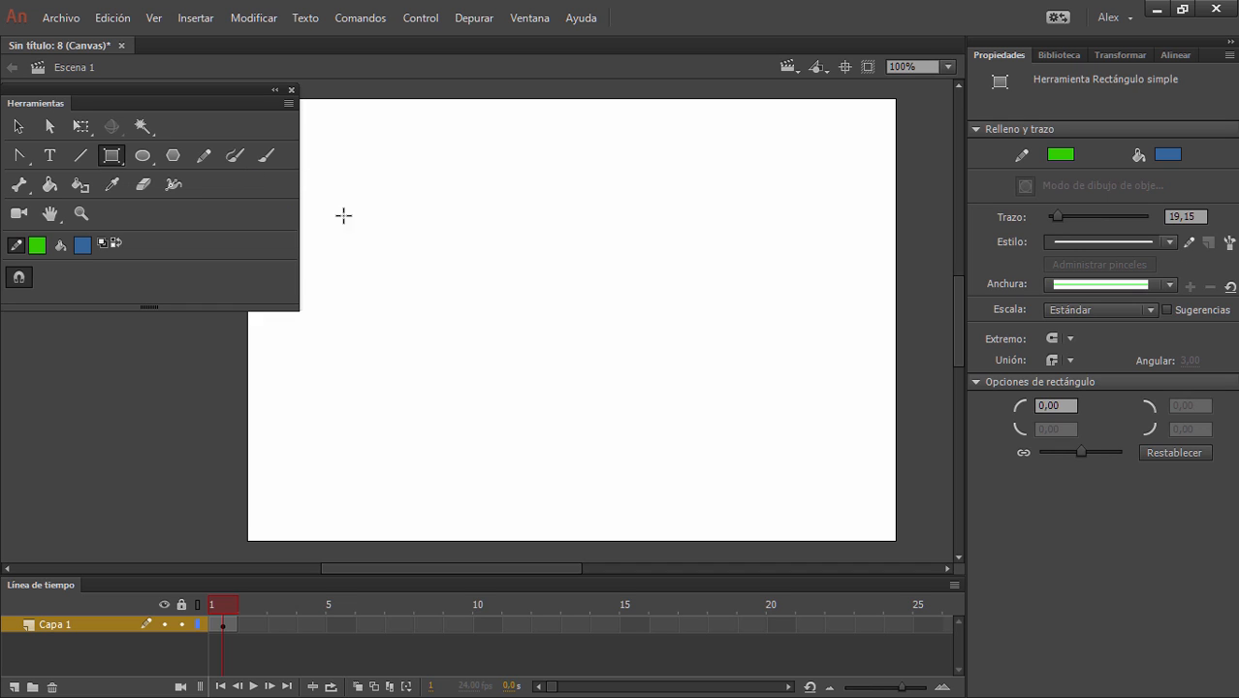
left_click_drag(404, 249, 758, 409)
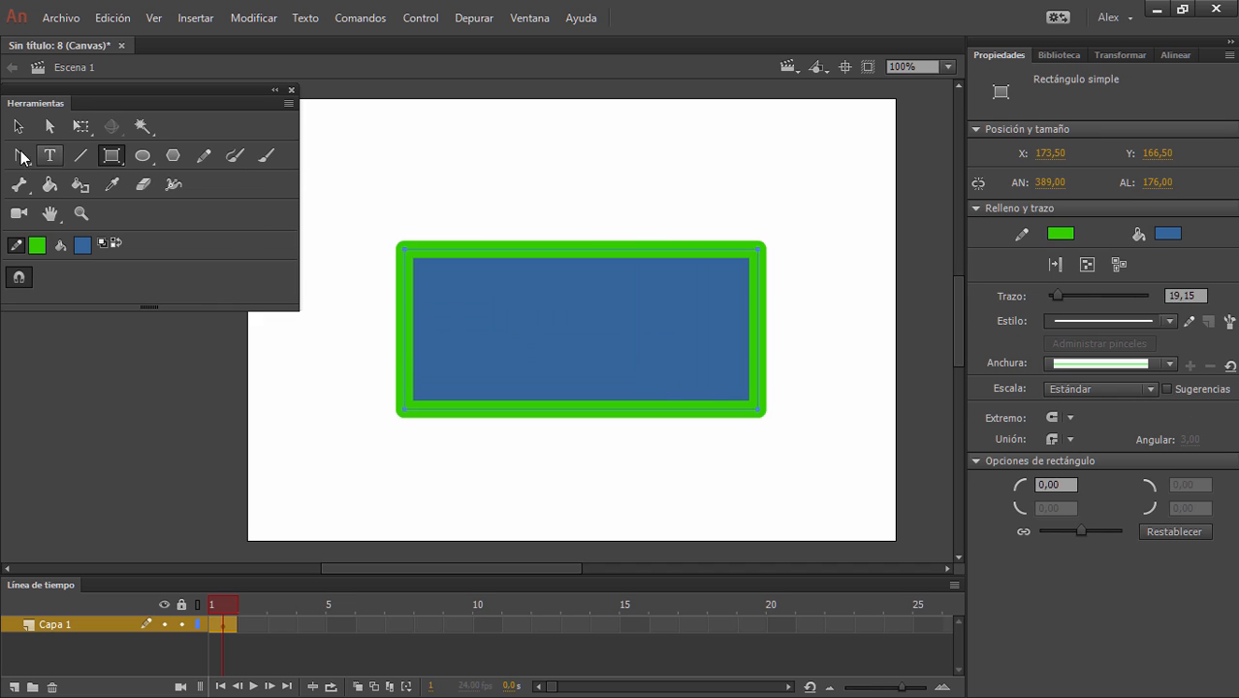
left_click(18, 126)
left_click(630, 470)
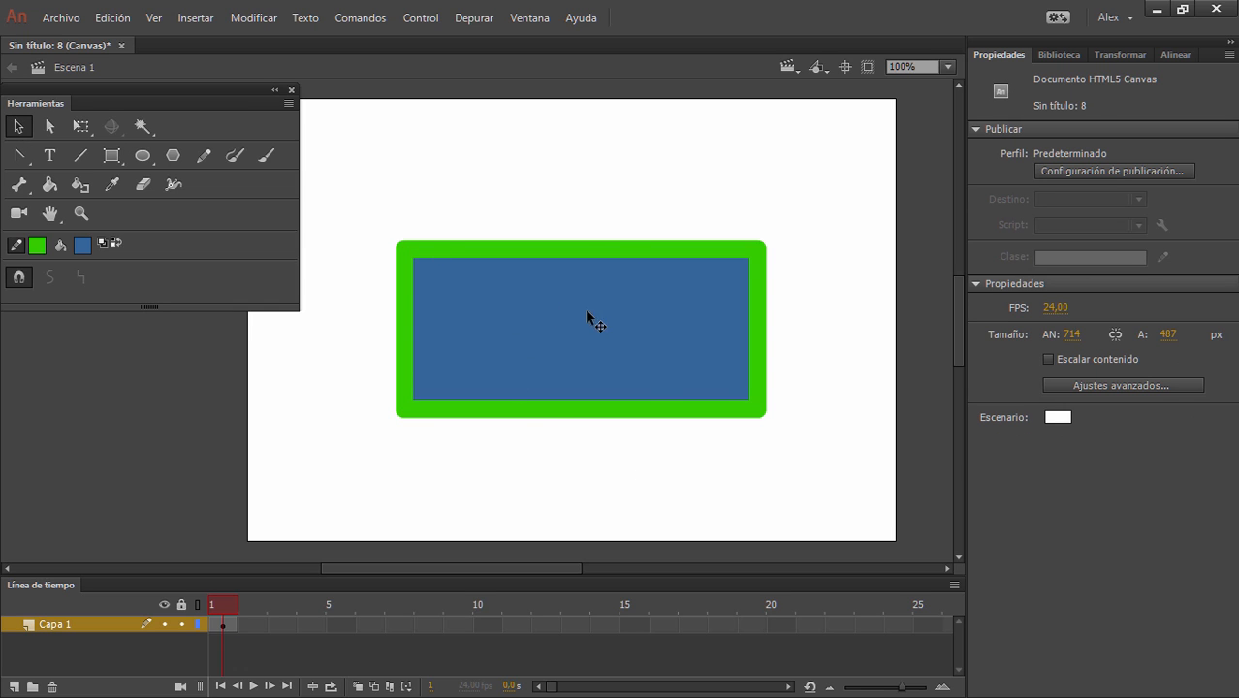
- Move the primitive rectangle to the stage's lower left and draw an ordinary rectangle about 432 by 162 px above it
left_click_drag(376, 214, 782, 388)
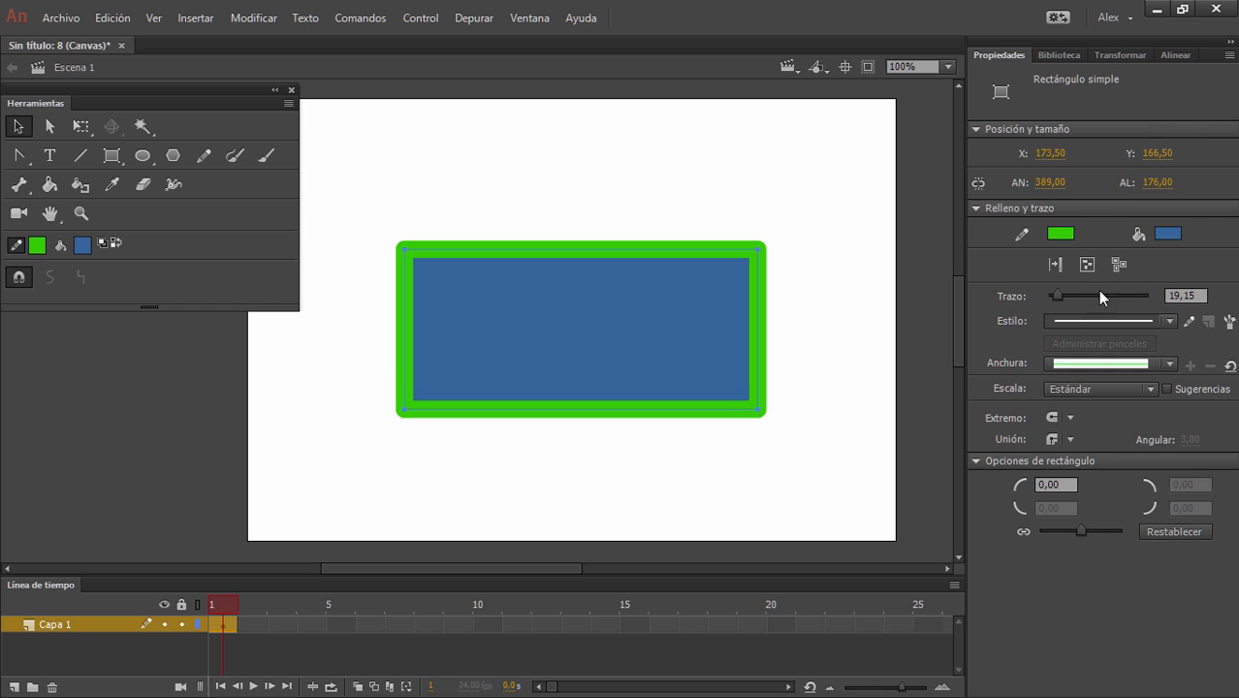
left_click_drag(628, 330, 522, 418)
left_click(117, 153)
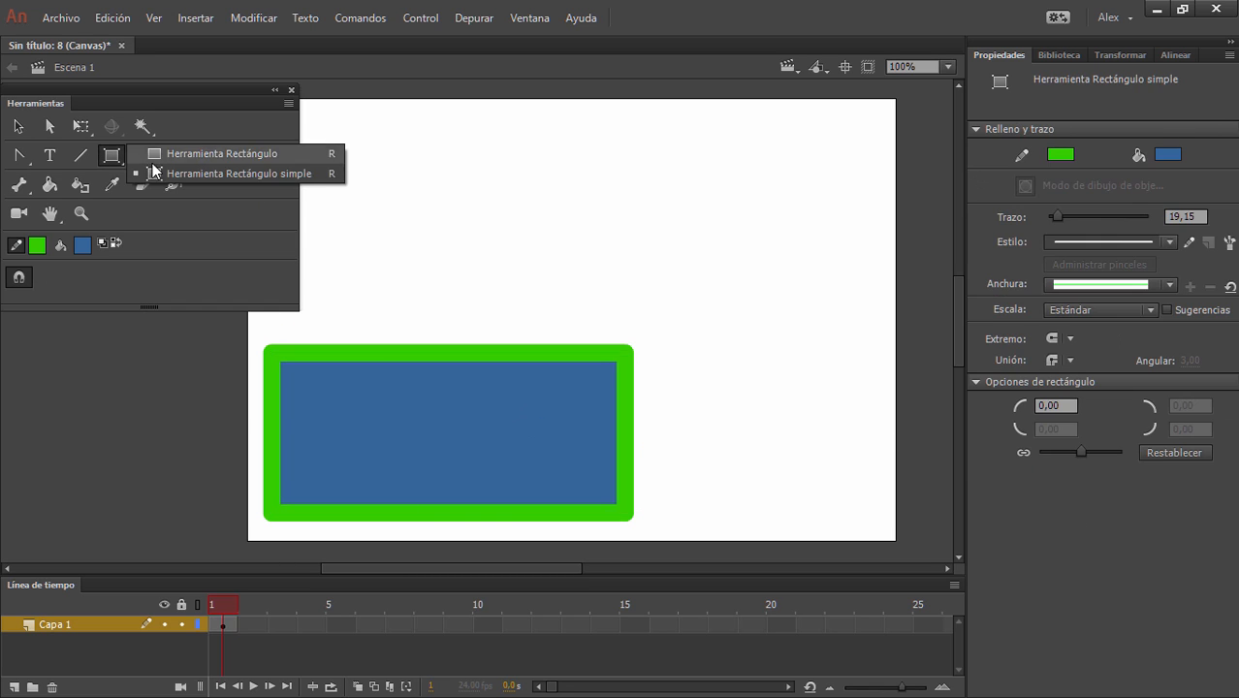
left_click(198, 152)
mouse_move(373, 150)
left_mouse_down()
mouse_move(839, 275)
mouse_move(763, 296)
left_mouse_up()
left_click(19, 125)
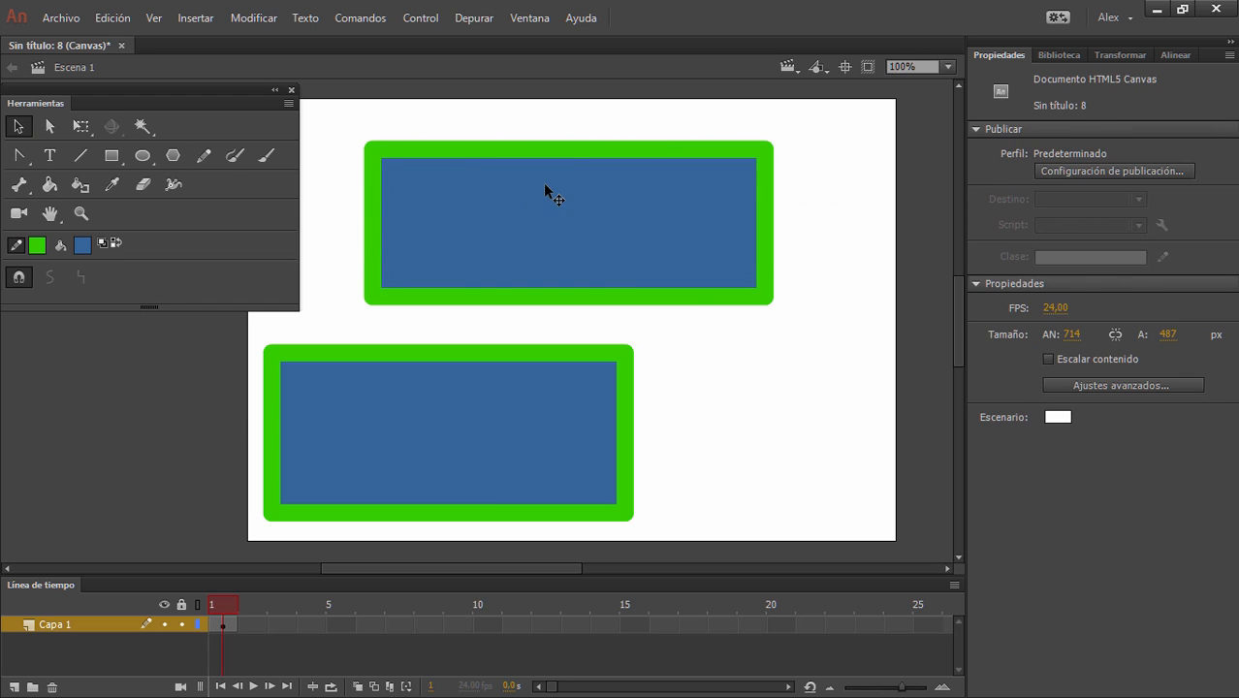
- Select the ordinary rectangle's fill alone and with its stroke to examine the properties, and clear the selection
left_click(551, 191)
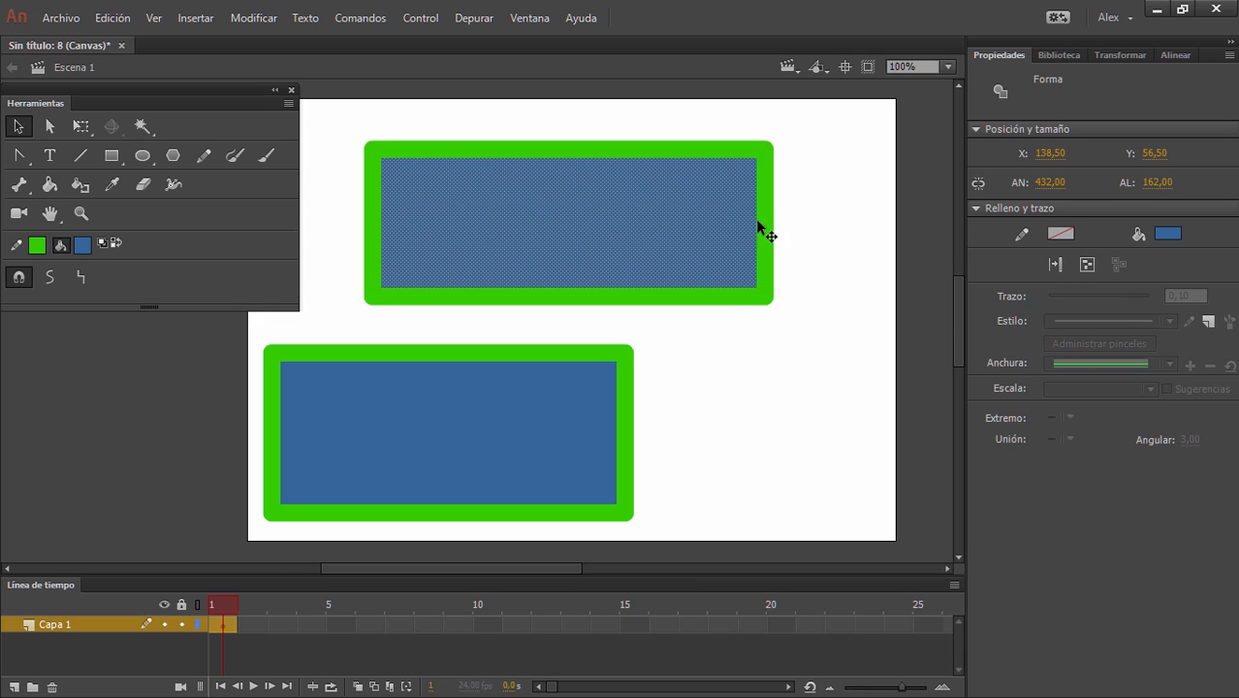
mouse_move(812, 326)
left_mouse_down()
mouse_move(512, 254)
mouse_move(362, 155)
mouse_move(359, 139)
left_mouse_up()
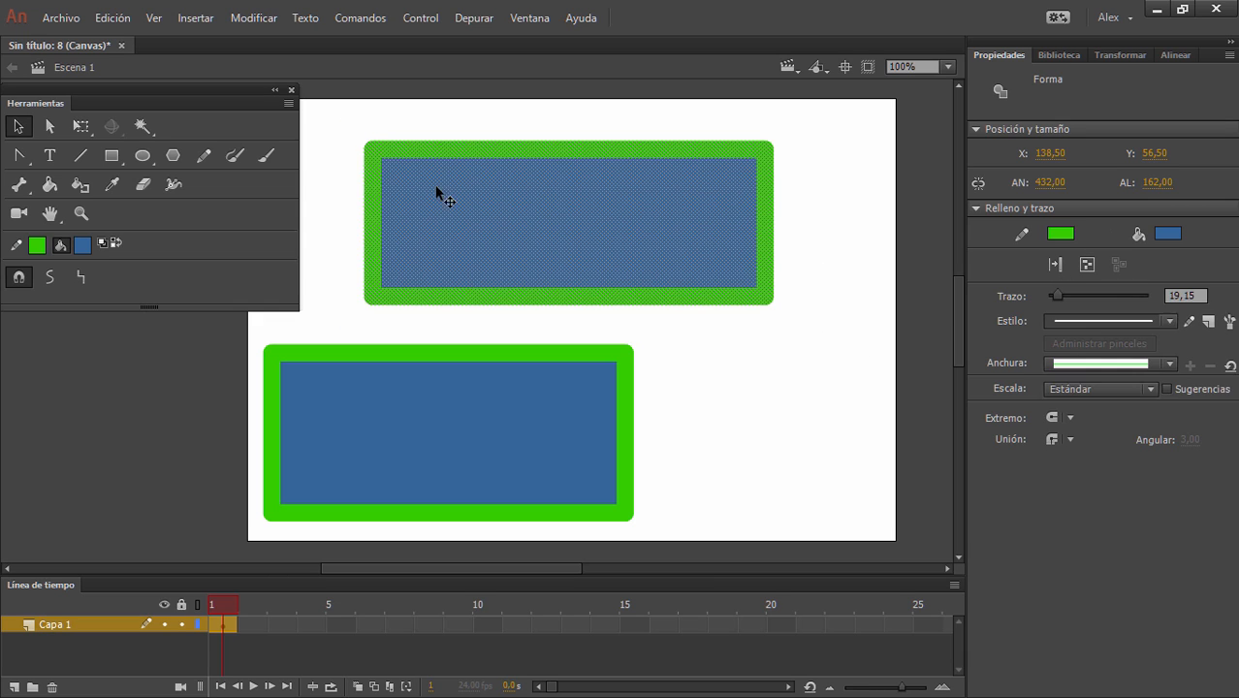
left_click(786, 487)
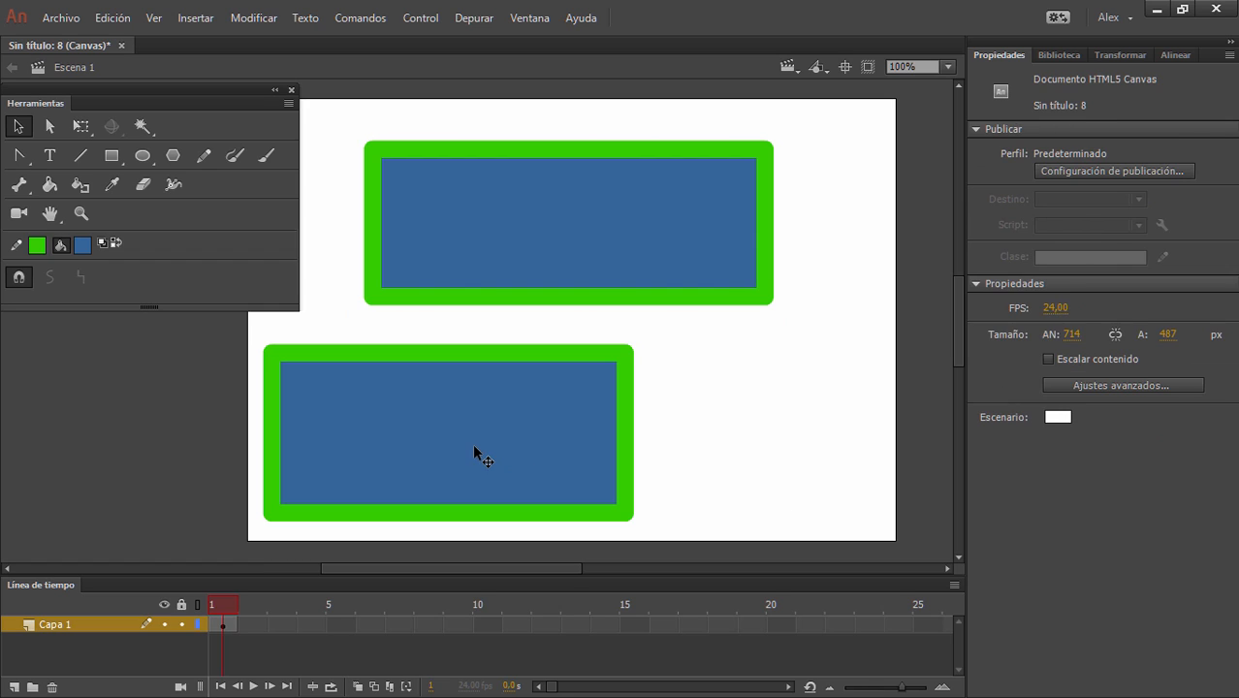
- Move the primitive rectangle directly below the ordinary one, and bend the ordinary rectangle's top edge into an upward curve
left_click(515, 453)
left_click_drag(532, 418, 607, 390)
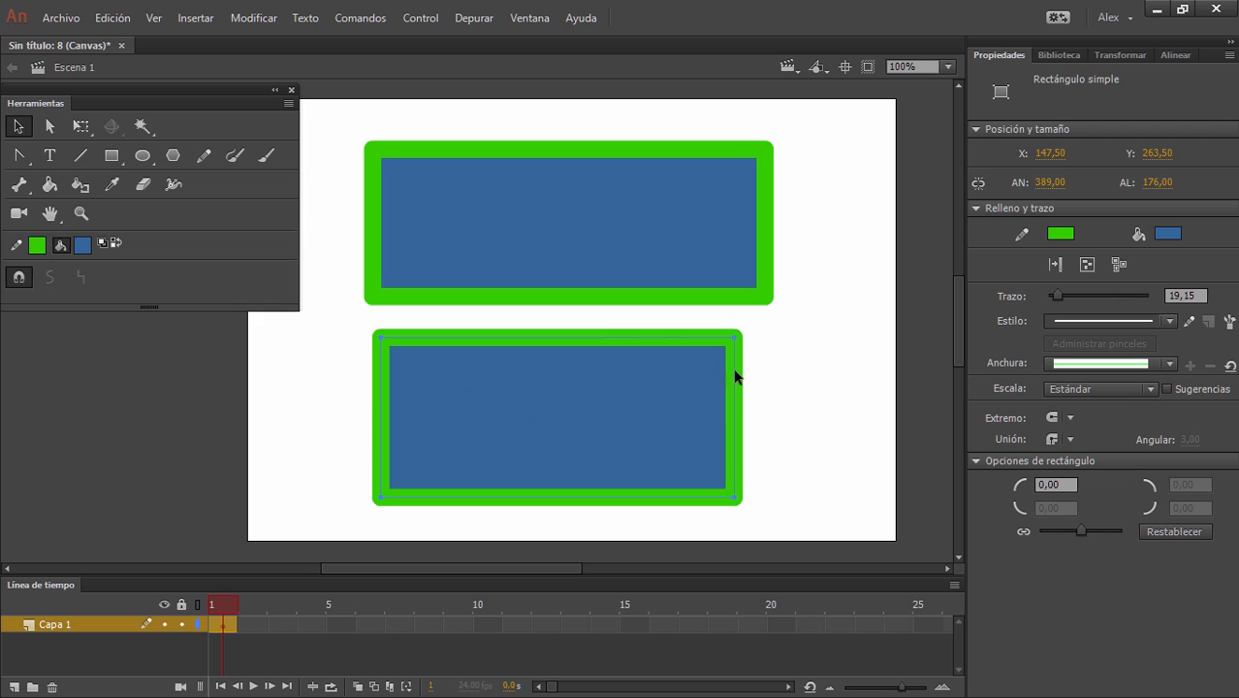
left_click(629, 315)
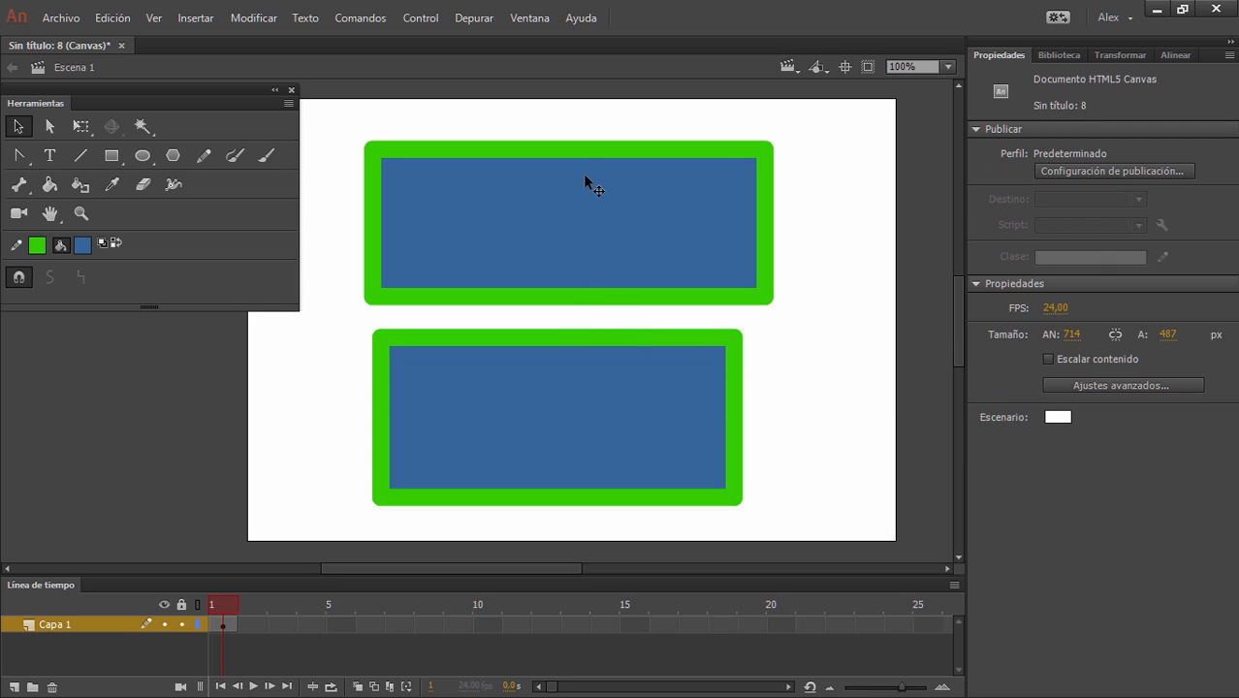
left_click(17, 126)
left_click_drag(566, 155, 562, 133)
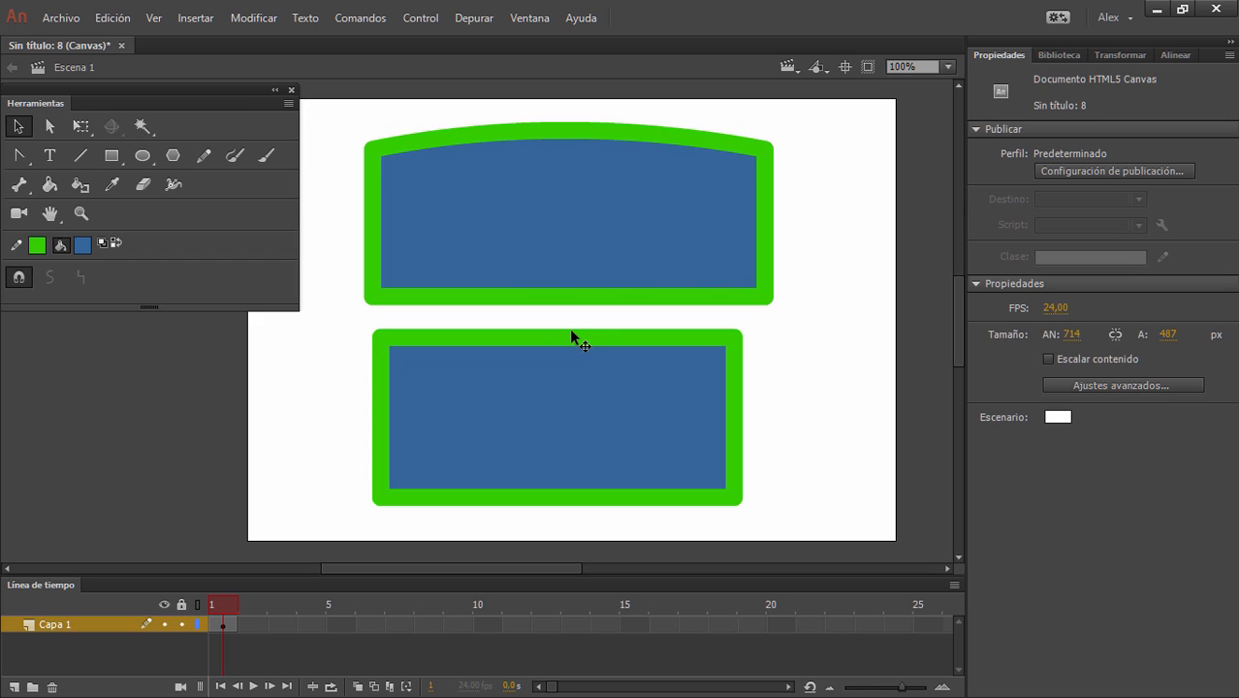
- Round all four corners of the primitive rectangle to a radius of 84.10
left_click(559, 384)
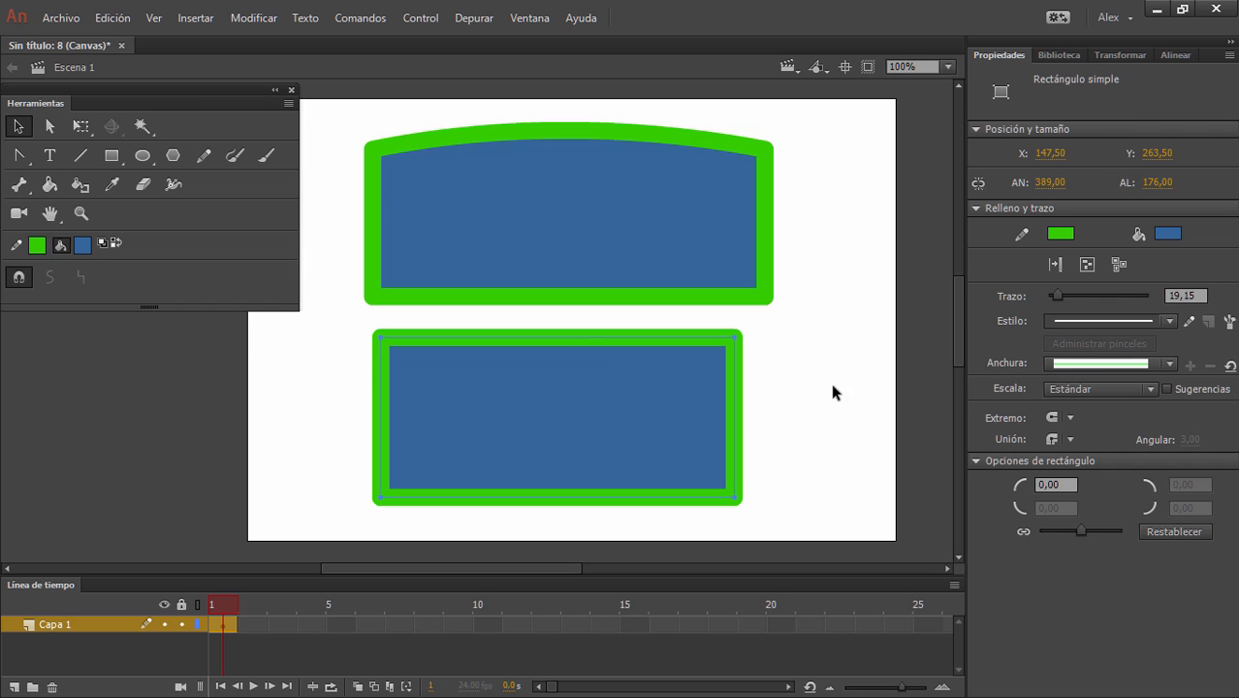
left_click(1066, 483)
type("5")
key("Return")
left_click_drag(1083, 531, 1115, 531)
- Select the curved shape and the rounded primitive rectangle in turn to compare their object types and properties
left_click_drag(799, 316, 348, 110)
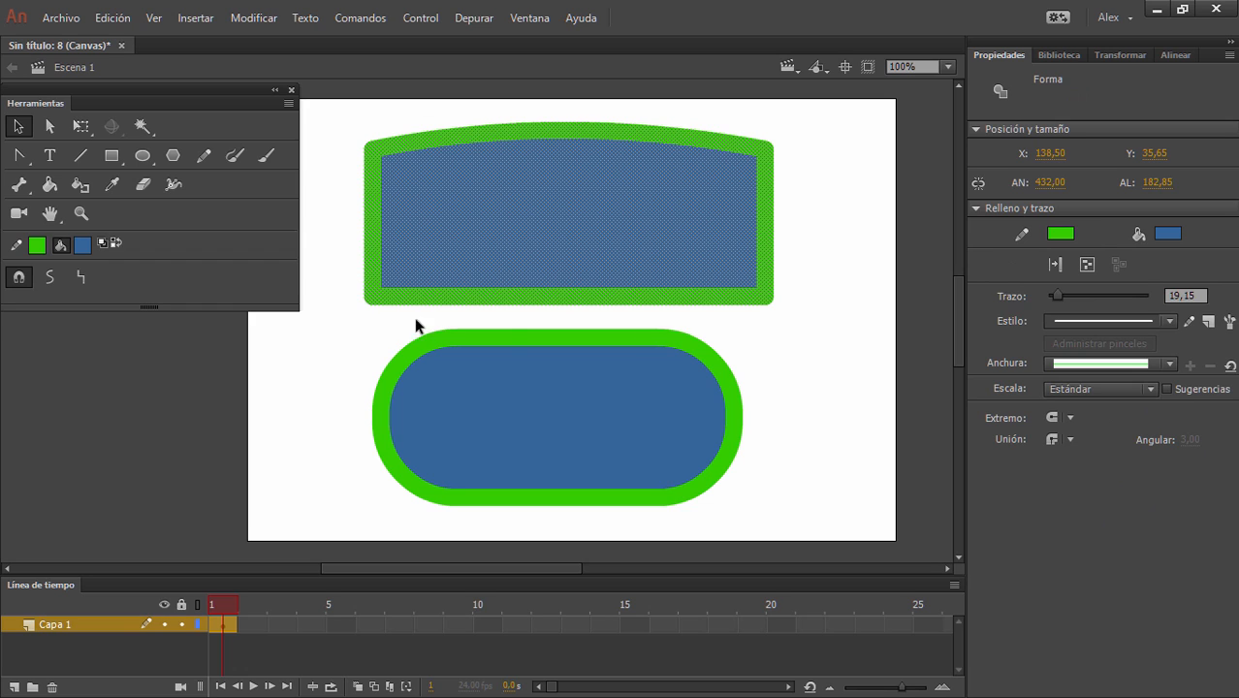
left_click(818, 199)
left_click(675, 191)
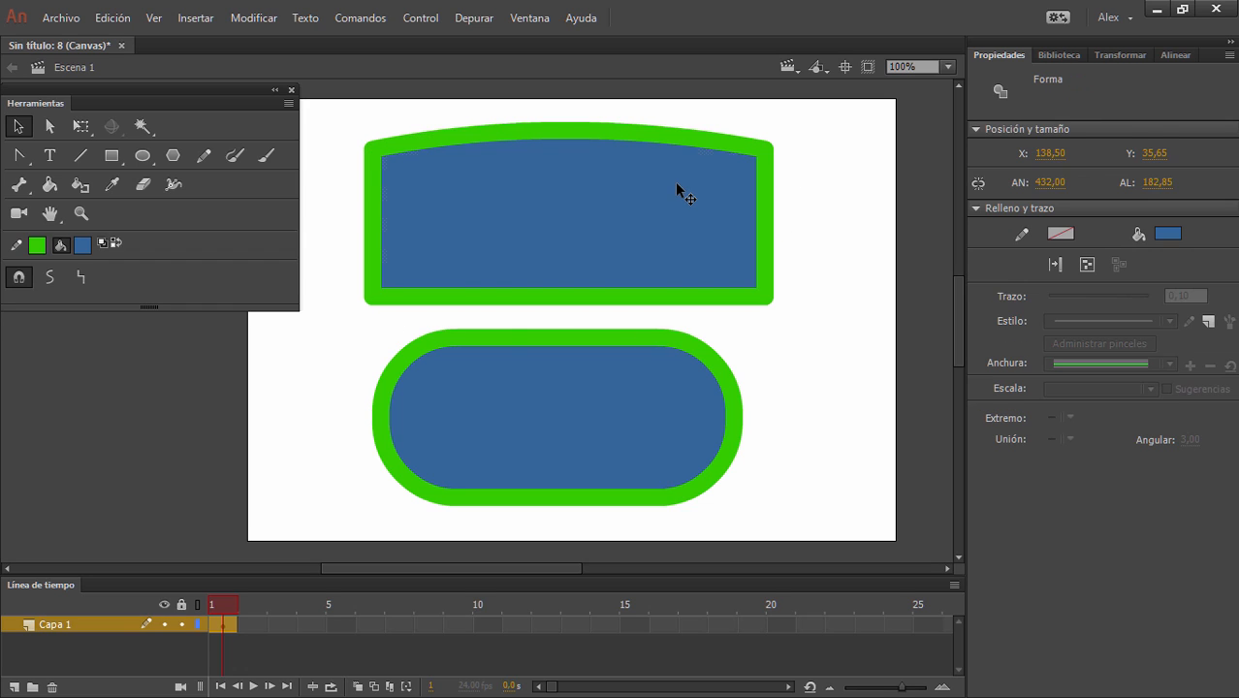
left_click(632, 383)
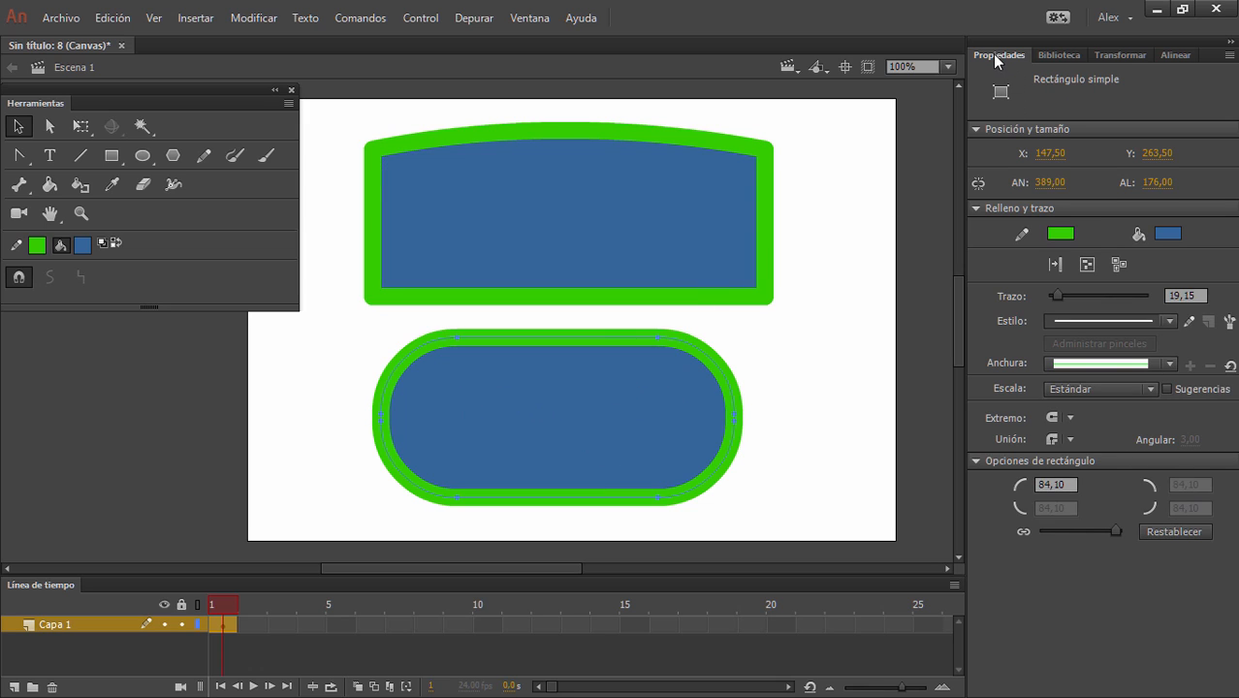
left_click(660, 213)
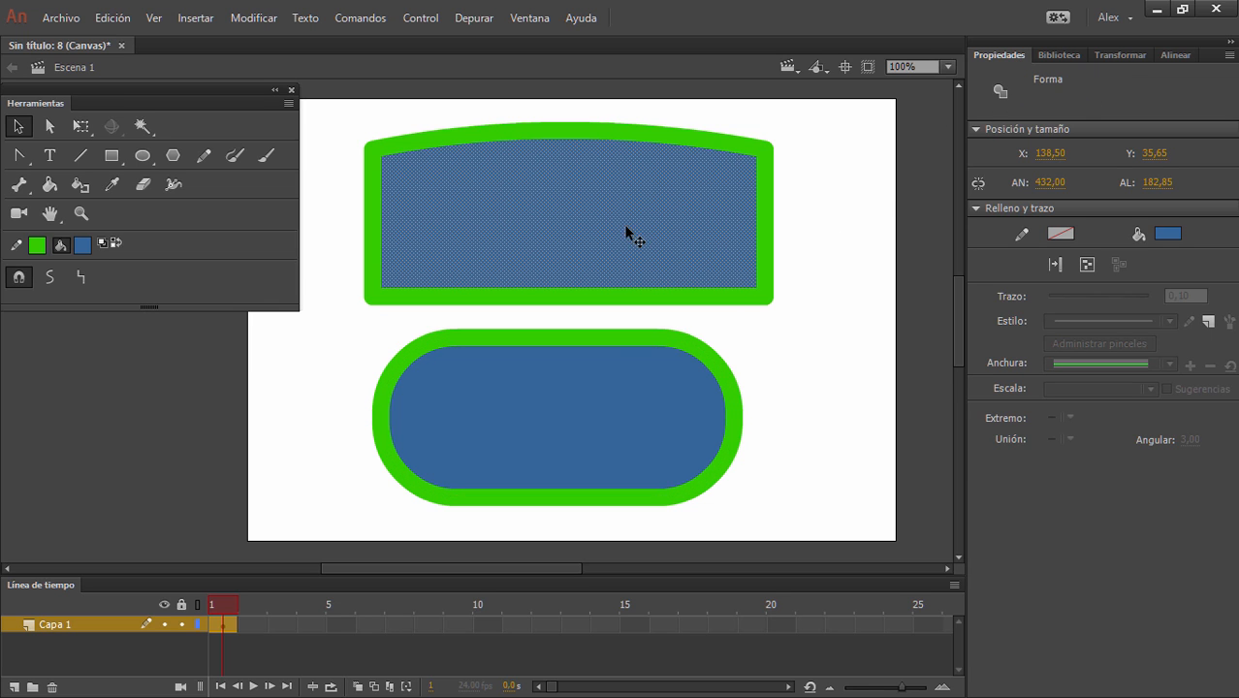
left_click(610, 376)
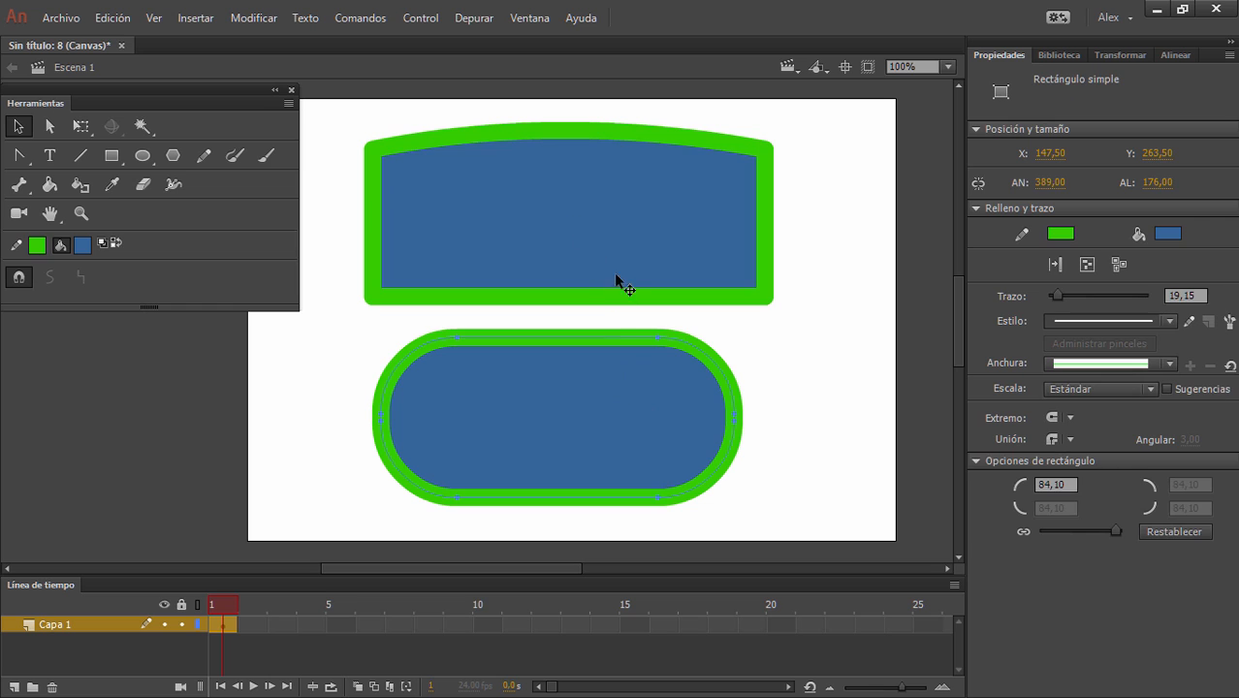
- Convert the rounded primitive rectangle to a drawing object and open it for editing
double_click(568, 401)
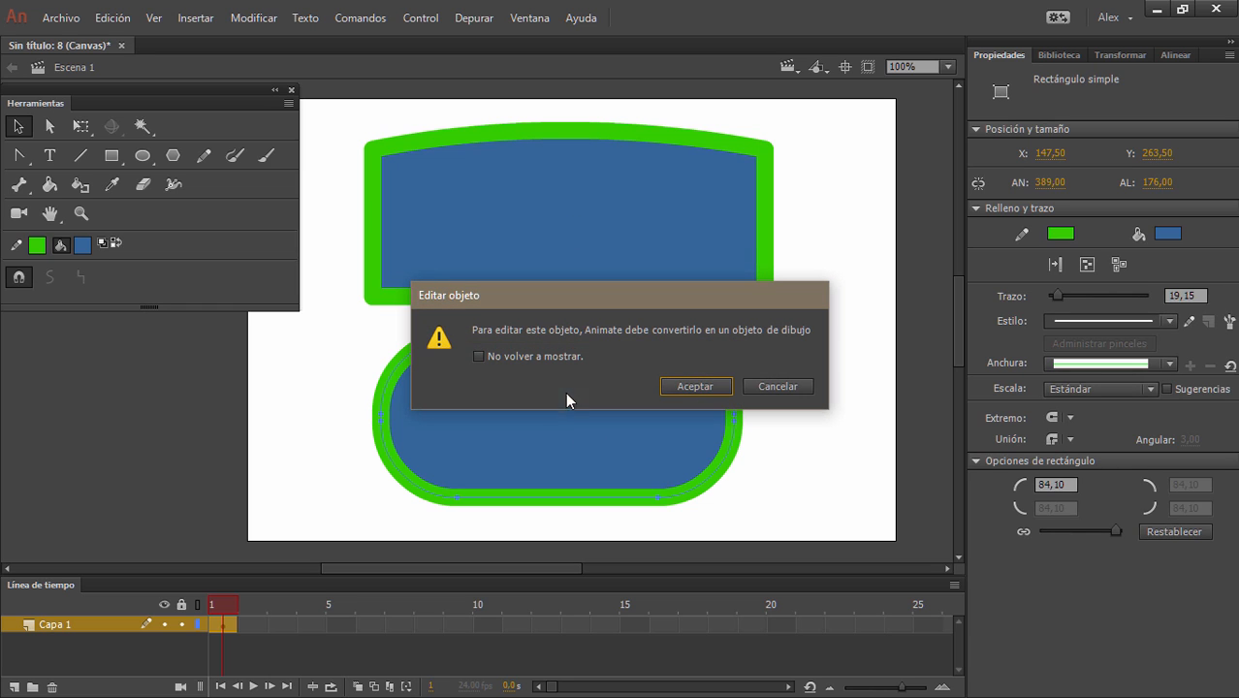
left_click(766, 387)
double_click(575, 417)
left_click(692, 386)
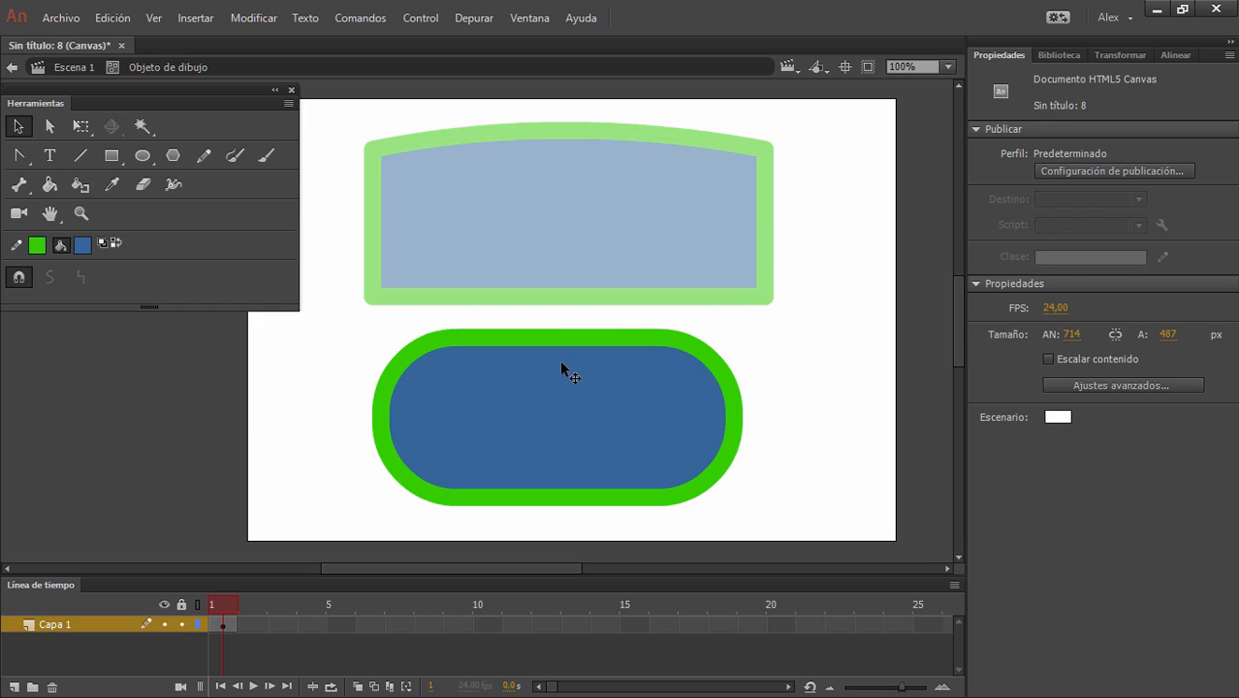
- Pull the rounded shape's top edge and lower-left corner outward into points inside the drawing object, and return to the main scene
left_click_drag(539, 331, 762, 274)
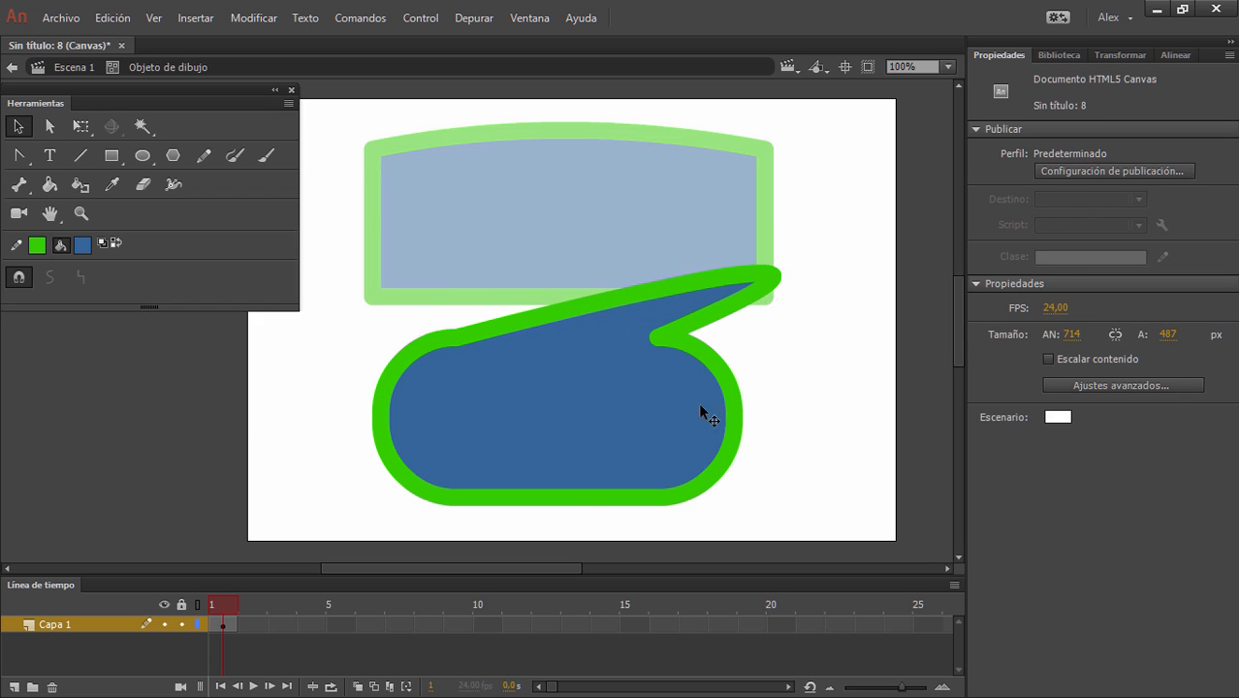
left_click_drag(415, 492, 211, 479)
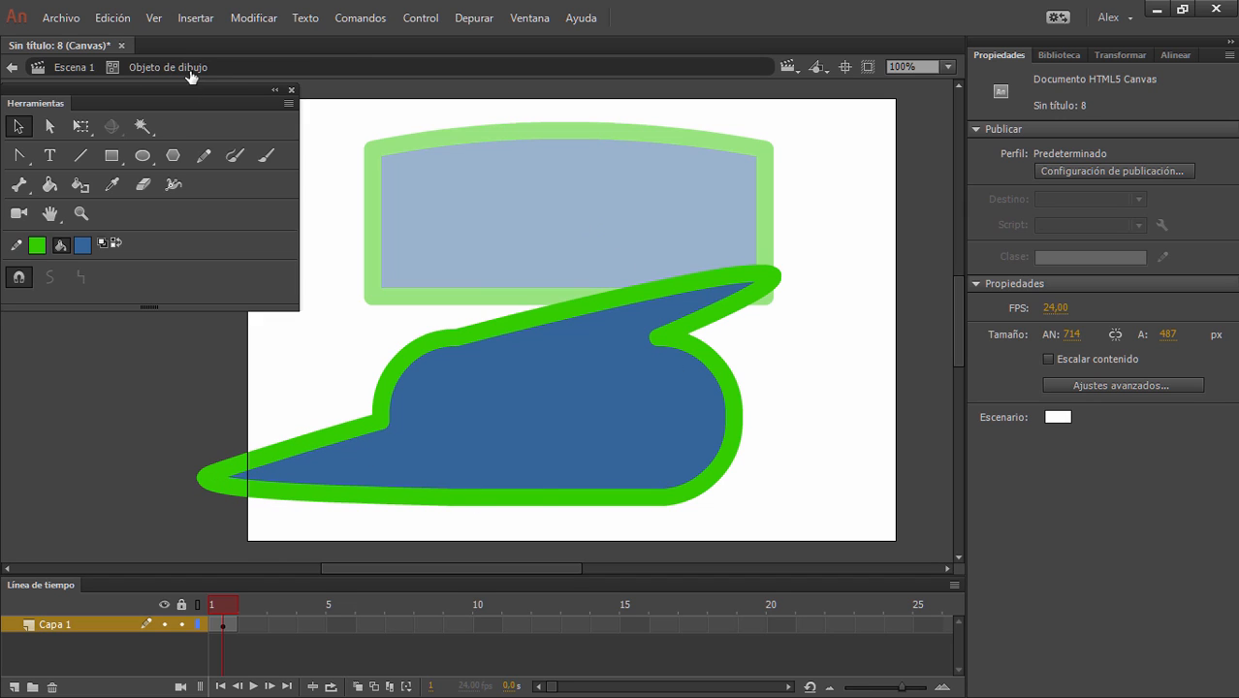
left_click(12, 66)
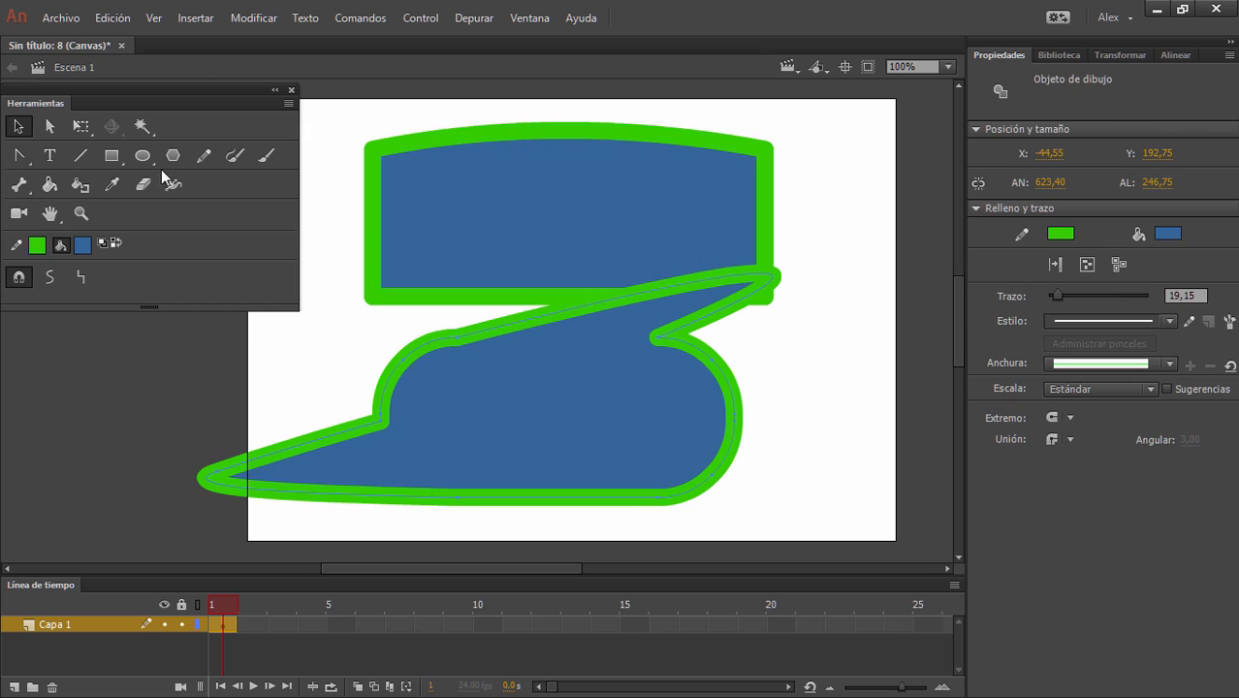
left_click(821, 439)
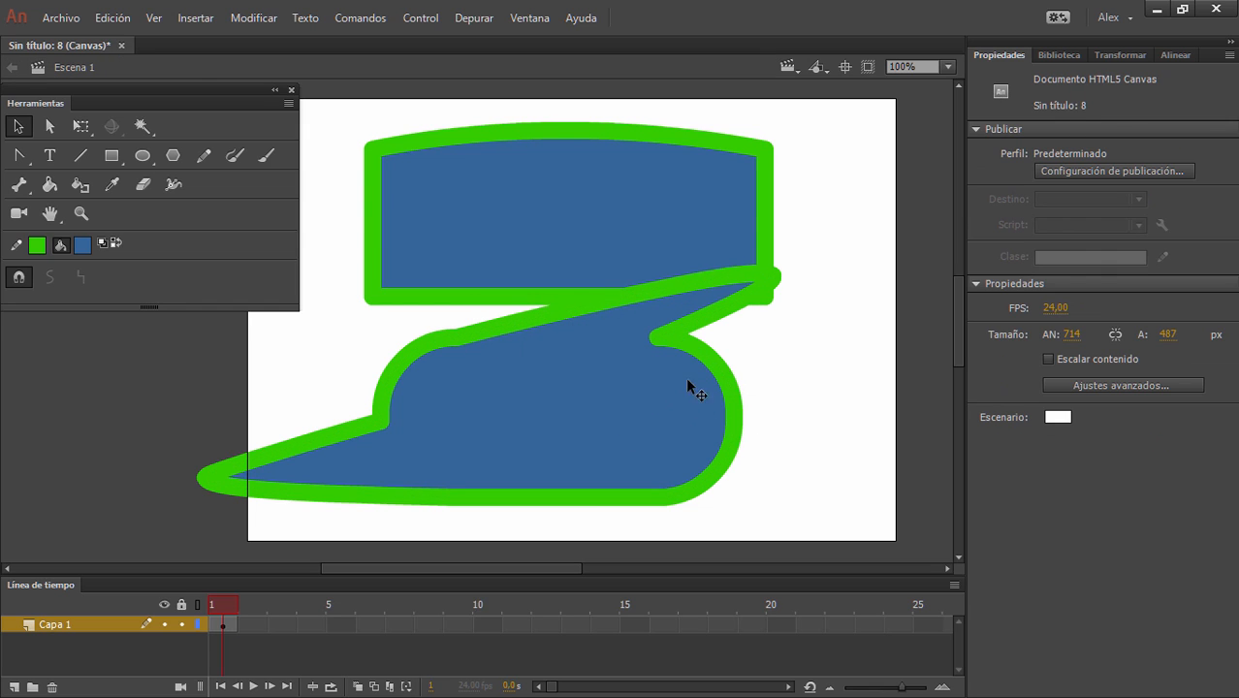
- Pull the distorted shape's upper-right and lower-right curves outward, and delete that shape from the stage
left_click_drag(715, 368, 781, 344)
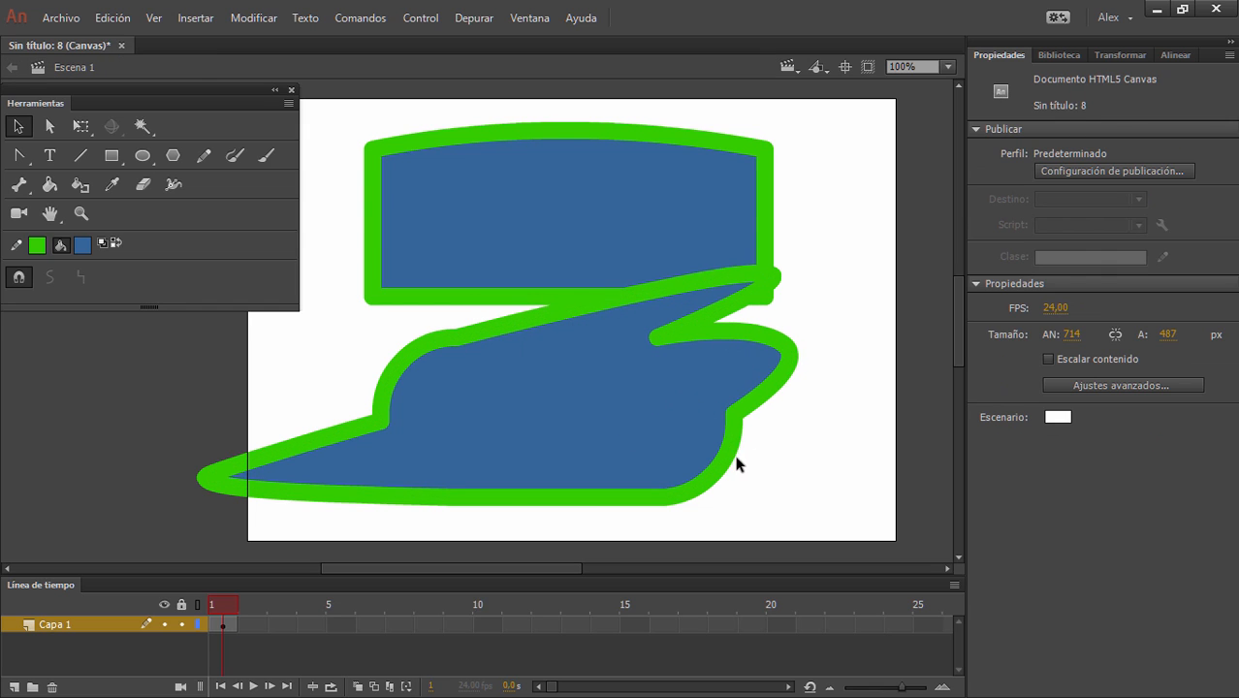
left_click_drag(732, 457, 801, 486)
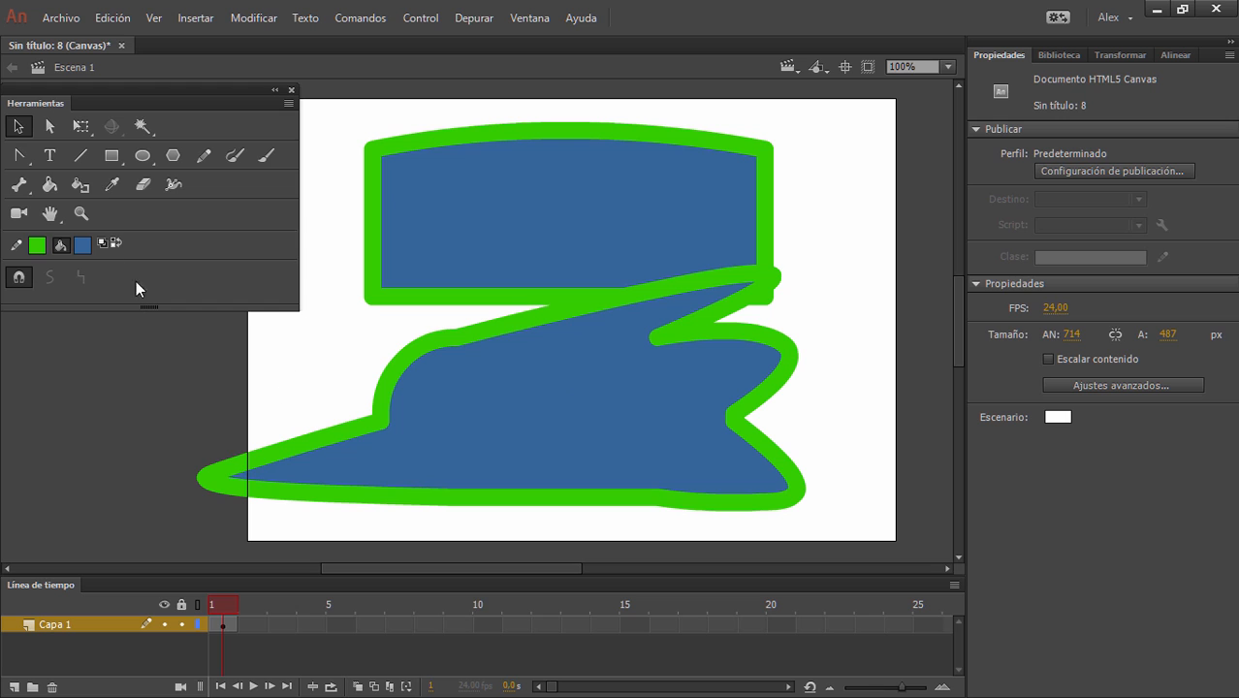
double_click(544, 410)
key("Delete")
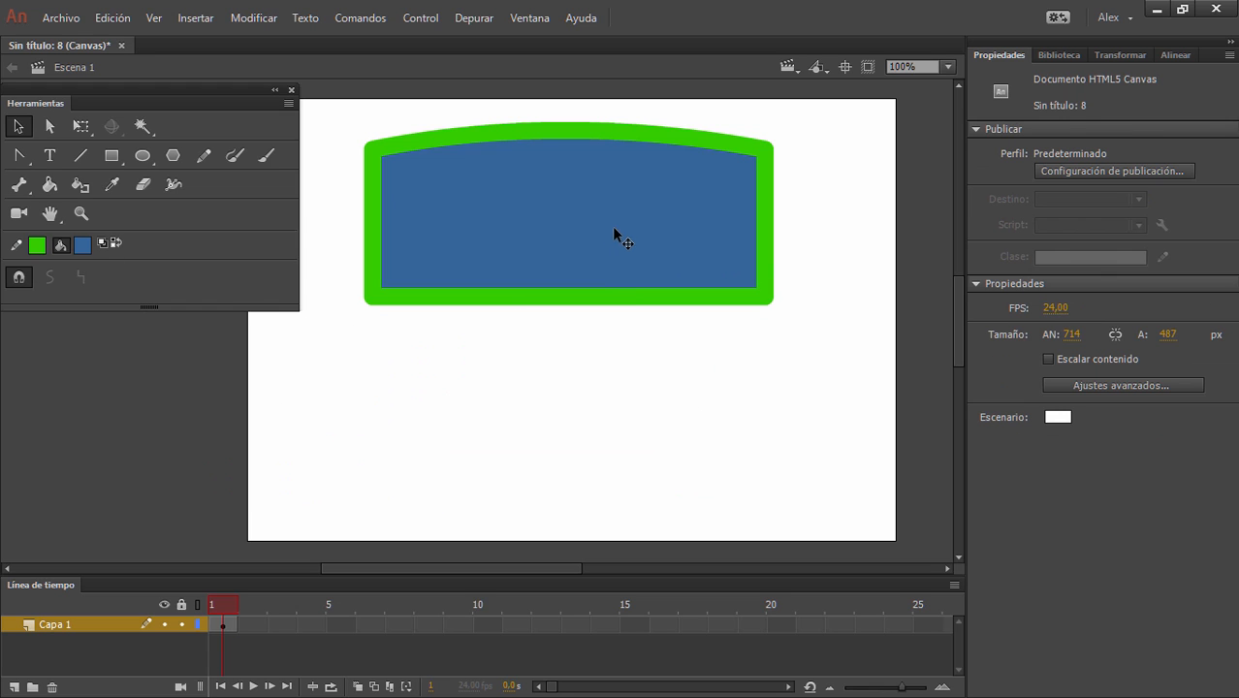
left_click(590, 208)
left_click(566, 361)
- Draw an ordinary oval below the curved rectangle and move its fill out of the outline toward the upper right
left_click(111, 155)
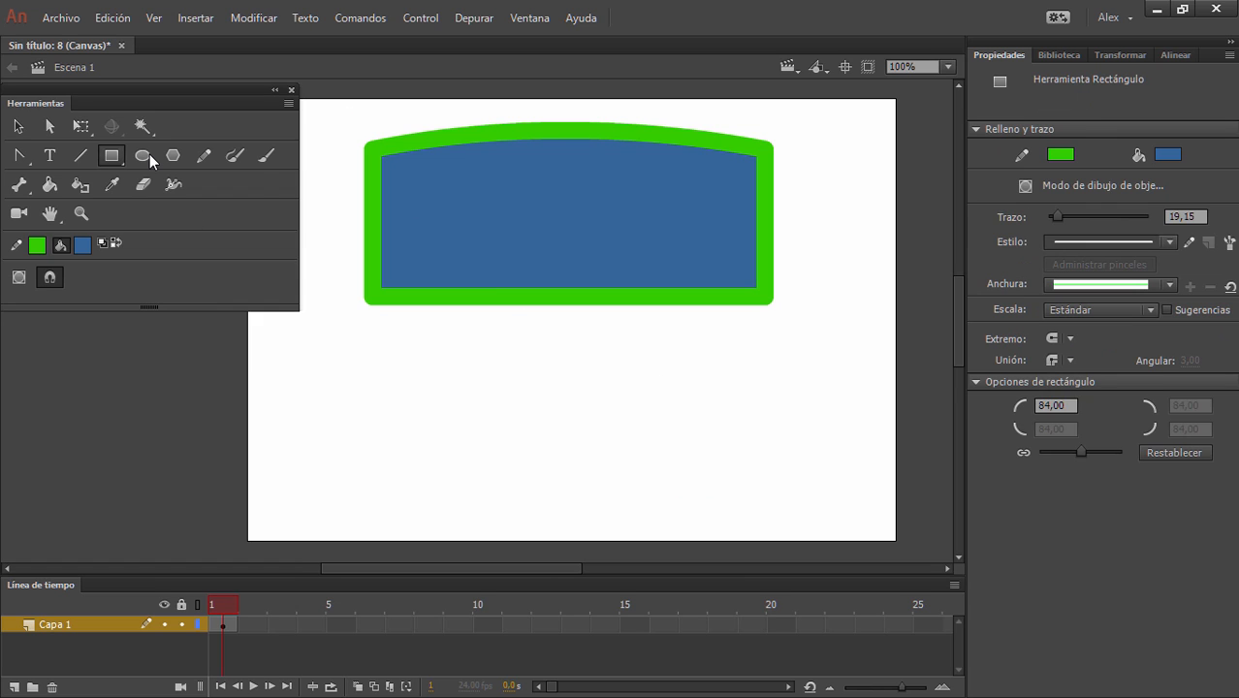
left_click(145, 155)
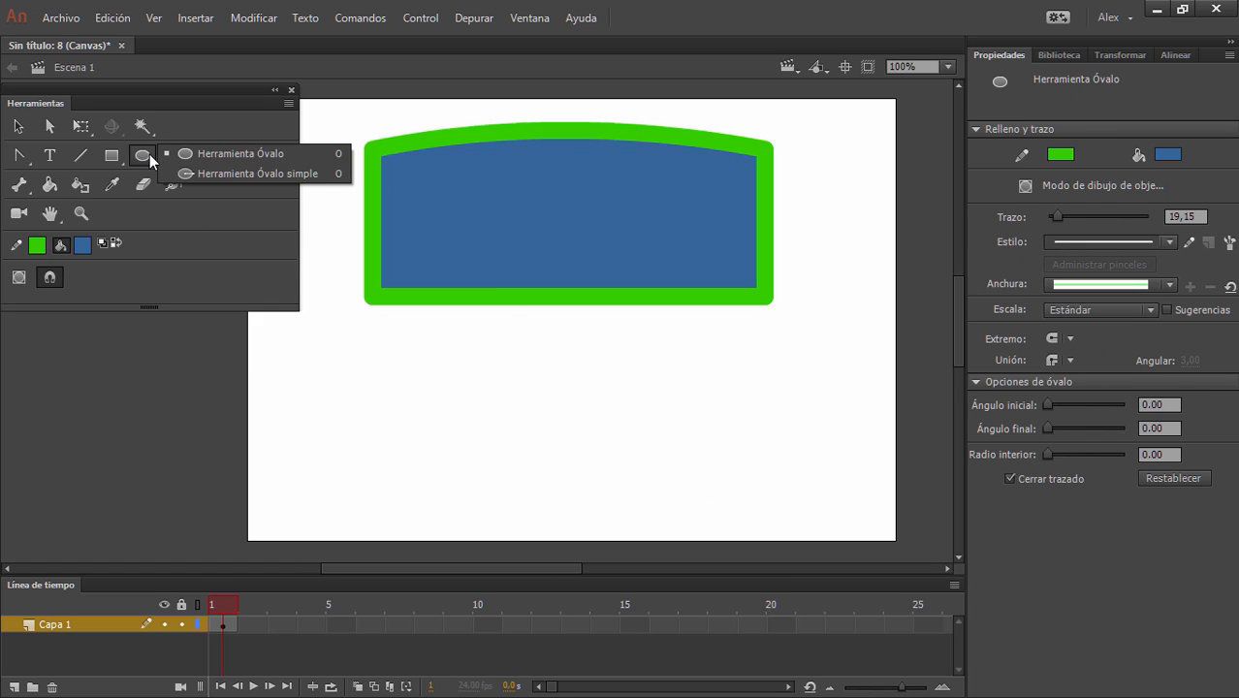
left_click(246, 153)
left_click_drag(380, 315, 698, 503)
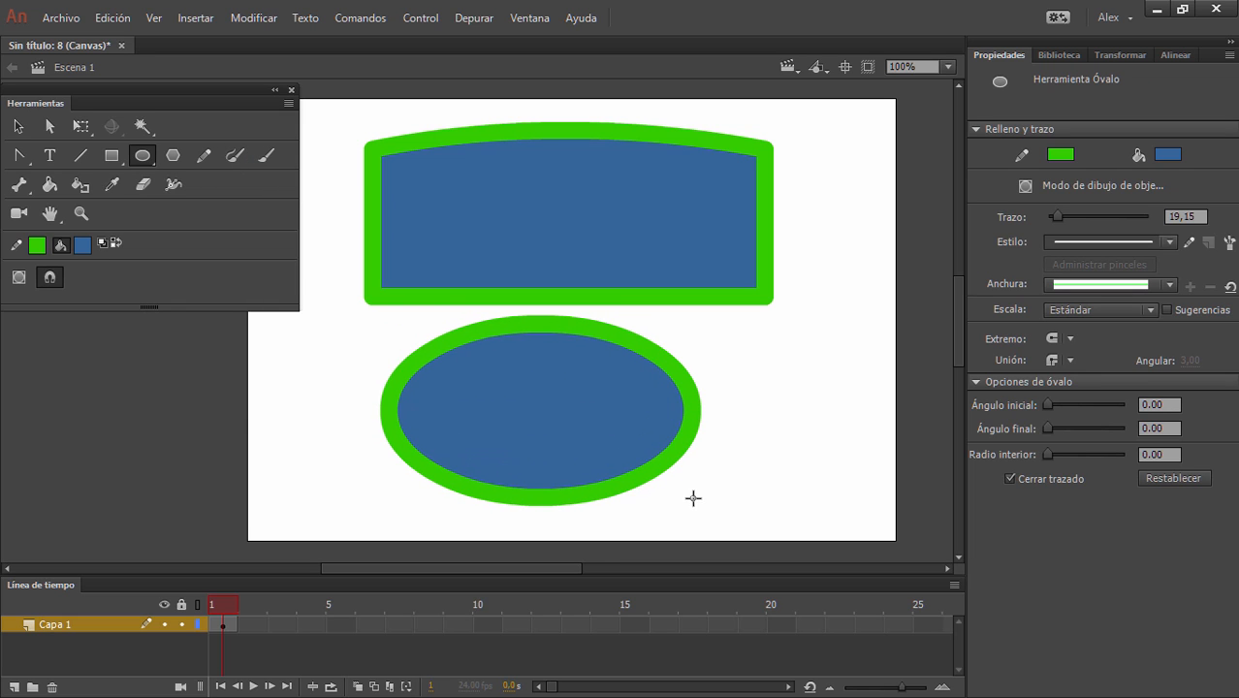
left_click(21, 129)
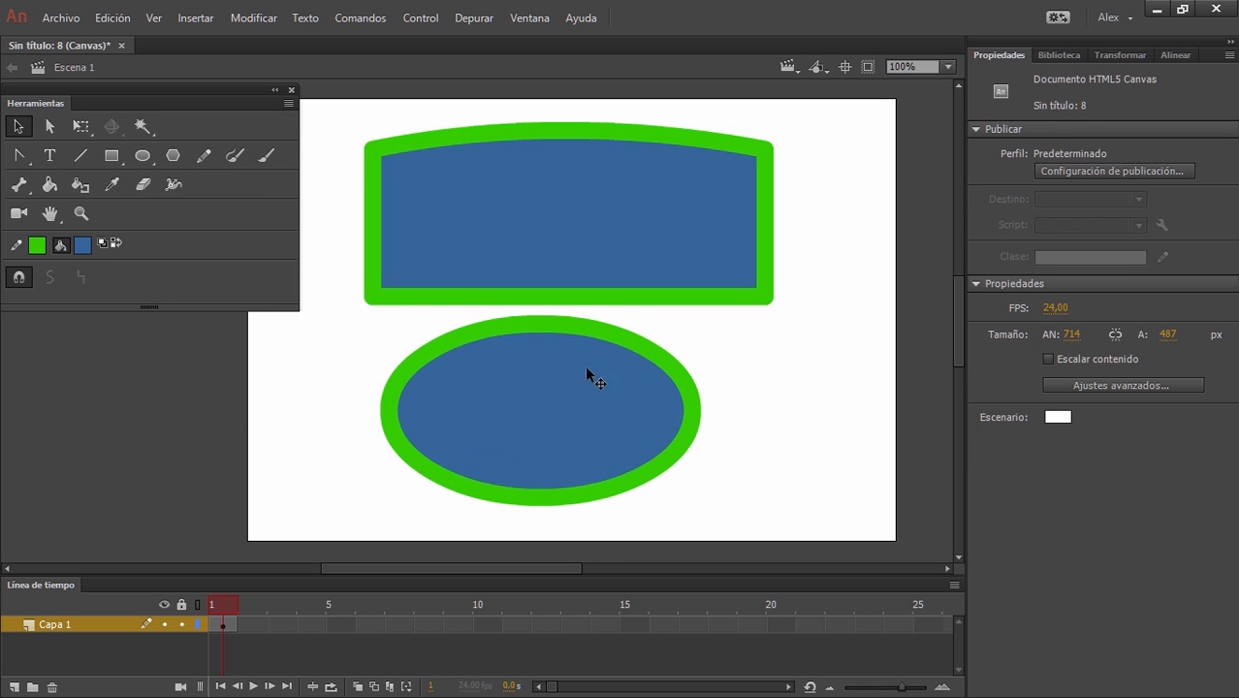
mouse_move(618, 347)
left_mouse_down()
mouse_move(653, 332)
mouse_move(797, 337)
mouse_move(940, 257)
mouse_move(932, 251)
left_mouse_up()
- Delete all shapes from the stage, including the leftover piece of fill beyond its right edge
left_click_drag(692, 549, 341, 307)
left_click_drag(373, 119, 890, 531)
key("Delete")
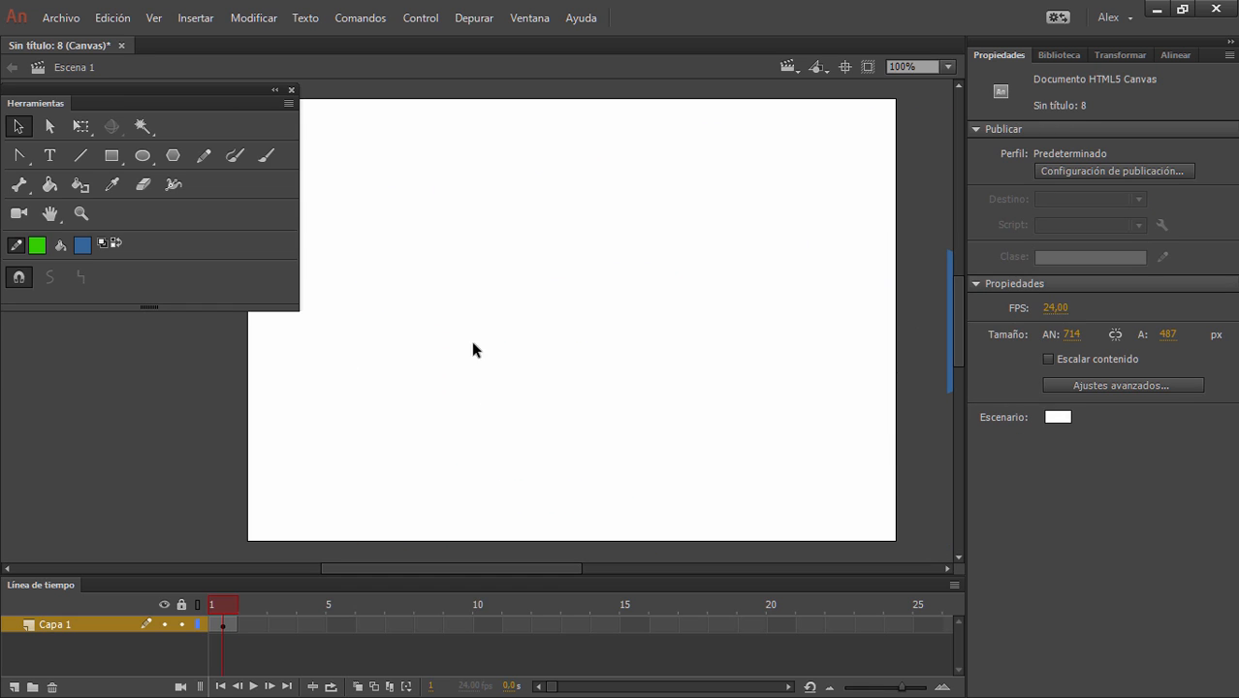
left_click_drag(808, 386, 621, 387)
left_click_drag(722, 171, 872, 466)
key("Delete")
left_click_drag(413, 404, 652, 392)
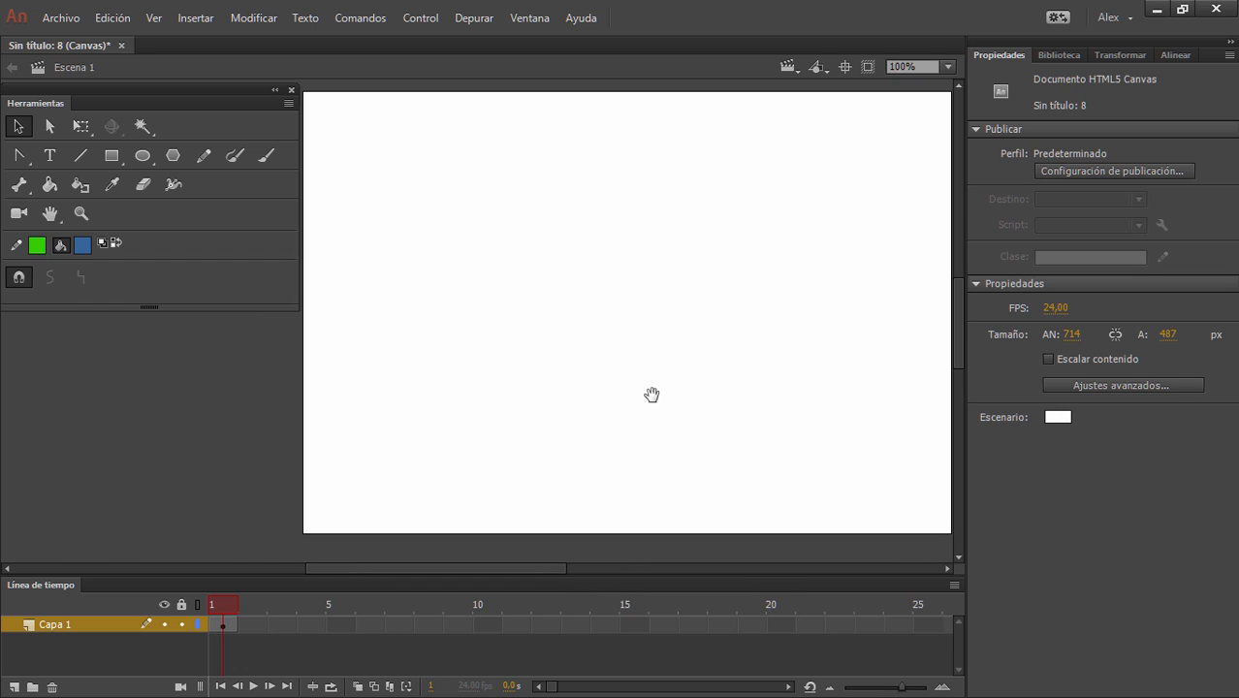
- Draw an ordinary oval about 336 by 281 px in the upper middle of the stage
left_click(141, 156)
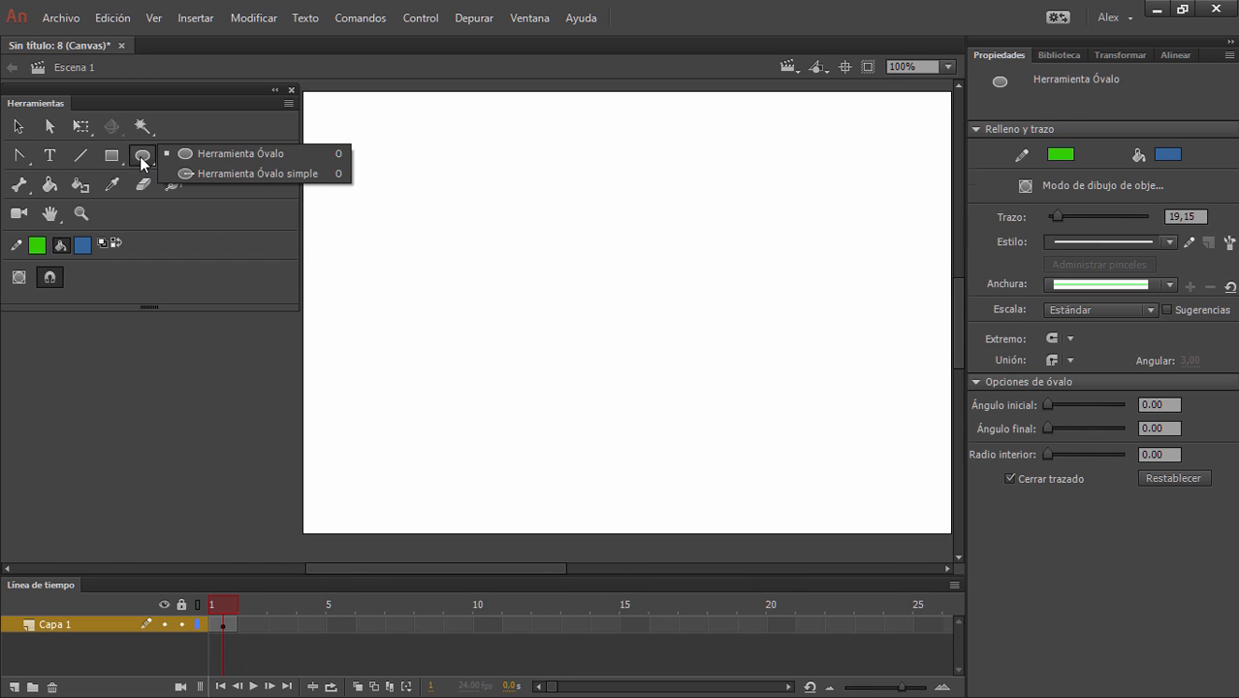
left_click(233, 155)
mouse_move(410, 153)
left_mouse_down()
mouse_move(715, 387)
mouse_move(717, 408)
left_mouse_up()
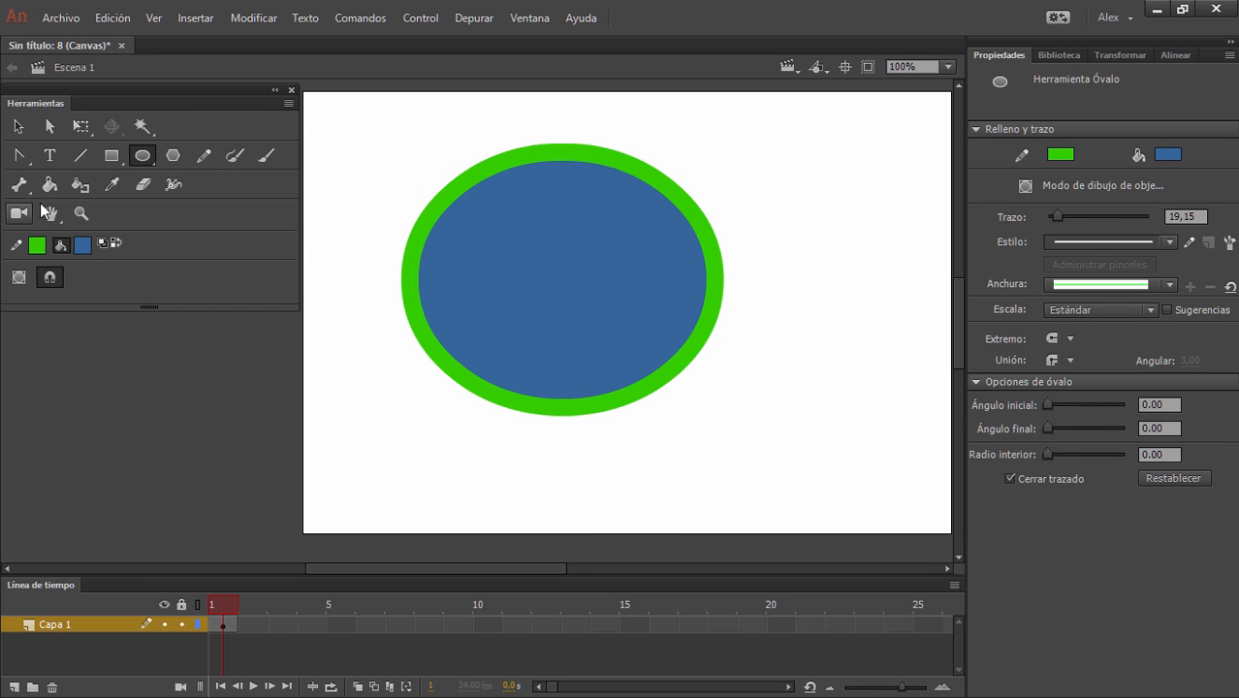
- Select the whole oval, set its stroke size to 39,10 and apply the dashed stroke style
left_click(18, 127)
mouse_move(365, 123)
left_mouse_down()
mouse_move(604, 355)
mouse_move(737, 427)
left_mouse_up()
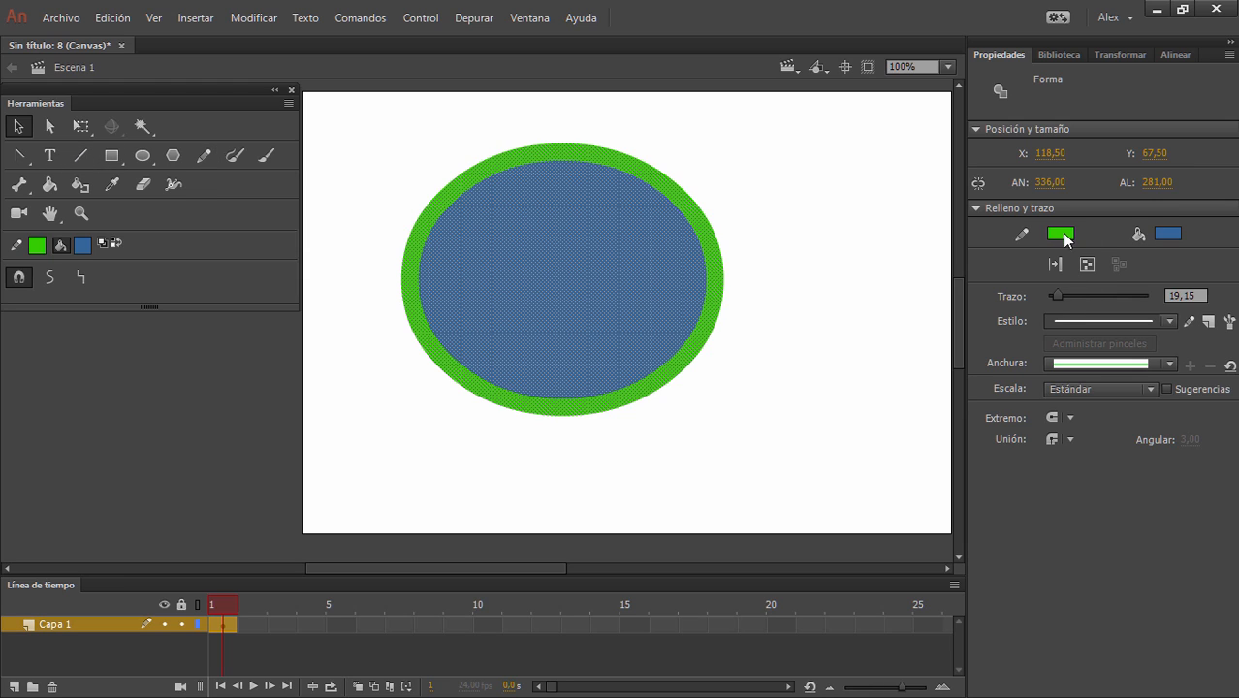
mouse_move(1059, 296)
left_mouse_down()
mouse_move(1103, 297)
mouse_move(1070, 298)
left_mouse_up()
left_click(1136, 326)
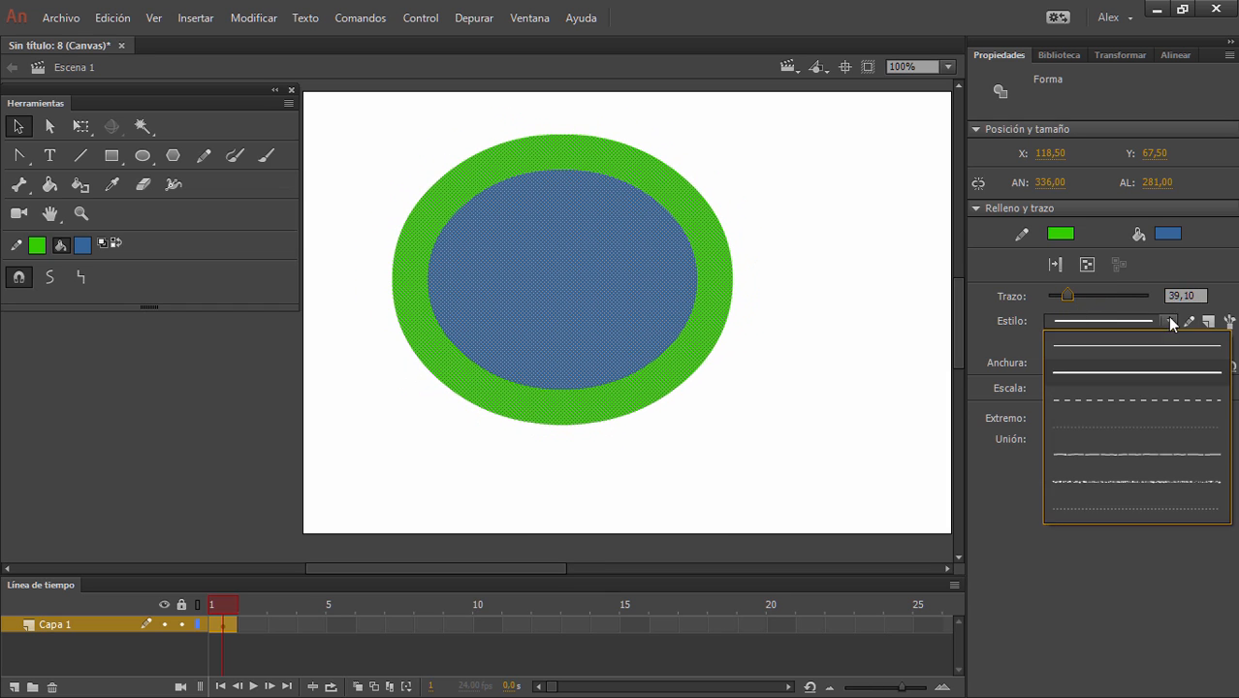
left_click(1114, 394)
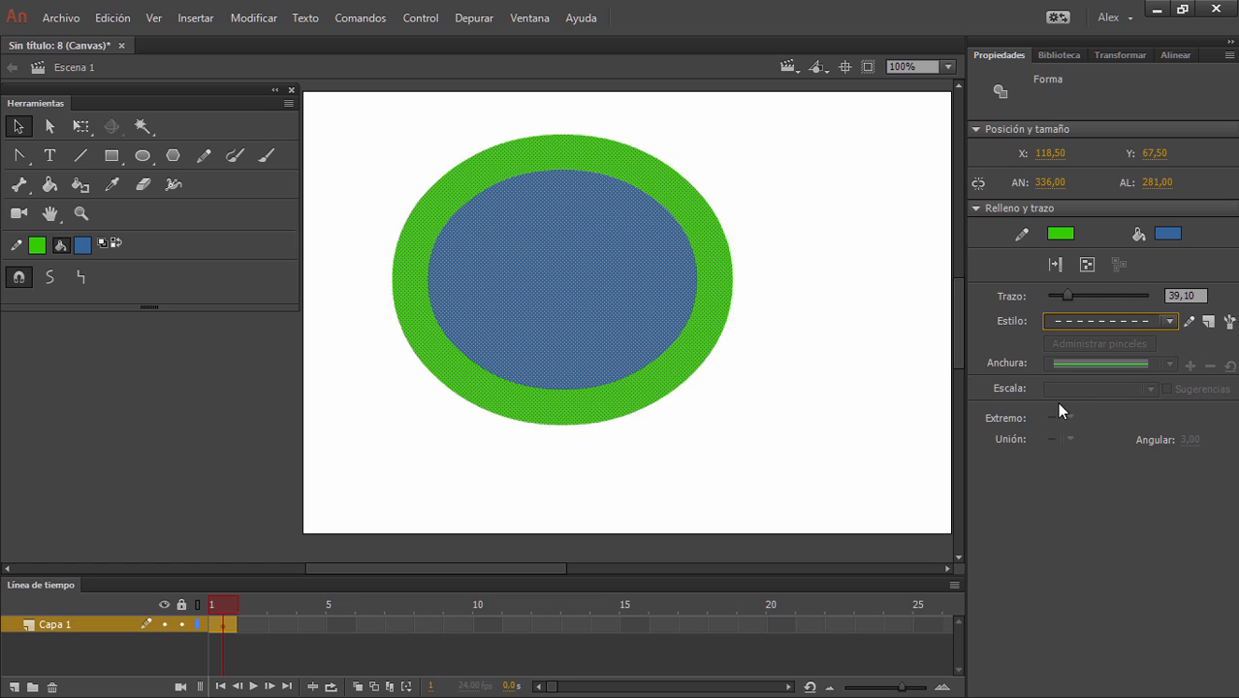
left_click(1169, 320)
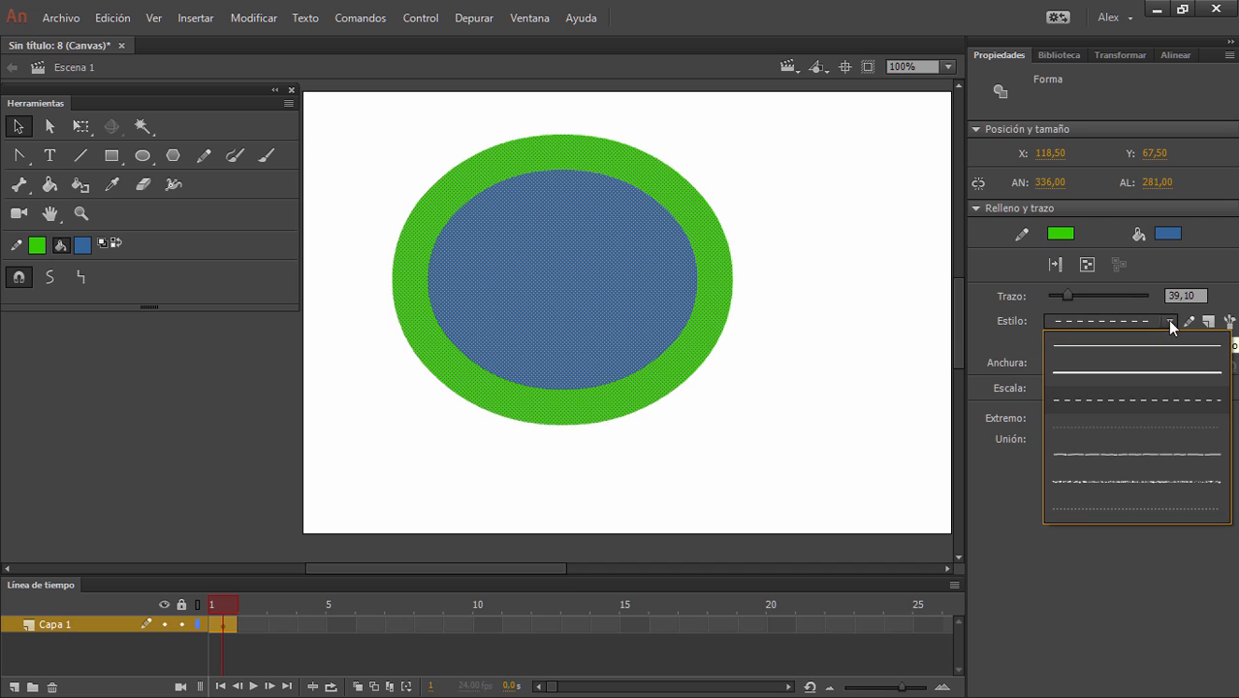
left_click(1129, 390)
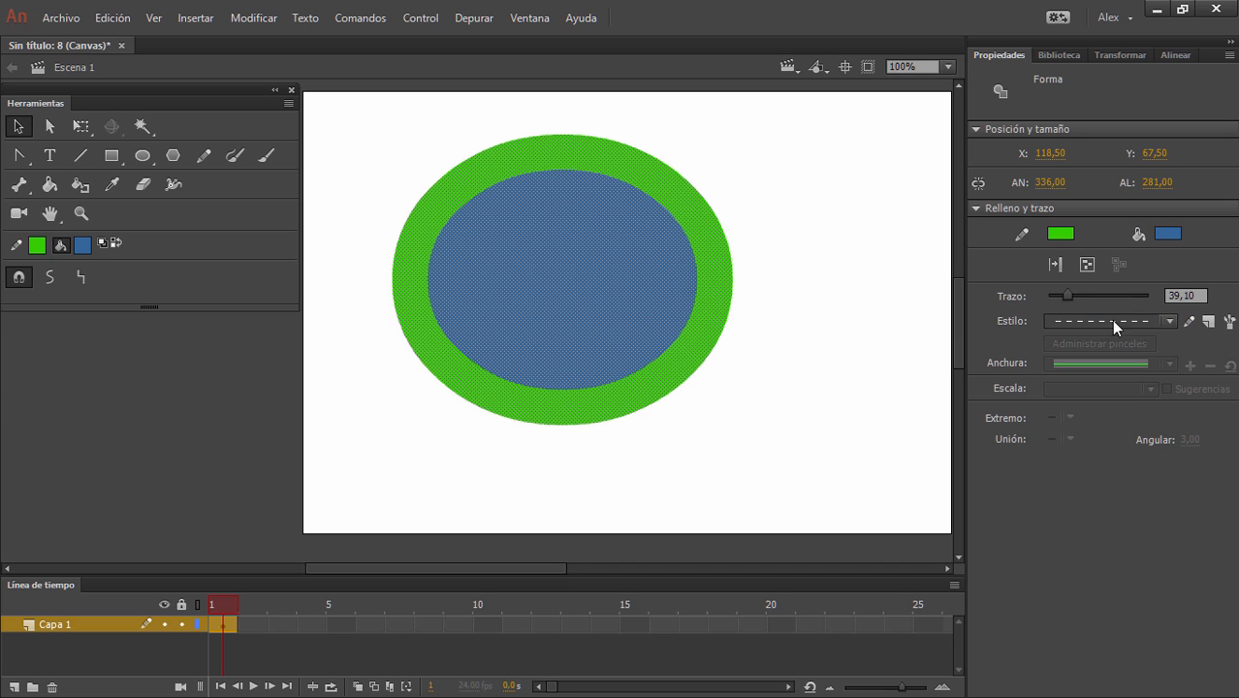
- Edit the dashed stroke style to use 8 pt dashes with 85 pt gaps
left_click(1188, 320)
mouse_move(665, 284)
left_mouse_down()
mouse_move(767, 223)
mouse_move(859, 301)
left_mouse_up()
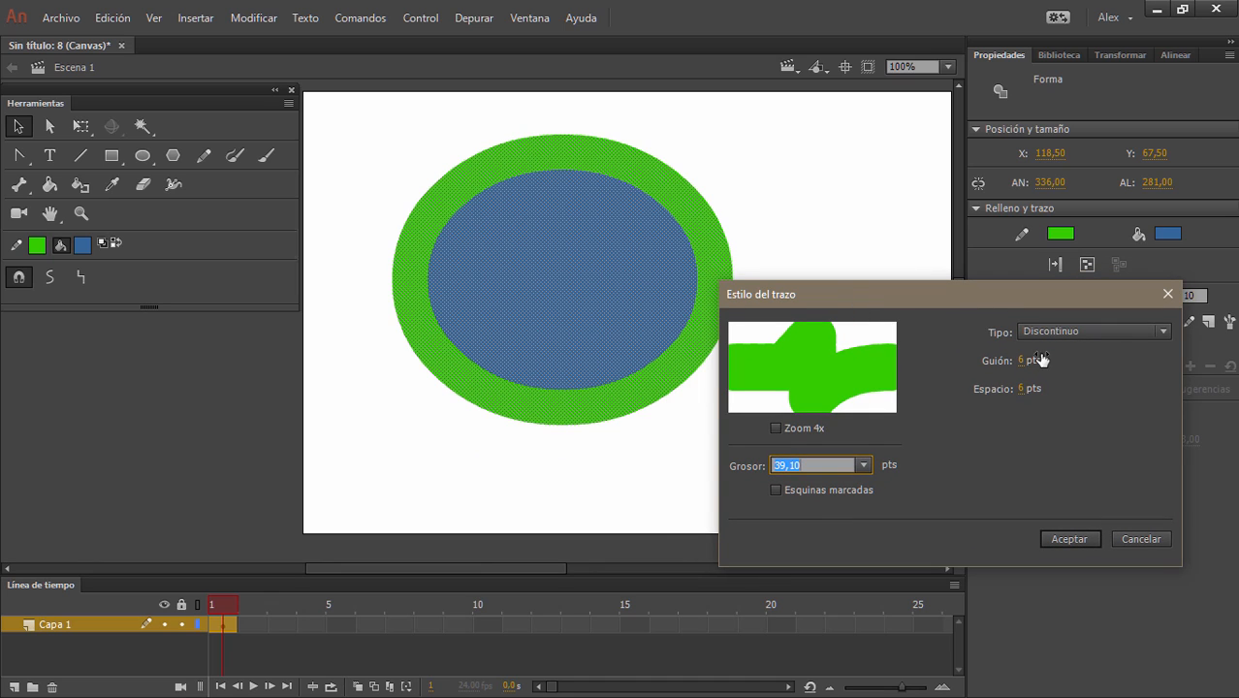
mouse_move(1023, 371)
left_mouse_down()
mouse_move(1010, 367)
mouse_move(1113, 367)
mouse_move(1018, 372)
mouse_move(1032, 388)
mouse_move(1093, 384)
left_mouse_up()
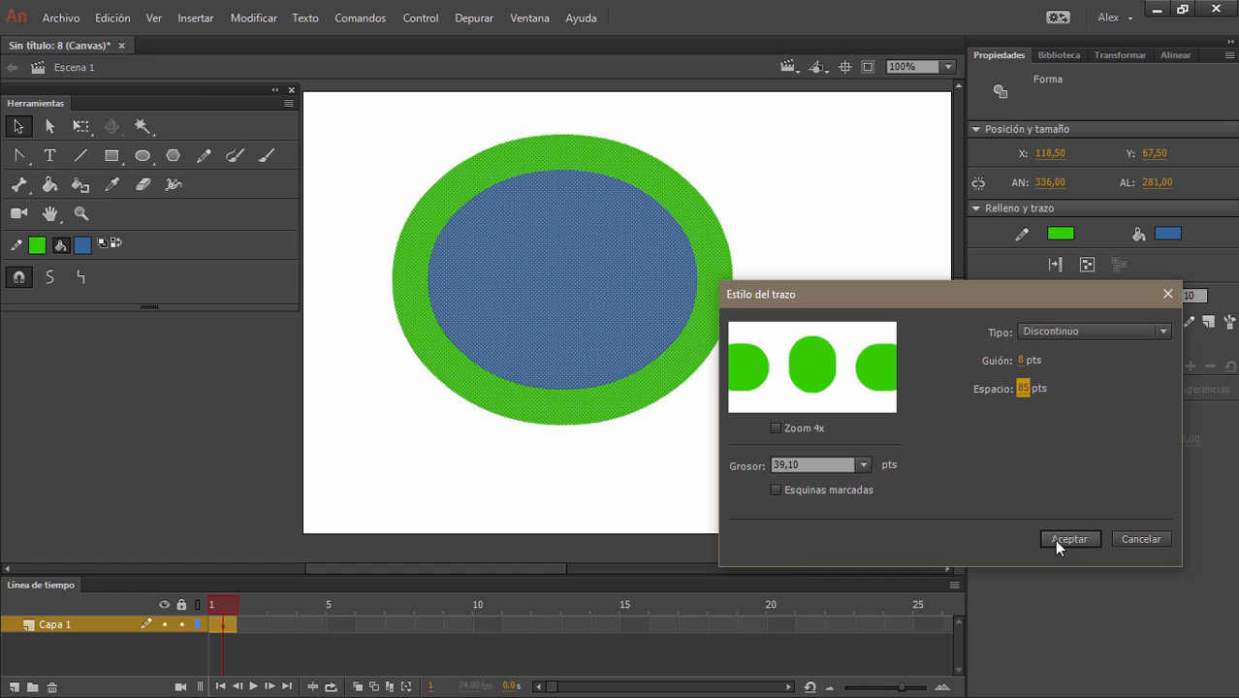
left_click(1082, 538)
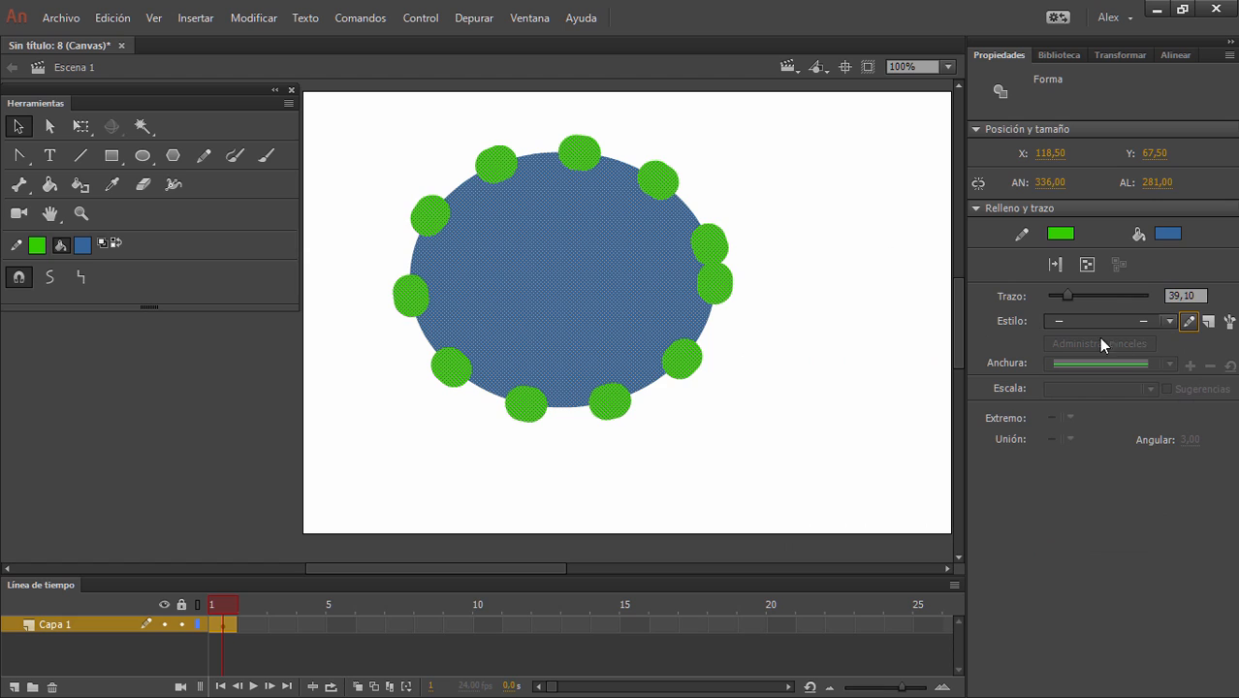
- Try the ragged stroke style on the oval, switch to the stippled style and set the stroke size to 53,60
left_click(1169, 320)
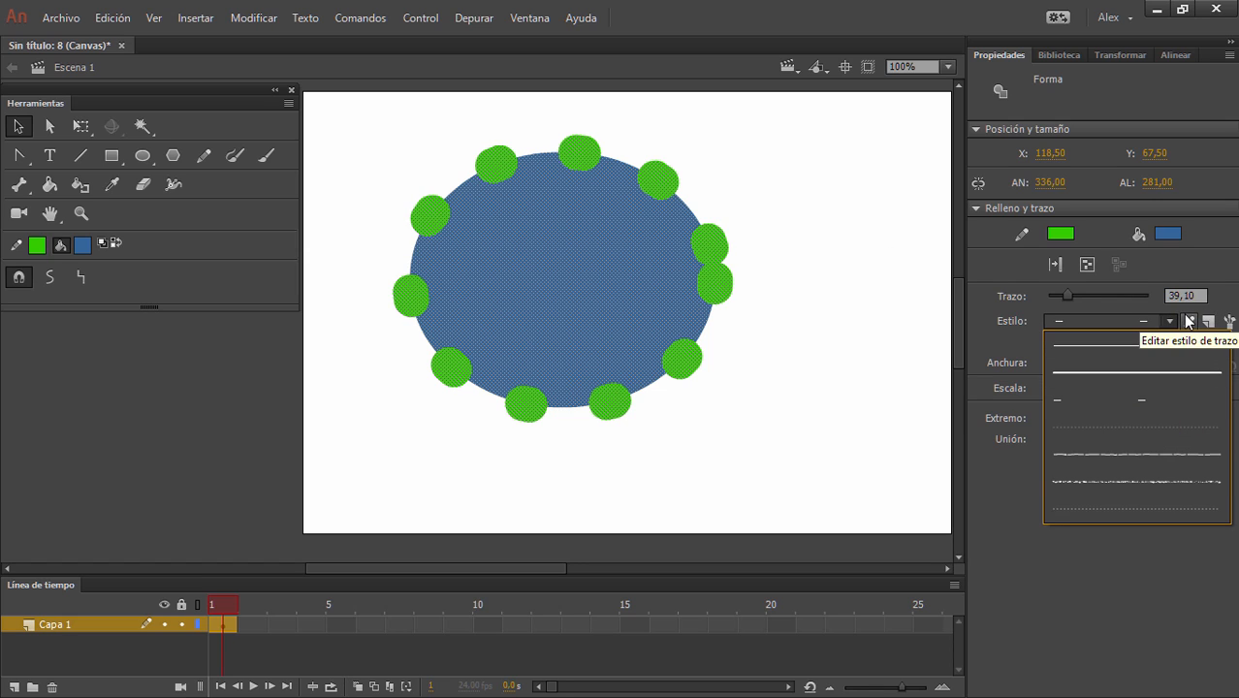
left_click(1163, 452)
left_click(1168, 321)
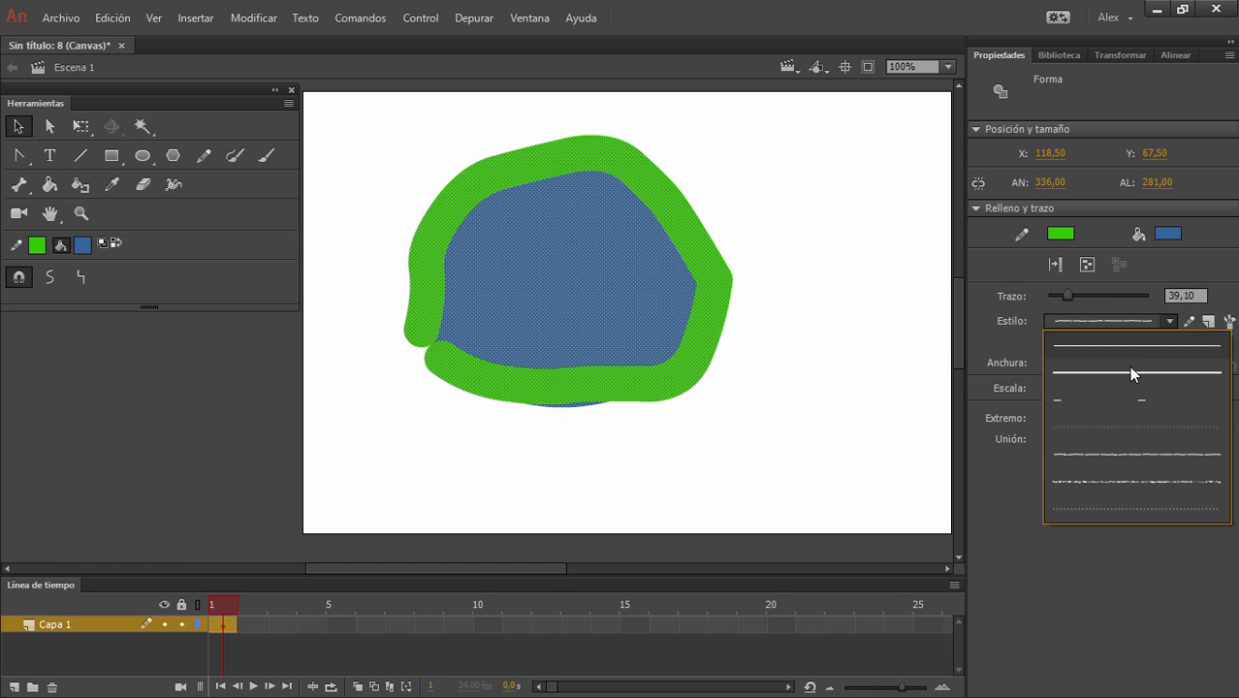
left_click(1114, 472)
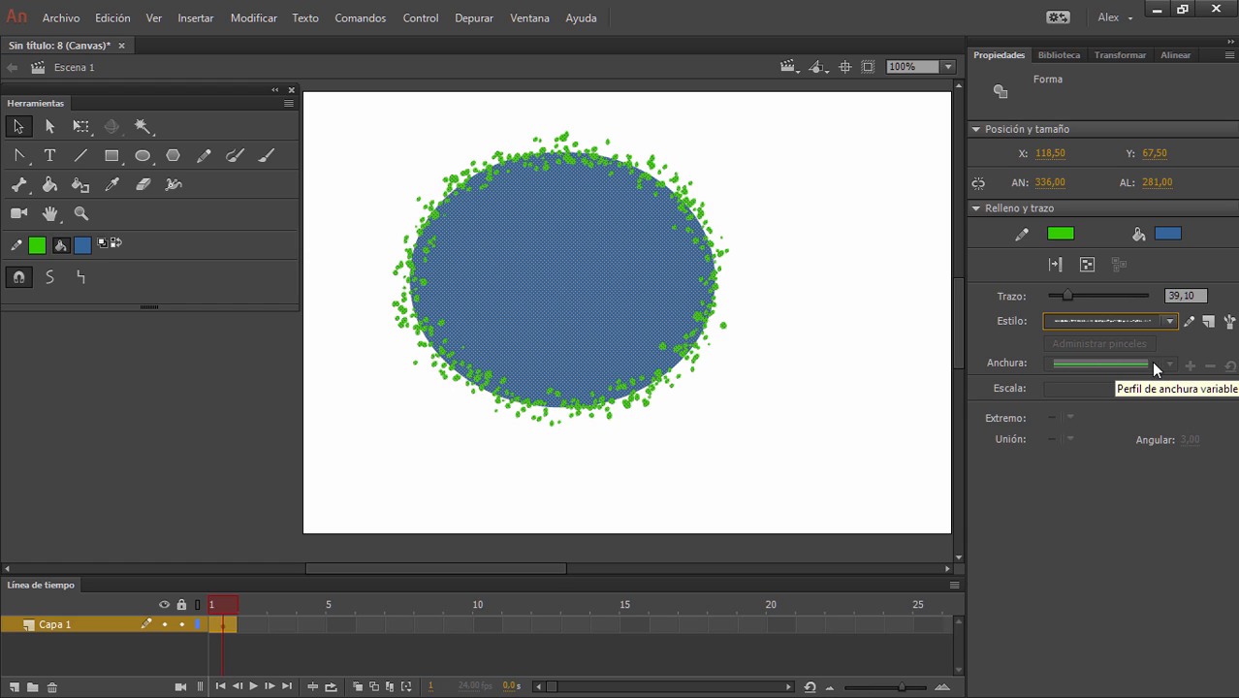
left_click_drag(1061, 296, 1074, 301)
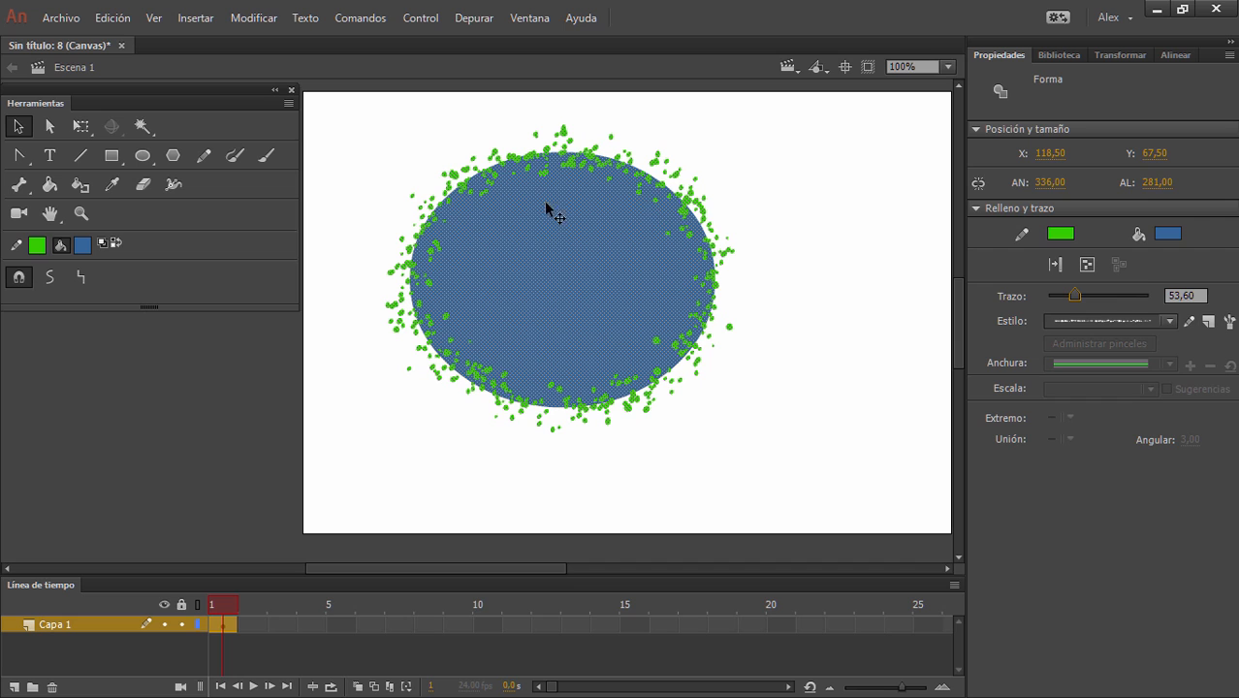
- Change the oval's stroke color to pink #CC3366 and deselect it
left_click(1060, 237)
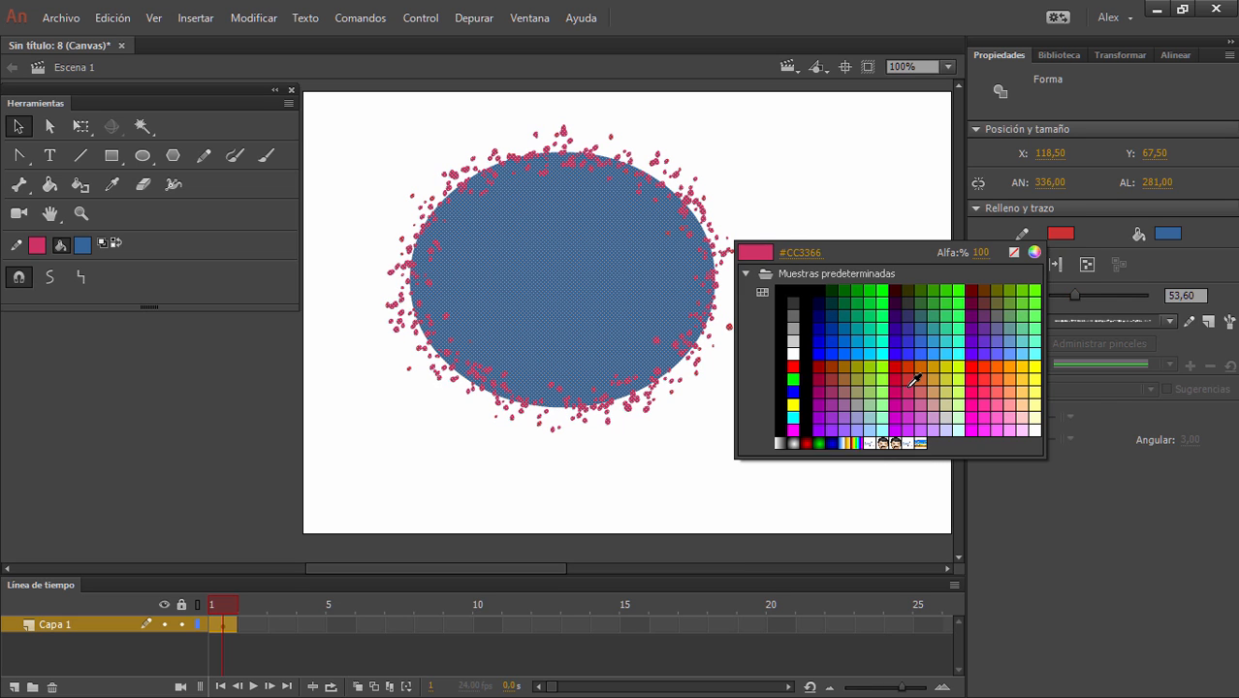
left_click(911, 383)
left_click(886, 281)
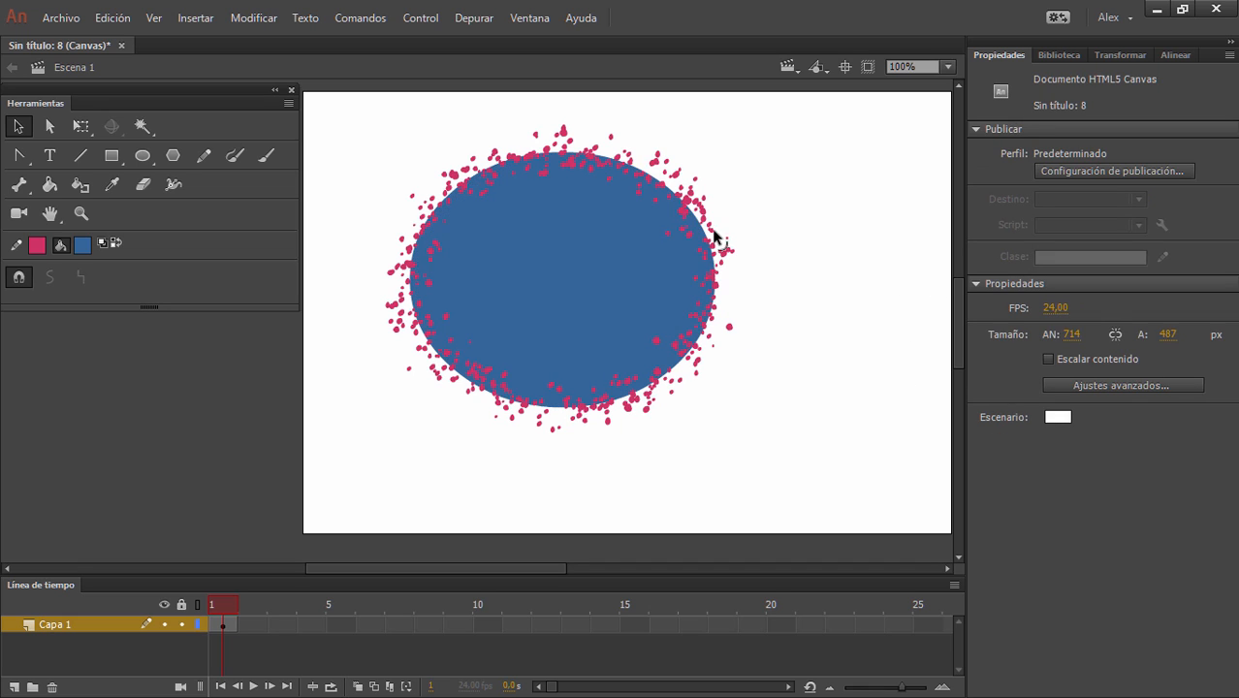
- Select the whole oval with its stippled outline and delete it
mouse_move(361, 124)
left_mouse_down()
mouse_move(625, 365)
mouse_move(793, 438)
left_mouse_up()
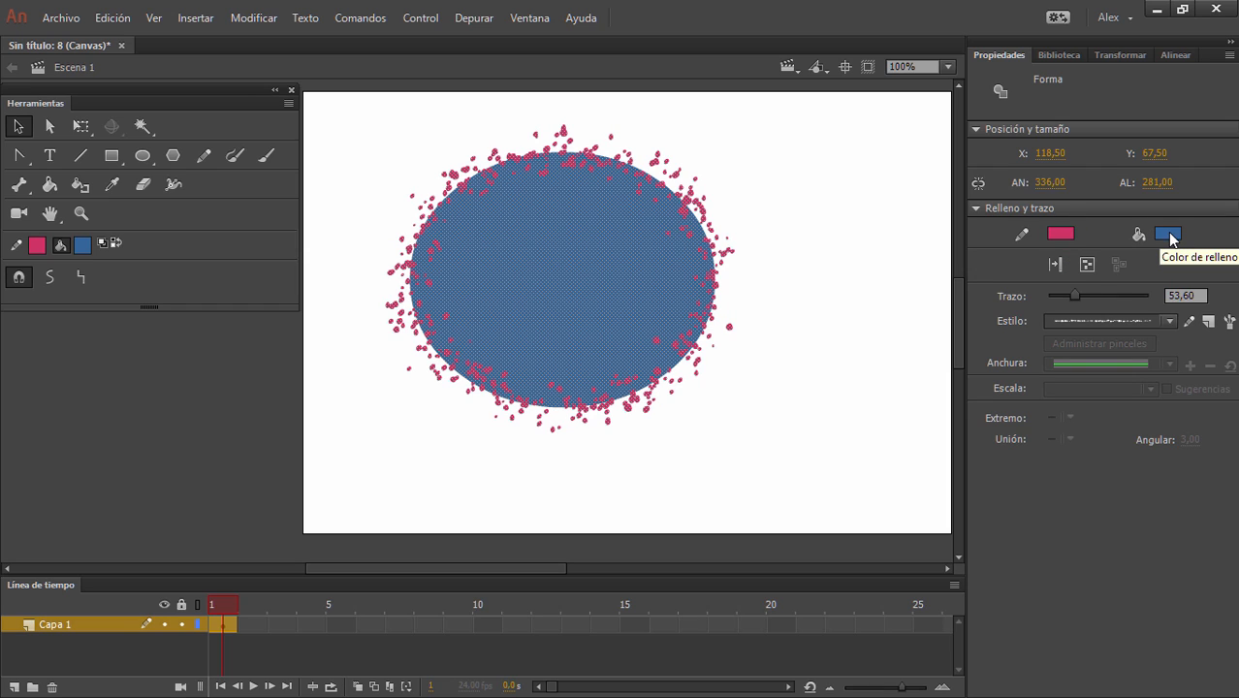
left_click(822, 415)
left_click_drag(332, 120, 775, 388)
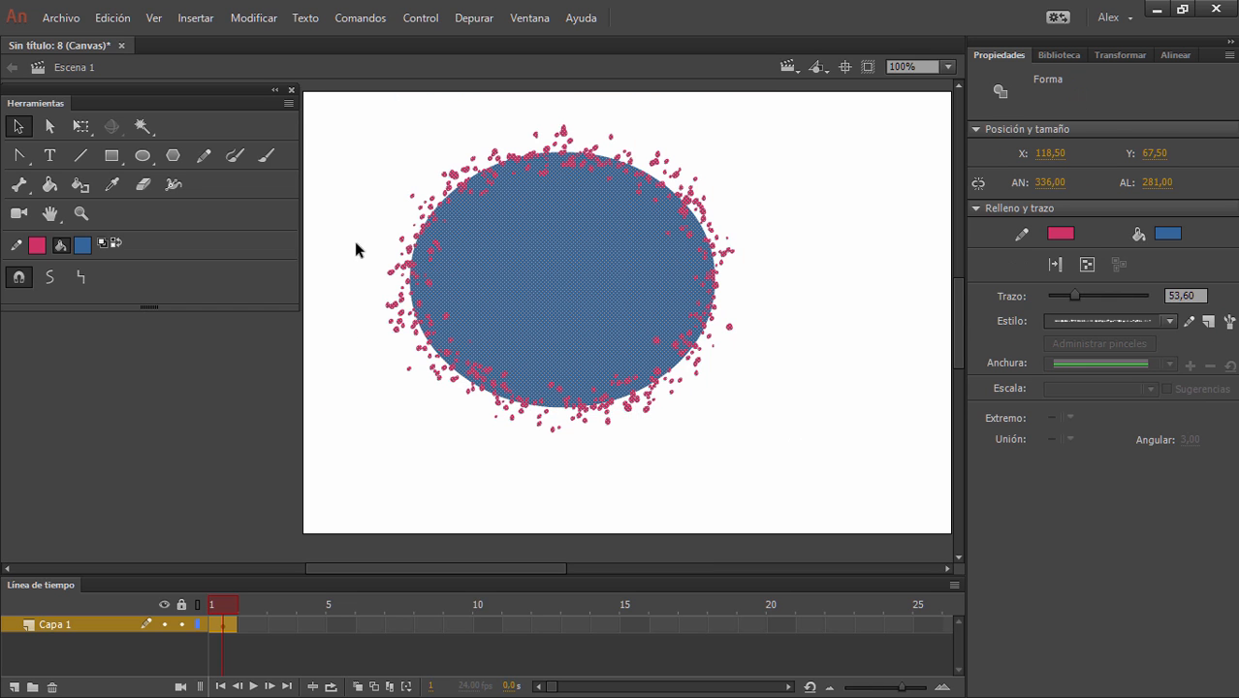
key("Delete")
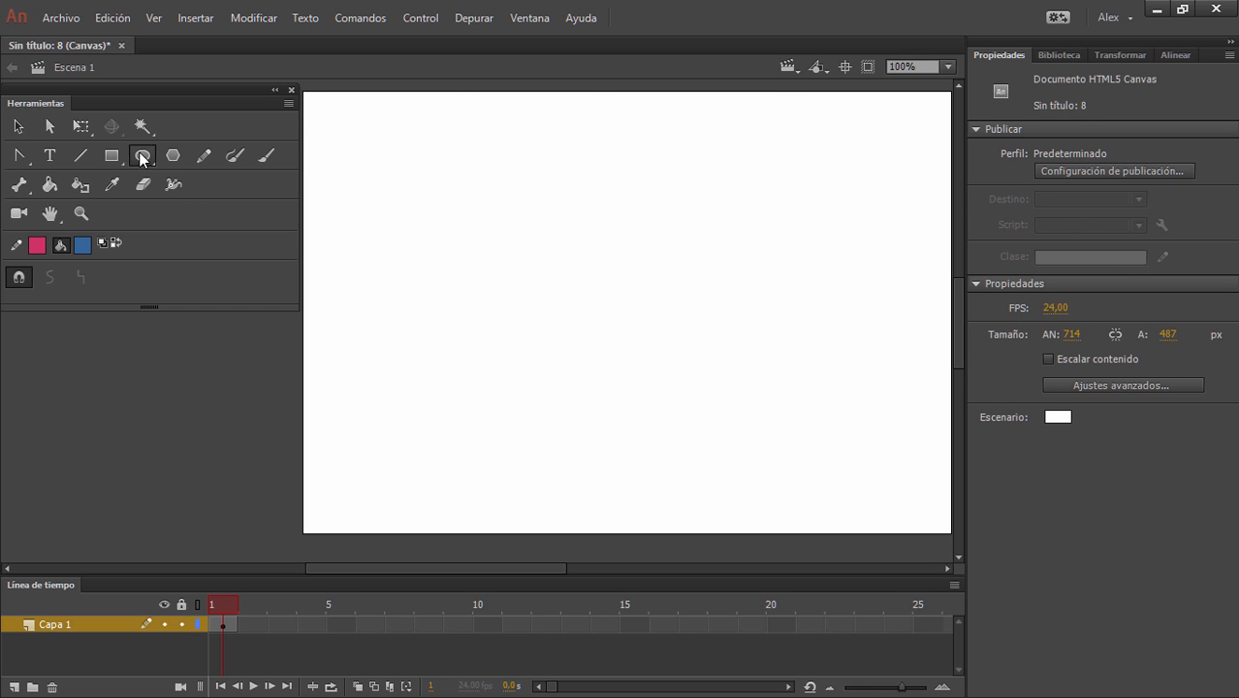
- Activate the ordinary Oval tool and set its stroke style to hairline
left_click(142, 155)
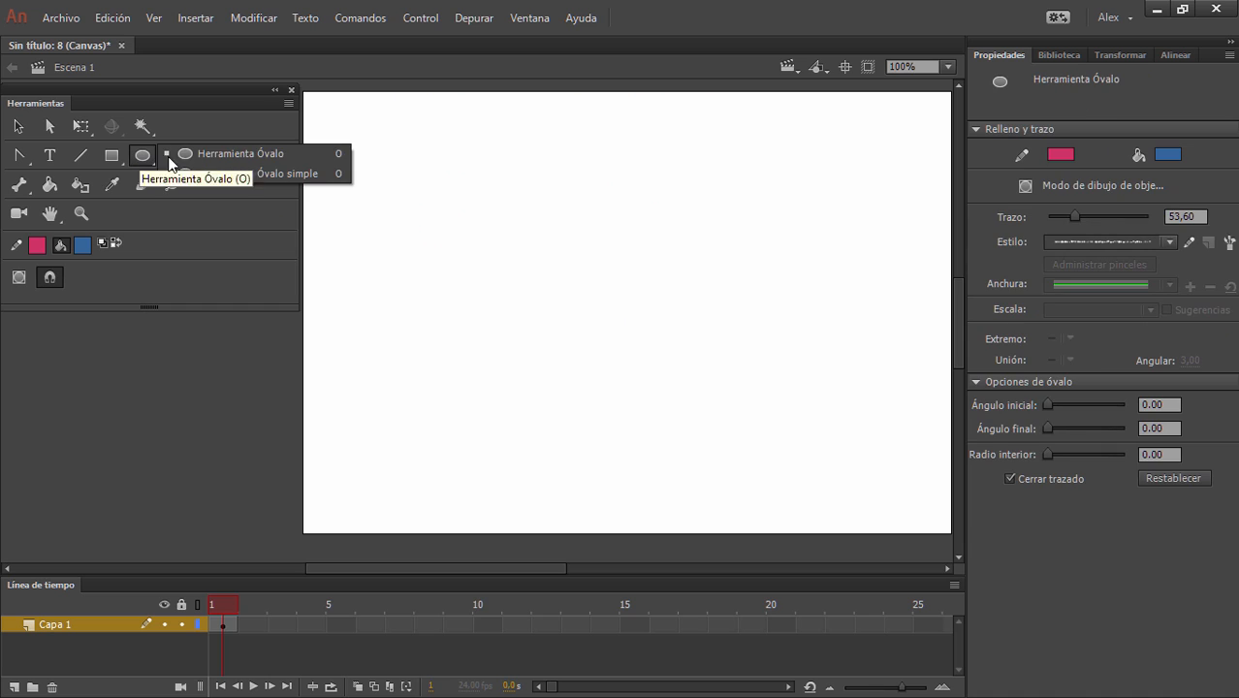
left_click(260, 155)
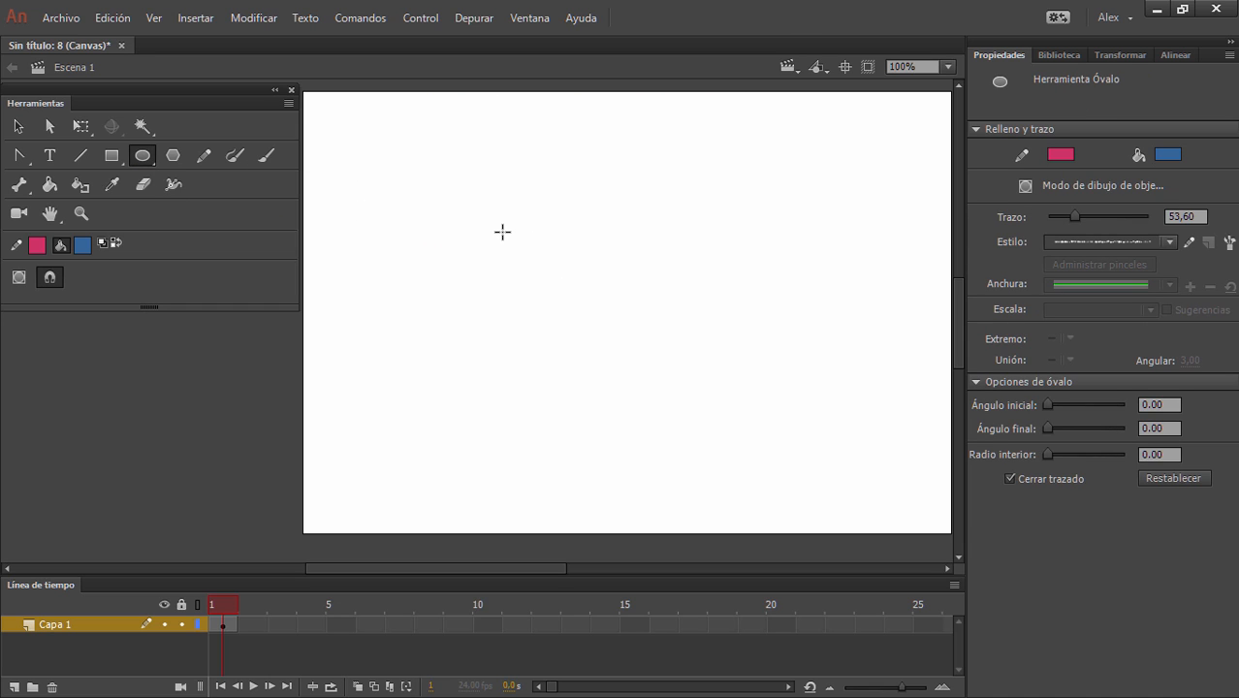
left_click(1168, 241)
left_click(1155, 263)
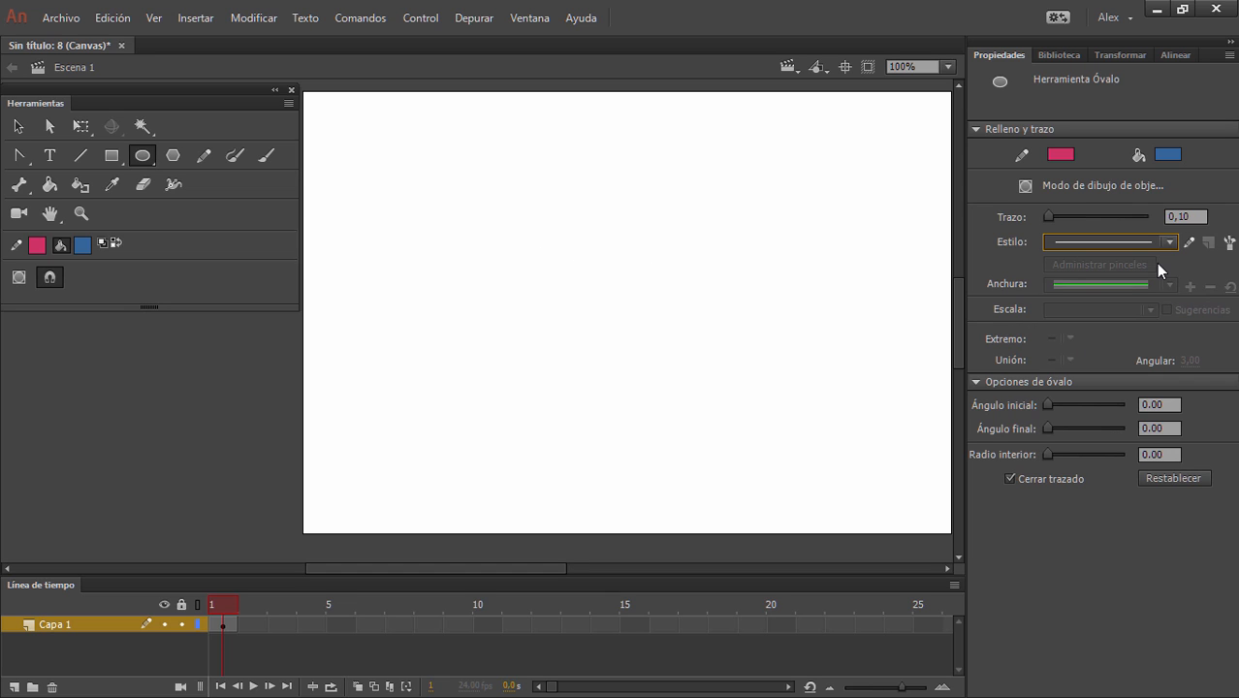
- Draw a hairline circle about 279 px across and move it whole toward the stage's upper-left corner
mouse_move(453, 221)
left_mouse_down()
mouse_move(628, 362)
mouse_move(662, 445)
mouse_move(562, 310)
mouse_move(628, 421)
mouse_move(687, 475)
left_mouse_up()
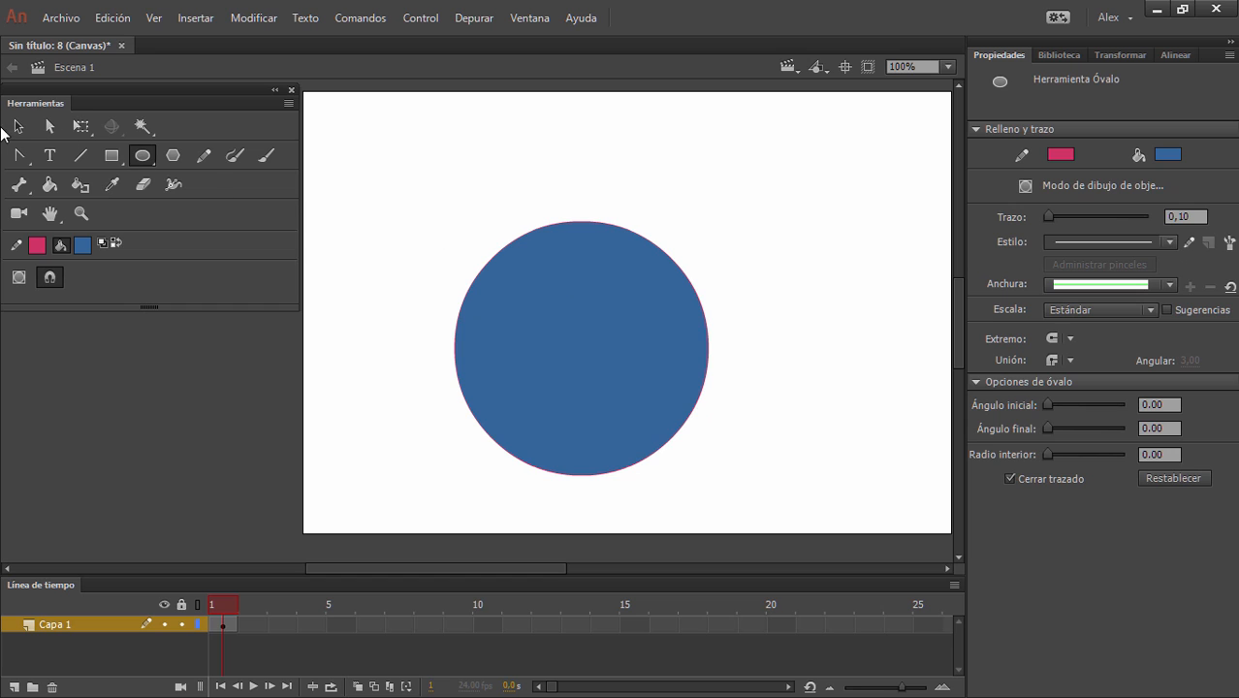
left_click(17, 126)
left_click_drag(371, 166, 734, 475)
left_click_drag(653, 367, 526, 263)
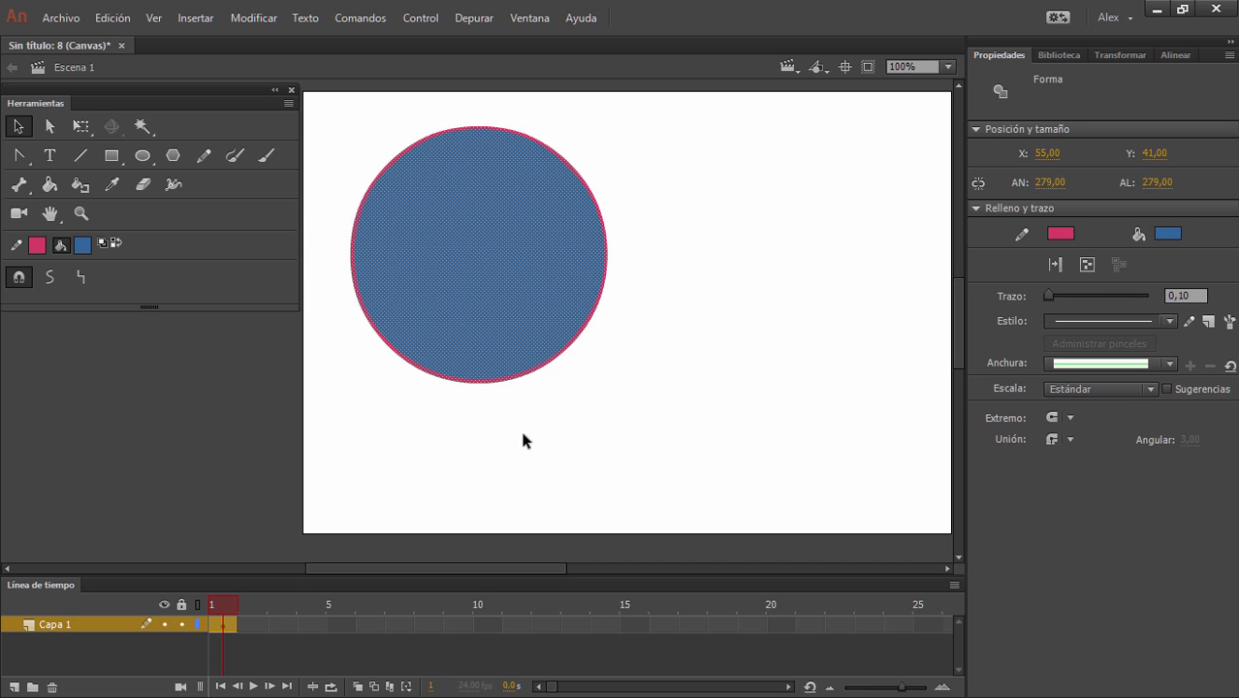
- Select the whole circle with its hairline outline and delete it
left_click(641, 384)
left_click_drag(348, 125, 649, 424)
key("Delete")
- Draw a primitive oval about 276 by 189 px in the upper middle of the stage
left_click(144, 156)
left_click(144, 159)
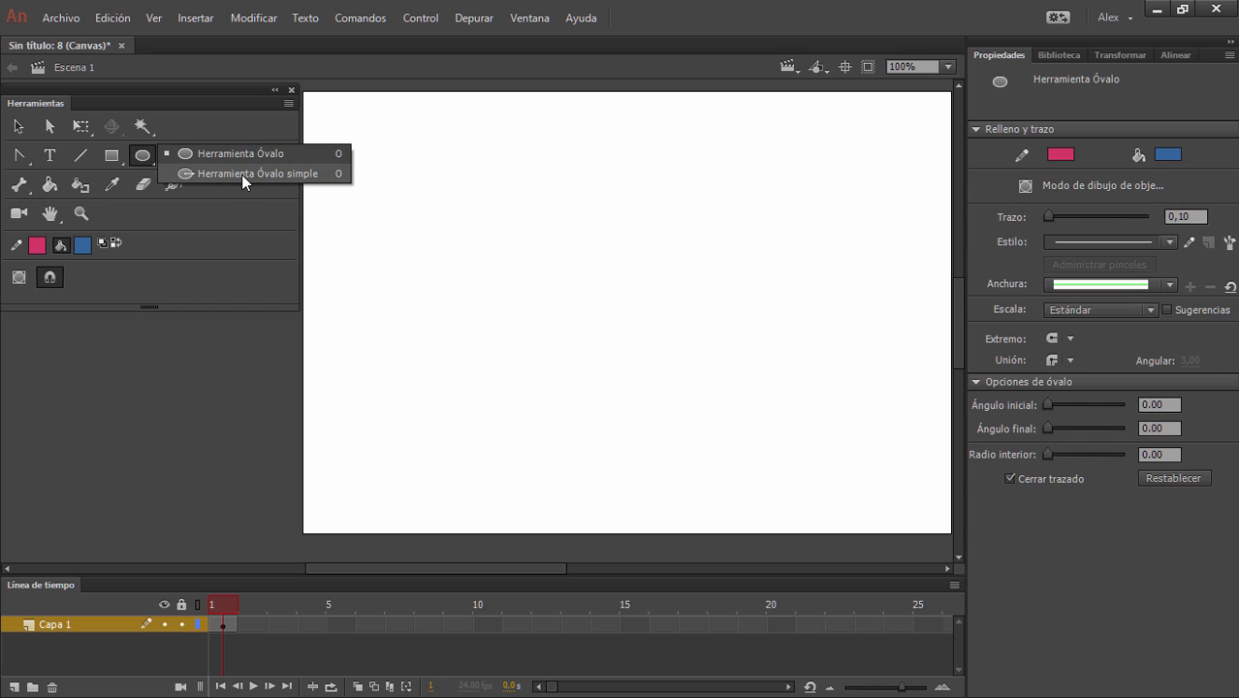
left_click(236, 170)
mouse_move(438, 174)
left_mouse_down()
mouse_move(666, 307)
mouse_move(689, 347)
left_mouse_up()
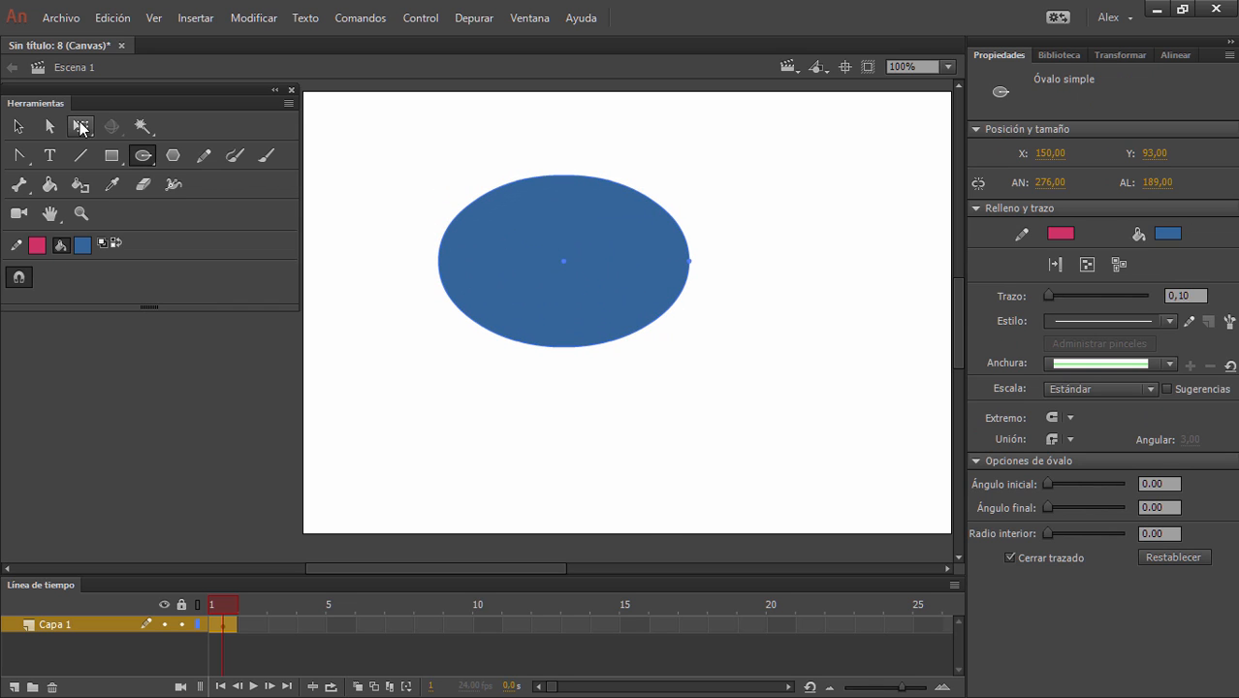
- Reshape the primitive oval into a ring segment with start angle 101,65, end angle 154,59 and inner radius 44,26, and delete it
left_click(18, 126)
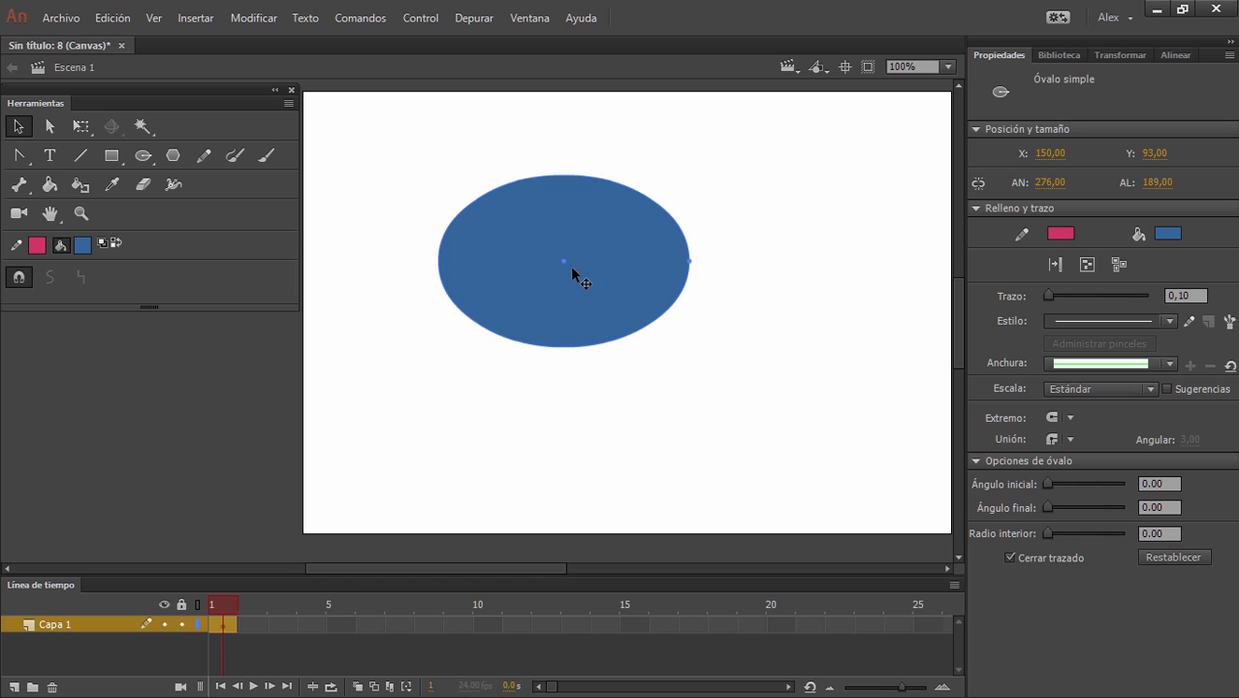
left_click_drag(689, 261, 604, 345)
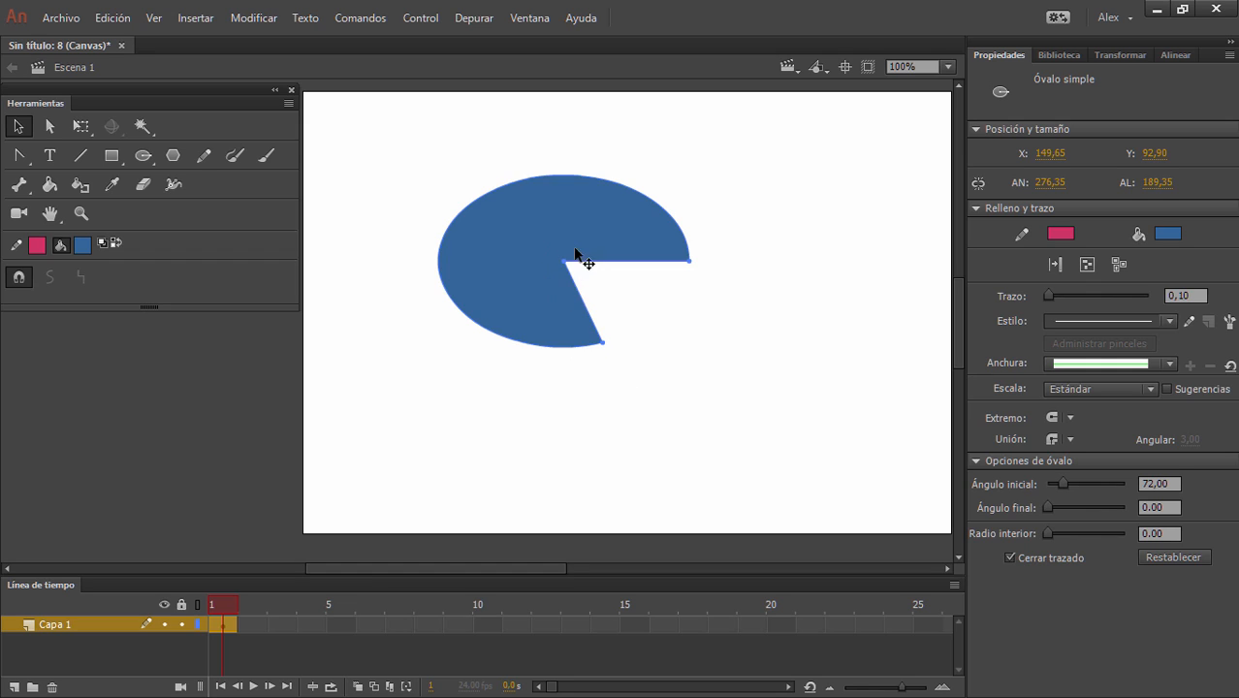
left_click_drag(1044, 505, 1082, 533)
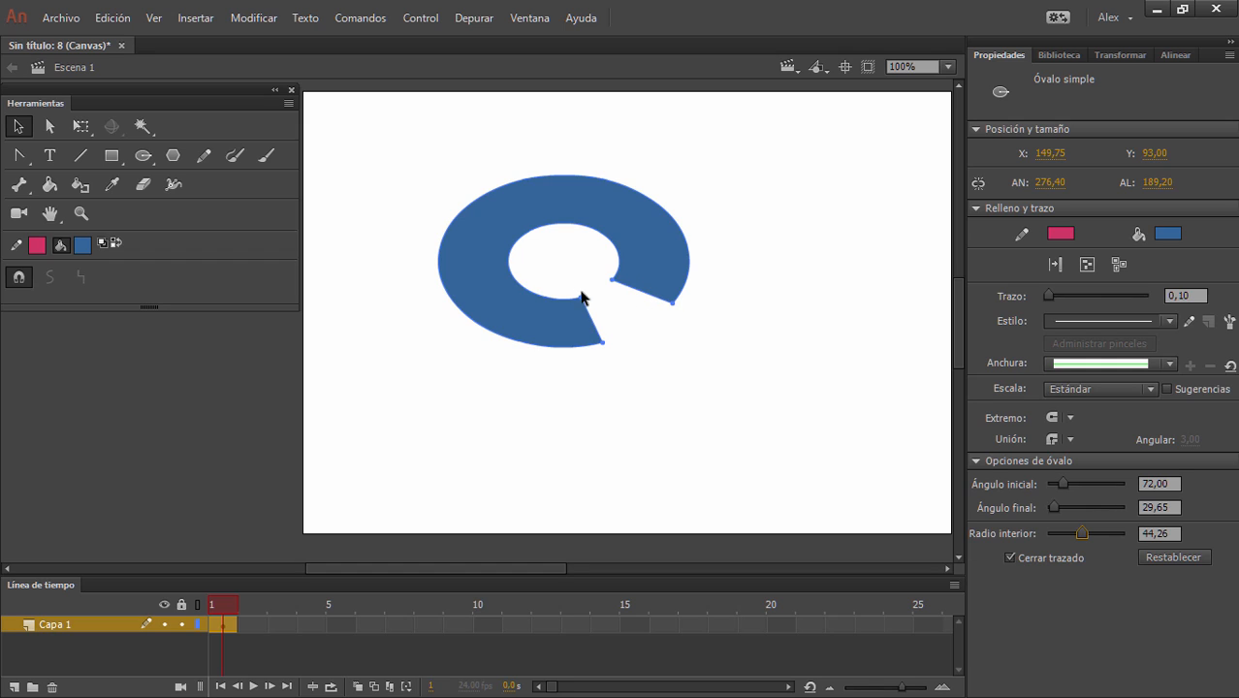
mouse_move(1066, 484)
left_mouse_down()
mouse_move(1108, 482)
mouse_move(1071, 506)
mouse_move(1094, 505)
mouse_move(1070, 482)
mouse_move(1090, 503)
mouse_move(1078, 503)
left_mouse_up()
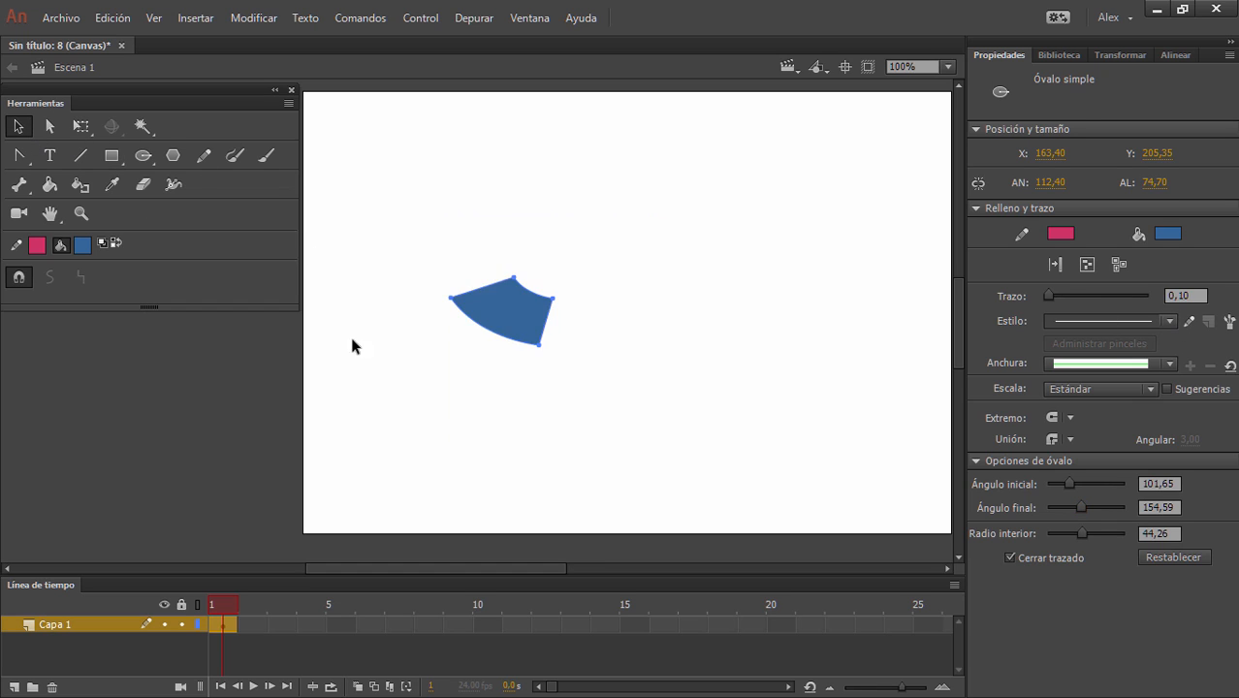
key("Delete")
- Activate the PolyStar tool, keeping the hairline stroke style, uniform width profile and Estándar stroke scale
left_click(165, 157)
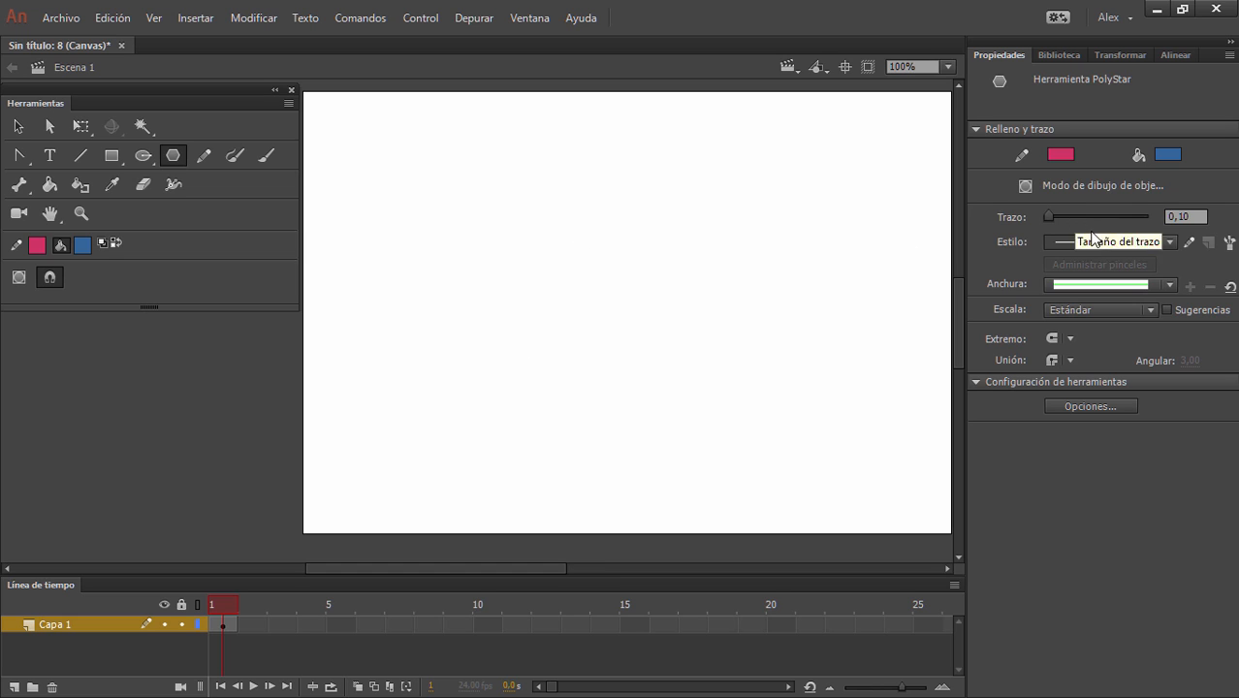
left_click(1163, 241)
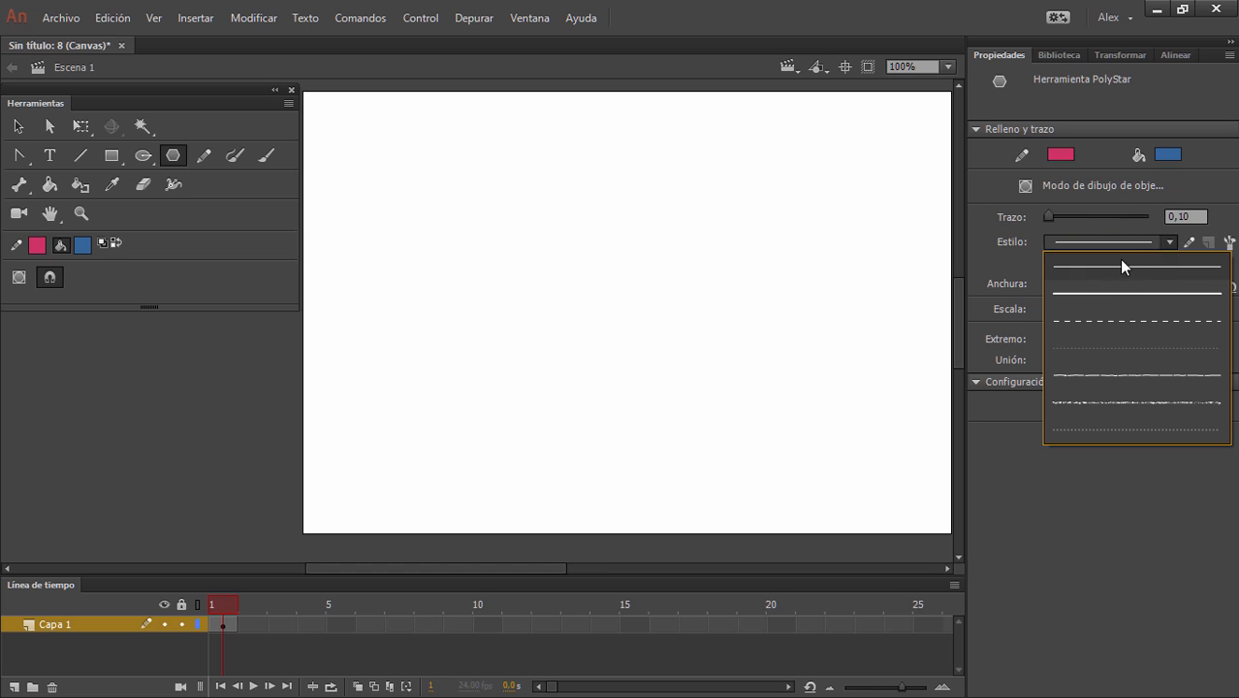
left_click(1004, 264)
left_click(1170, 284)
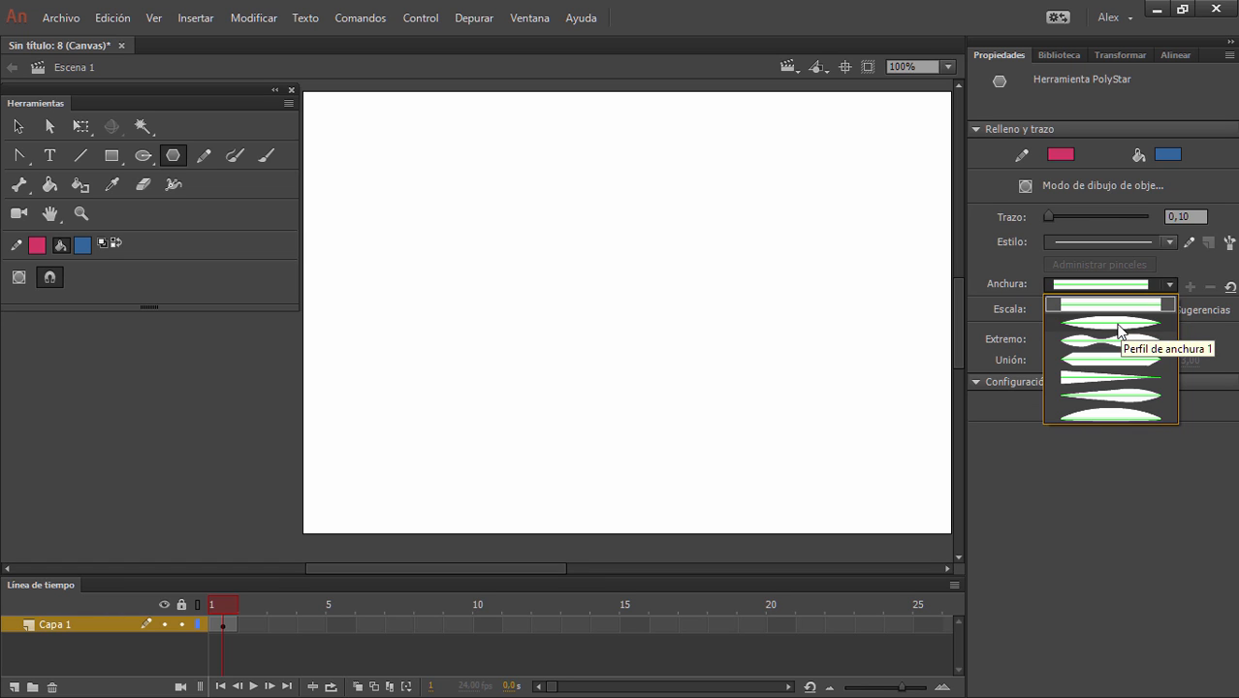
left_click(1087, 305)
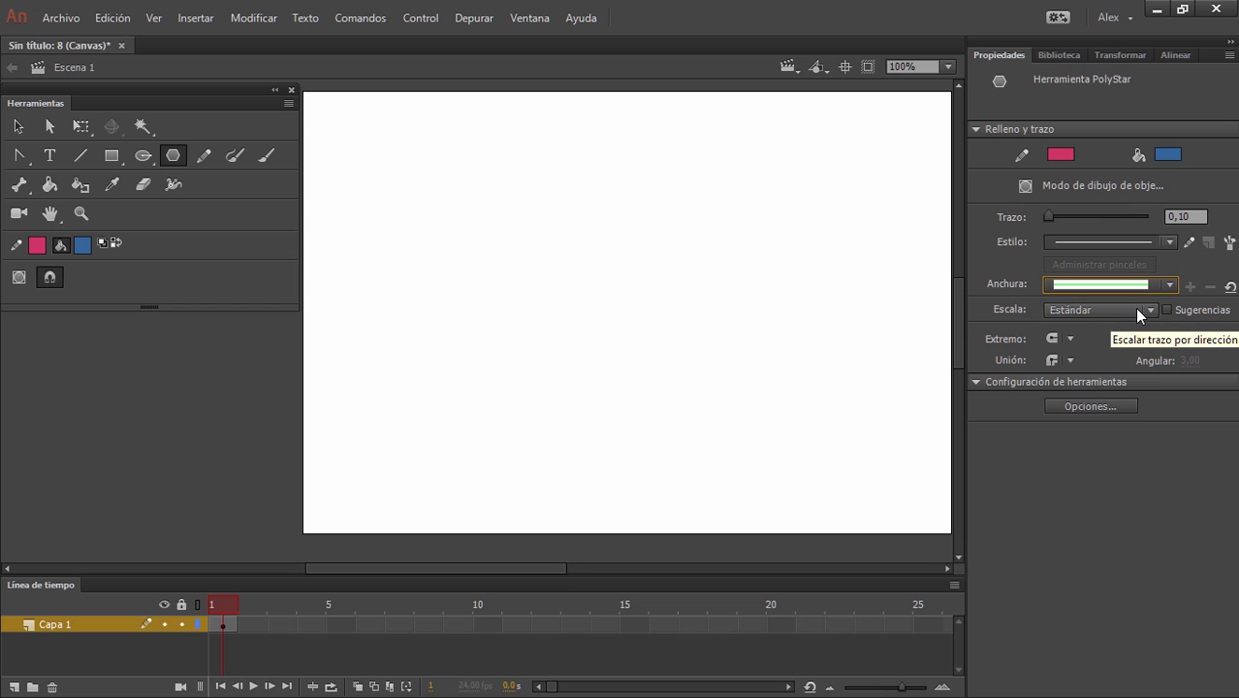
left_click(1134, 309)
left_click(1102, 331)
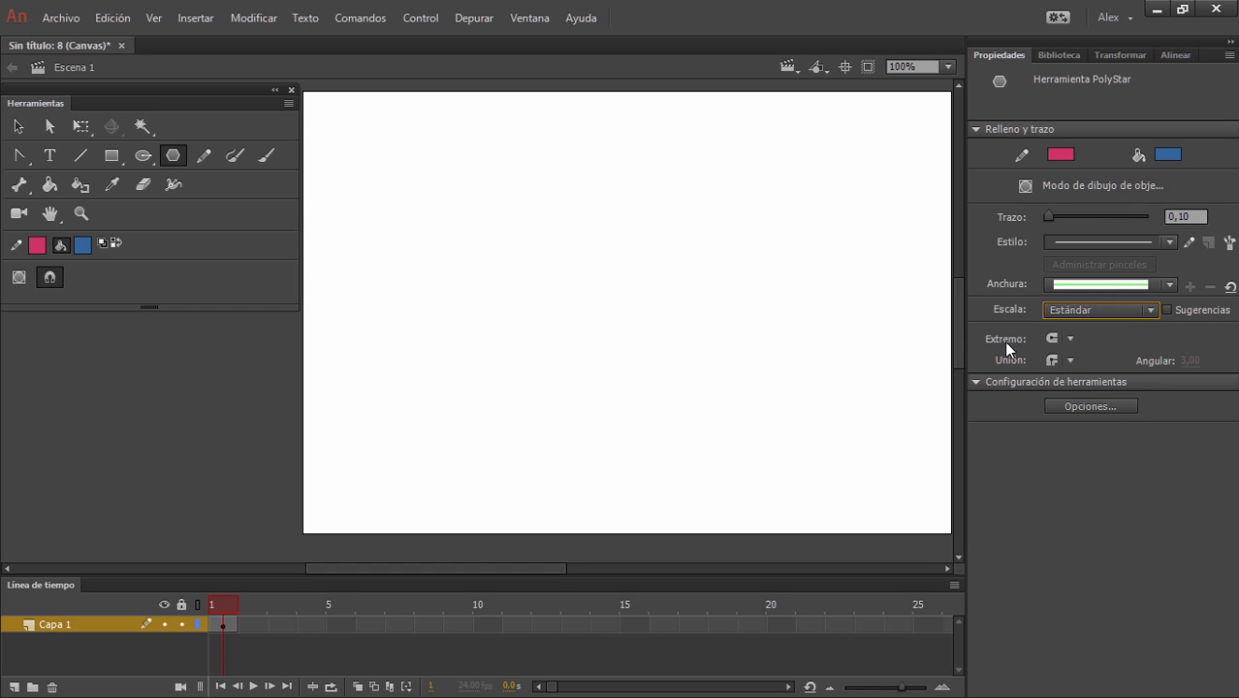
- Configure the PolyStar tool as Polígono with 6 sides and draw a hexagon about 306 by 303 px
left_click(1102, 408)
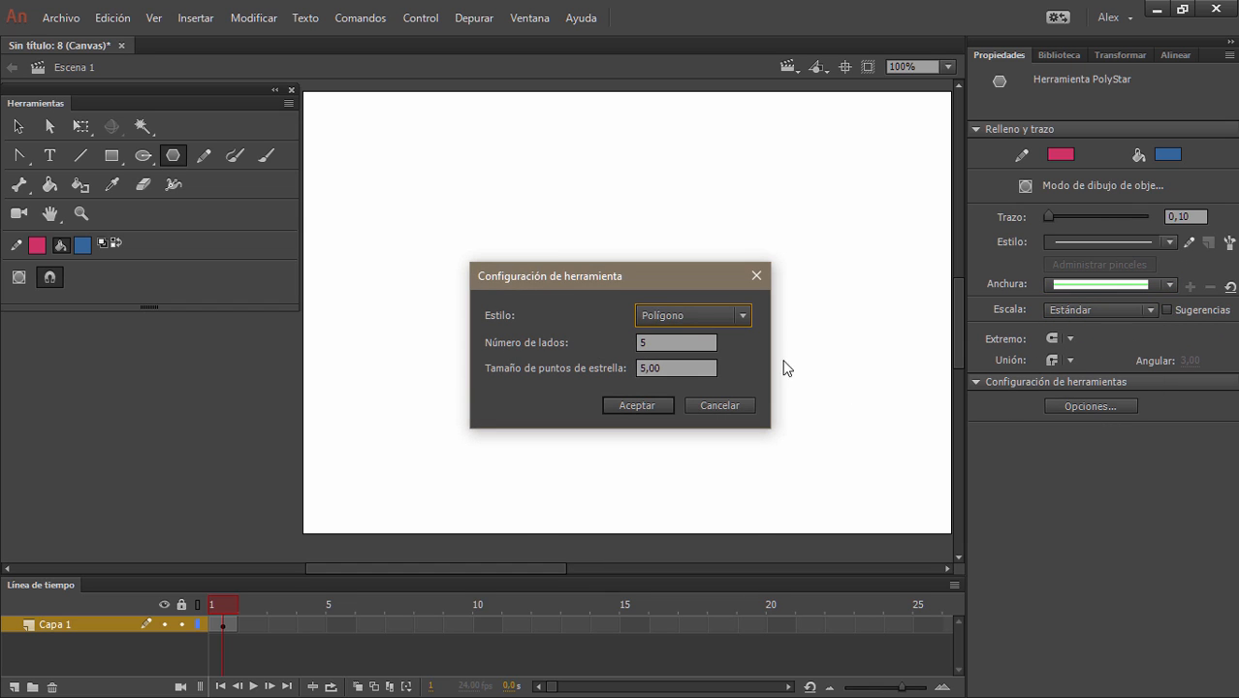
left_click_drag(644, 281, 677, 301)
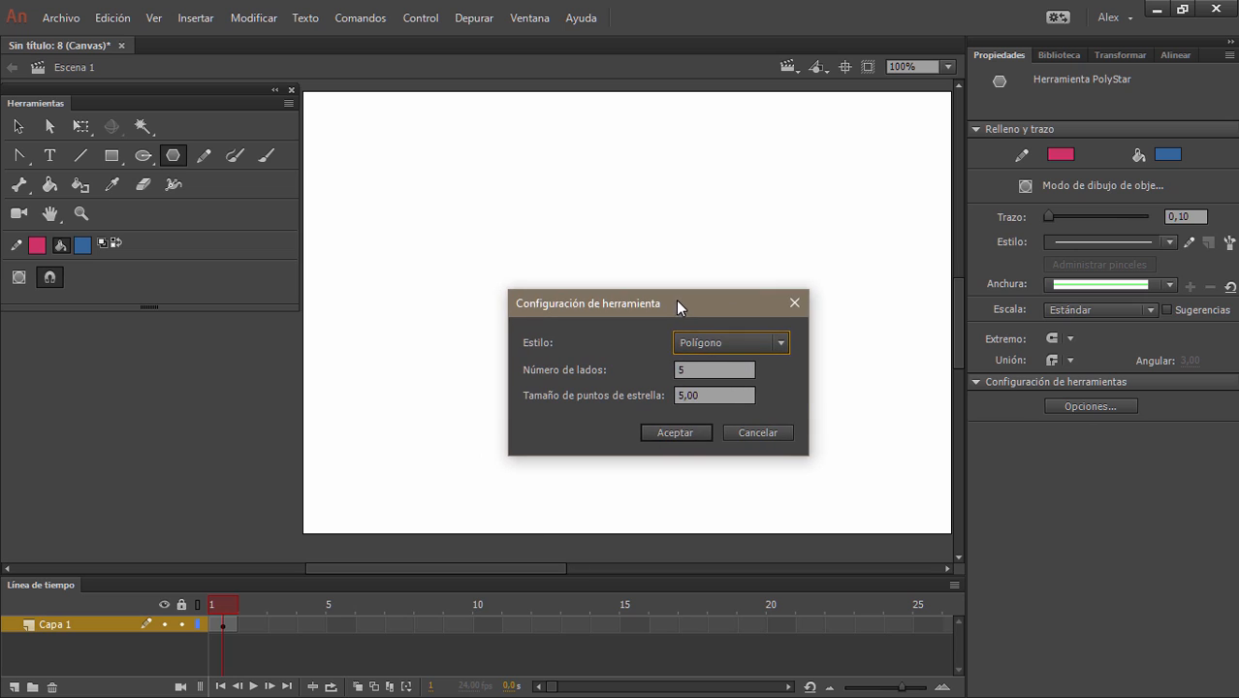
left_click(781, 343)
left_click(745, 361)
double_click(677, 369)
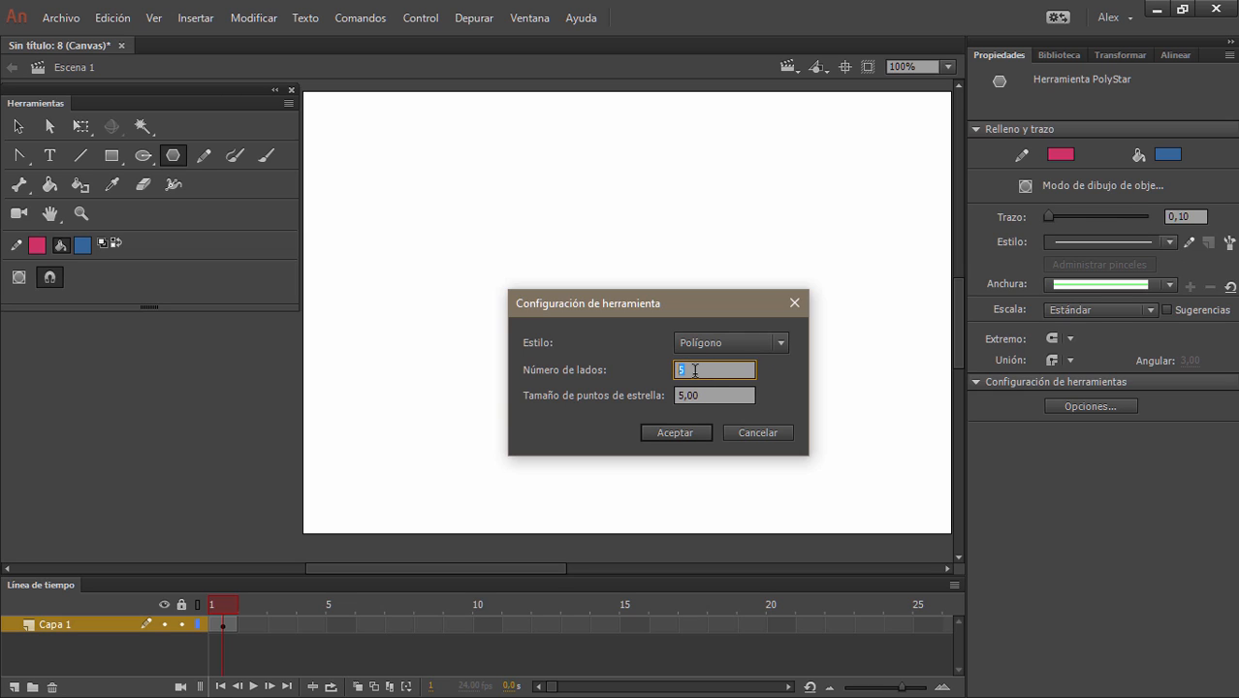
type("6")
left_click(682, 429)
left_click_drag(484, 233, 583, 338)
- Move the hexagon's fill away from its outline, and delete both the fill and the outline
left_click(17, 127)
left_click_drag(482, 240, 760, 331)
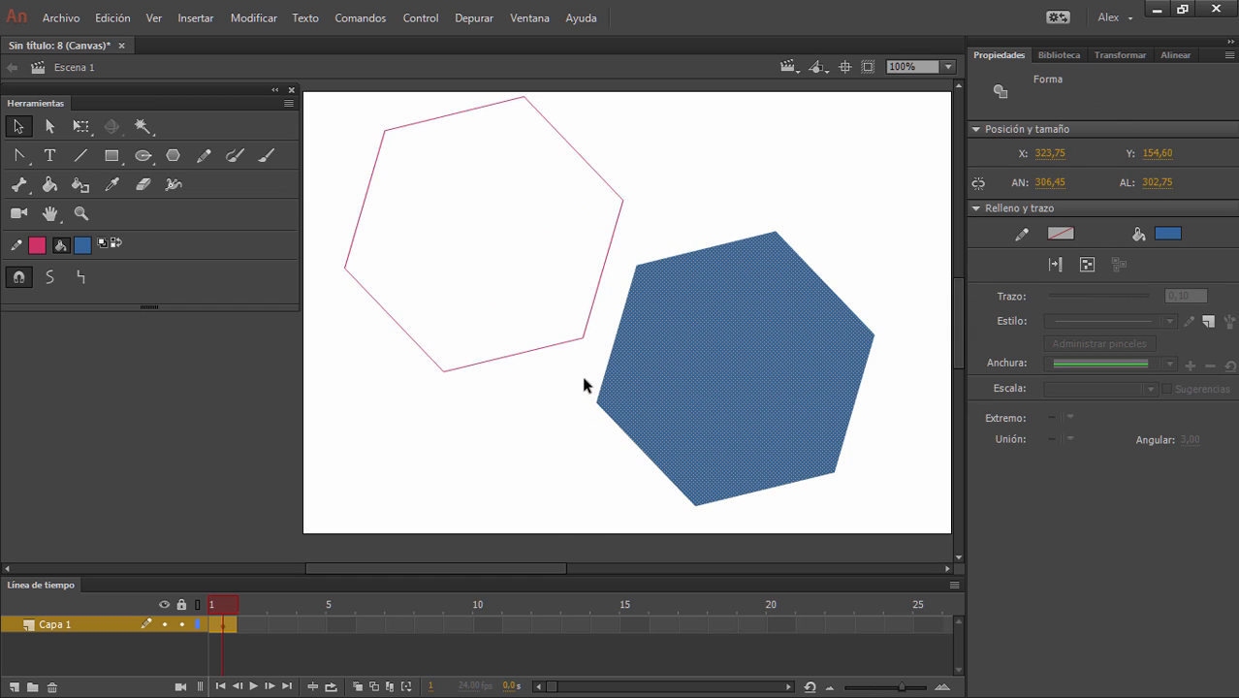
left_click_drag(331, 95, 866, 498)
key("Delete")
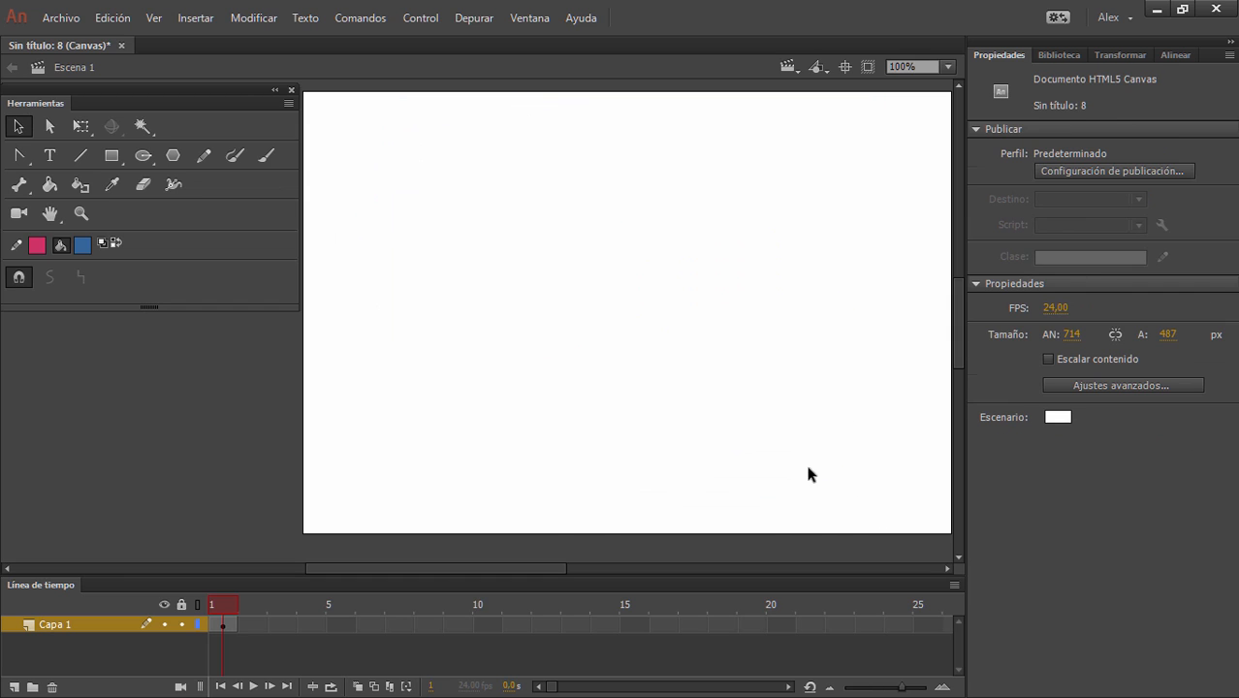
- Configure the PolyStar tool as Estrella with 5 sides and a star point size of 0,50, and draw a star
left_click(173, 155)
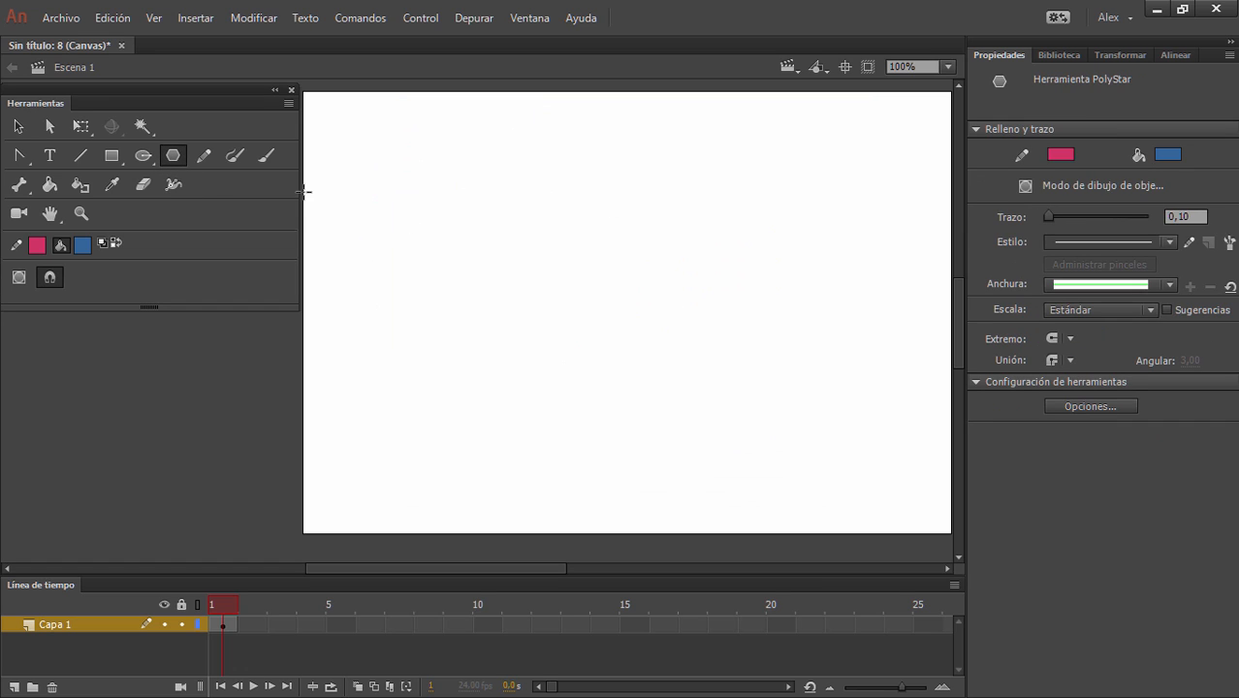
left_click(1099, 406)
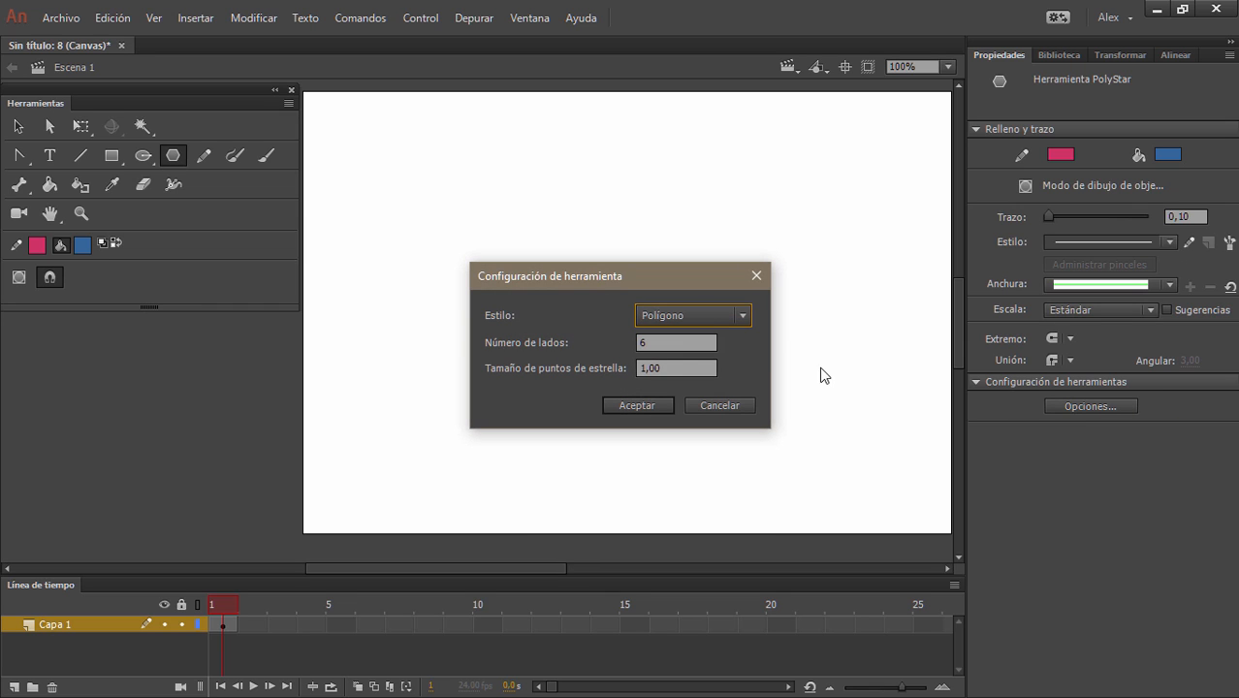
left_click(723, 315)
left_click(679, 358)
left_click_drag(670, 367, 629, 366)
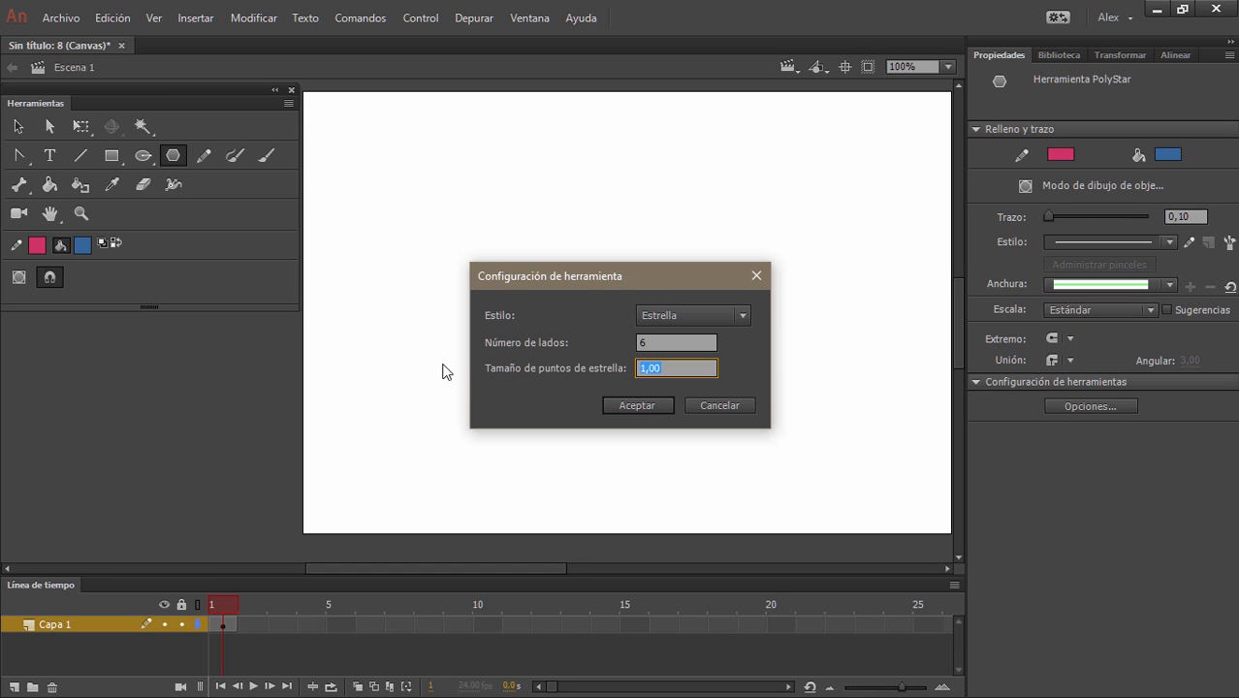
left_click_drag(655, 342, 638, 368)
type("5")
type("0")
left_click(640, 405)
left_click_drag(550, 297, 658, 408)
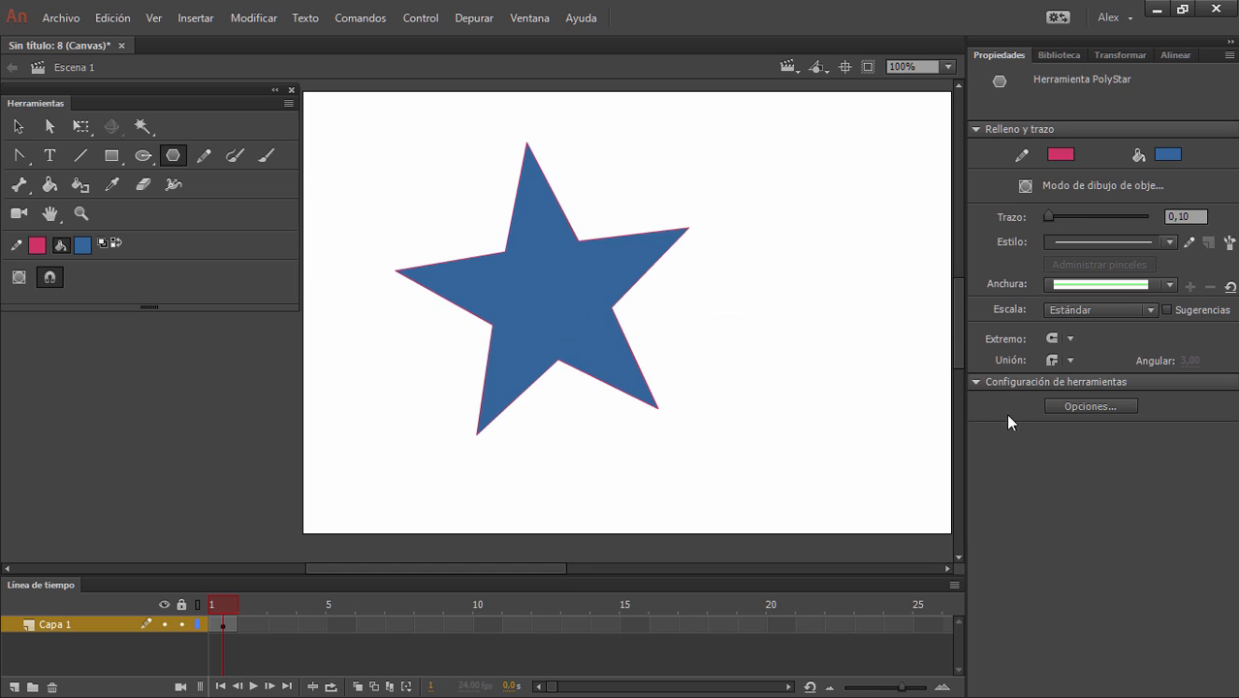
- Set the star point size to 2 and draw a second star about 284 by 295 px overlapping the first
left_click(1091, 407)
left_click(667, 367)
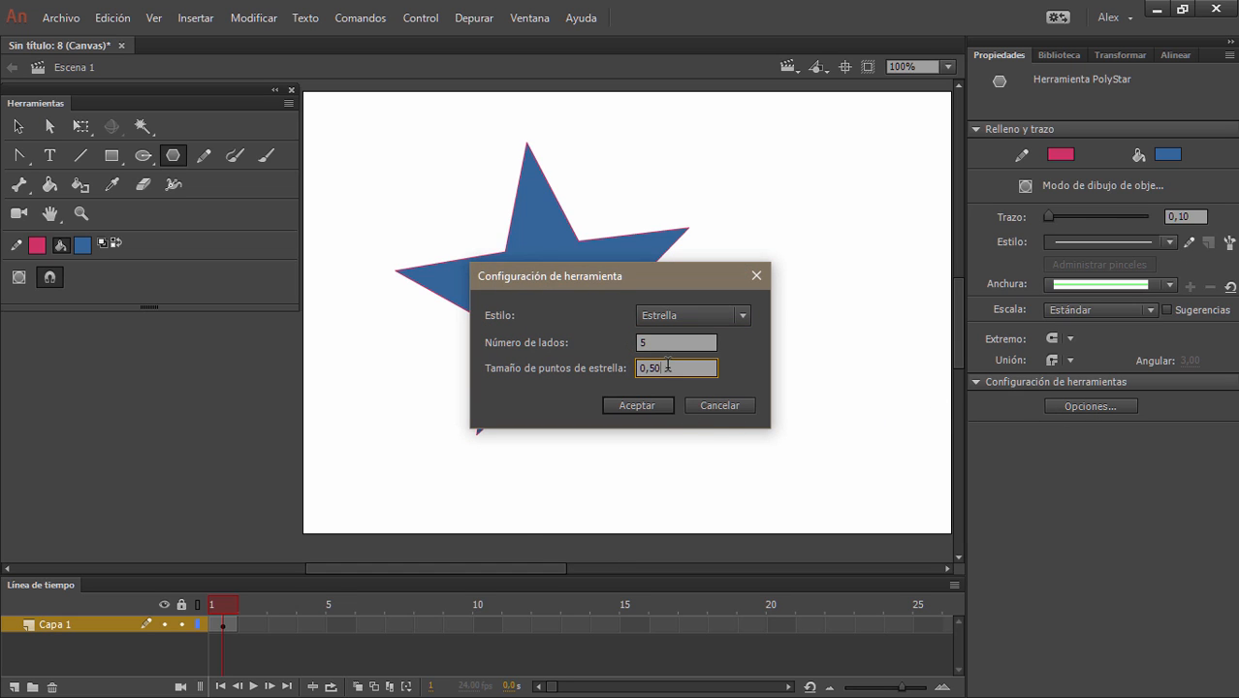
key("BackSpace")
key("BackSpace")
key("BackSpace")
key("BackSpace")
type("2")
left_click(651, 406)
left_click_drag(719, 303, 794, 359)
left_click_drag(829, 388, 830, 388)
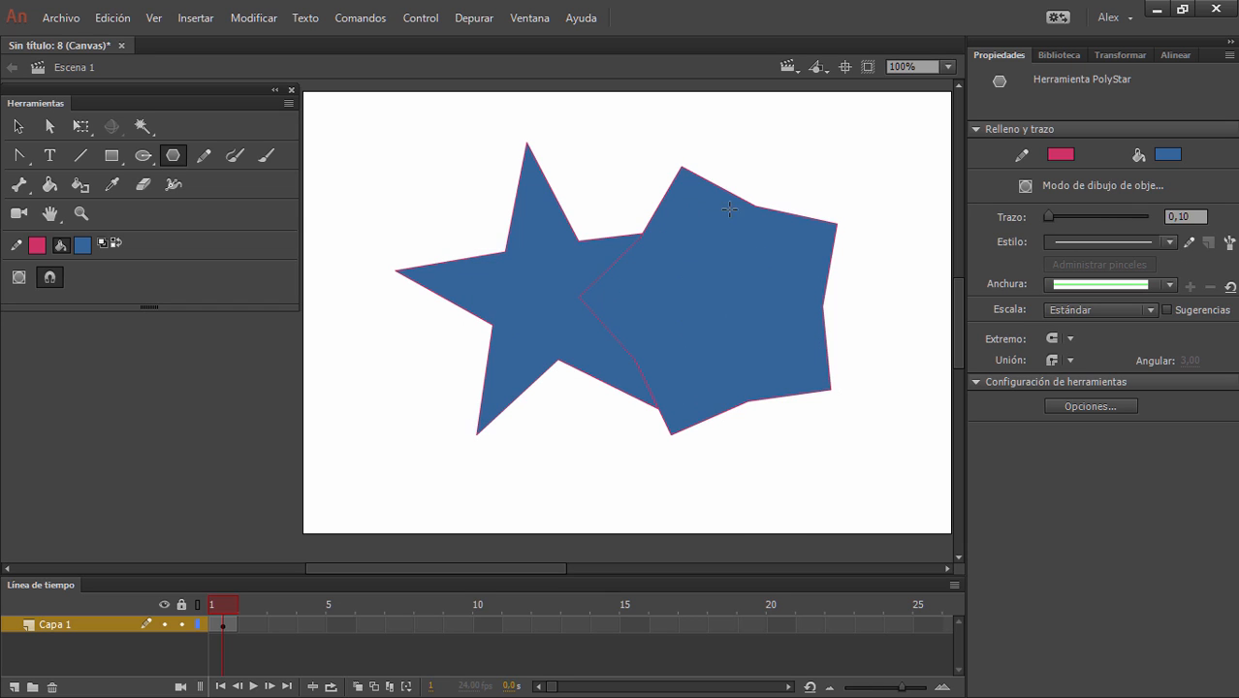
- Try to move the second star's fill away from its outline and undo the move
left_click(18, 126)
left_click_drag(740, 280, 829, 285)
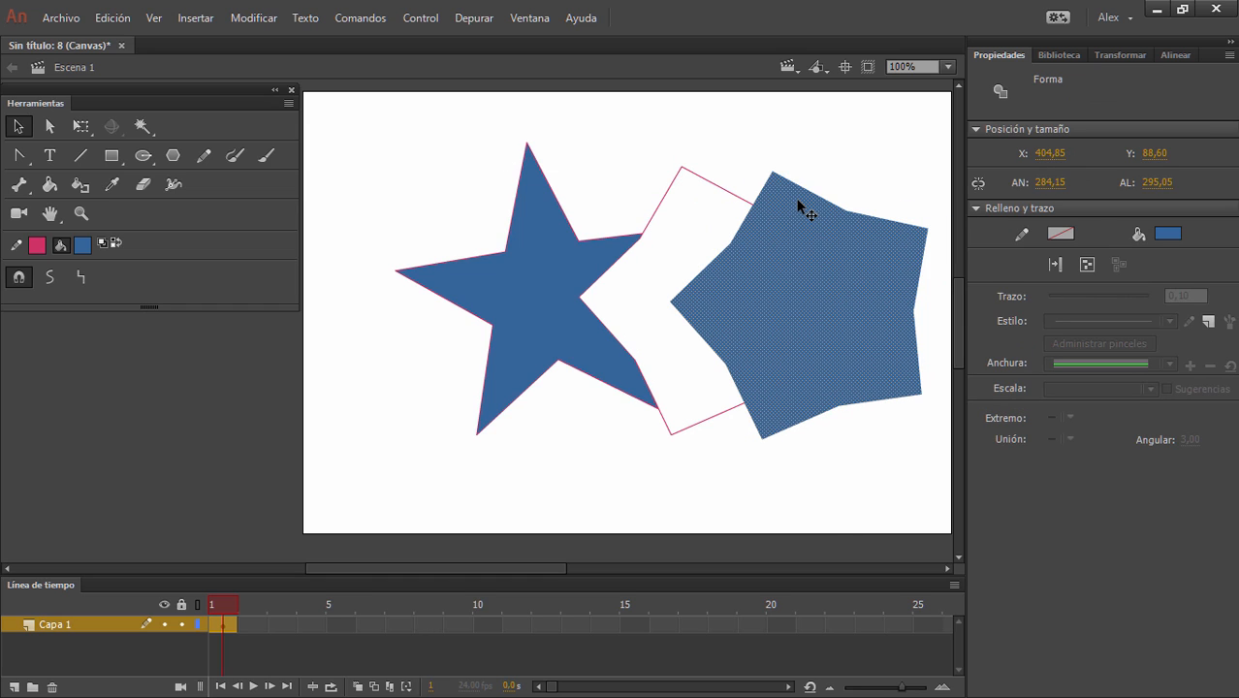
key("ctrl+z")
- Select both overlapping stars and delete them
left_click_drag(389, 114, 857, 474)
key("Delete")
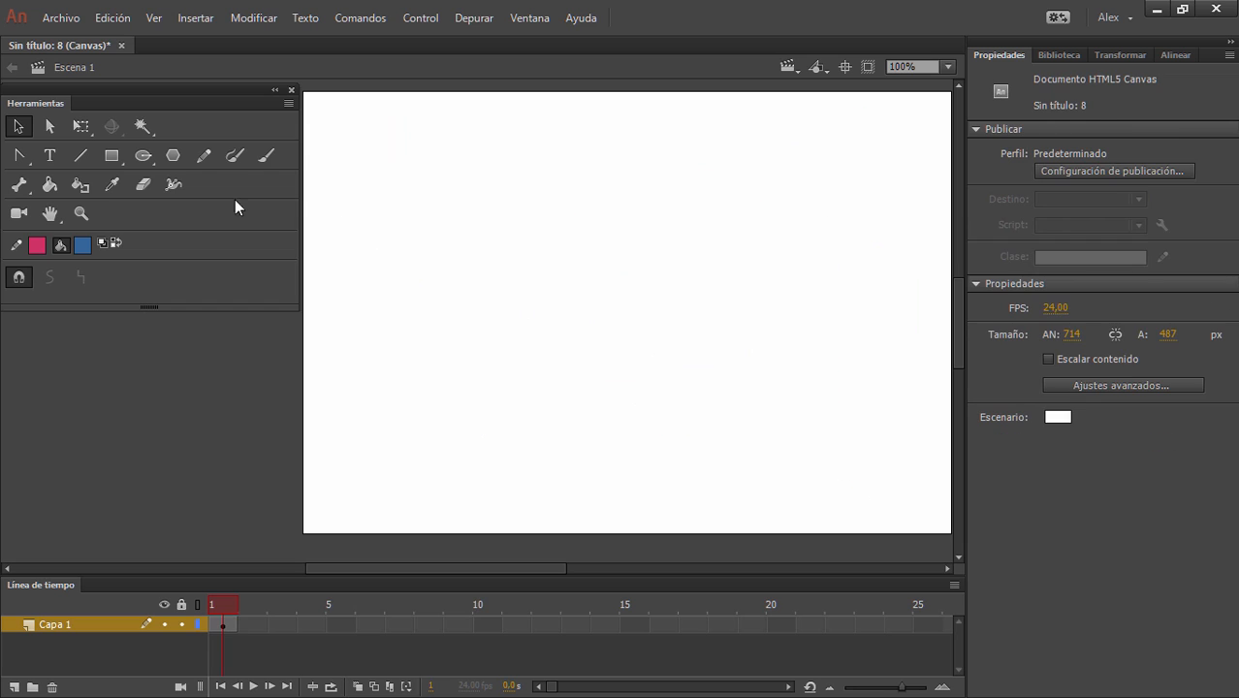
- Draw a closed, roughly circular freehand outline on the stage with the Pencil tool
left_click(205, 156)
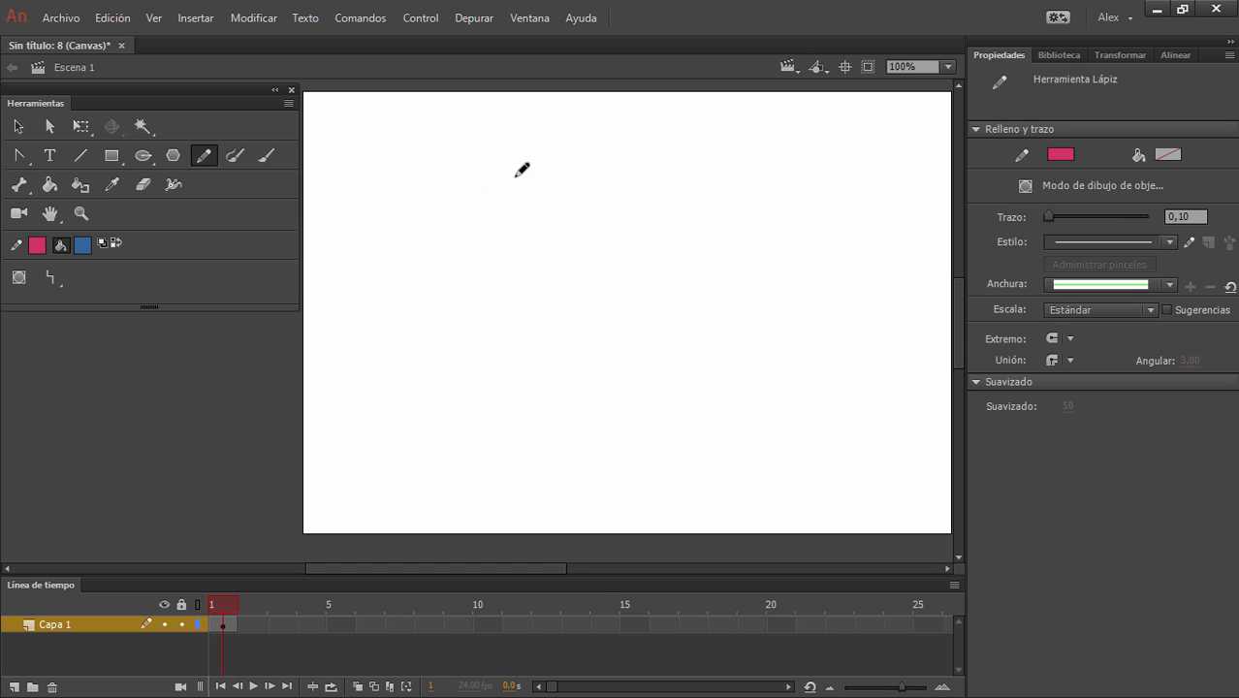
mouse_move(528, 153)
left_mouse_down()
mouse_move(397, 268)
mouse_move(575, 381)
mouse_move(634, 226)
mouse_move(528, 152)
left_mouse_up()
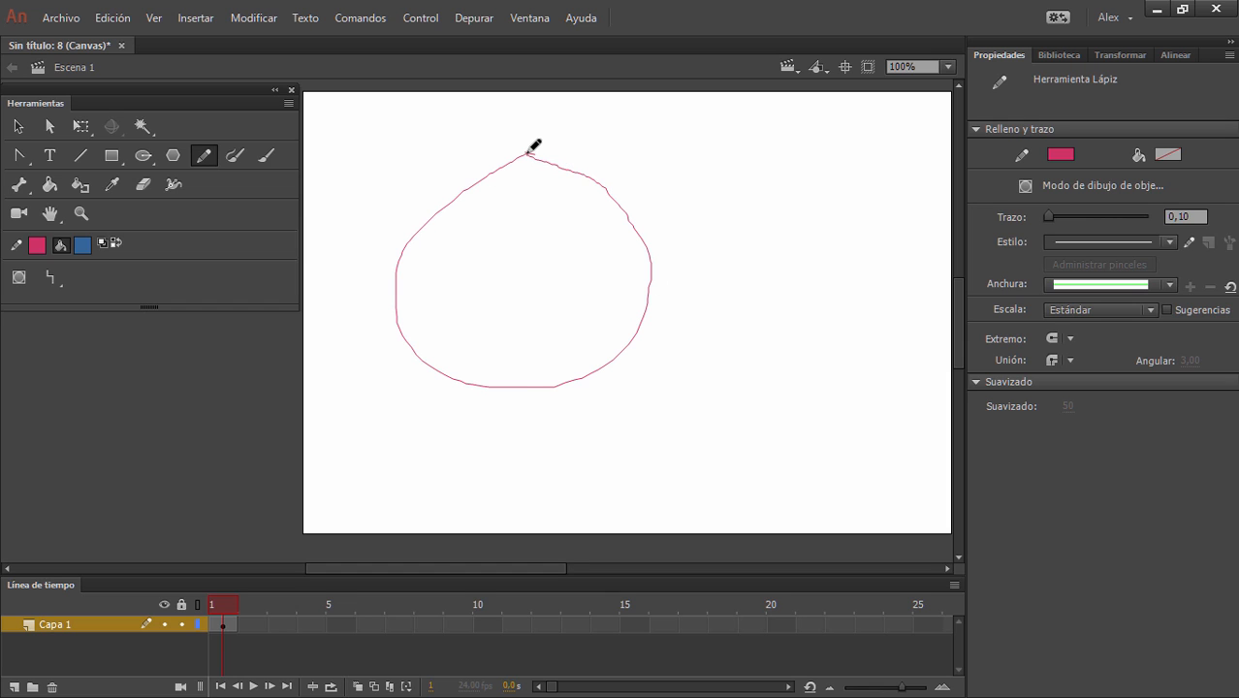
left_click(197, 603)
left_click(196, 602)
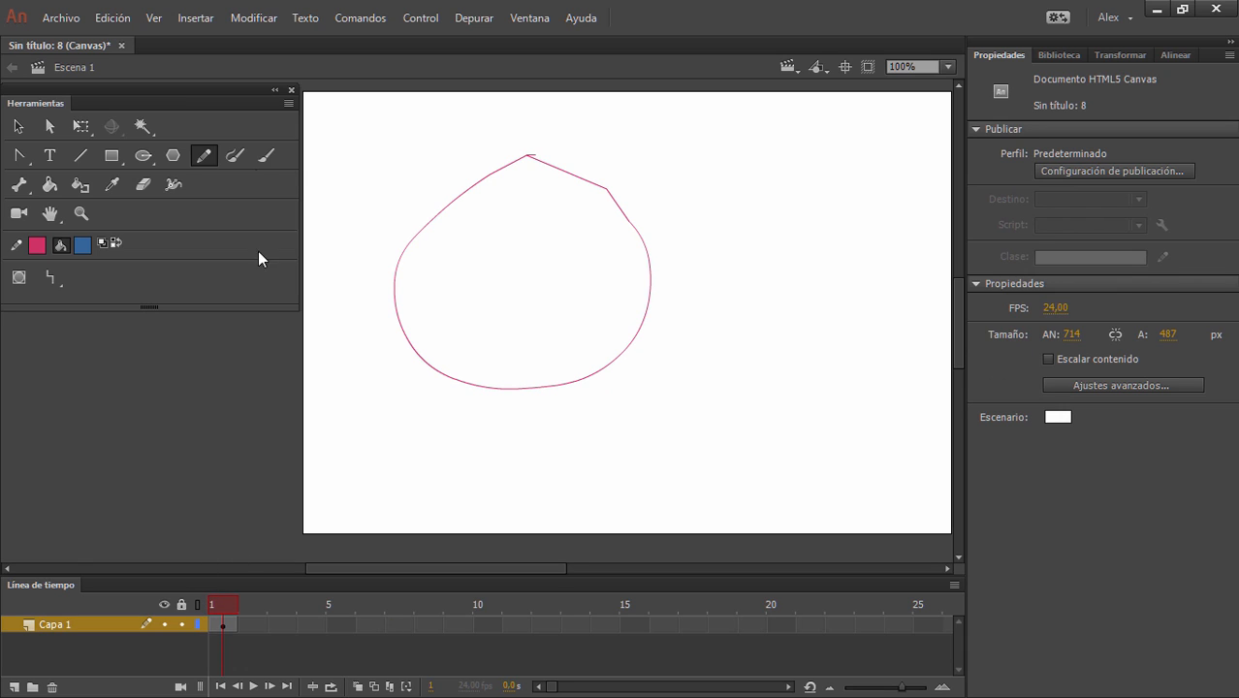
- Try a freehand Brush stroke beside the pencil outline and undo it
left_click(265, 153)
mouse_move(775, 165)
left_mouse_down()
mouse_move(739, 228)
mouse_move(695, 369)
mouse_move(747, 465)
mouse_move(890, 341)
mouse_move(866, 233)
mouse_move(775, 165)
left_mouse_up()
key("ctrl+z")
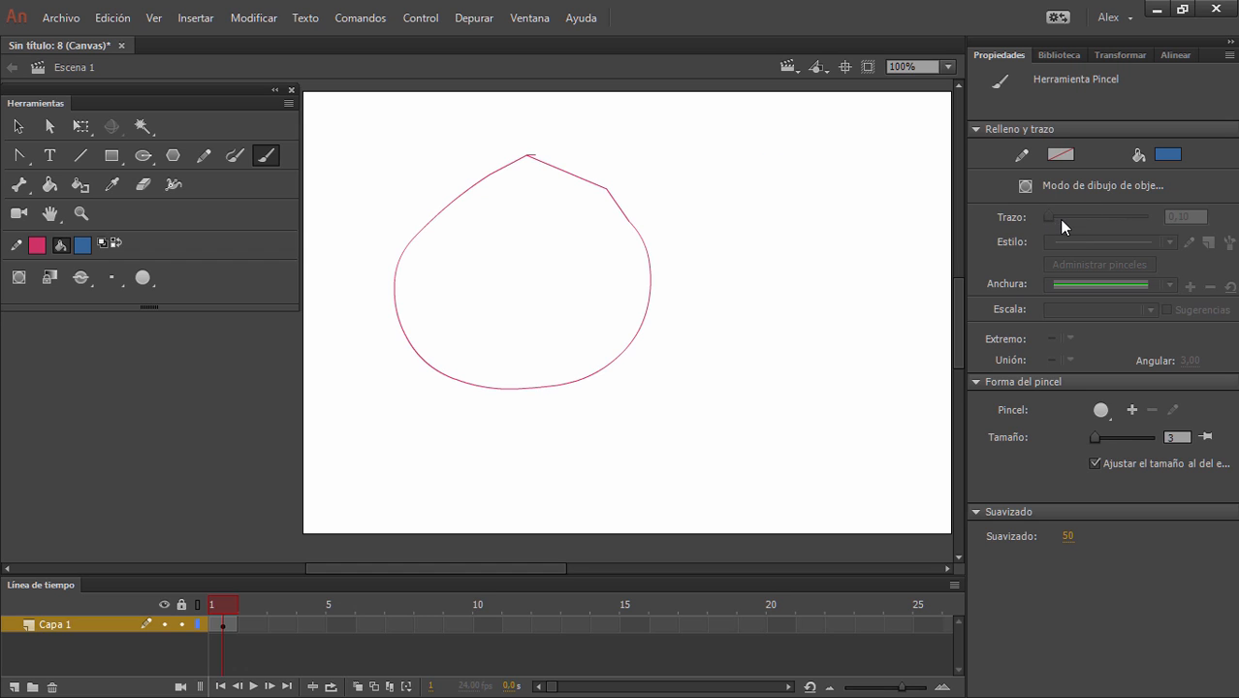
- Activate the Brush tool with the round brush shape and set the brush size to 18
left_click(17, 126)
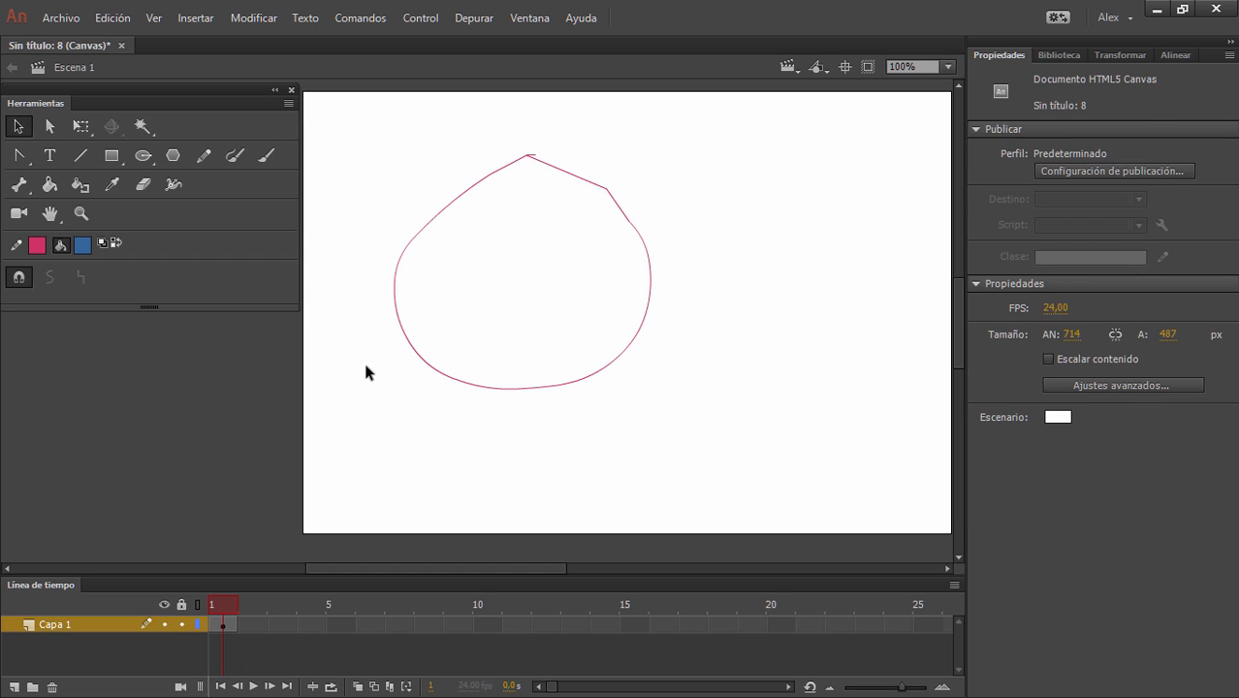
left_click(263, 157)
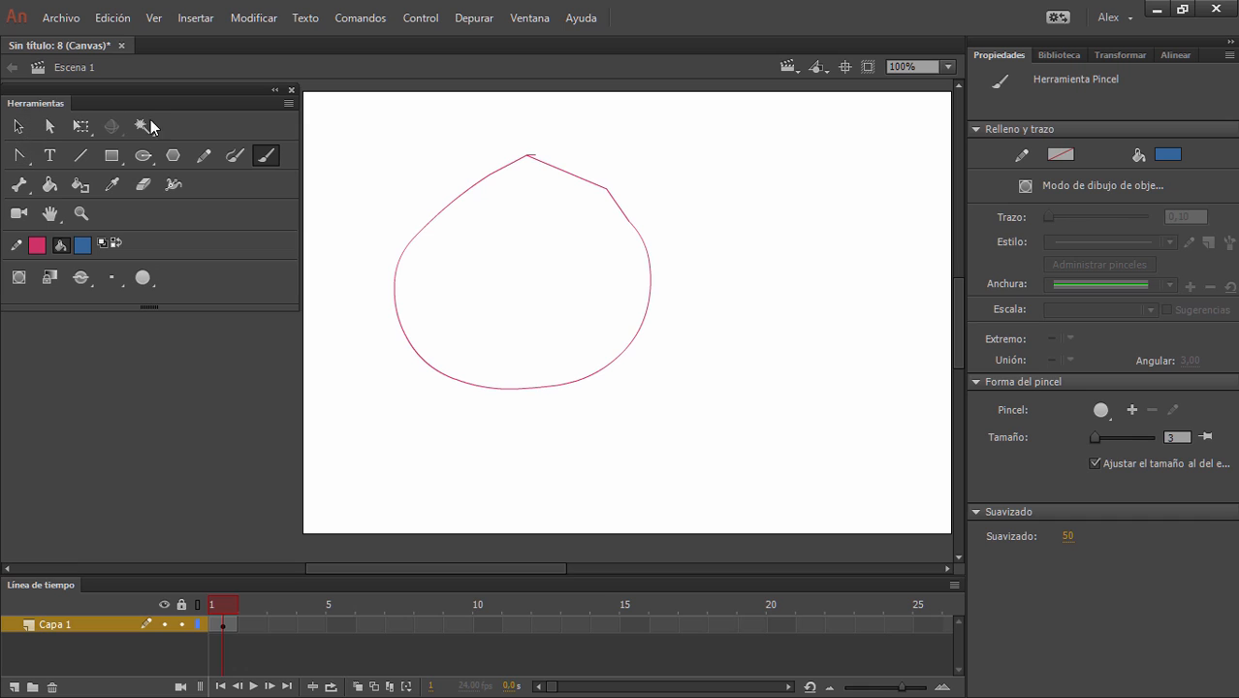
left_click(146, 276)
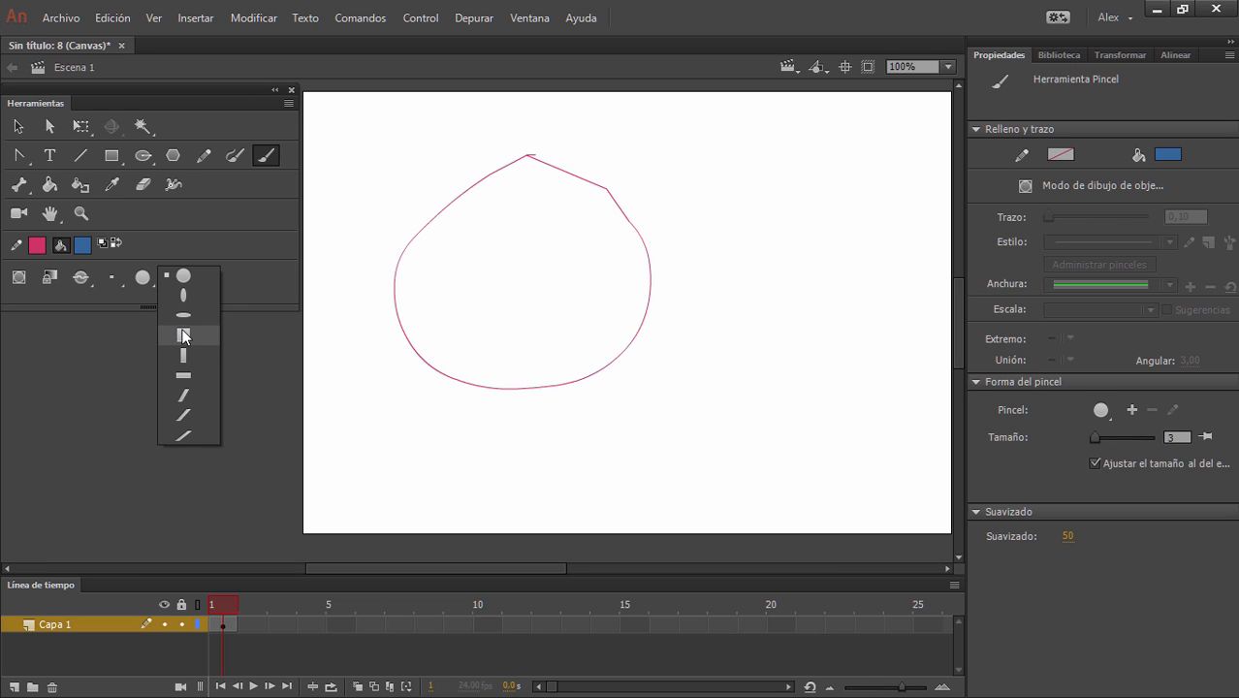
left_click(186, 278)
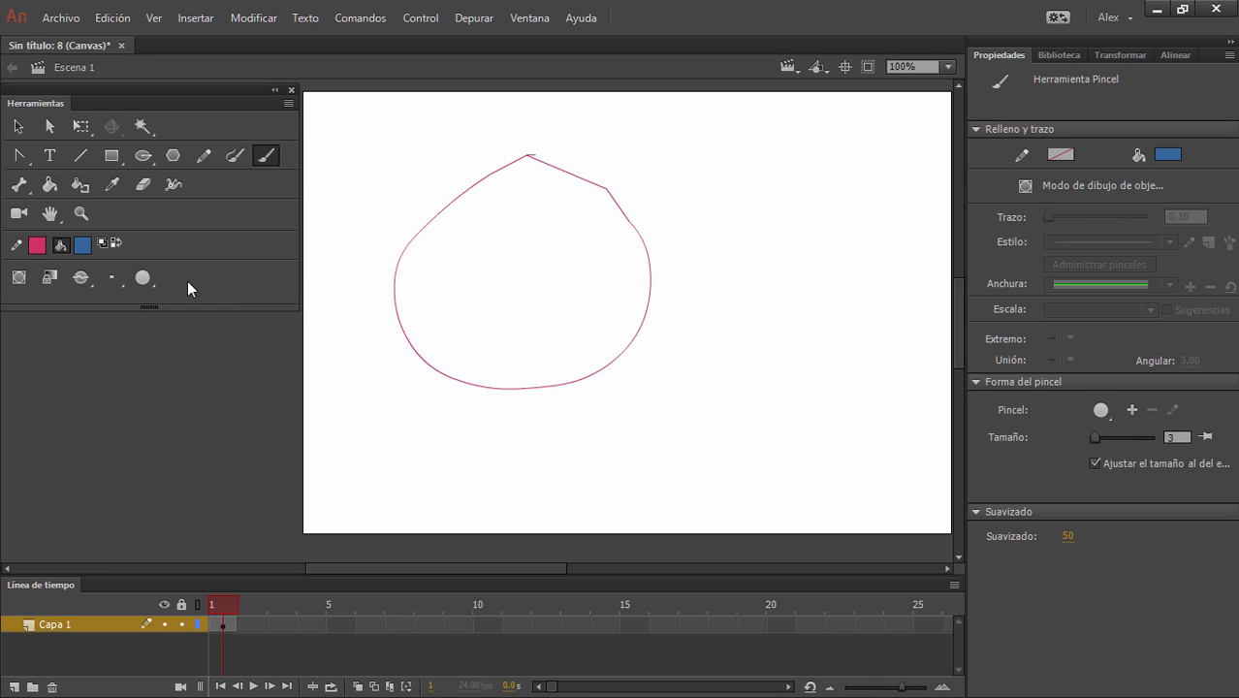
left_click(122, 283)
left_click(150, 395)
- Paint a closed blue shape beside the pink outline in Pintar normal mode, and check both drawings in outline view
left_click(94, 286)
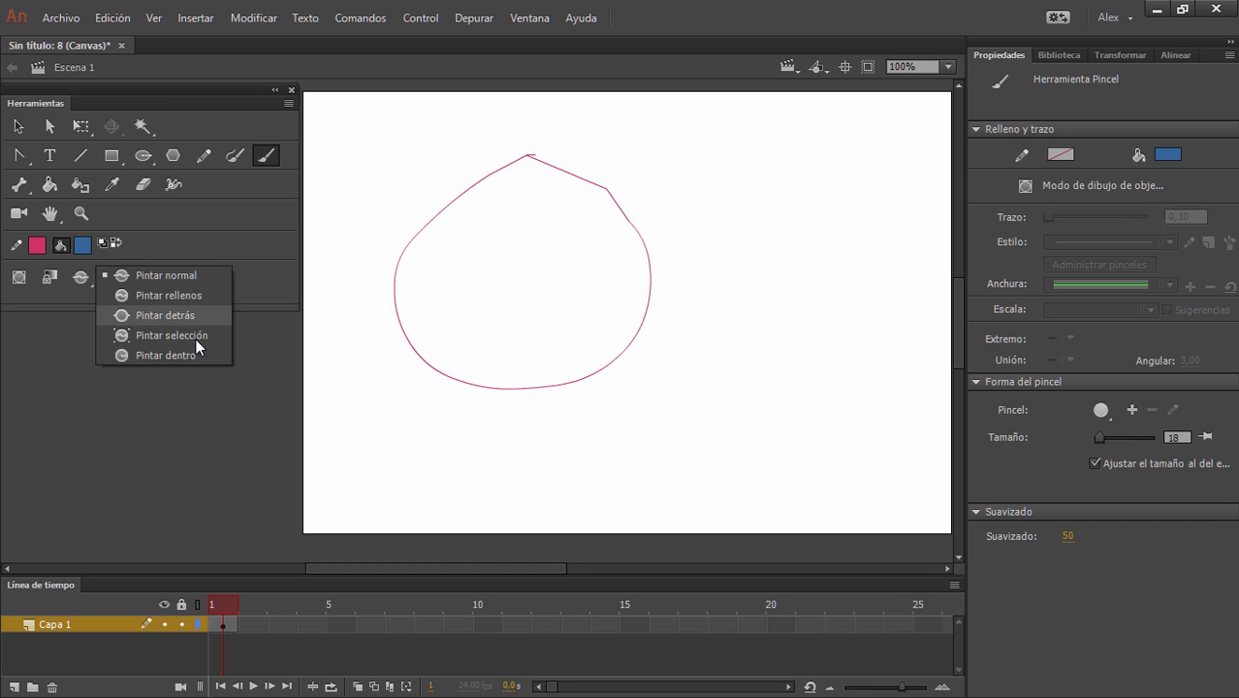
left_click(150, 276)
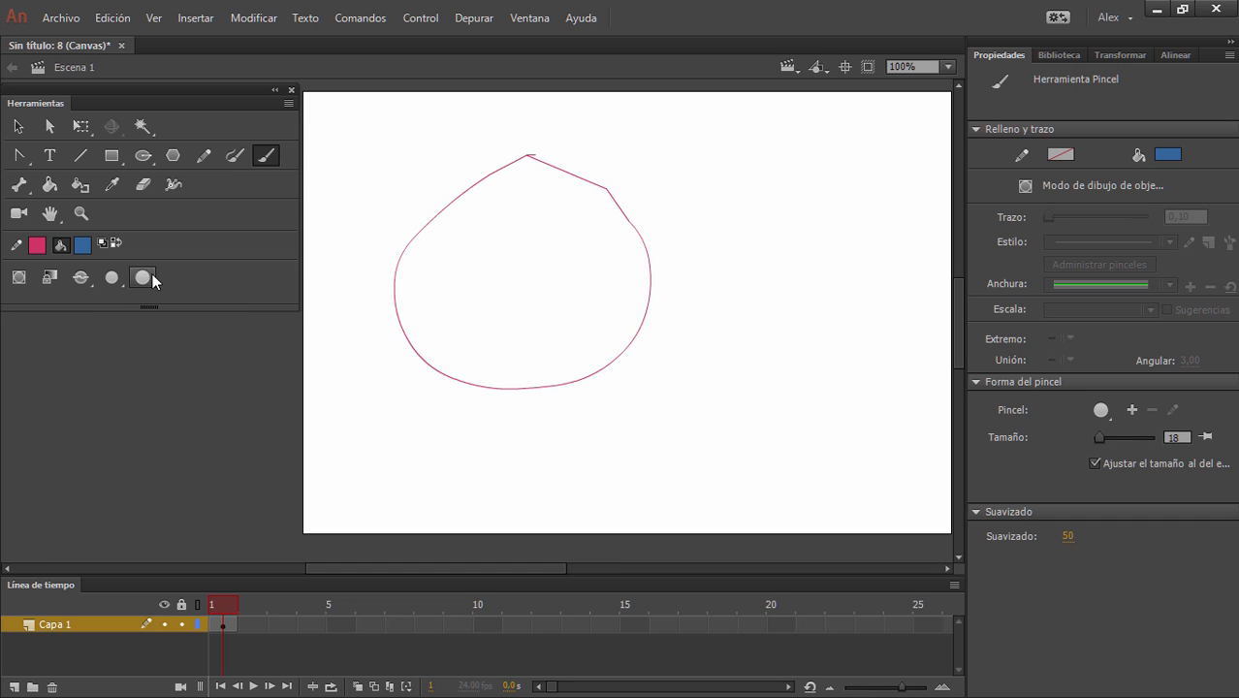
mouse_move(801, 225)
left_mouse_down()
mouse_move(874, 455)
mouse_move(857, 268)
mouse_move(794, 213)
left_mouse_up()
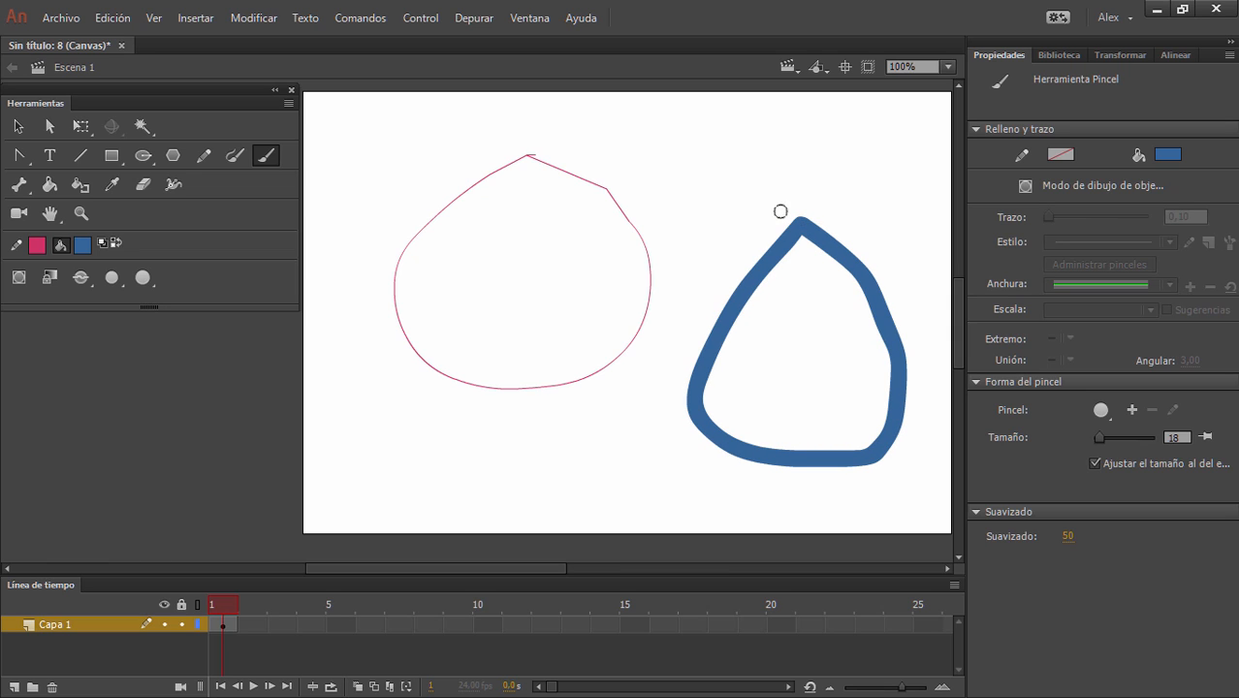
left_click(197, 604)
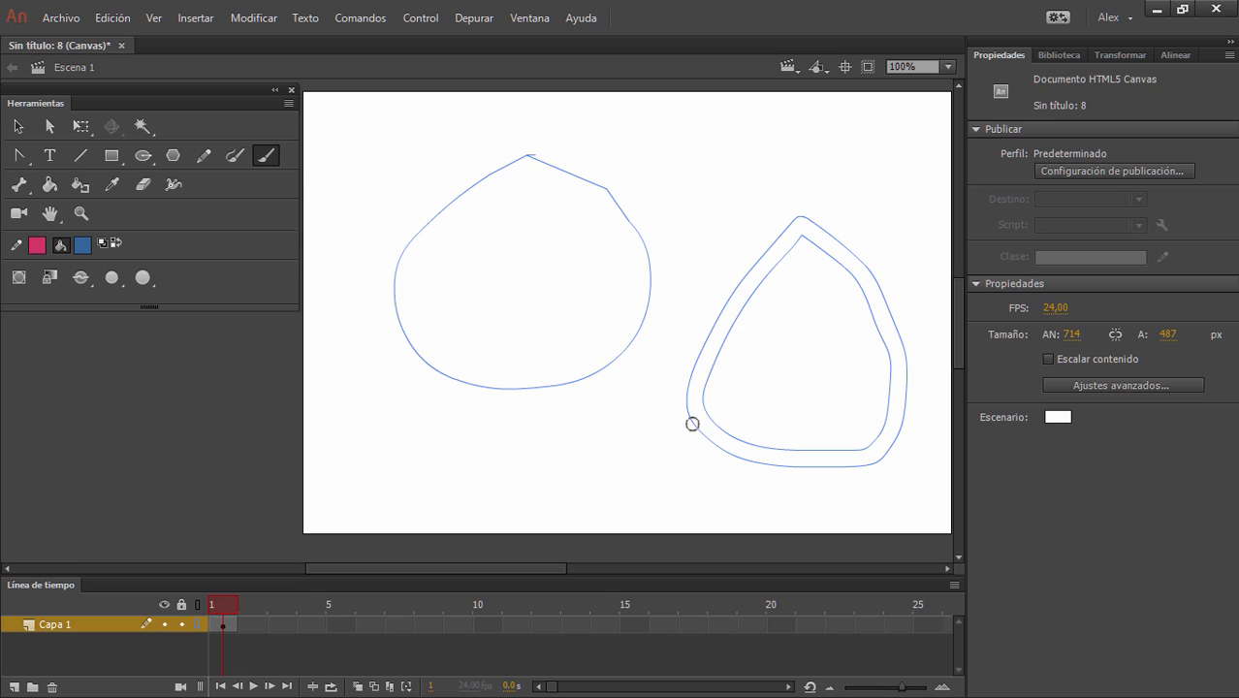
left_click(196, 602)
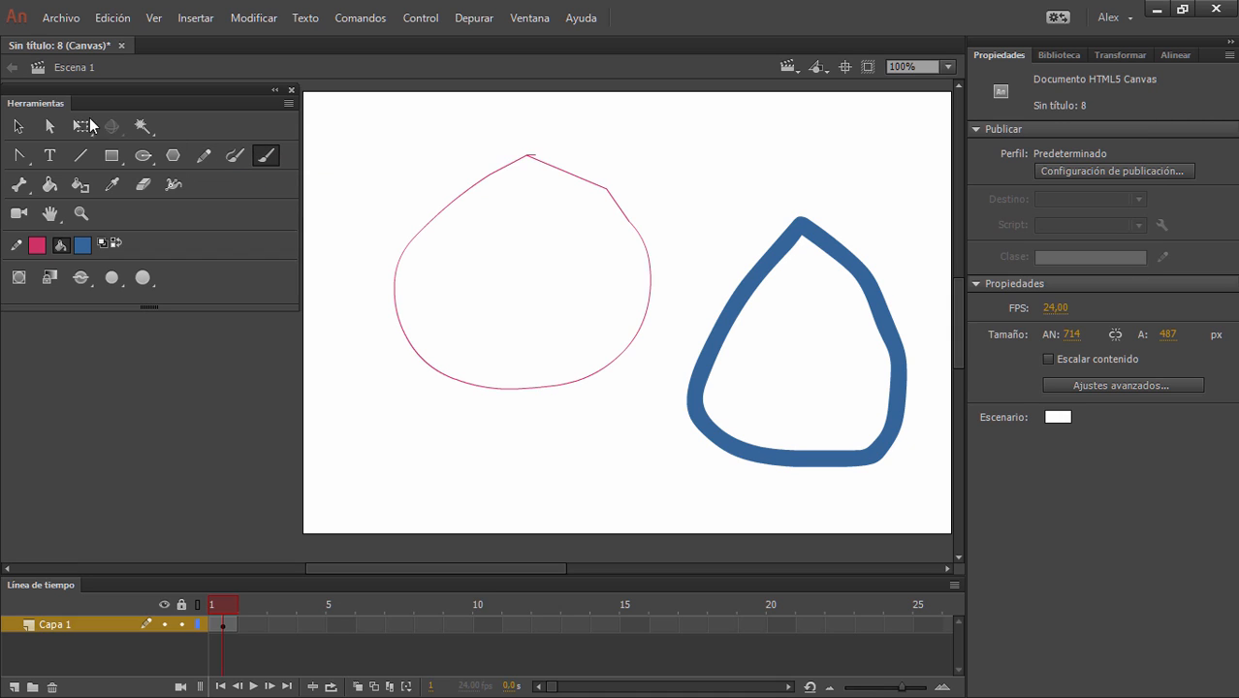
- Select the pink outline and the blue brush shape together and delete them from the stage
left_click(19, 126)
left_click_drag(352, 127, 927, 508)
key("Delete")
left_click_drag(741, 328, 710, 324)
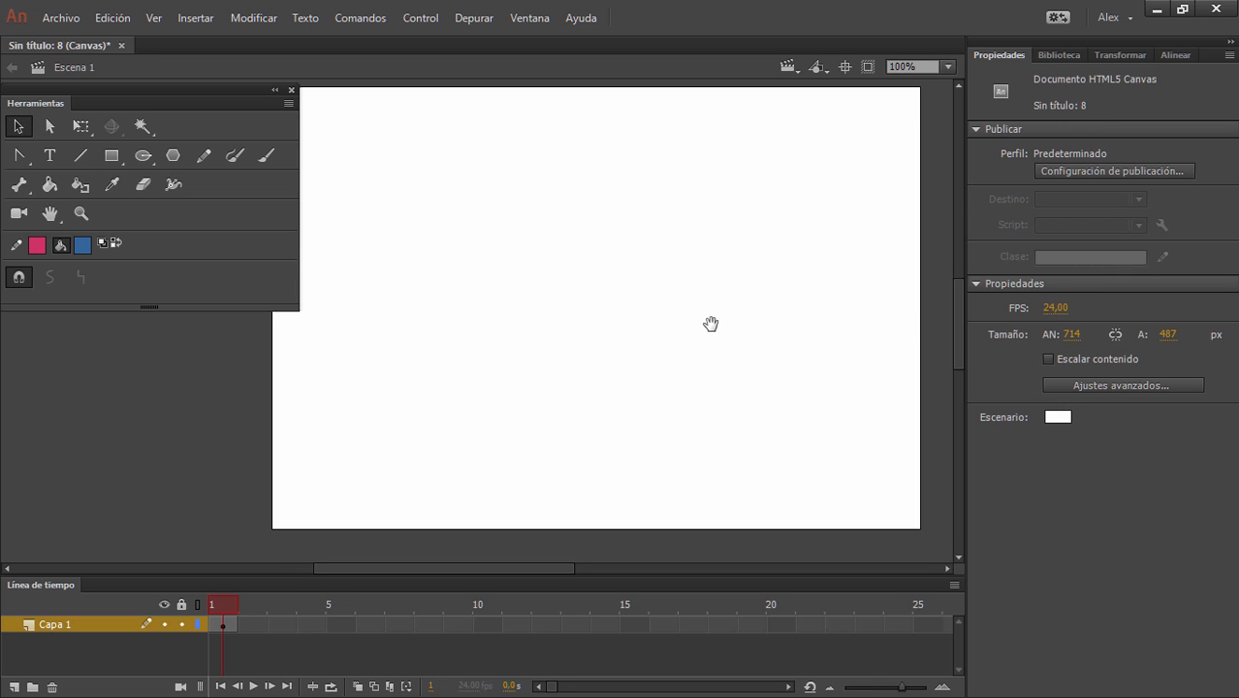
- Create a Texto estático block about 344 px wide in the middle of the stage containing "Hola"
left_click(50, 155)
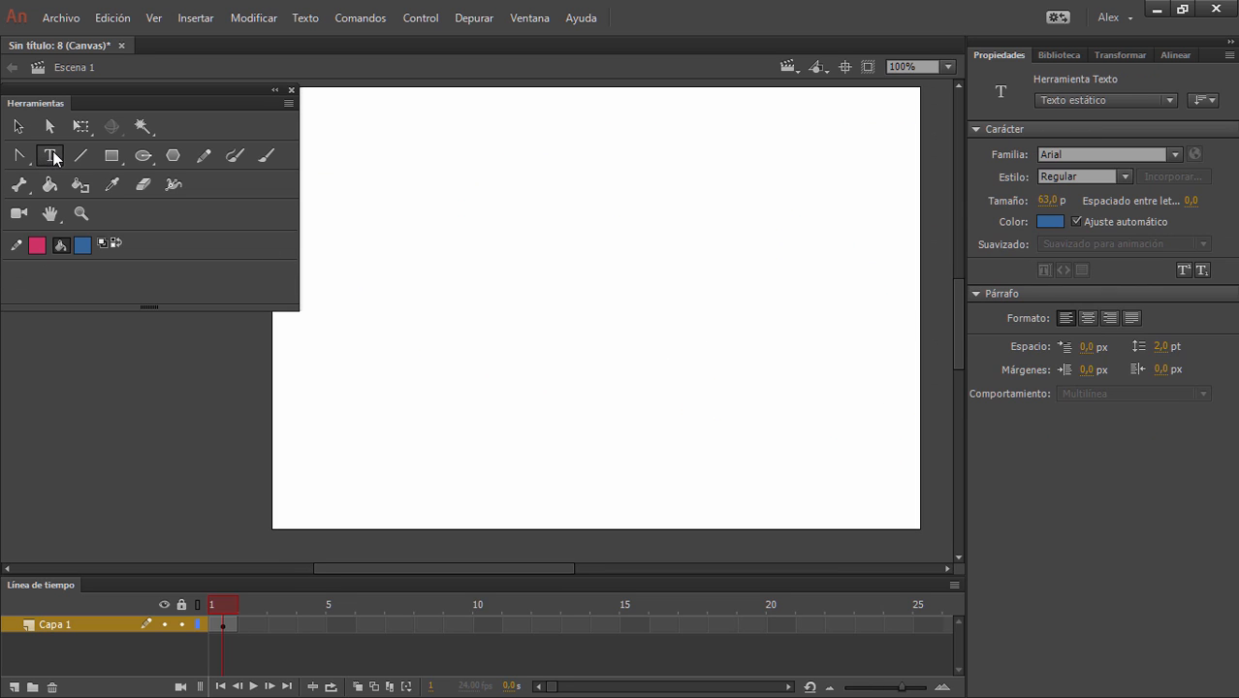
left_click_drag(394, 127, 624, 218)
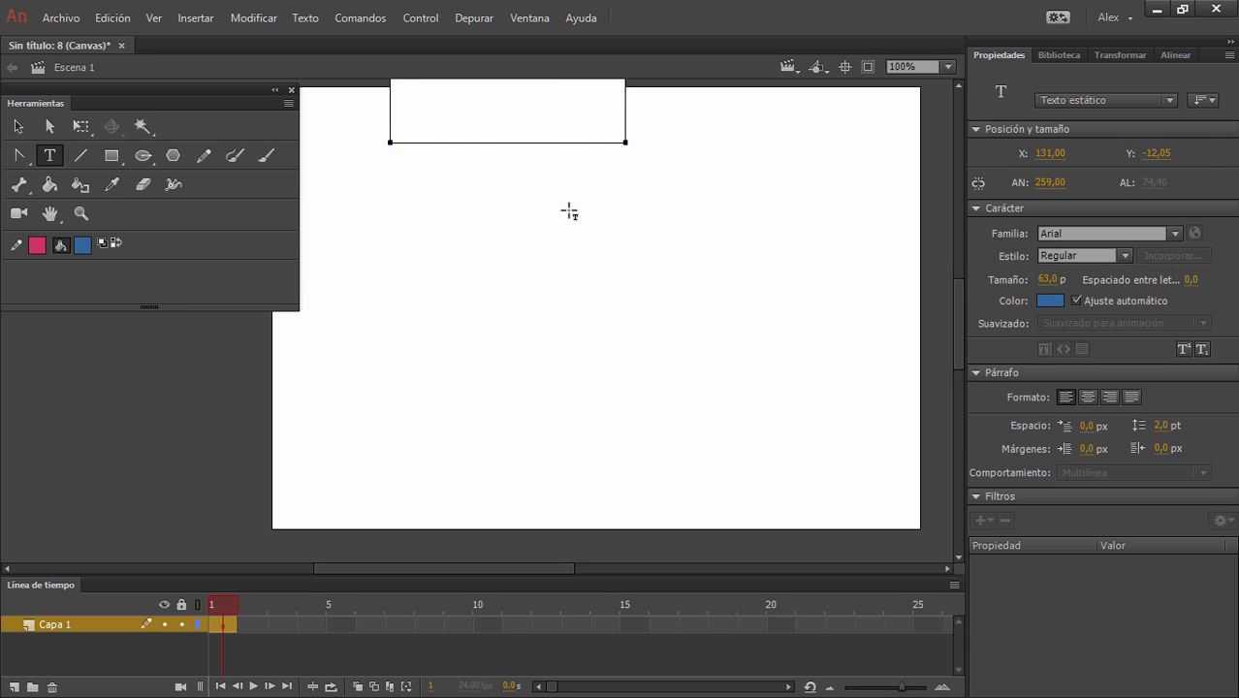
key("Escape")
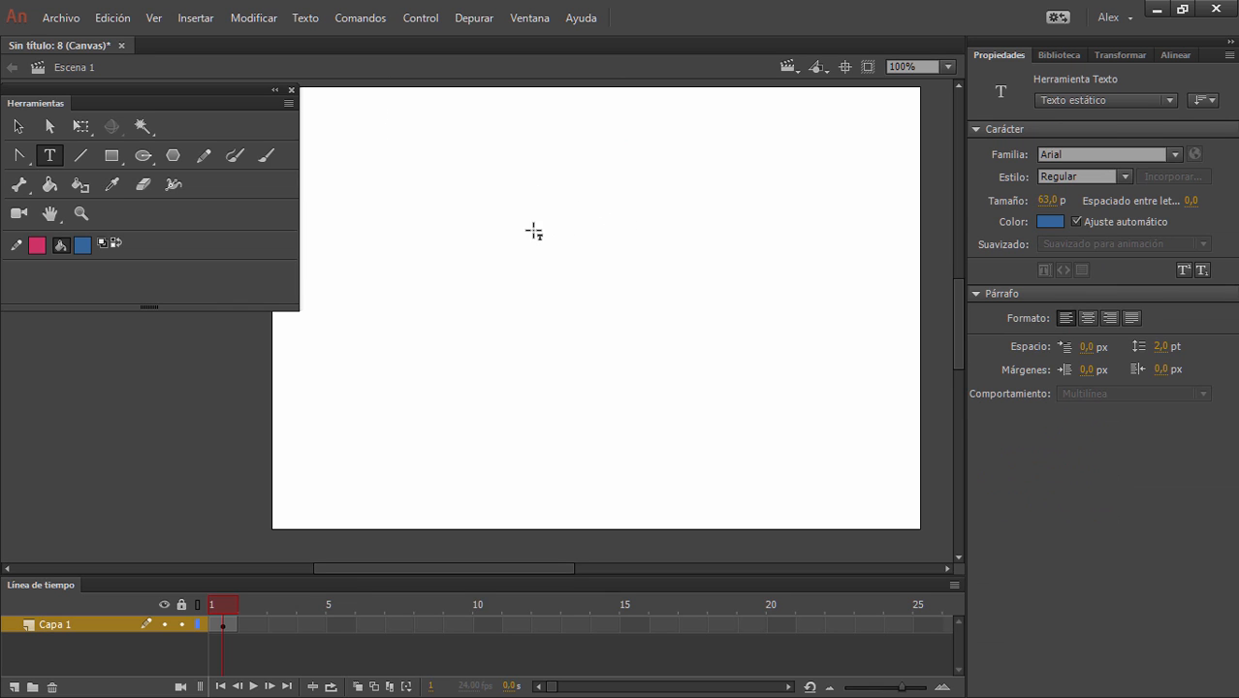
left_click(1169, 100)
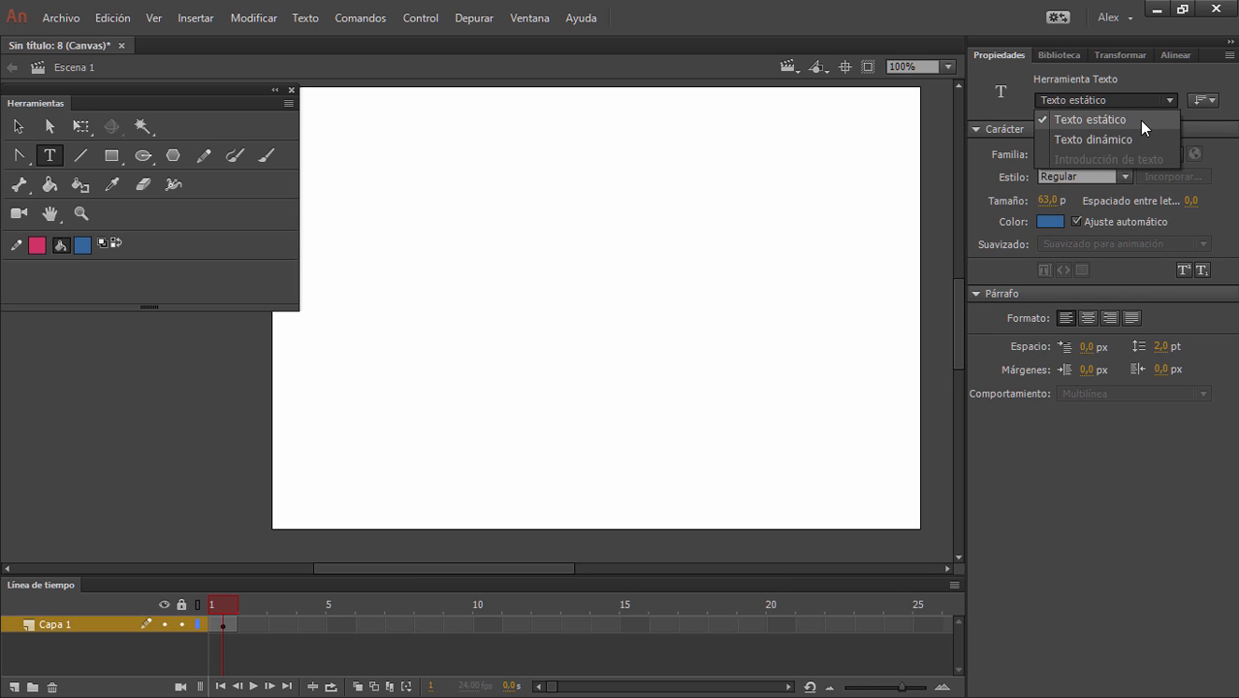
left_click(1090, 119)
left_click_drag(466, 297, 776, 349)
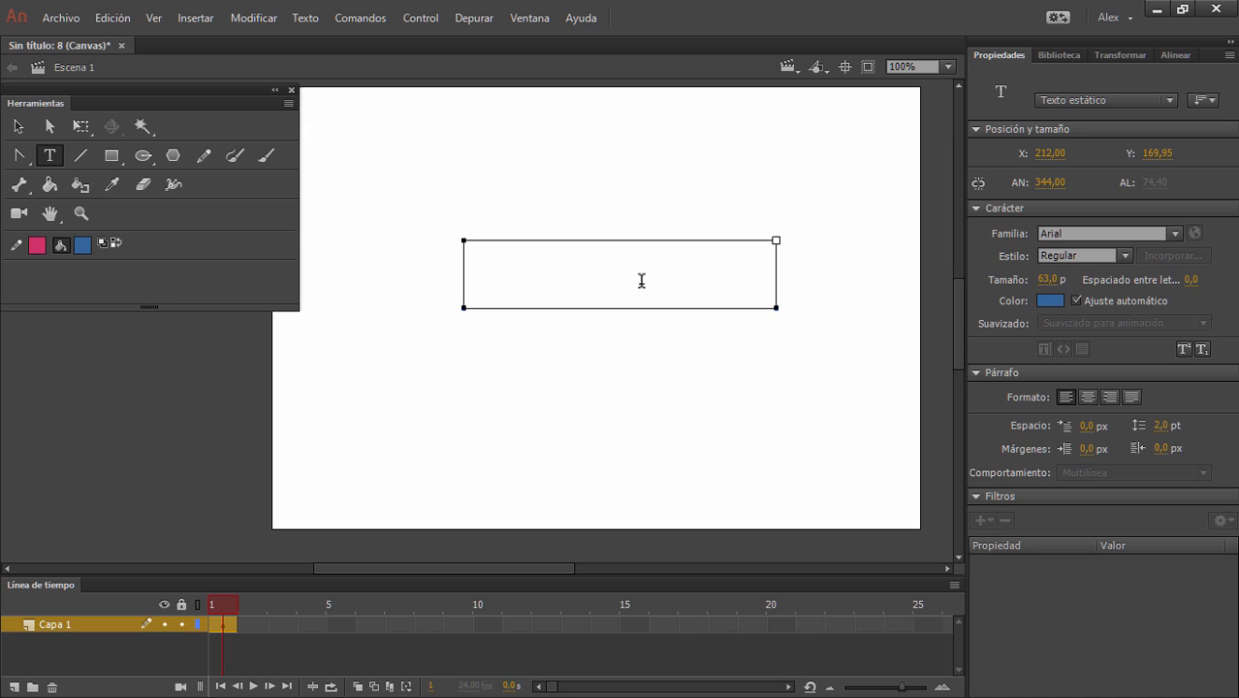
type("Hola")
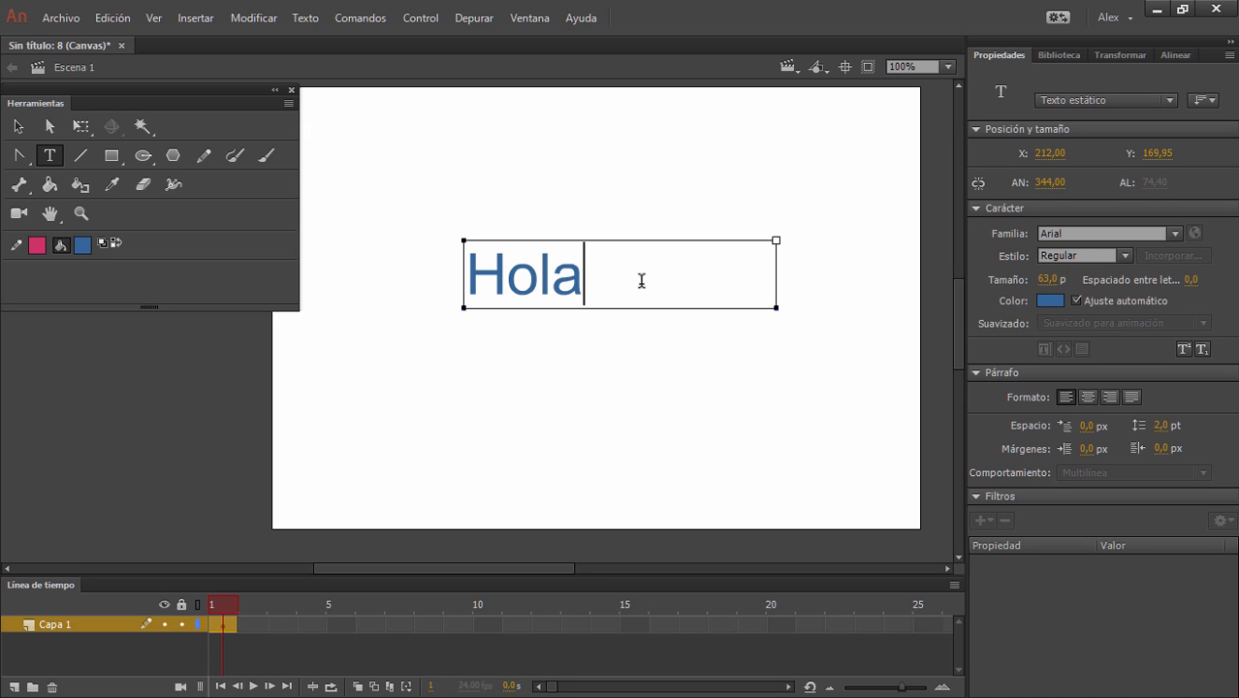
- Select the word "Hola" and examine the font style options available for it
key("shift+Left")
key("shift+Left")
key("shift+Left")
key("shift+Left")
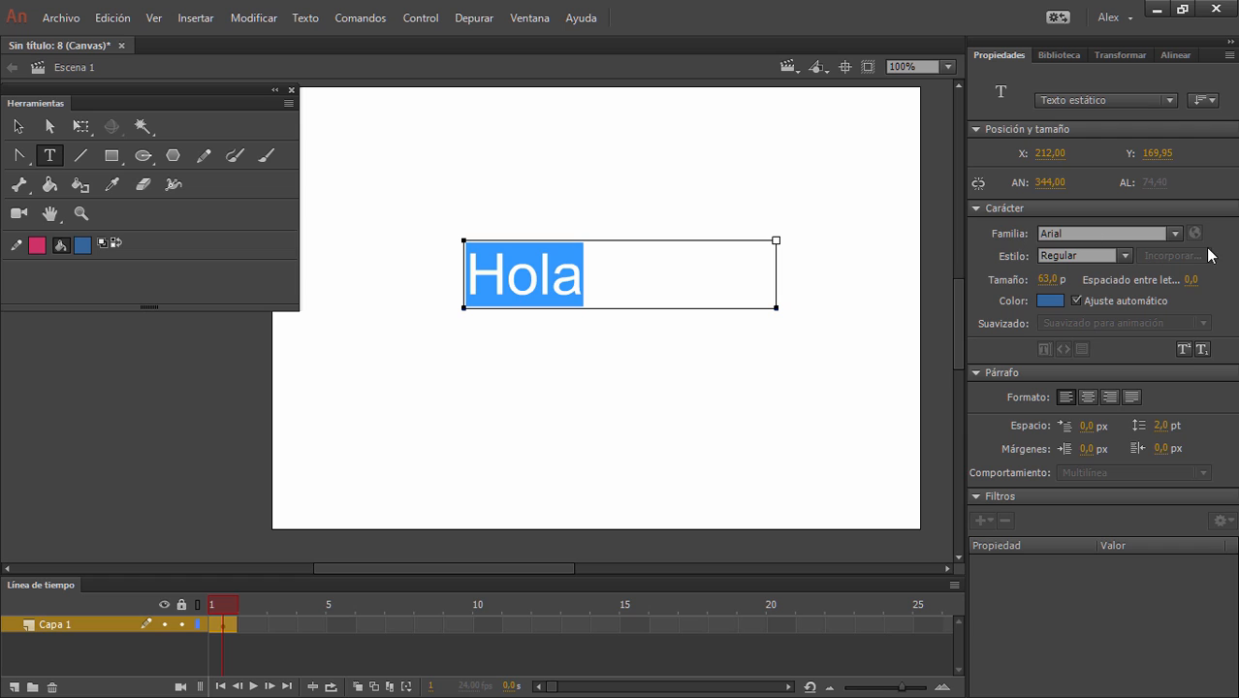
left_click(1124, 258)
left_click(1124, 257)
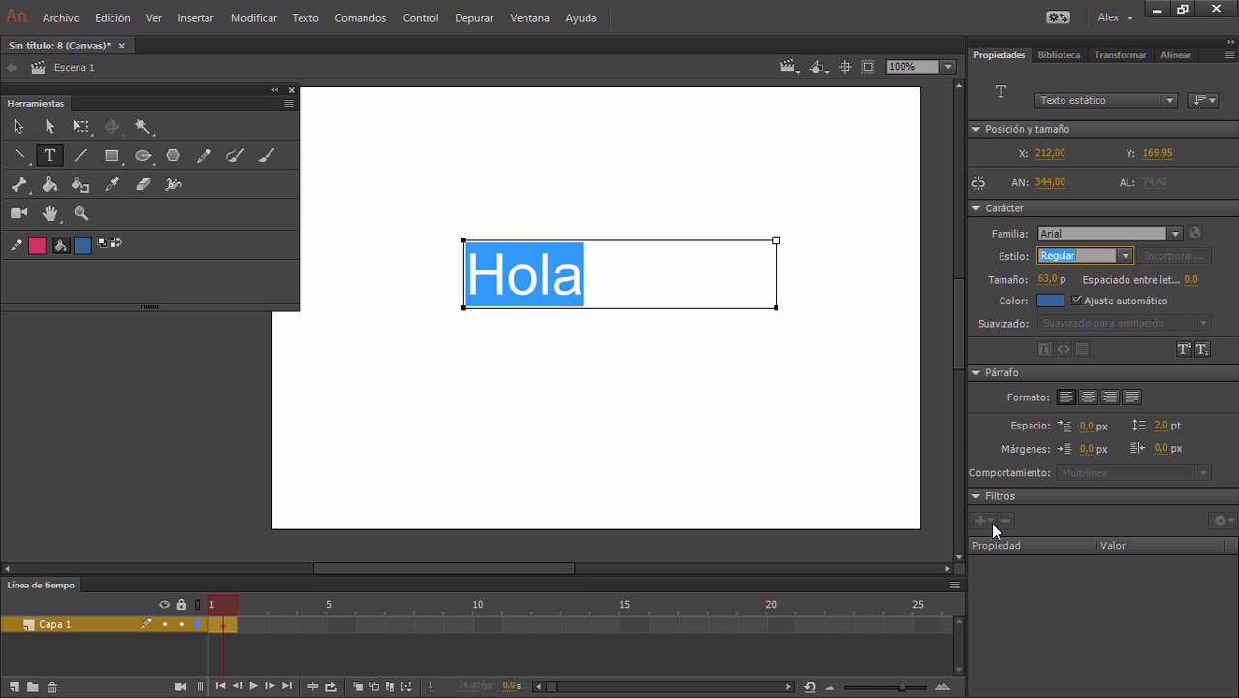
- Move the "Hola" text block to the upper part of the stage, at about X 145, Y 38
left_click(22, 128)
left_click_drag(434, 209, 812, 396)
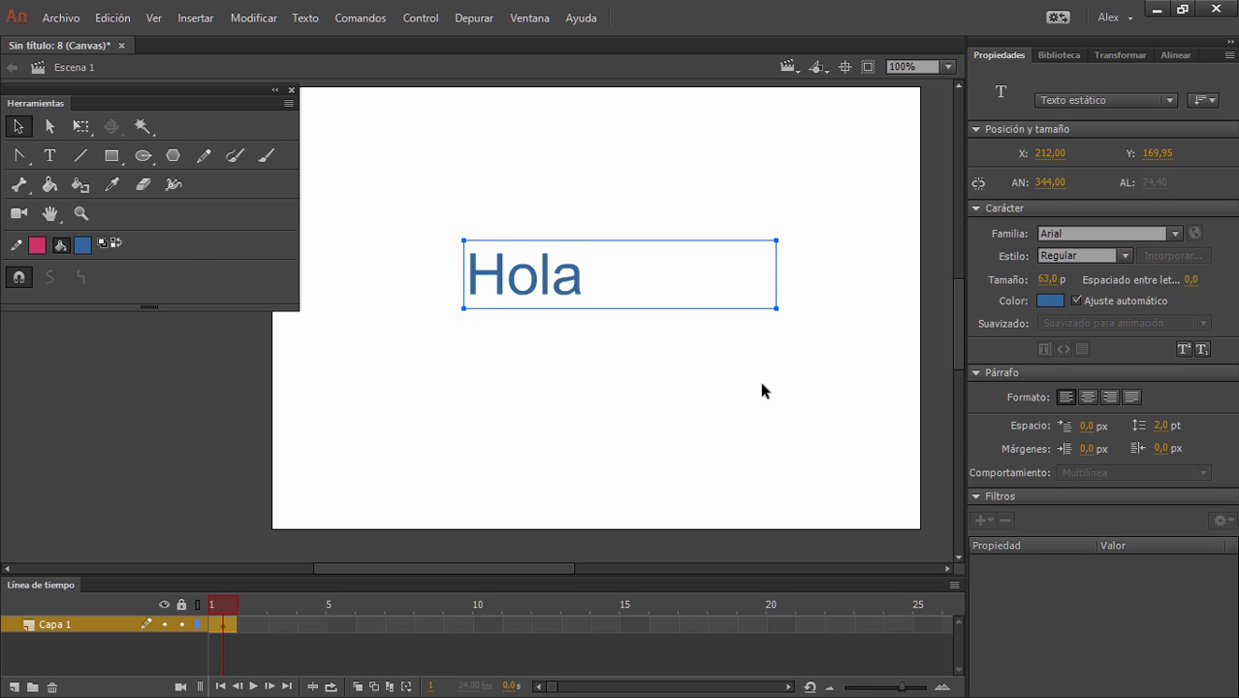
left_click_drag(580, 282, 559, 184)
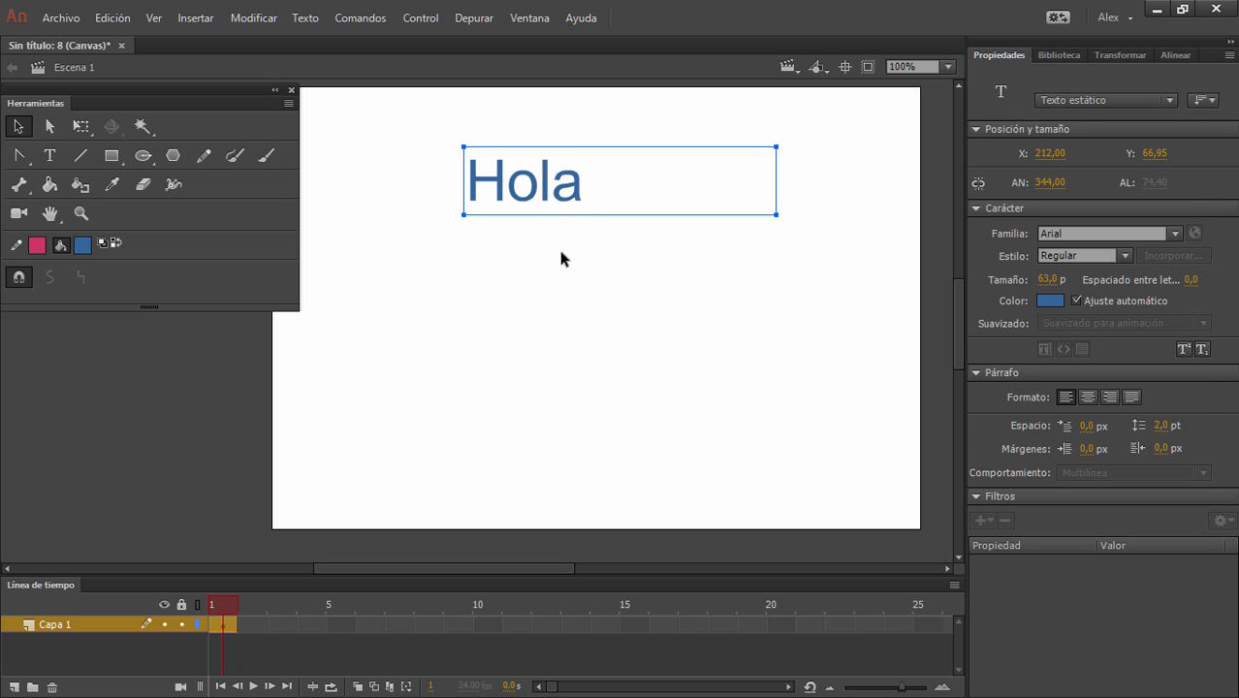
left_click(559, 248)
left_click_drag(572, 197, 502, 184)
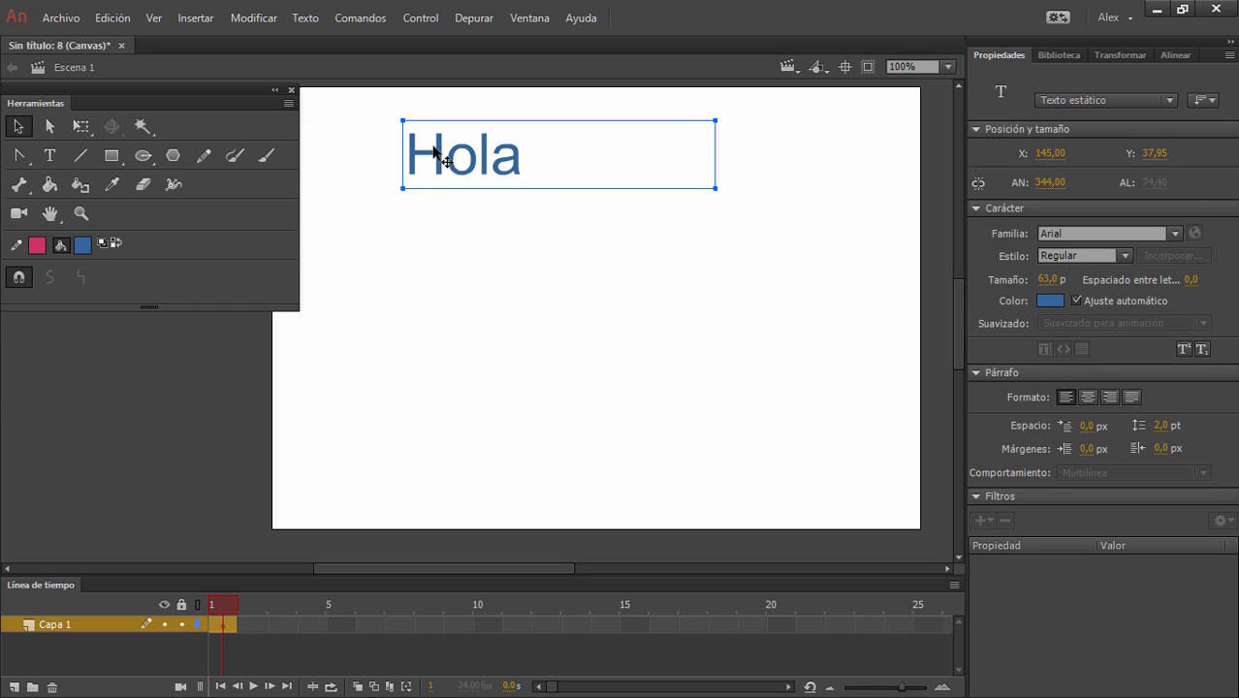
left_click(445, 219)
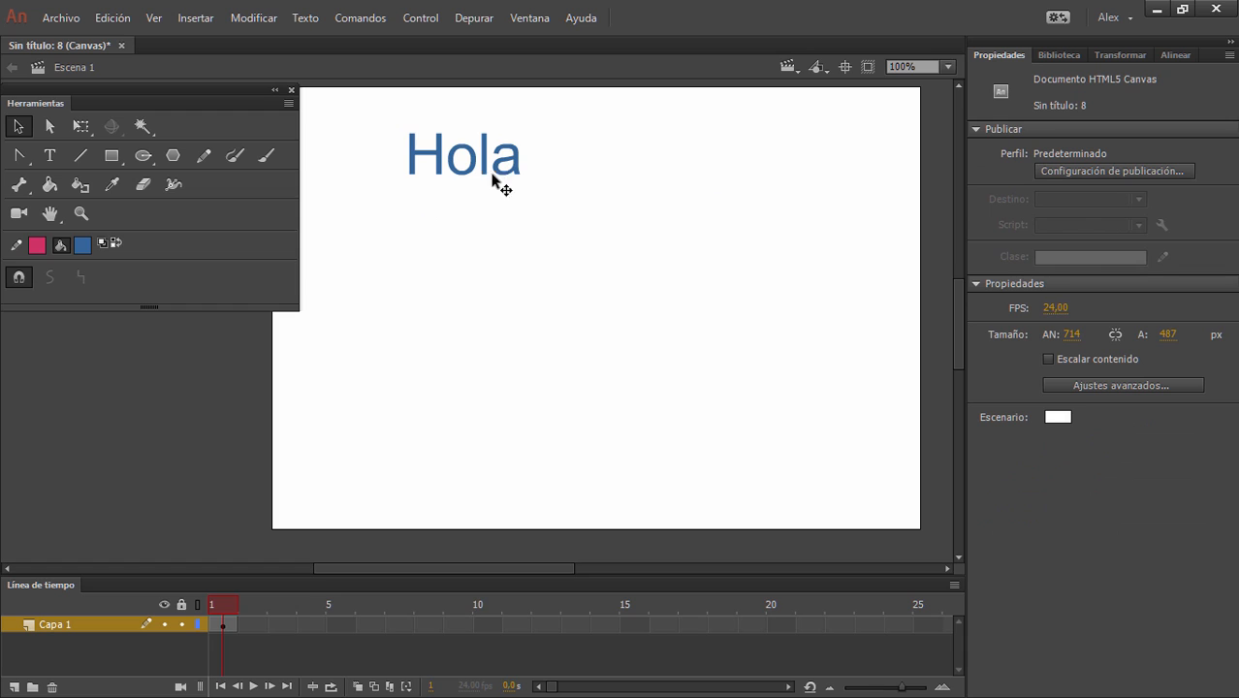
- Narrow the "Hola" text block to about 338 px wide and remove it from the stage
left_click_drag(379, 105, 552, 225)
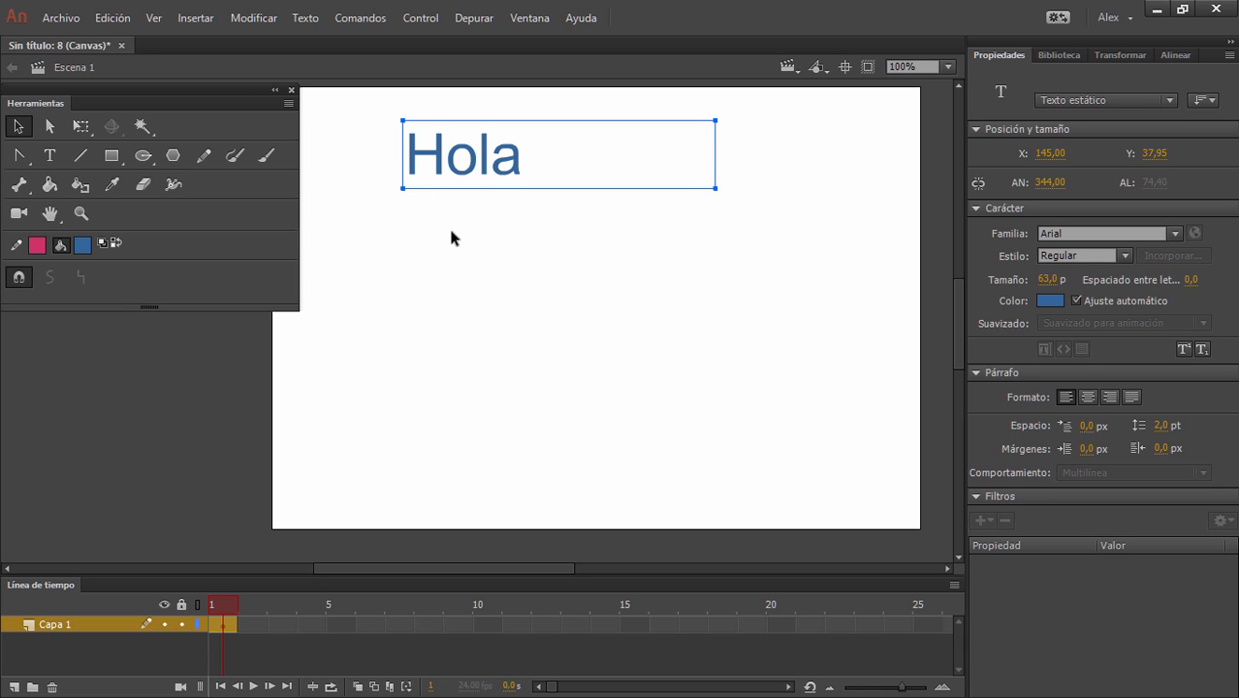
left_click(498, 244)
left_click_drag(382, 124, 530, 221)
left_click_drag(716, 188, 707, 217)
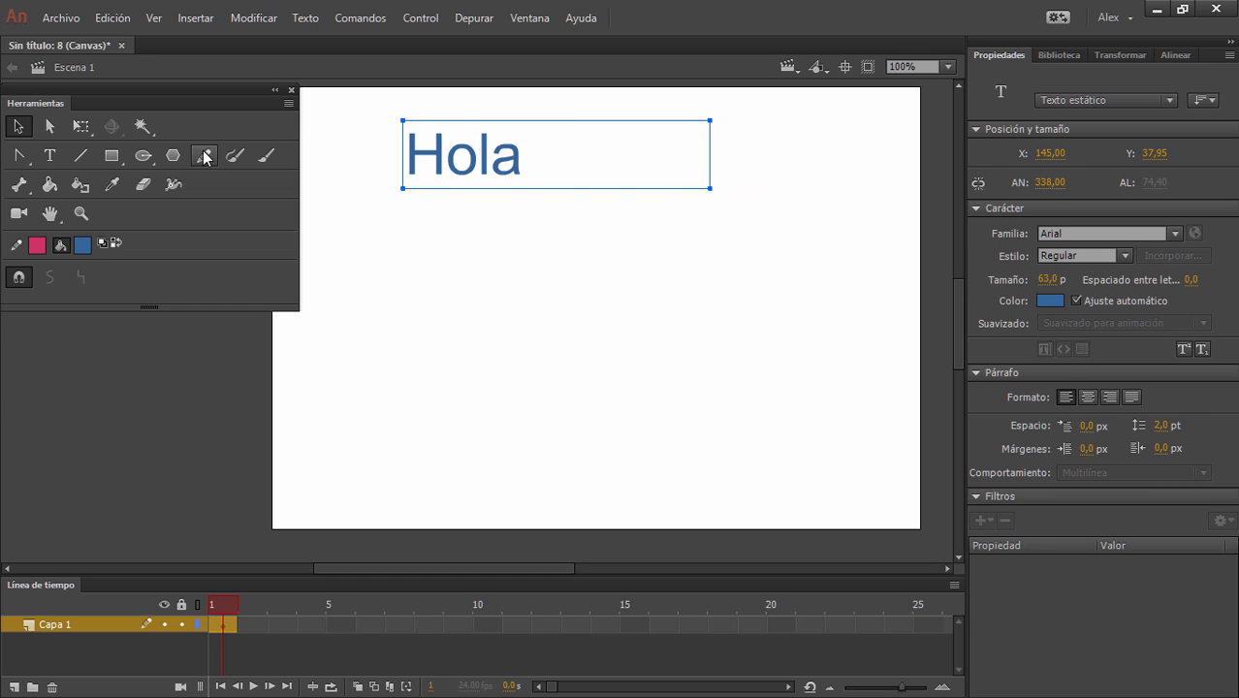
left_click(434, 202)
key("ctrl+z")
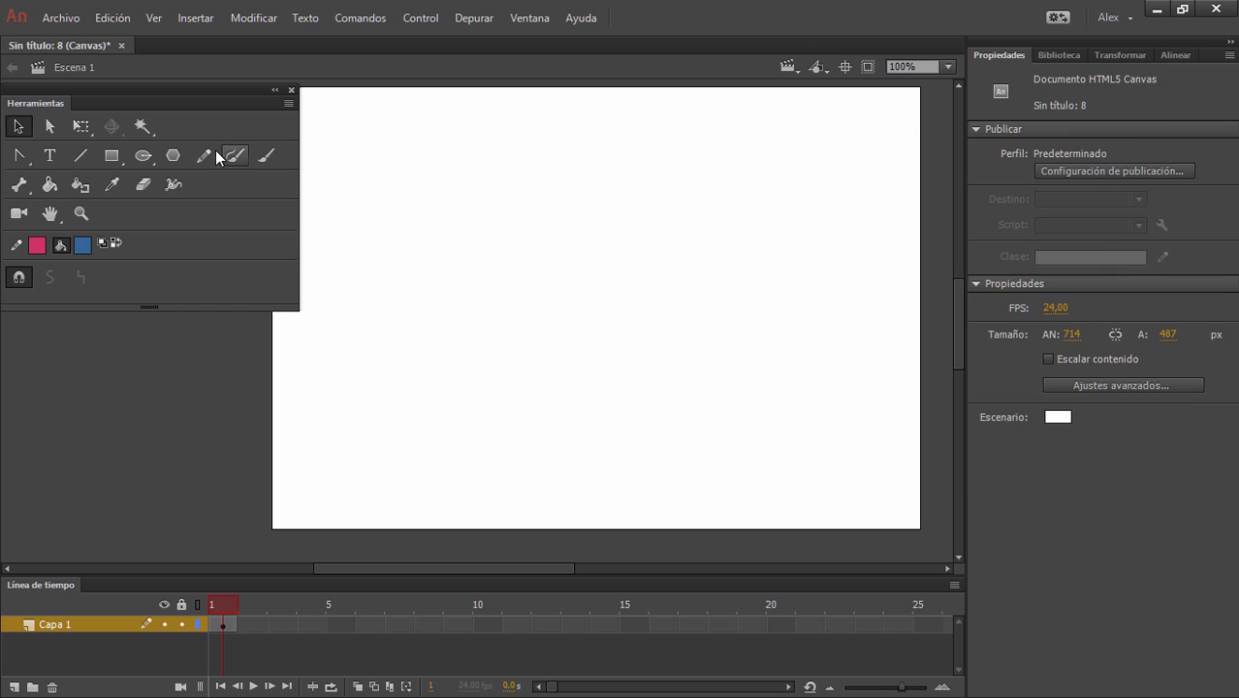
- Create a Texto dinámico box about 476 by 416 px on the stage containing "Hola a todos"
left_click(49, 156)
left_click(1106, 101)
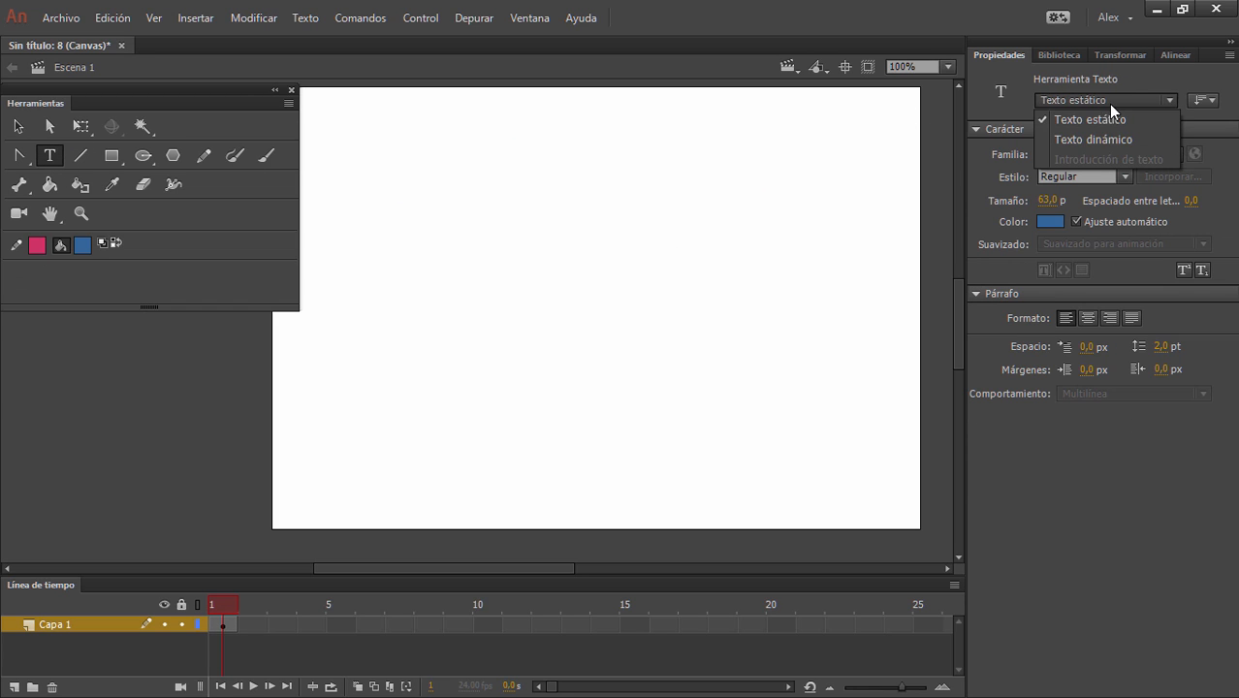
left_click(1106, 139)
left_click(395, 145)
left_click_drag(445, 225, 825, 469)
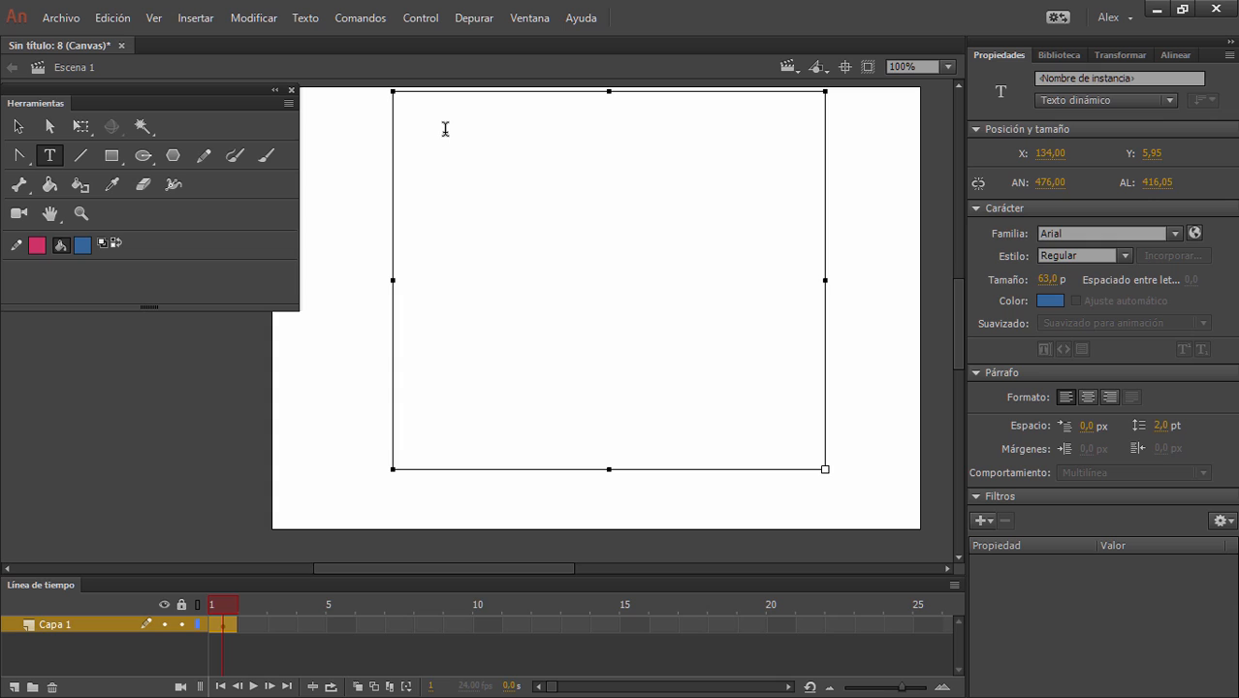
type("Hola")
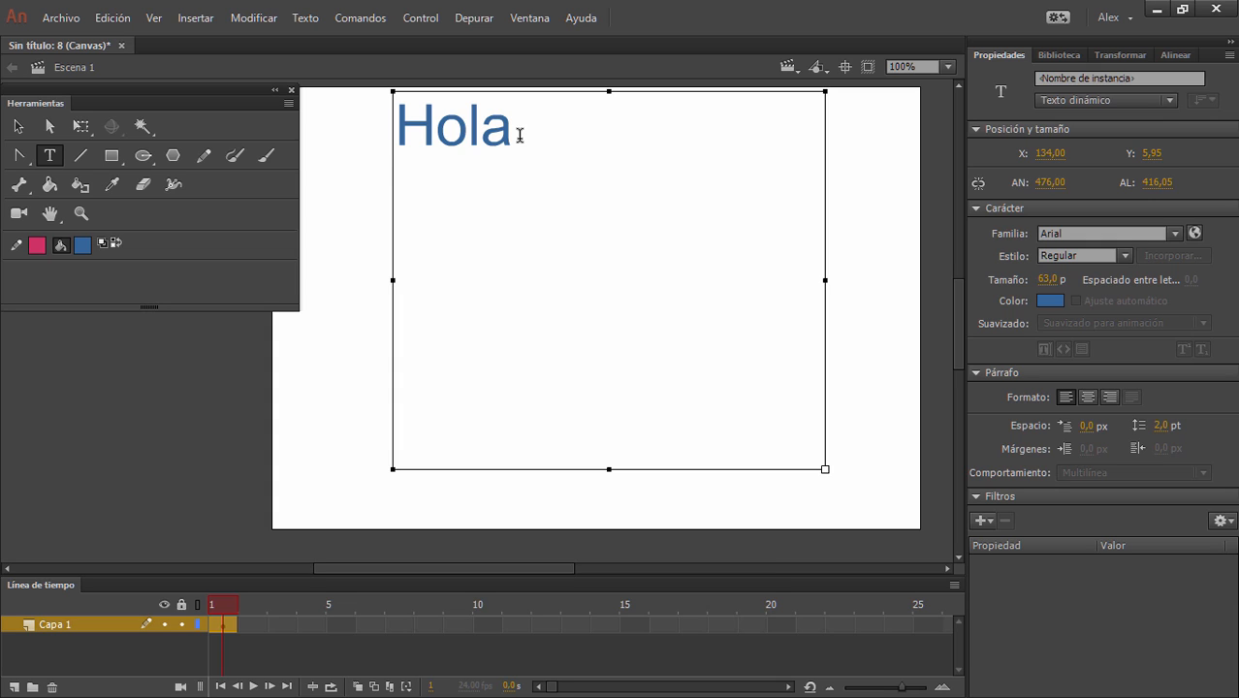
type(" a todos")
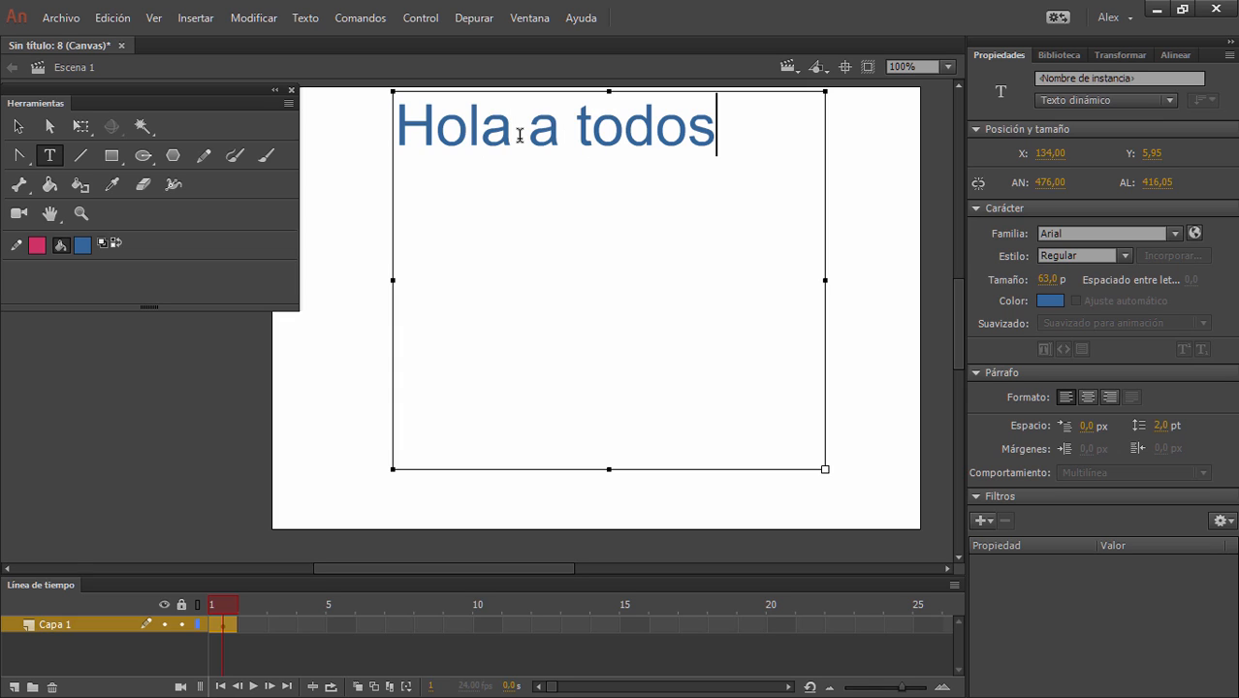
- Give the dynamic "Hola a todos" text the instance name titulo_1
left_click_drag(717, 135, 407, 136)
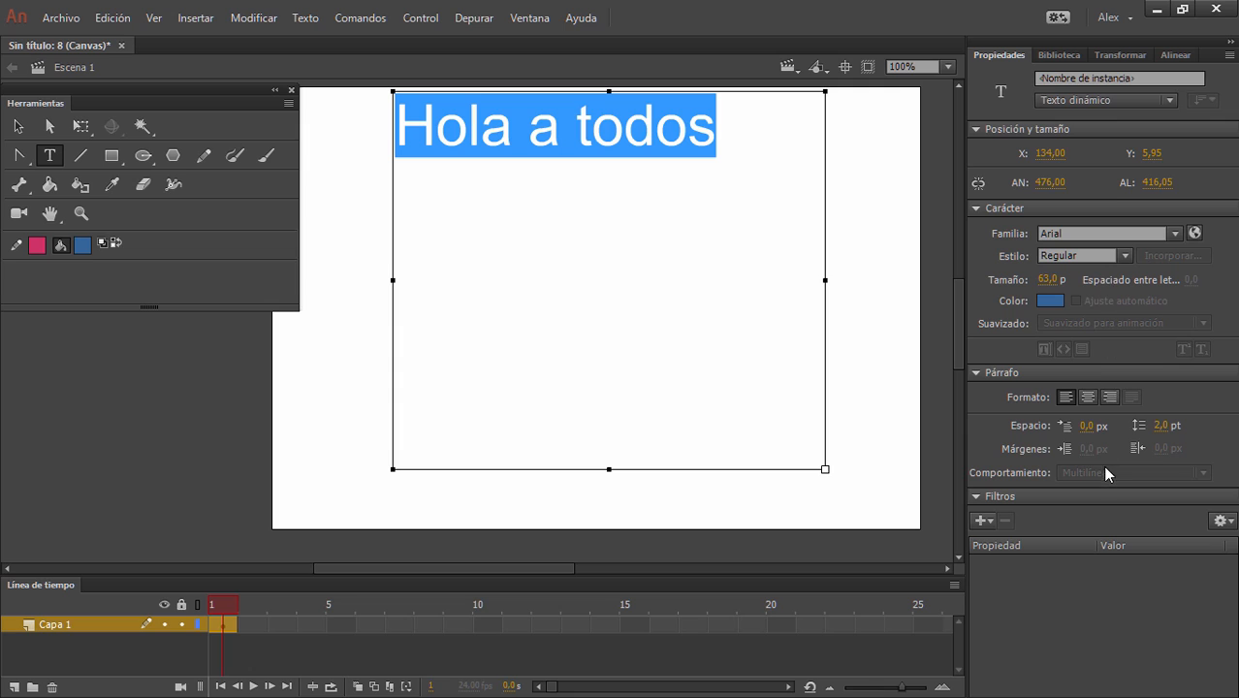
left_click(1153, 79)
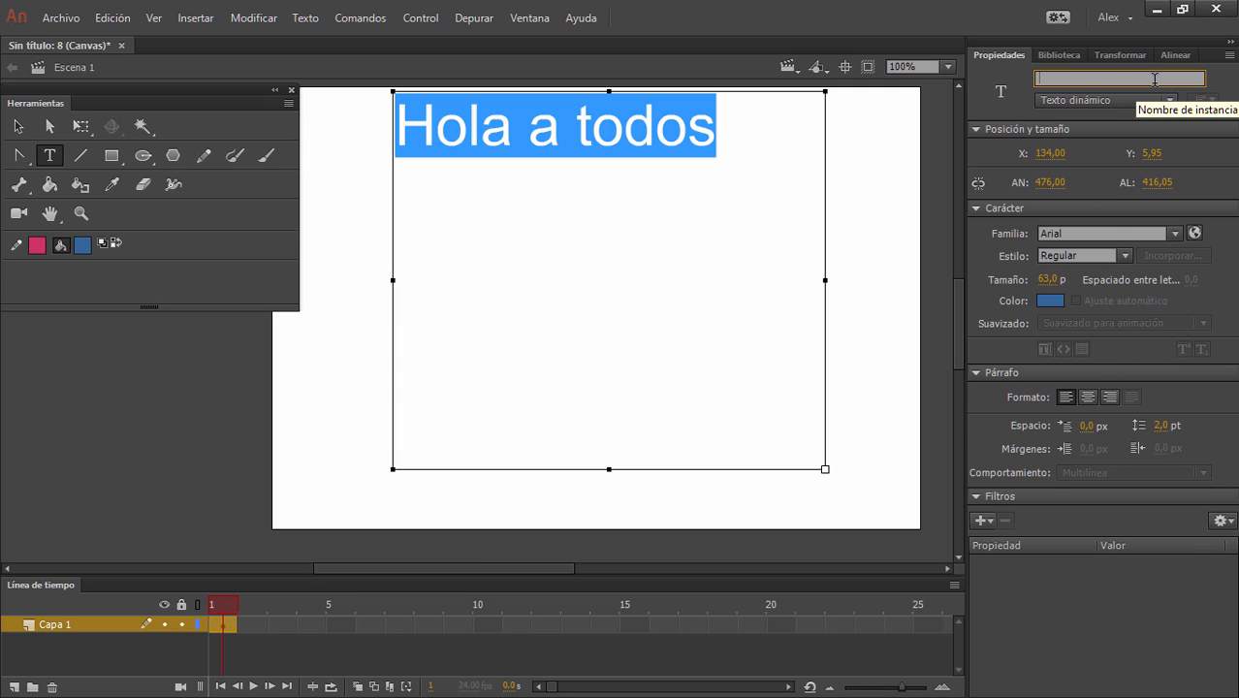
left_click(796, 129)
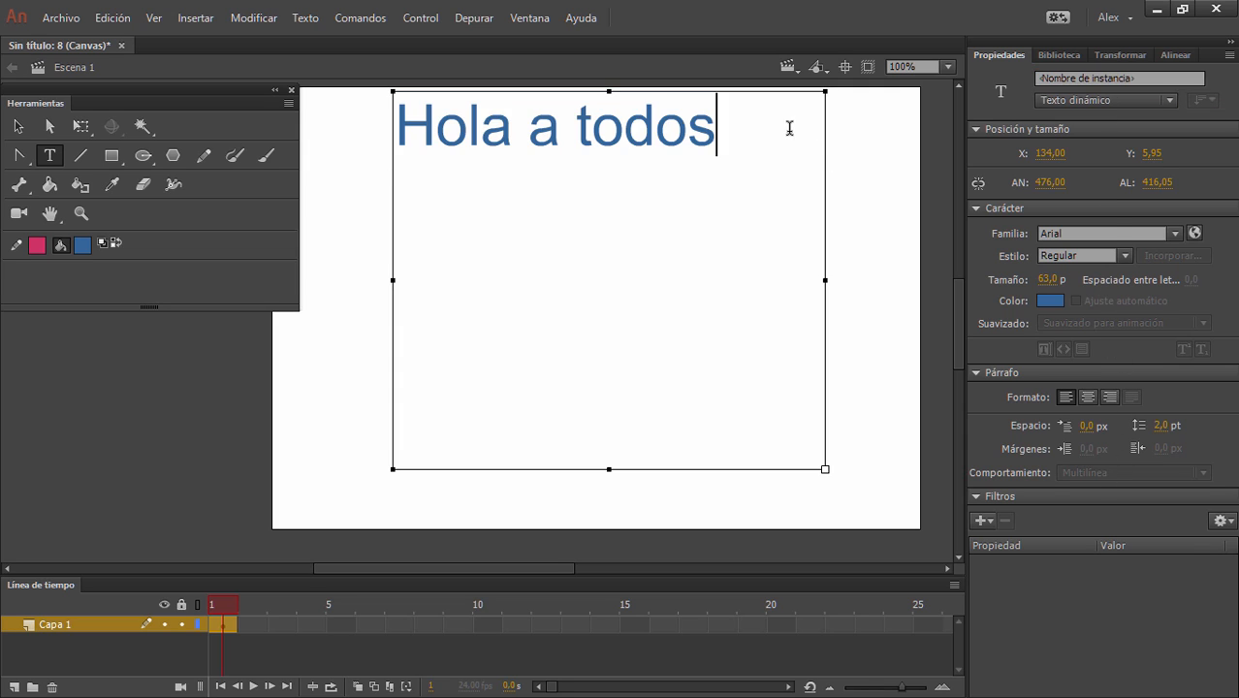
left_click(1099, 79)
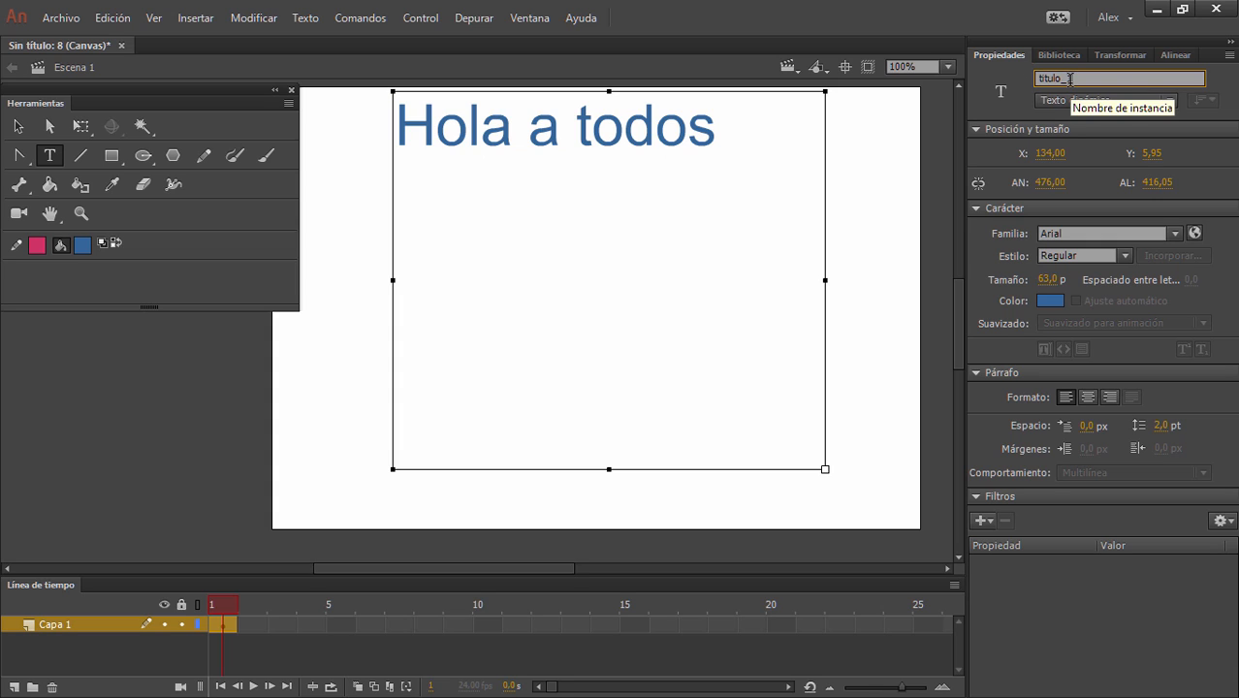
left_click_drag(745, 137, 427, 135)
left_click(430, 136)
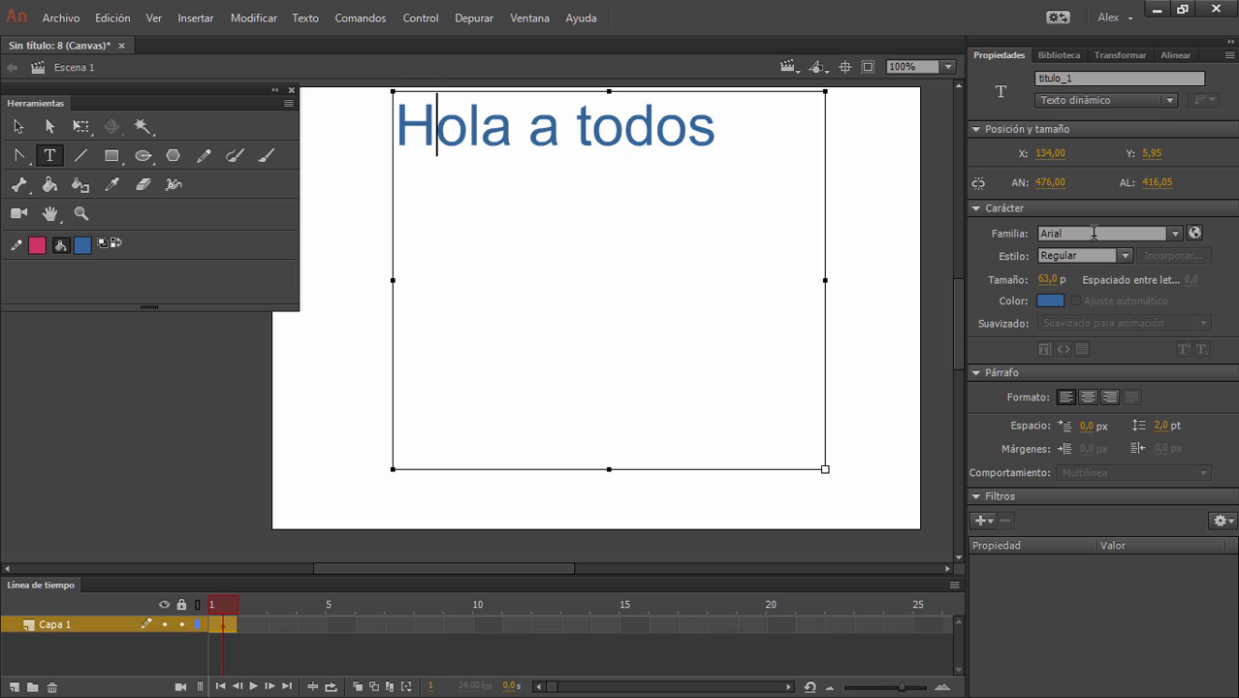
- Examine the web font sources for the dynamic text, Typekit and Google Fonts, choosing Google Fonts
left_click(1195, 234)
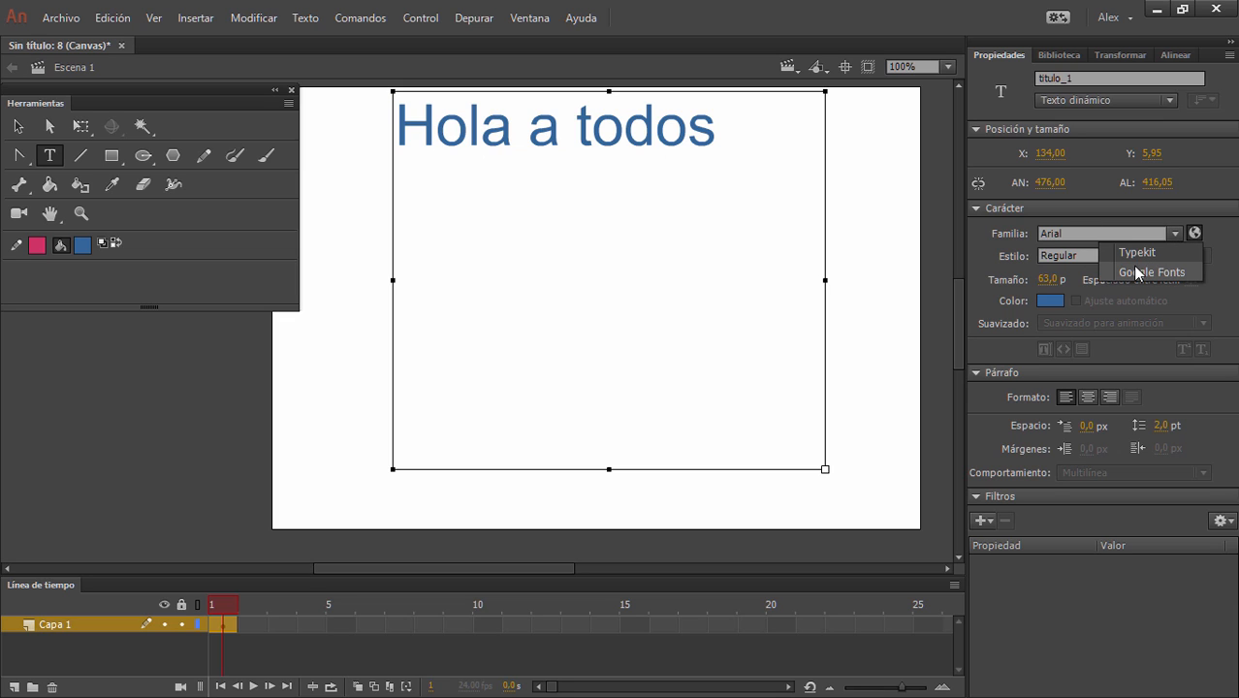
left_click(1144, 272)
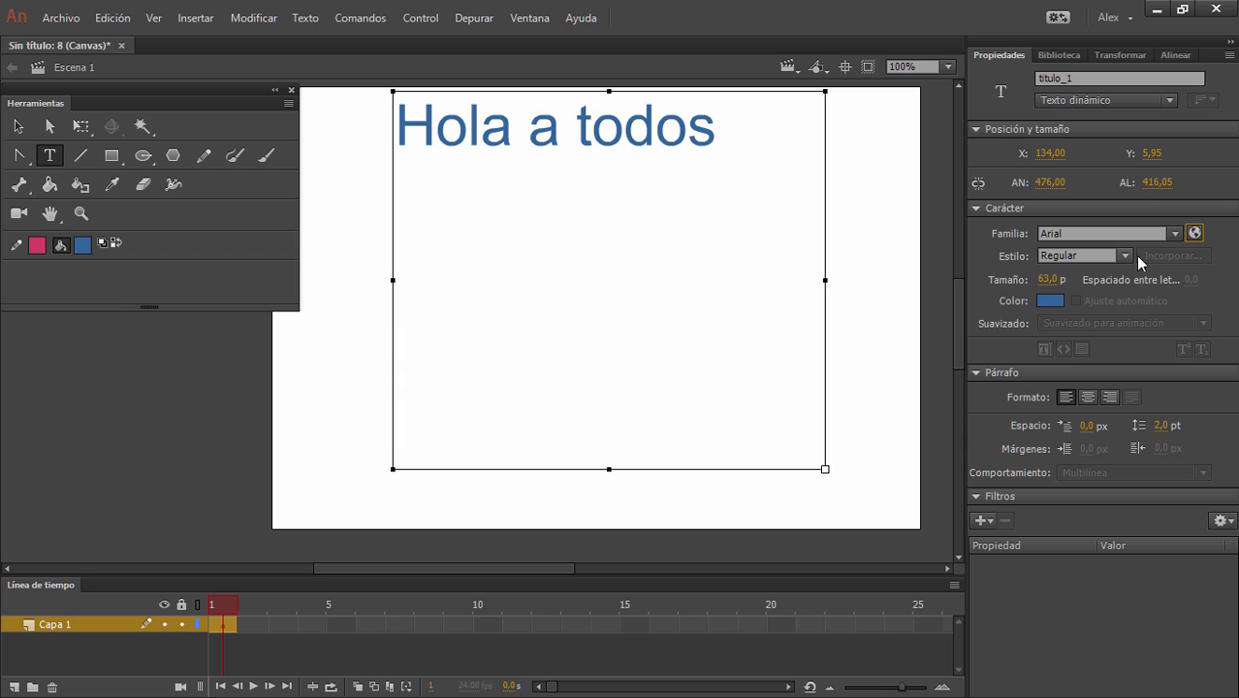
left_click(1194, 236)
left_click(1153, 269)
left_click(1194, 237)
left_click(1220, 242)
- Reposition and shorten the "Hola a todos" box to about 226 px high at X 114, Y 109, and delete it
left_click(18, 126)
left_click_drag(484, 136, 448, 152)
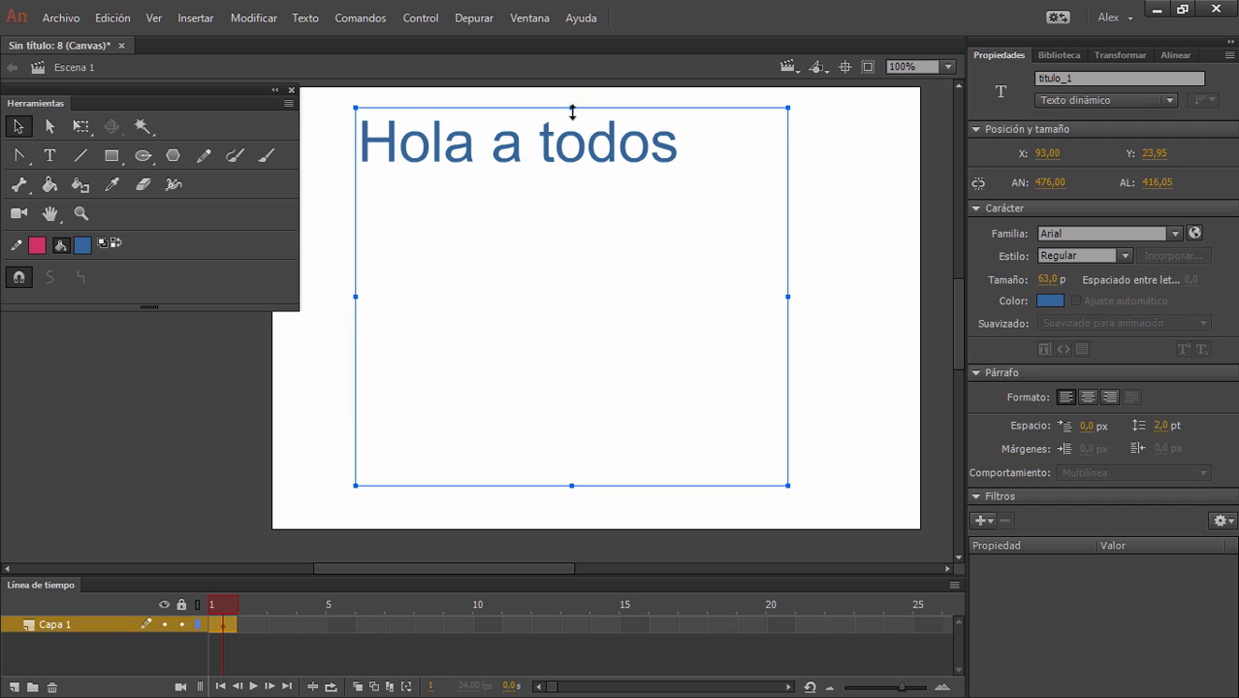
left_click_drag(572, 117, 636, 194)
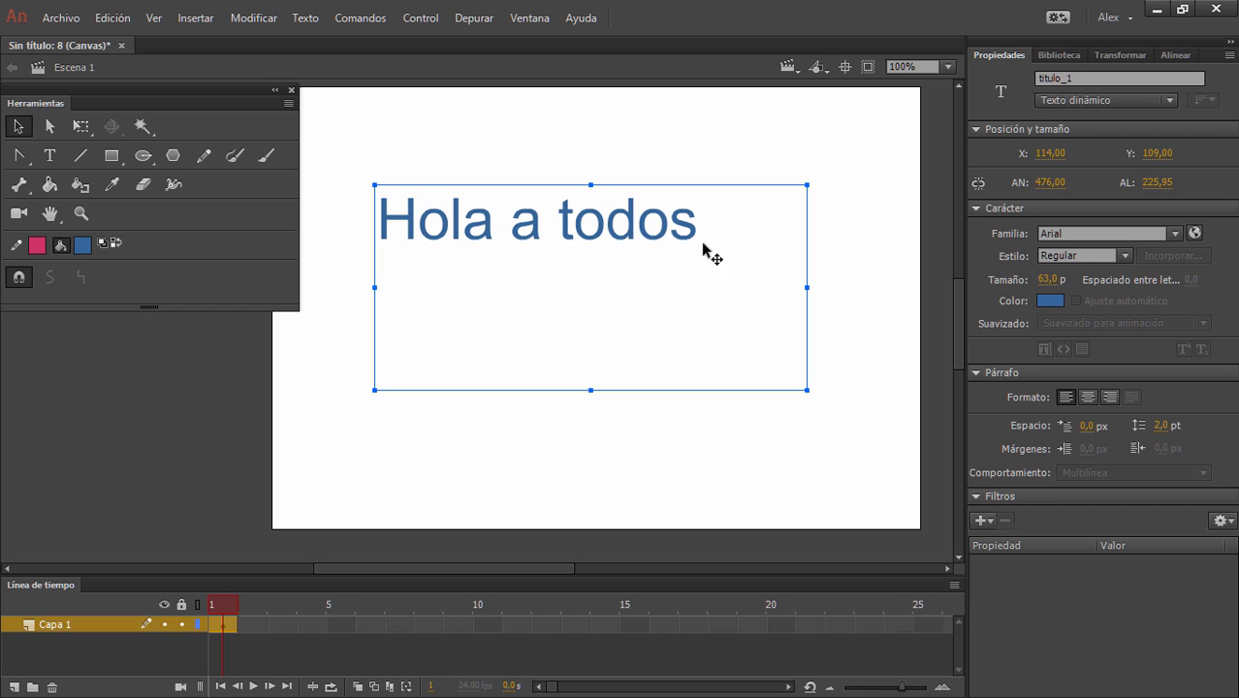
key("Delete")
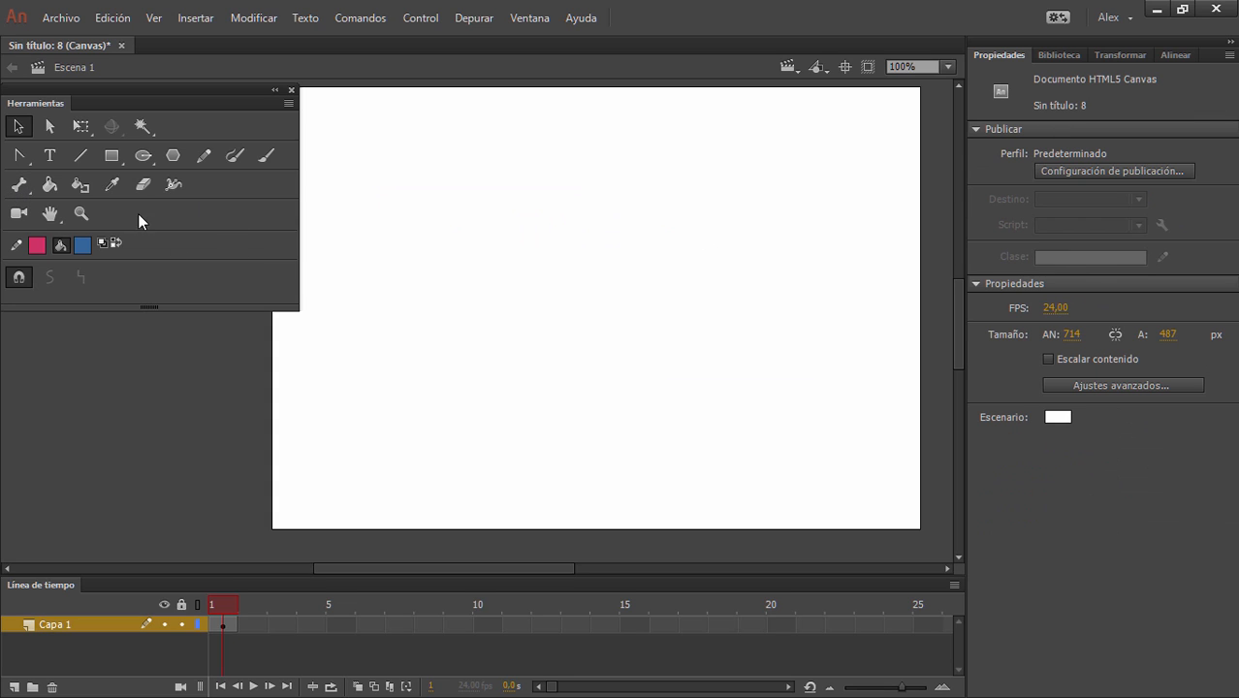
- Draw a blue five-pointed star about 242 by 244 px with a pink outline in the upper left of the stage
left_click(19, 186)
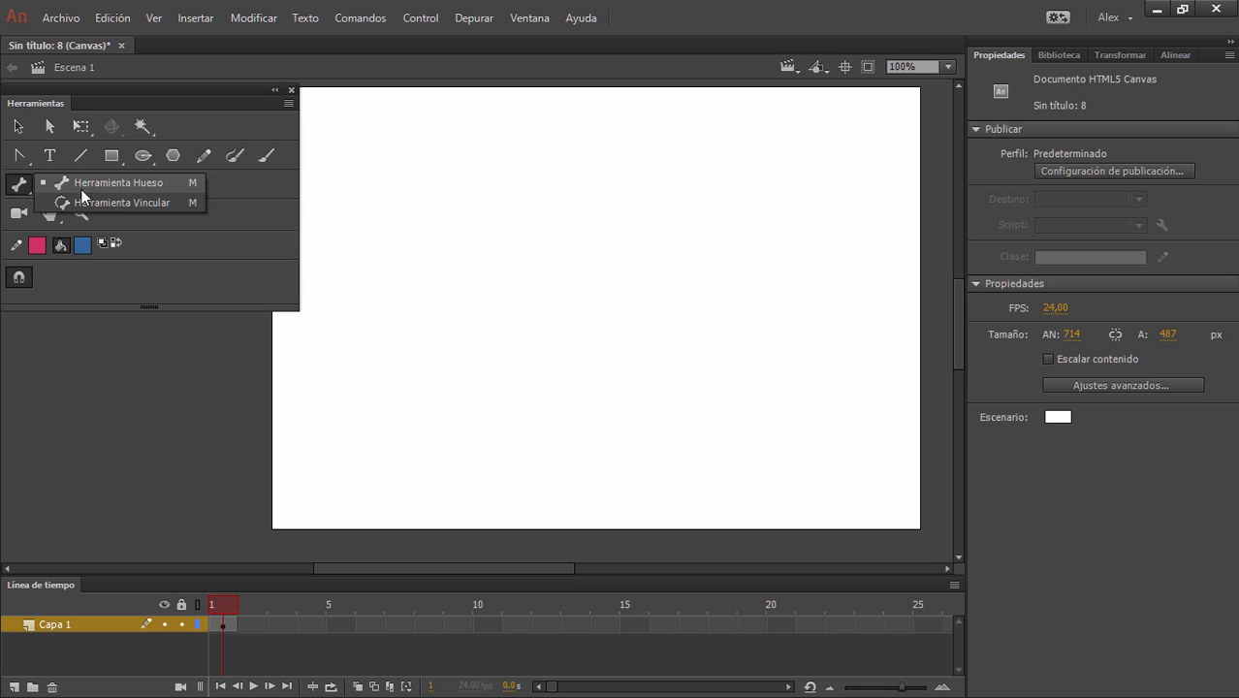
left_click(47, 182)
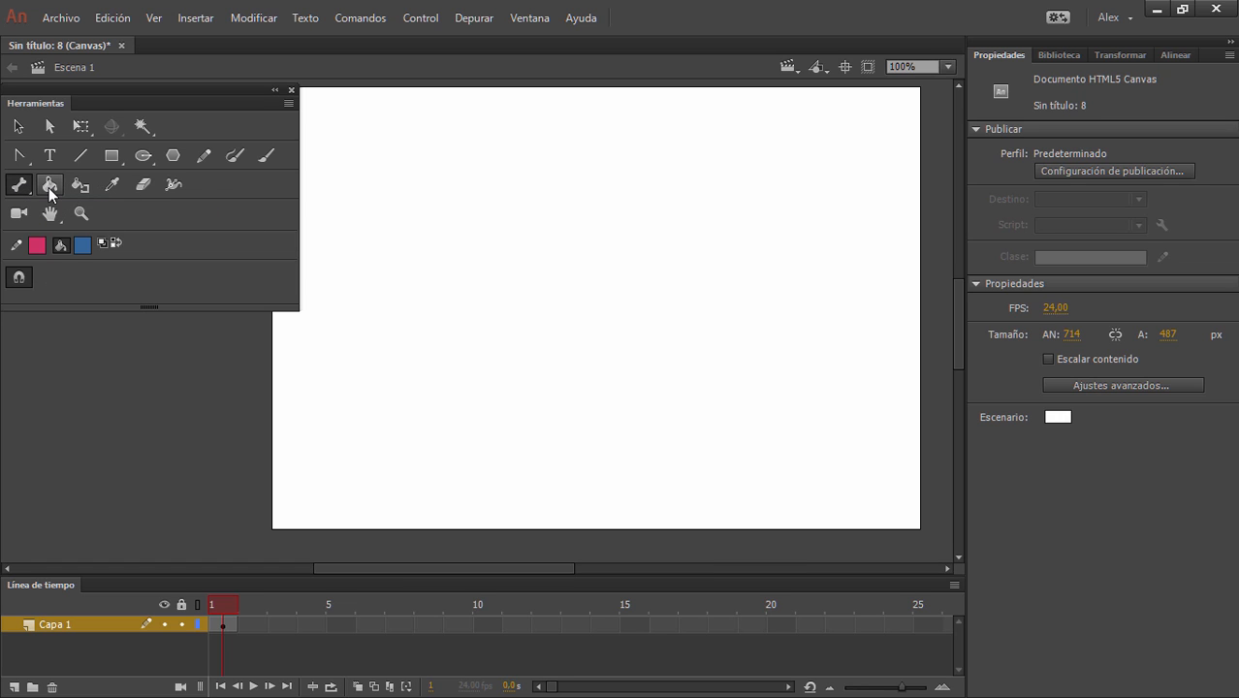
left_click(112, 156)
left_click(174, 156)
left_click_drag(479, 244, 556, 312)
left_click(18, 126)
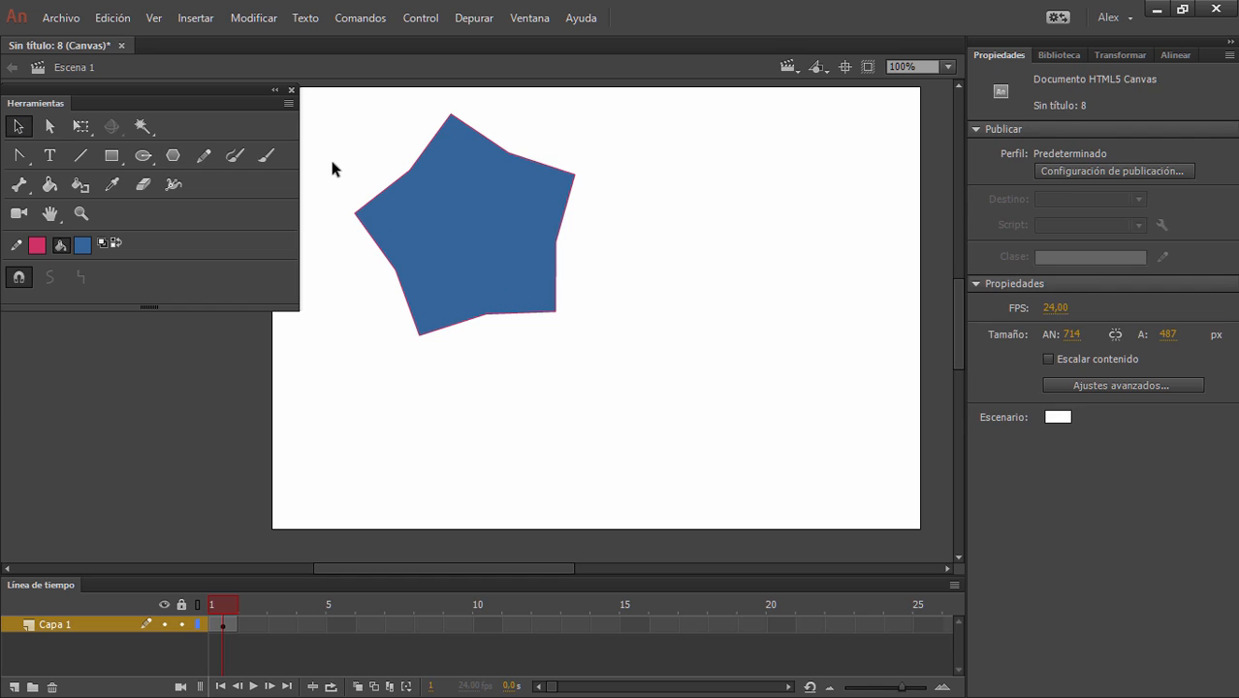
- Thicken the whole star's stroke to 30,95 and move the star to about X 228, Y 120
mouse_move(341, 96)
left_mouse_down()
mouse_move(501, 331)
mouse_move(686, 402)
left_mouse_up()
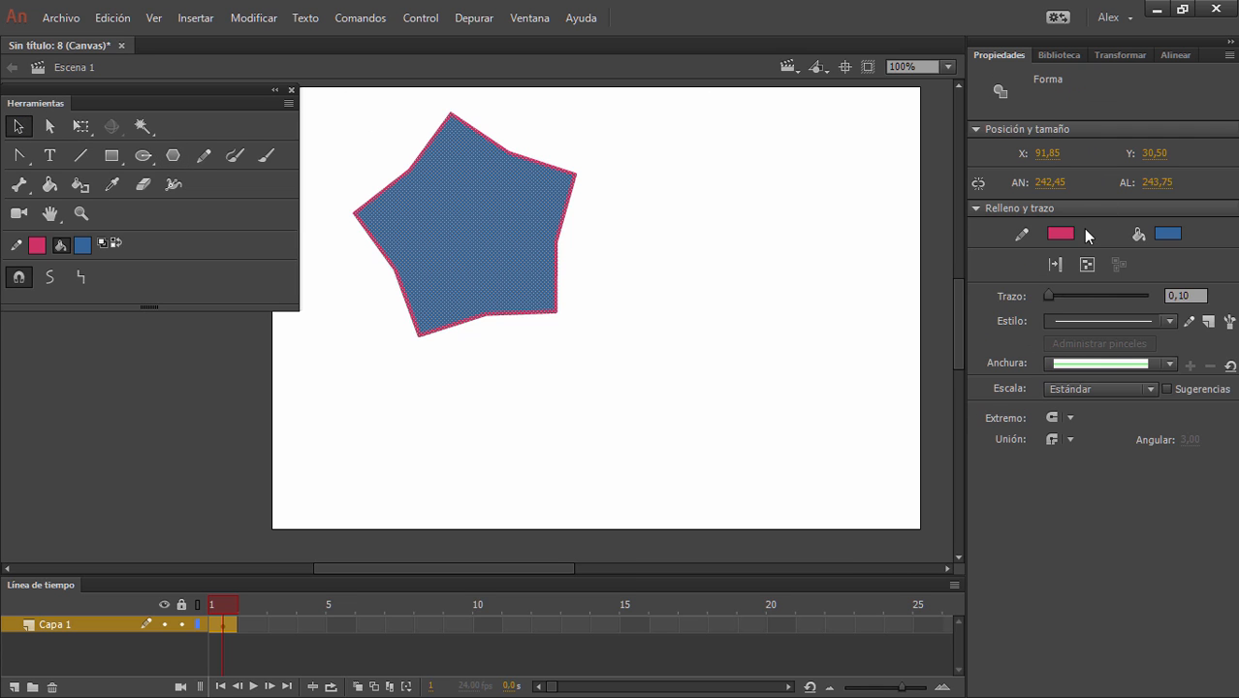
left_click_drag(1050, 293, 1063, 295)
left_click_drag(450, 147, 574, 229)
left_click(824, 281)
mouse_move(453, 143)
left_mouse_down()
mouse_move(542, 360)
mouse_move(769, 485)
left_mouse_up()
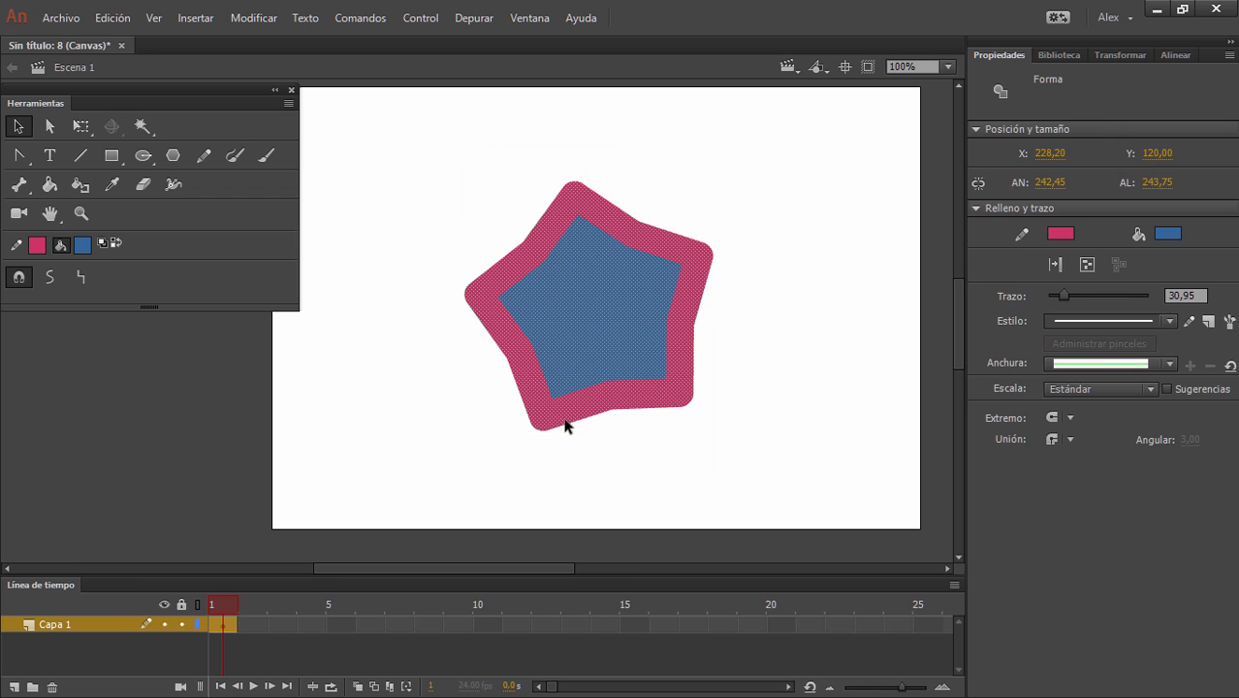
- Review the Paint Bucket's gap-closing options and change the selected star's fill to deep blue
left_click(47, 183)
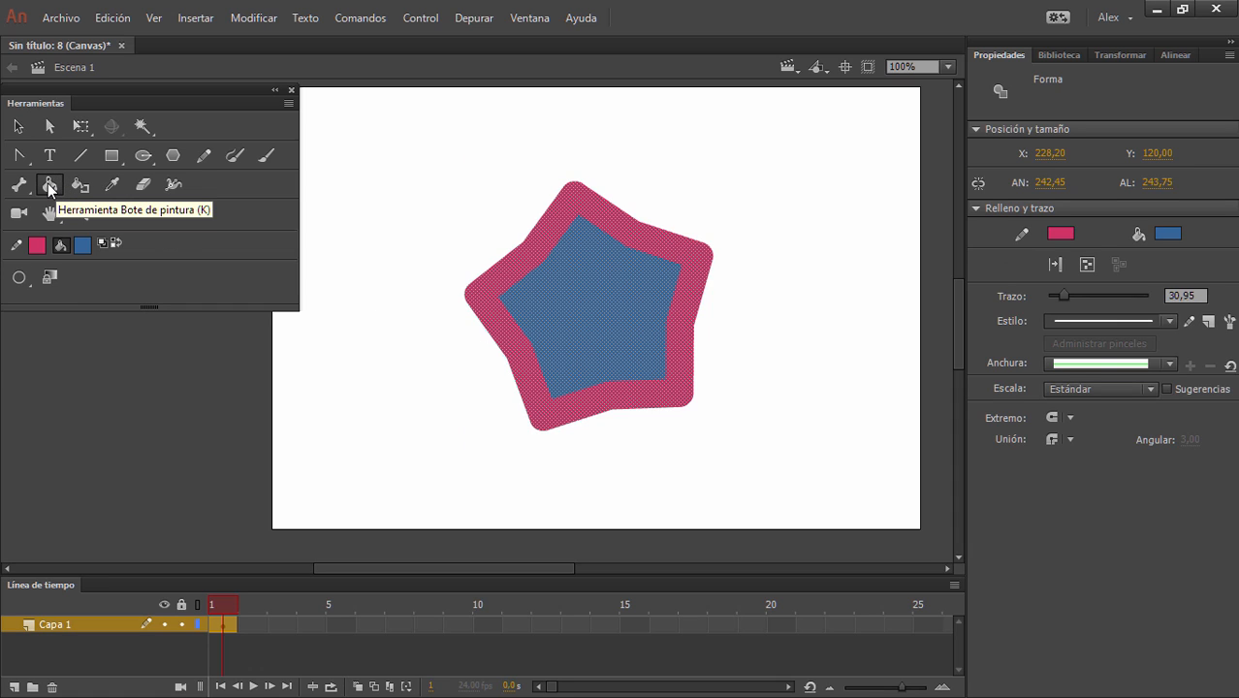
left_click(28, 282)
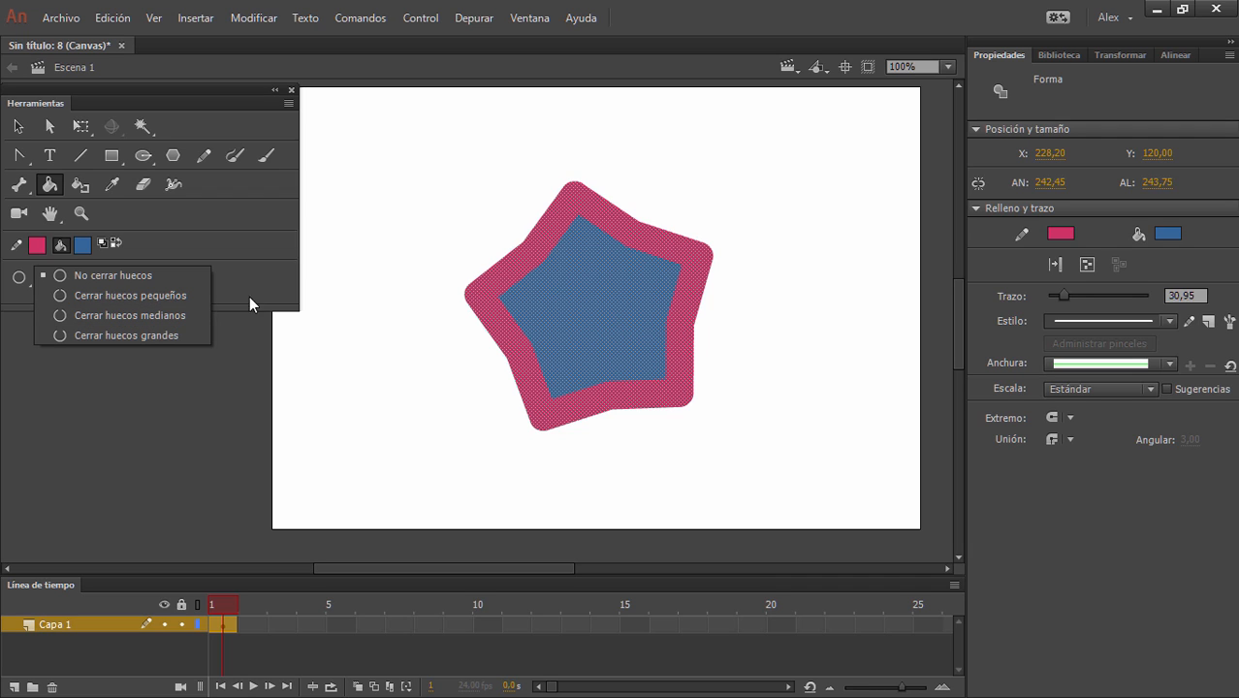
left_click(82, 244)
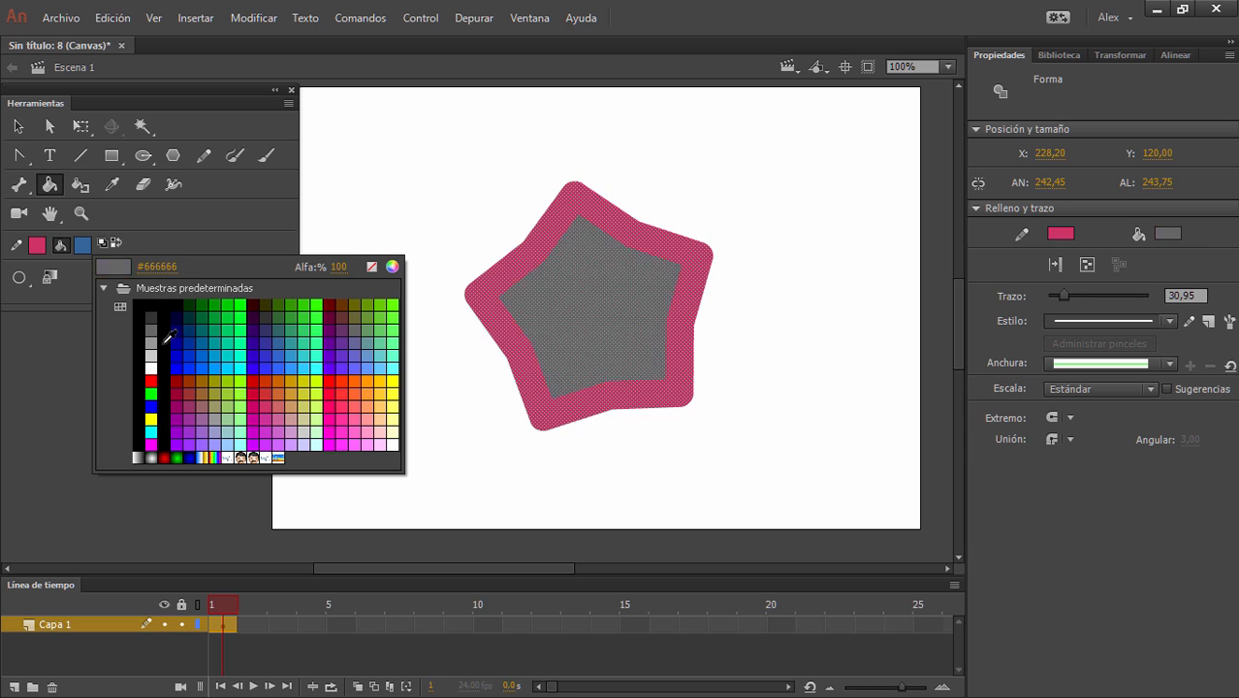
left_click(182, 349)
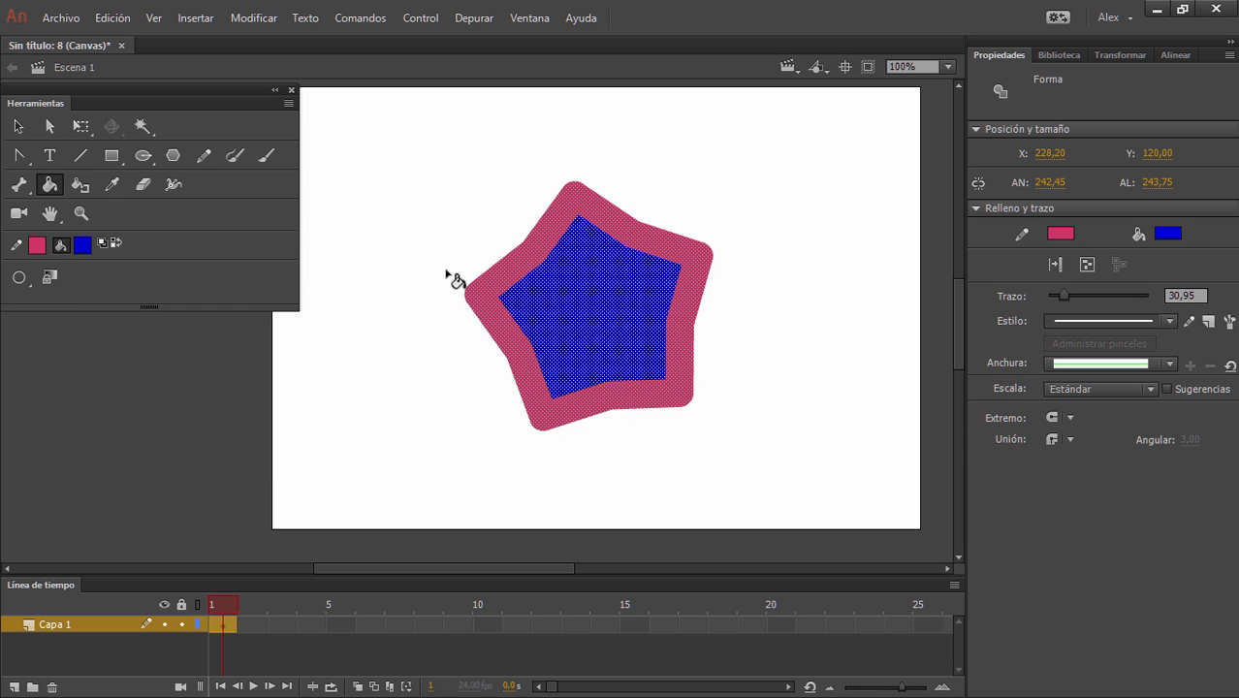
- Move the whole star, fill and outline together, to the lower-left area of the stage
left_click(18, 126)
left_click(437, 403)
left_click_drag(449, 178, 781, 481)
left_click_drag(660, 312, 510, 374)
left_click(482, 284)
- Draw a second star about 207 by 200 px with the PolyStar tool and place it at about X 420, Y 82
left_click(112, 156)
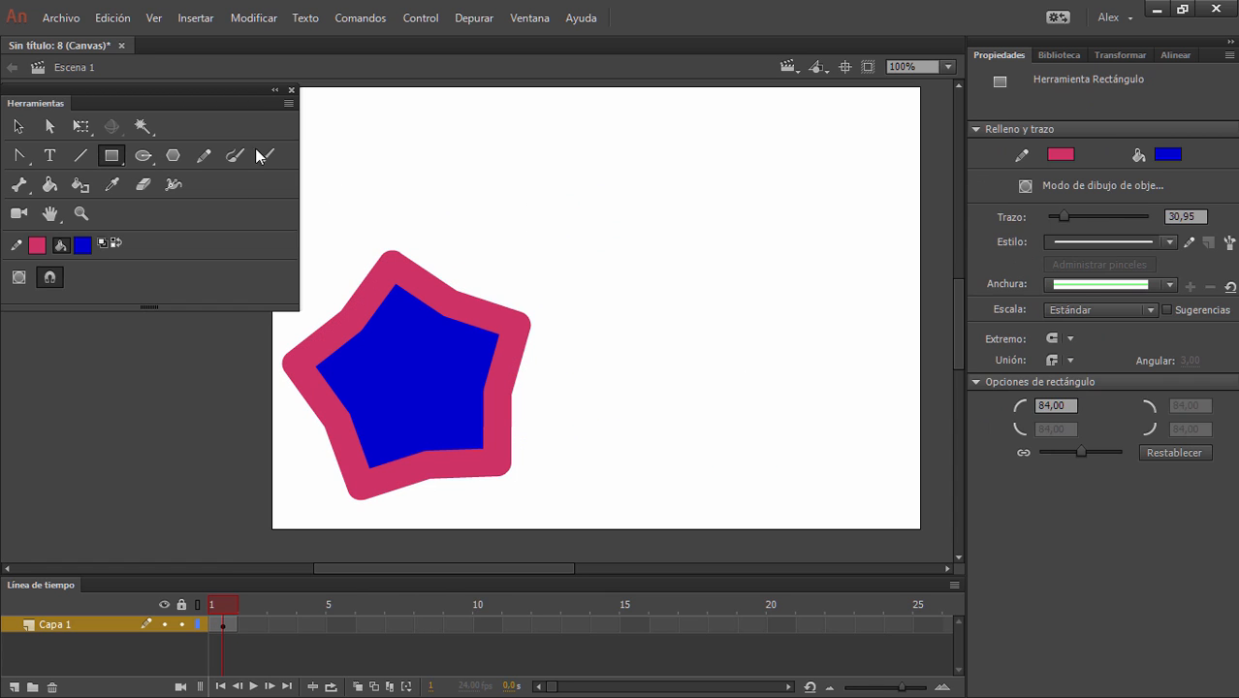
left_click(173, 155)
mouse_move(670, 163)
left_mouse_down()
mouse_move(746, 234)
mouse_move(734, 239)
left_mouse_up()
left_click(20, 127)
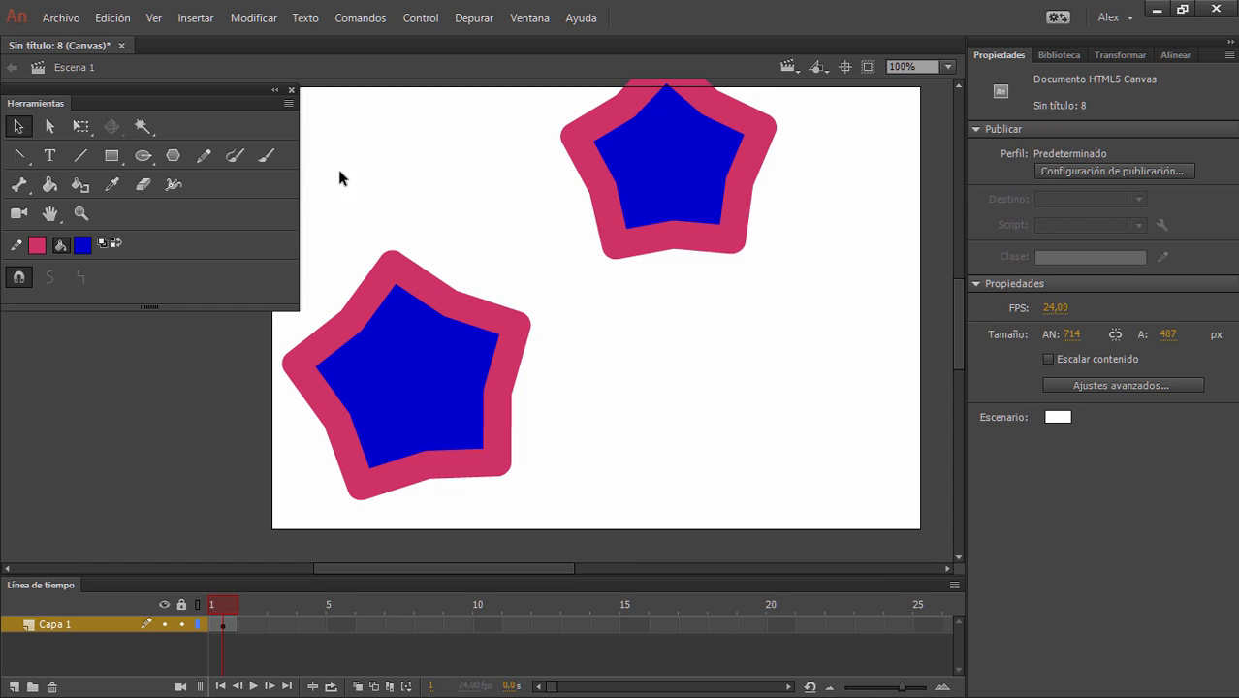
left_click_drag(806, 300, 535, 46)
left_click_drag(651, 155, 733, 252)
left_click(821, 407)
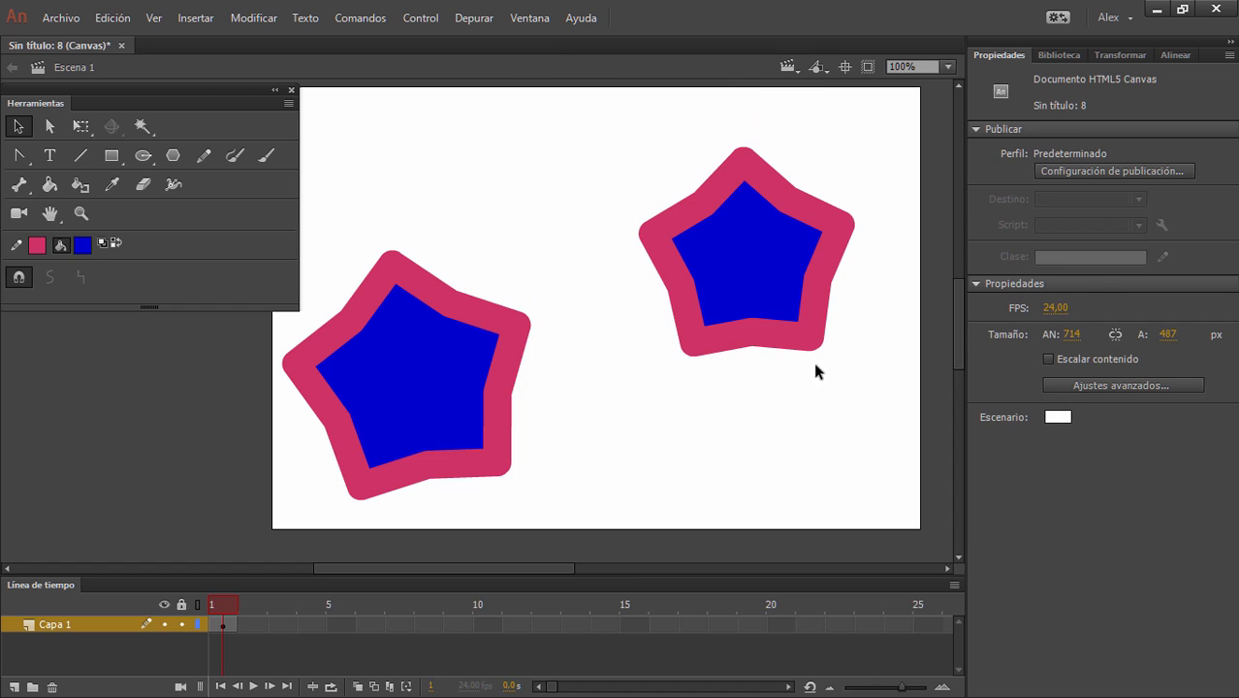
- Change only the second star's fill to mint green
left_click(770, 250)
left_click(1176, 235)
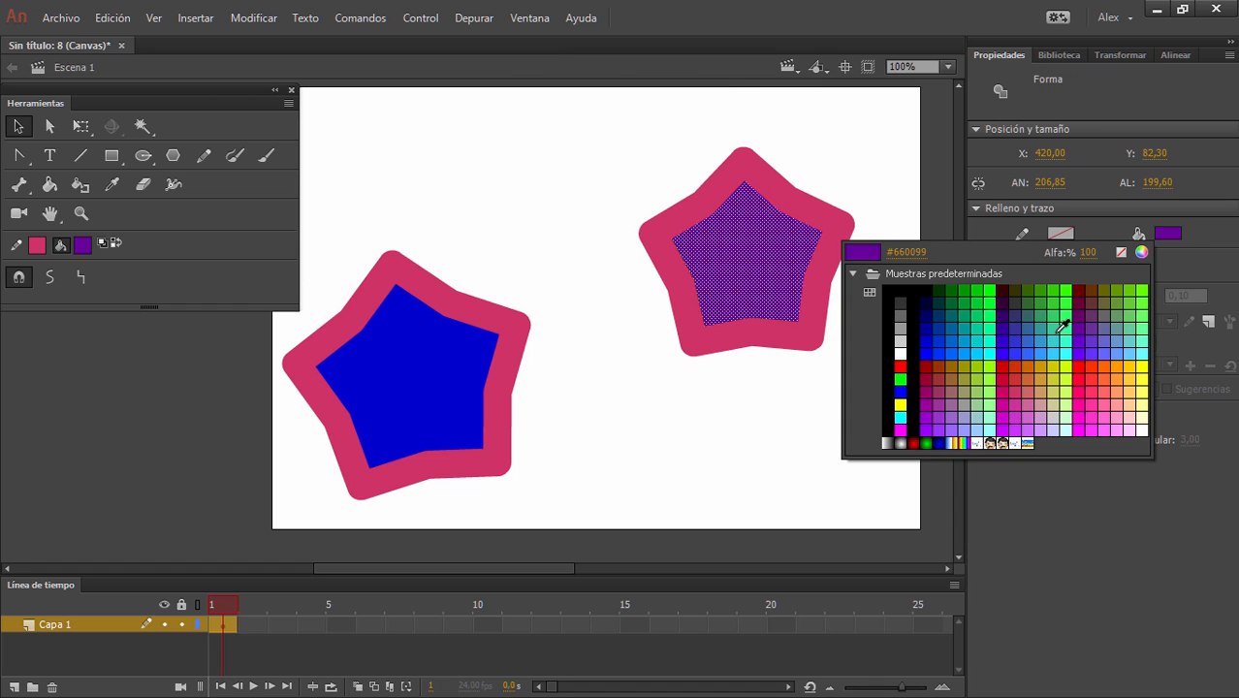
left_click(1041, 336)
left_click(880, 324)
- Select the second star's entire outline and recolour it dark blue #003366
left_click(829, 255)
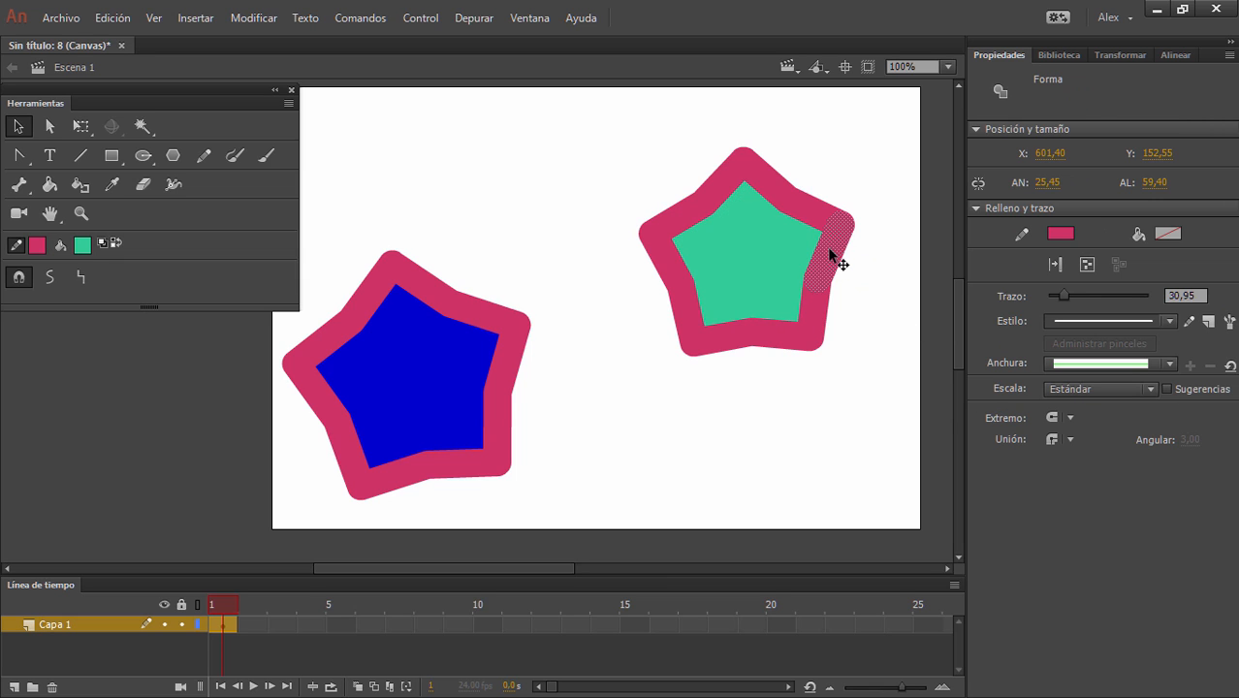
double_click(828, 255)
left_click(1060, 233)
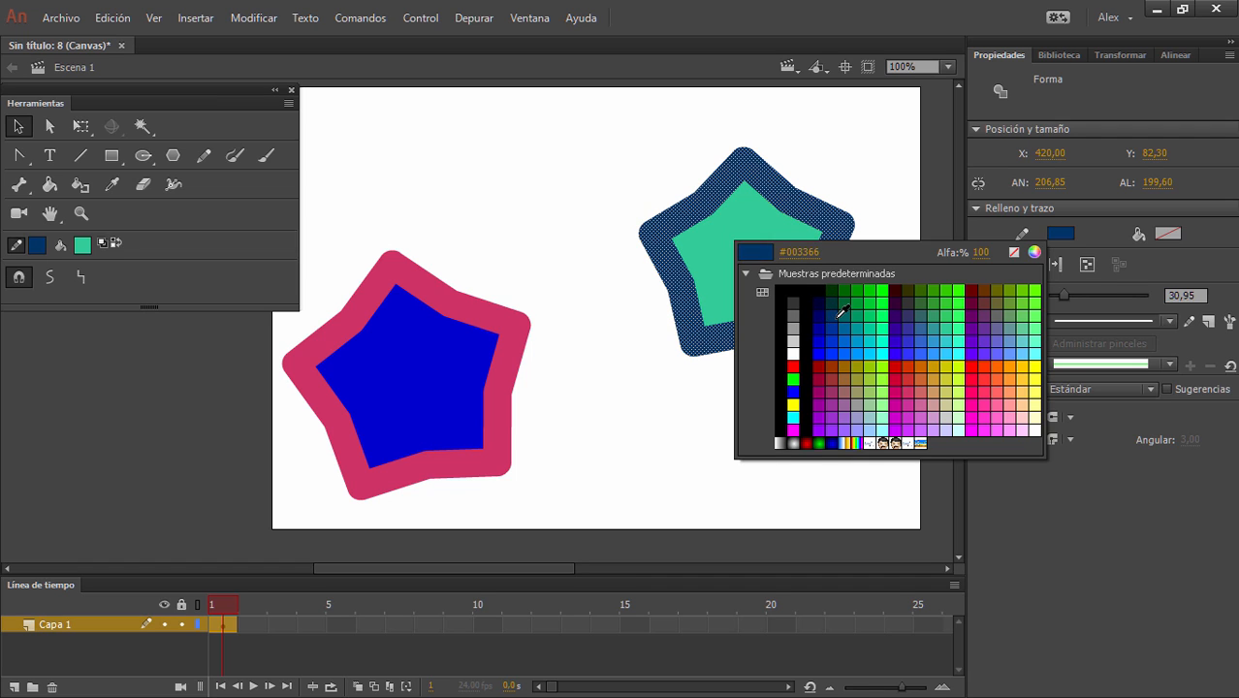
left_click(839, 312)
left_click(578, 159)
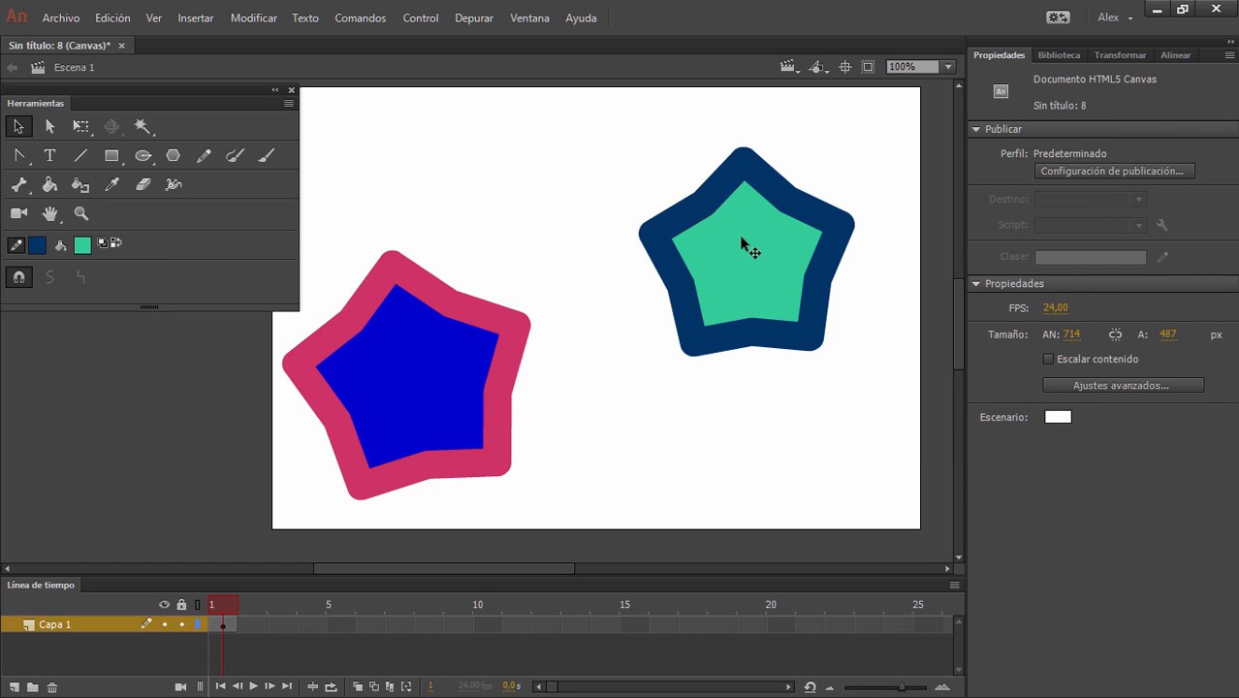
- Reduce the second star's entire outline to a stroke of 27,30
left_click(676, 233)
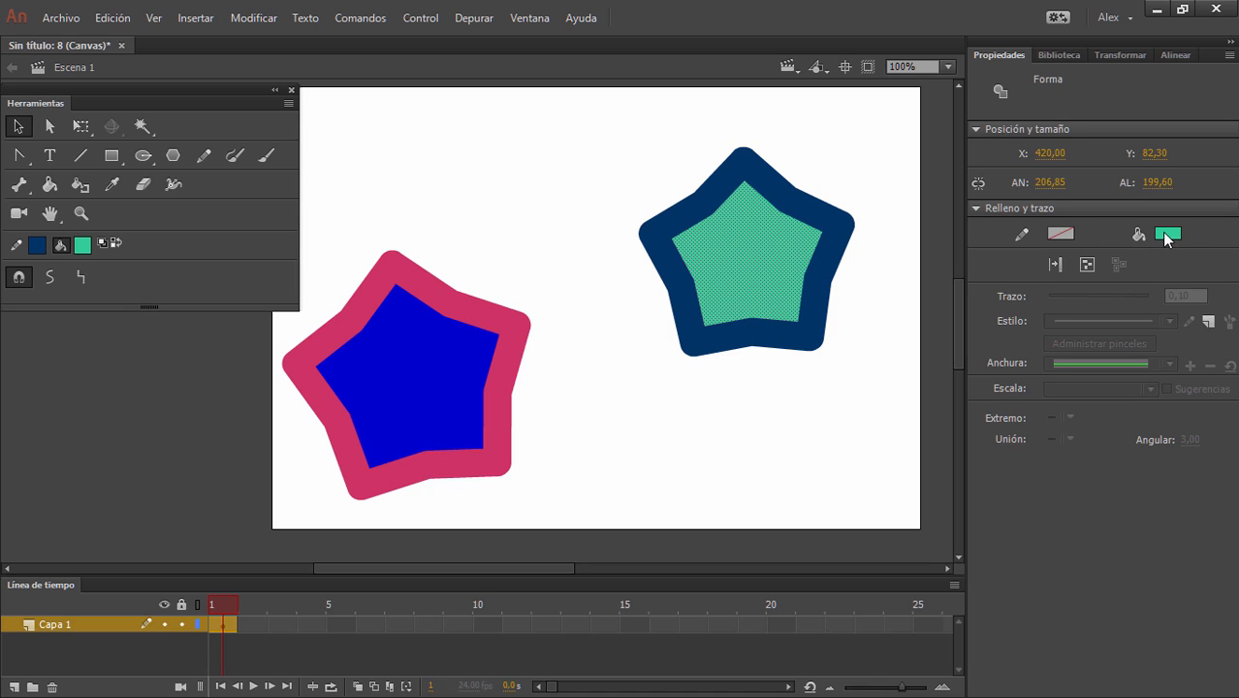
left_click(813, 412)
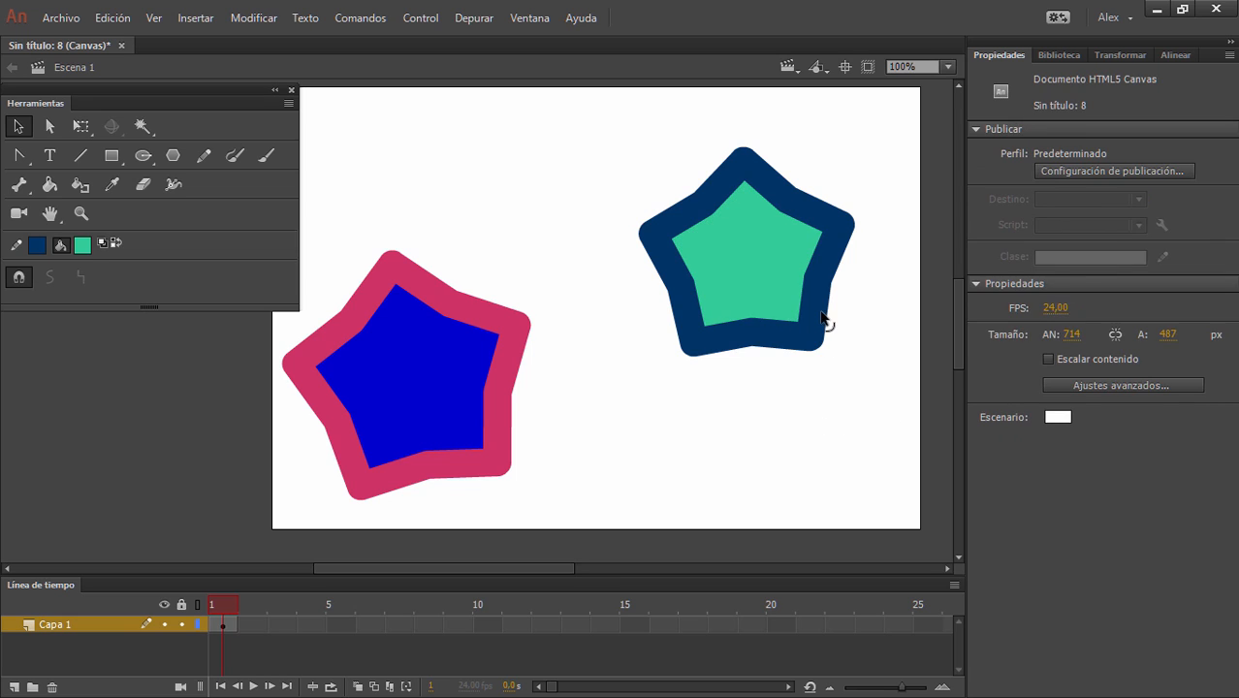
left_click(819, 314)
double_click(820, 314)
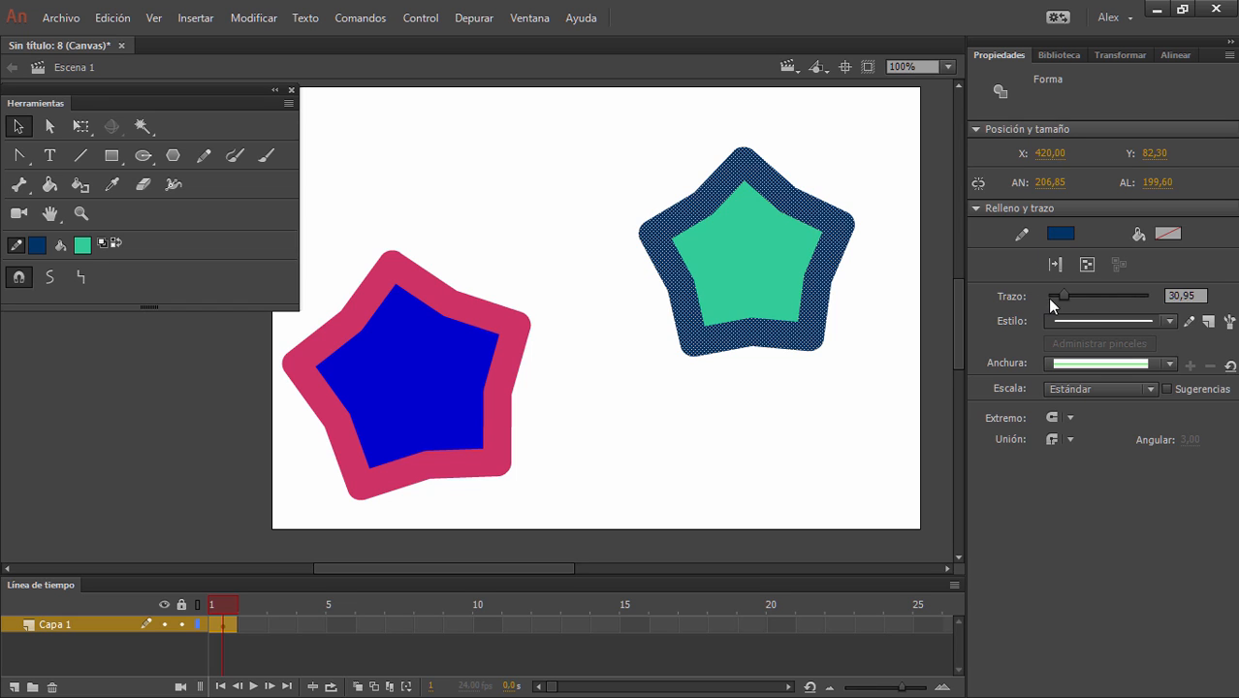
mouse_move(1063, 295)
left_mouse_down()
mouse_move(1084, 297)
mouse_move(1064, 309)
left_mouse_up()
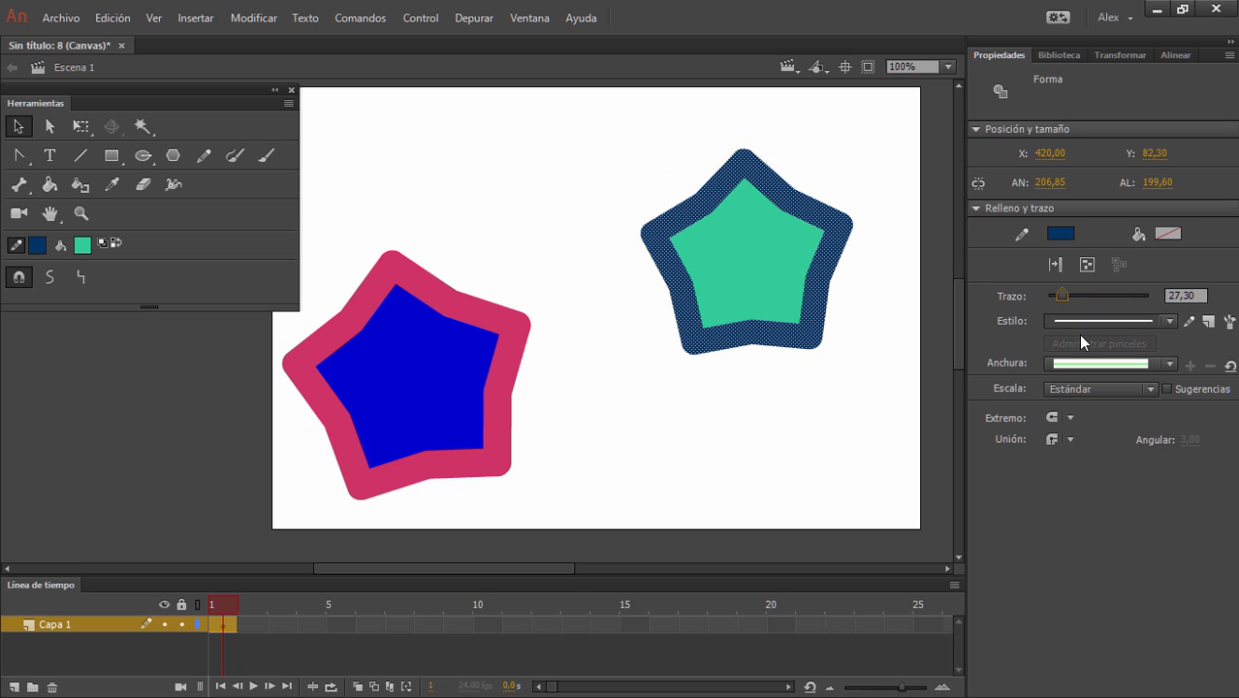
left_click(816, 436)
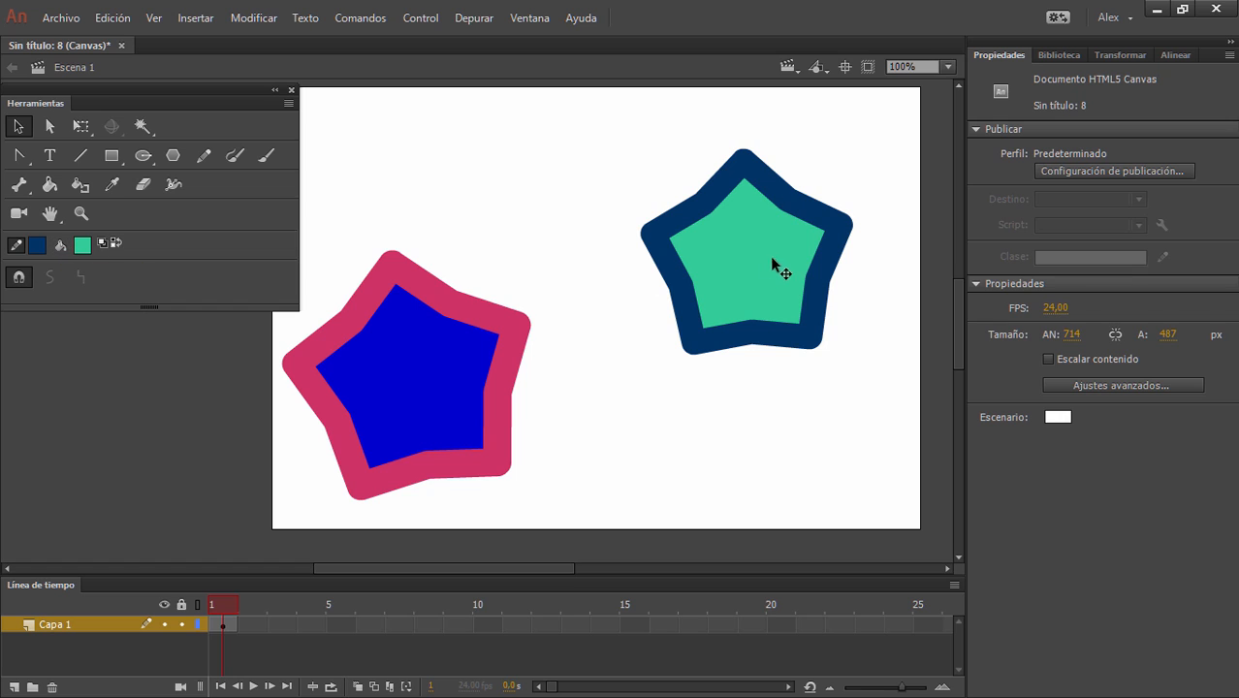
- Fill the lower-left star with the second star's mint green using the Paint Bucket
left_click(742, 256)
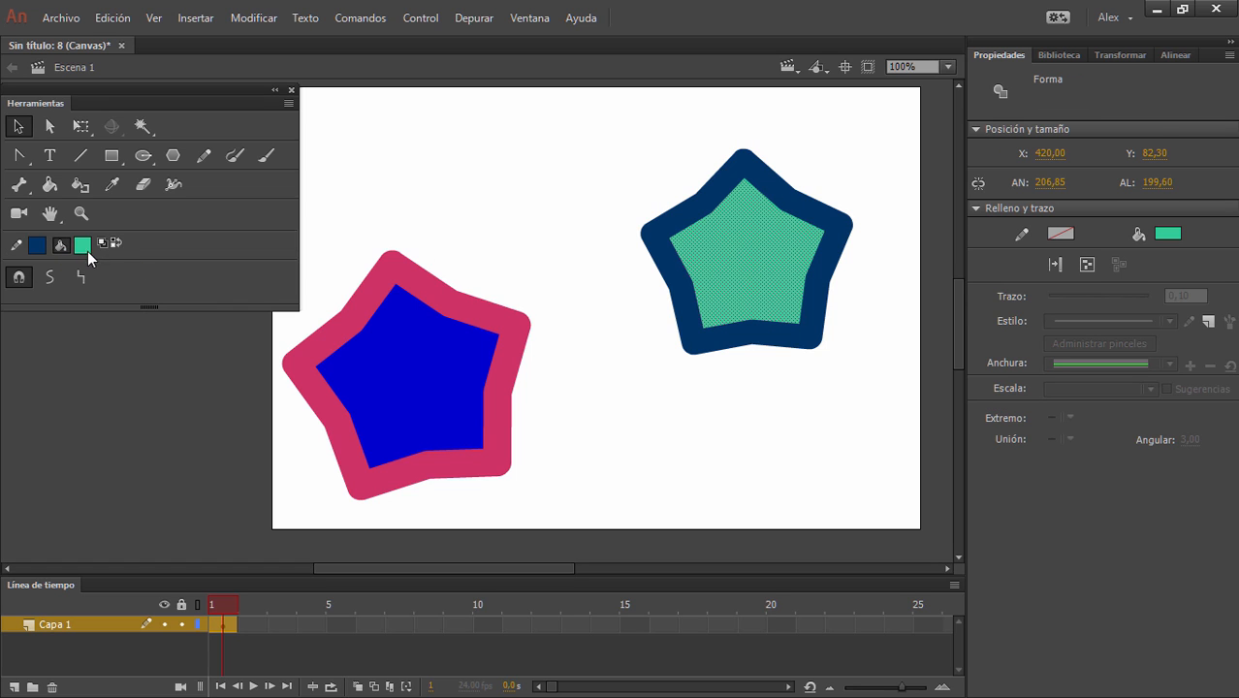
left_click(515, 214)
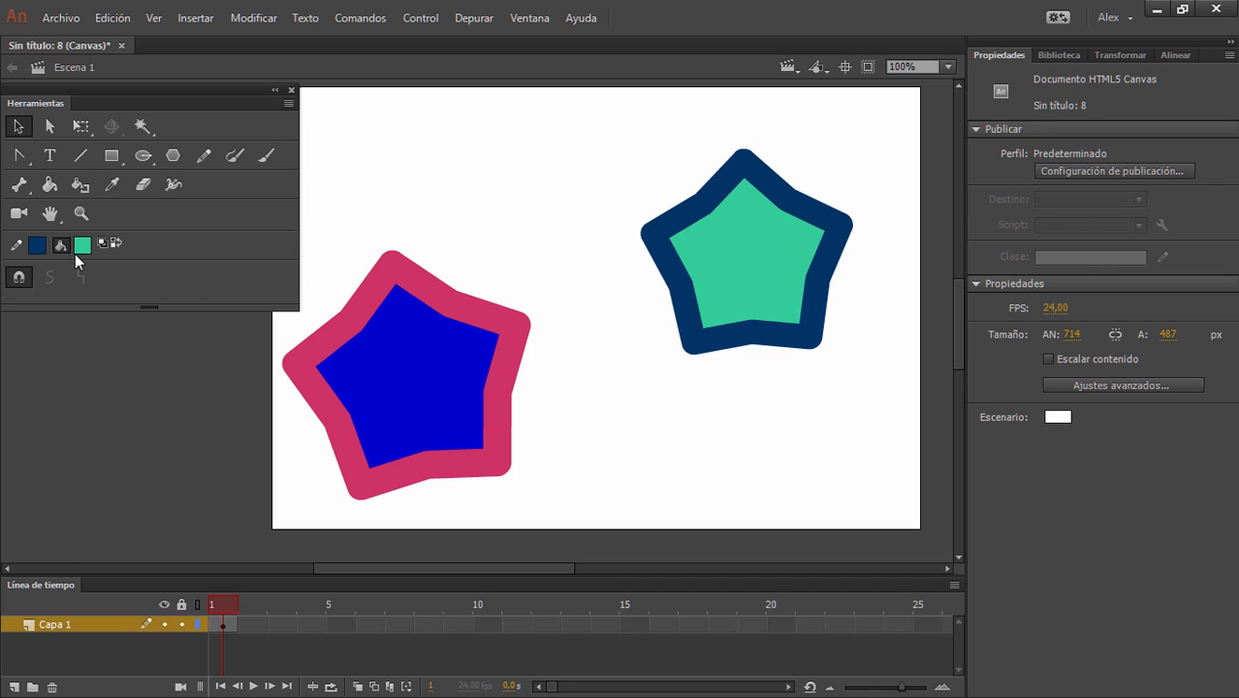
left_click(51, 186)
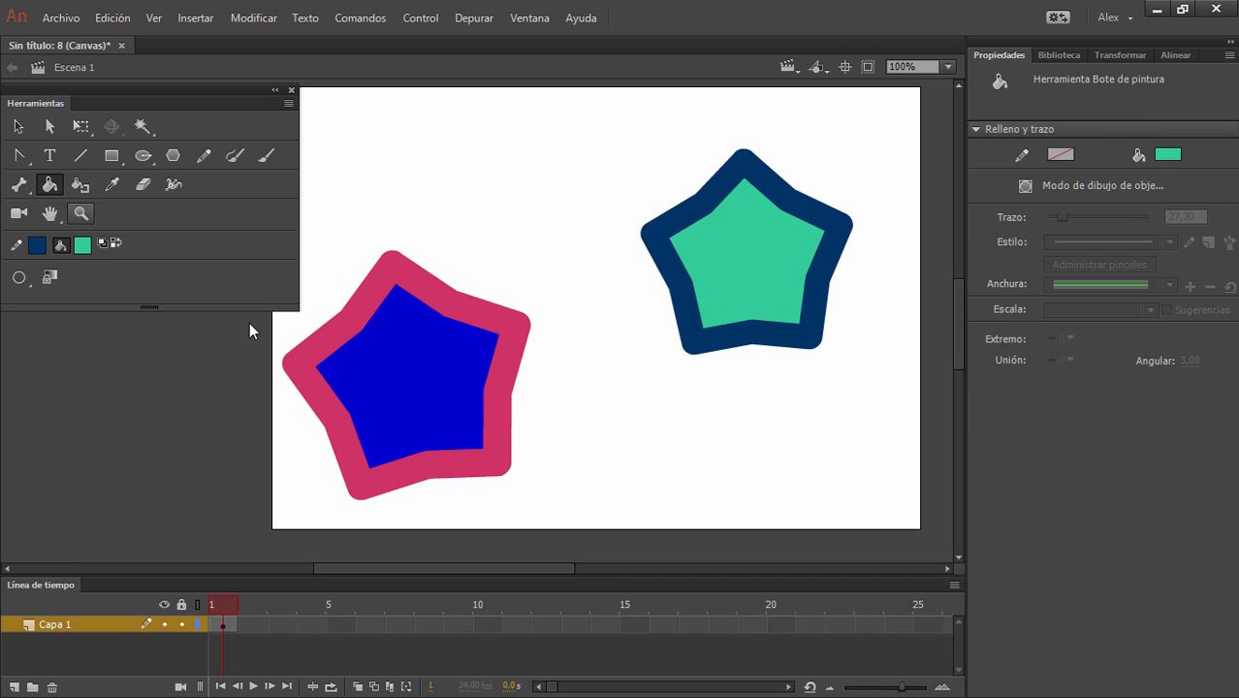
left_click(431, 373)
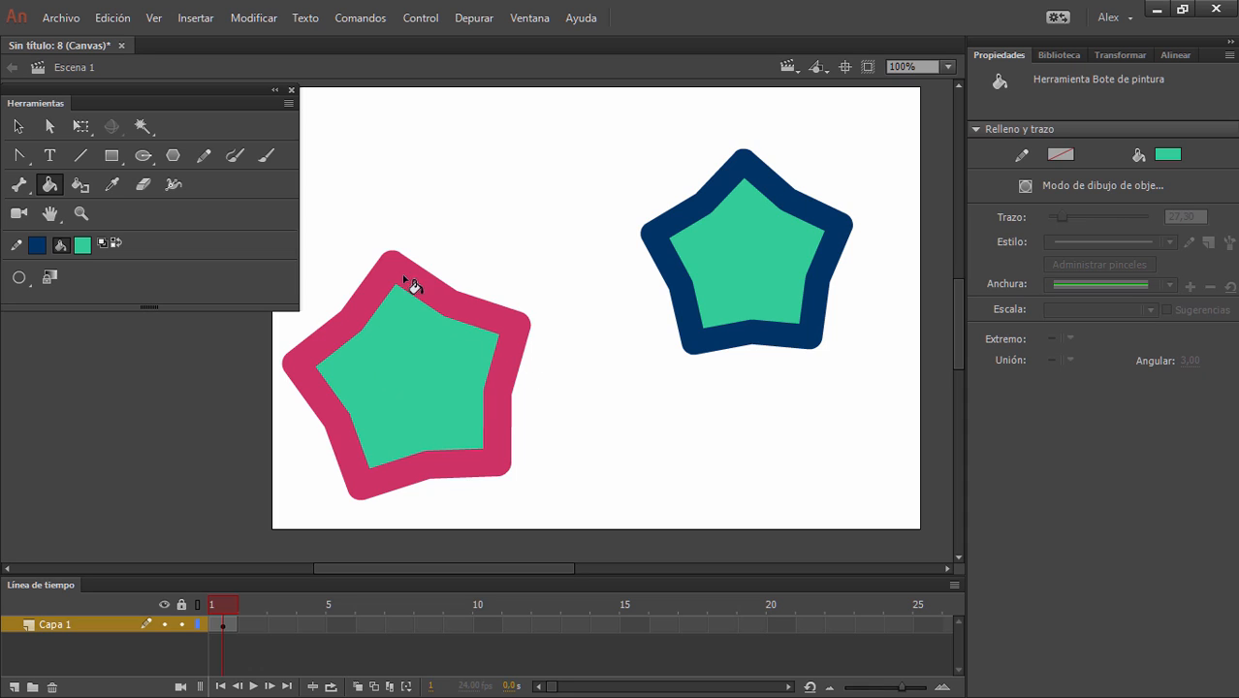
- Recolour the outlines of both stars yellow #FFFF00 with the Ink Bottle, using a stroke of 27,30
left_click(81, 186)
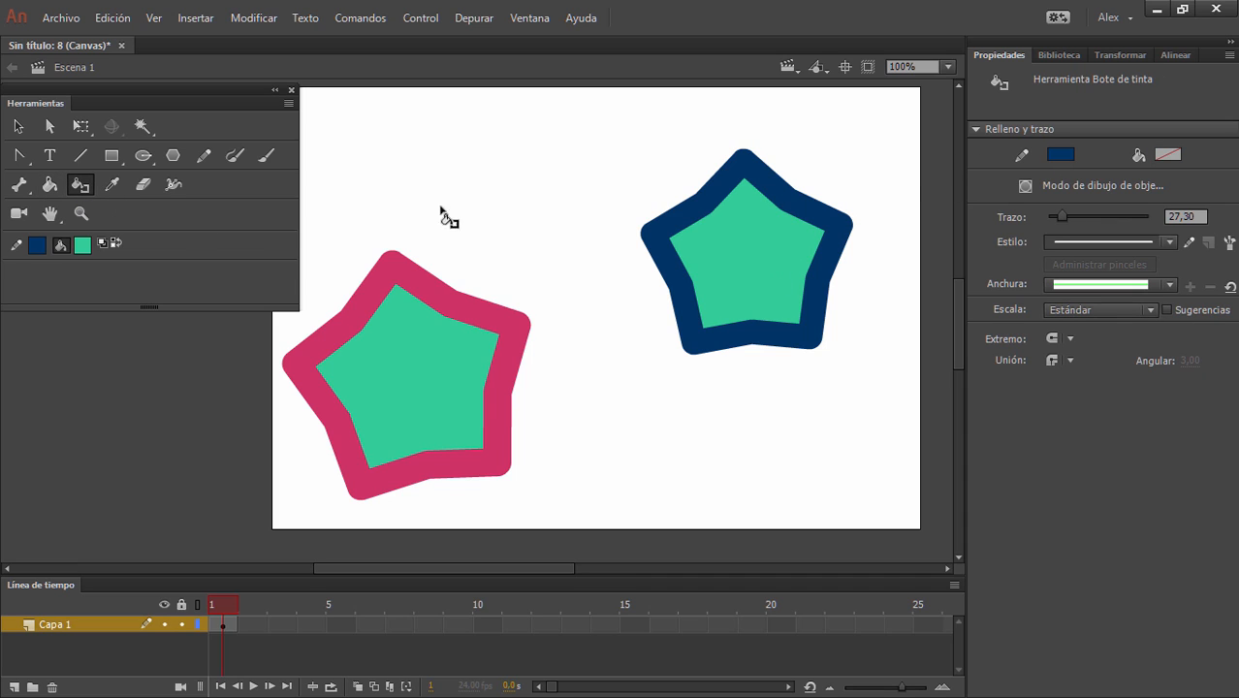
key("v")
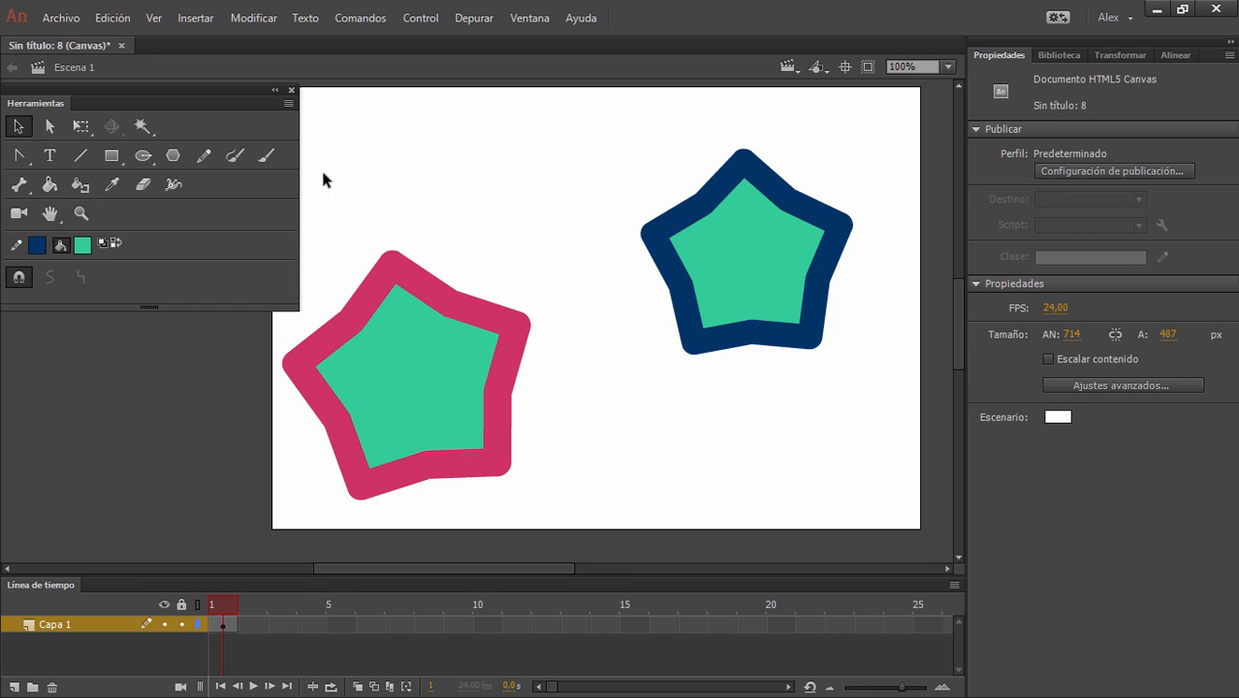
left_click(82, 185)
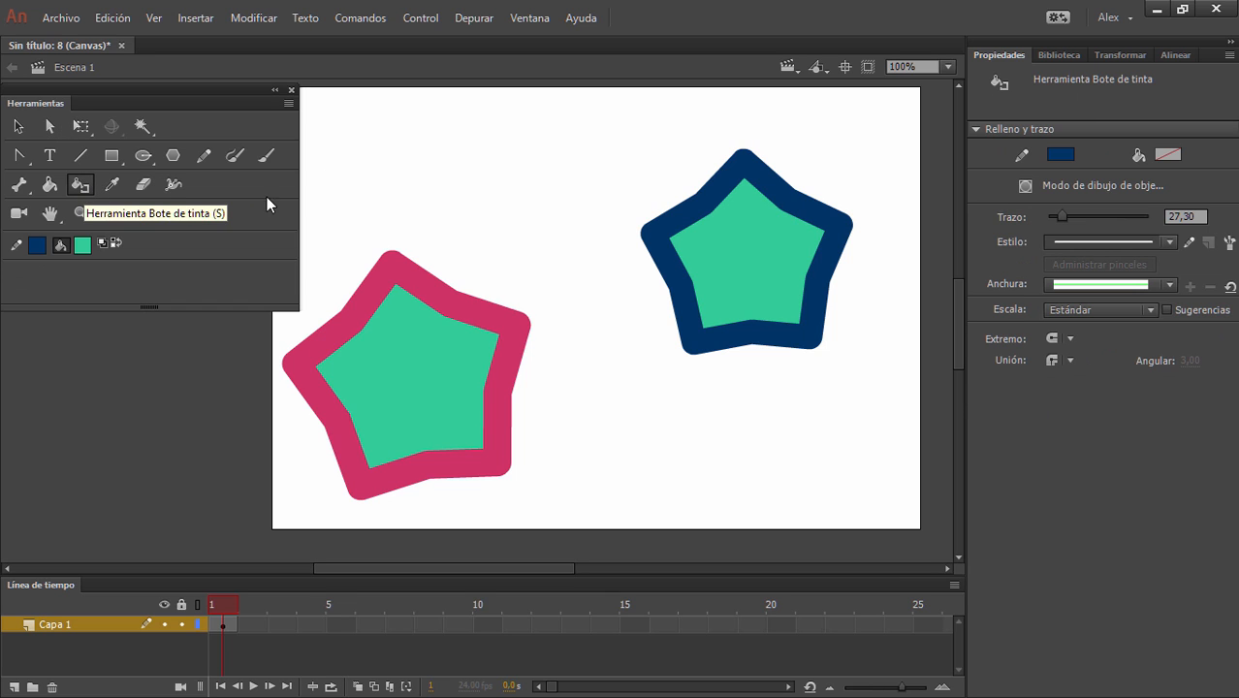
left_click(1061, 162)
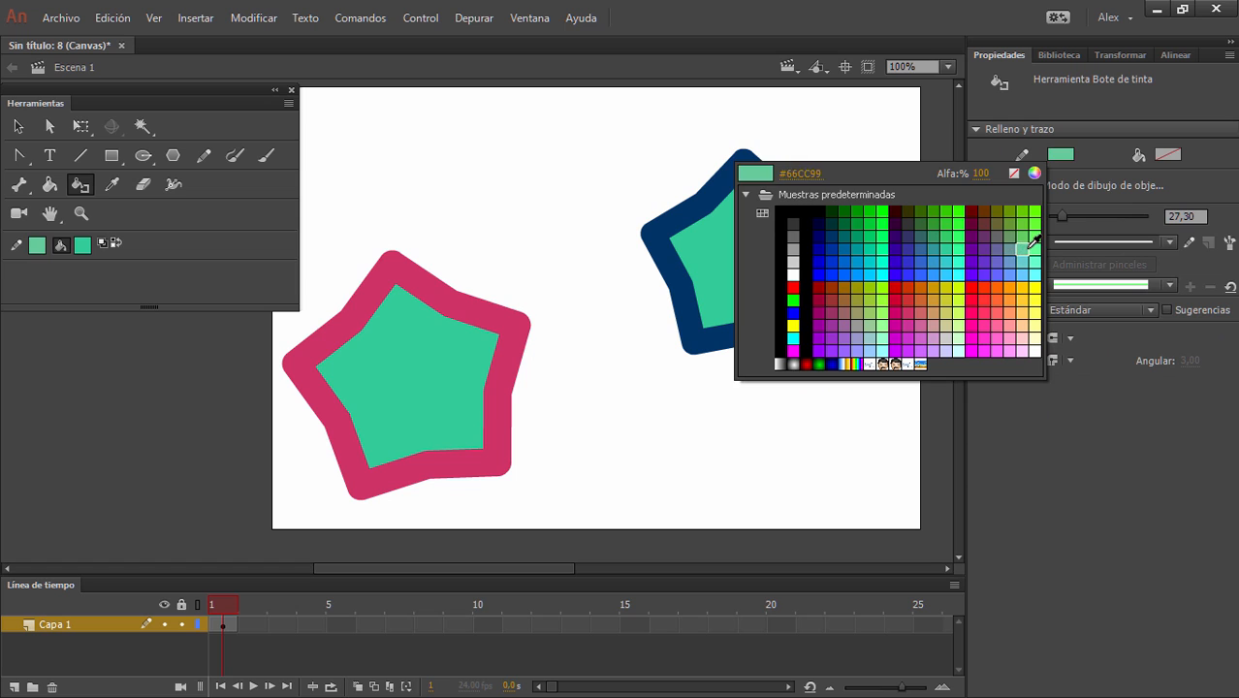
left_click(1021, 246)
left_click(1061, 154)
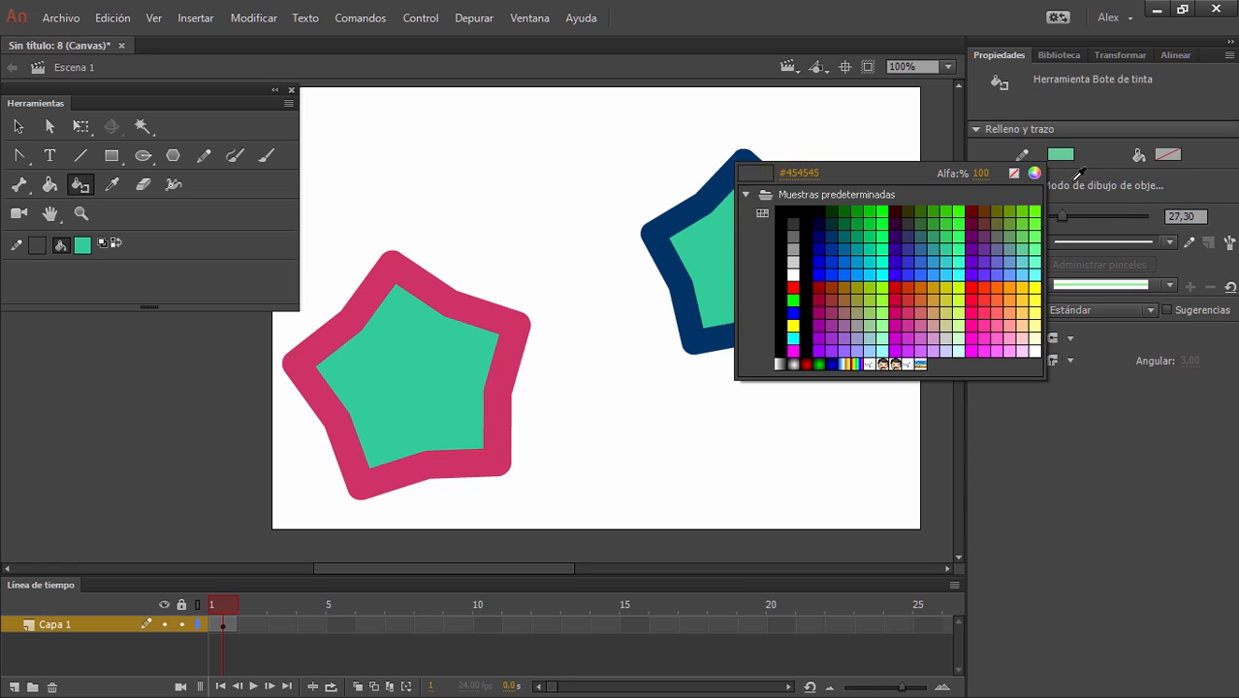
left_click(1036, 287)
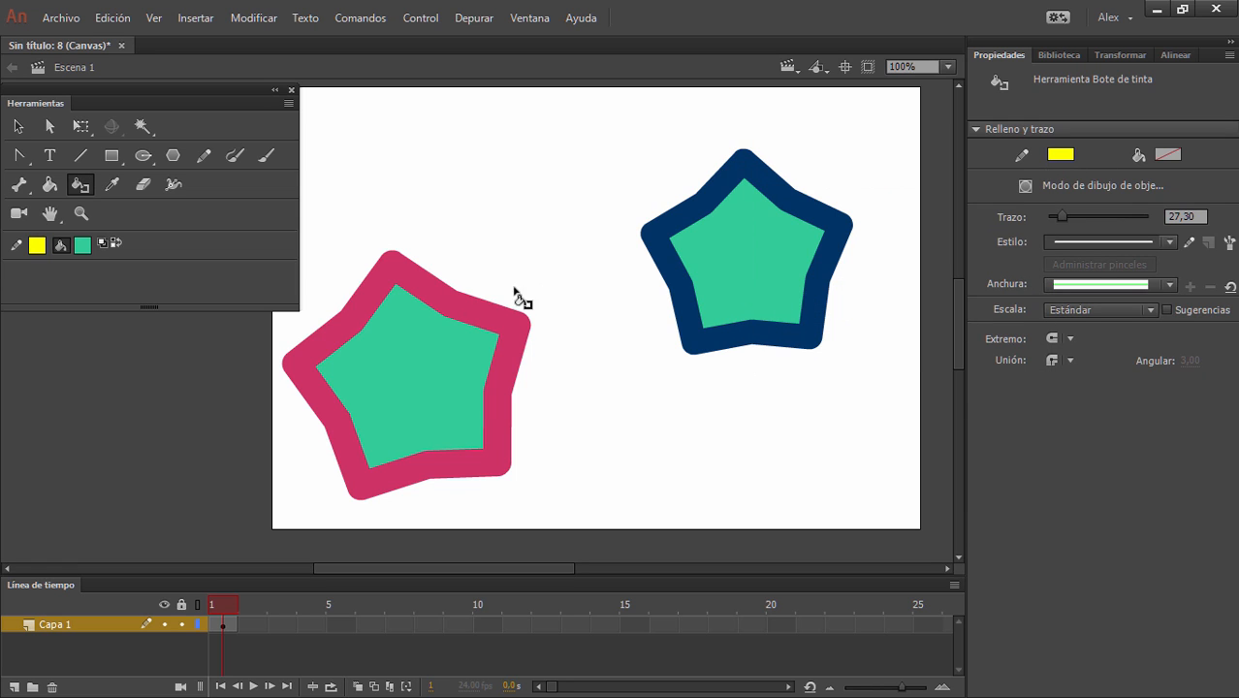
left_click(448, 305)
left_click(700, 223)
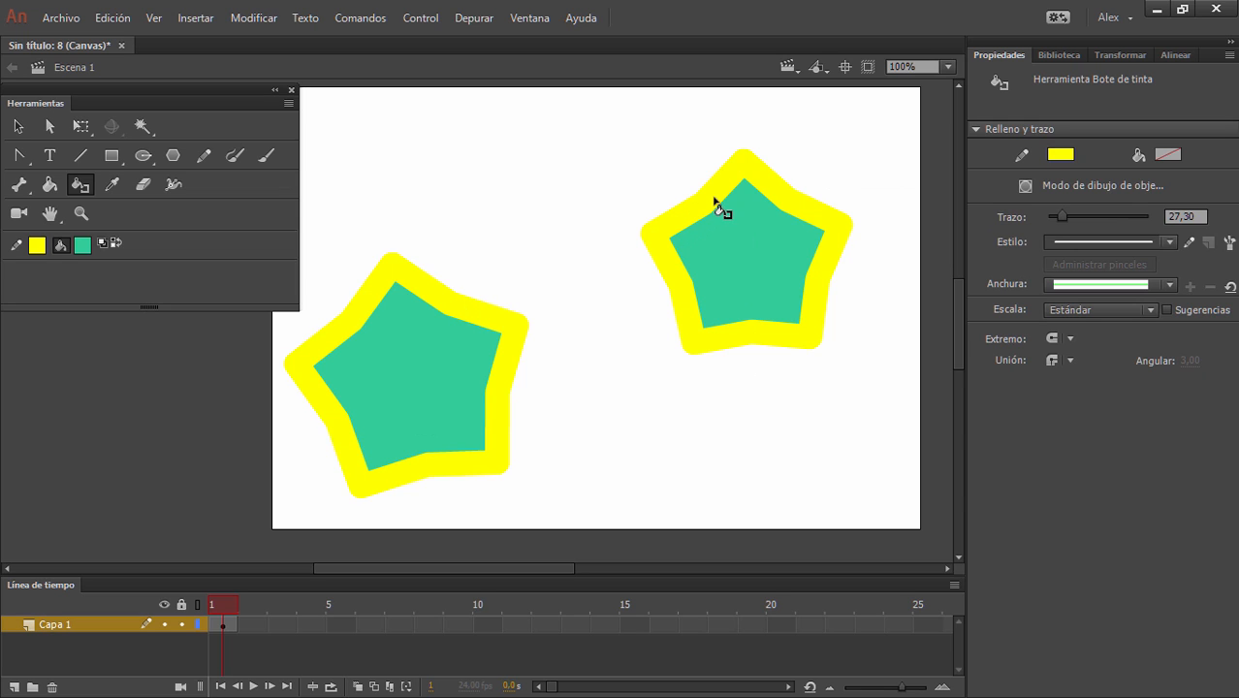
- Sample the yellow outline of the upper-right star with the Eyedropper
left_click(111, 185)
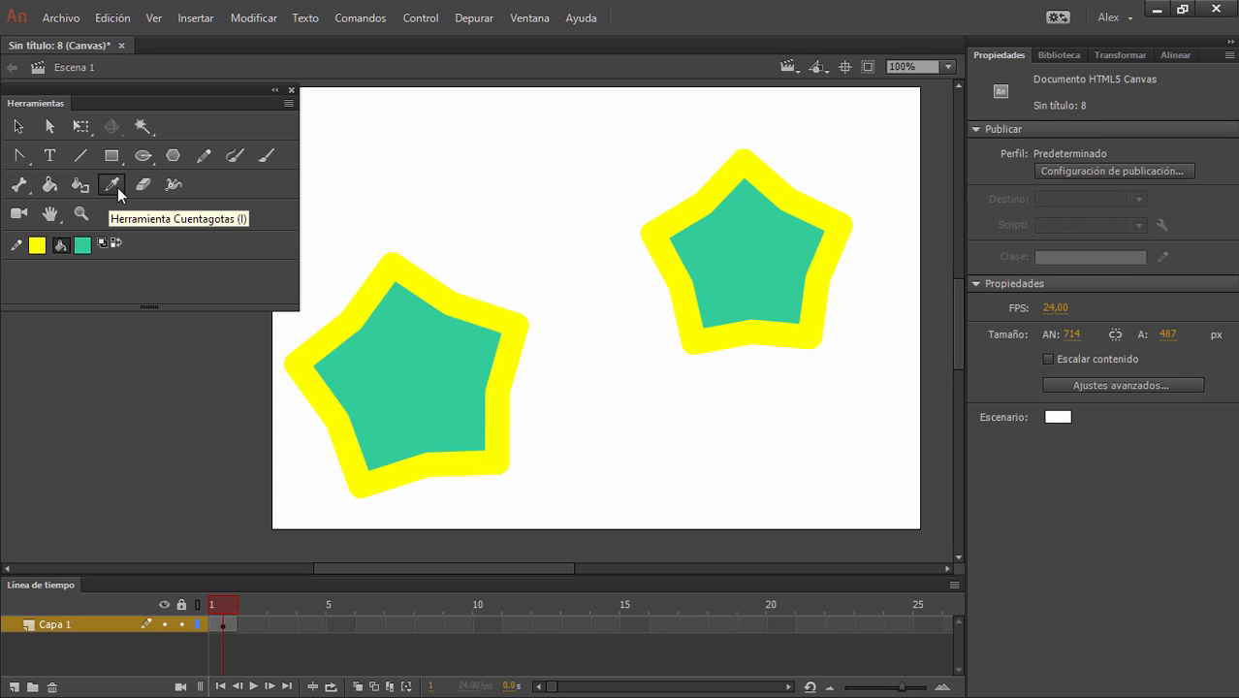
left_click(792, 193)
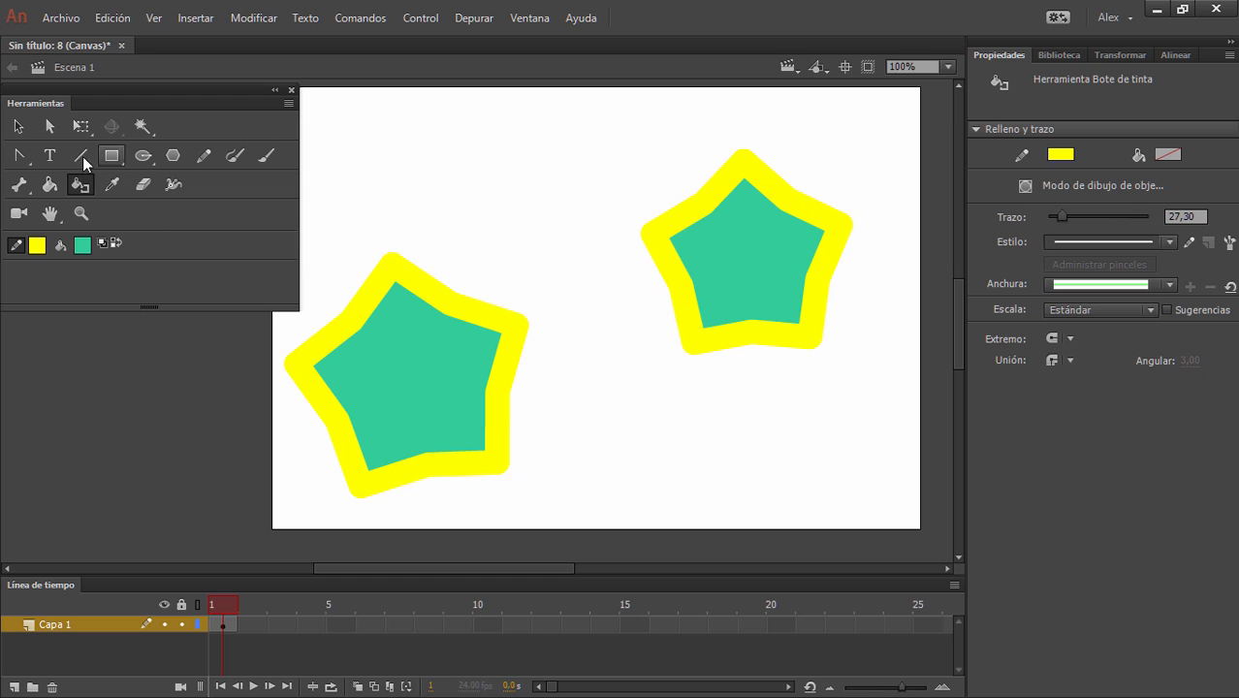
- Recolour the lower-left star with a purple outline and a blue fill
left_click(17, 126)
left_click_drag(553, 521, 270, 230)
left_click(1070, 235)
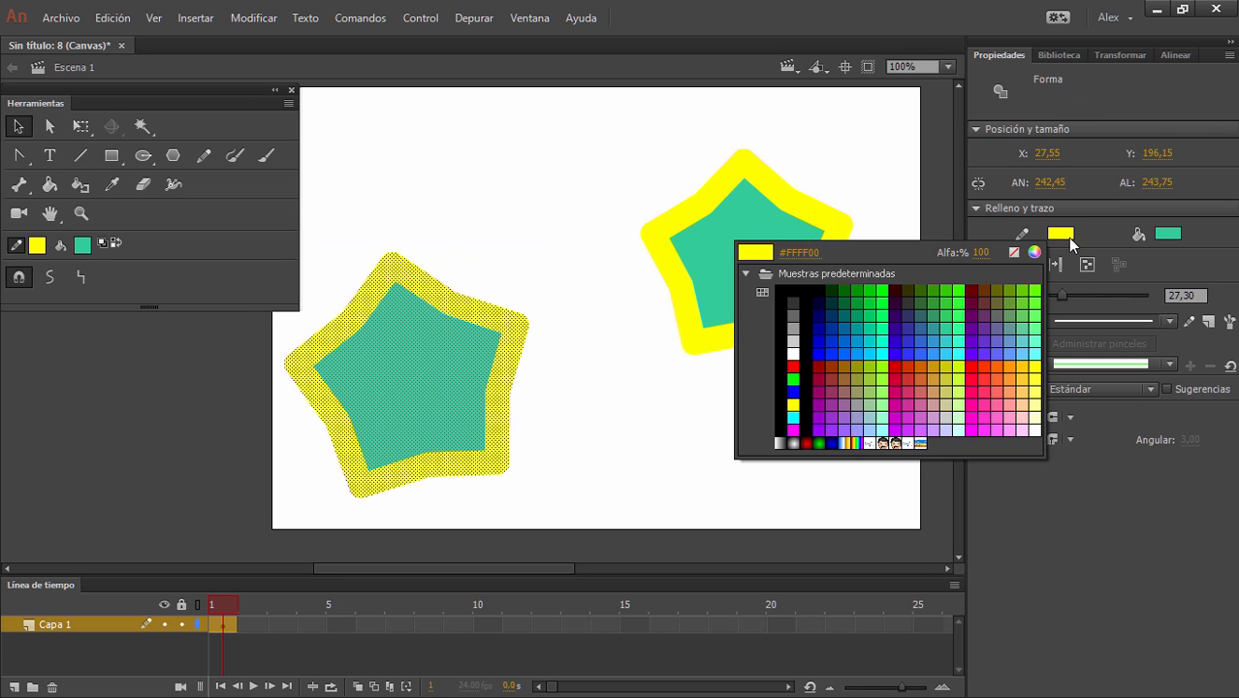
left_click(969, 328)
left_click(1167, 234)
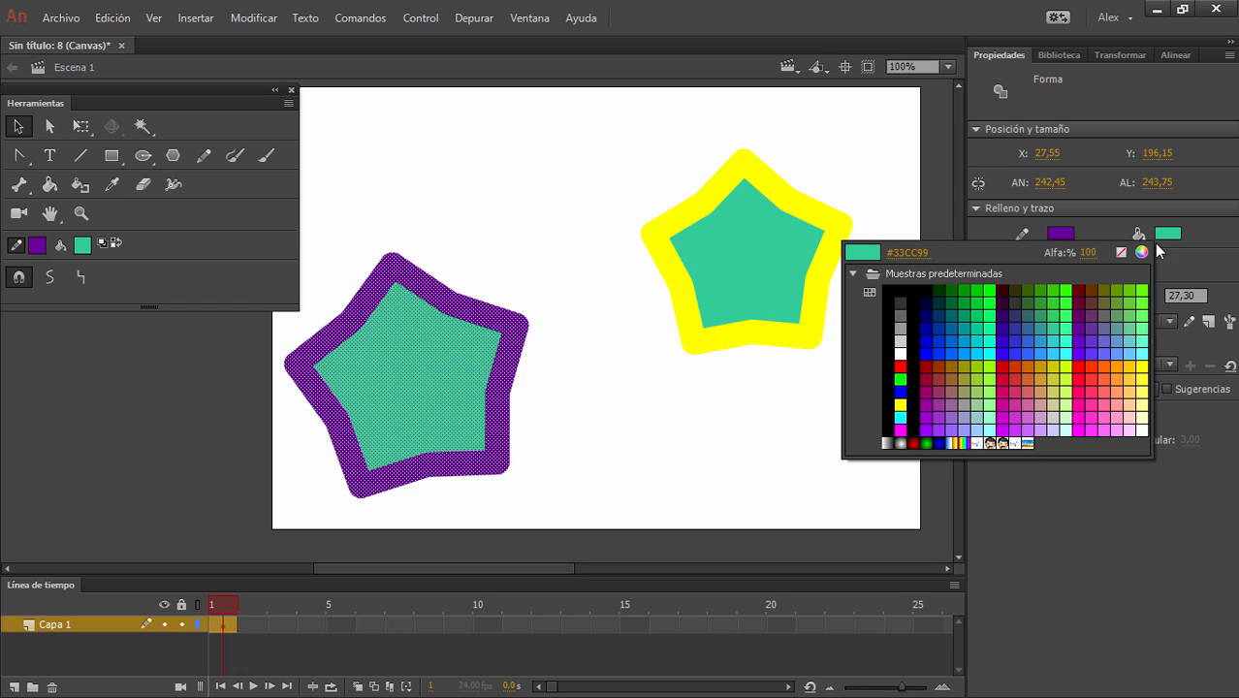
left_click(928, 348)
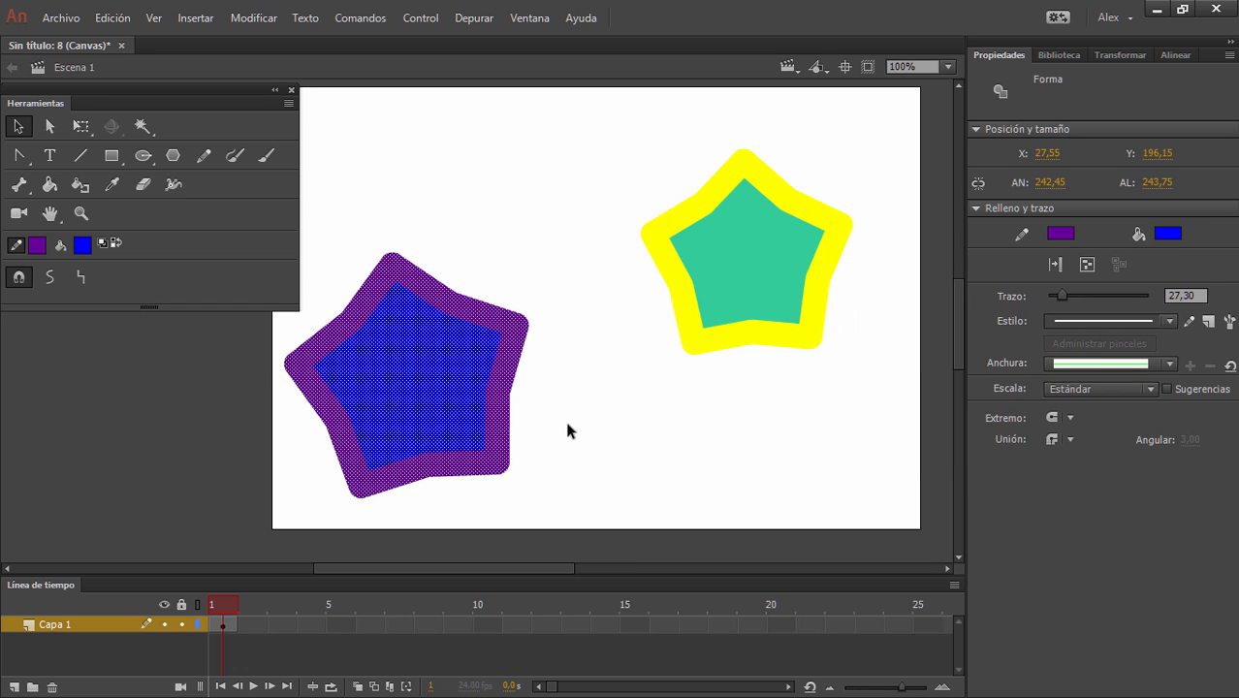
left_click(572, 416)
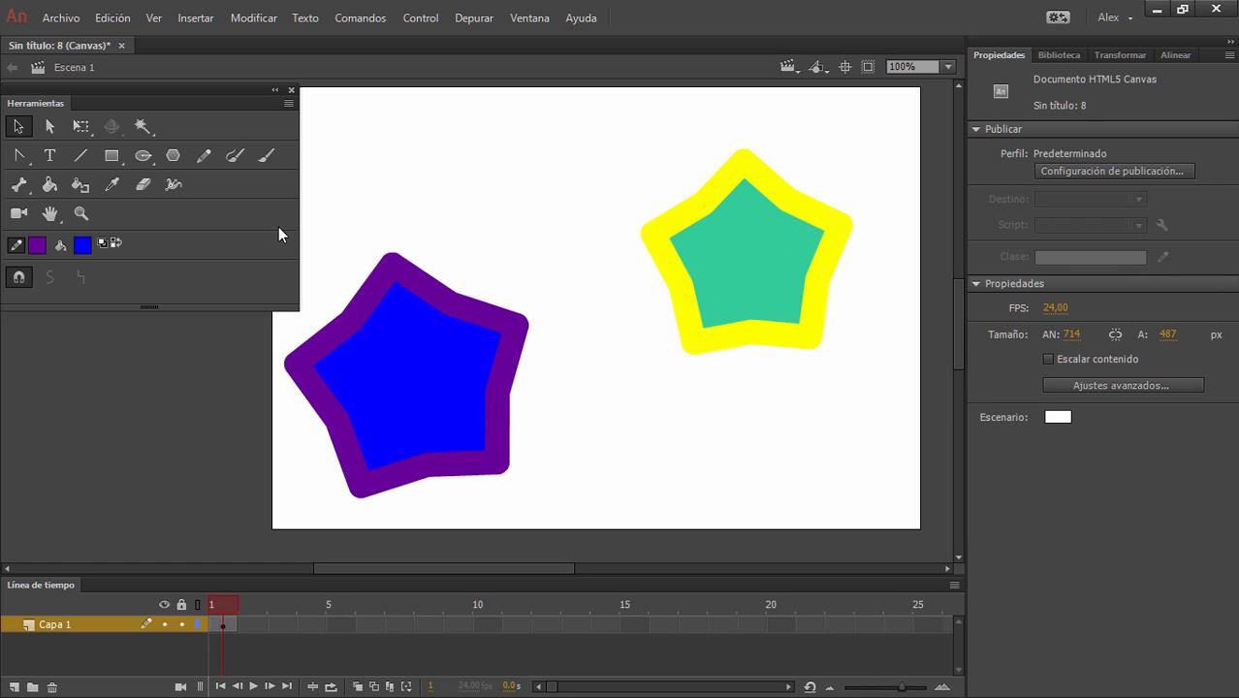
- Sample the upper-right star's mint green fill with the Eyedropper and apply it to the lower-left star's fill
left_click(113, 182)
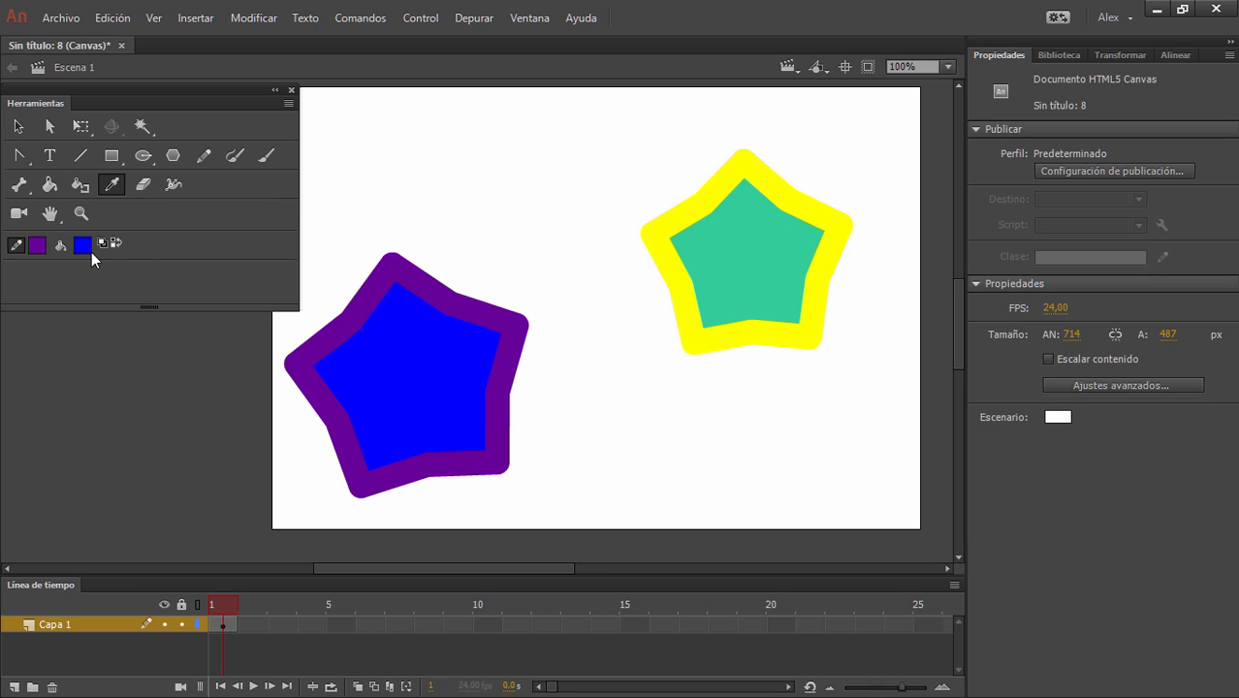
left_click(762, 256)
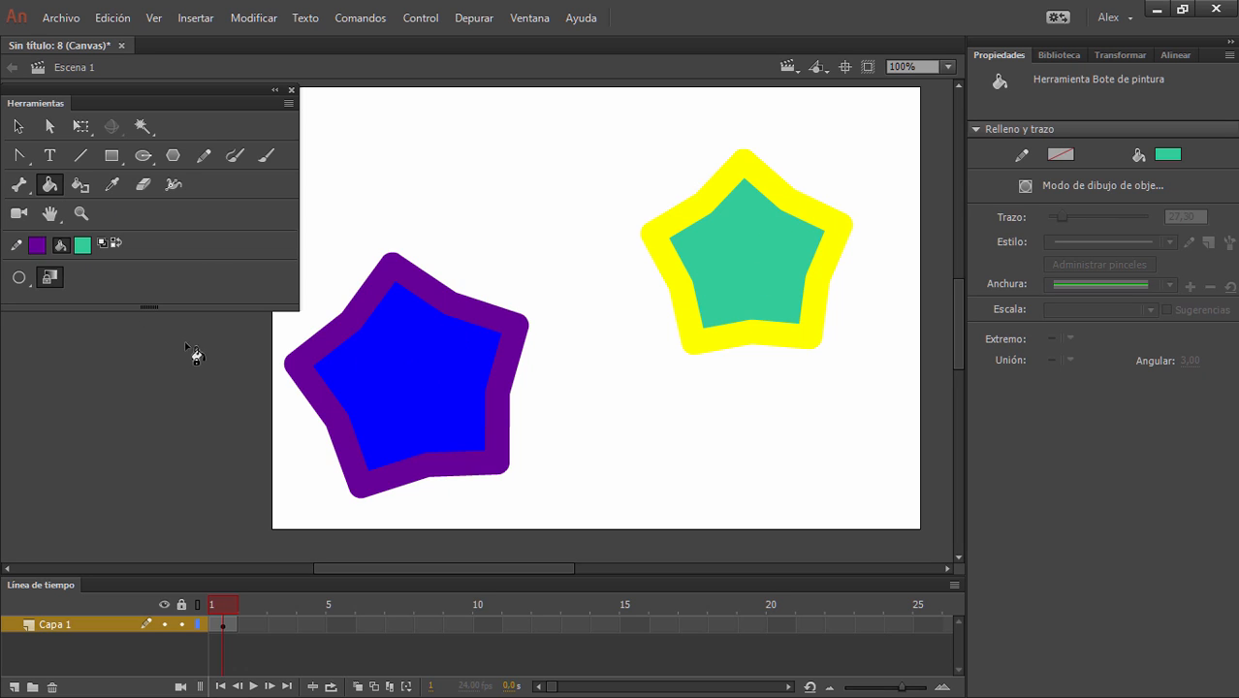
left_click(407, 366)
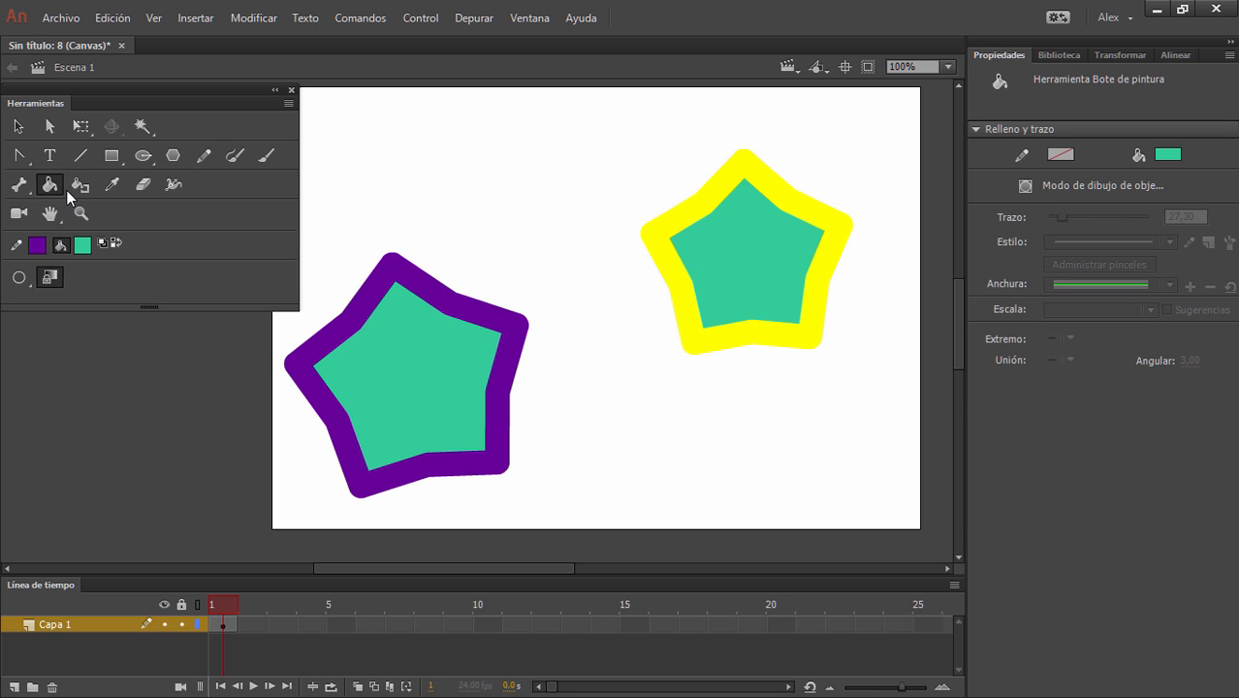
- Sample the upper-right star's yellow outline with the Eyedropper and apply it to the lower-left star's outline
left_click(107, 184)
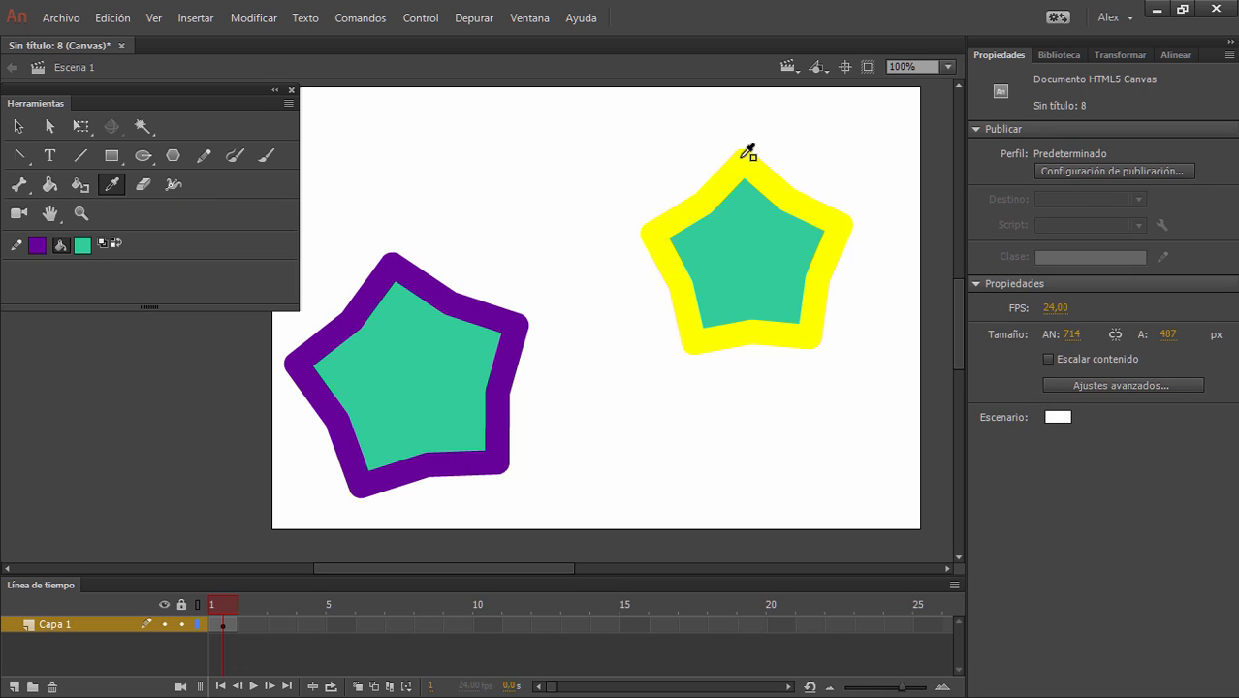
left_click(732, 190)
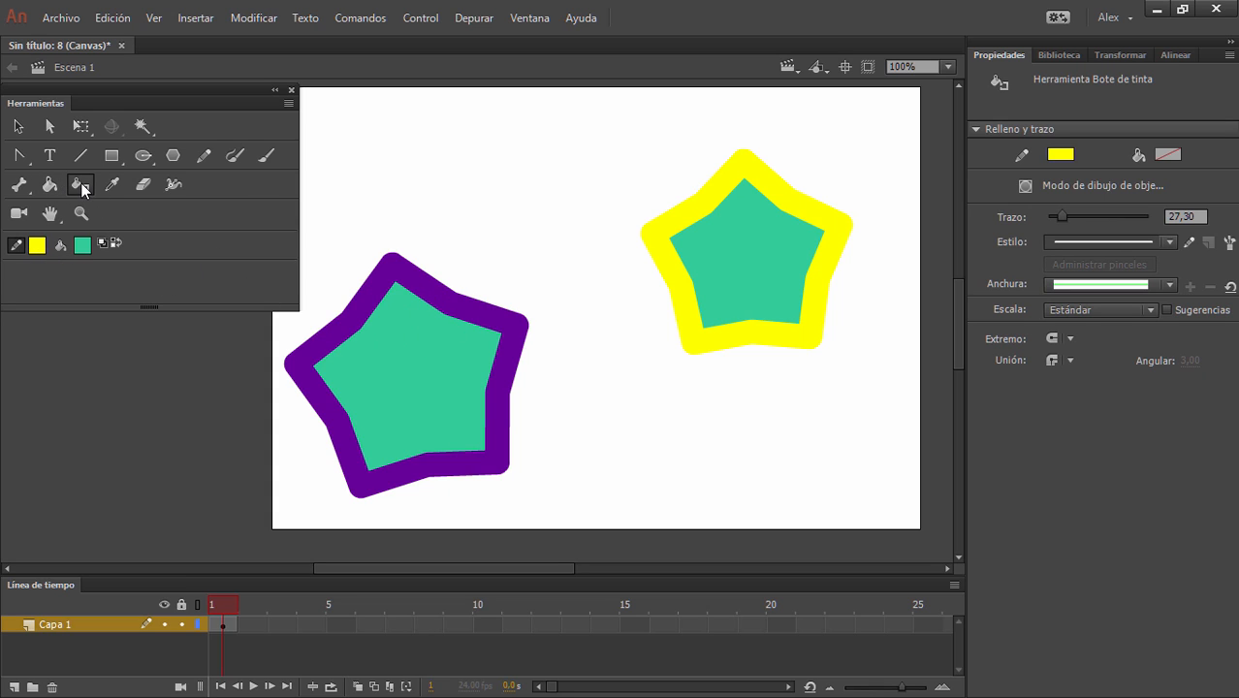
left_click(488, 325)
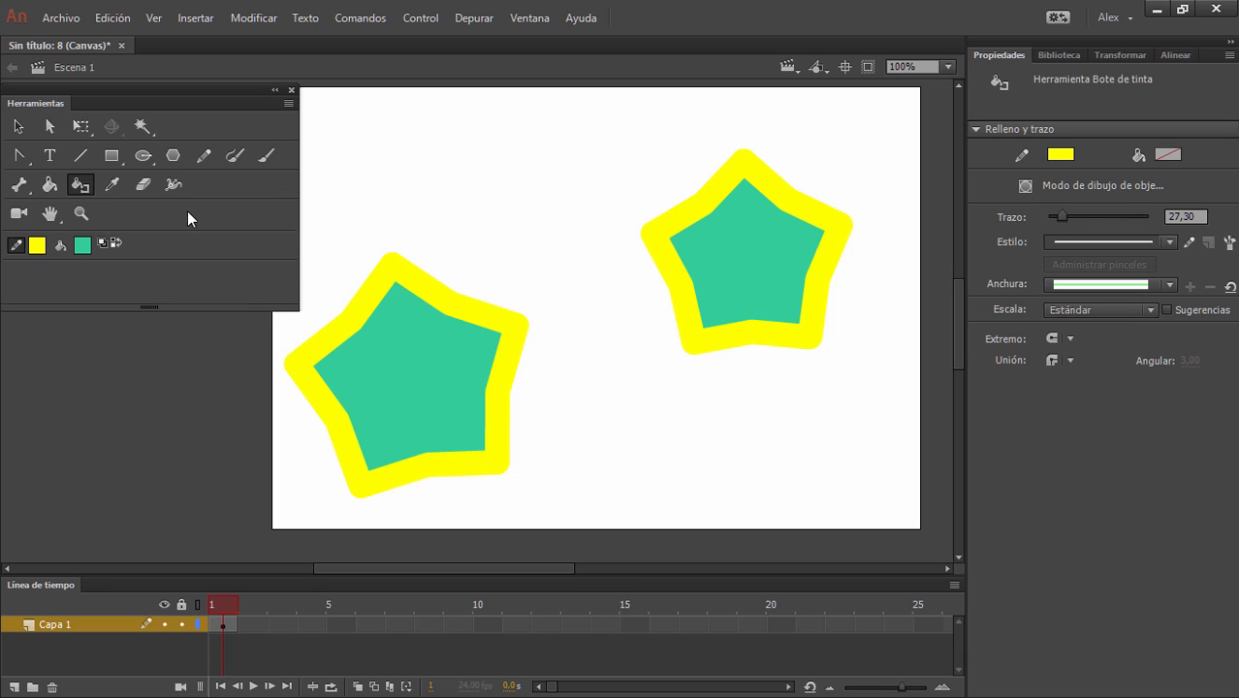
- Erase a thin diagonal line through the upper-right star's fill with the Eraser in Borrar normal mode
left_click(17, 127)
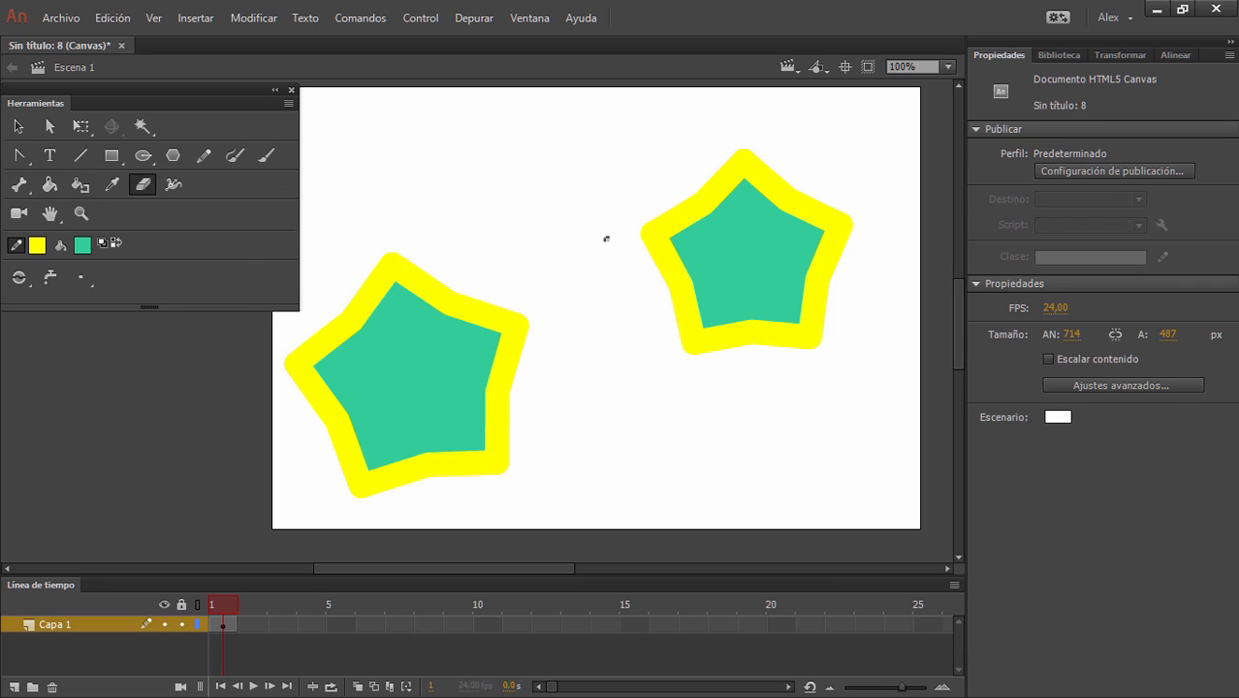
left_click_drag(694, 196, 772, 343)
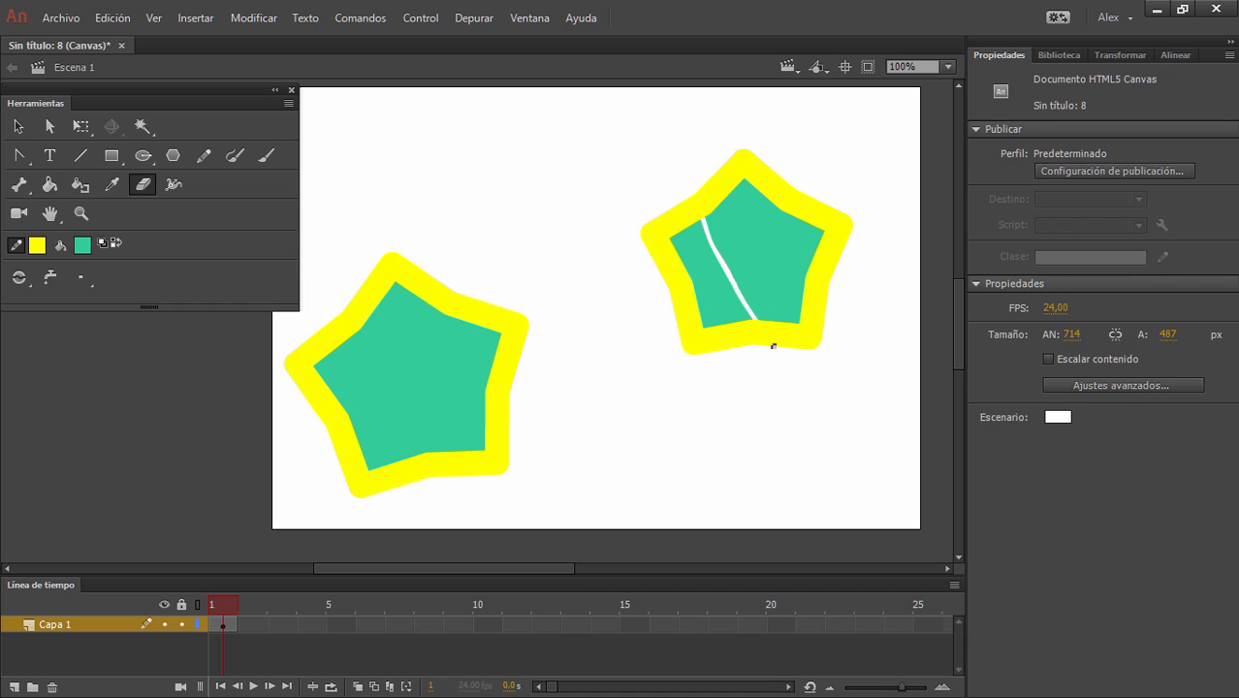
left_click(19, 278)
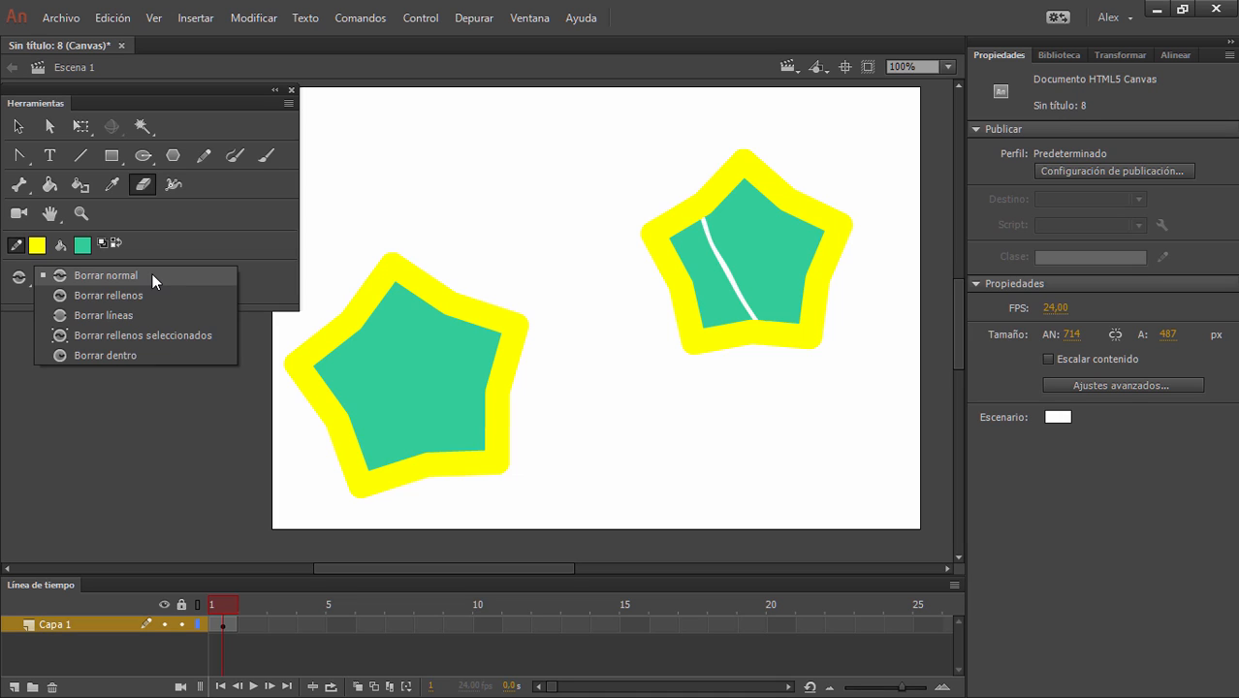
- Erase a wide diagonal band across the lower-left star's fill and outline using the largest round eraser shape
left_click(80, 280)
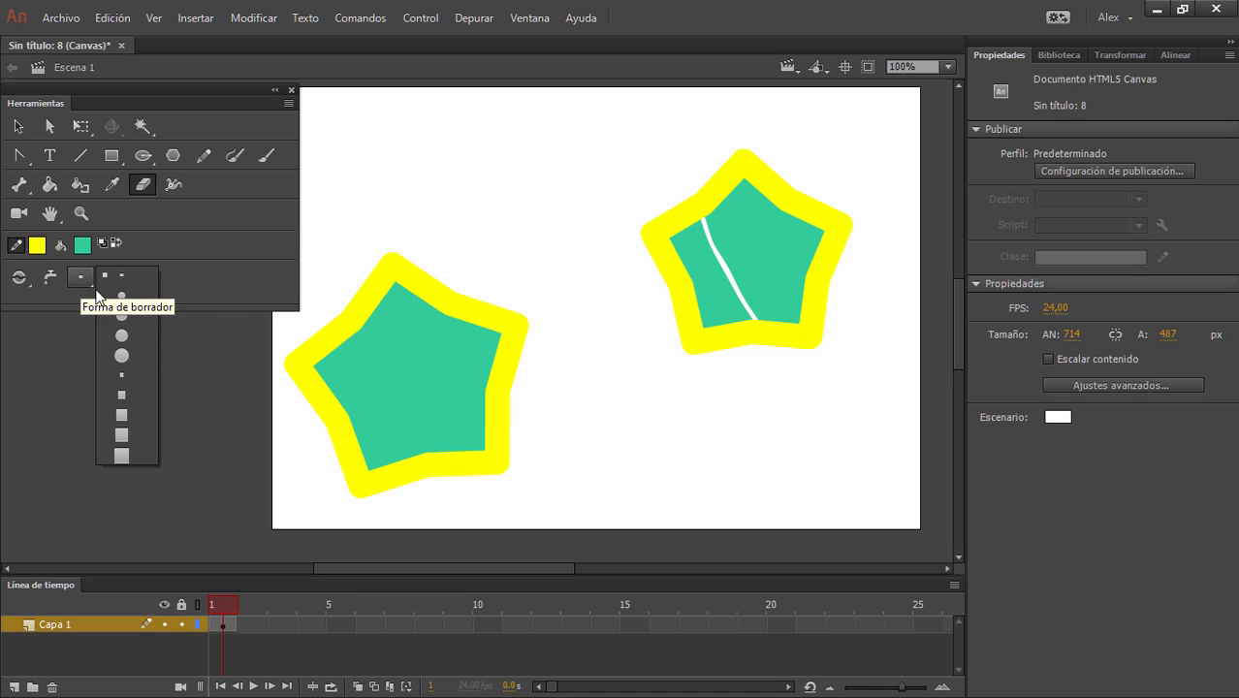
left_click(121, 351)
left_click_drag(320, 425, 438, 308)
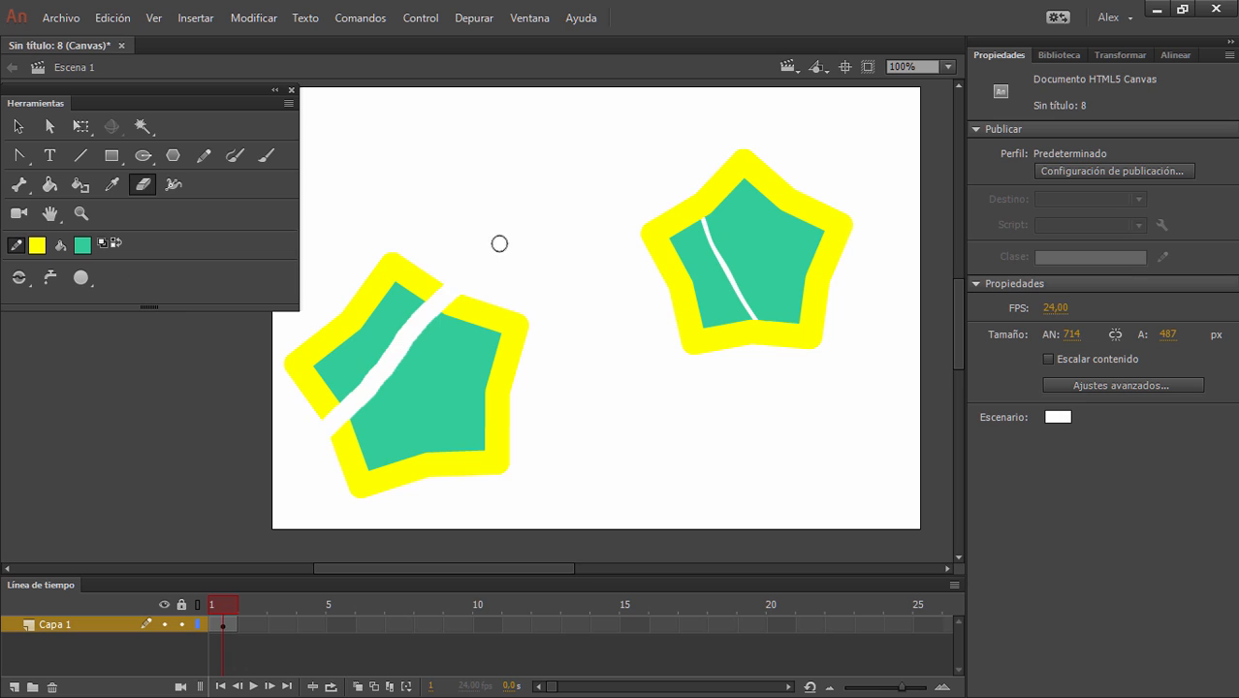
- Erase a second band crossing the first through the lower-left star in Borrar rellenos mode
left_click(29, 276)
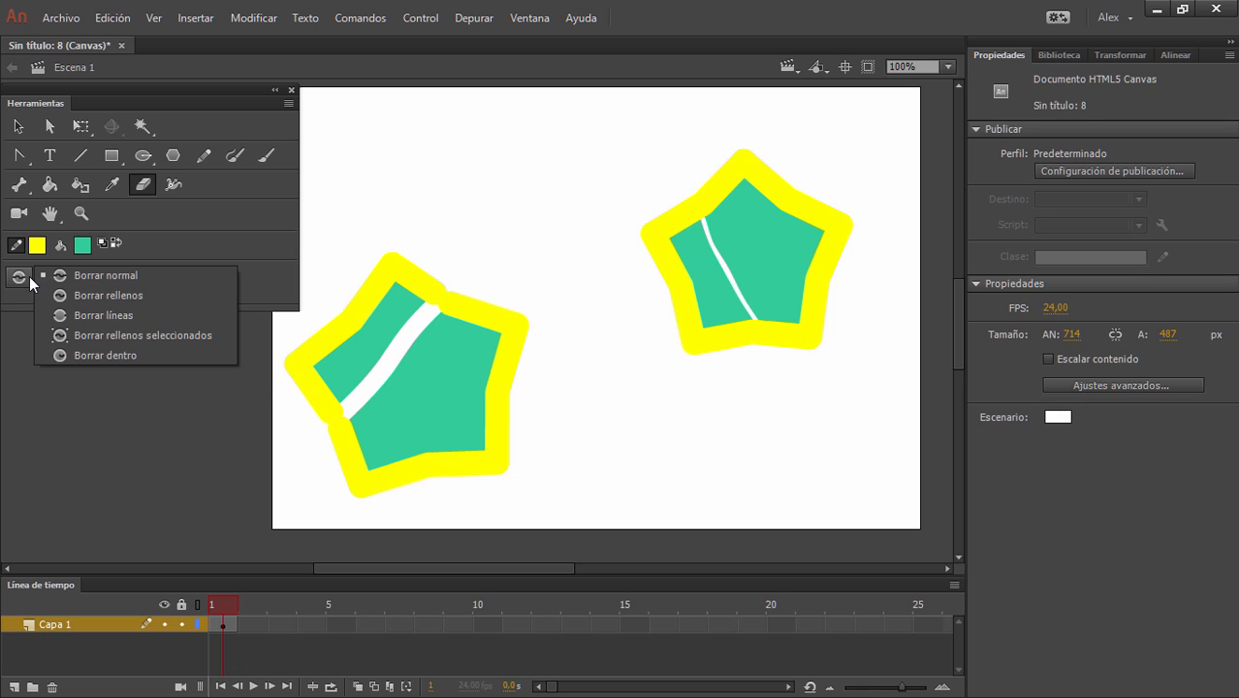
left_click(102, 297)
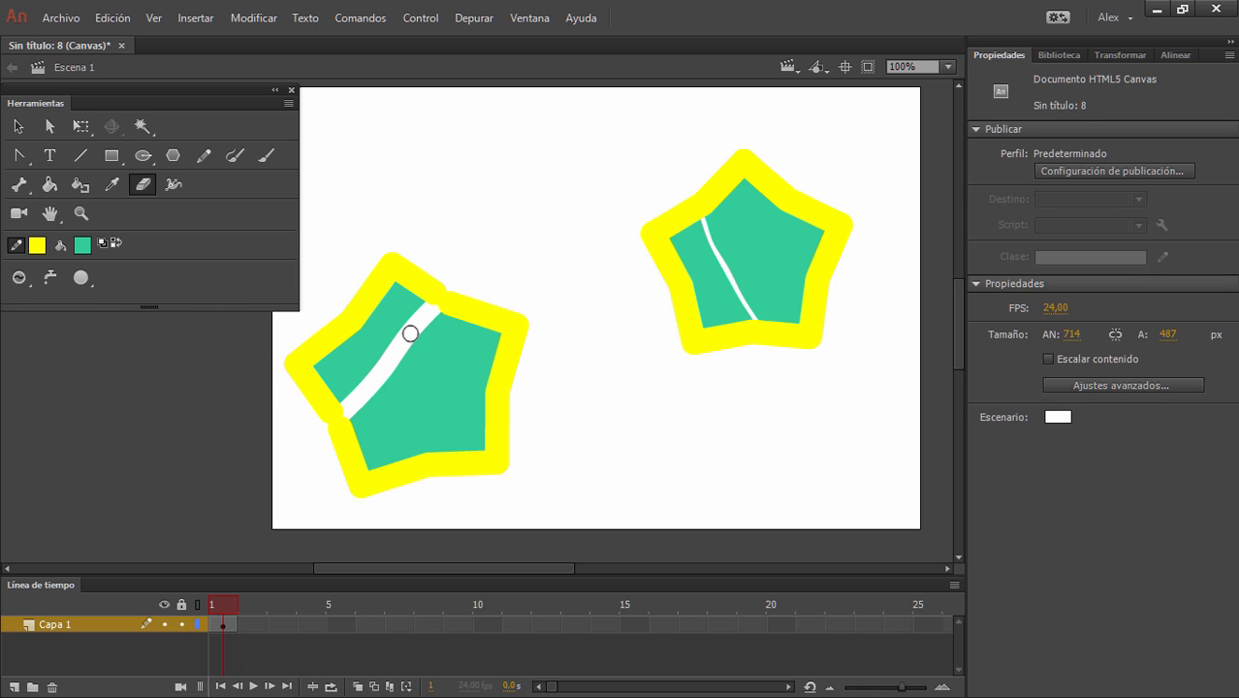
mouse_move(360, 293)
left_mouse_down()
mouse_move(464, 449)
mouse_move(586, 483)
mouse_move(416, 323)
left_mouse_up()
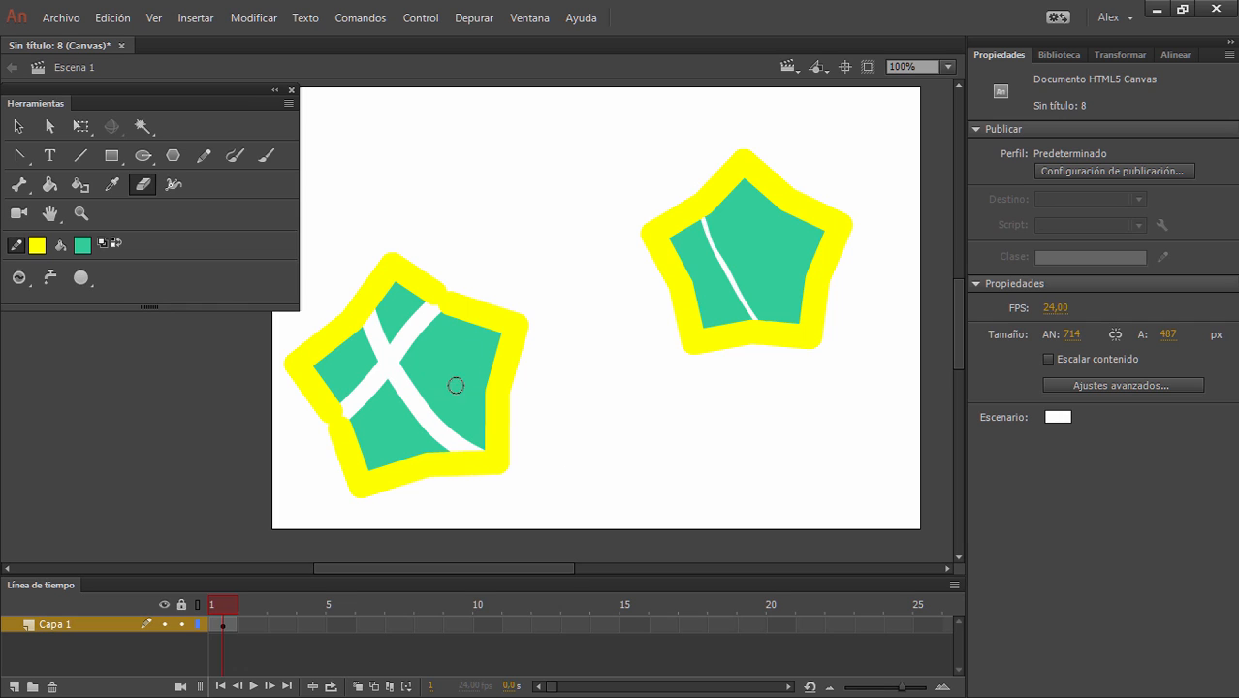
- Erase gaps in the lower-left star's upper-right and bottom outline edges in Borrar líneas mode
left_click(18, 280)
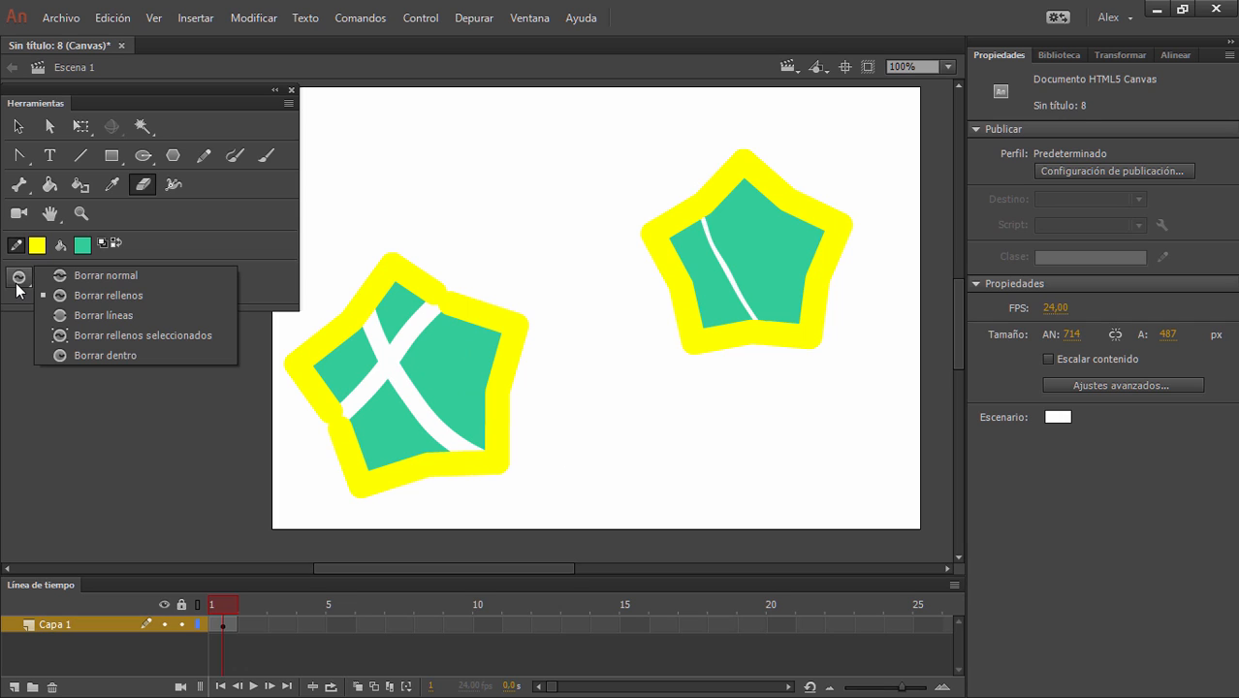
left_click(129, 311)
left_click_drag(502, 256, 417, 489)
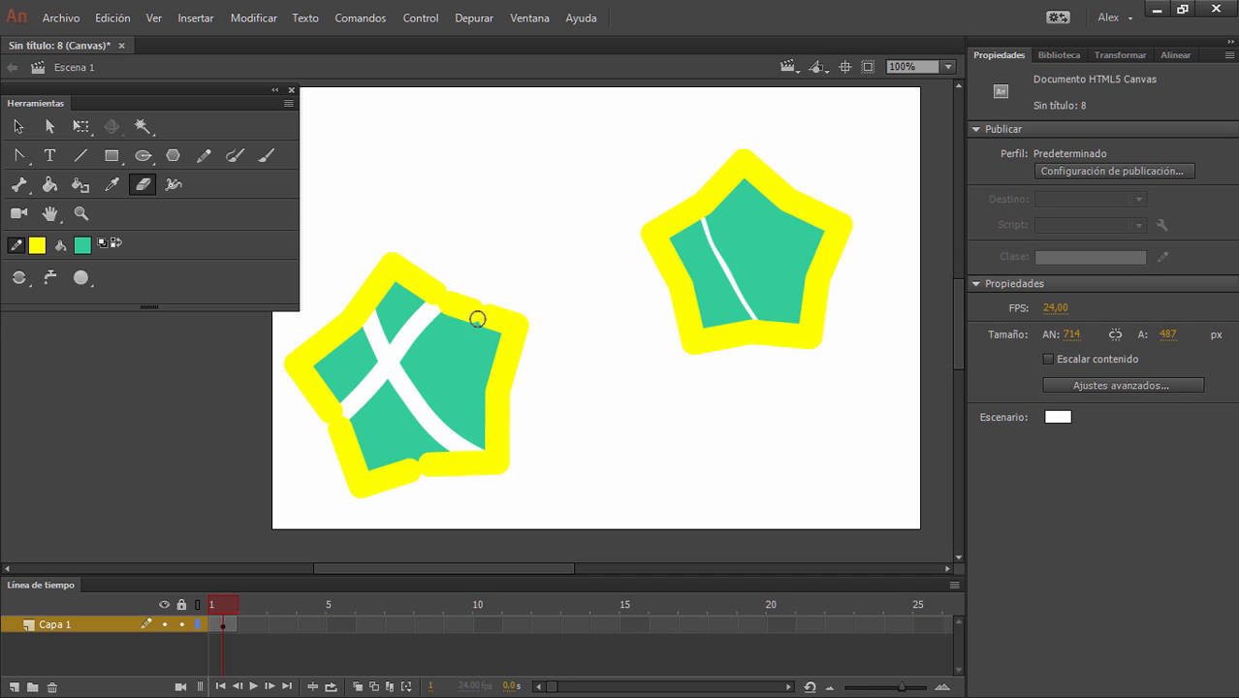
- Thin the whole lower-left star's outline to a stroke of 10,90
left_click(14, 124)
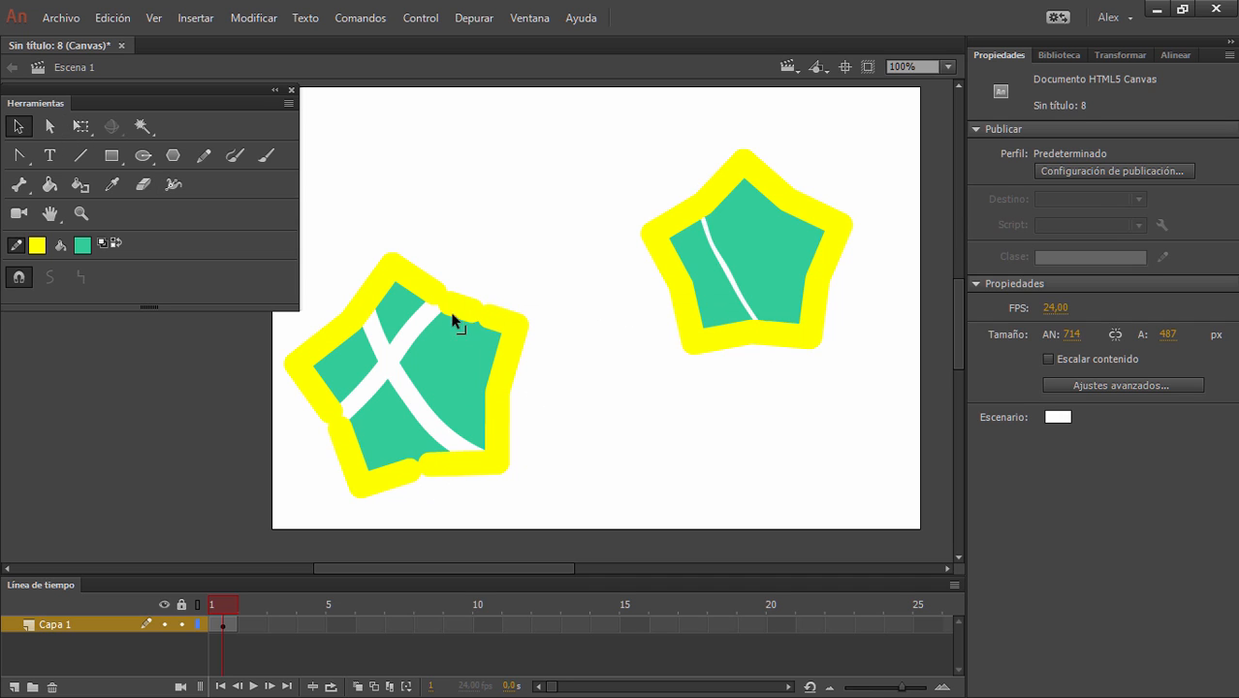
left_click(478, 313)
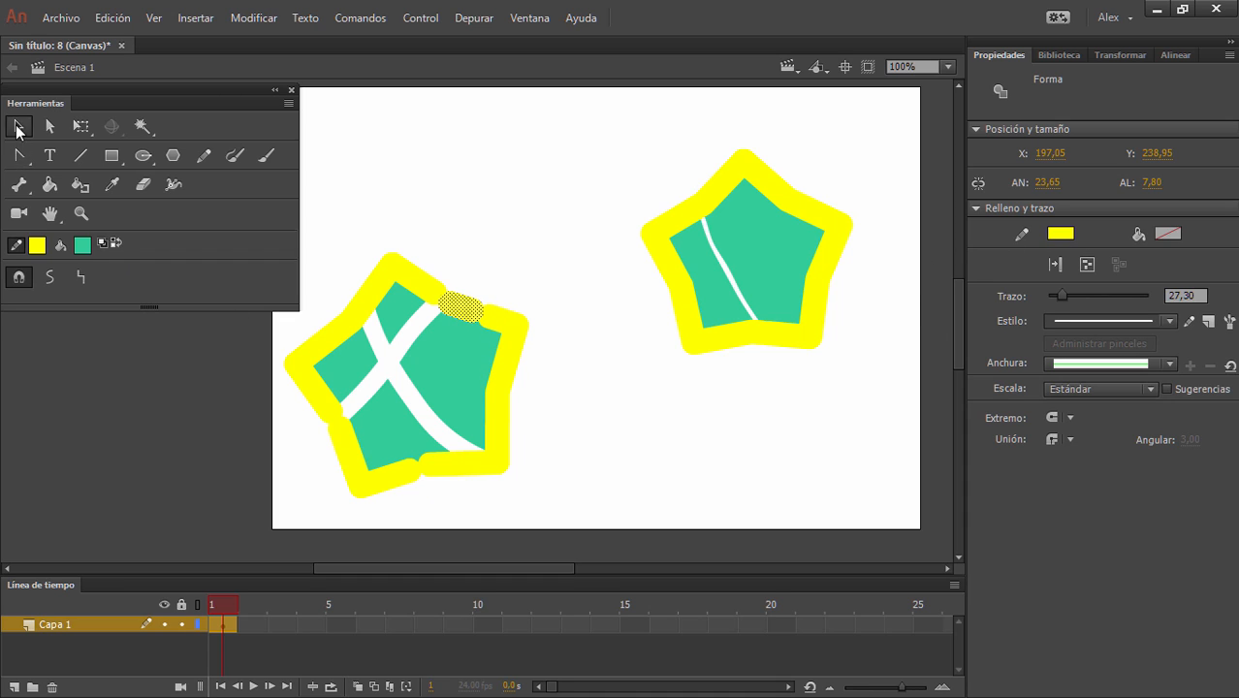
left_click_drag(533, 505, 271, 246)
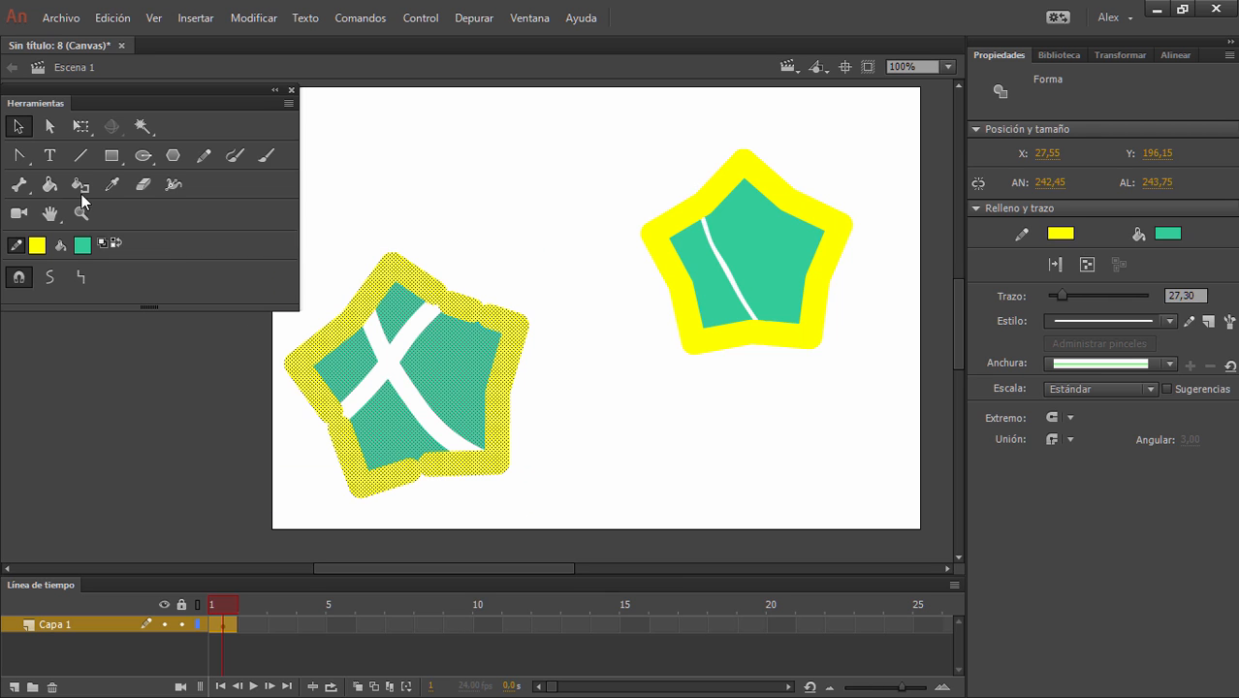
left_click_drag(1061, 293, 1050, 295)
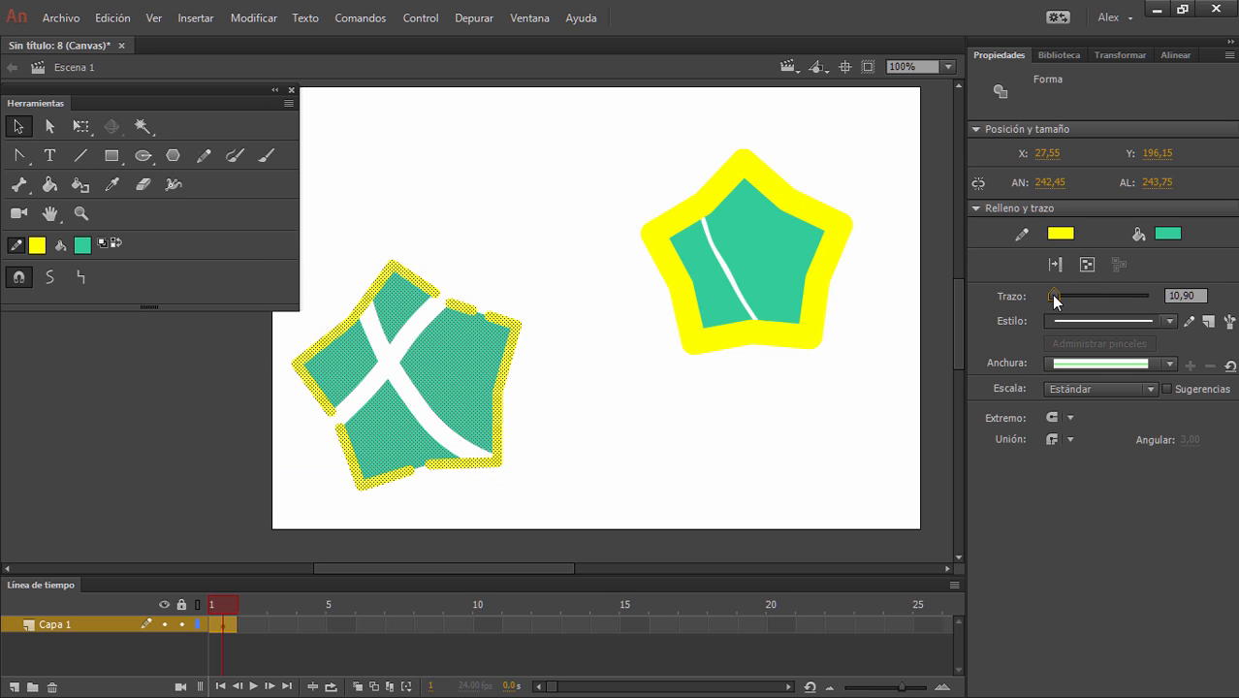
left_click(724, 454)
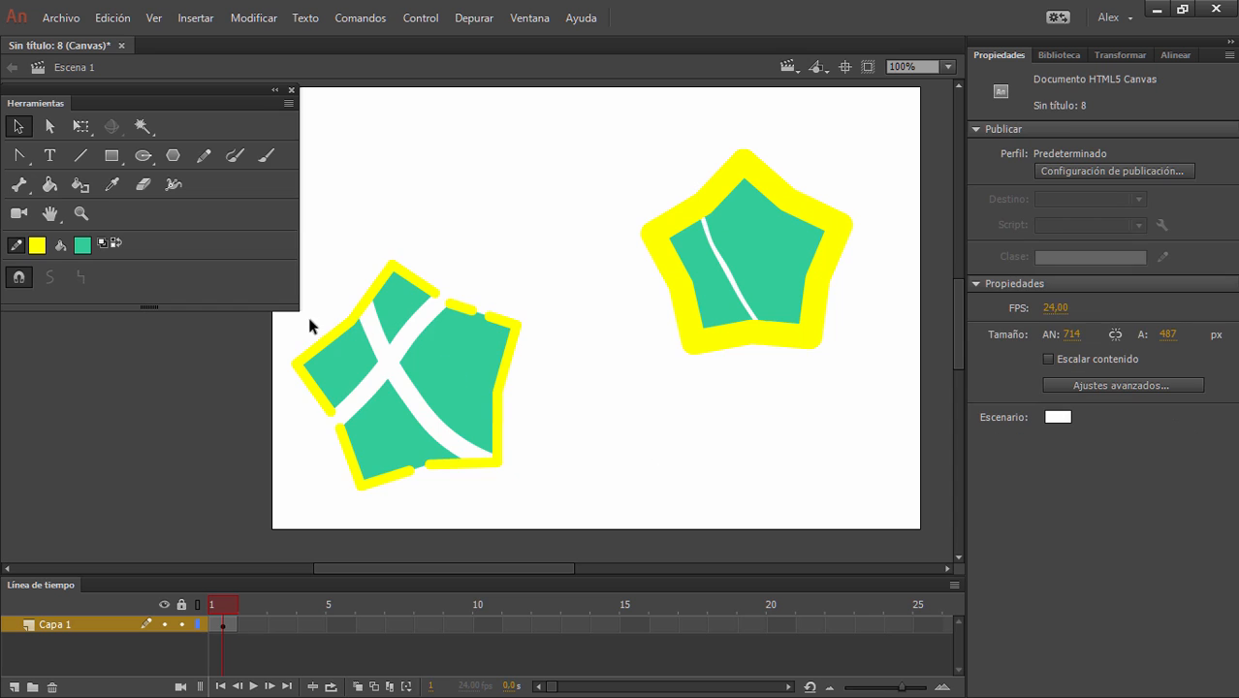
left_click_drag(534, 504, 232, 249)
left_click_drag(437, 360, 486, 275)
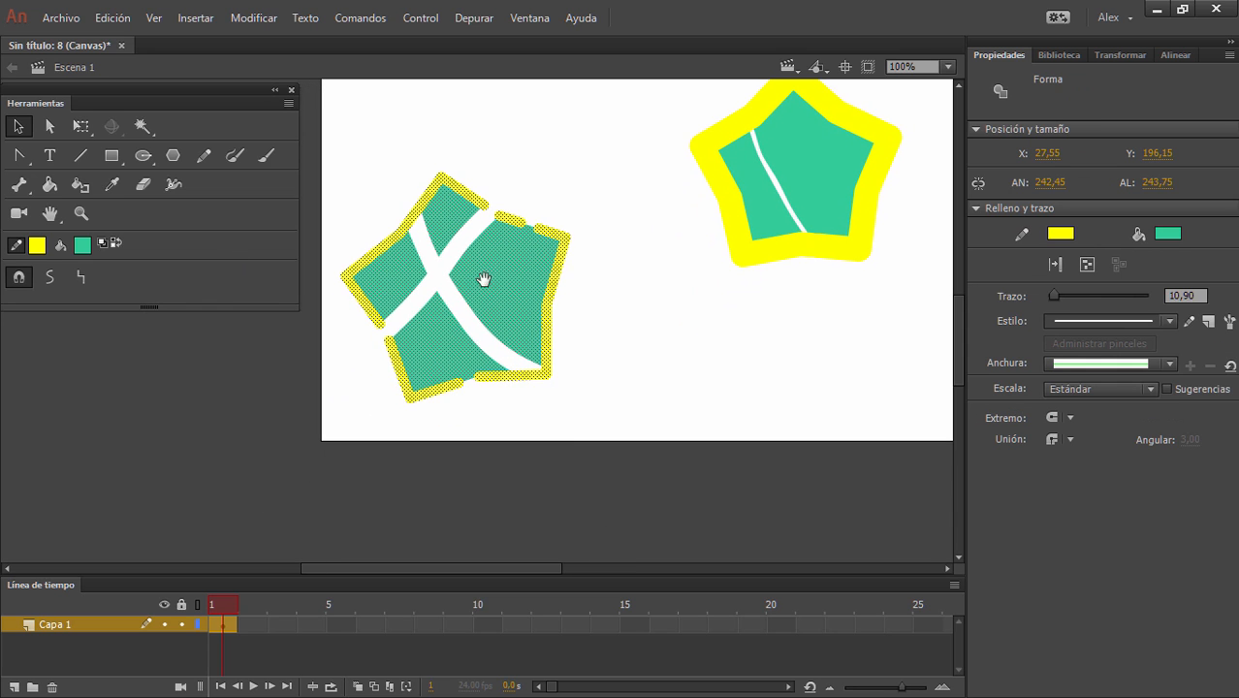
left_click(694, 346)
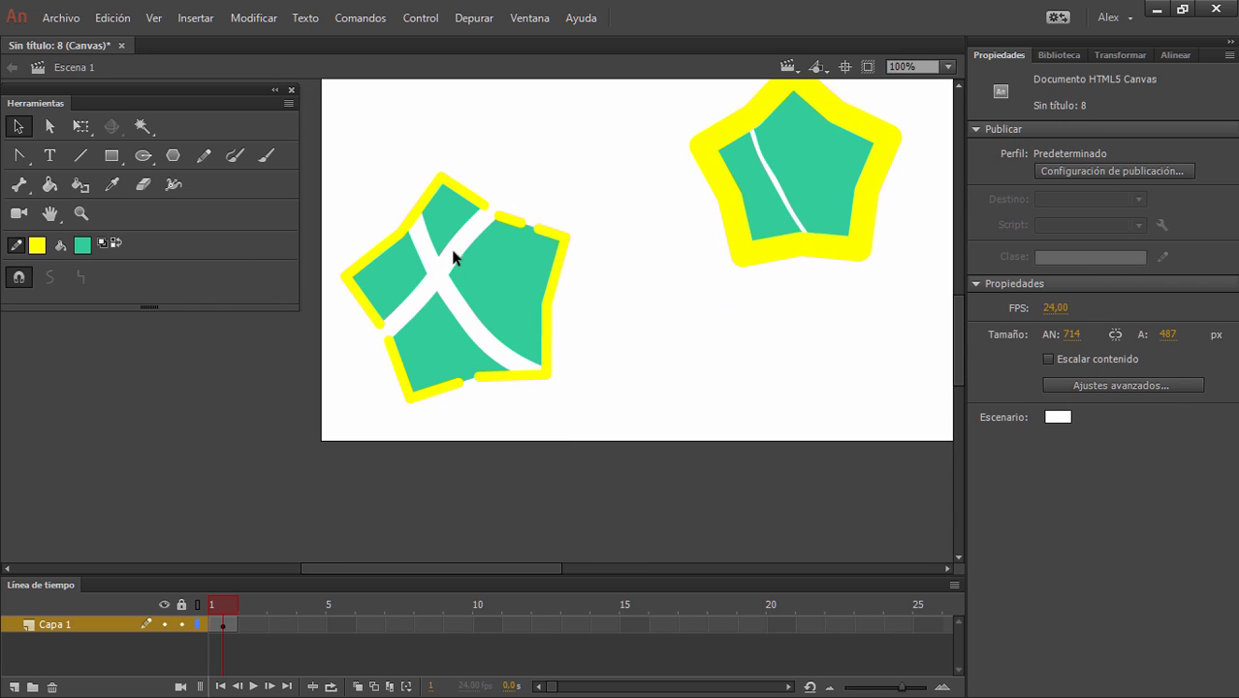
left_click(133, 187)
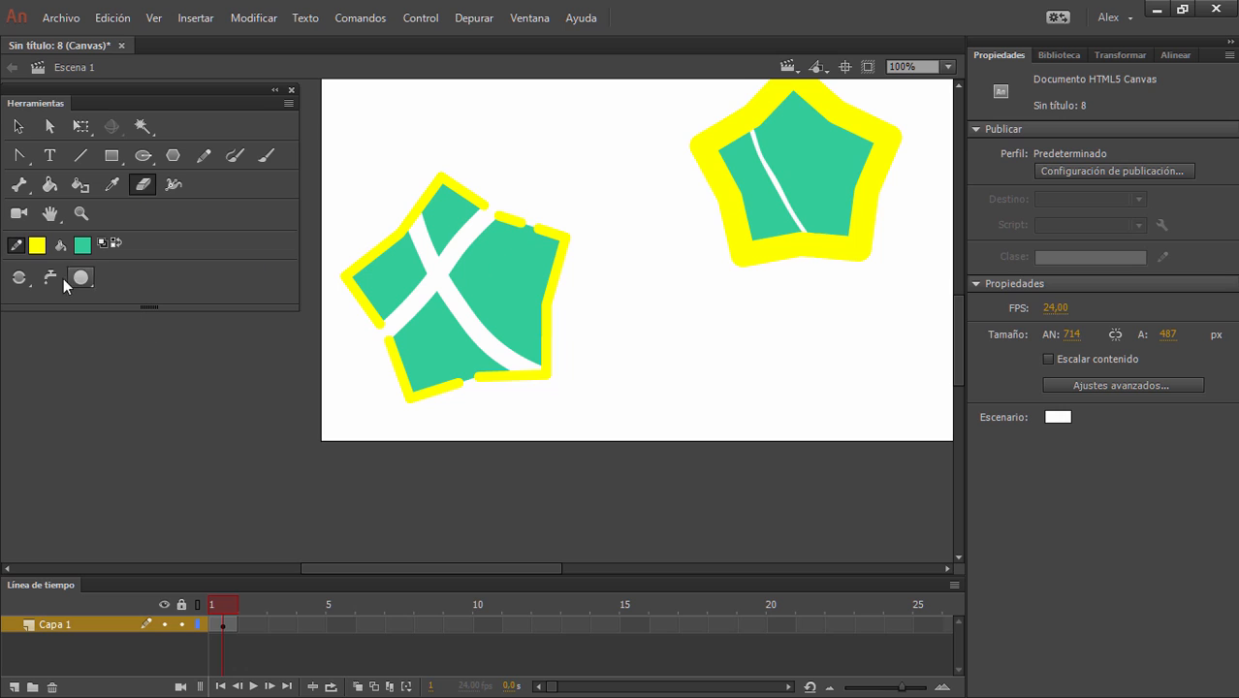
left_click(28, 278)
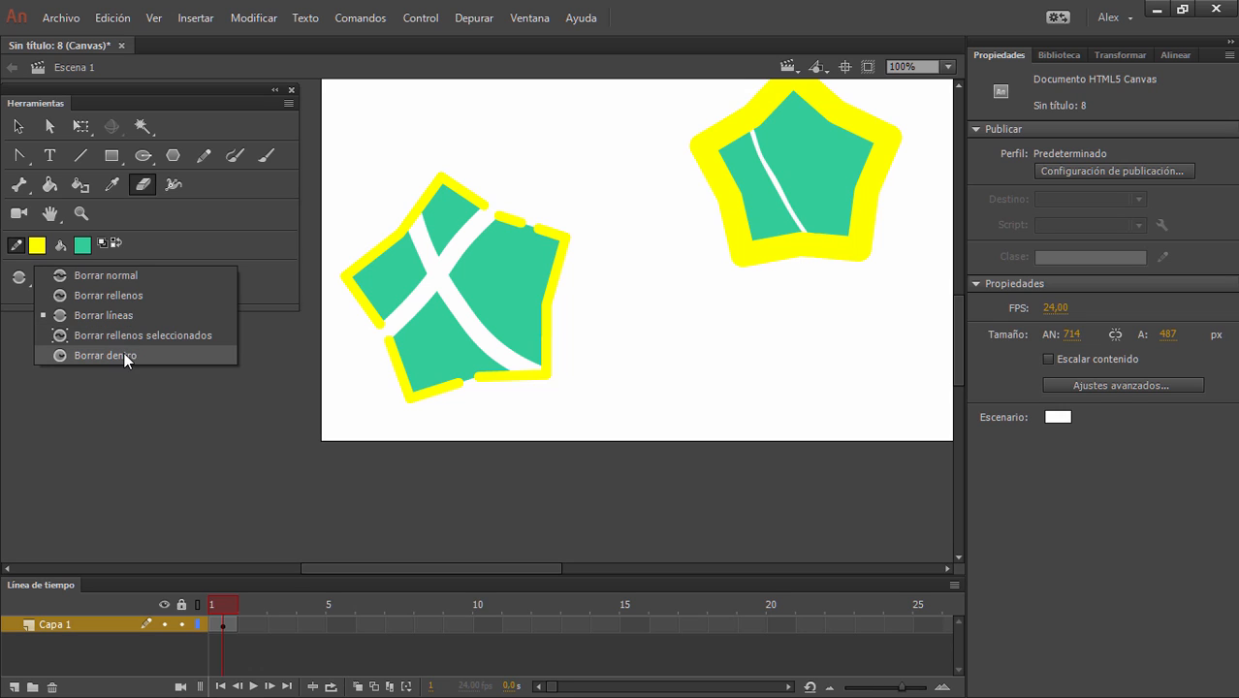
- Select the top part of the upper-right star and erase a patch of its fill in Borrar rellenos seleccionados mode
left_click(17, 126)
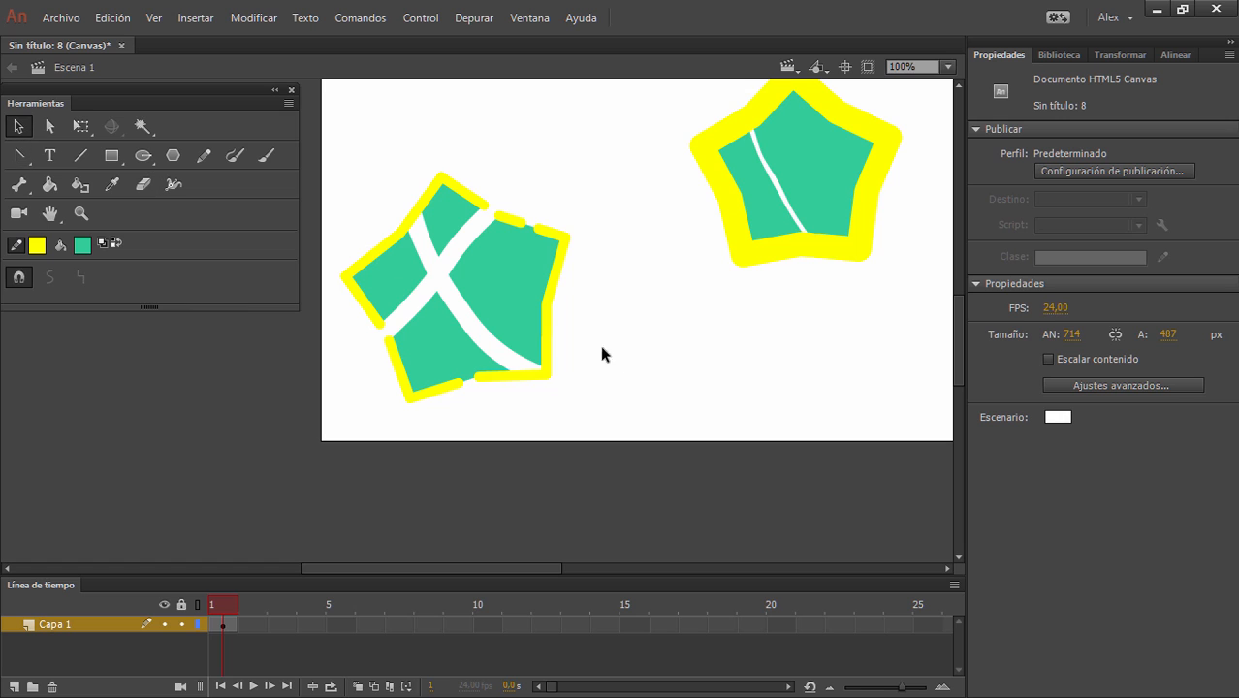
left_click_drag(768, 243, 610, 326)
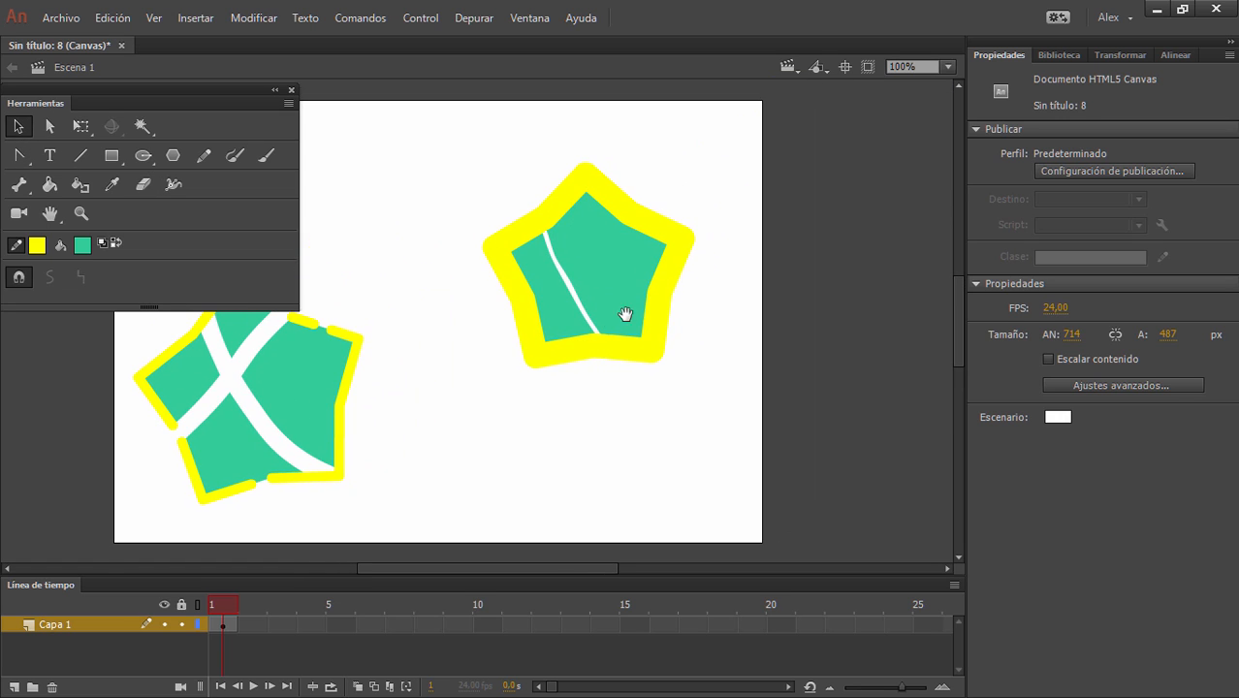
mouse_move(554, 144)
left_mouse_down()
mouse_move(655, 221)
mouse_move(729, 243)
left_mouse_up()
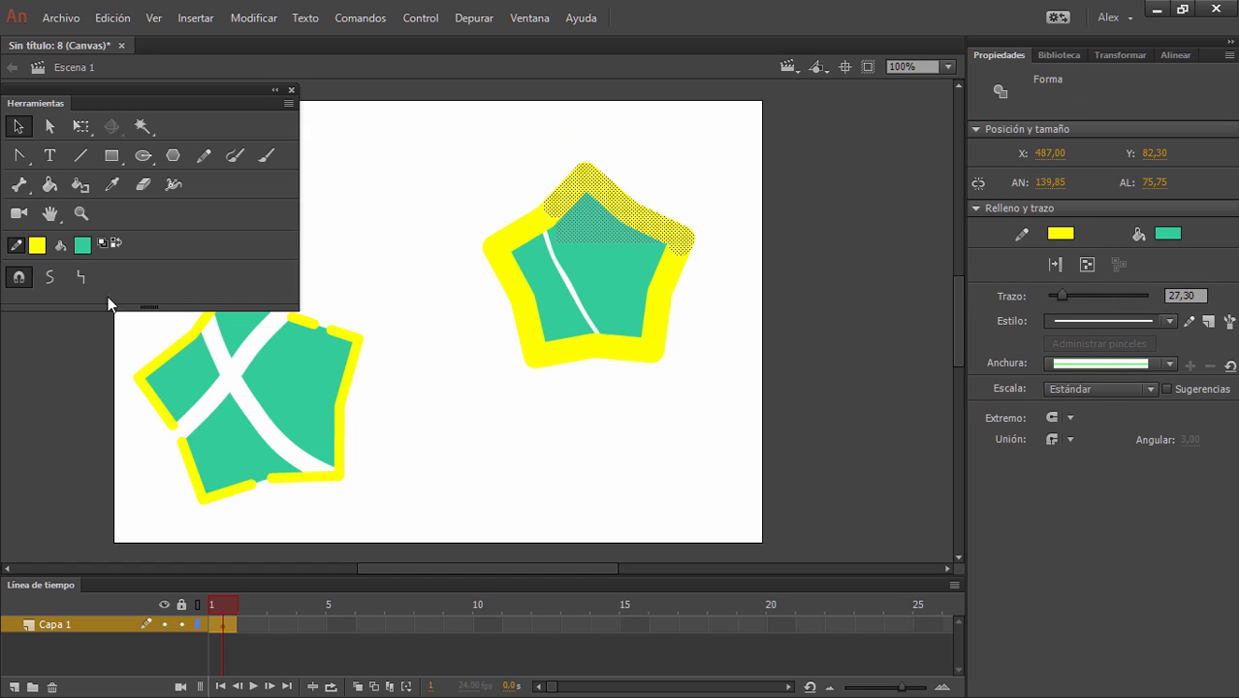
left_click(18, 277)
left_click(151, 185)
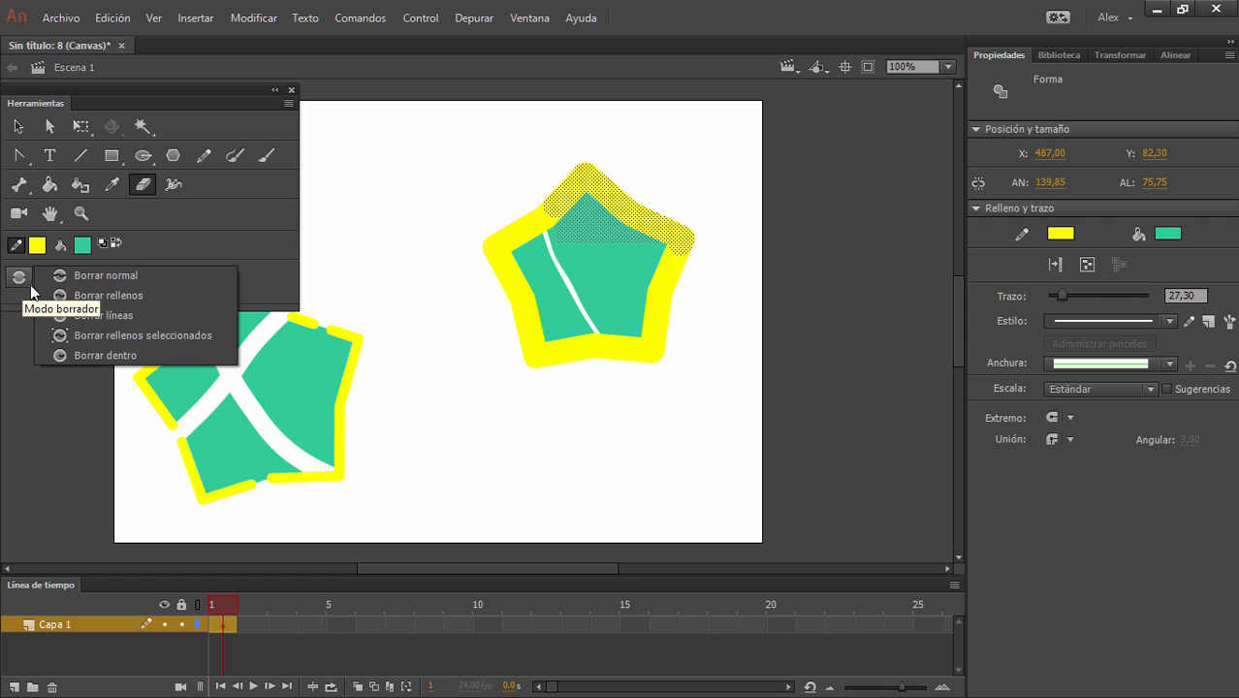
left_click(134, 335)
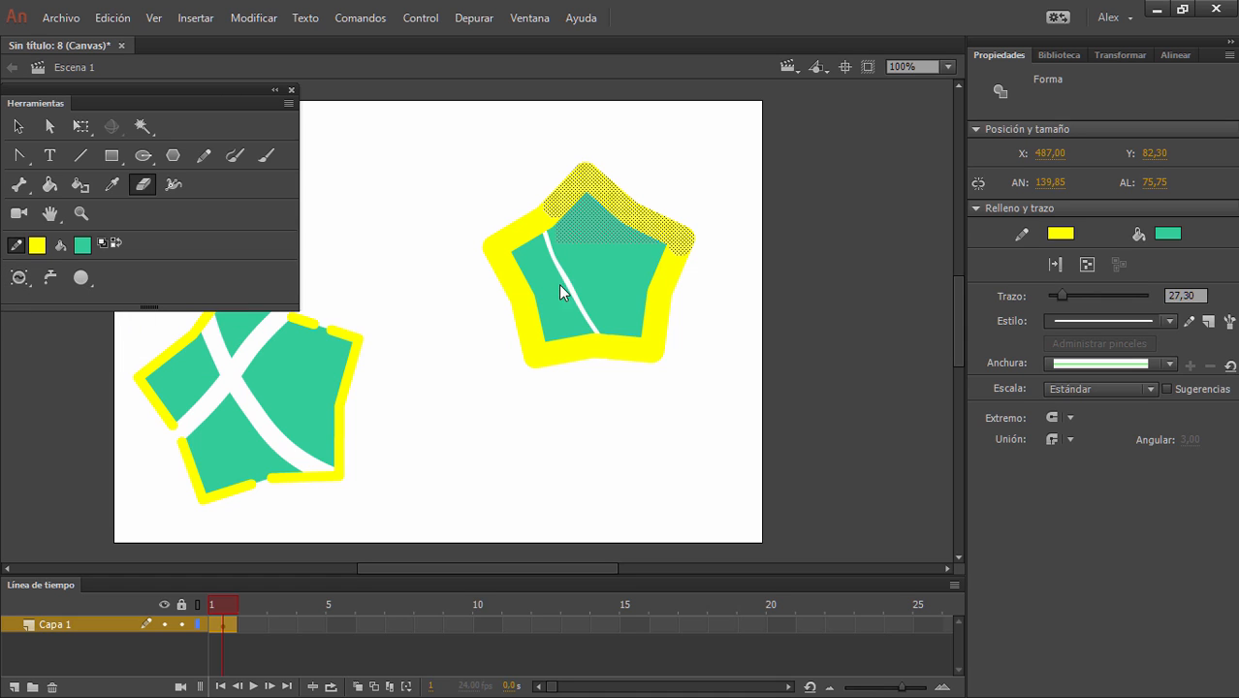
left_click_drag(505, 344, 585, 287)
left_click_drag(660, 318, 521, 307)
mouse_move(630, 199)
left_mouse_down()
mouse_move(576, 222)
mouse_move(597, 246)
left_mouse_up()
left_click(18, 126)
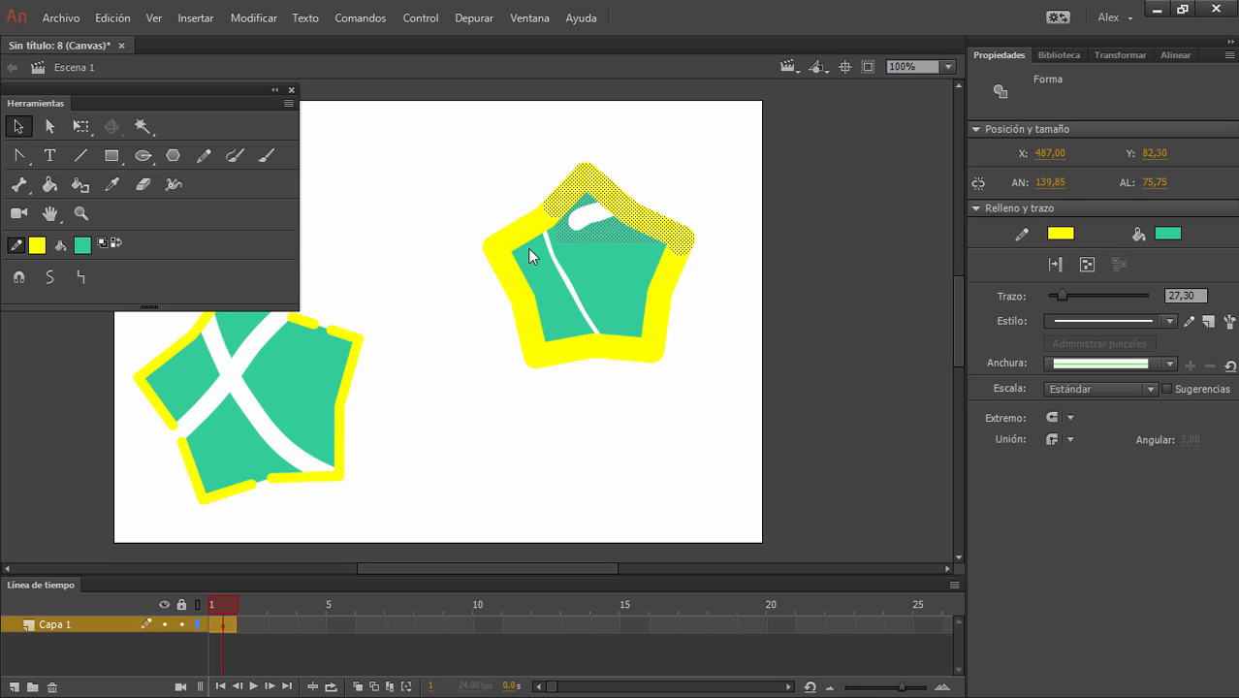
- Thin the whole upper-right star's outline to a stroke of 5,45
left_click(435, 250)
left_click_drag(467, 144, 694, 423)
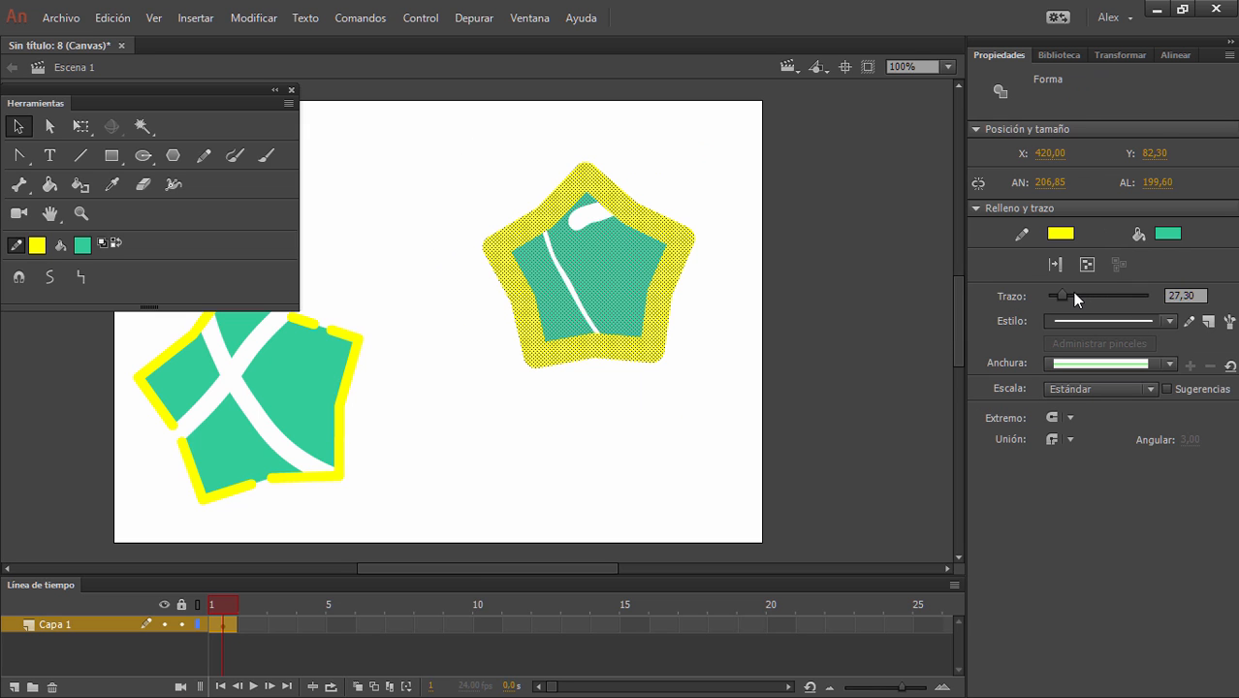
left_click_drag(1061, 297, 1048, 294)
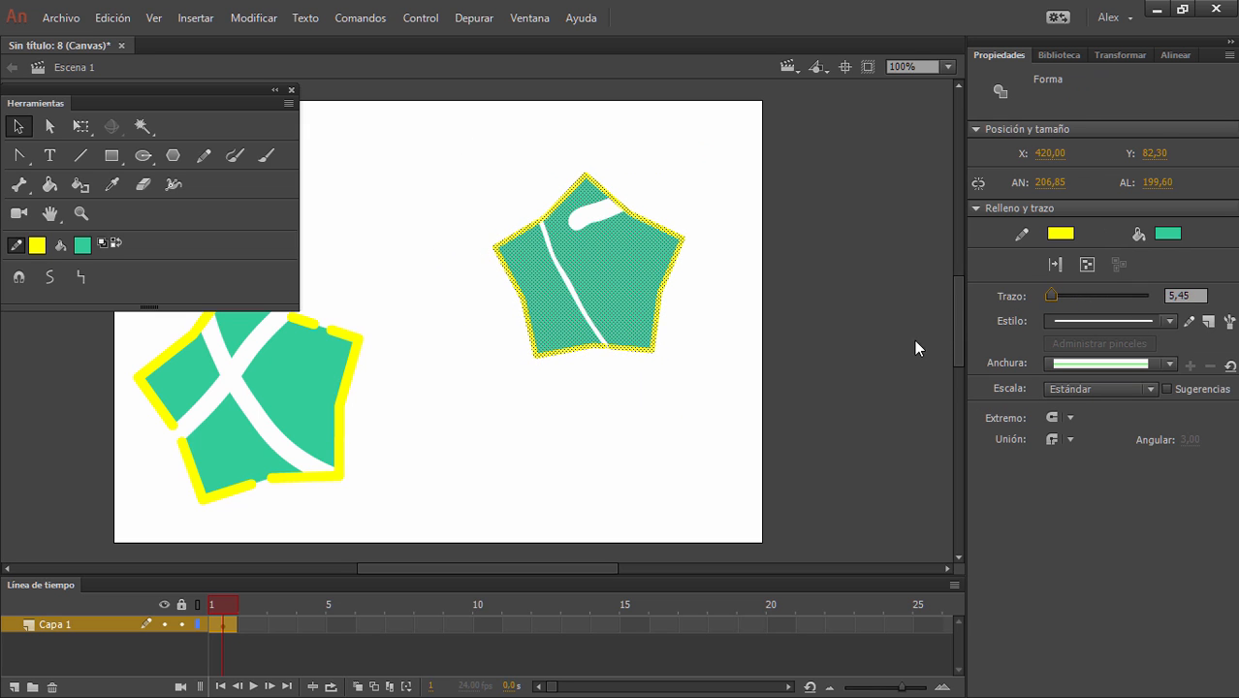
left_click(874, 354)
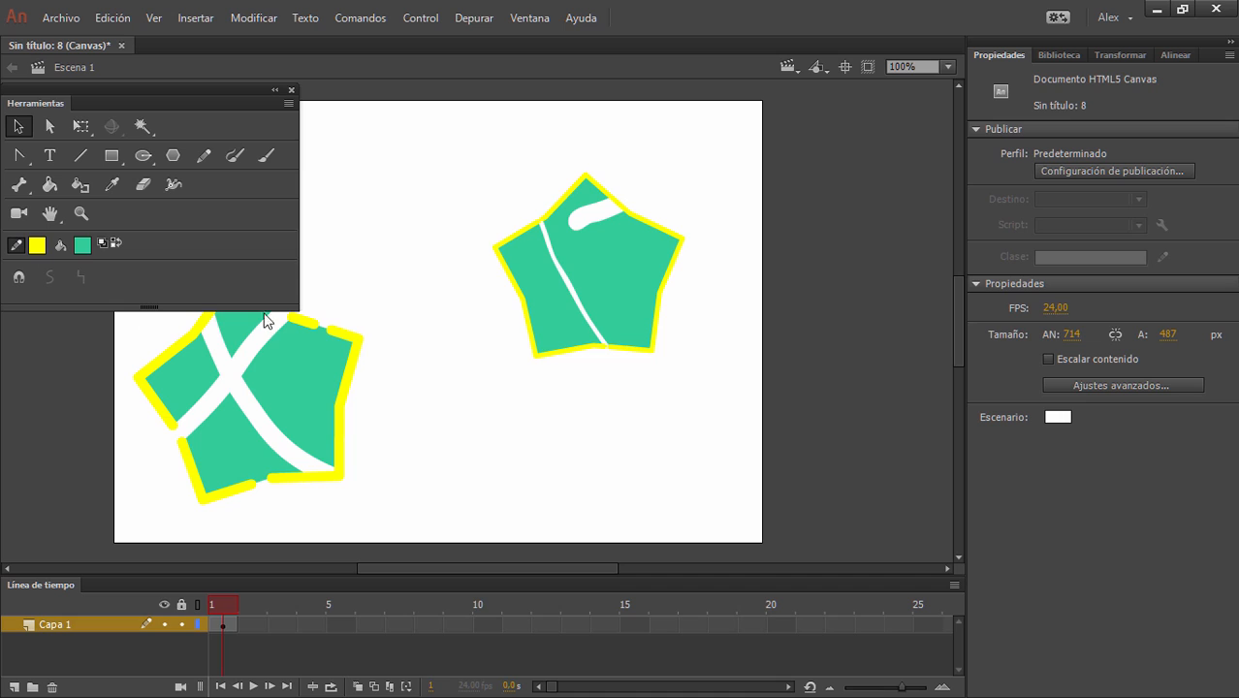
- Delete both stars to leave the stage empty
left_click(143, 183)
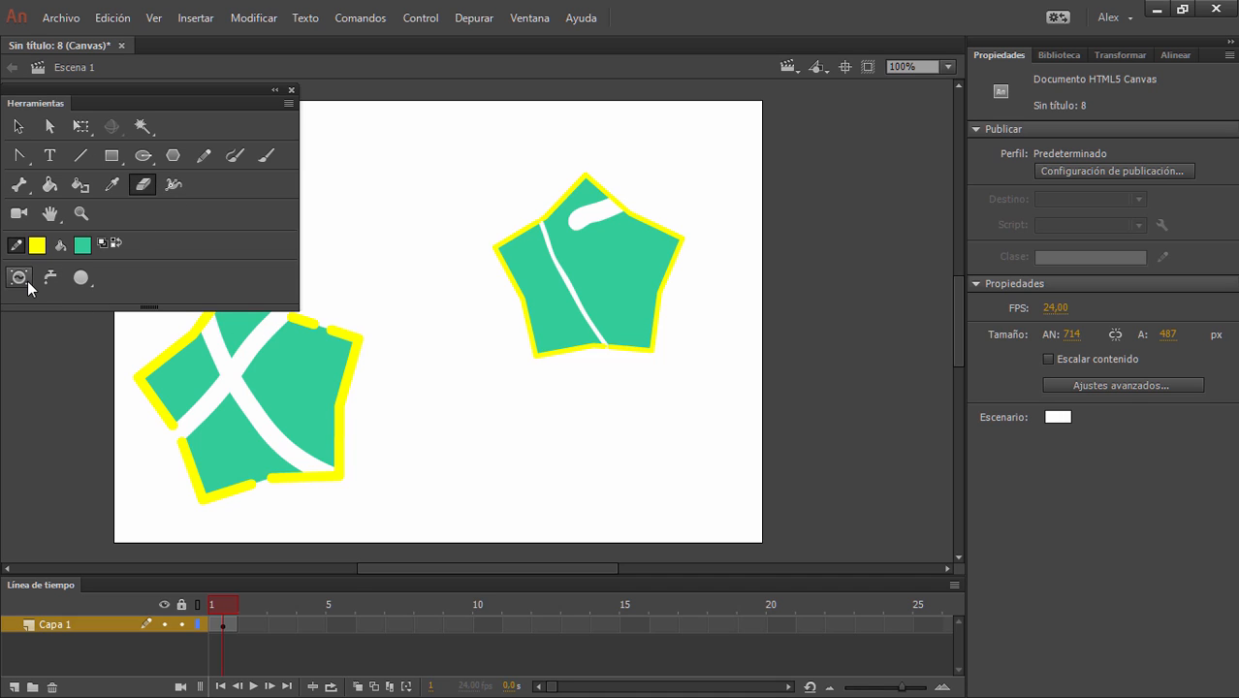
left_click(19, 127)
left_click_drag(742, 450, 439, 186)
key("Delete")
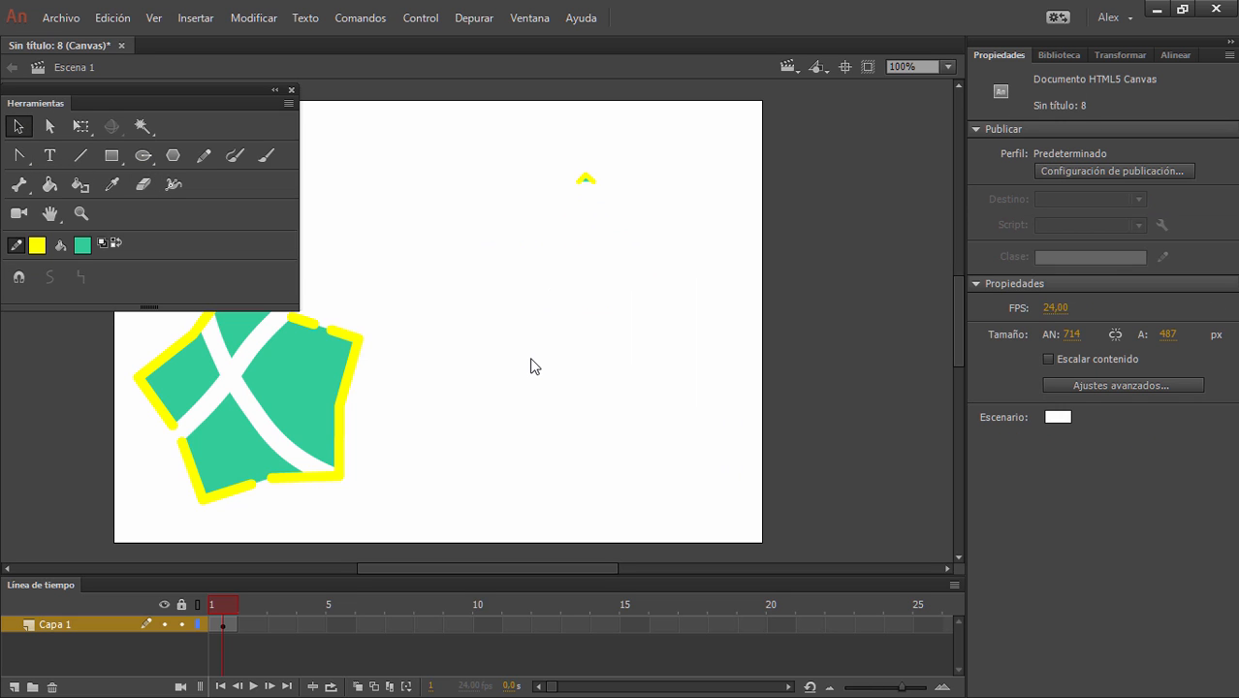
left_click_drag(733, 534, 97, 155)
key("Delete")
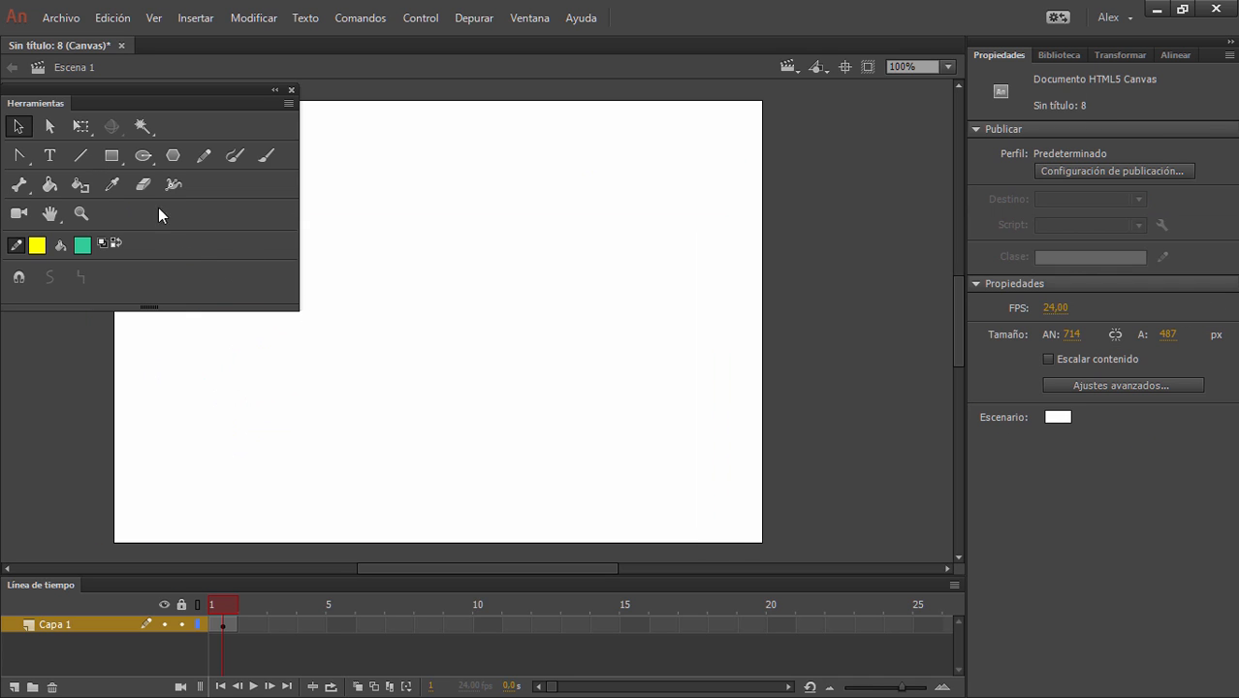
- Draw a large, slightly tilted five-pointed star in the upper middle of the stage with the PolyStar tool
left_click(170, 159)
mouse_move(497, 275)
left_mouse_down()
mouse_move(543, 347)
mouse_move(599, 392)
left_mouse_up()
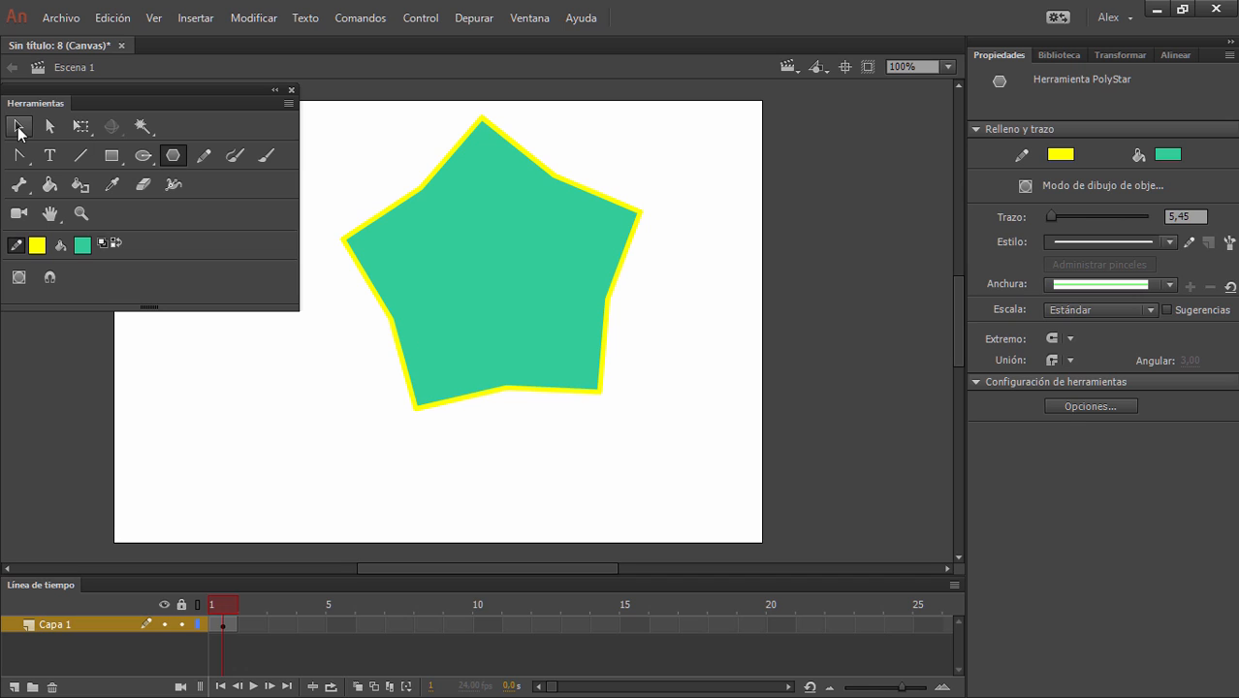
left_click(18, 126)
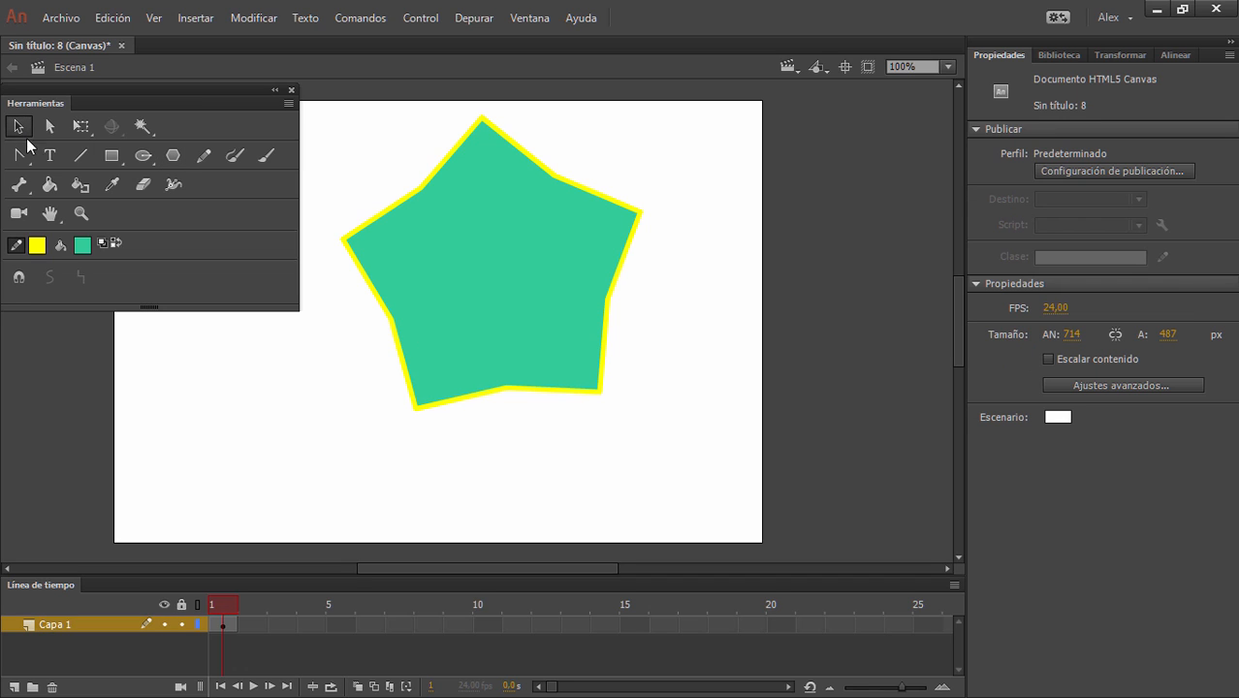
- Widen the star's outline strongly from a point on its upper-left edge with the Width tool
left_click(171, 186)
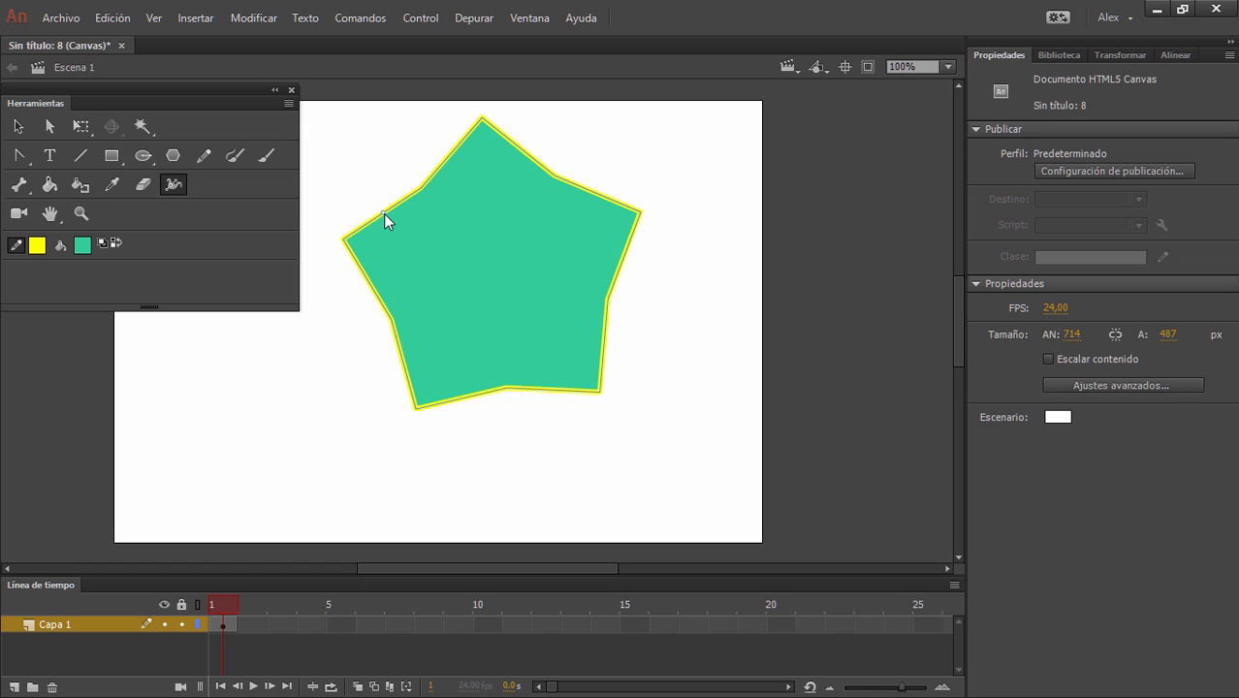
scroll(441, 249, "up", 4)
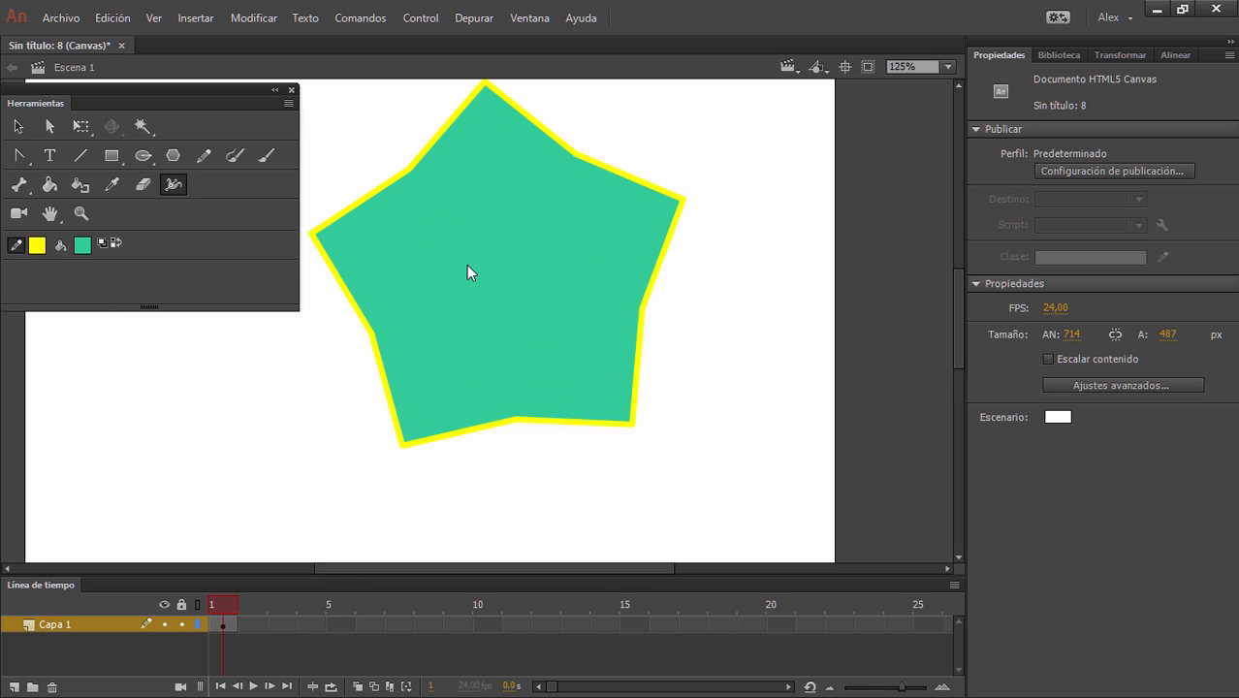
left_click_drag(460, 241, 522, 278)
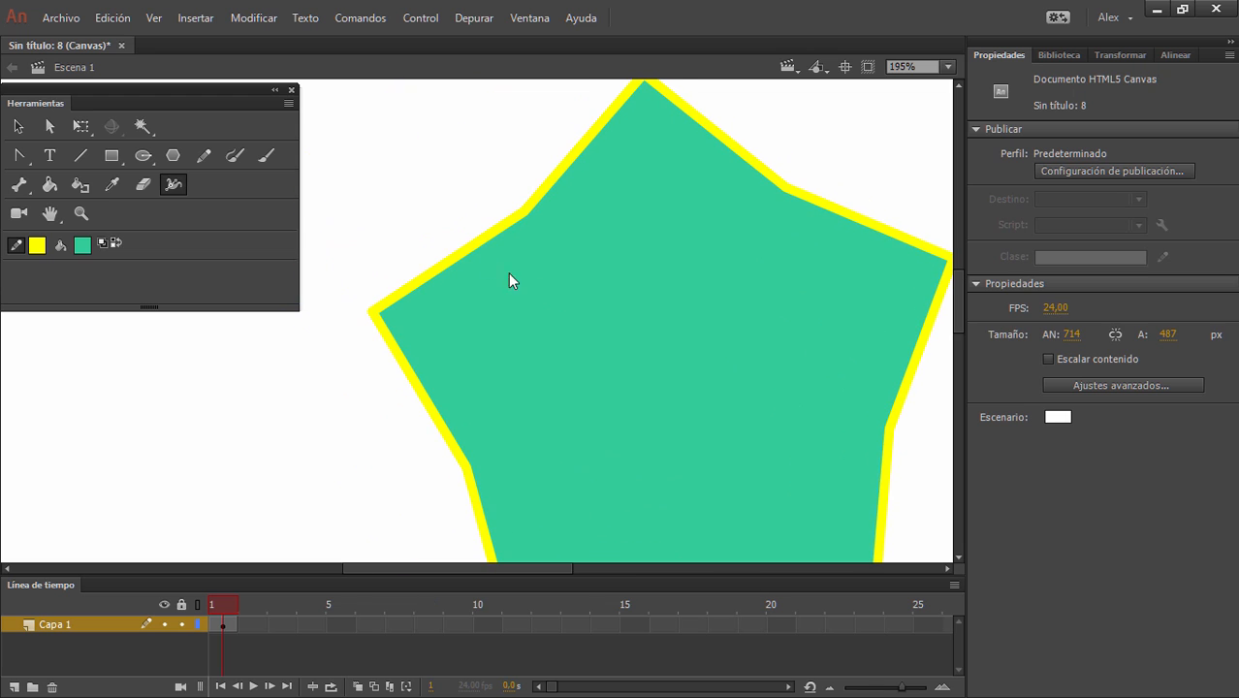
left_click_drag(462, 251, 485, 273)
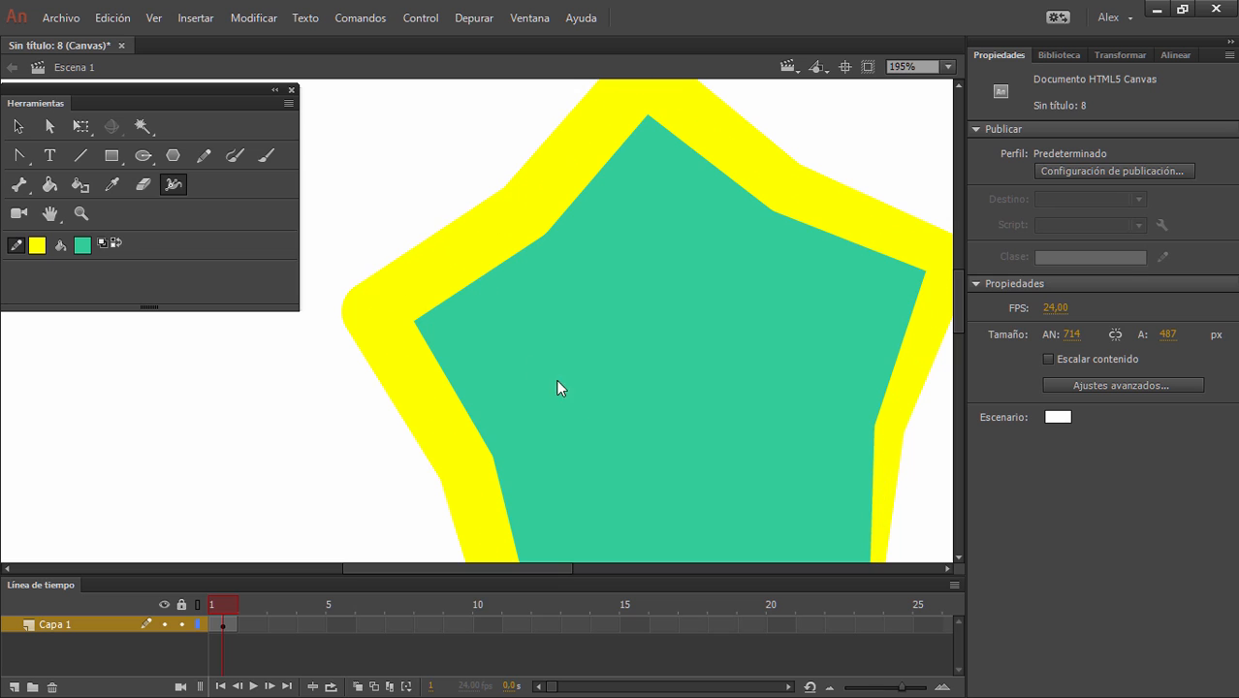
- Narrow the star's outline to almost nothing at its lower-left edge and reduce its width at the upper-right edge
left_click_drag(658, 468, 610, 287)
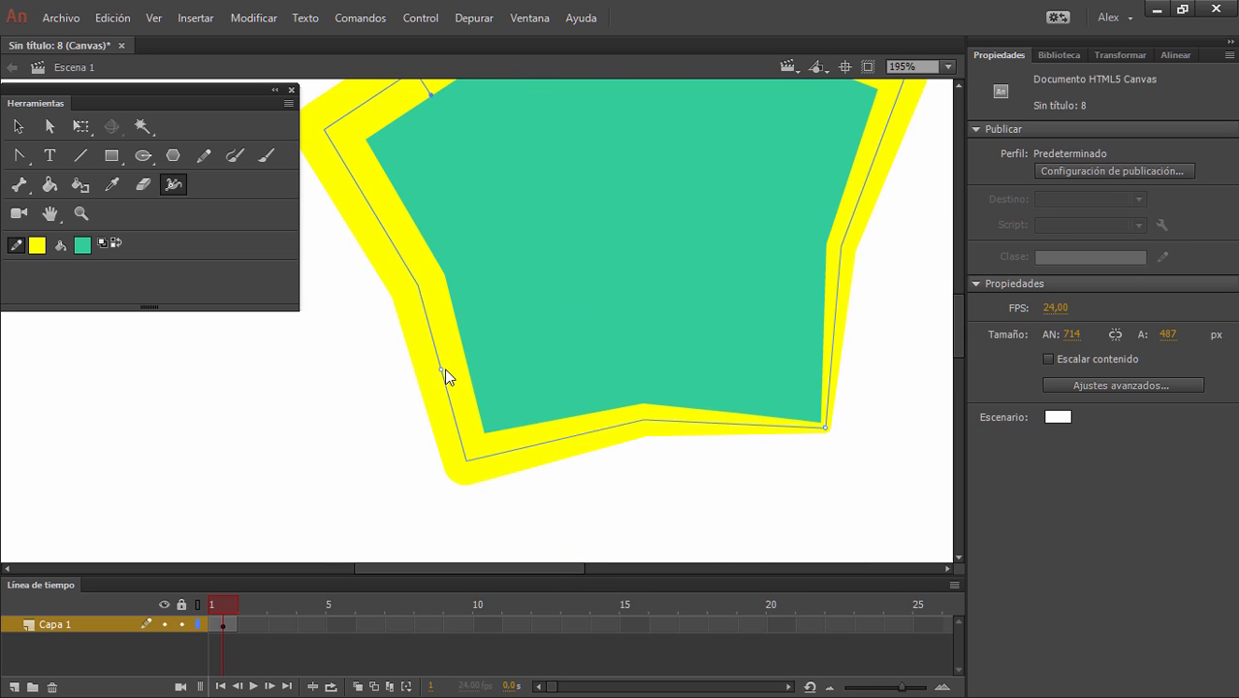
mouse_move(438, 370)
left_mouse_down()
mouse_move(405, 373)
mouse_move(467, 351)
mouse_move(448, 360)
left_mouse_up()
scroll(532, 316, "up", 8)
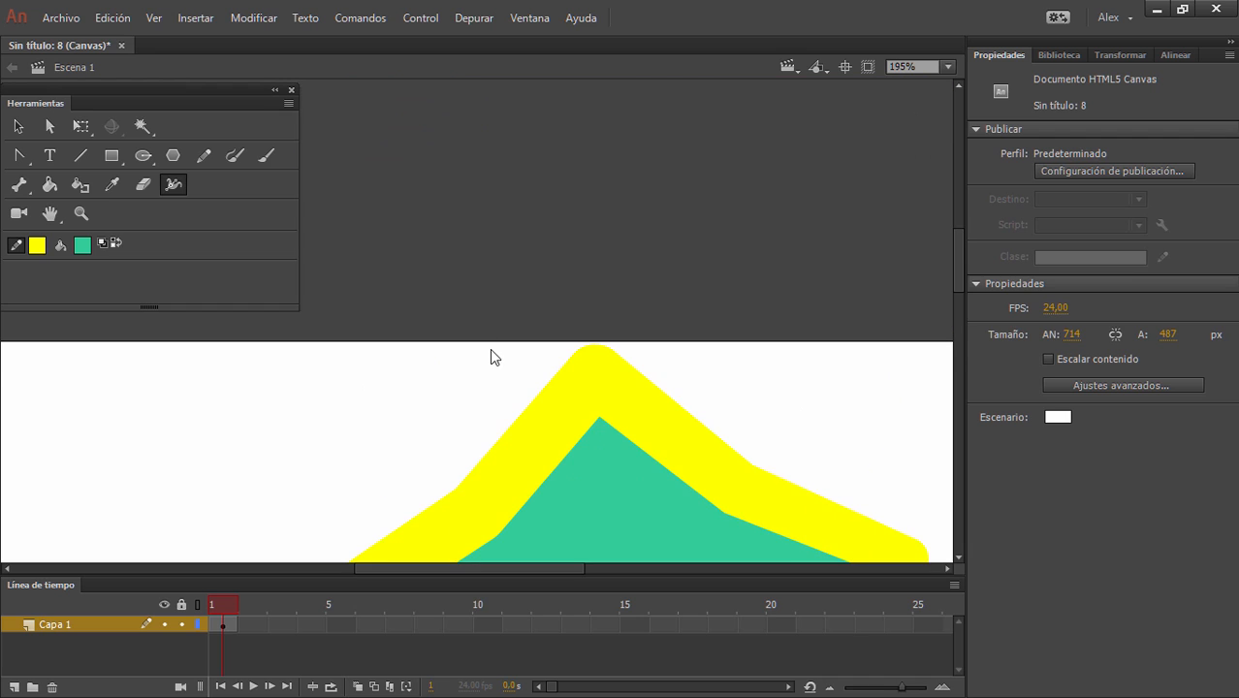
scroll(489, 348, "down", 8)
scroll(469, 305, "up", 4)
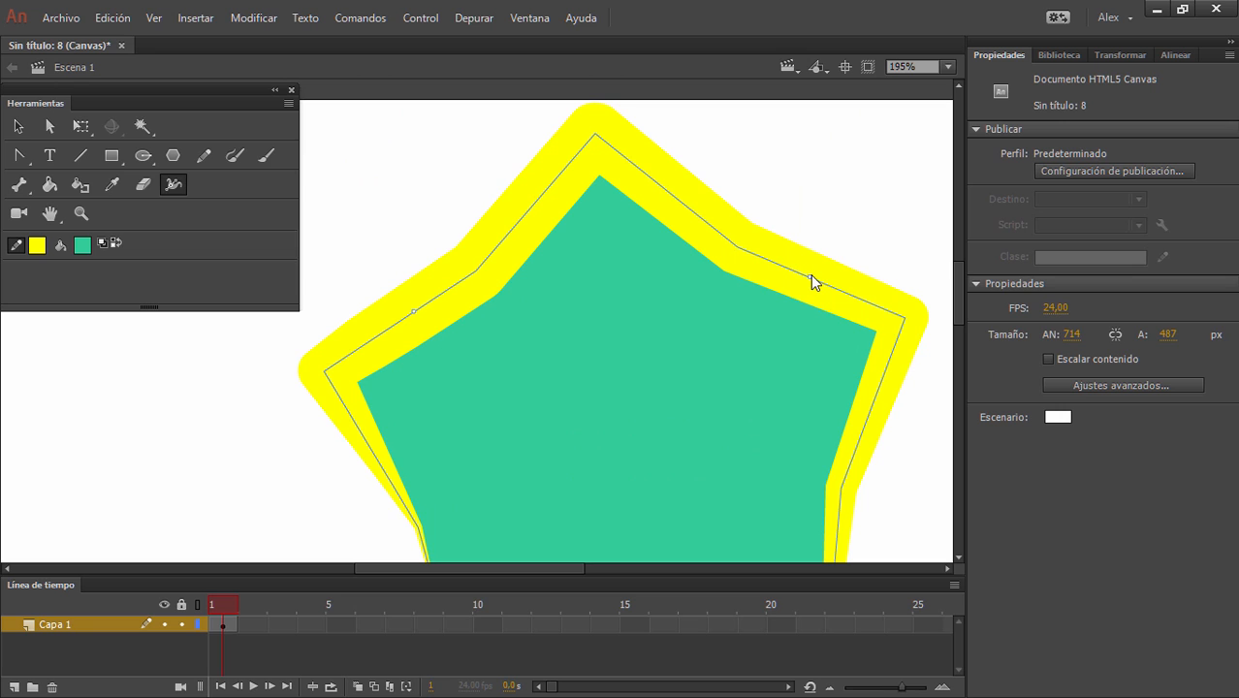
mouse_move(811, 276)
left_mouse_down()
mouse_move(801, 301)
mouse_move(824, 249)
mouse_move(801, 293)
left_mouse_up()
scroll(766, 325, "down", 5)
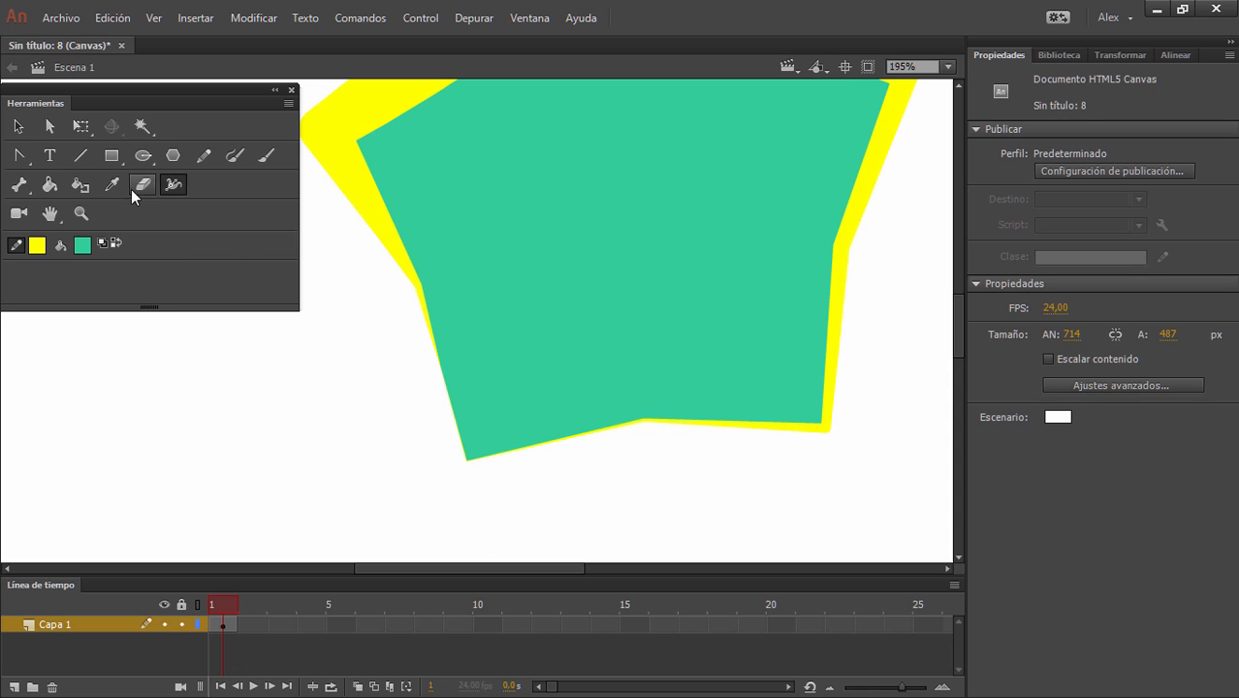
- Delete the whole star with its variable-width outline
left_click(17, 126)
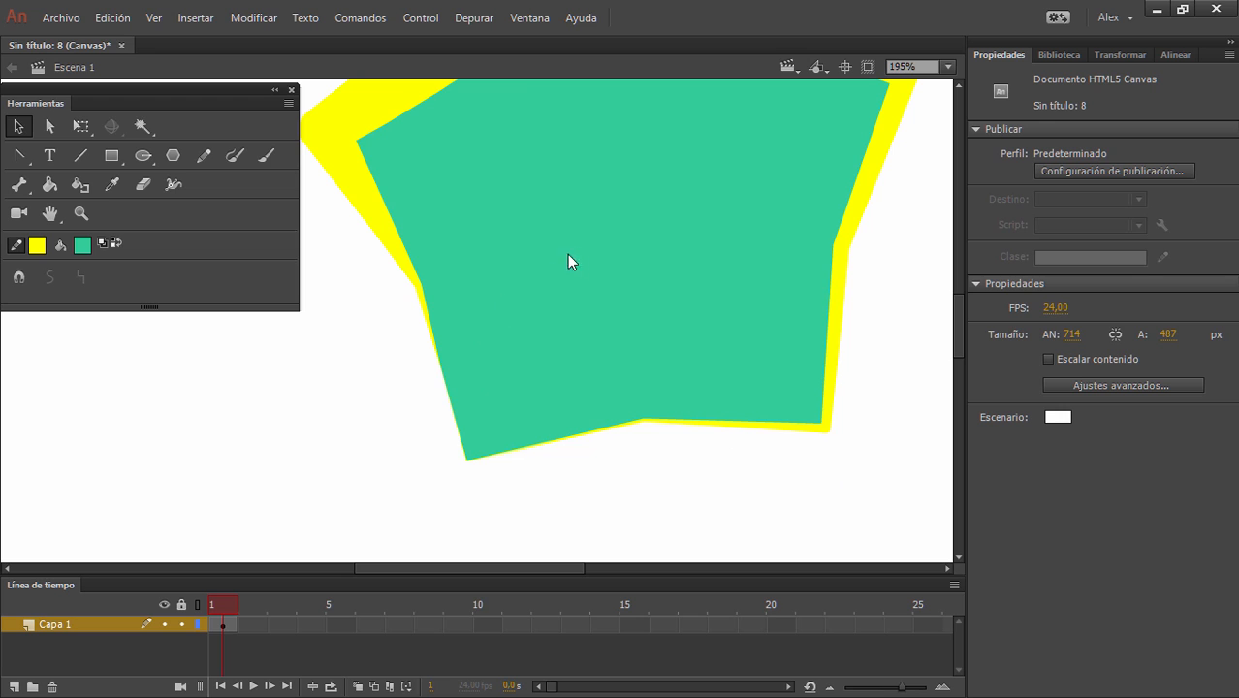
scroll(599, 285, "down", 3)
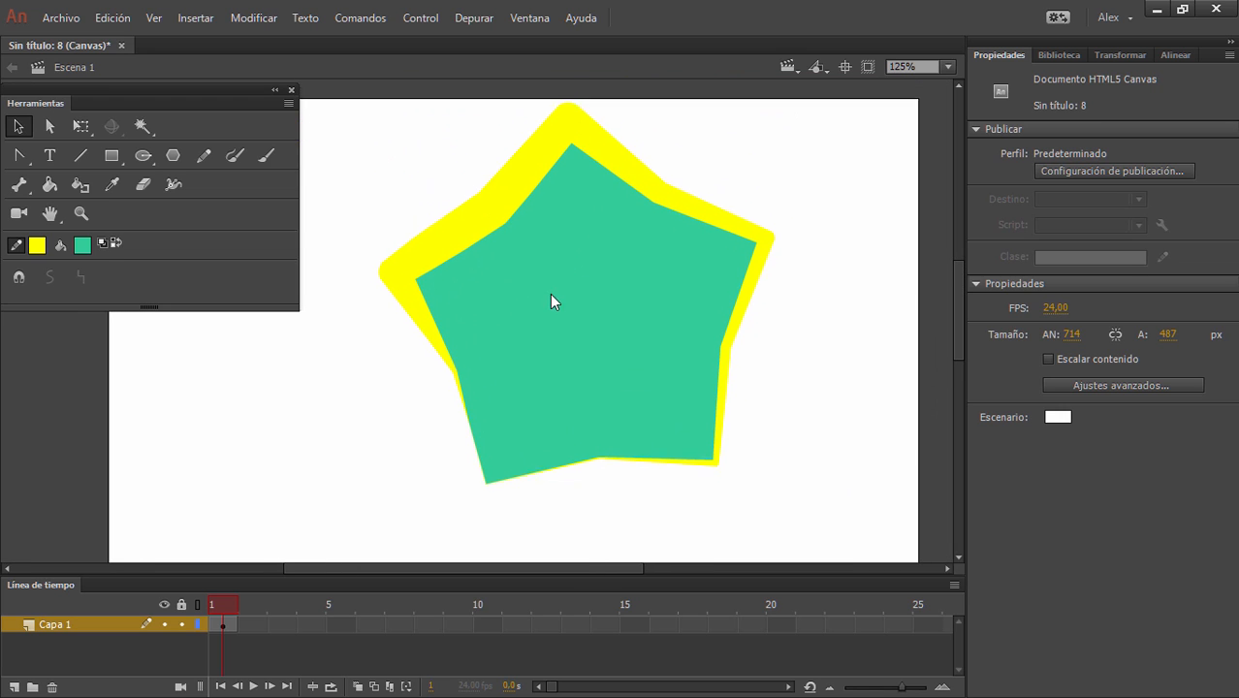
left_click_drag(799, 520, 375, 85)
key("Delete")
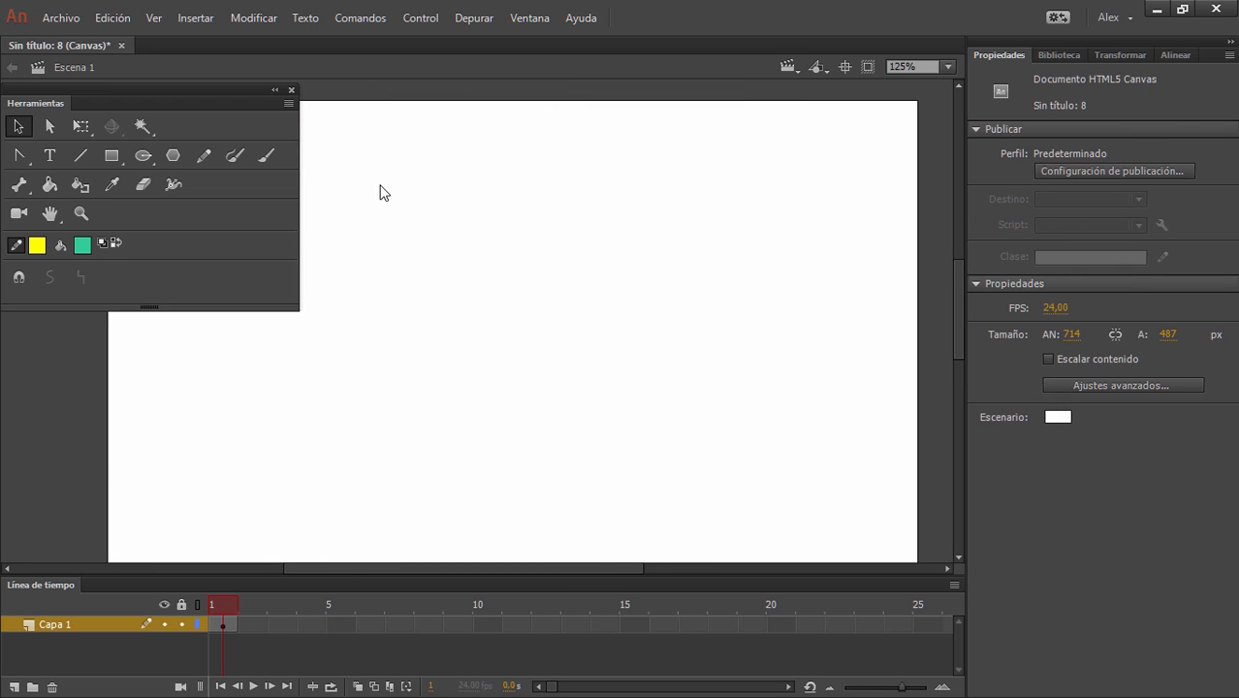
- Draw a wide rounded rectangle near the middle of the stage and pan the stage slightly with the Hand tool
left_click(52, 213)
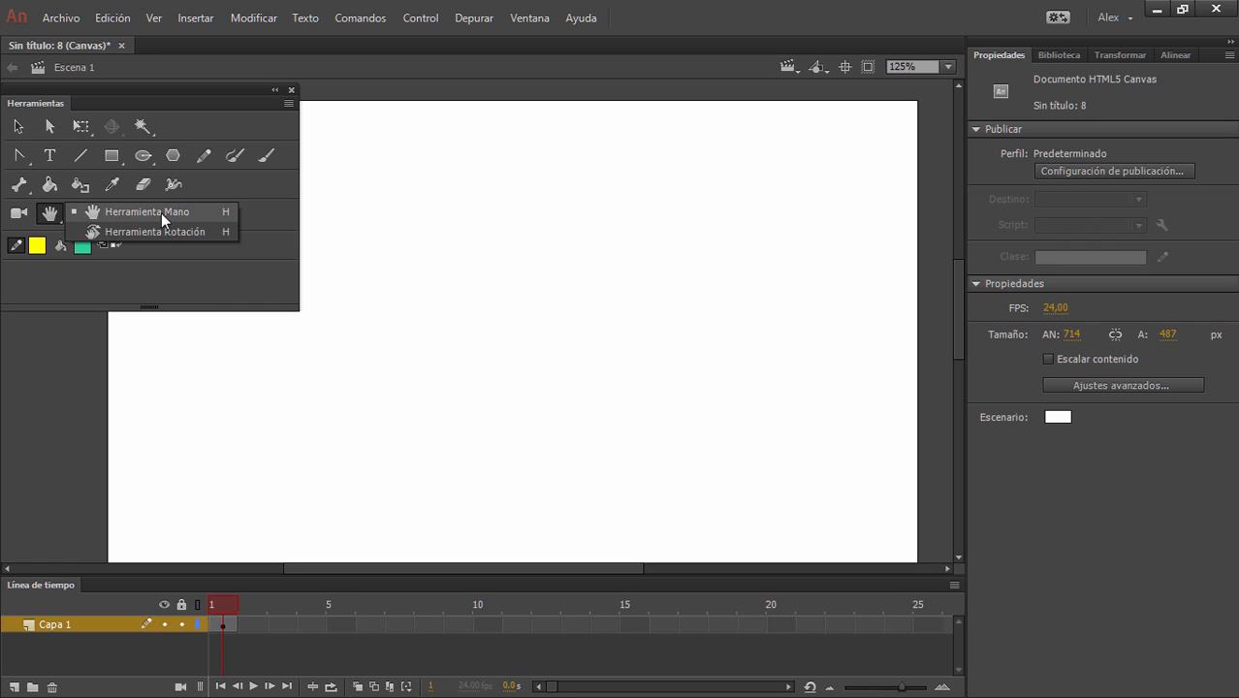
left_click(161, 212)
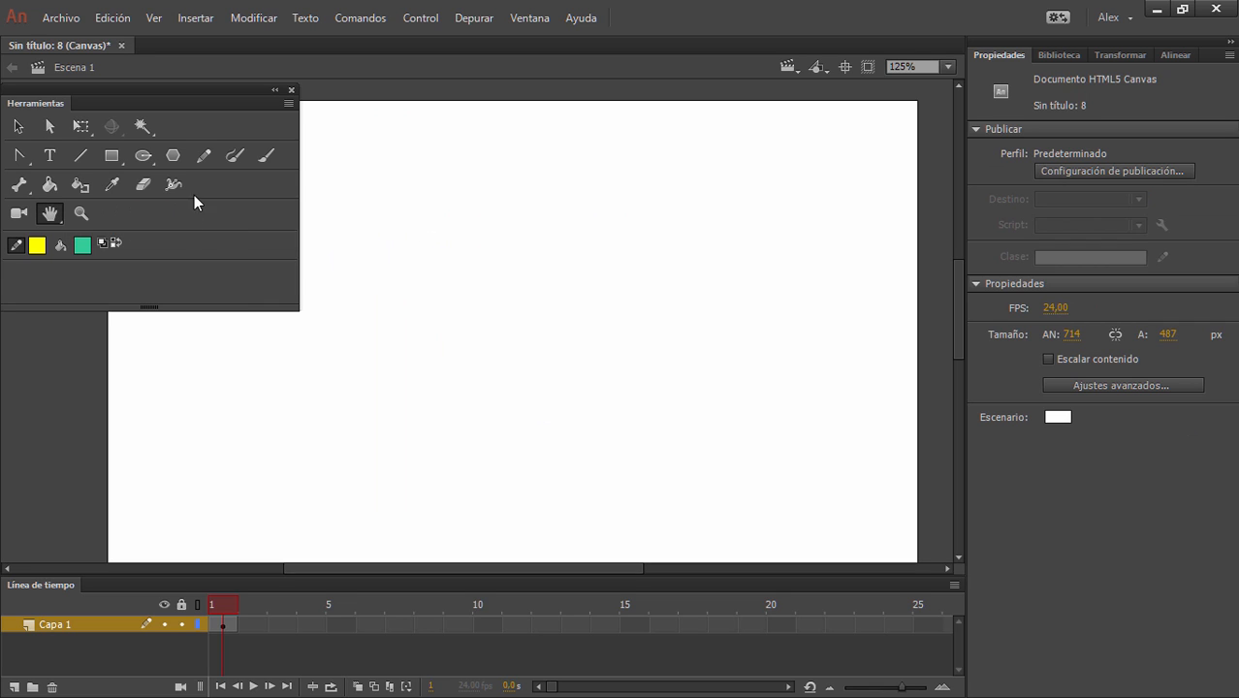
left_click(112, 155)
mouse_move(394, 274)
left_mouse_down()
mouse_move(623, 432)
mouse_move(766, 473)
left_mouse_up()
left_click(49, 212)
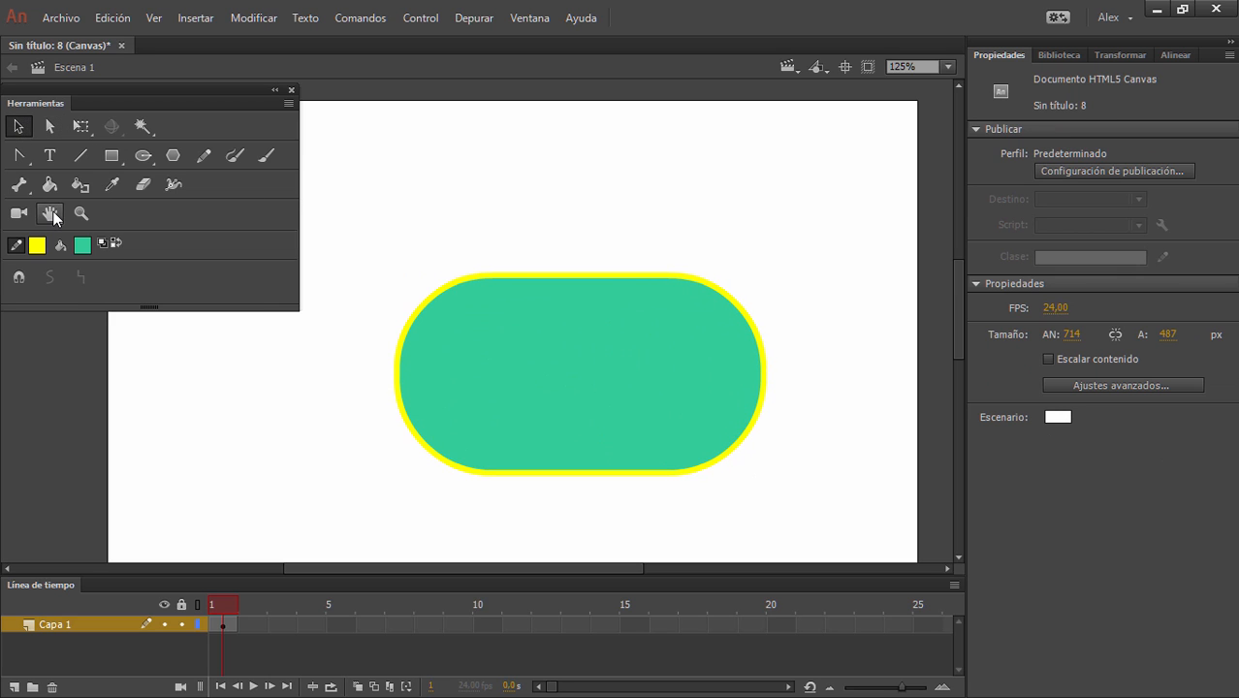
left_click_drag(551, 158, 525, 215)
- Rotate the stage view about a quarter turn clockwise with Herramienta Rotación
left_click(54, 221)
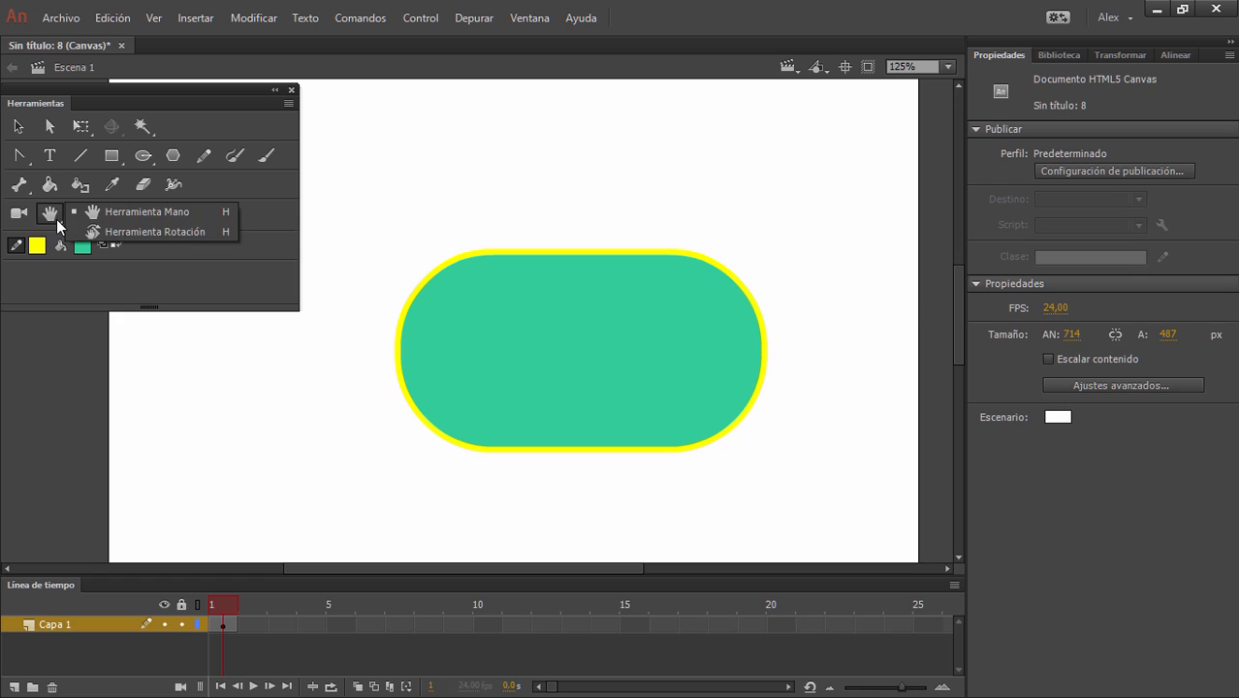
left_click(143, 232)
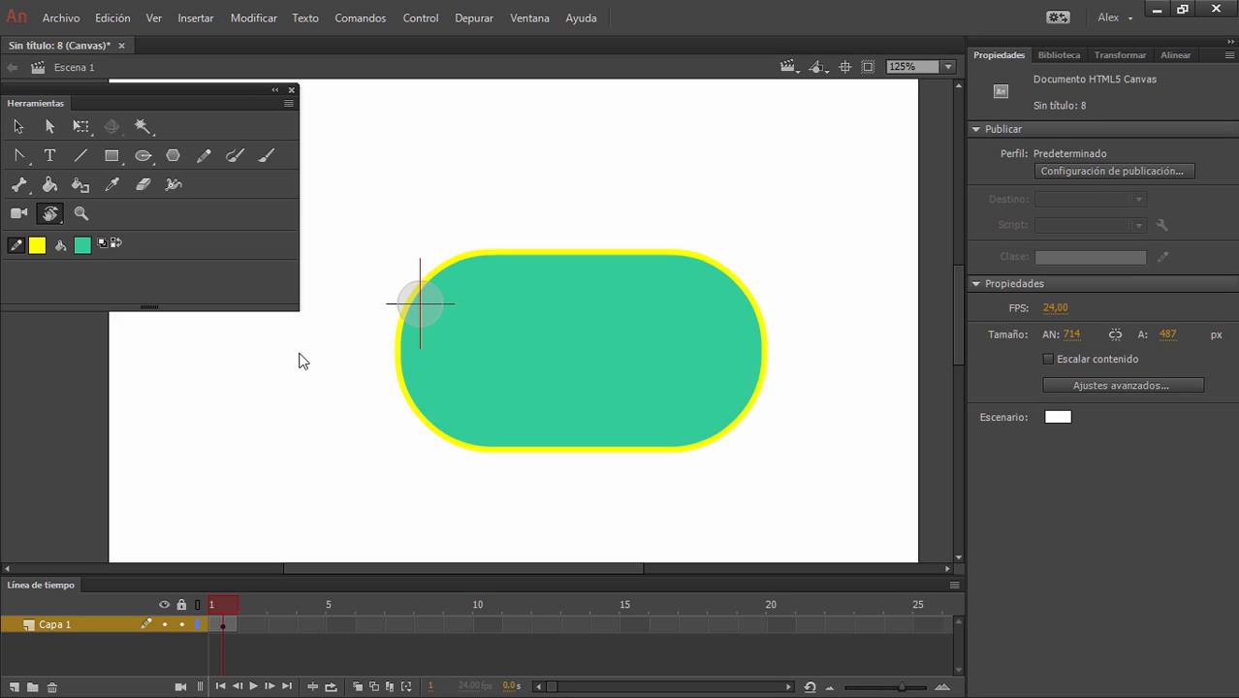
left_click_drag(298, 409, 368, 254)
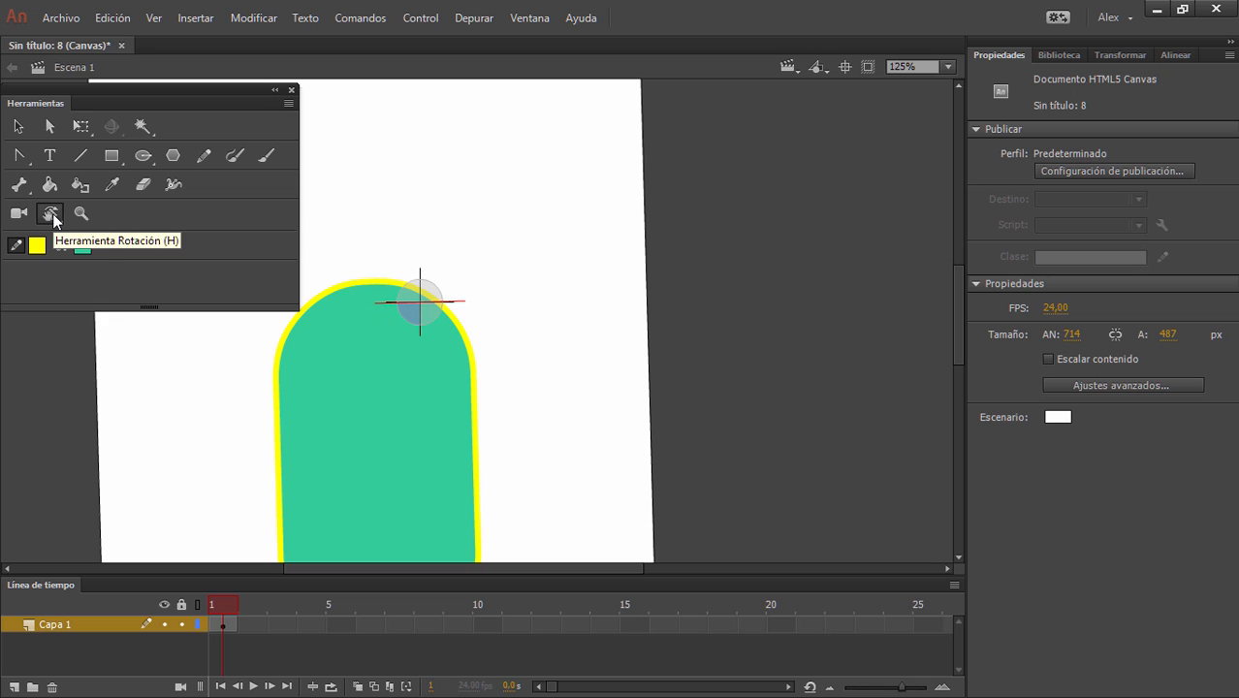
- Rotate the stage view back to horizontal and move the rotation pivot slightly onto the rounded rectangle's upper-left outline
left_click_drag(415, 368, 616, 295)
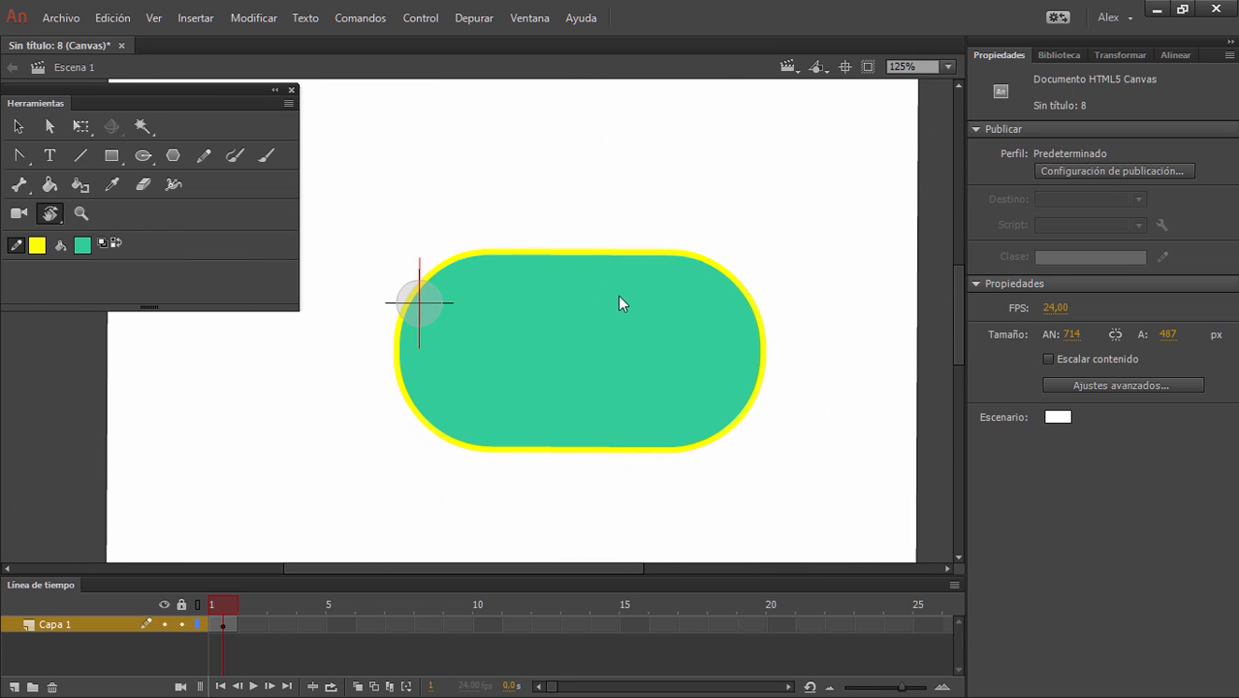
left_click_drag(620, 297, 622, 293)
left_click(415, 303)
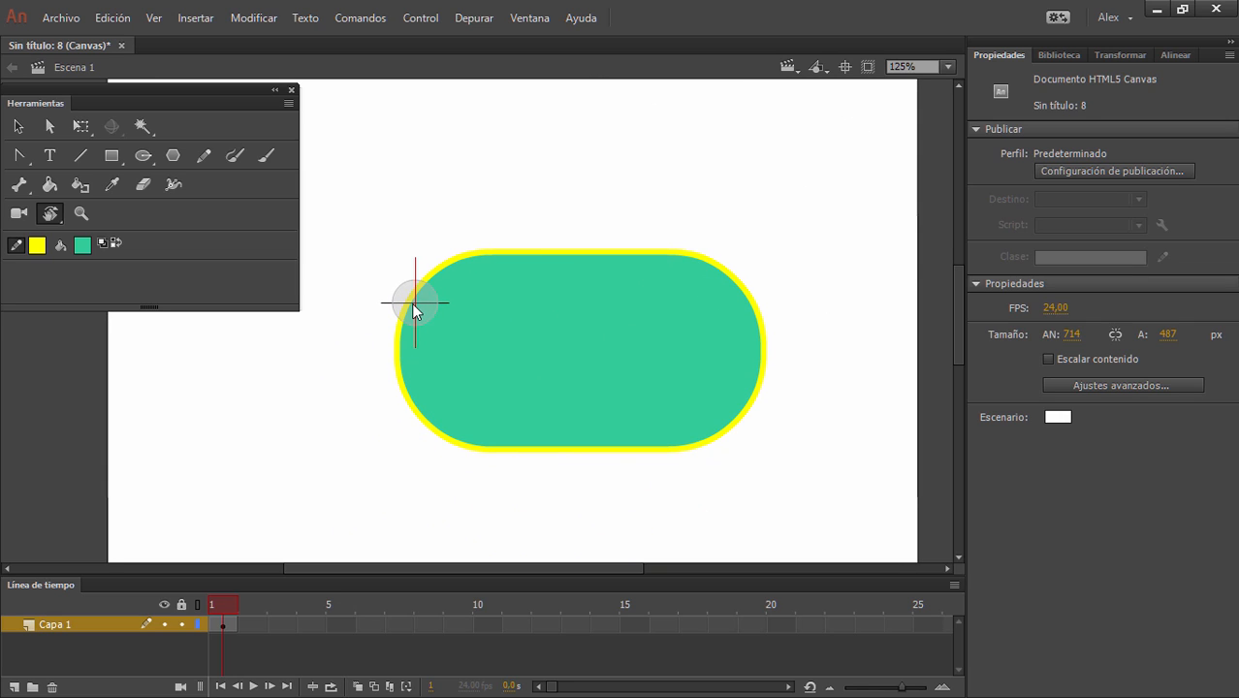
left_click(18, 126)
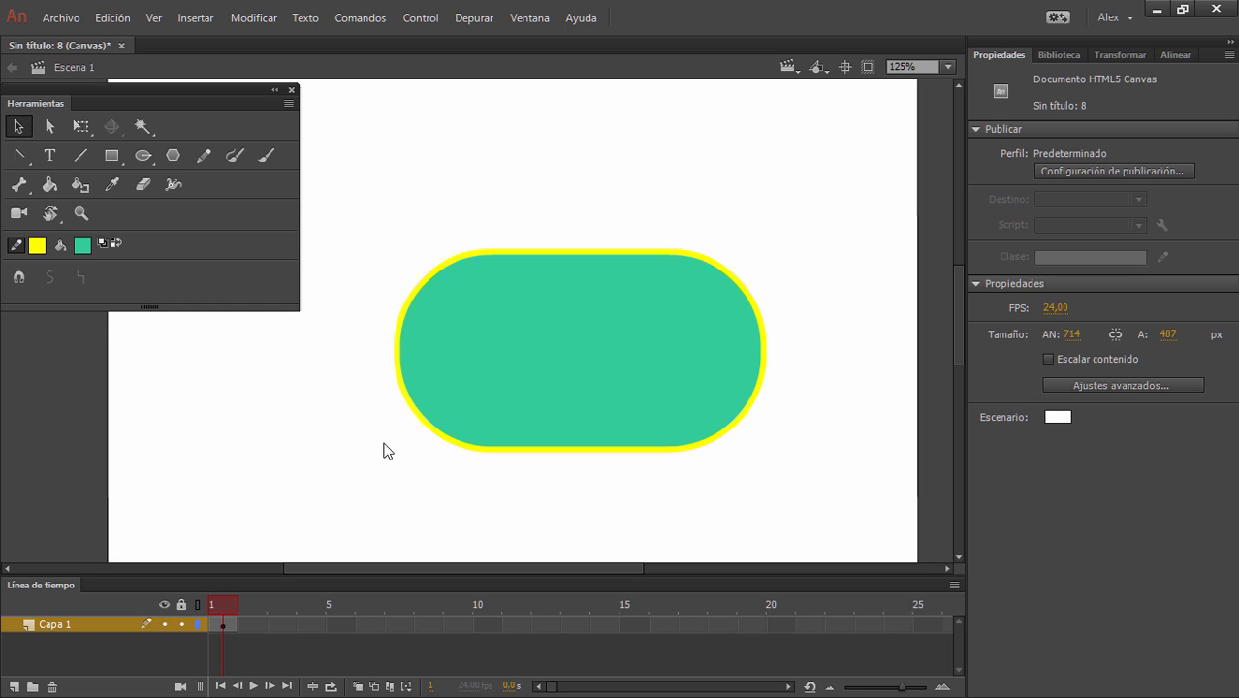
- Magnify the lower-right corner of the rounded rectangle with the Zoom tool and return to a view of the whole shape
left_click(48, 217)
left_click(51, 214)
left_click(136, 212)
left_click(82, 214)
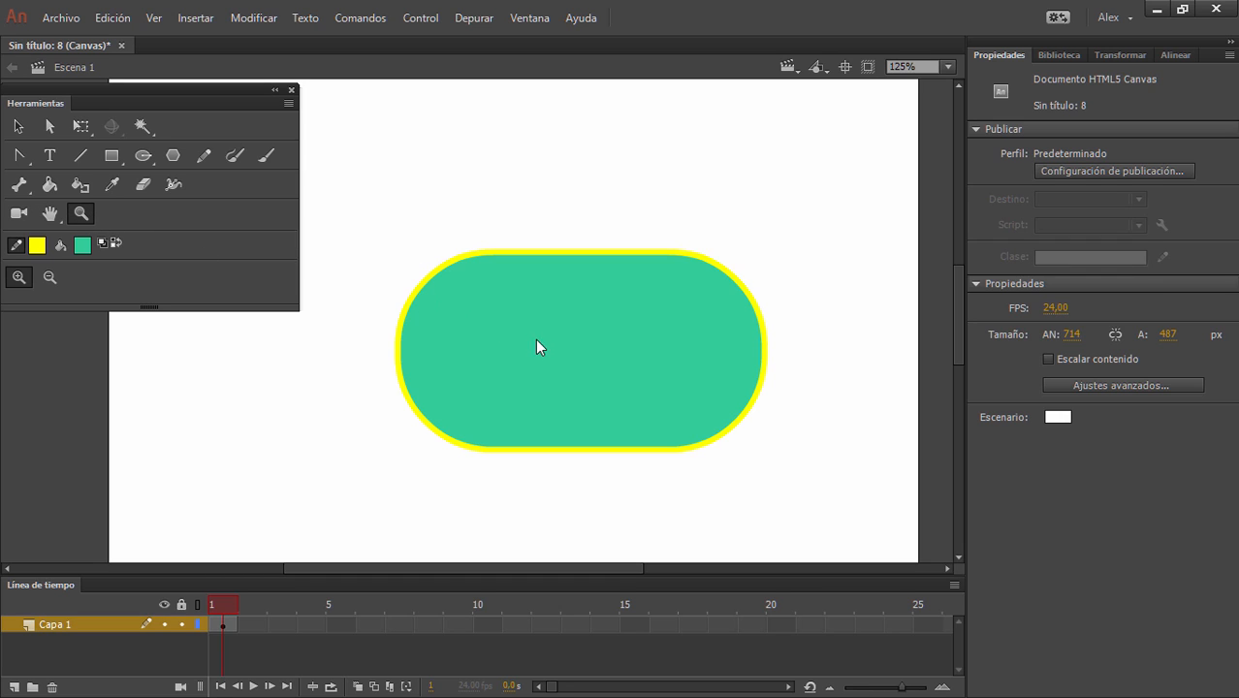
left_click_drag(586, 388, 793, 486)
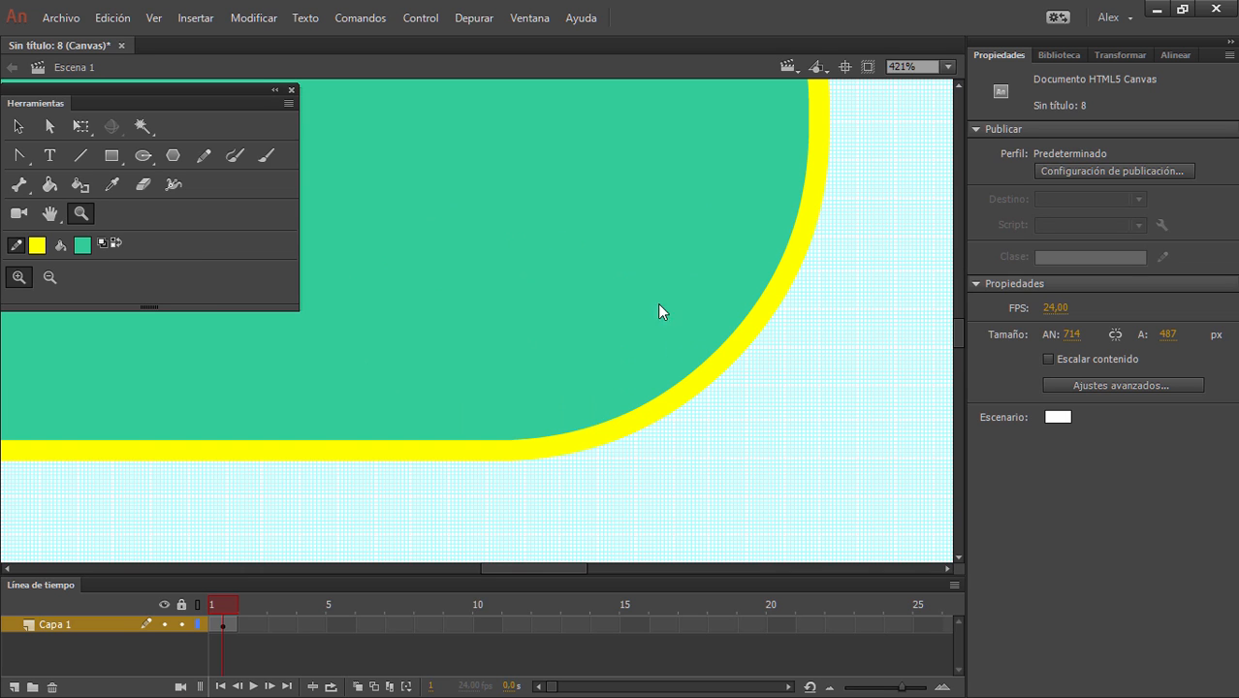
scroll(605, 354, "down", 6)
left_click_drag(506, 318, 567, 338)
- Magnify the entire rounded rectangle with a zoom area, zoom back out to 126% and return to the Selection tool
left_click_drag(222, 91, 207, 88)
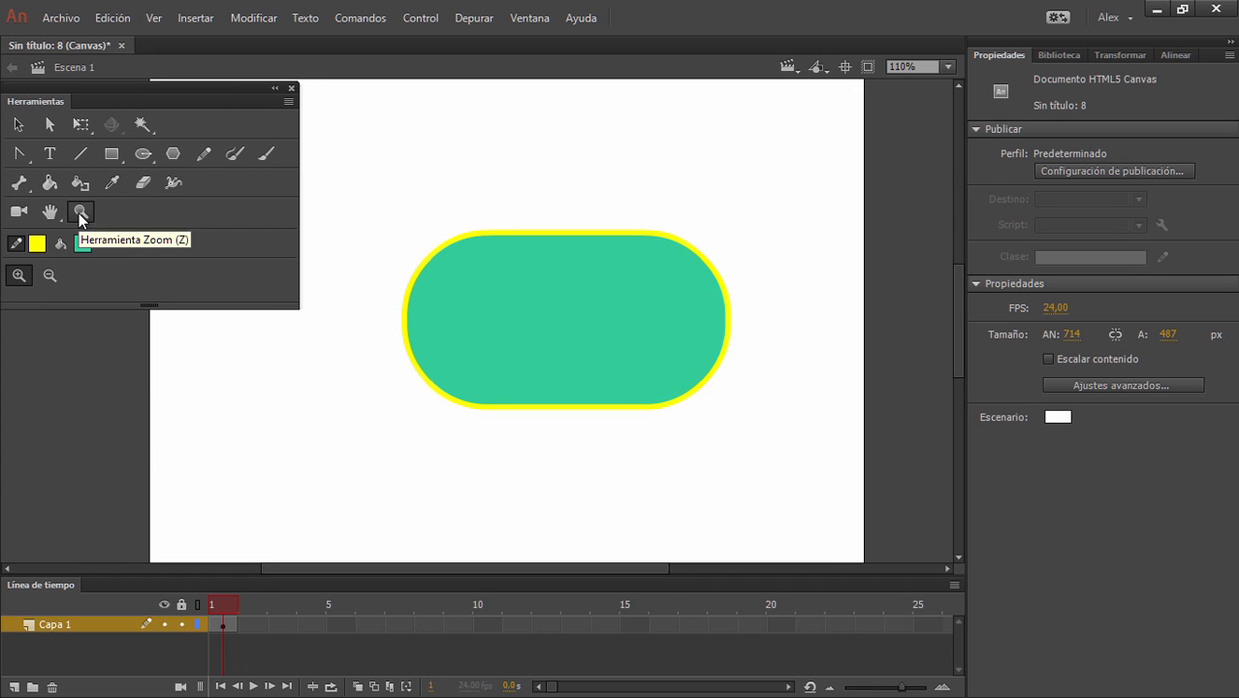
left_click_drag(396, 206, 754, 427)
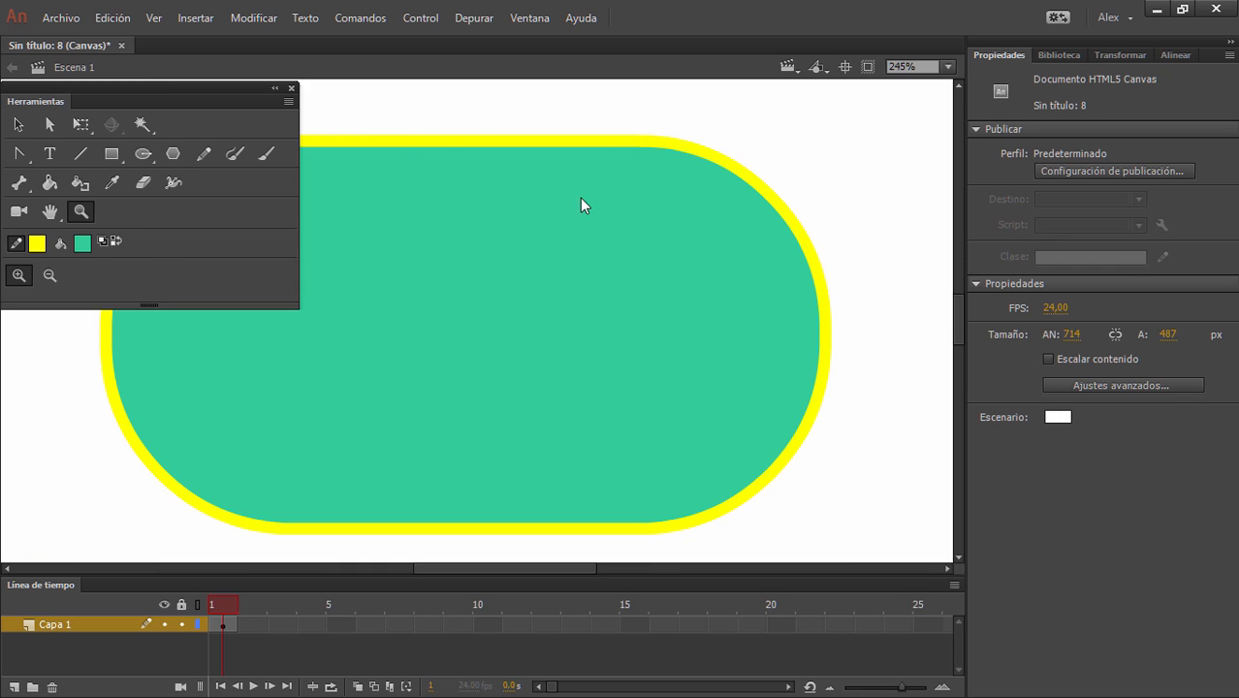
left_click(611, 395, "alt")
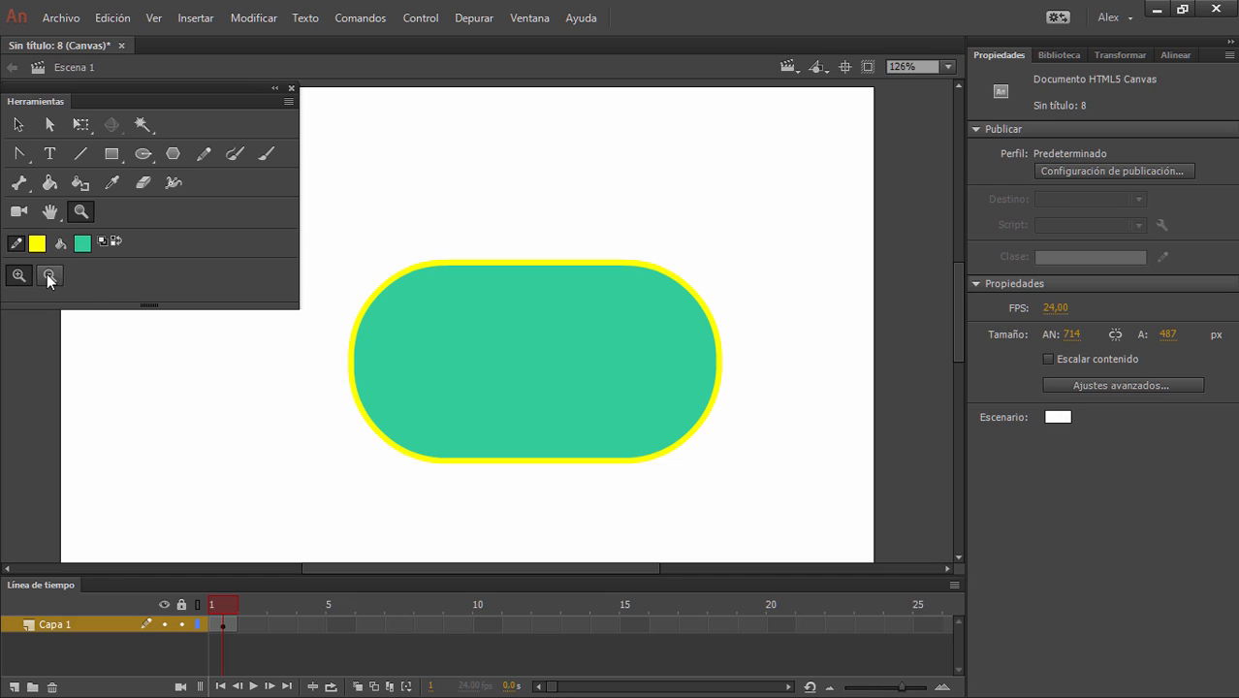
left_click(17, 124)
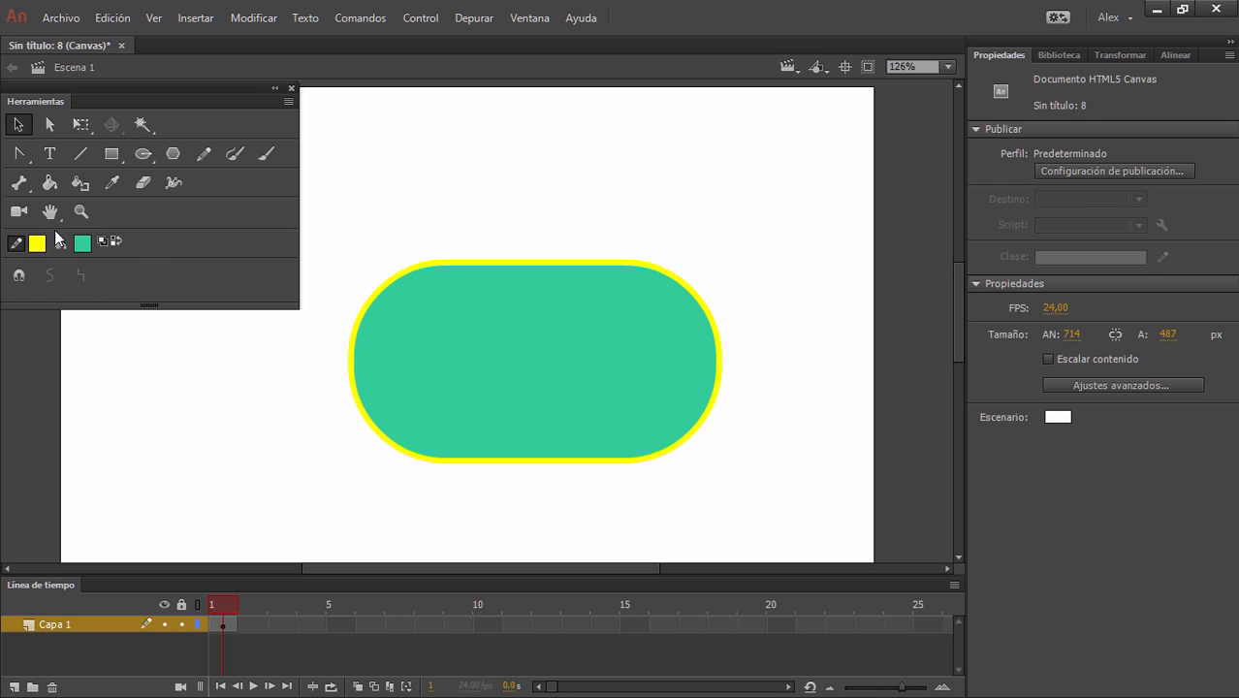